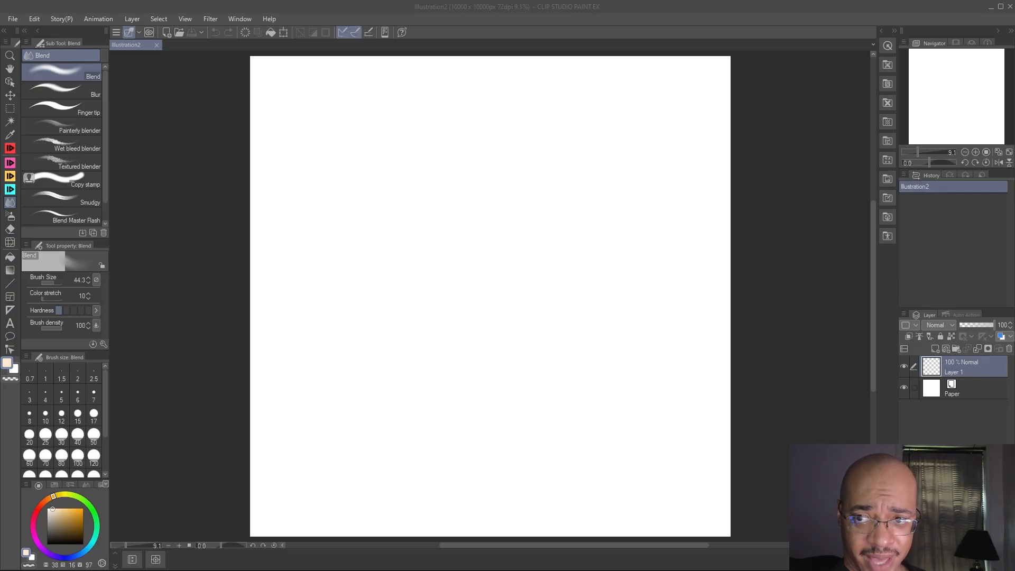
{"action": "key", "text": "alt+Tab"}
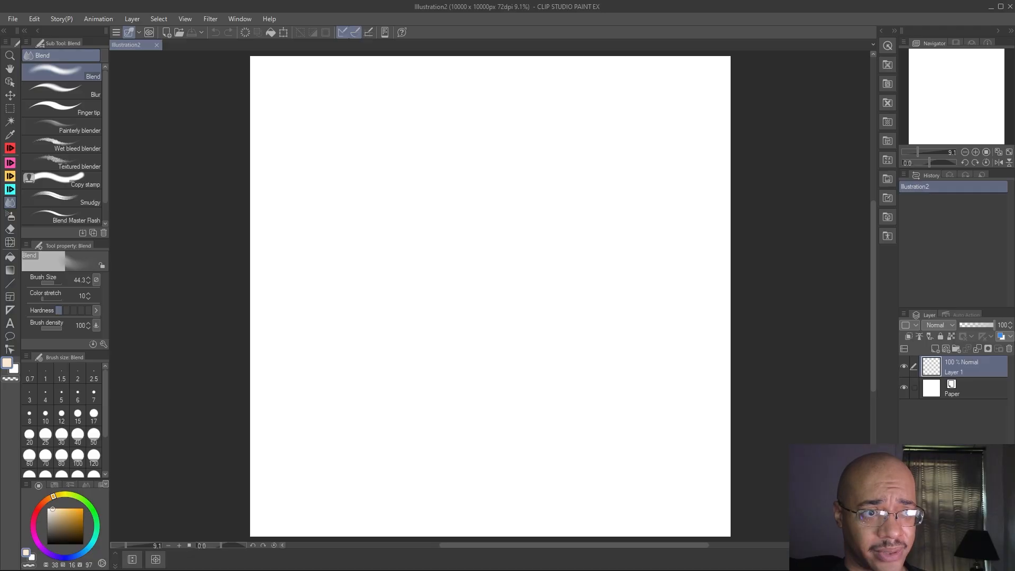
{"action": "key", "text": "alt+Tab"}
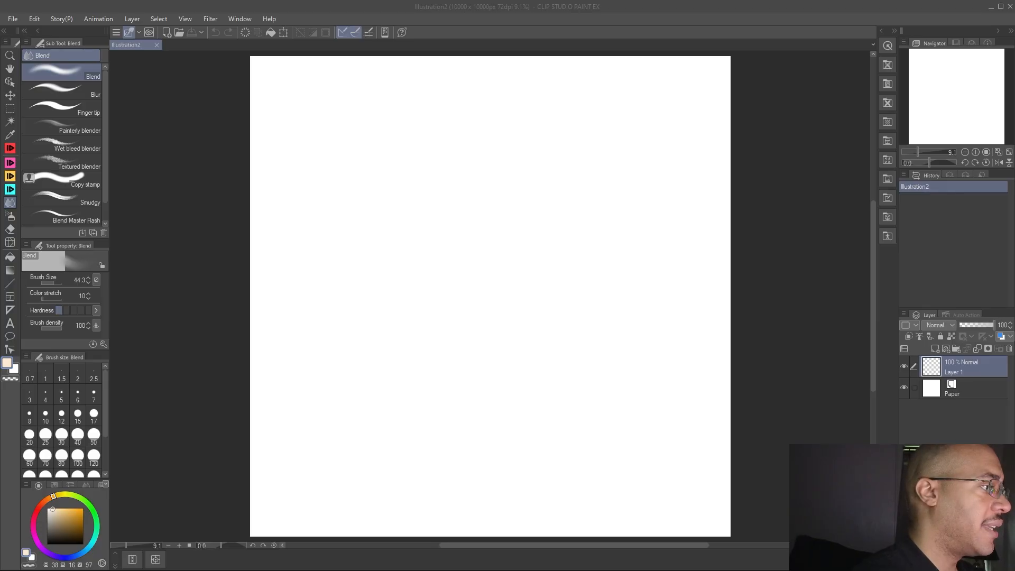
Switch from the Blend tool to the Writer pen
{"action": "left_click", "coordinate": [11, 150]}
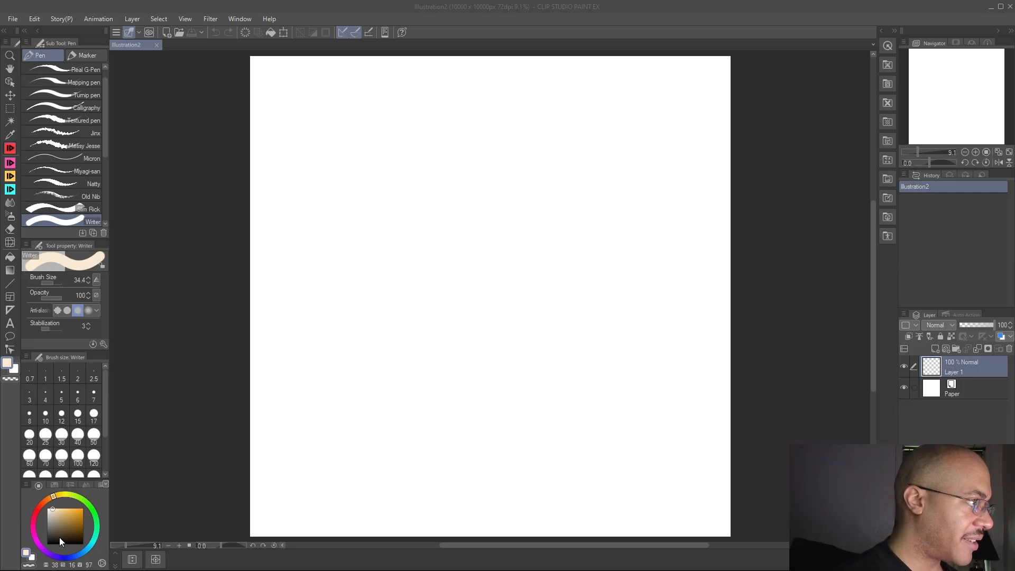
Restore the application window to a smaller size, move it lower on the desktop and widen it
{"action": "double_click", "coordinate": [381, 6]}
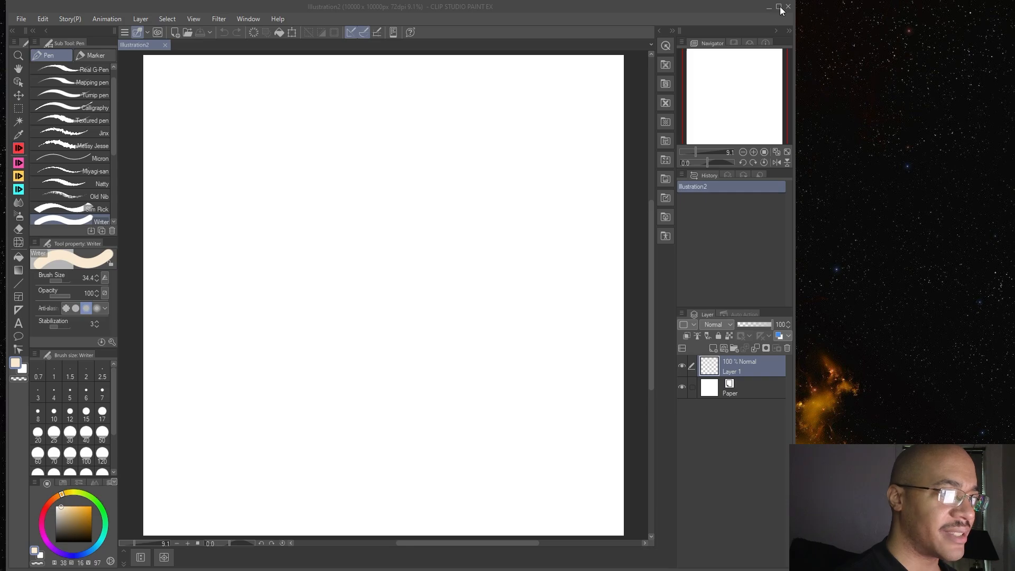
{"action": "left_click_drag", "start_coordinate": [671, 4], "coordinate": [758, 34]}
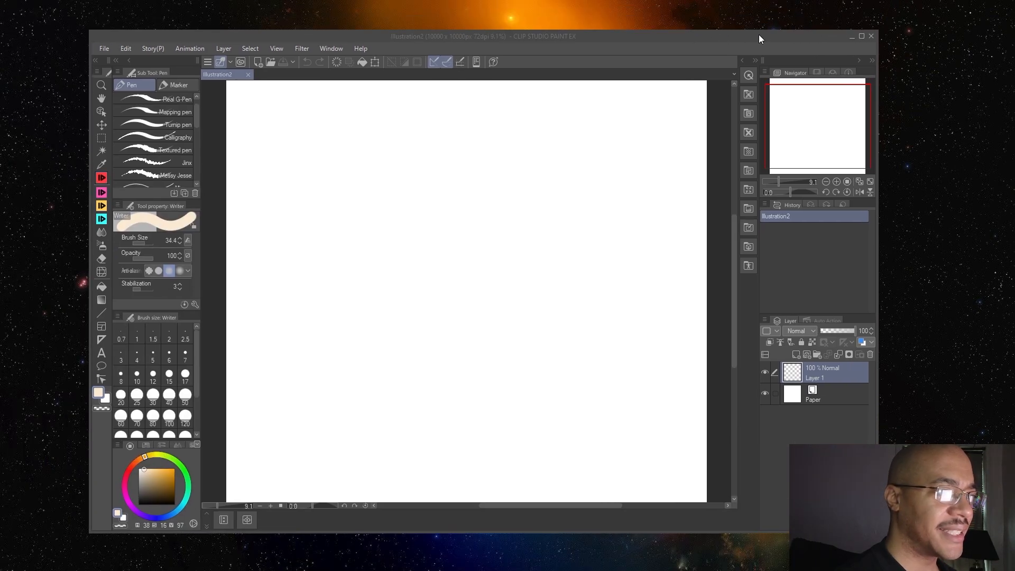
{"action": "left_click_drag", "start_coordinate": [878, 88], "coordinate": [1010, 115]}
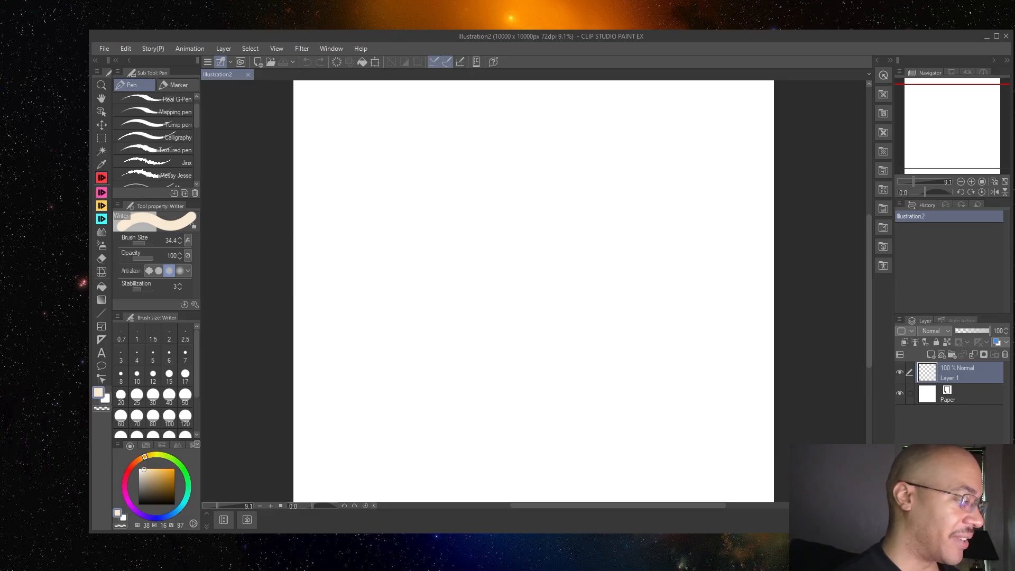
Set the main drawing colour to black and maximize the application window
{"action": "left_click_drag", "start_coordinate": [147, 466], "coordinate": [175, 505]}
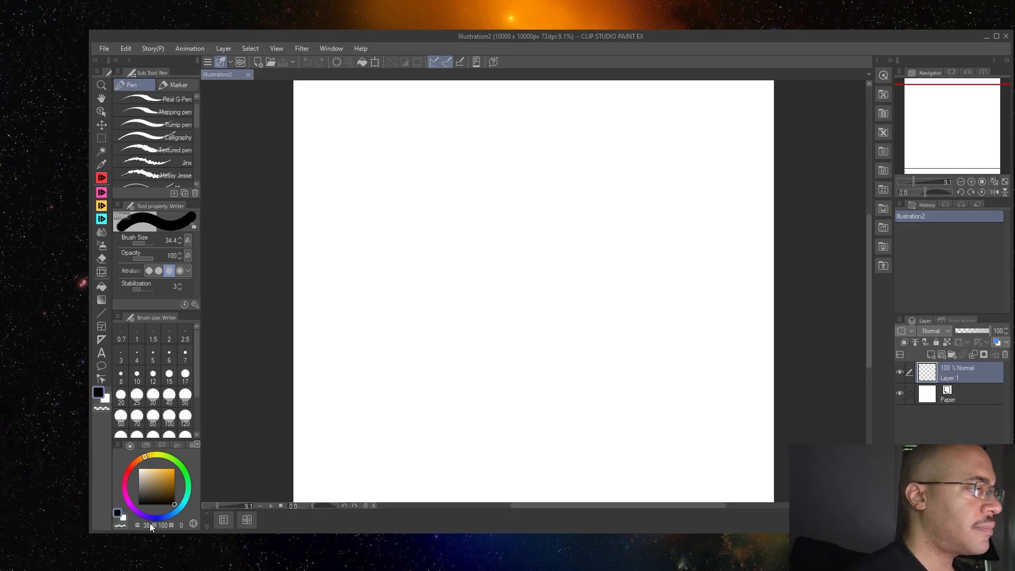
{"action": "left_click", "coordinate": [994, 37]}
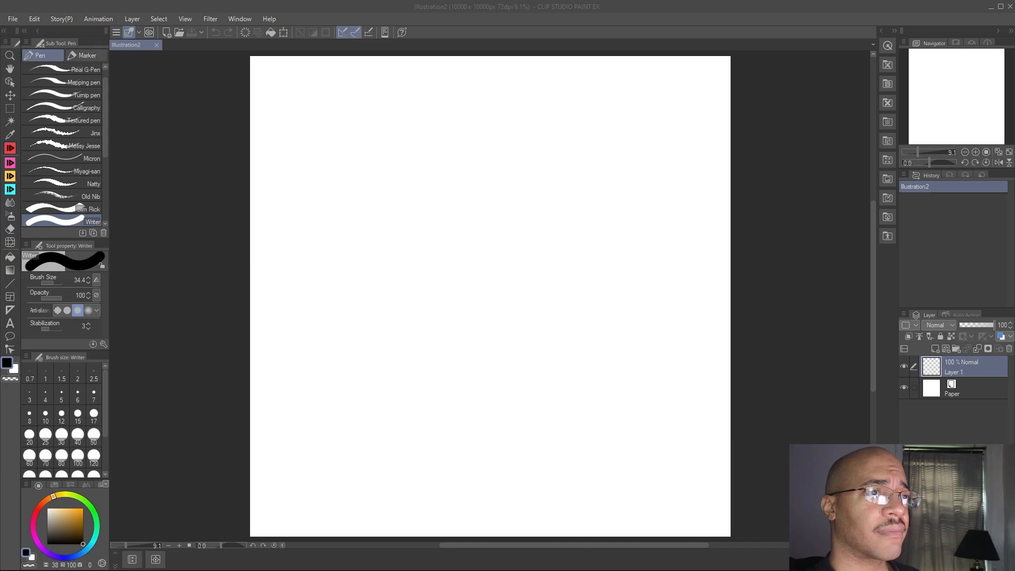
Close the painting application
{"action": "left_click", "coordinate": [927, 5]}
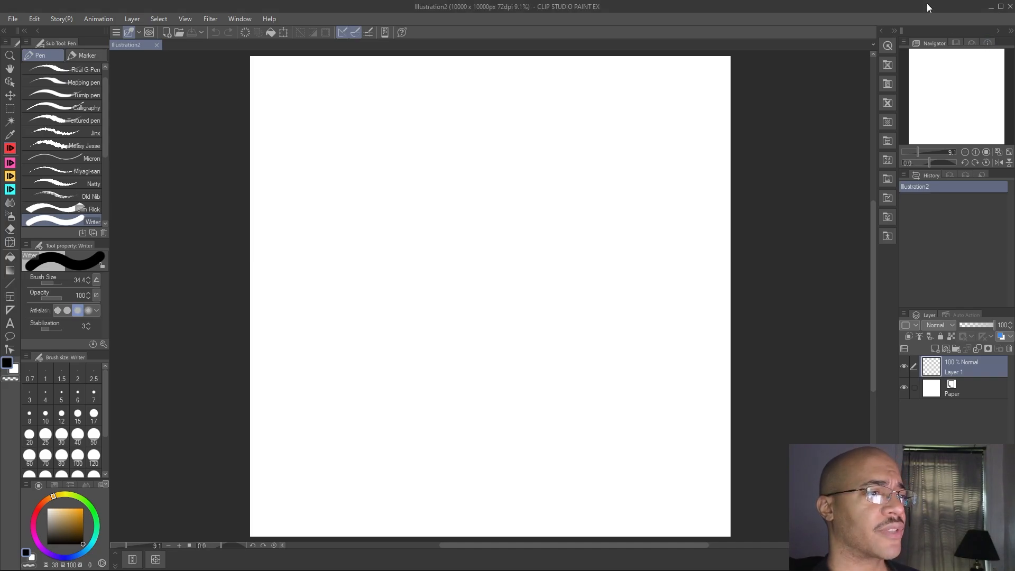
{"action": "left_click", "coordinate": [1011, 7]}
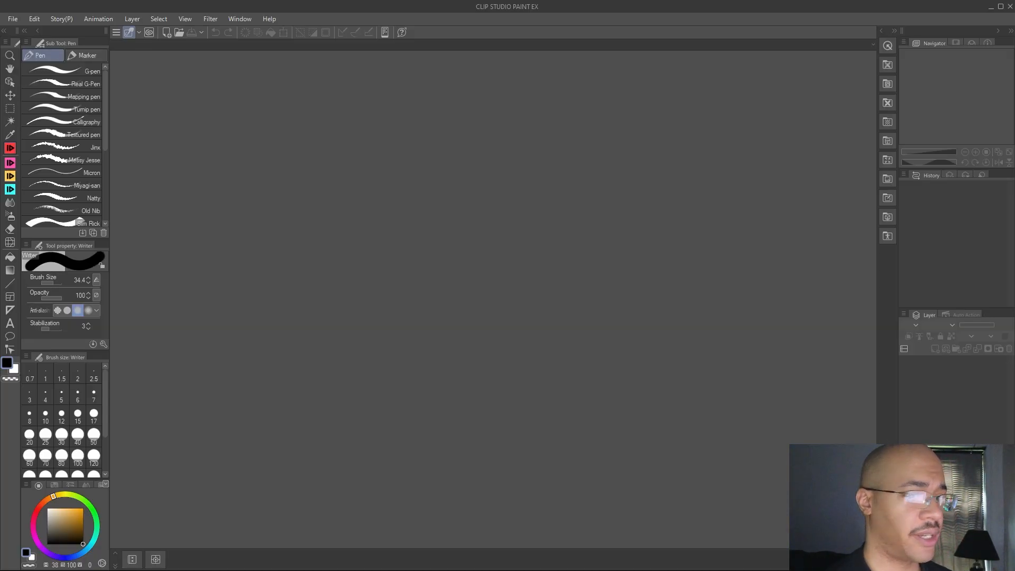
Create a new 10000 x 10000 px illustration at 72 dpi with white paper
{"action": "left_click", "coordinate": [13, 19]}
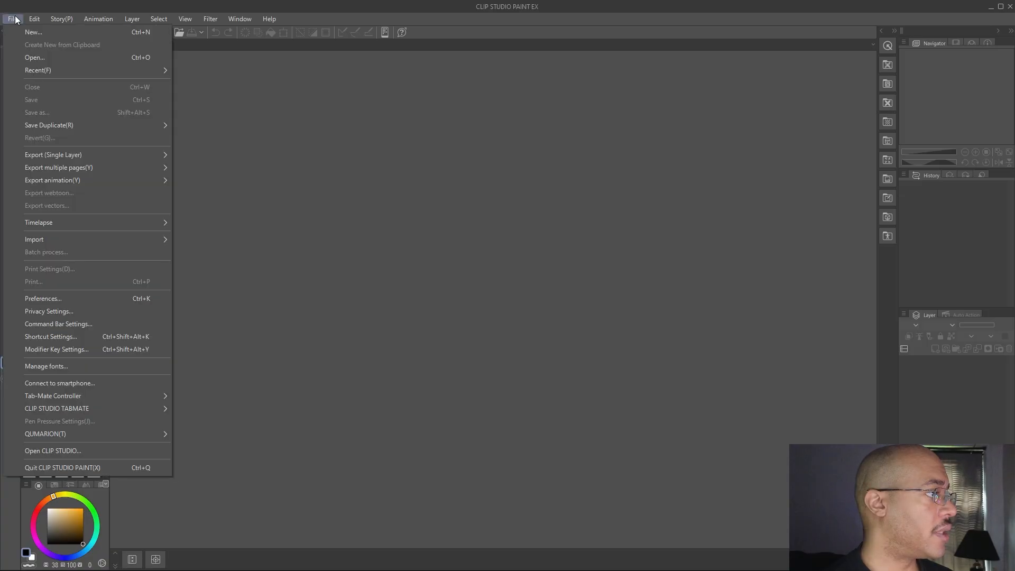
{"action": "left_click", "coordinate": [49, 32]}
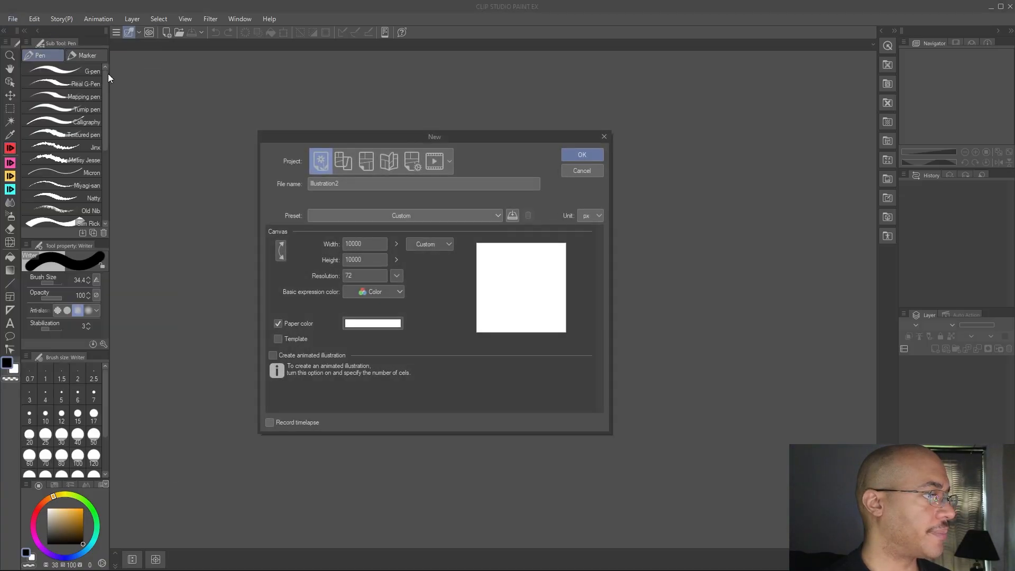
{"action": "left_click", "coordinate": [564, 153]}
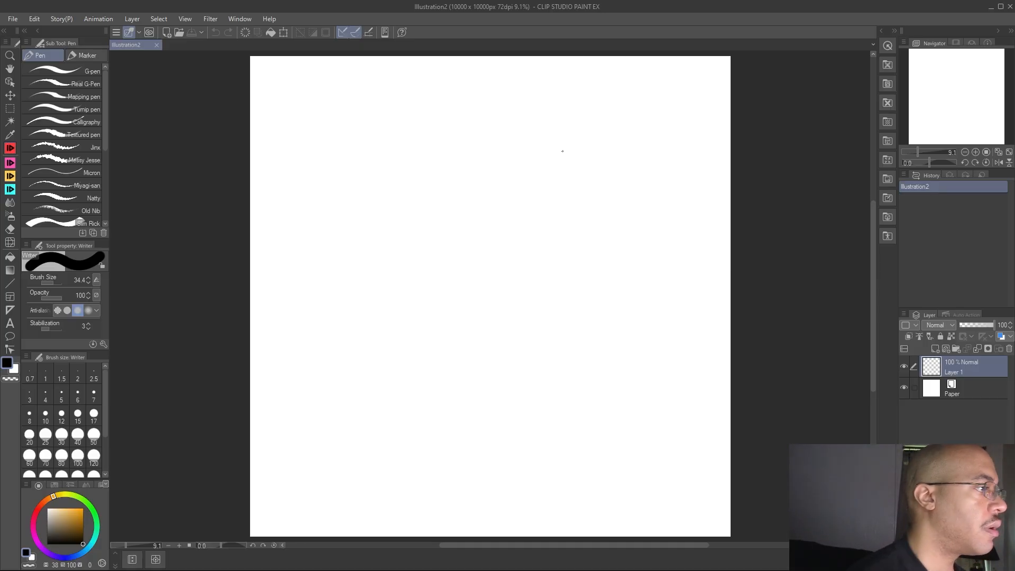
Set the tablet service in the preferences to Tablet PC and apply it
{"action": "left_click", "coordinate": [33, 20]}
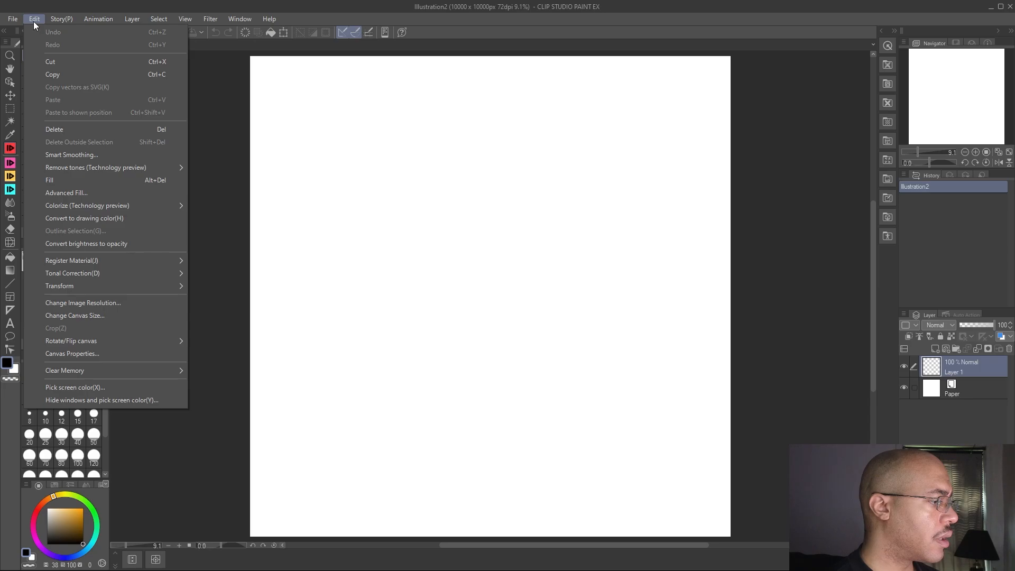
{"action": "mouse_move", "coordinate": [13, 21]}
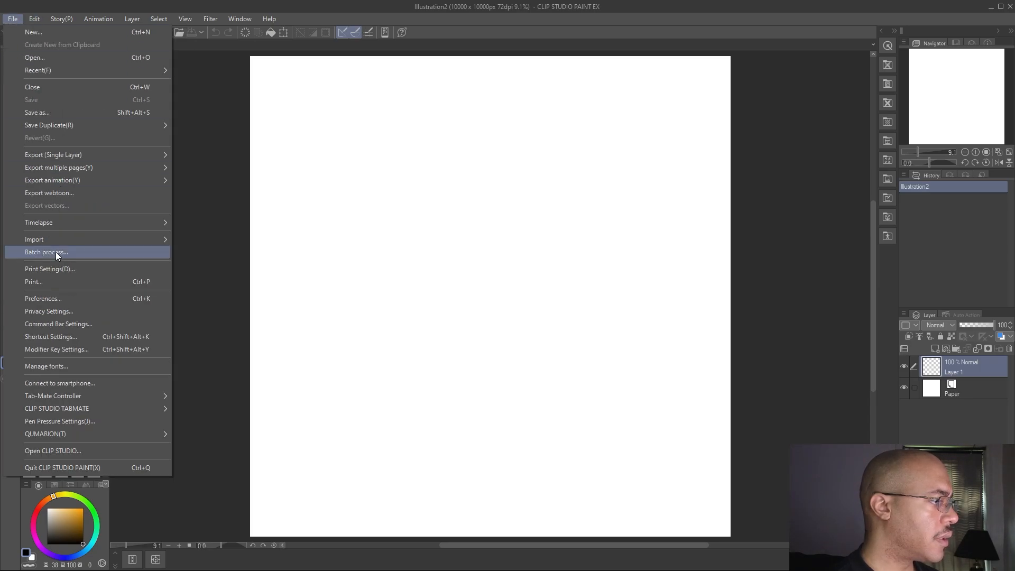
{"action": "left_click", "coordinate": [58, 298]}
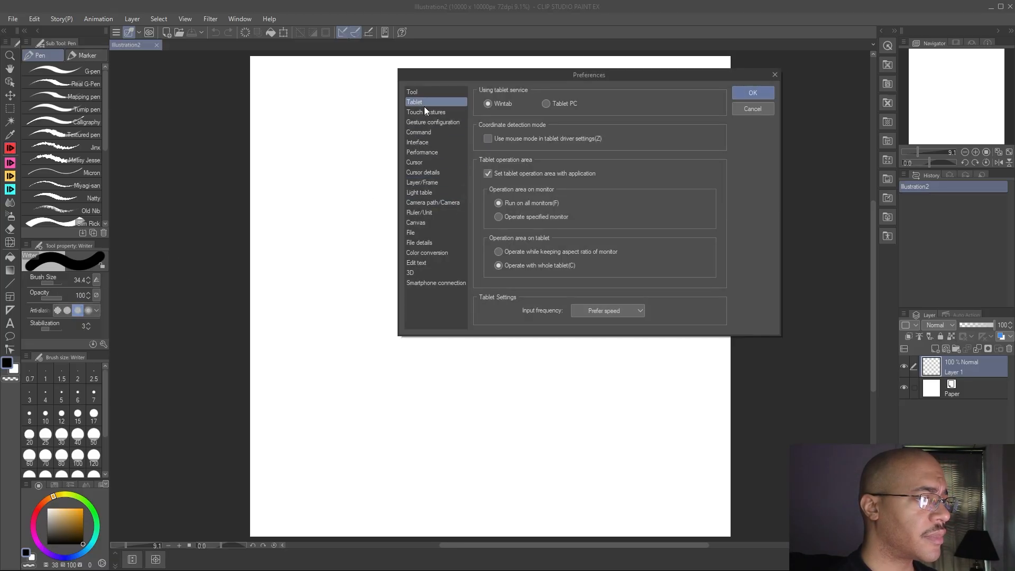
{"action": "left_click", "coordinate": [546, 104]}
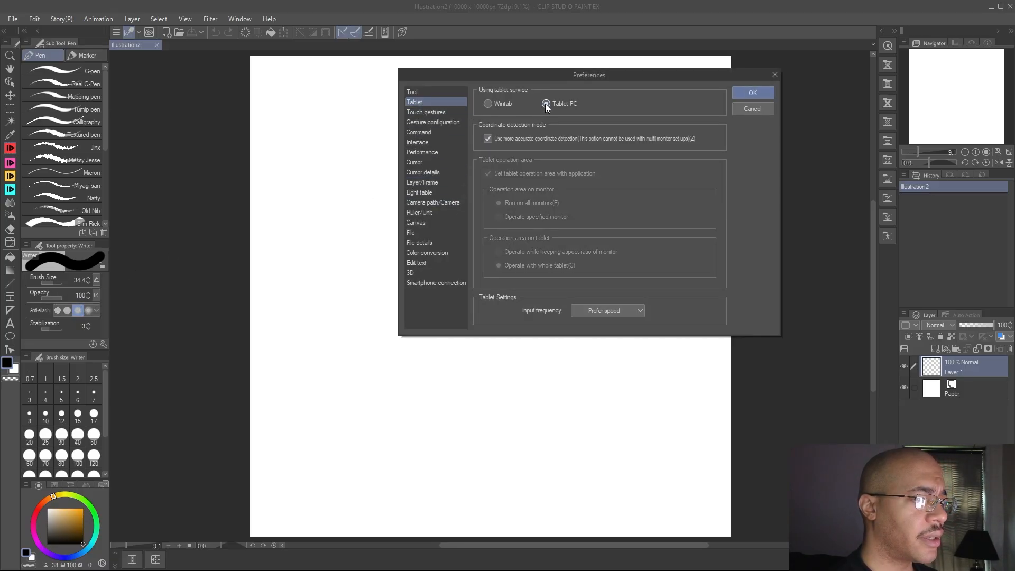
{"action": "left_click", "coordinate": [770, 96]}
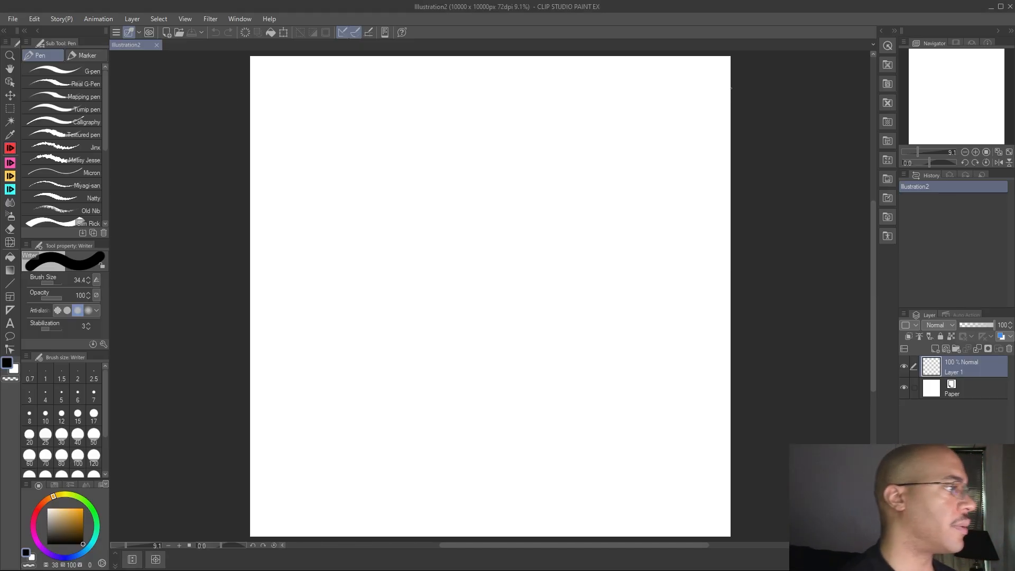
Set the tablet service to Wintab, limit the tablet operation area to specified monitor 1, and apply the preferences
{"action": "left_click", "coordinate": [12, 19]}
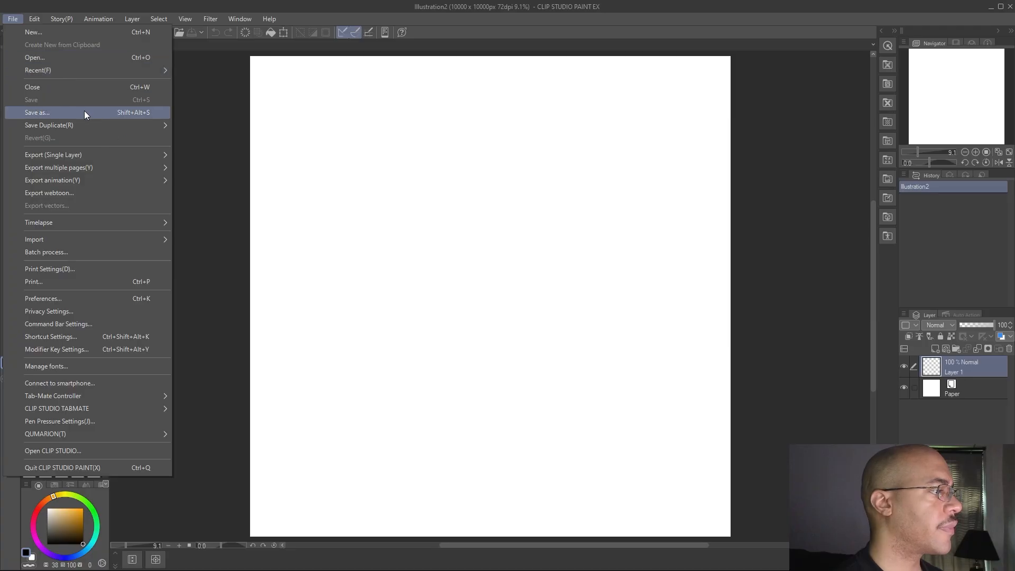
{"action": "mouse_move", "coordinate": [95, 130]}
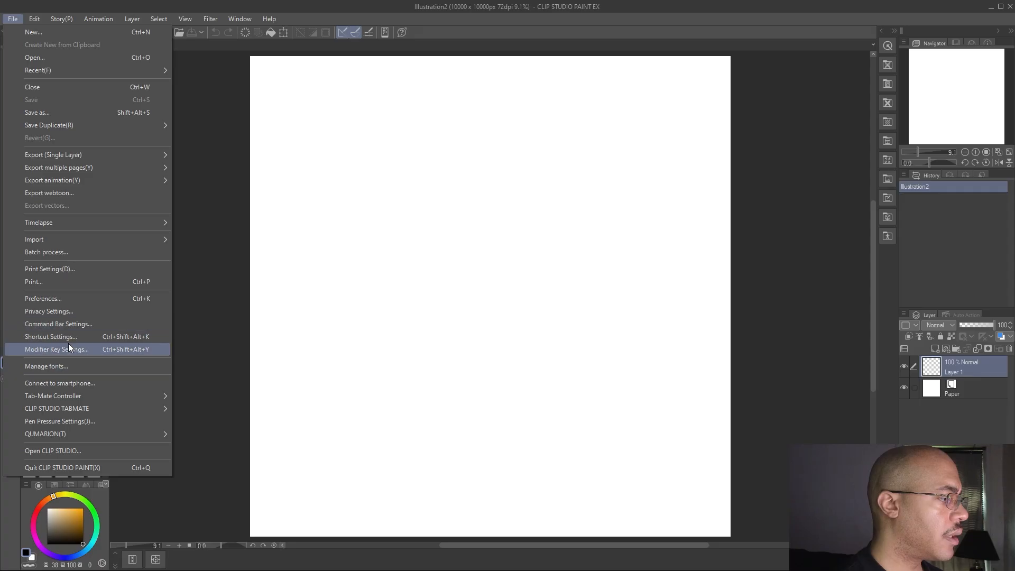
{"action": "left_click", "coordinate": [76, 304]}
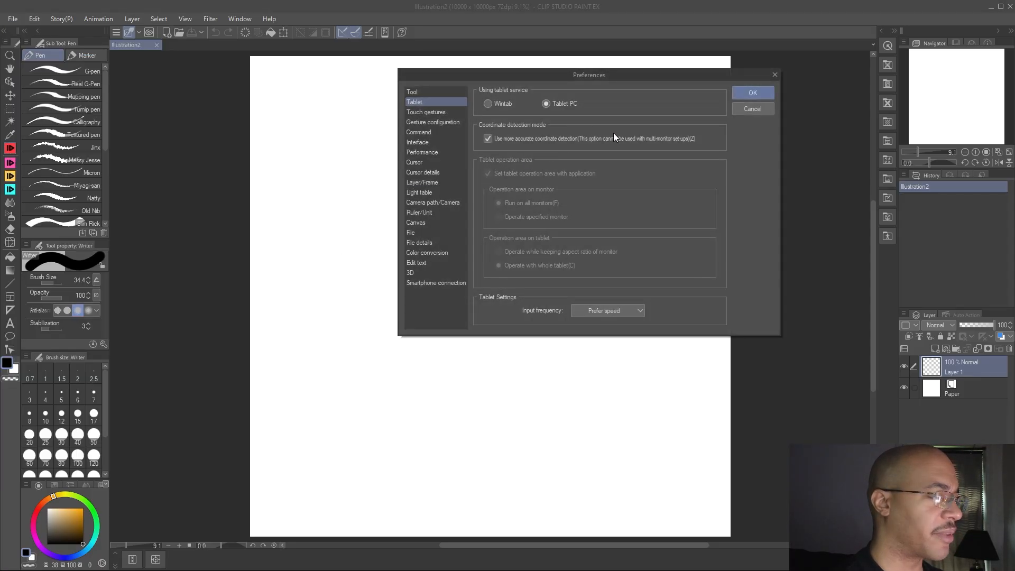
{"action": "left_click", "coordinate": [487, 104]}
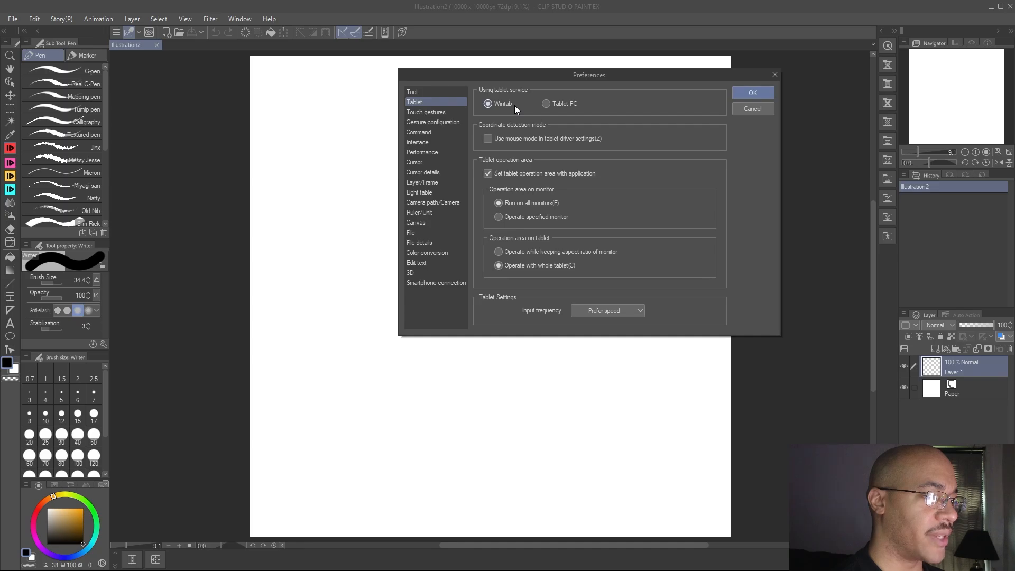
{"action": "left_click", "coordinate": [498, 218]}
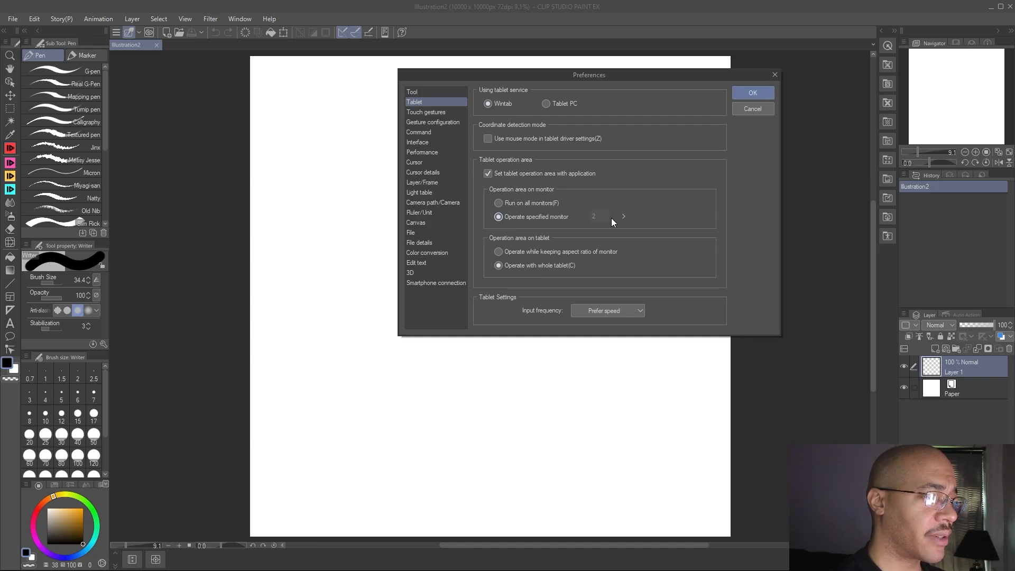
{"action": "left_click", "coordinate": [624, 217]}
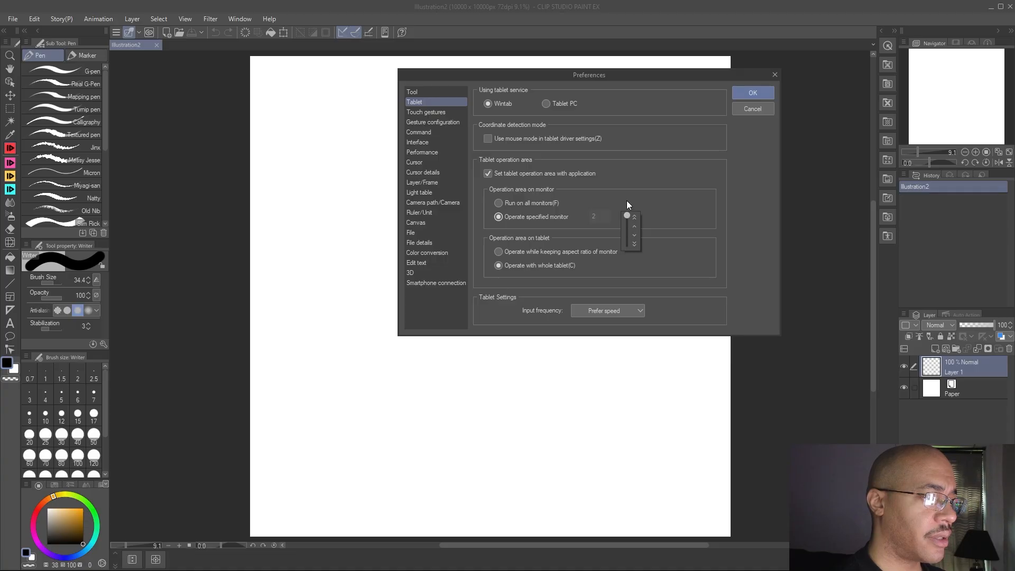
{"action": "left_click_drag", "start_coordinate": [623, 236], "coordinate": [624, 211]}
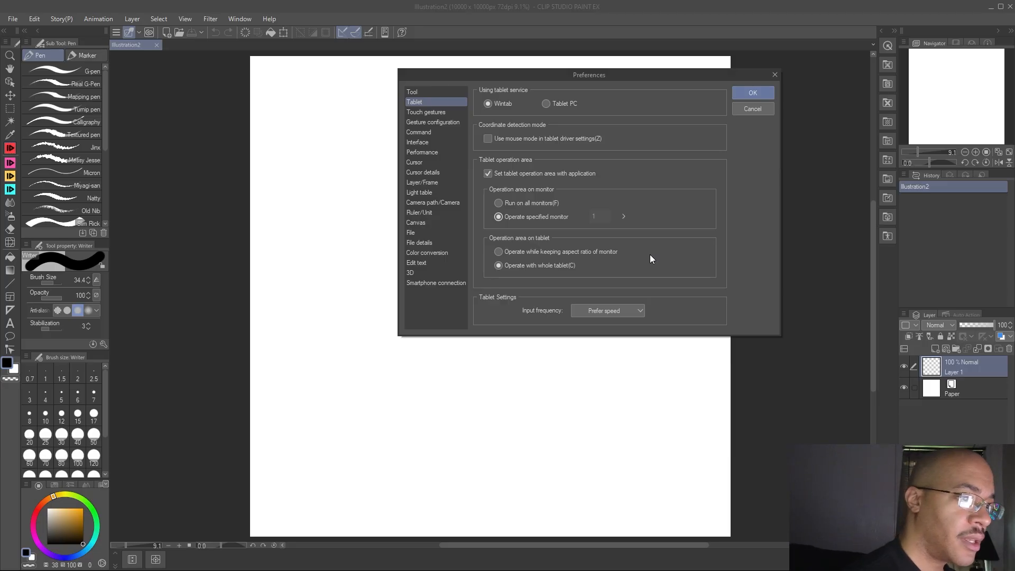
{"action": "left_click", "coordinate": [760, 94]}
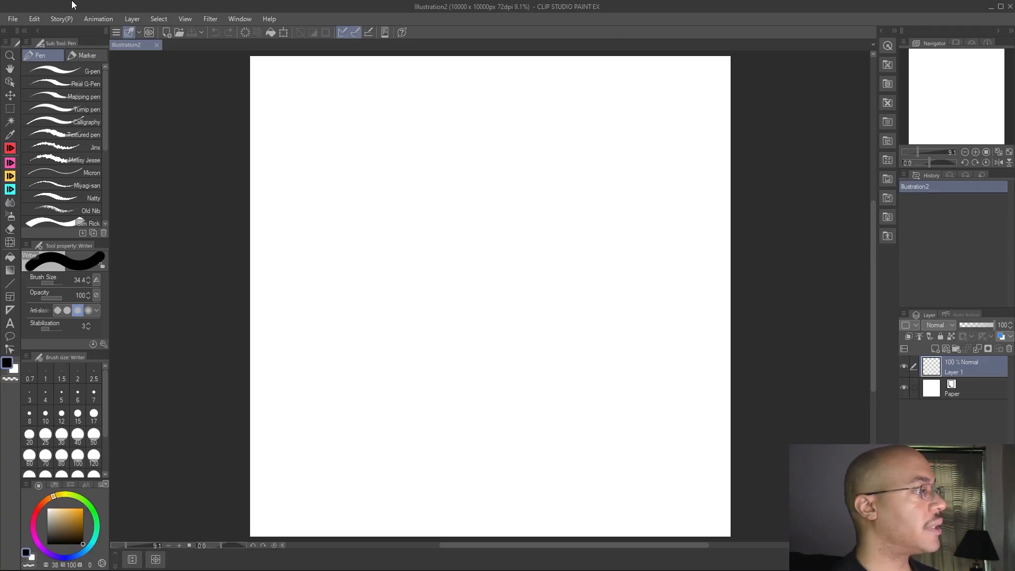
Reopen the preferences and review the touch gesture, gesture configuration and tablet settings
{"action": "left_click", "coordinate": [12, 19]}
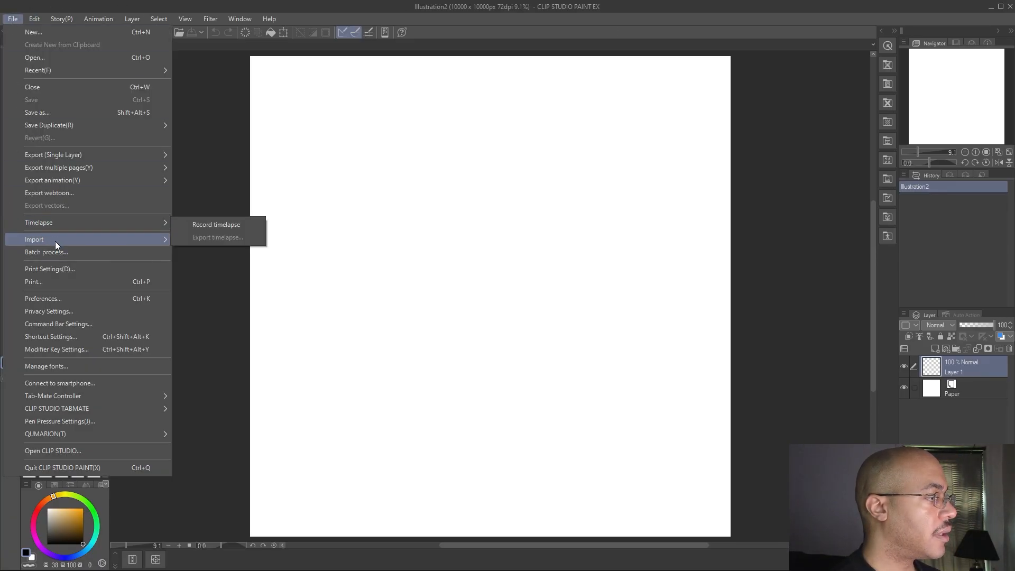
{"action": "left_click", "coordinate": [59, 294]}
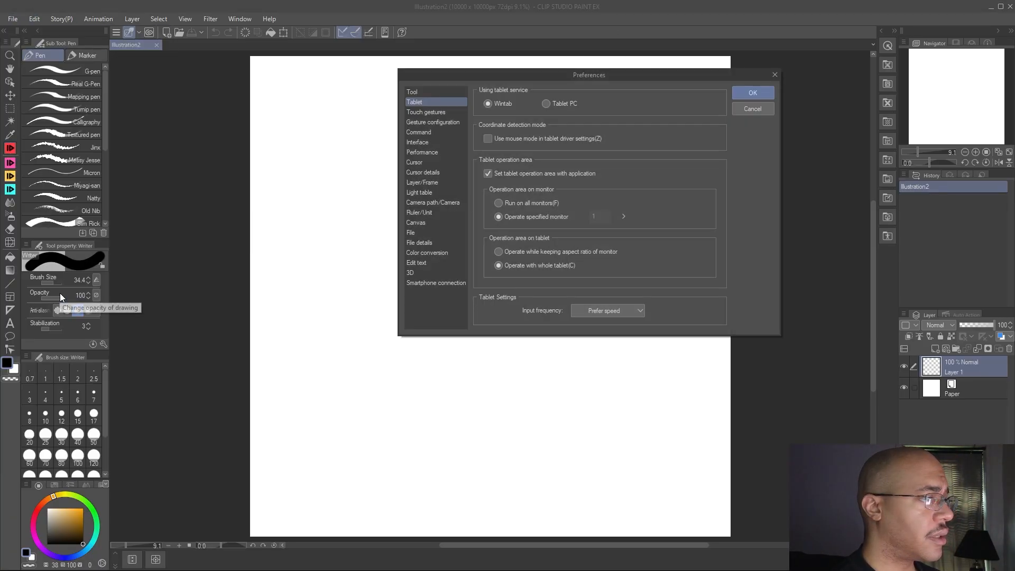
{"action": "left_click", "coordinate": [445, 113]}
{"action": "left_click", "coordinate": [443, 124]}
{"action": "left_click", "coordinate": [442, 113]}
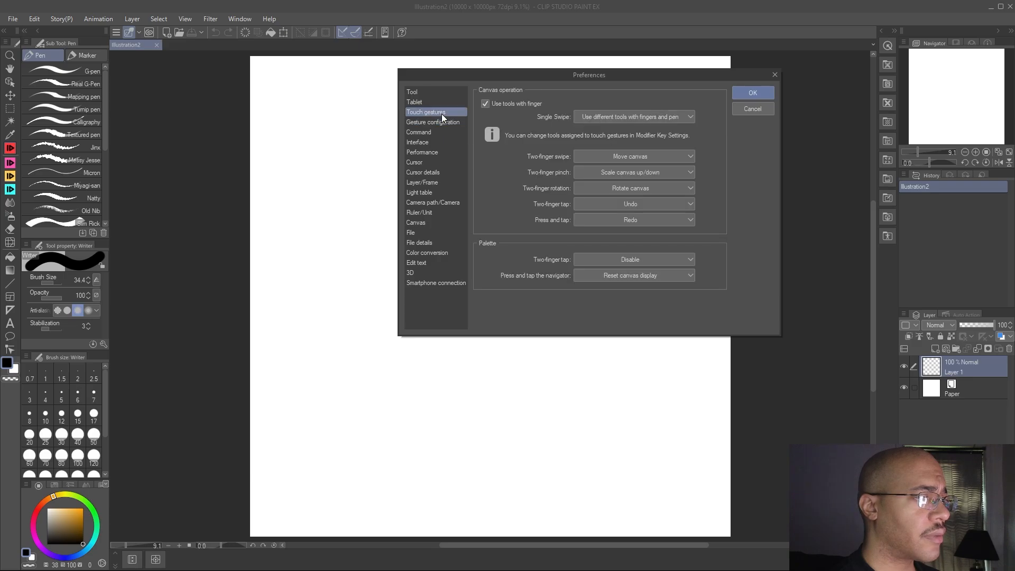
{"action": "left_click", "coordinate": [439, 104]}
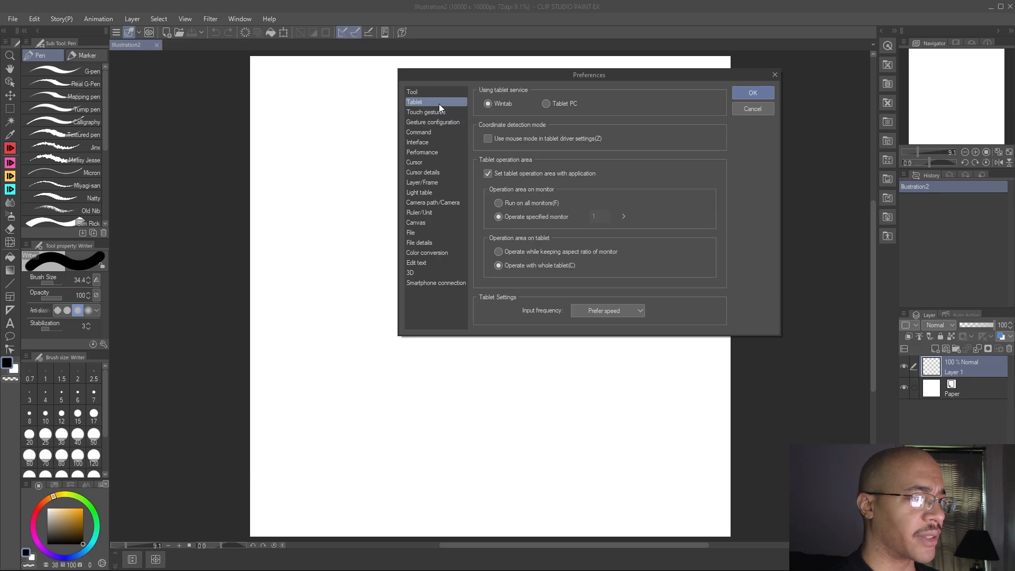
Review the Tool, Smartphone connection, 3D, Edit text, Color conversion, File details and File preferences for pen-related options
{"action": "left_click", "coordinate": [438, 93]}
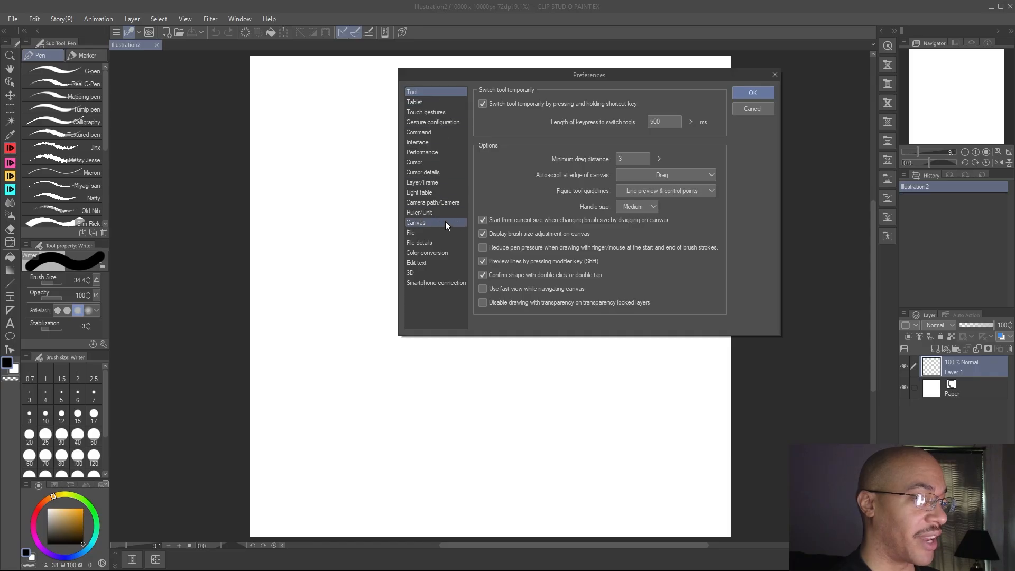
{"action": "left_click", "coordinate": [446, 284]}
{"action": "left_click", "coordinate": [442, 270]}
{"action": "left_click", "coordinate": [442, 263]}
{"action": "left_click", "coordinate": [438, 282]}
{"action": "left_click", "coordinate": [438, 273]}
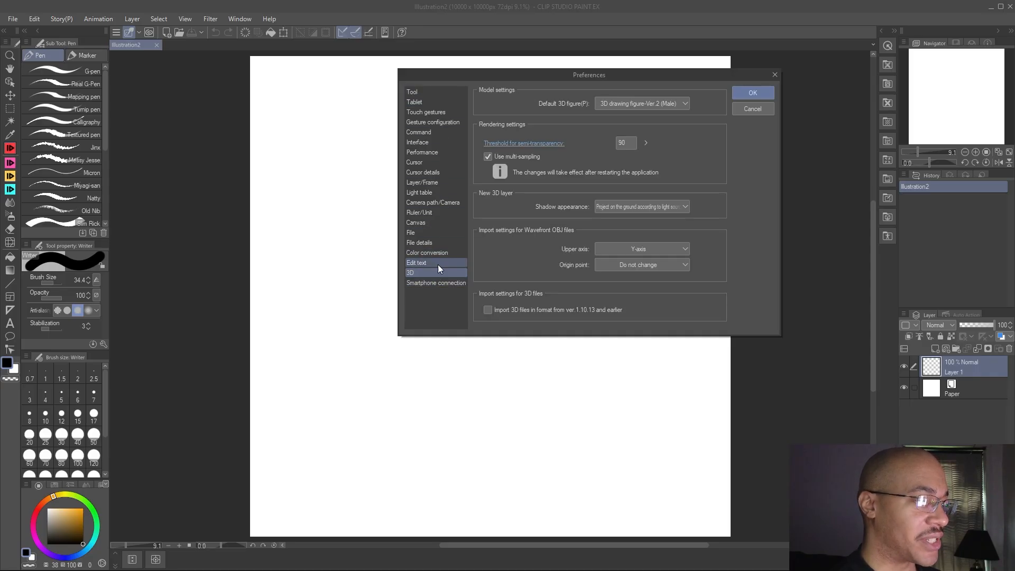
{"action": "left_click", "coordinate": [438, 264]}
{"action": "left_click", "coordinate": [439, 252]}
{"action": "left_click", "coordinate": [439, 244]}
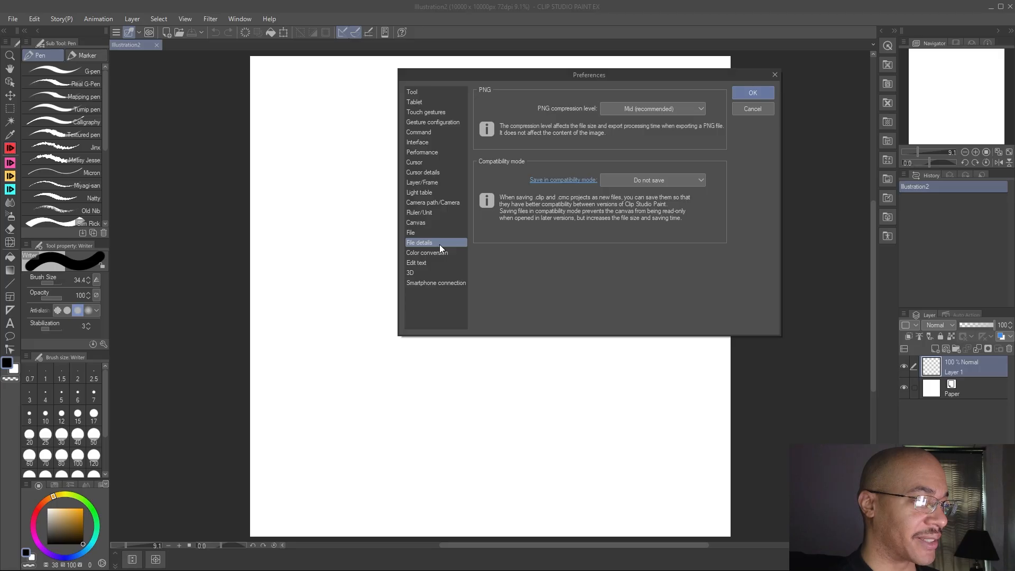
{"action": "left_click", "coordinate": [440, 234]}
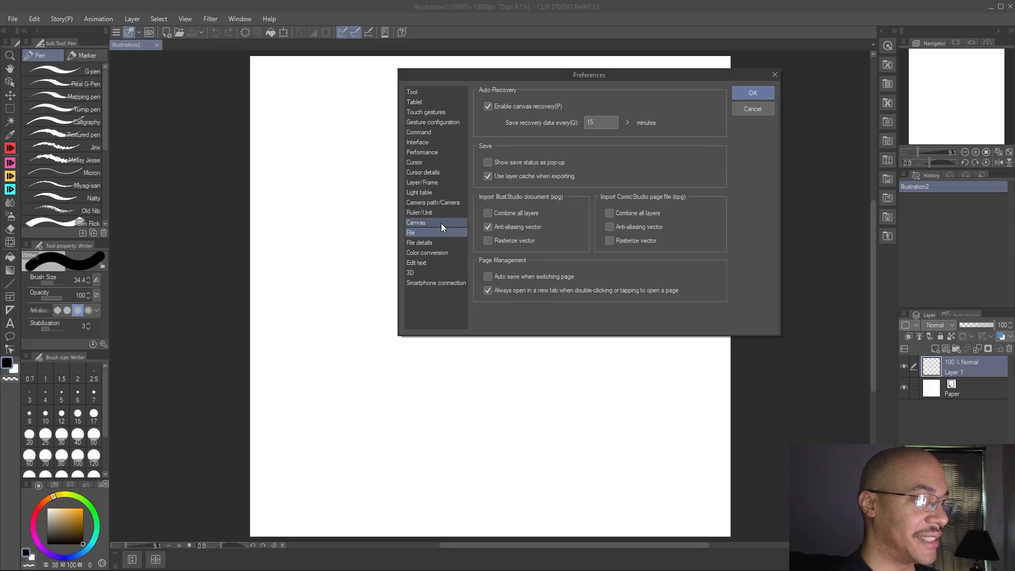
Review the Canvas, Ruler/Unit, Camera path/Camera, Light table, Layer/Frame, Cursor details, Cursor and Performance preferences
{"action": "left_click", "coordinate": [441, 224]}
{"action": "left_click", "coordinate": [441, 211]}
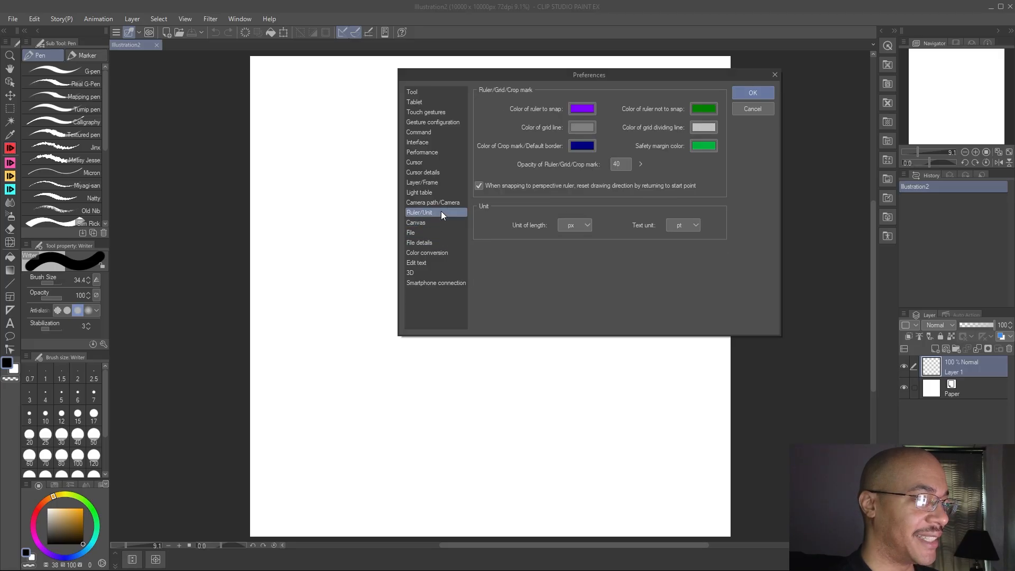
{"action": "left_click", "coordinate": [441, 206]}
{"action": "left_click", "coordinate": [439, 195]}
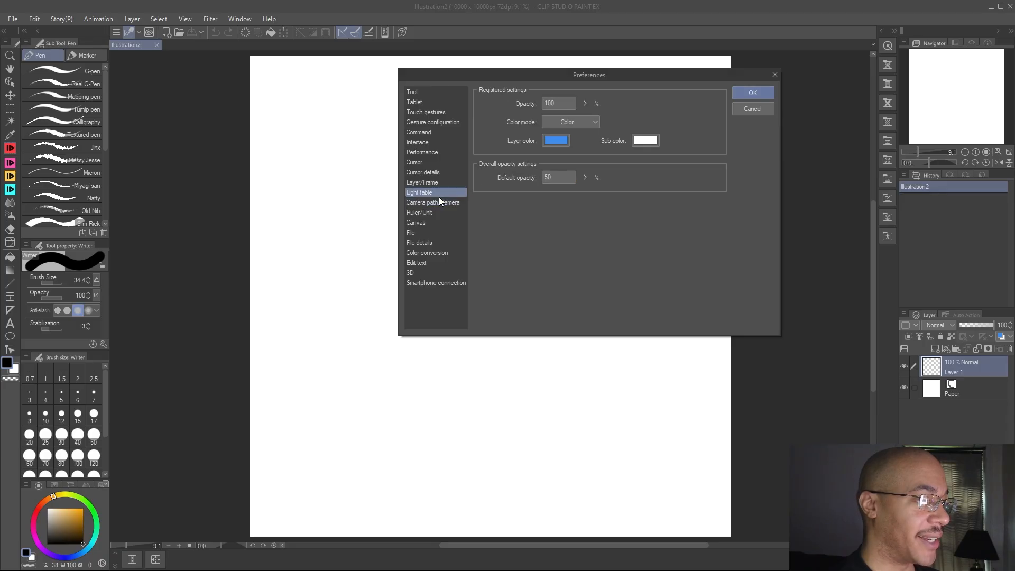
{"action": "left_click", "coordinate": [439, 184]}
{"action": "left_click", "coordinate": [442, 175]}
{"action": "left_click", "coordinate": [442, 164]}
{"action": "left_click", "coordinate": [445, 154]}
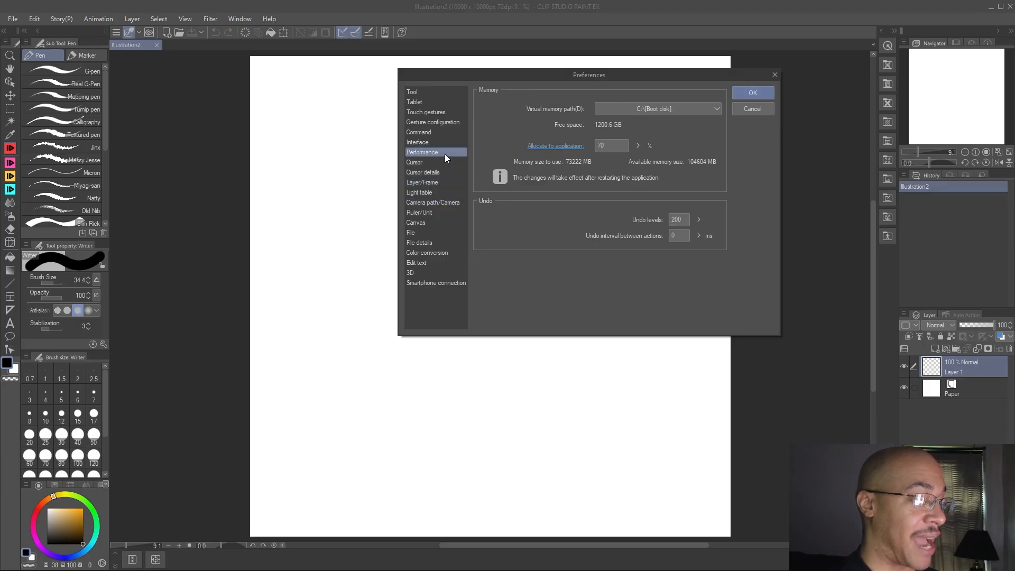
Review the Interface, Command, Gesture configuration, Touch gestures, Tablet and Tool preferences, and close the dialog from the Tablet settings
{"action": "left_click", "coordinate": [443, 142]}
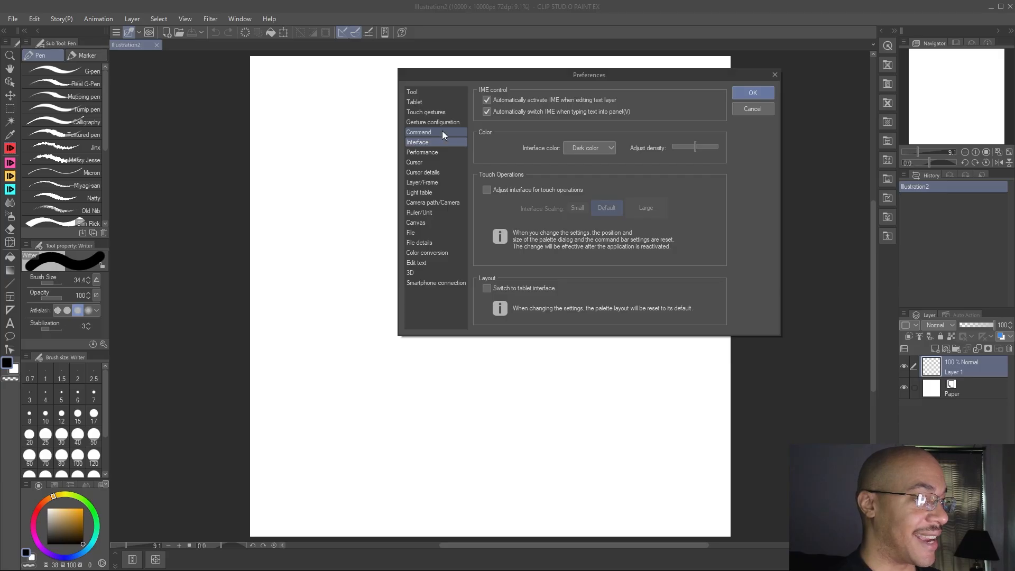
{"action": "left_click", "coordinate": [442, 131]}
{"action": "left_click", "coordinate": [445, 122]}
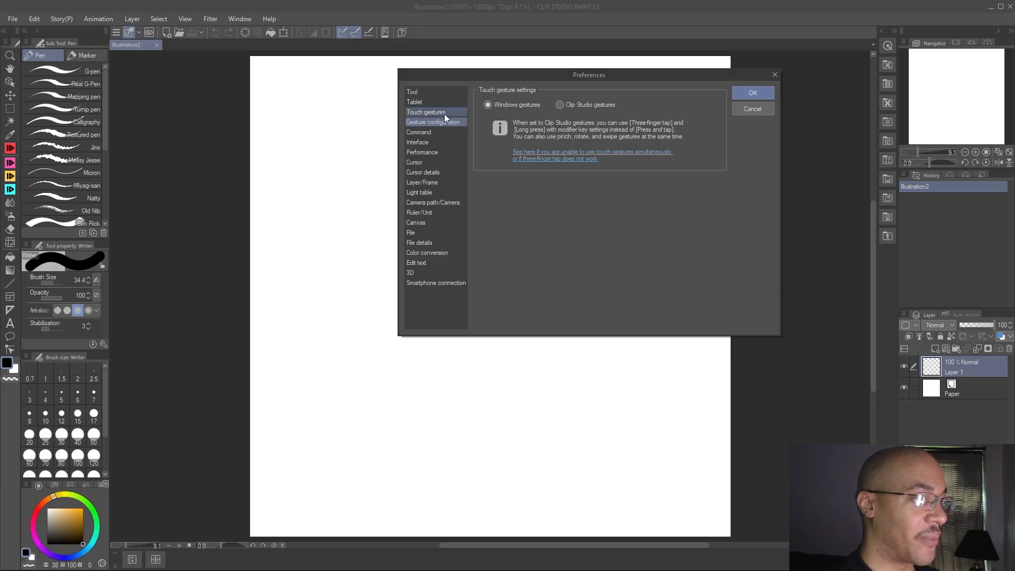
{"action": "left_click", "coordinate": [445, 113]}
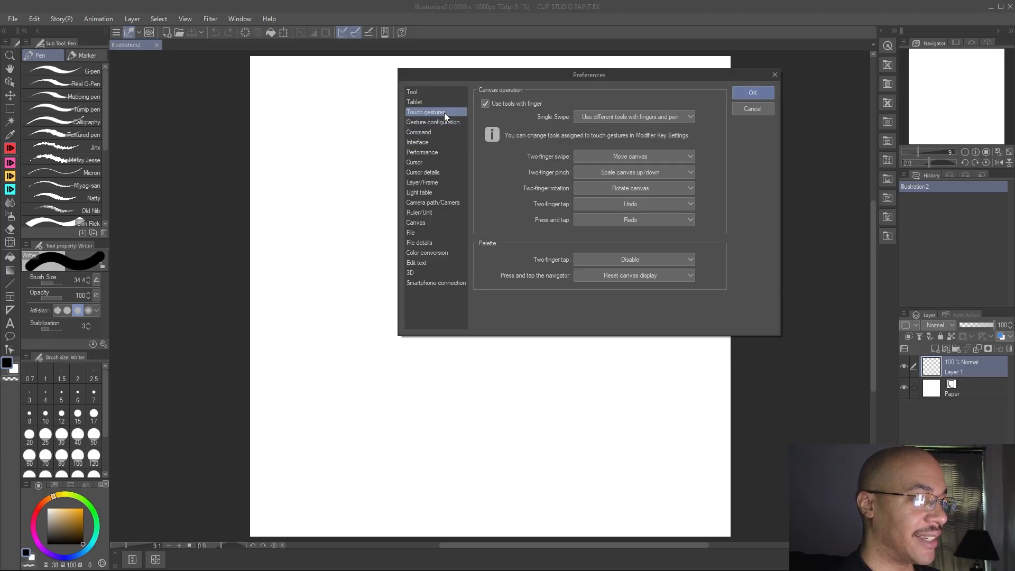
{"action": "left_click", "coordinate": [433, 101]}
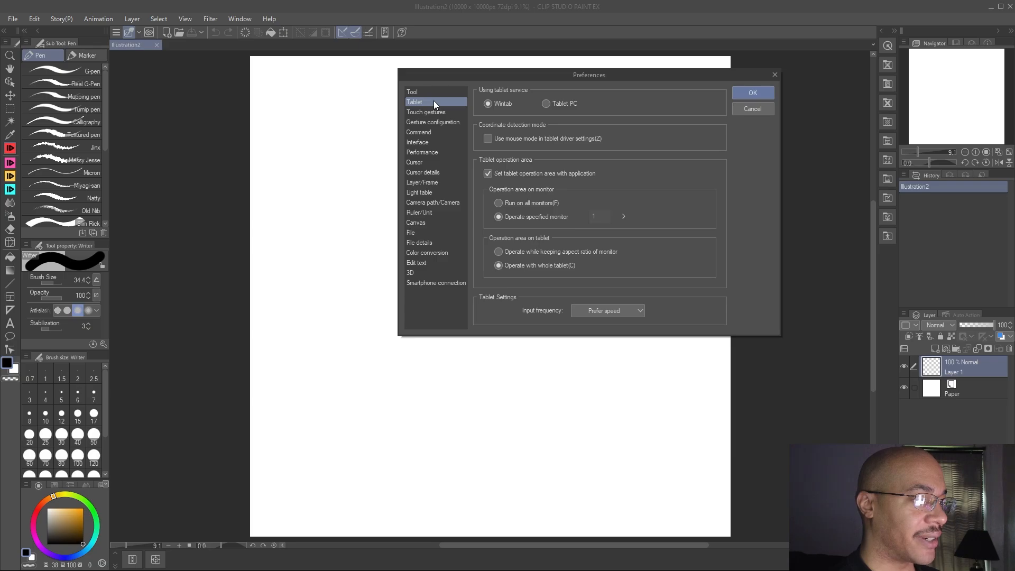
{"action": "left_click", "coordinate": [434, 92]}
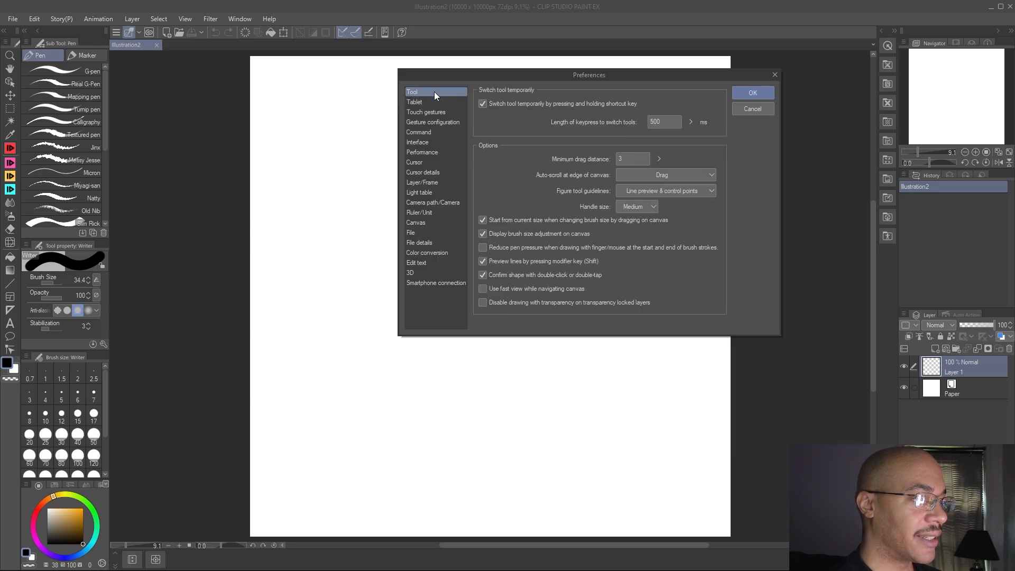
{"action": "left_click", "coordinate": [433, 100]}
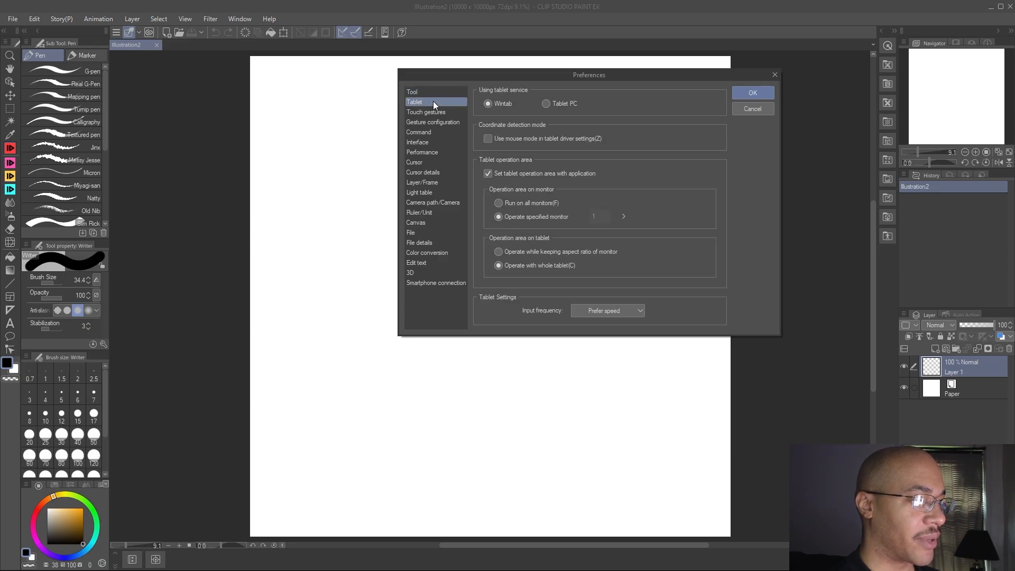
{"action": "left_click", "coordinate": [735, 91]}
{"action": "left_click", "coordinate": [12, 19]}
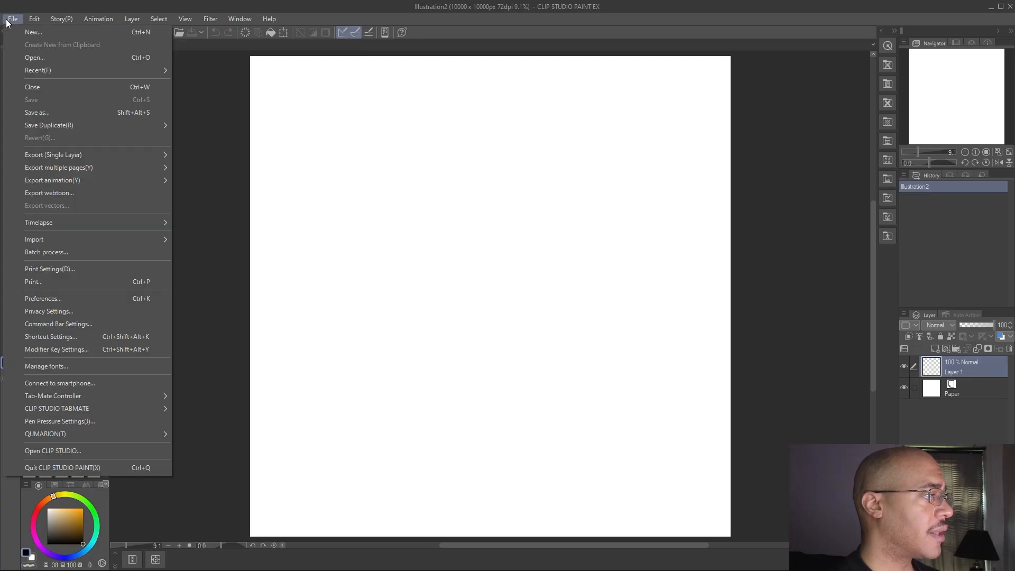
{"action": "mouse_move", "coordinate": [30, 24]}
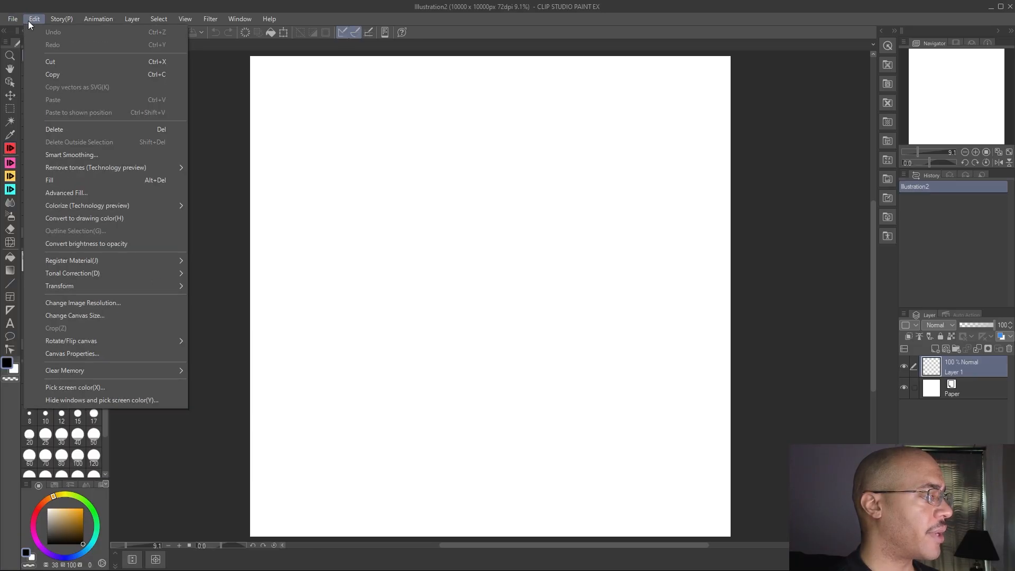
{"action": "mouse_move", "coordinate": [88, 20]}
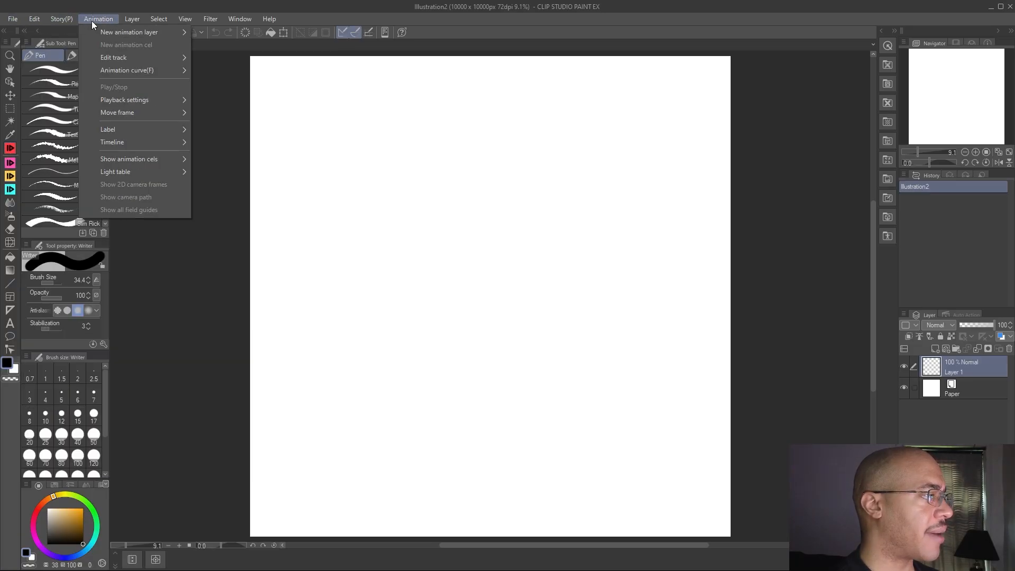
{"action": "mouse_move", "coordinate": [142, 20]}
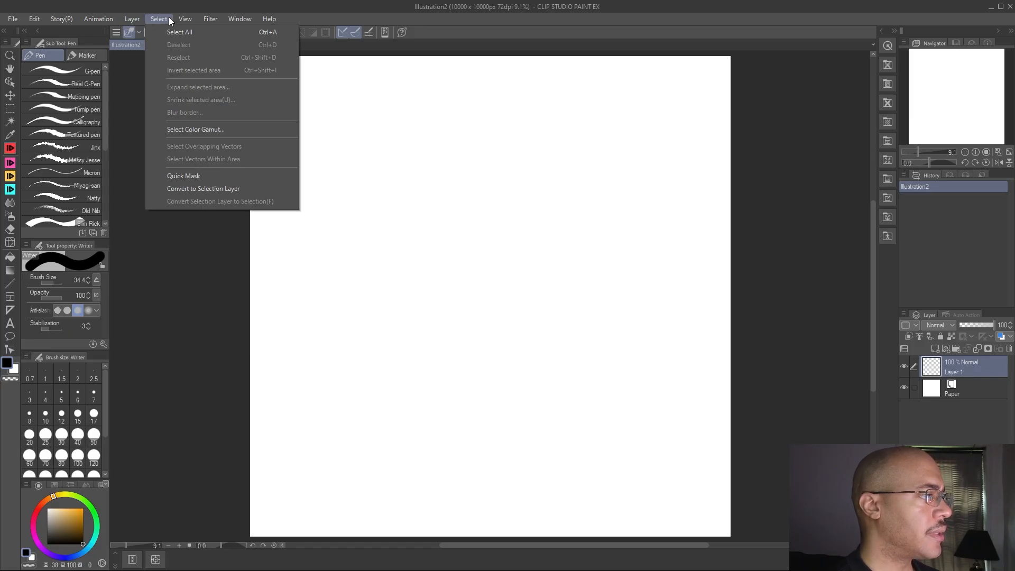
{"action": "mouse_move", "coordinate": [216, 20]}
{"action": "mouse_move", "coordinate": [270, 19]}
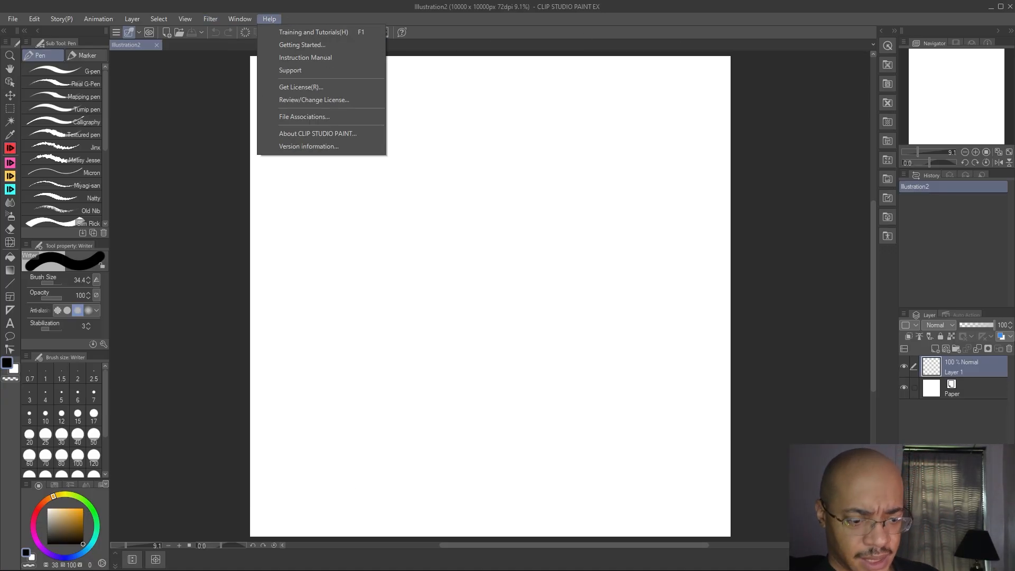
{"action": "key", "text": "alt+Tab"}
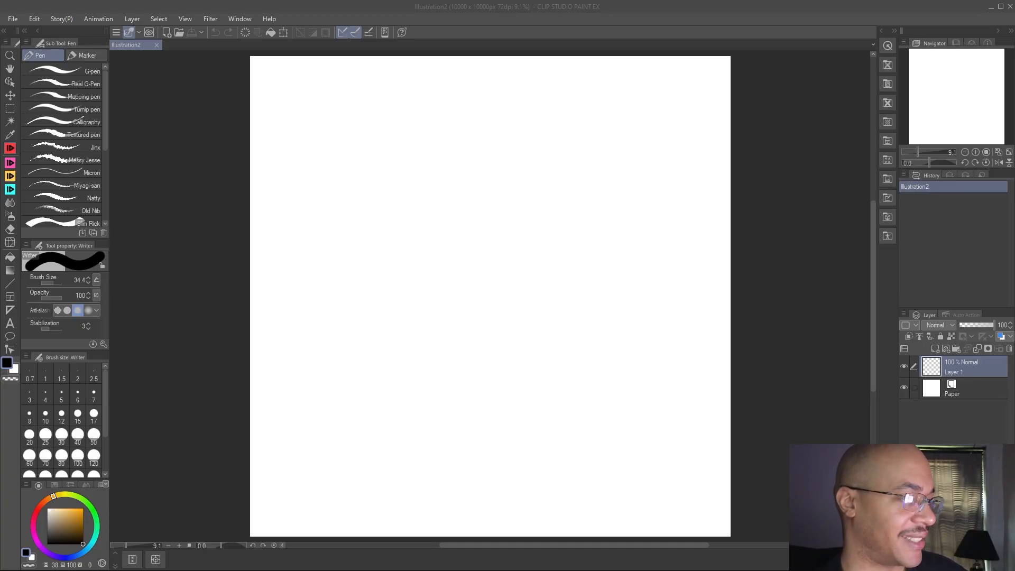
{"action": "left_click", "coordinate": [450, 108]}
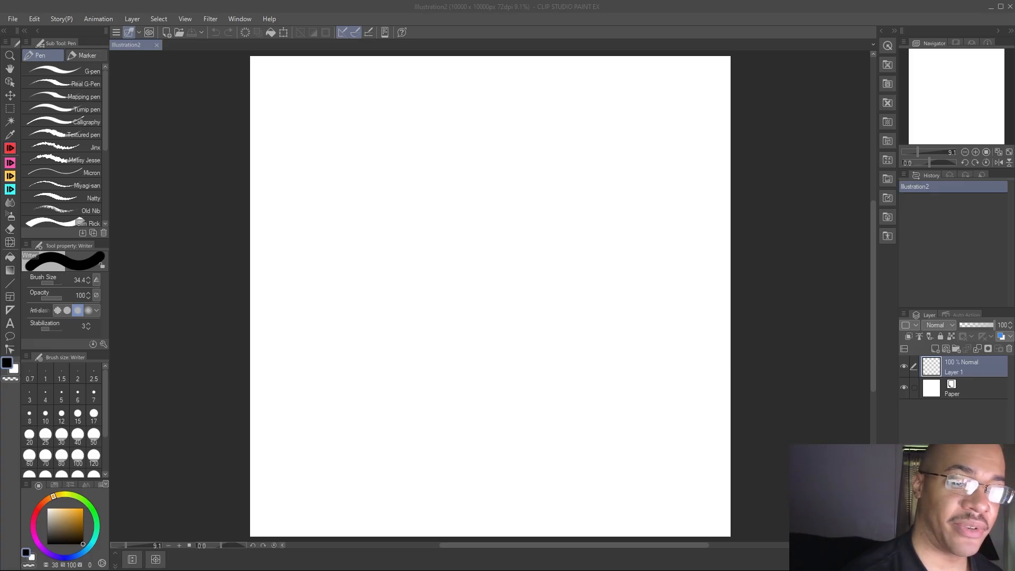
{"action": "left_click", "coordinate": [200, 4]}
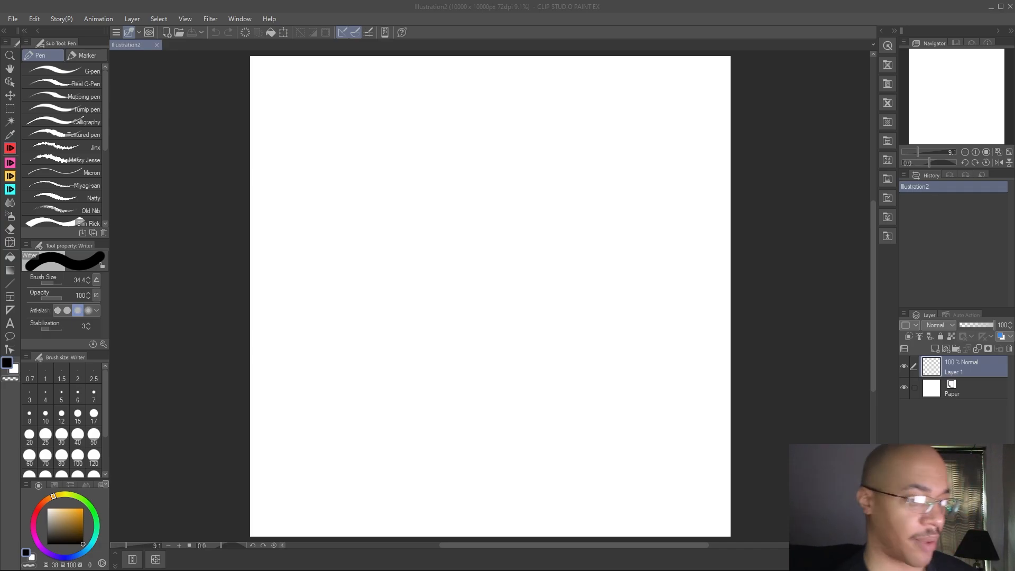
{"action": "left_click", "coordinate": [13, 18]}
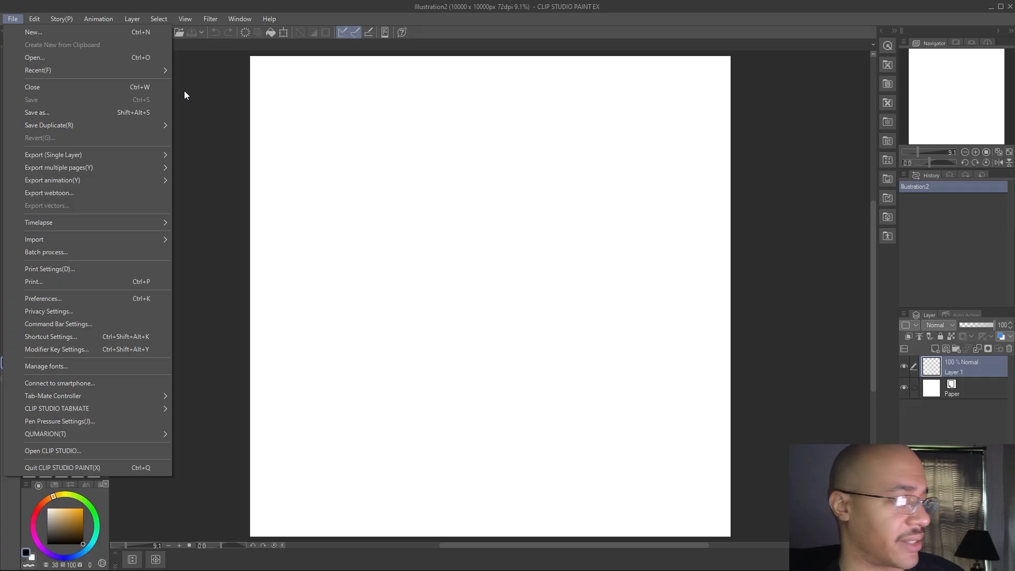
{"action": "mouse_move", "coordinate": [37, 15]}
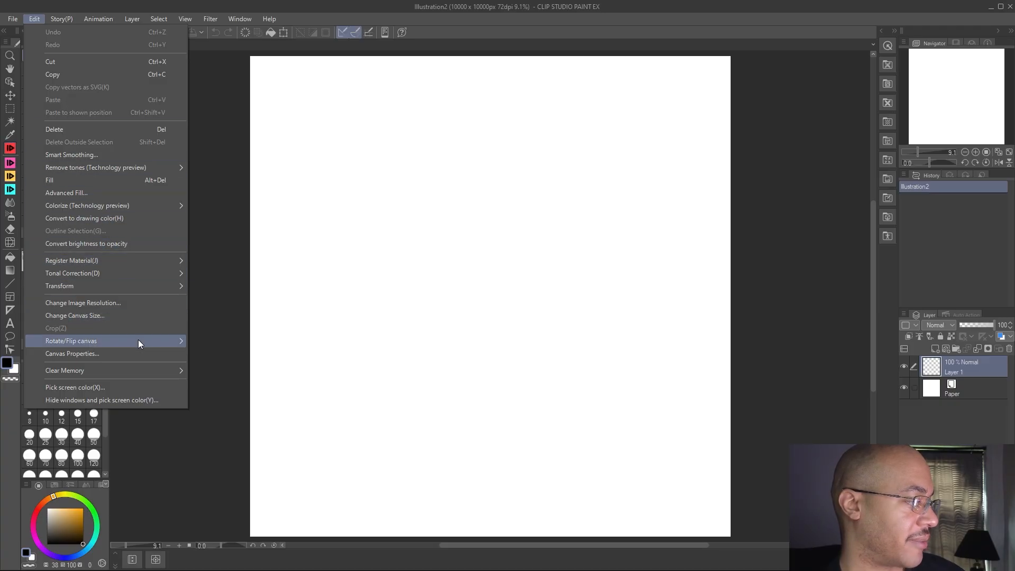
{"action": "mouse_move", "coordinate": [139, 342]}
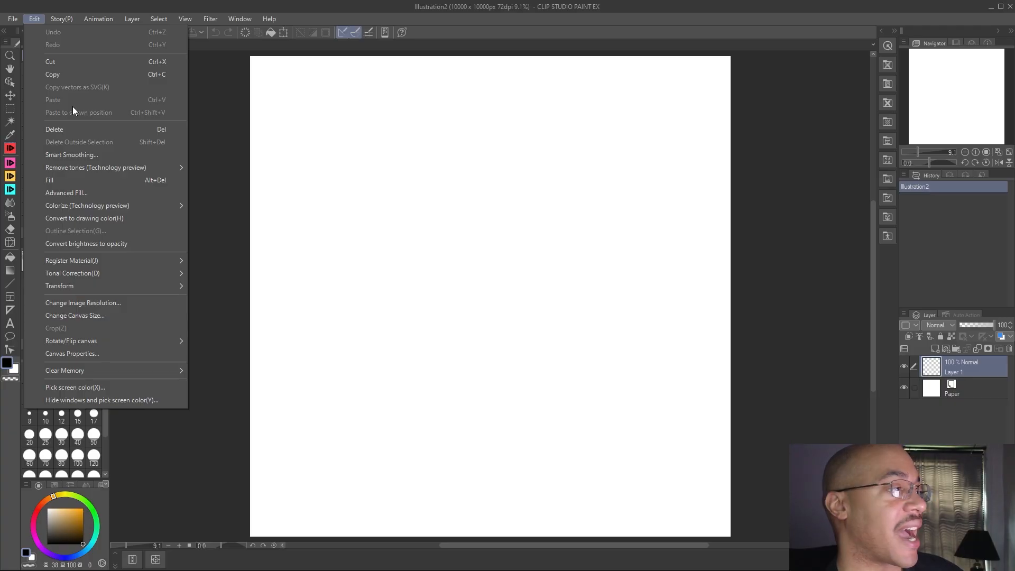
{"action": "left_click", "coordinate": [359, 8]}
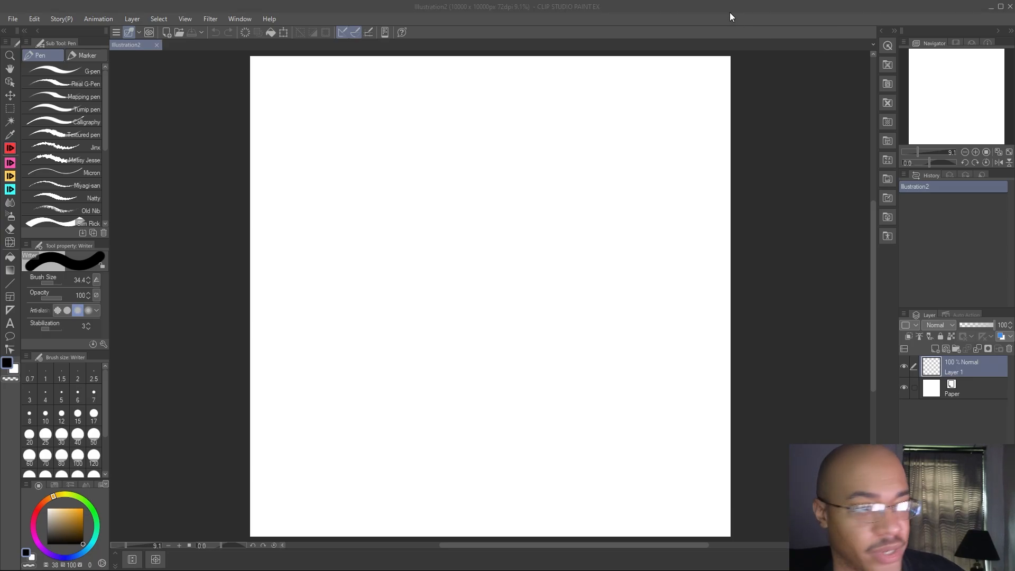
{"action": "left_click", "coordinate": [1010, 6]}
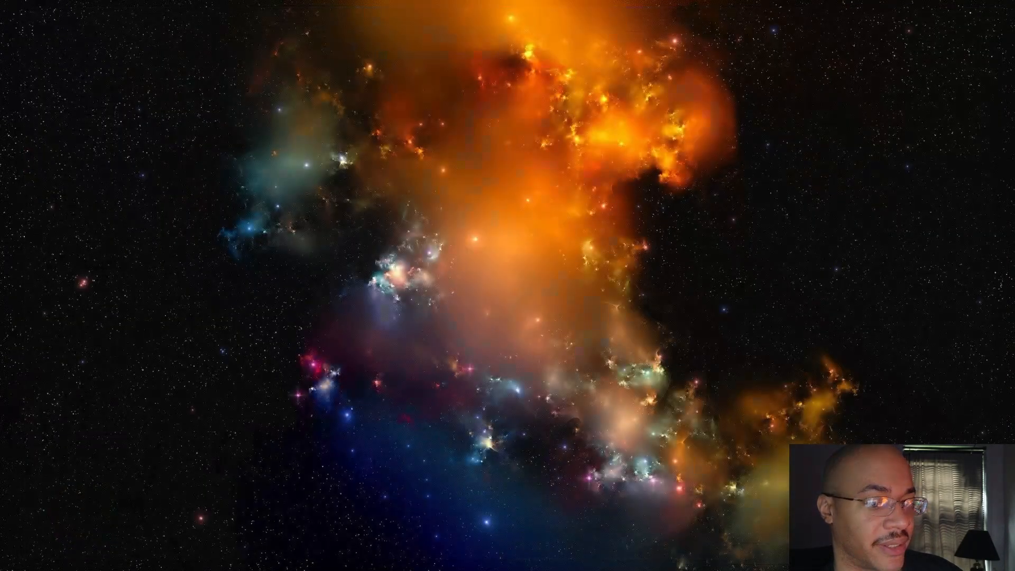
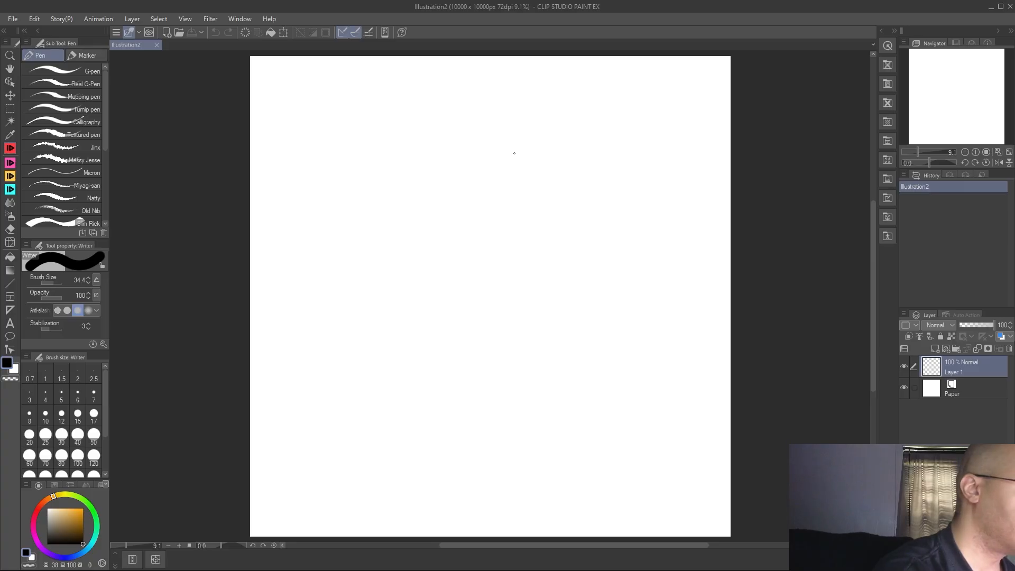
{"action": "scroll", "coordinate": [517, 152], "scroll_direction": "up", "scroll_amount": 1}
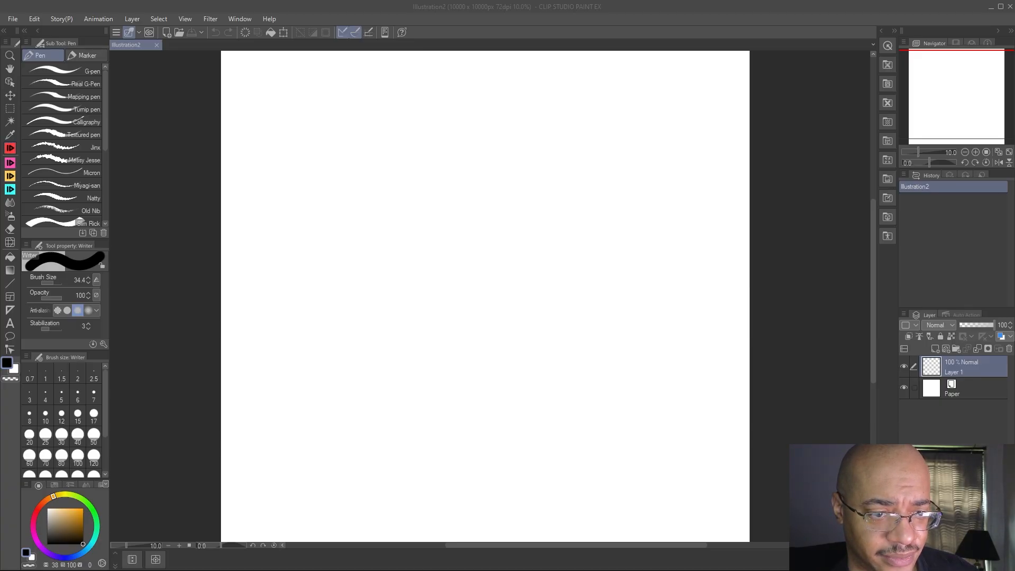
{"action": "left_click", "coordinate": [496, 240]}
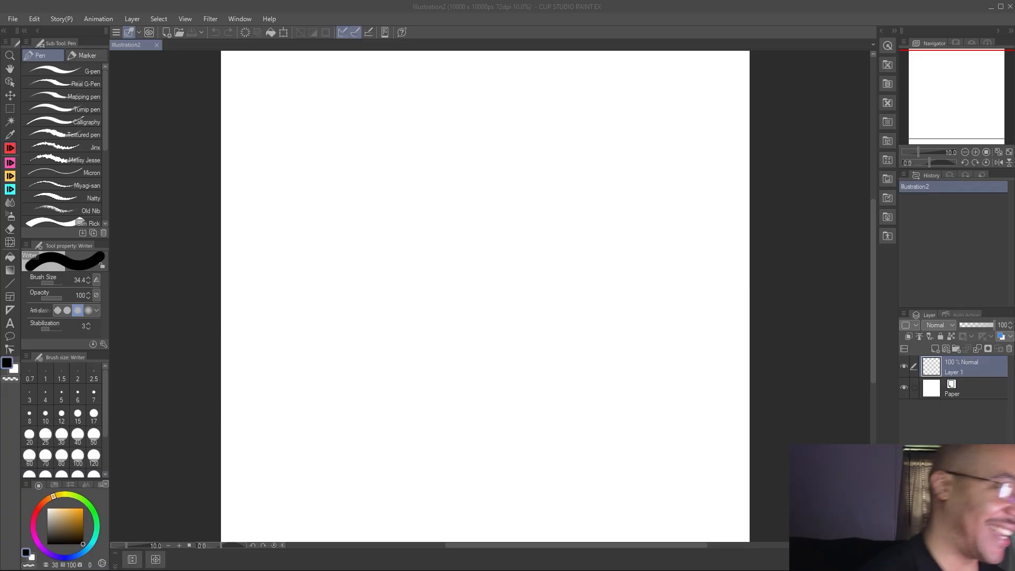
{"action": "left_click", "coordinate": [483, 173]}
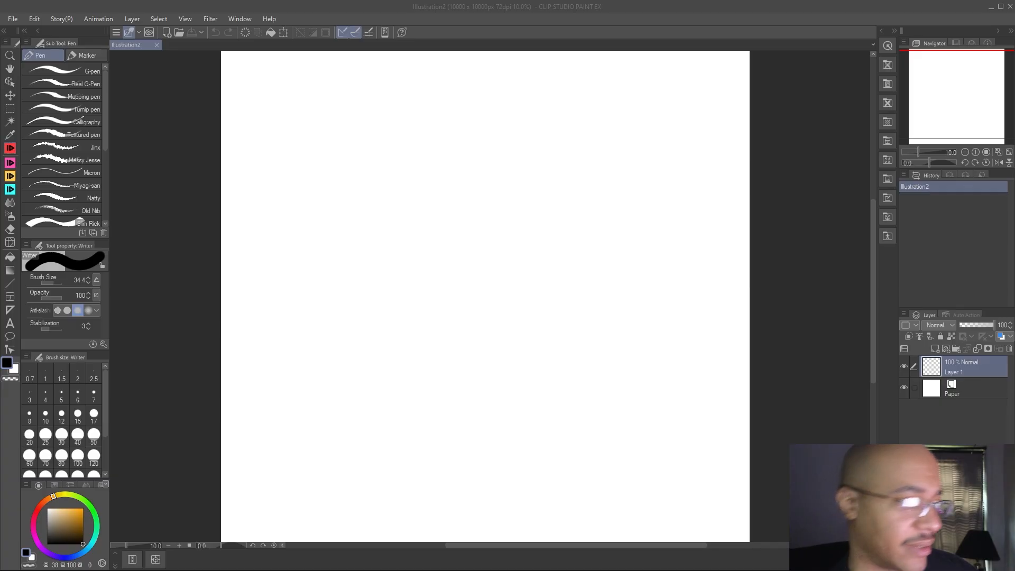
{"action": "left_click", "coordinate": [515, 213]}
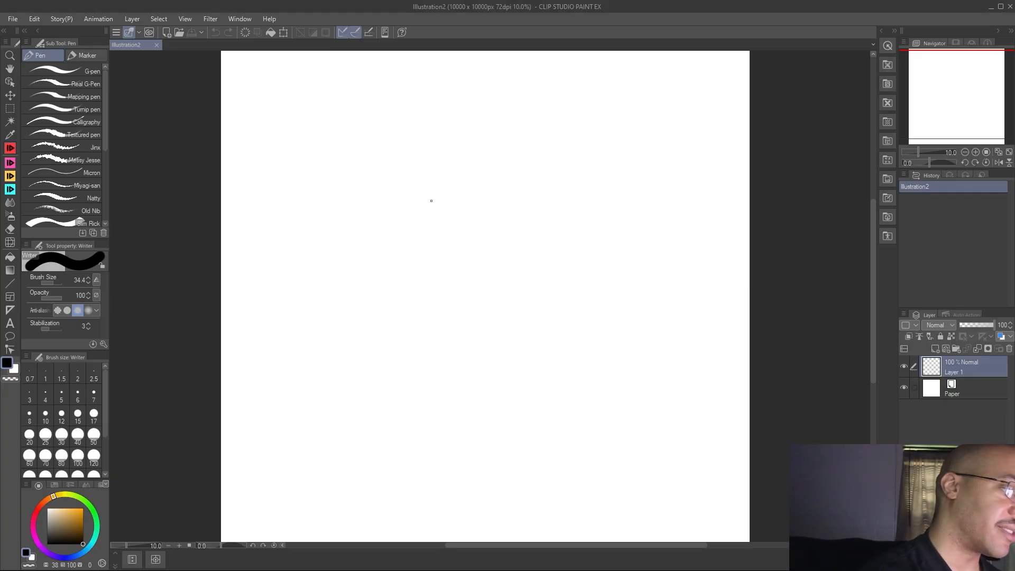
Switch the tablet service from Wintab to Tablet PC in the preferences and apply the change
{"action": "left_click", "coordinate": [13, 18]}
{"action": "mouse_move", "coordinate": [67, 18]}
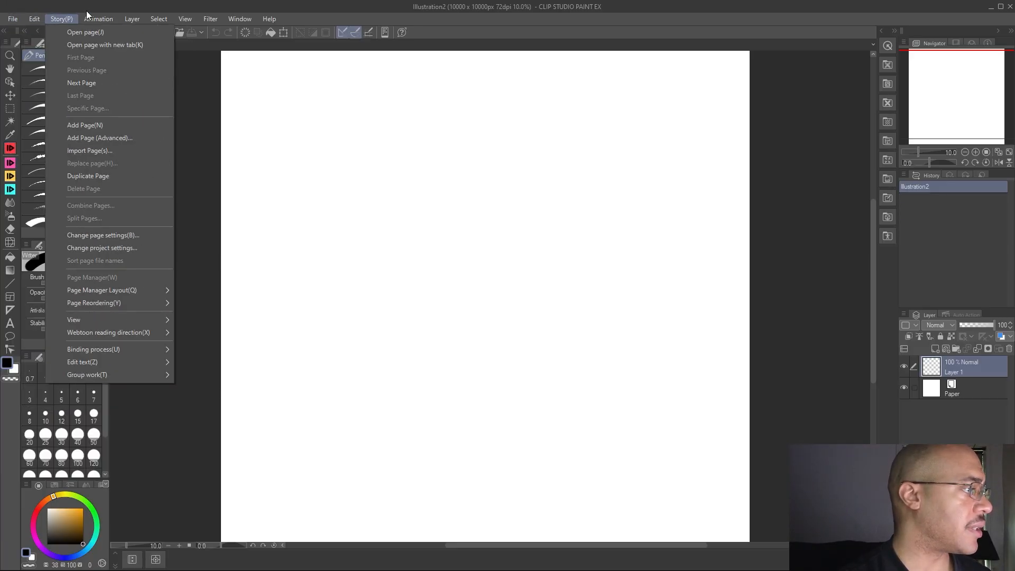
{"action": "mouse_move", "coordinate": [29, 20]}
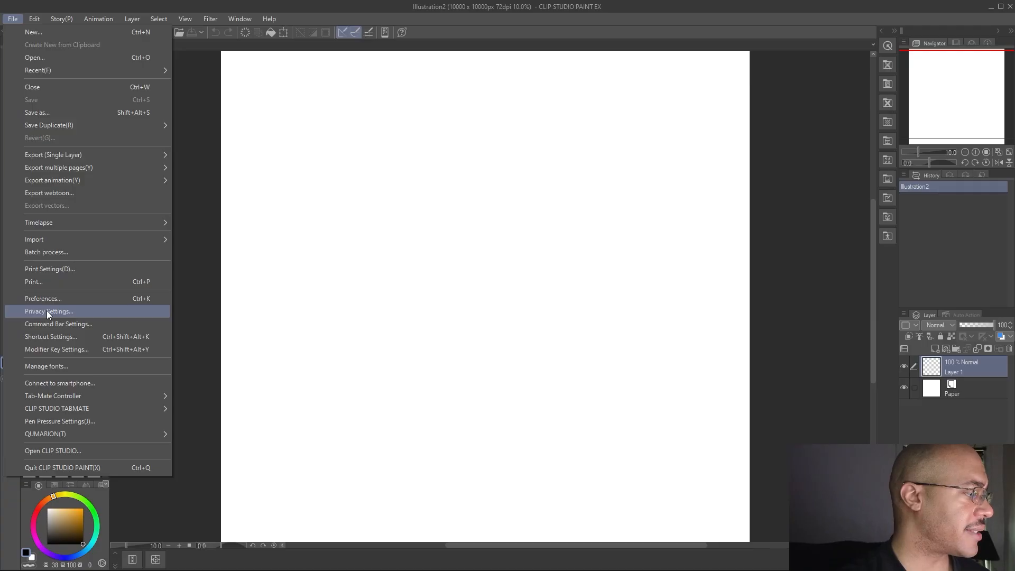
{"action": "left_click", "coordinate": [49, 297]}
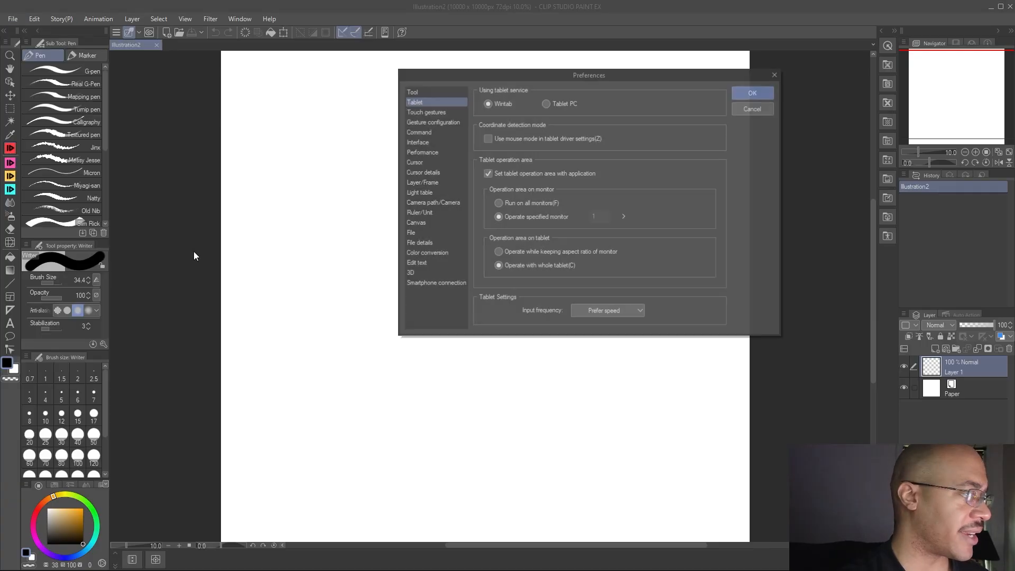
{"action": "left_click", "coordinate": [546, 105]}
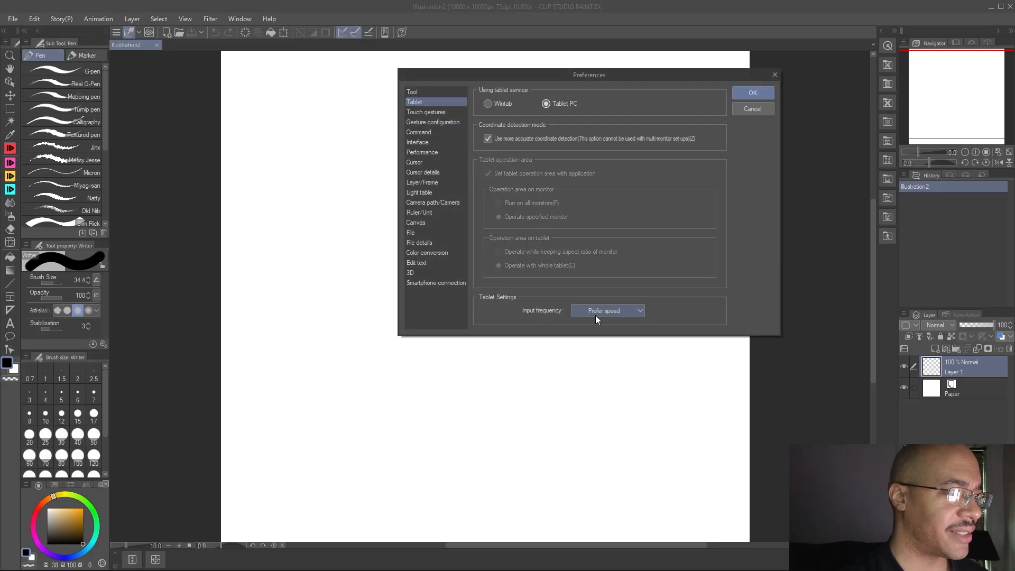
{"action": "left_click", "coordinate": [737, 97]}
Draw a test squiggle with the Writer pen, then erase it with the Rough eraser enlarged to 57.2
{"action": "mouse_move", "coordinate": [492, 185]}
{"action": "left_mouse_down"}
{"action": "mouse_move", "coordinate": [489, 204]}
{"action": "mouse_move", "coordinate": [541, 239]}
{"action": "left_mouse_up"}
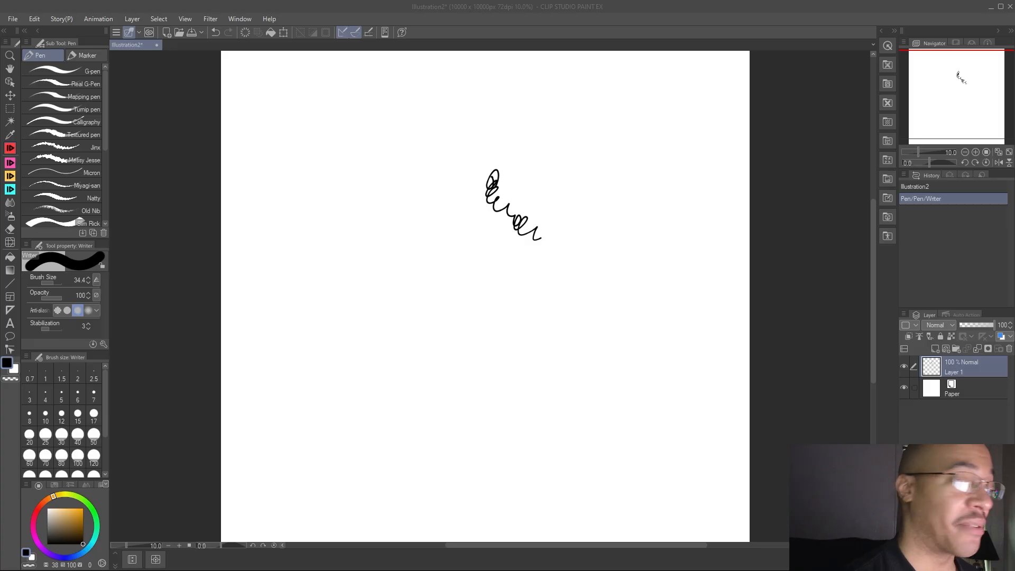
{"action": "left_click", "coordinate": [10, 228]}
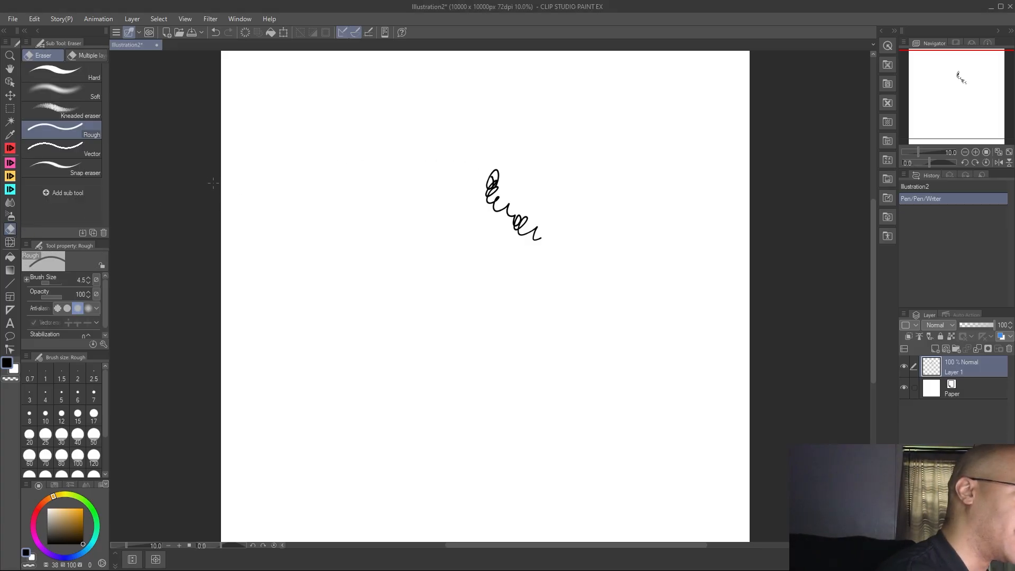
{"action": "left_click_drag", "start_coordinate": [55, 285], "coordinate": [59, 284]}
{"action": "mouse_move", "coordinate": [488, 170]}
{"action": "left_mouse_down"}
{"action": "mouse_move", "coordinate": [481, 193]}
{"action": "mouse_move", "coordinate": [504, 176]}
{"action": "mouse_move", "coordinate": [490, 194]}
{"action": "mouse_move", "coordinate": [505, 188]}
{"action": "mouse_move", "coordinate": [482, 209]}
{"action": "mouse_move", "coordinate": [509, 188]}
{"action": "mouse_move", "coordinate": [486, 208]}
{"action": "mouse_move", "coordinate": [506, 187]}
{"action": "mouse_move", "coordinate": [478, 197]}
{"action": "mouse_move", "coordinate": [521, 198]}
{"action": "mouse_move", "coordinate": [490, 212]}
{"action": "mouse_move", "coordinate": [517, 198]}
{"action": "mouse_move", "coordinate": [498, 214]}
{"action": "mouse_move", "coordinate": [522, 209]}
{"action": "mouse_move", "coordinate": [506, 219]}
{"action": "mouse_move", "coordinate": [522, 217]}
{"action": "mouse_move", "coordinate": [519, 233]}
{"action": "mouse_move", "coordinate": [544, 225]}
{"action": "mouse_move", "coordinate": [538, 244]}
{"action": "left_mouse_up"}
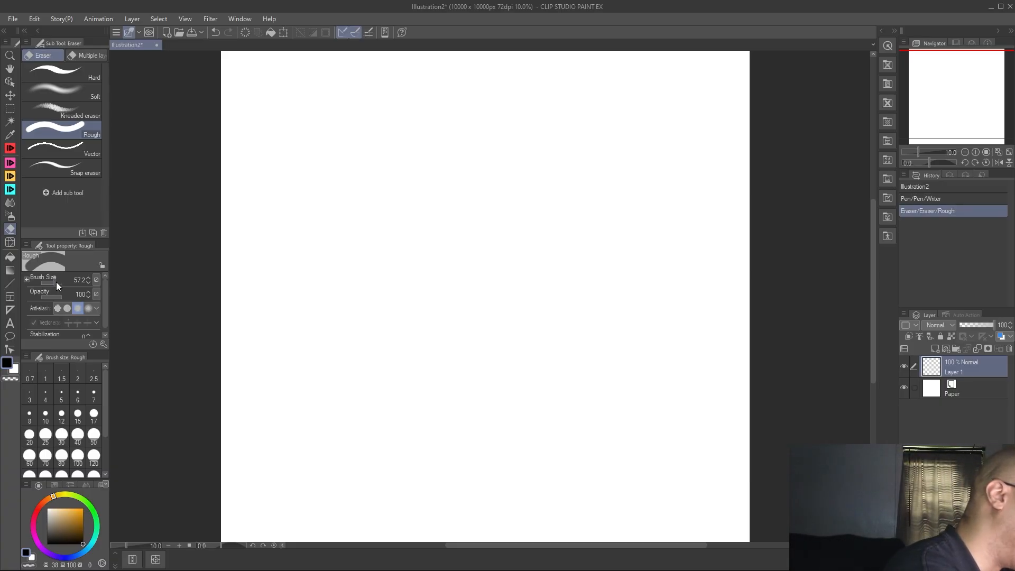
Test the Rough eraser on the blank canvas with strokes at brush size 0.5 and at 44.3
{"action": "left_click_drag", "start_coordinate": [52, 286], "coordinate": [40, 288]}
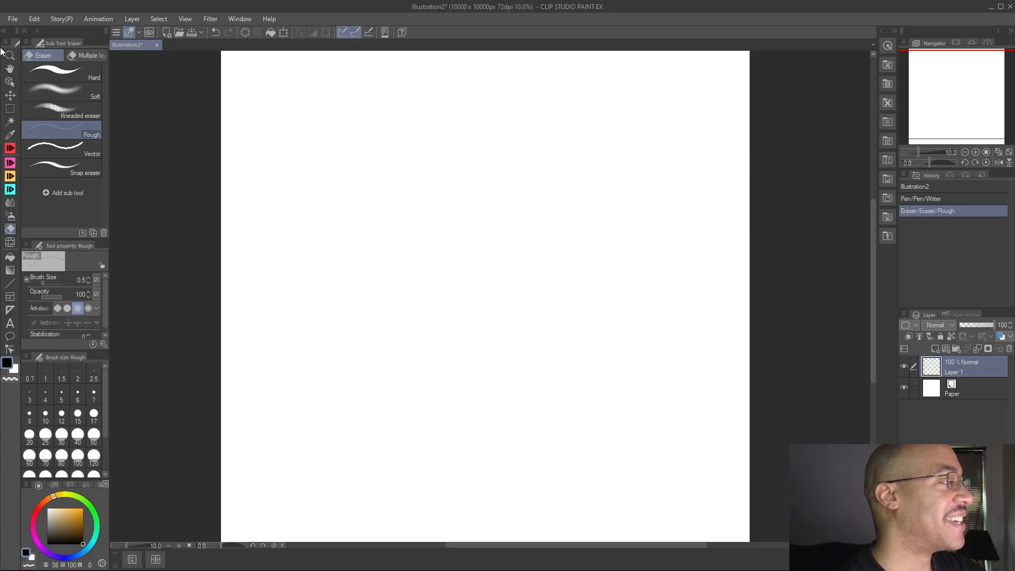
{"action": "left_click", "coordinate": [12, 19]}
{"action": "key", "text": "Escape"}
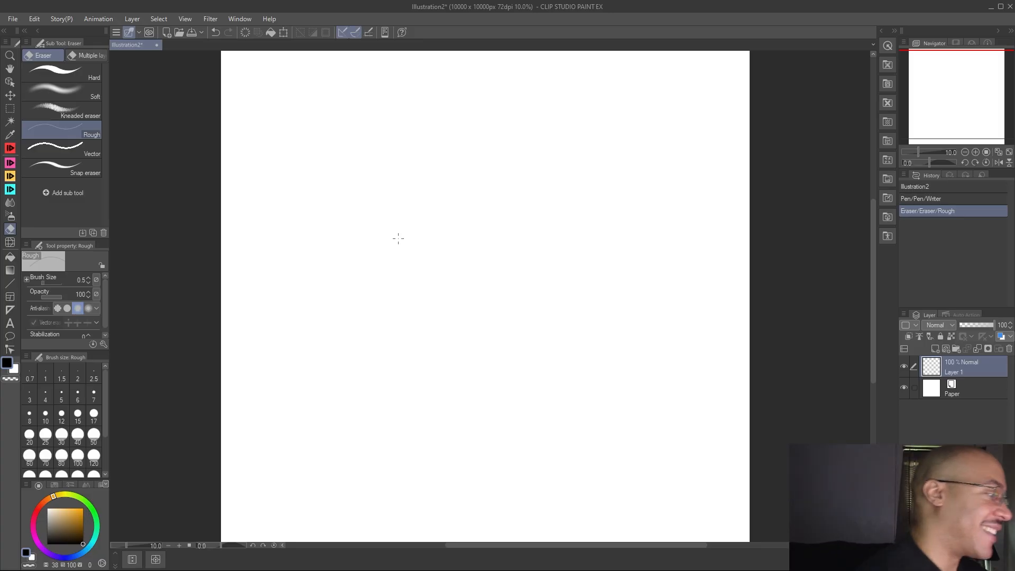
{"action": "left_click_drag", "start_coordinate": [477, 222], "coordinate": [554, 194]}
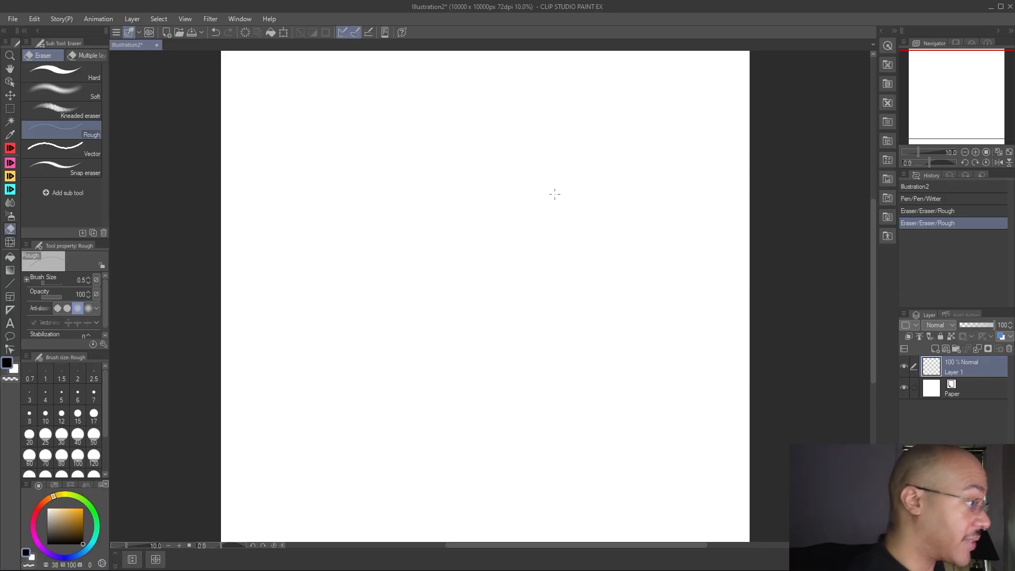
{"action": "mouse_move", "coordinate": [55, 284]}
{"action": "left_mouse_down"}
{"action": "mouse_move", "coordinate": [68, 285]}
{"action": "mouse_move", "coordinate": [46, 293]}
{"action": "mouse_move", "coordinate": [53, 302]}
{"action": "left_mouse_up"}
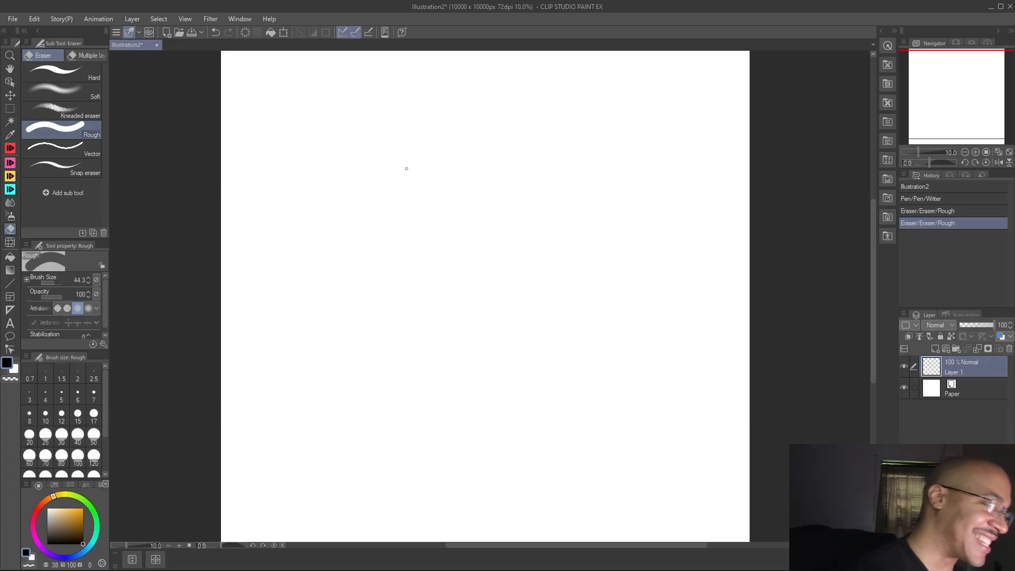
{"action": "left_click_drag", "start_coordinate": [455, 216], "coordinate": [368, 212]}
Try the Writer pen with a squiggle at size 34.4 and a stroke at size 1.3, undoing each one
{"action": "left_click", "coordinate": [10, 149]}
{"action": "mouse_move", "coordinate": [459, 182]}
{"action": "left_mouse_down"}
{"action": "mouse_move", "coordinate": [504, 228]}
{"action": "mouse_move", "coordinate": [478, 235]}
{"action": "mouse_move", "coordinate": [517, 210]}
{"action": "mouse_move", "coordinate": [530, 235]}
{"action": "left_mouse_up"}
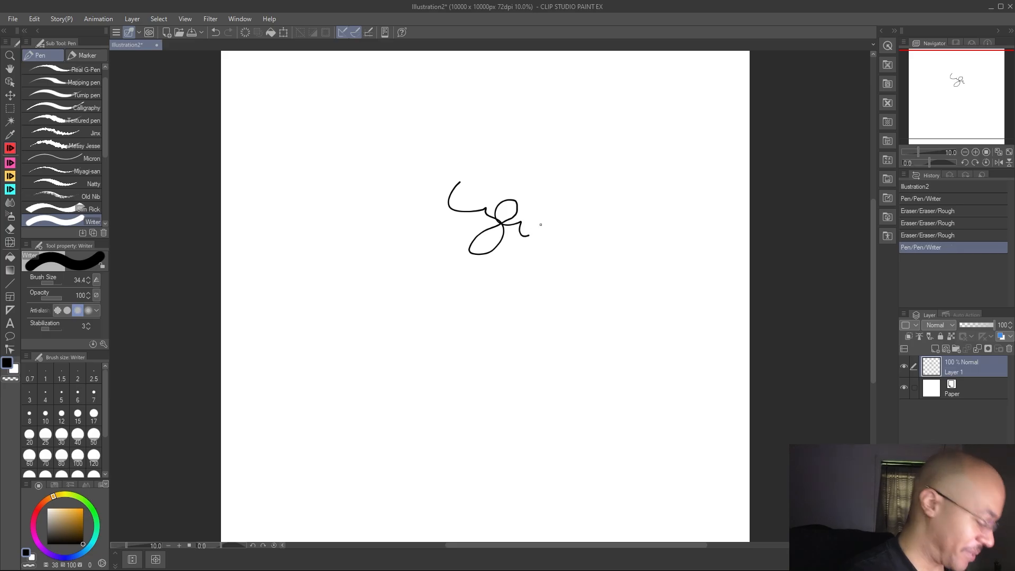
{"action": "key", "text": "ctrl+z"}
{"action": "left_click_drag", "start_coordinate": [55, 282], "coordinate": [45, 283]}
{"action": "key", "text": "ctrl+y"}
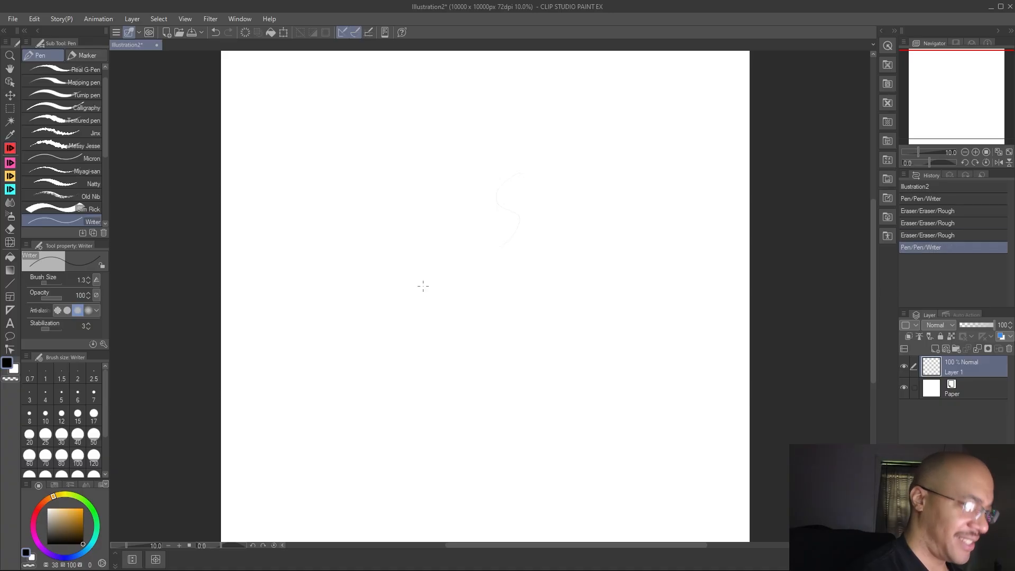
{"action": "key", "text": "ctrl+z"}
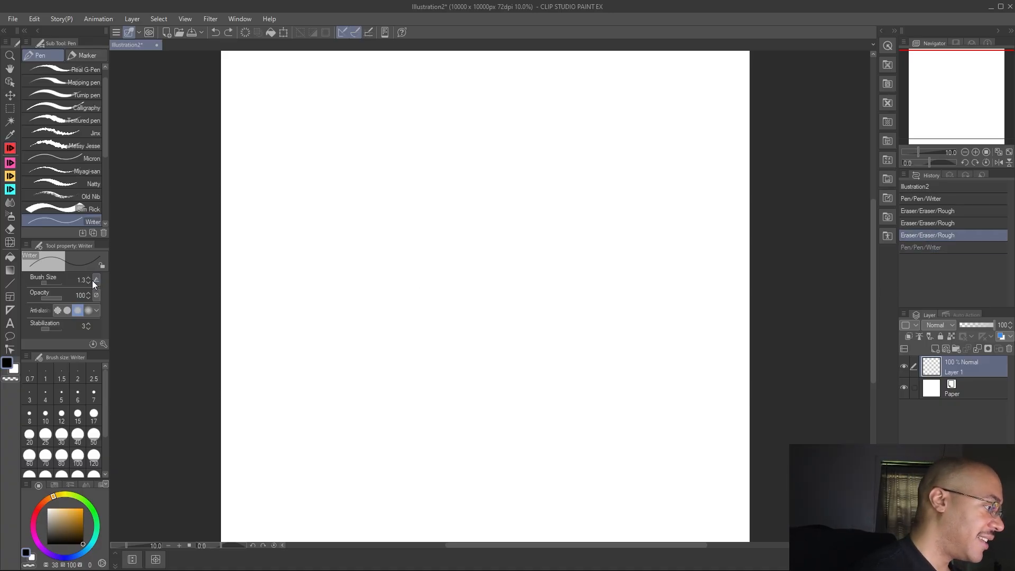
Set the Writer pen's brush size to 3 and draw a looping test line on the upper part of the canvas
{"action": "key", "text": "bracketright"}
{"action": "key", "text": "bracketright"}
{"action": "key", "text": "bracketright"}
{"action": "key", "text": "bracketright"}
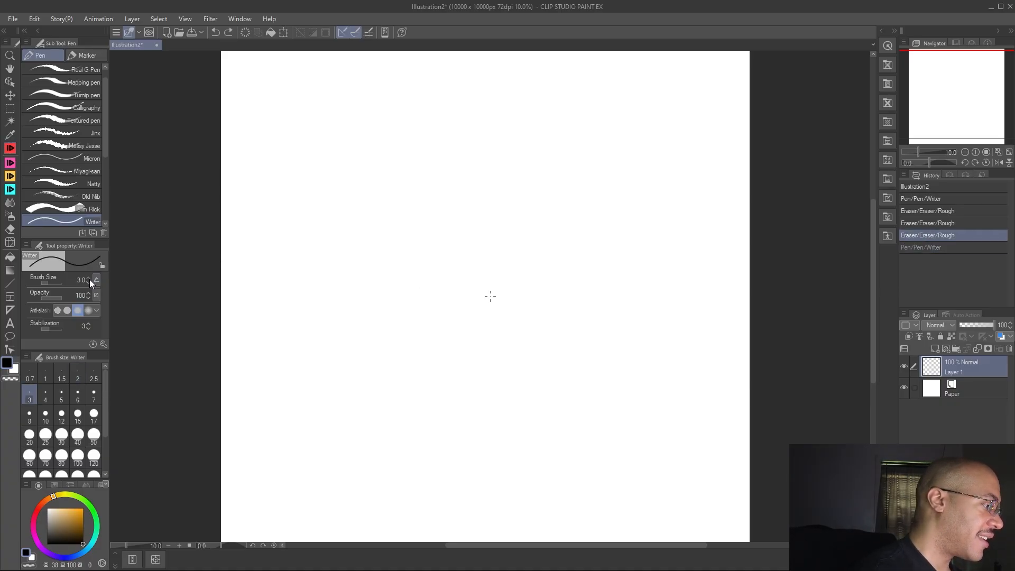
{"action": "mouse_move", "coordinate": [507, 219]}
{"action": "left_mouse_down"}
{"action": "mouse_move", "coordinate": [512, 196]}
{"action": "mouse_move", "coordinate": [564, 169]}
{"action": "left_mouse_up"}
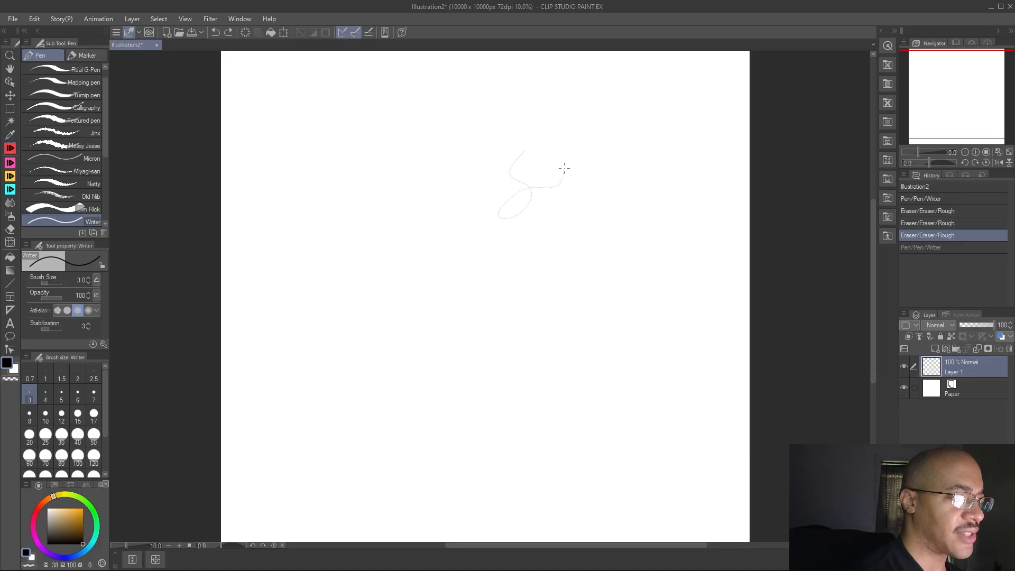
{"action": "left_click_drag", "start_coordinate": [543, 235], "coordinate": [570, 214]}
{"action": "left_click_drag", "start_coordinate": [567, 295], "coordinate": [545, 302]}
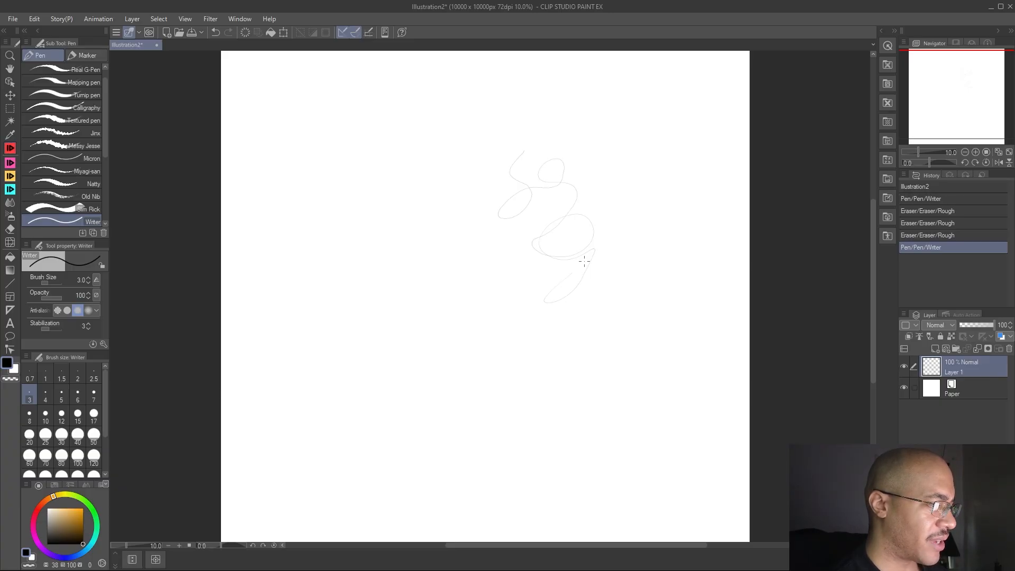
Erase the looping test line with the Rough eraser, enlarging the brush to 122.4 for wider coverage
{"action": "left_click", "coordinate": [10, 229]}
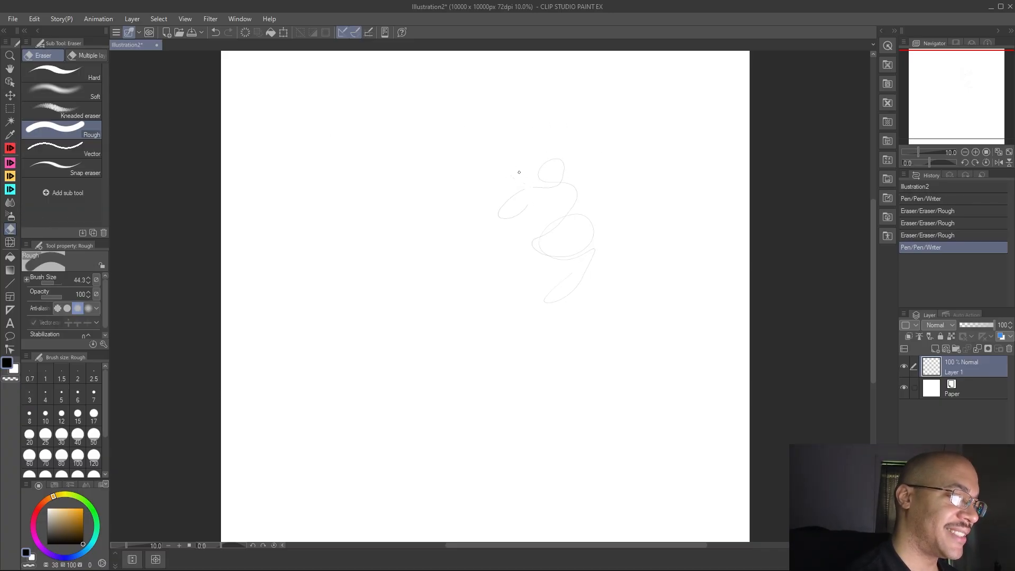
{"action": "left_click_drag", "start_coordinate": [496, 201], "coordinate": [500, 209]}
{"action": "mouse_move", "coordinate": [55, 283]}
{"action": "left_mouse_down"}
{"action": "mouse_move", "coordinate": [72, 287]}
{"action": "mouse_move", "coordinate": [59, 286]}
{"action": "left_mouse_up"}
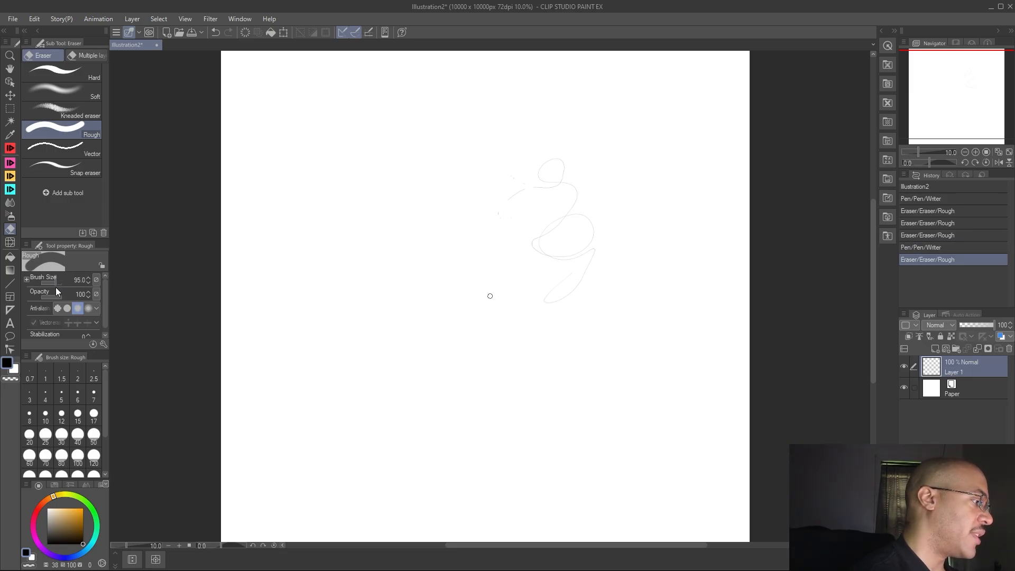
{"action": "mouse_move", "coordinate": [508, 195]}
{"action": "left_mouse_down"}
{"action": "mouse_move", "coordinate": [554, 187]}
{"action": "mouse_move", "coordinate": [568, 173]}
{"action": "mouse_move", "coordinate": [557, 158]}
{"action": "mouse_move", "coordinate": [541, 167]}
{"action": "mouse_move", "coordinate": [577, 181]}
{"action": "mouse_move", "coordinate": [571, 203]}
{"action": "mouse_move", "coordinate": [538, 189]}
{"action": "mouse_move", "coordinate": [553, 190]}
{"action": "mouse_move", "coordinate": [561, 227]}
{"action": "mouse_move", "coordinate": [566, 204]}
{"action": "mouse_move", "coordinate": [530, 251]}
{"action": "mouse_move", "coordinate": [544, 244]}
{"action": "mouse_move", "coordinate": [532, 249]}
{"action": "mouse_move", "coordinate": [564, 260]}
{"action": "mouse_move", "coordinate": [595, 228]}
{"action": "mouse_move", "coordinate": [585, 249]}
{"action": "mouse_move", "coordinate": [585, 211]}
{"action": "mouse_move", "coordinate": [595, 240]}
{"action": "mouse_move", "coordinate": [578, 255]}
{"action": "mouse_move", "coordinate": [596, 247]}
{"action": "mouse_move", "coordinate": [561, 301]}
{"action": "left_mouse_up"}
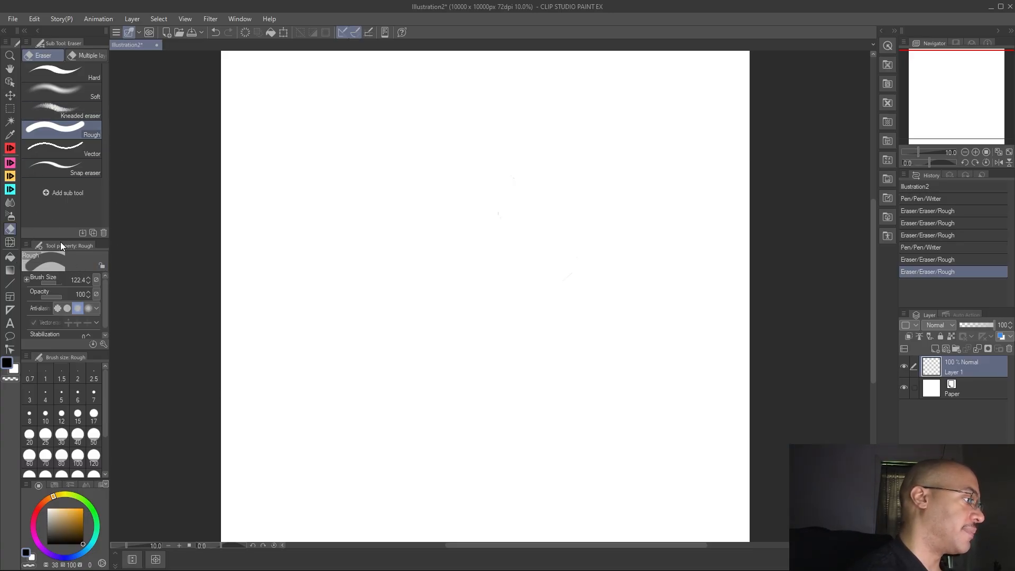
Place a dot with the Writer pen on the canvas and try a straight line segment from it
{"action": "left_click", "coordinate": [10, 149]}
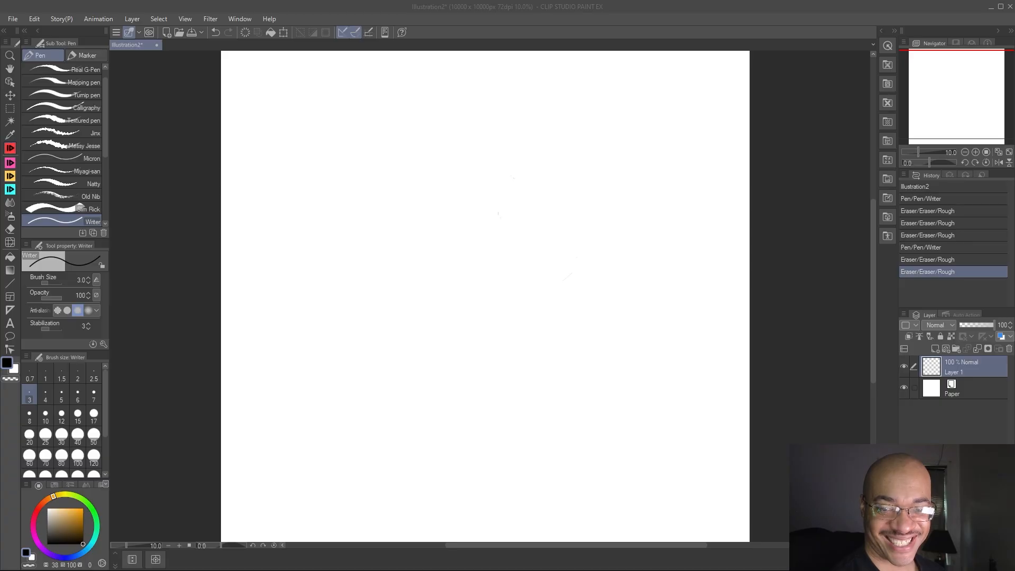
{"action": "left_click", "coordinate": [398, 218]}
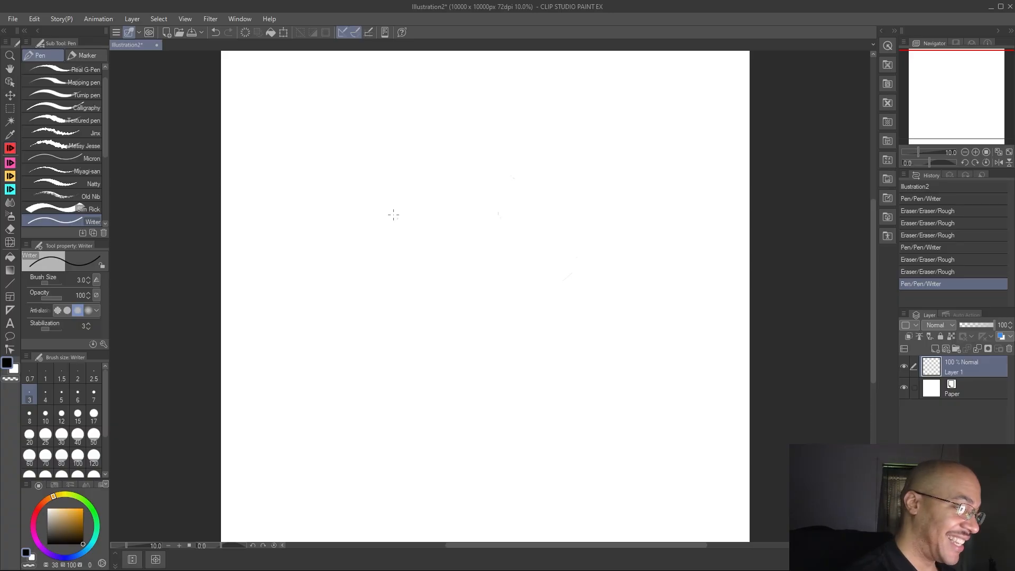
{"action": "left_click", "coordinate": [377, 259], "text": "shift"}
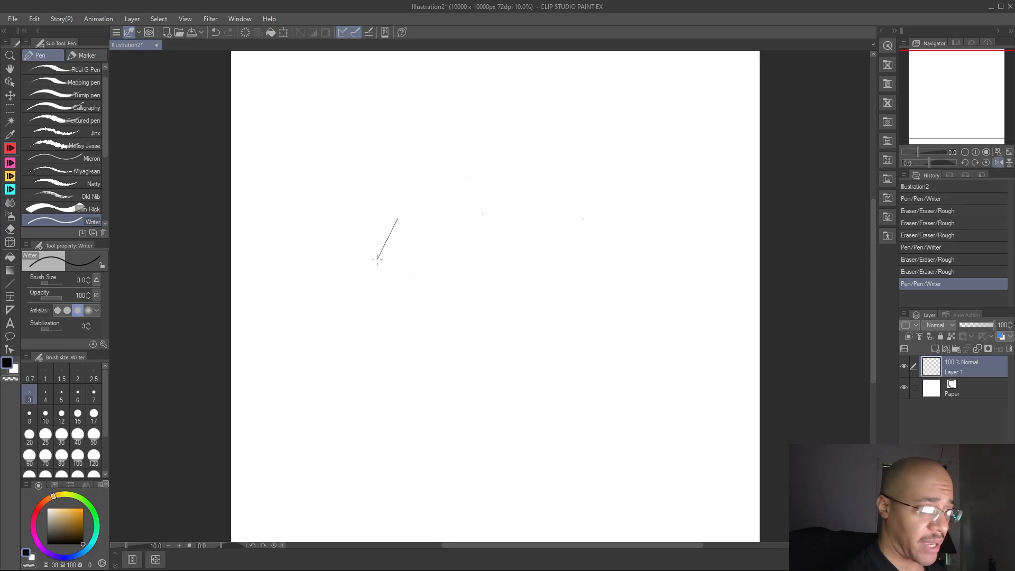
Flip the canvas view horizontally back and forth at several zoom levels to examine how it displays
{"action": "key", "text": "shift+h"}
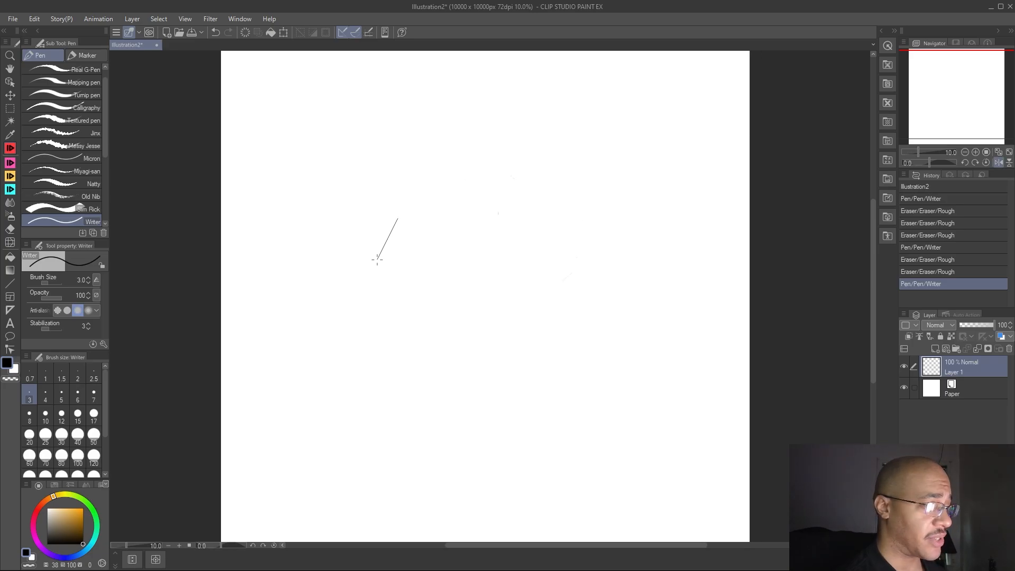
{"action": "key", "text": "shift+h"}
{"action": "scroll", "coordinate": [402, 510], "scroll_direction": "down", "scroll_amount": 1}
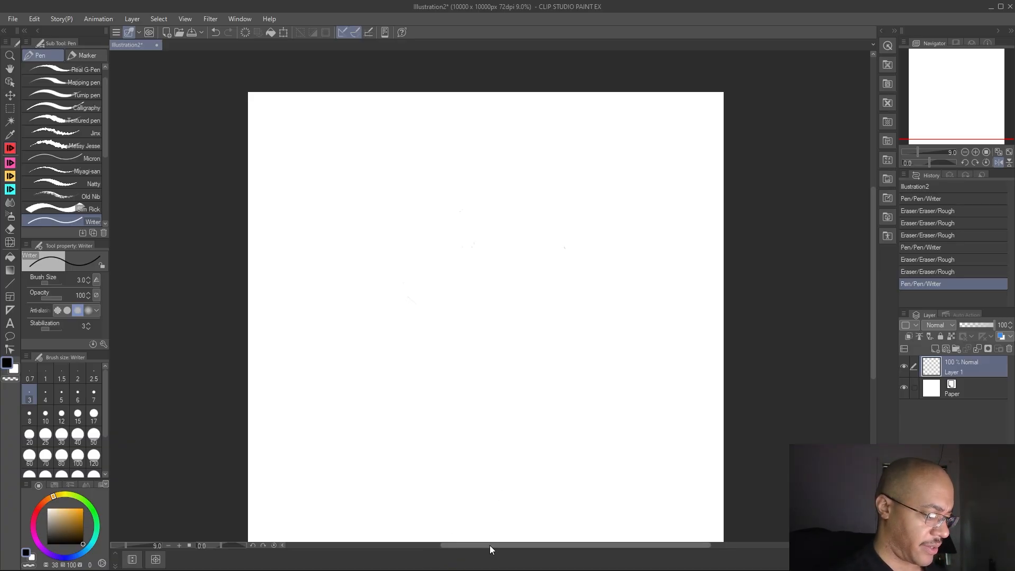
{"action": "left_click_drag", "start_coordinate": [491, 546], "coordinate": [482, 543]}
{"action": "scroll", "coordinate": [559, 426], "scroll_direction": "down", "scroll_amount": 2}
{"action": "mouse_move", "coordinate": [976, 103]}
{"action": "left_mouse_down"}
{"action": "mouse_move", "coordinate": [983, 117]}
{"action": "mouse_move", "coordinate": [970, 115]}
{"action": "left_mouse_up"}
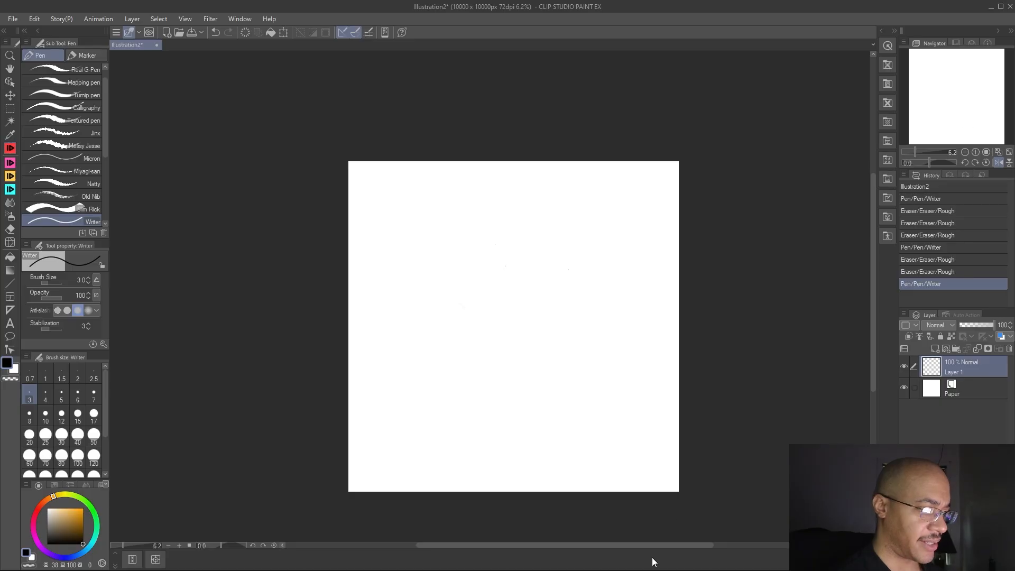
{"action": "scroll", "coordinate": [703, 456], "scroll_direction": "up", "scroll_amount": 2}
{"action": "key", "text": "shift+h"}
{"action": "key", "text": "shift+h"}
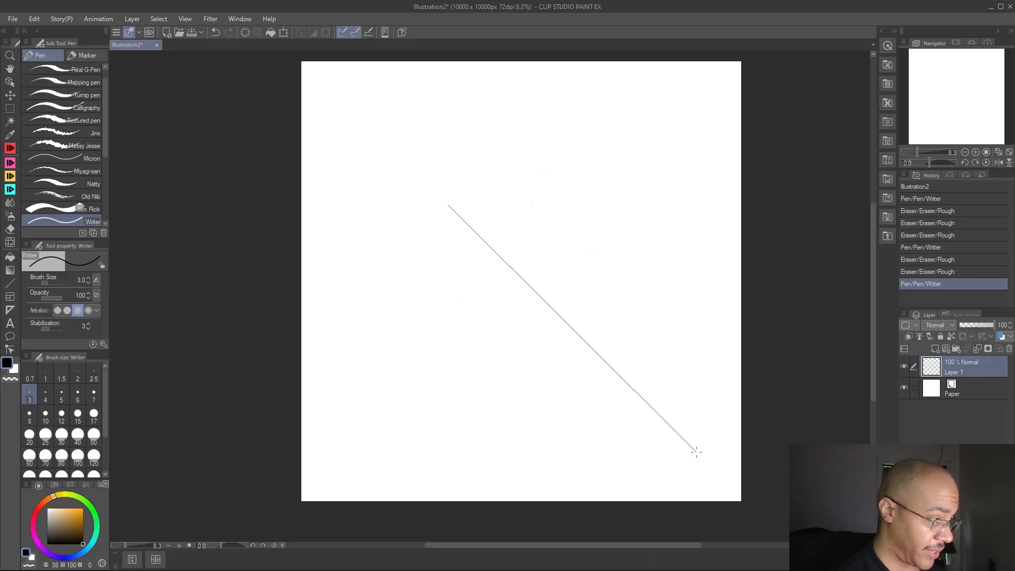
{"action": "scroll", "coordinate": [408, 318], "scroll_direction": "up", "scroll_amount": 1}
{"action": "key", "text": "shift+h"}
{"action": "key", "text": "shift+h"}
{"action": "left_click_drag", "start_coordinate": [507, 546], "coordinate": [502, 543]}
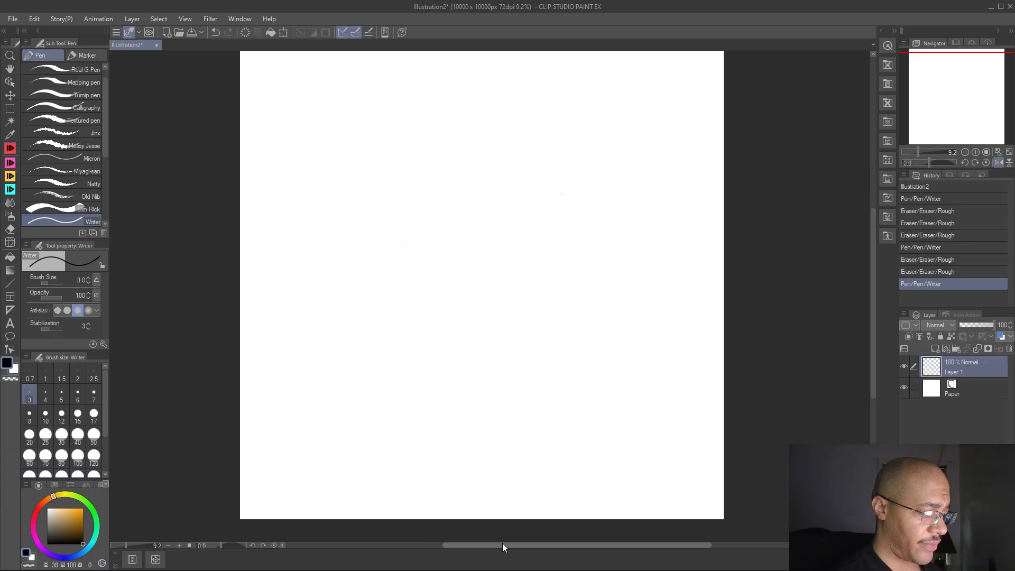
{"action": "scroll", "coordinate": [502, 434], "scroll_direction": "left", "scroll_amount": 1}
{"action": "scroll", "coordinate": [501, 434], "scroll_direction": "right", "scroll_amount": 1}
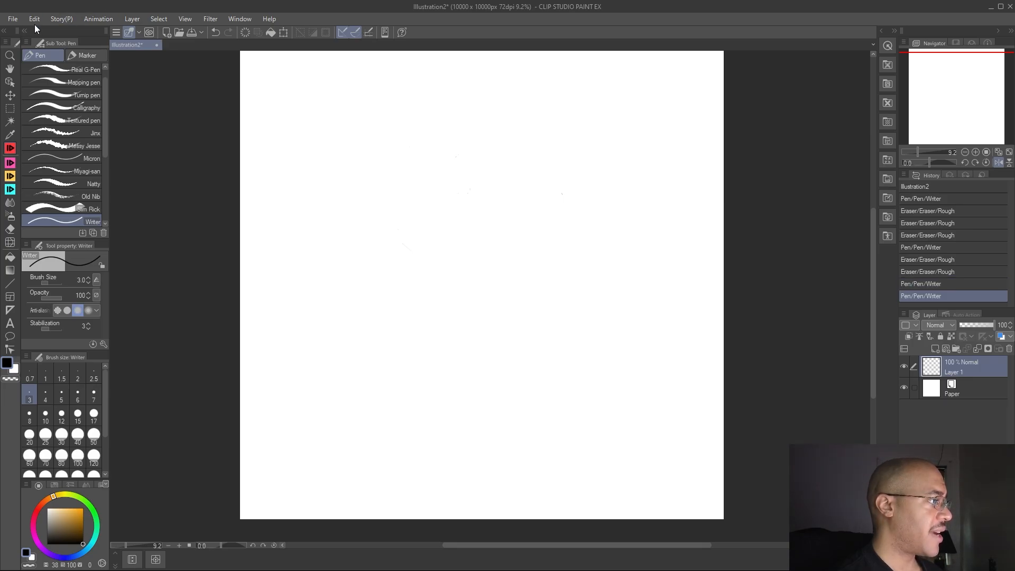
Change the canvas size to 3000 × 3000 px
{"action": "left_click", "coordinate": [12, 19]}
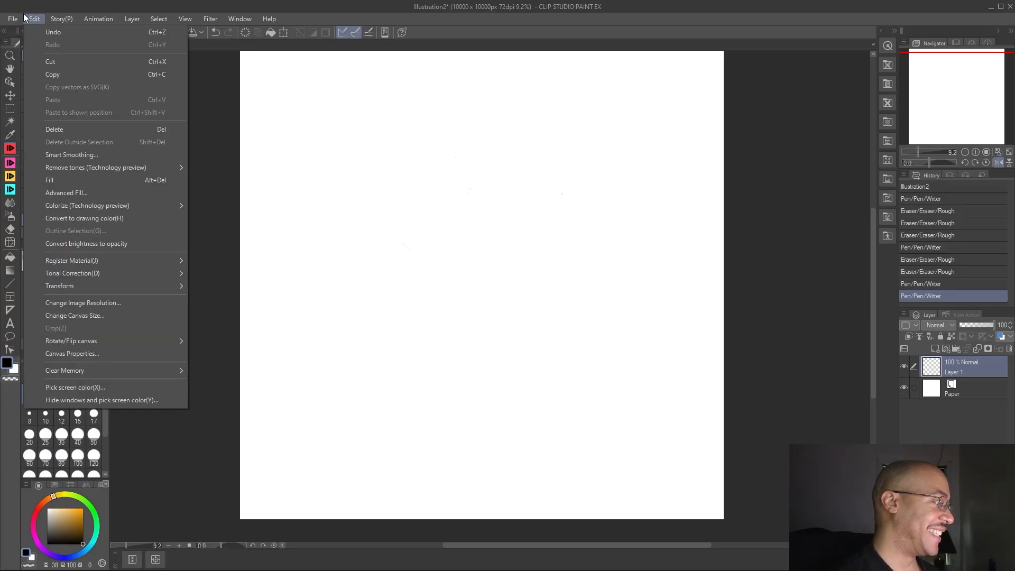
{"action": "left_click", "coordinate": [75, 315]}
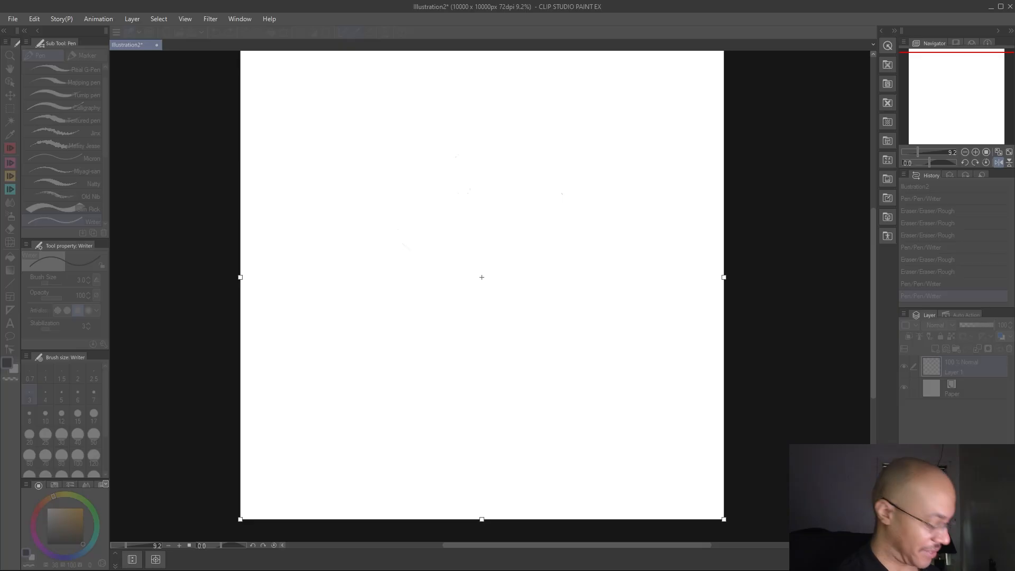
{"action": "type", "text": "1000"}
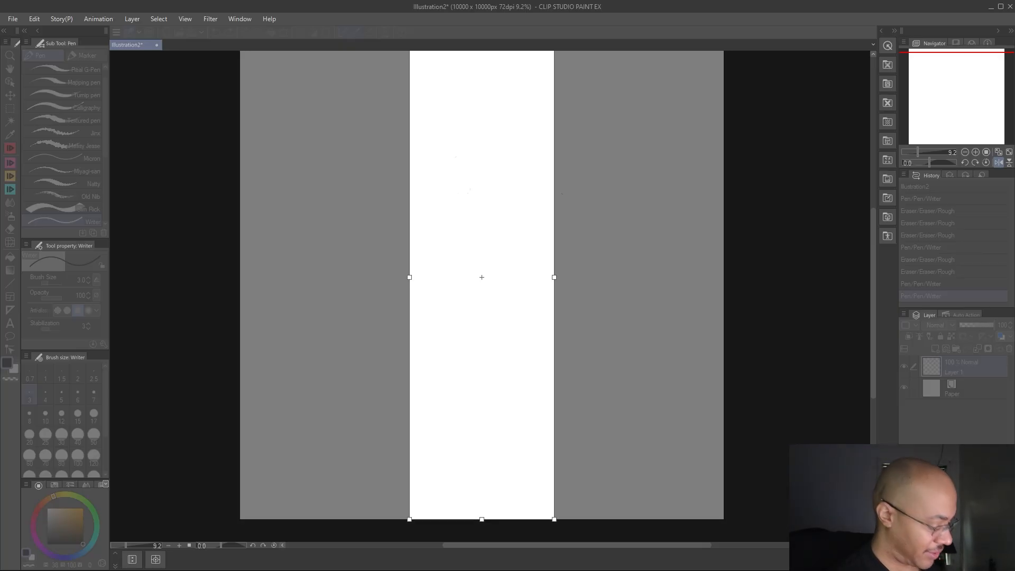
{"action": "key", "text": "Tab"}
{"action": "type", "text": "3000"}
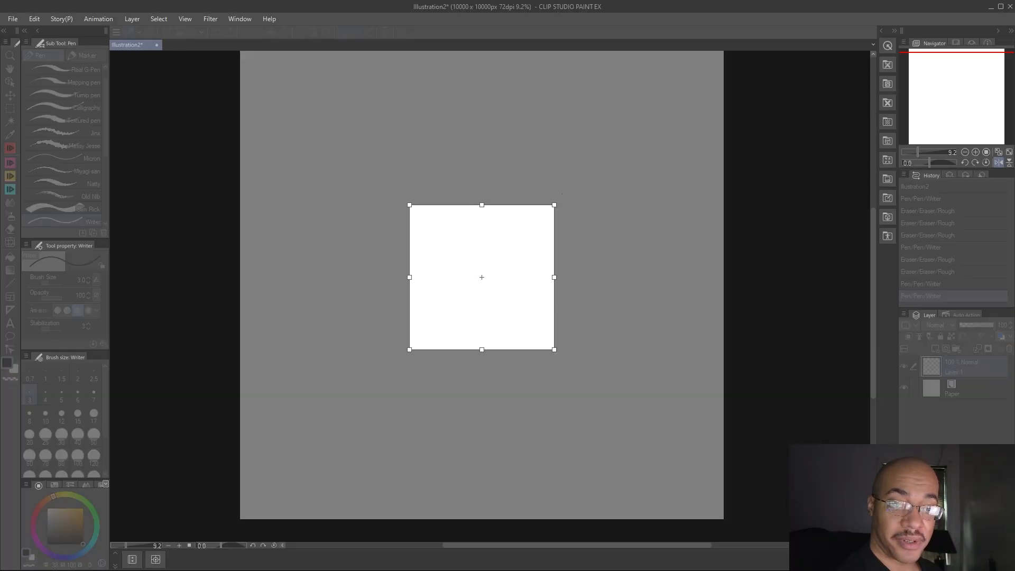
{"action": "key", "text": "Return"}
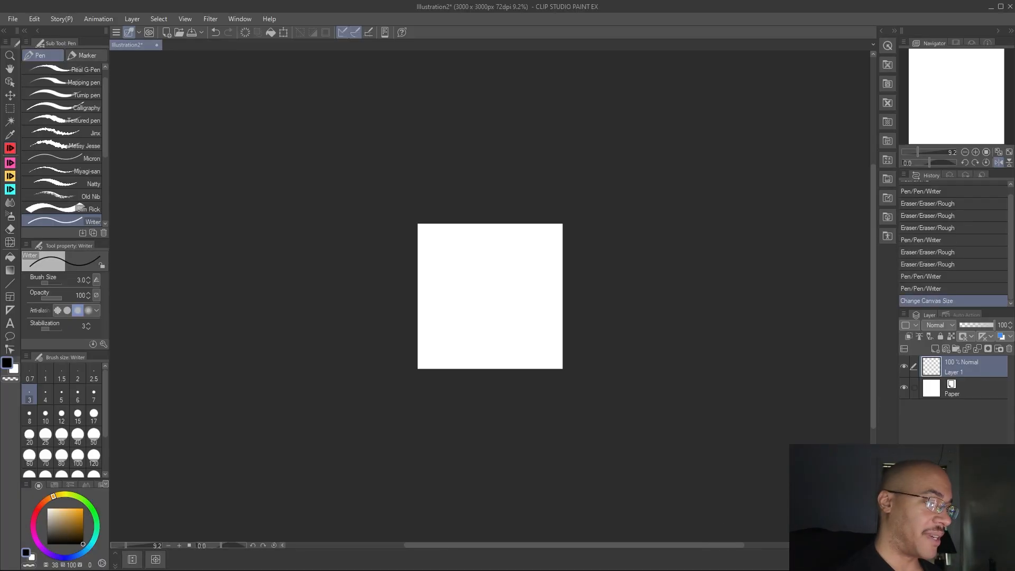
{"action": "scroll", "coordinate": [582, 286], "scroll_direction": "up", "scroll_amount": 4}
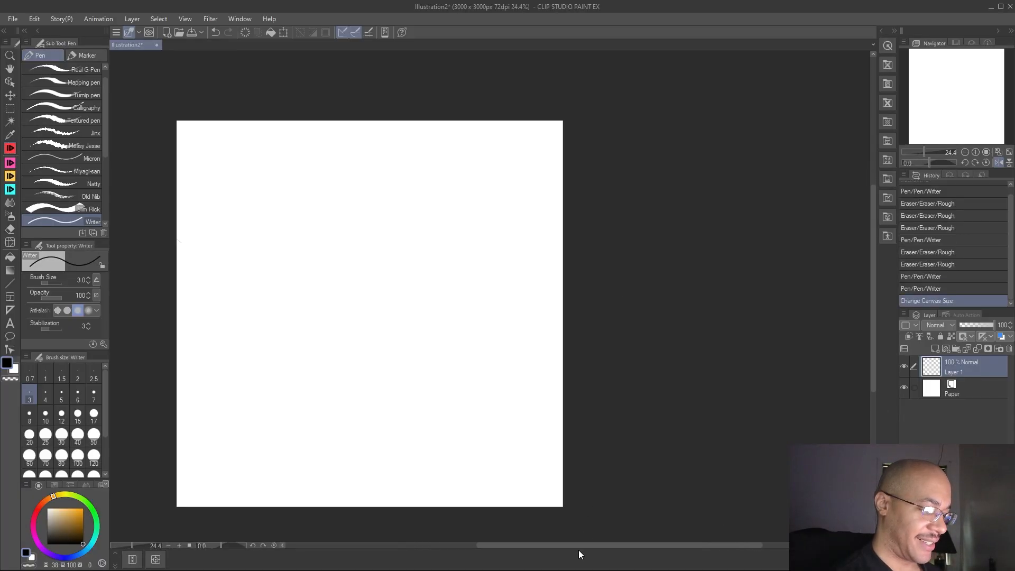
Examine the blank 3000 × 3000 px canvas at several zoom levels up to 100%, ending with the whole canvas centred at 30%
{"action": "left_click_drag", "start_coordinate": [579, 547], "coordinate": [544, 544]}
{"action": "scroll", "coordinate": [542, 449], "scroll_direction": "up", "scroll_amount": 2}
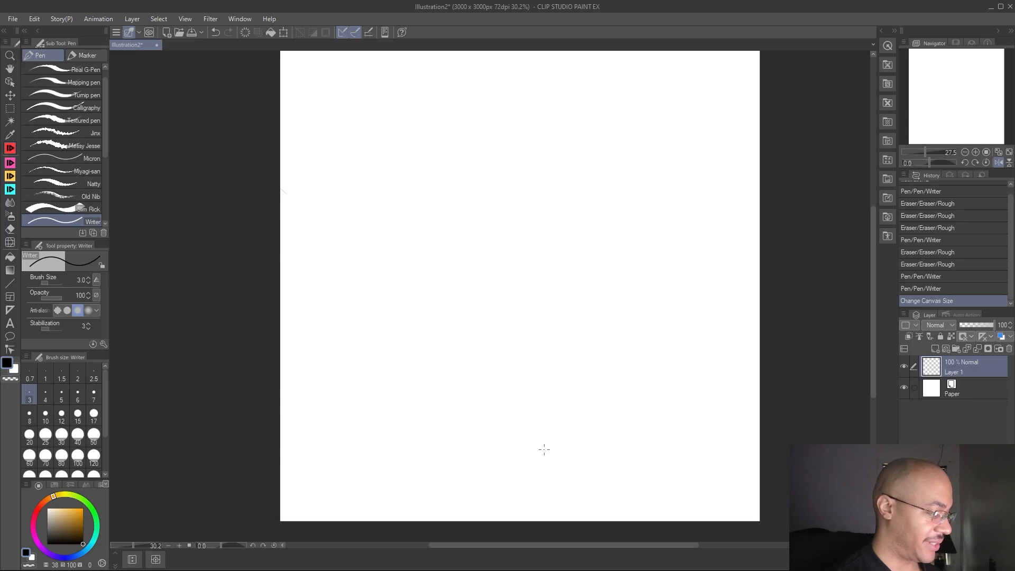
{"action": "scroll", "coordinate": [544, 449], "scroll_direction": "up", "scroll_amount": 5}
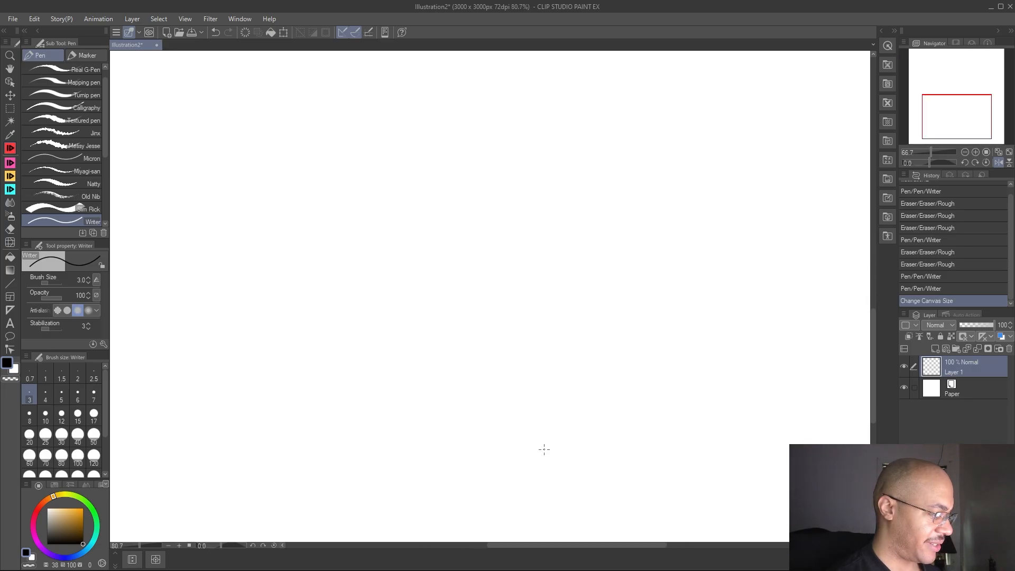
{"action": "scroll", "coordinate": [544, 449], "scroll_direction": "up", "scroll_amount": 1}
{"action": "scroll", "coordinate": [544, 450], "scroll_direction": "down", "scroll_amount": 1}
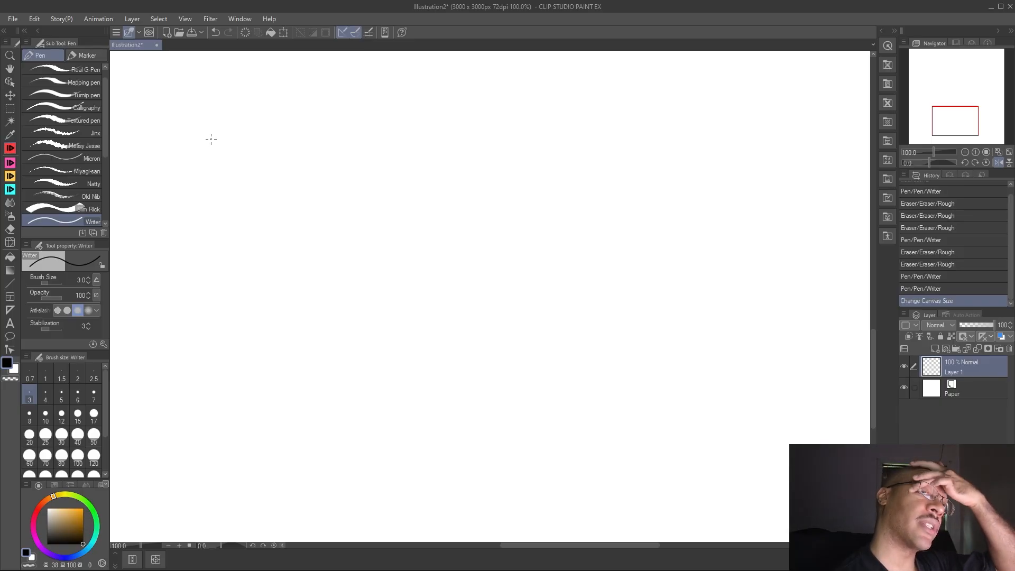
{"action": "left_click", "coordinate": [13, 19]}
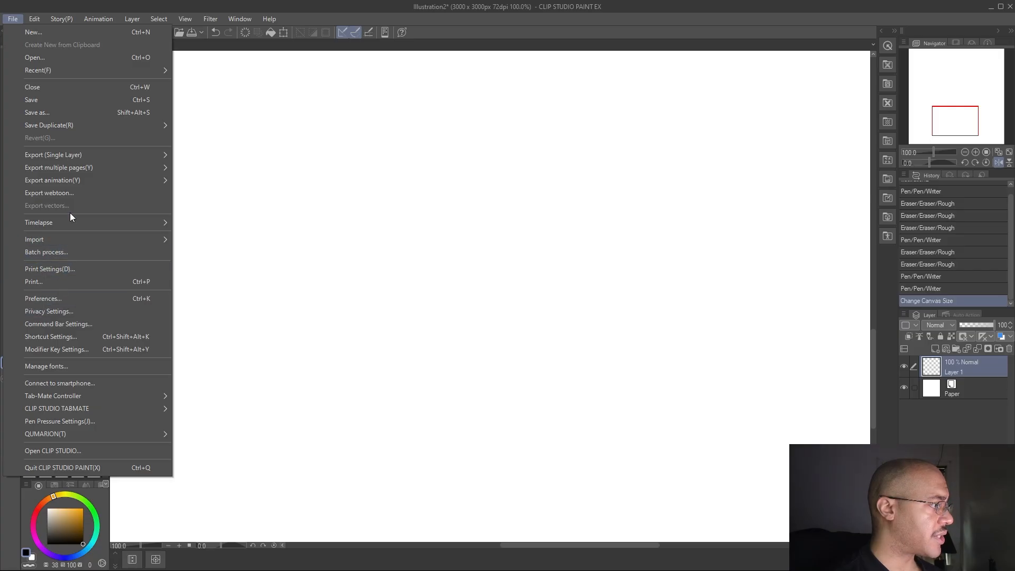
{"action": "mouse_move", "coordinate": [87, 233]}
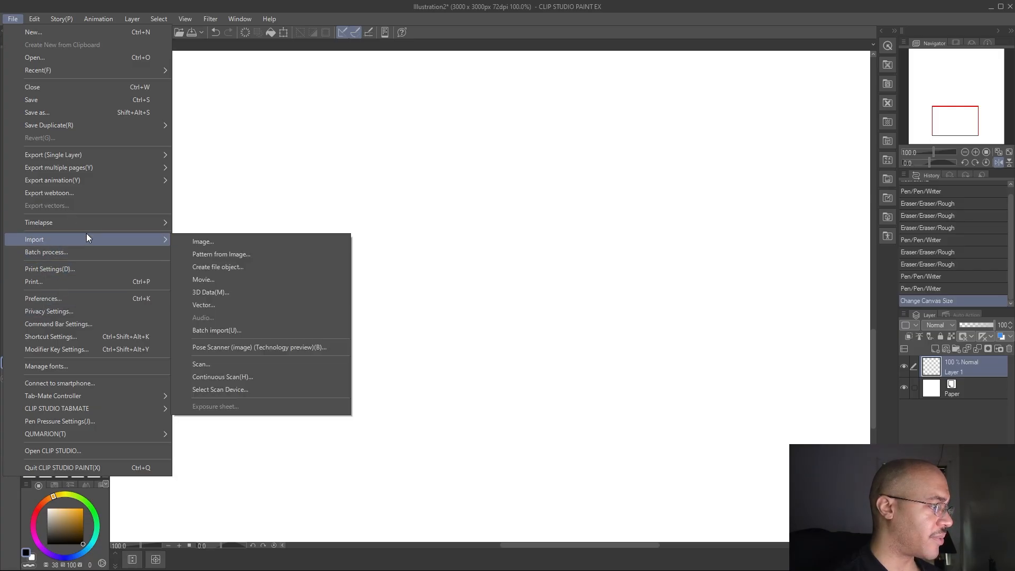
{"action": "left_click", "coordinate": [653, 232]}
{"action": "scroll", "coordinate": [652, 227], "scroll_direction": "down", "scroll_amount": 3}
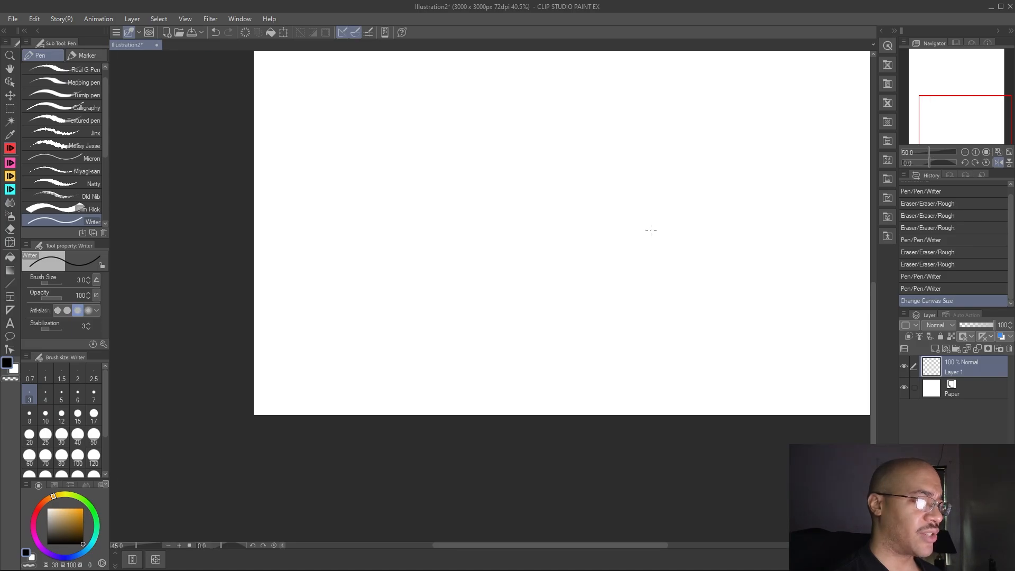
{"action": "left_click_drag", "start_coordinate": [522, 545], "coordinate": [535, 545]}
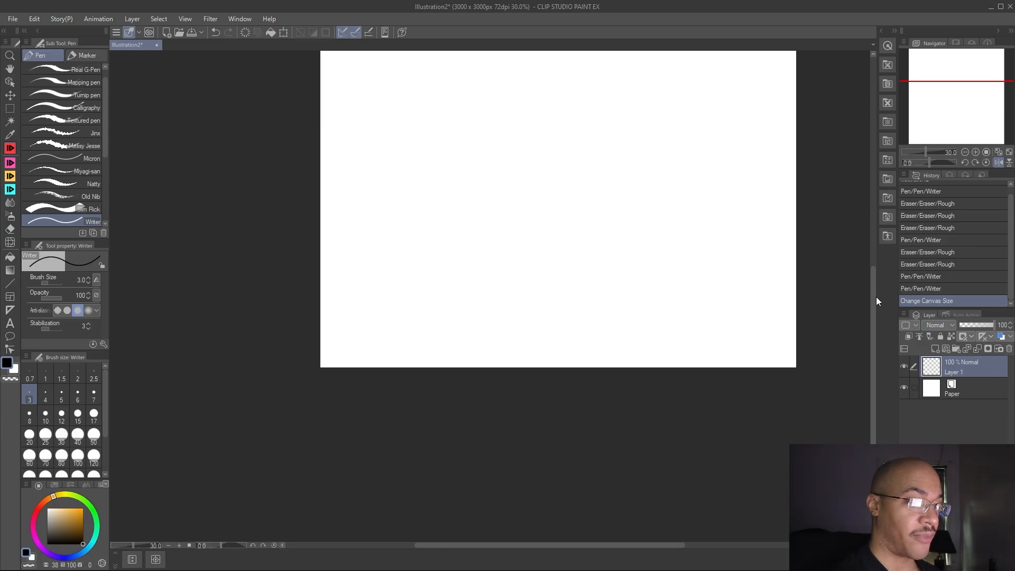
{"action": "left_click_drag", "start_coordinate": [875, 294], "coordinate": [867, 226]}
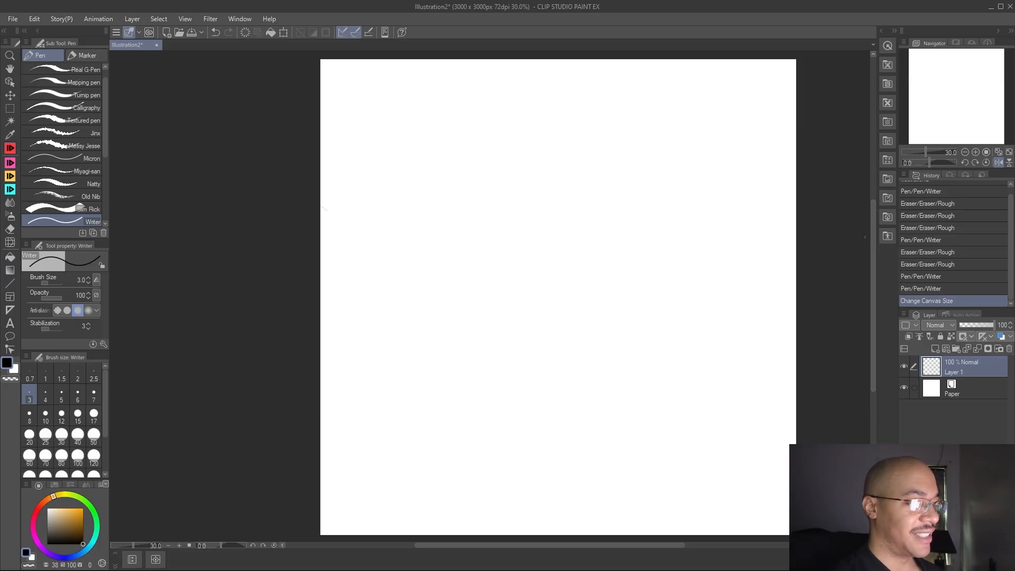
{"action": "left_click_drag", "start_coordinate": [575, 545], "coordinate": [592, 544]}
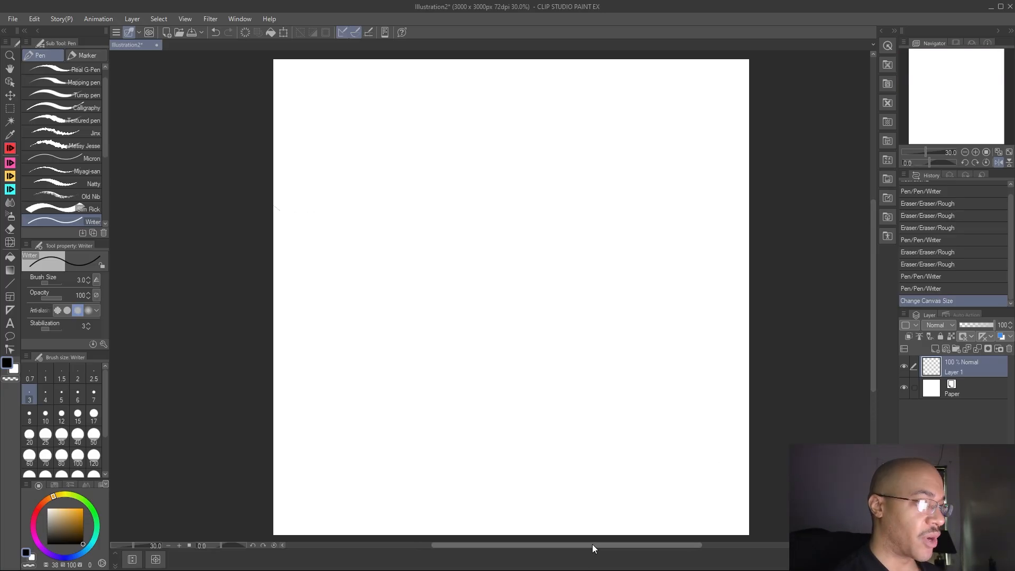
Change the canvas size to 1000 × 1000 px
{"action": "left_click", "coordinate": [13, 19]}
{"action": "left_click", "coordinate": [12, 20]}
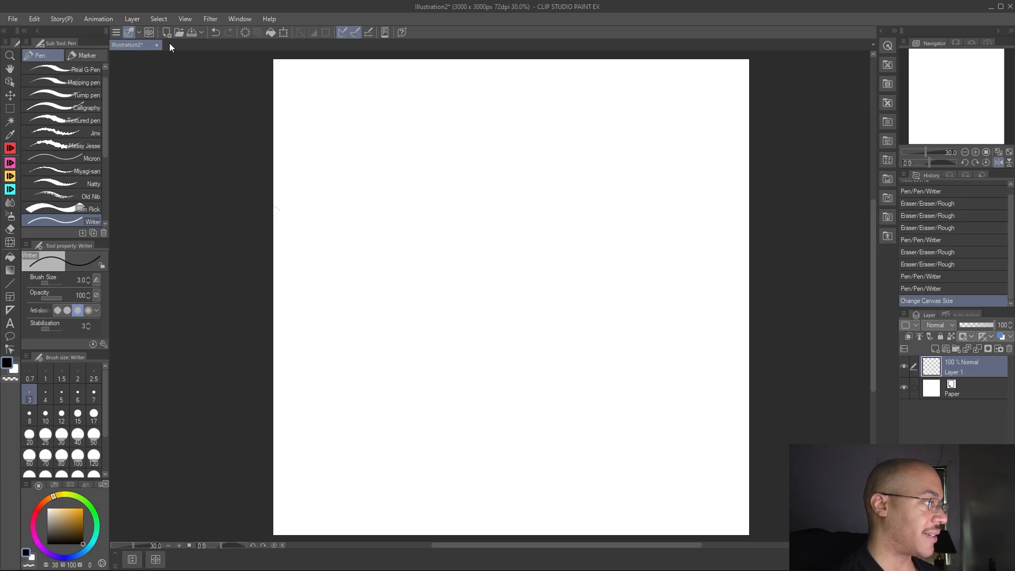
{"action": "left_click", "coordinate": [11, 20]}
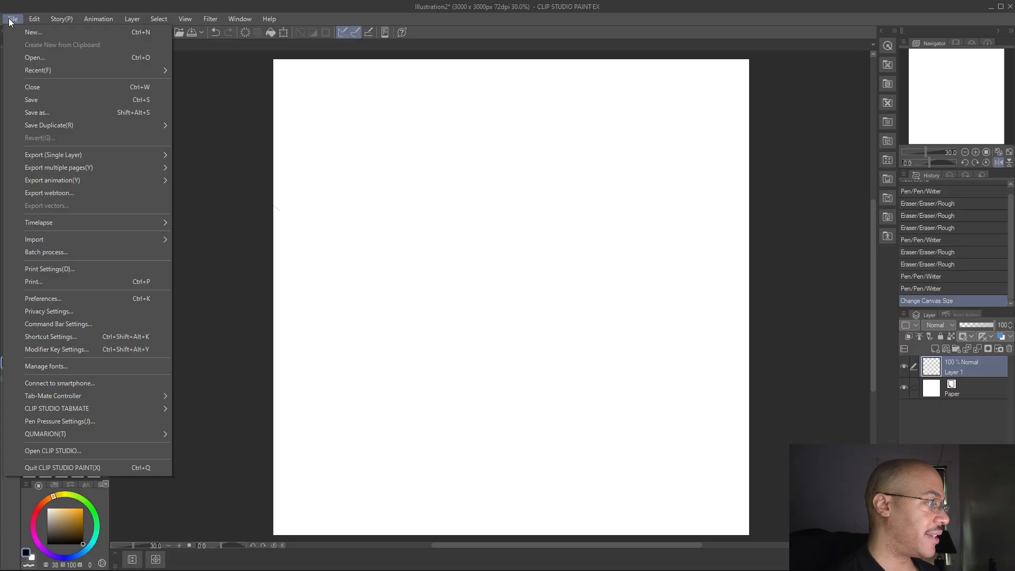
{"action": "mouse_move", "coordinate": [120, 239]}
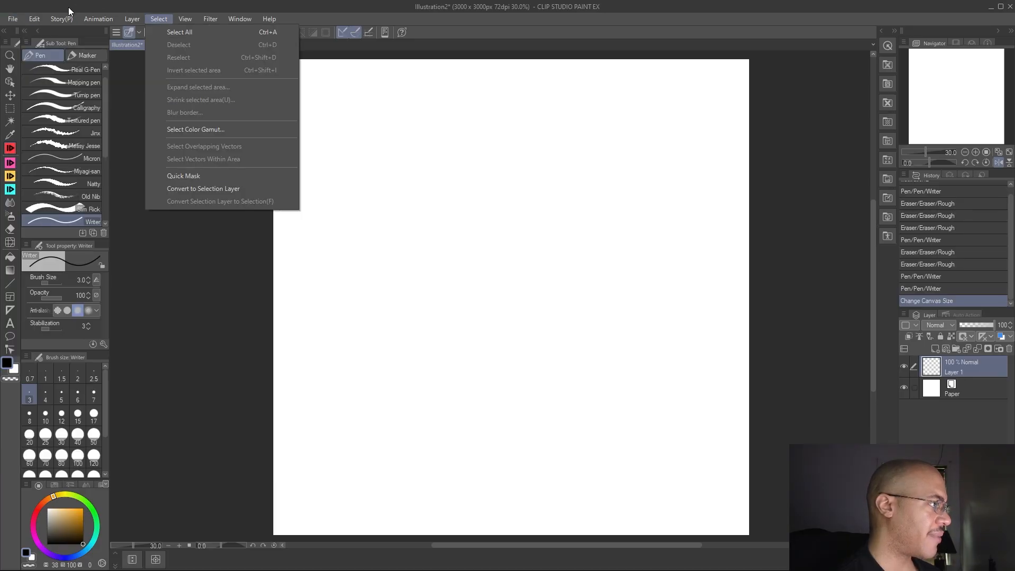
{"action": "mouse_move", "coordinate": [27, 20]}
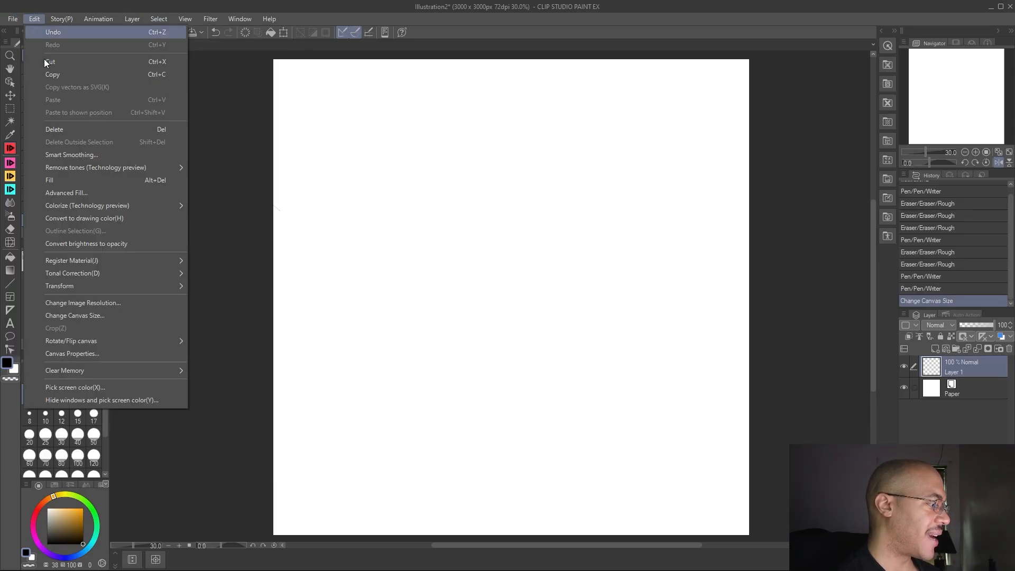
{"action": "left_click", "coordinate": [96, 317]}
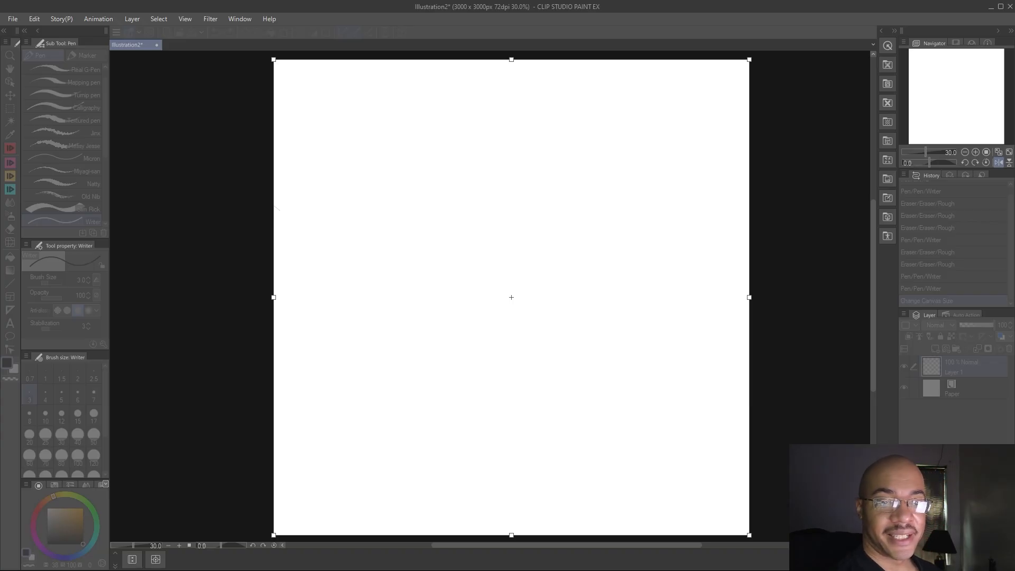
{"action": "type", "text": "1000"}
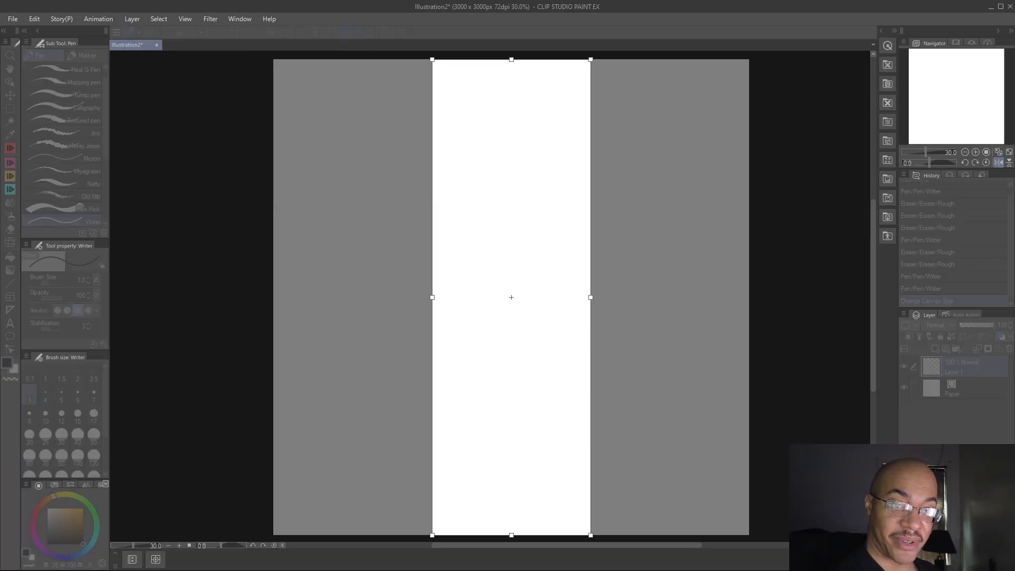
{"action": "type", "text": "1000"}
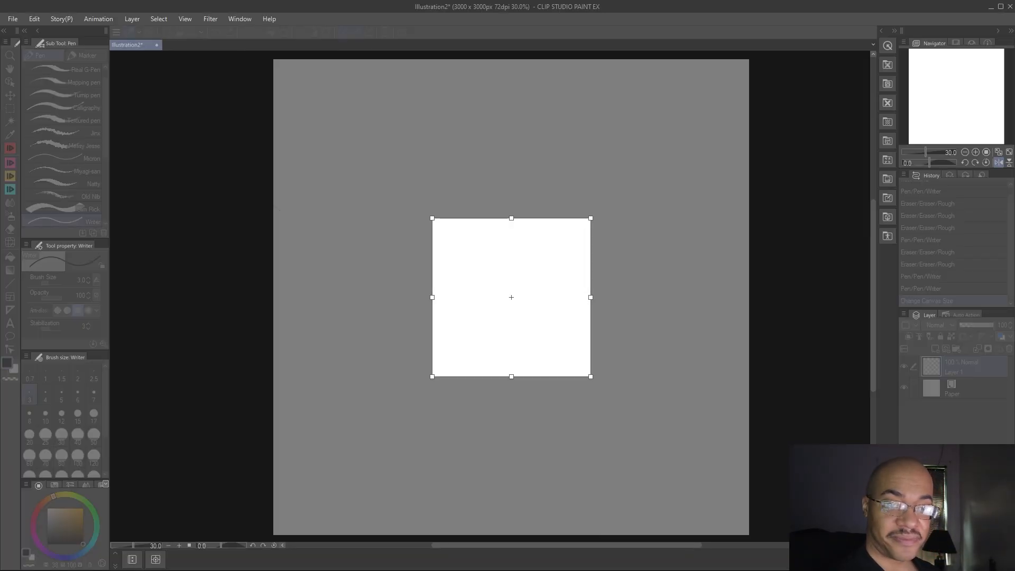
{"action": "key", "text": "Return"}
Examine the whole resized canvas, enlarged to 88.7% and centred in the workspace
{"action": "scroll", "coordinate": [504, 405], "scroll_direction": "up", "scroll_amount": 5}
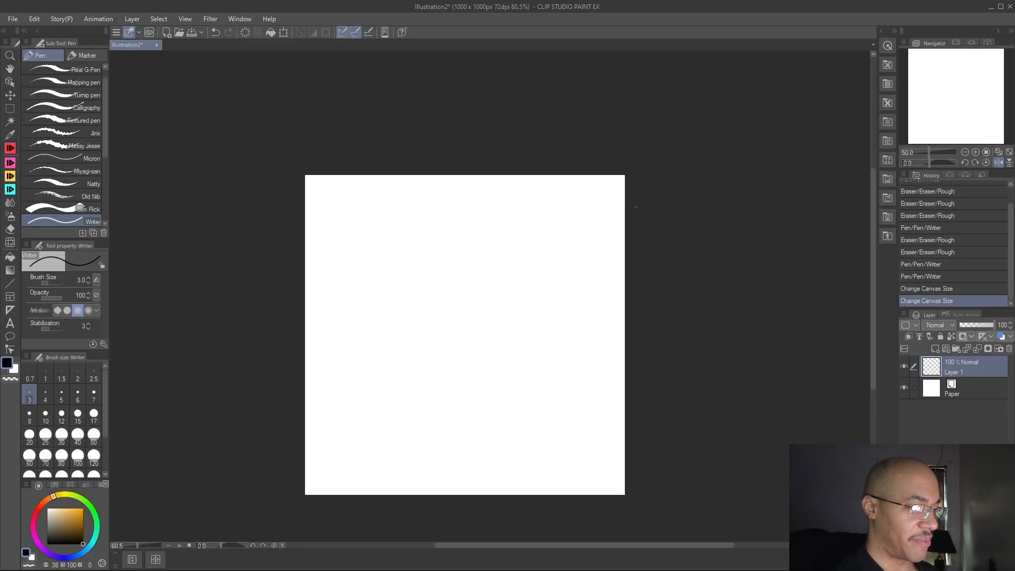
{"action": "left_click_drag", "start_coordinate": [873, 281], "coordinate": [872, 285]}
{"action": "scroll", "coordinate": [442, 487], "scroll_direction": "up", "scroll_amount": 1}
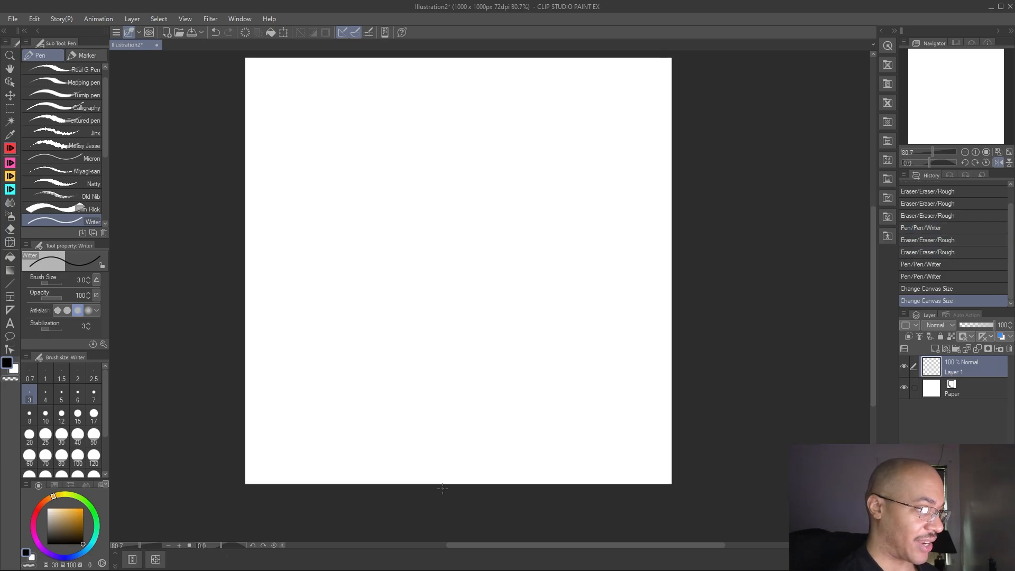
{"action": "left_click_drag", "start_coordinate": [492, 548], "coordinate": [479, 540]}
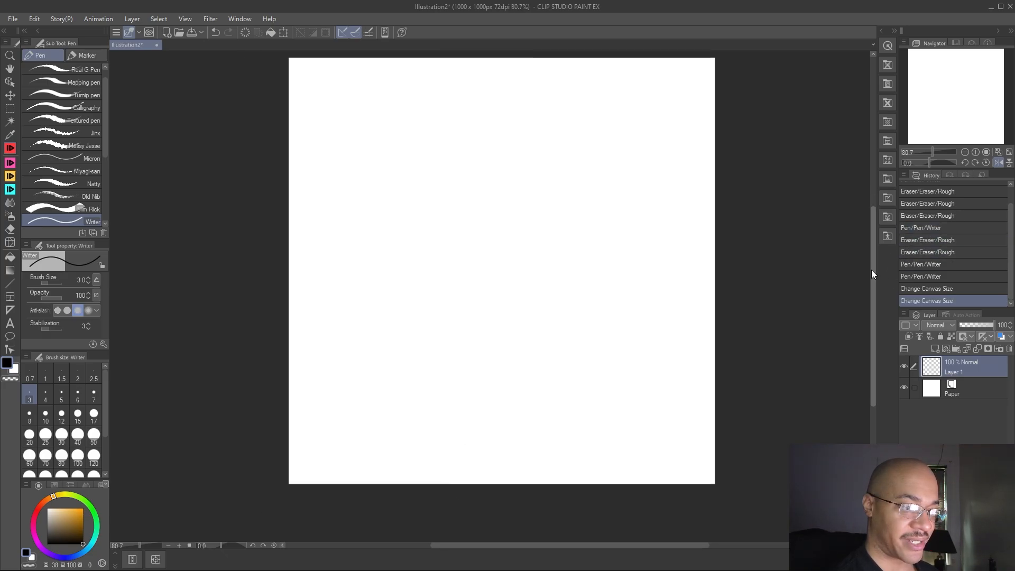
{"action": "mouse_move", "coordinate": [872, 274]}
{"action": "left_mouse_down"}
{"action": "mouse_move", "coordinate": [870, 254]}
{"action": "mouse_move", "coordinate": [861, 266]}
{"action": "left_mouse_up"}
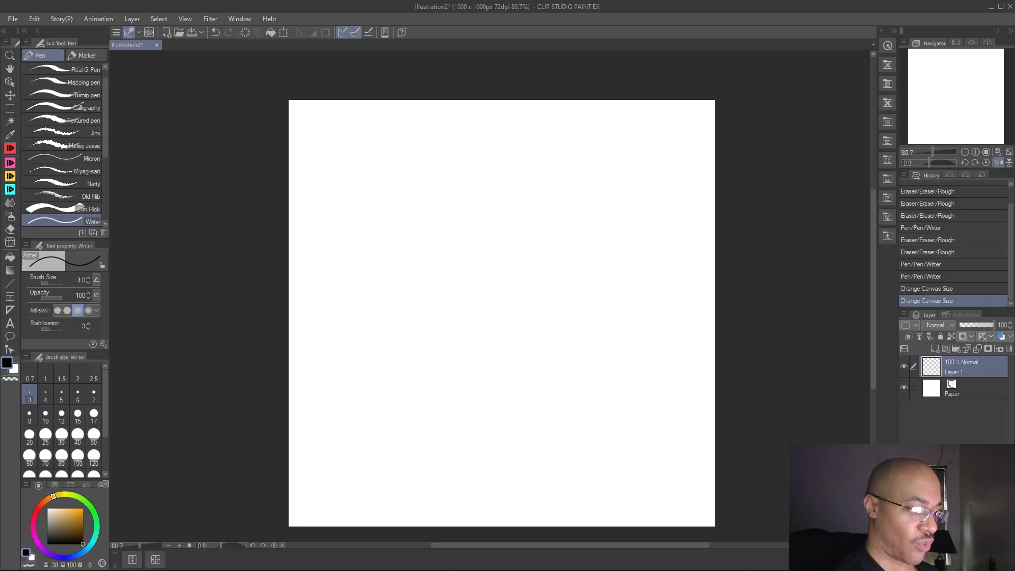
{"action": "scroll", "coordinate": [555, 433], "scroll_direction": "up", "scroll_amount": 1}
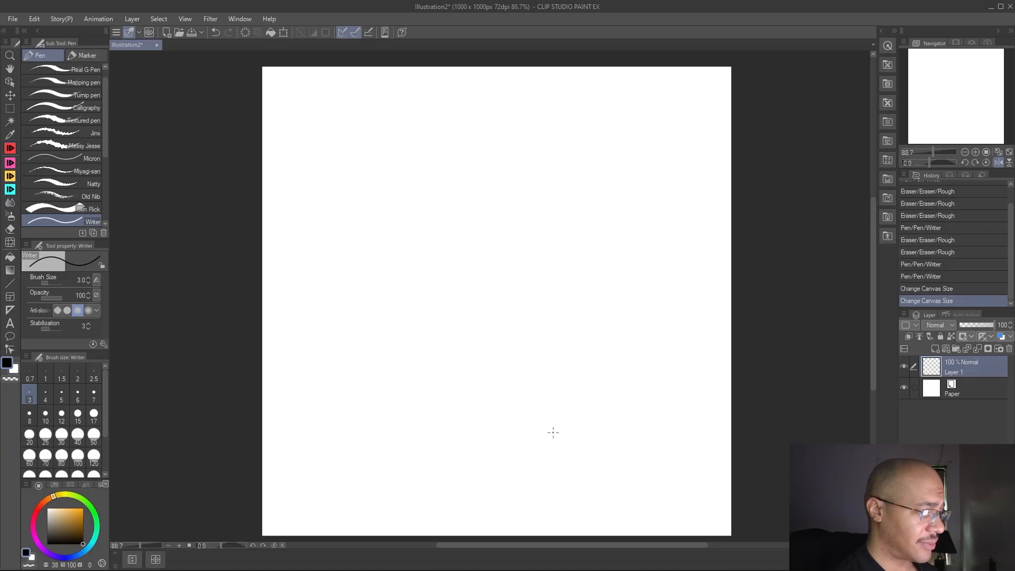
Shift the canvas view sideways back and forth at 88.7% zoom to examine how horizontal scrolling behaves
{"action": "scroll", "coordinate": [553, 433], "scroll_direction": "right", "scroll_amount": 1}
{"action": "scroll", "coordinate": [553, 433], "scroll_direction": "left", "scroll_amount": 1}
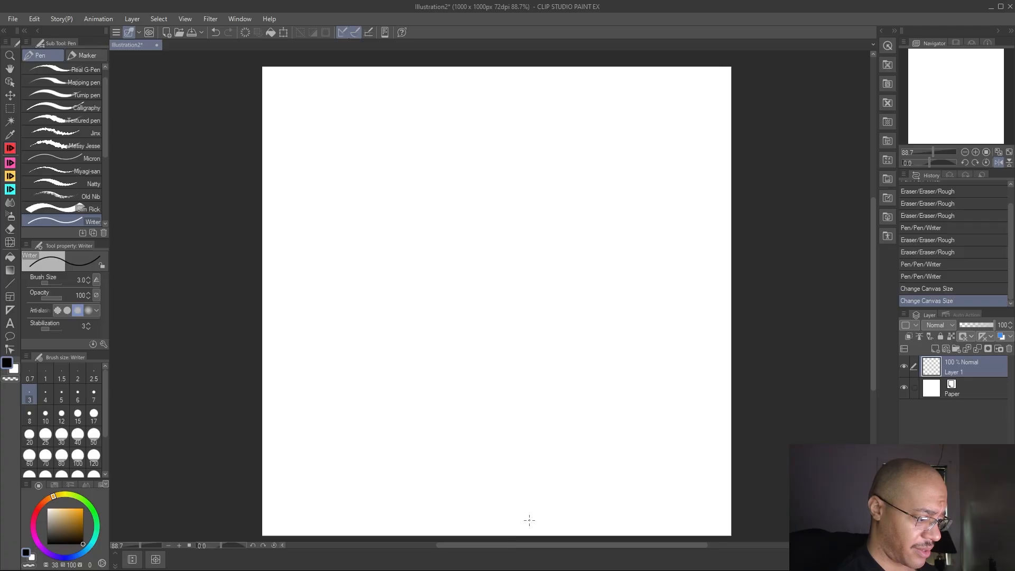
{"action": "scroll", "coordinate": [524, 547], "scroll_direction": "left", "scroll_amount": 1}
{"action": "scroll", "coordinate": [521, 545], "scroll_direction": "right", "scroll_amount": 2}
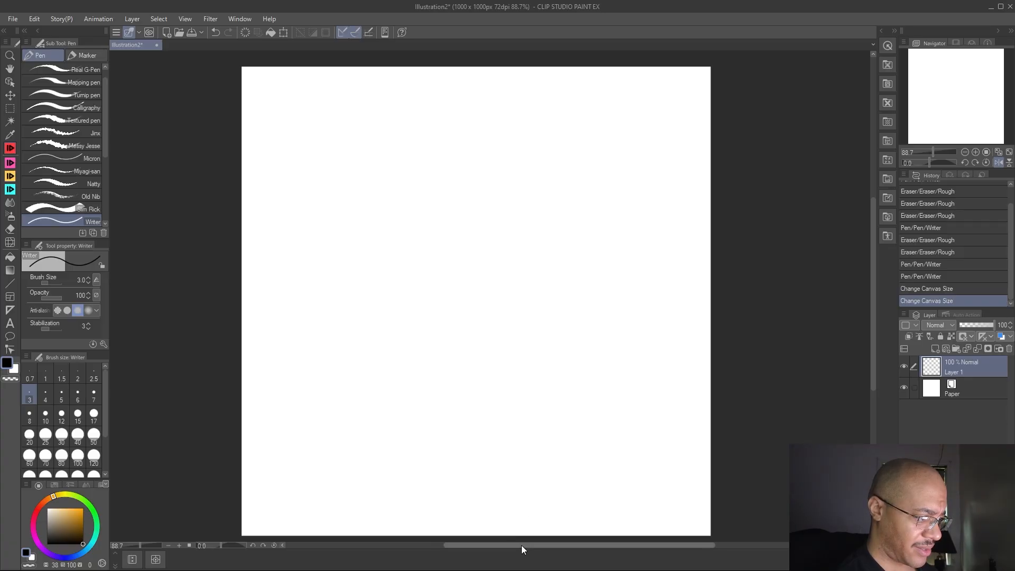
{"action": "scroll", "coordinate": [523, 545], "scroll_direction": "left", "scroll_amount": 1}
{"action": "scroll", "coordinate": [529, 542], "scroll_direction": "right", "scroll_amount": 1}
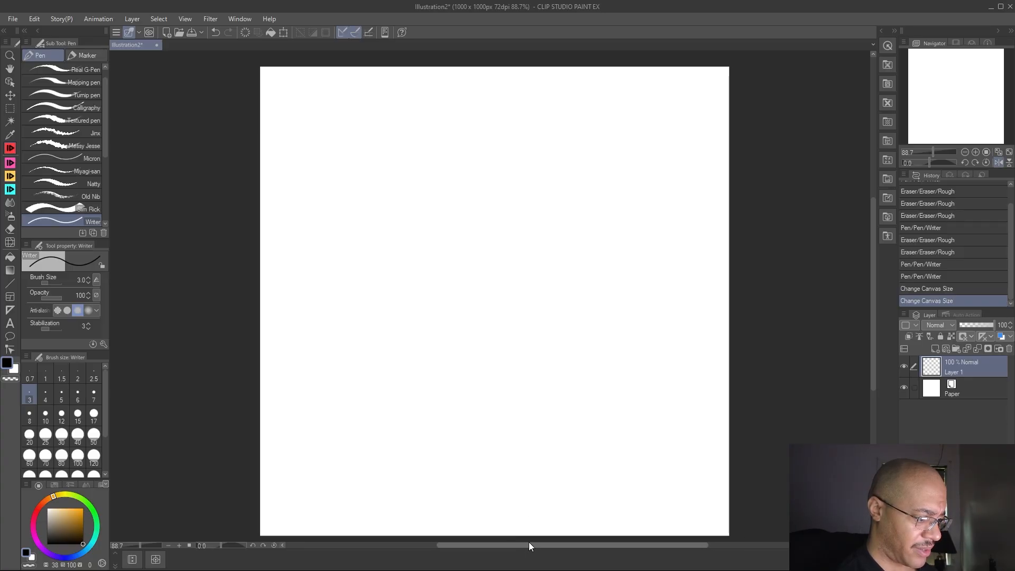
{"action": "scroll", "coordinate": [529, 543], "scroll_direction": "left", "scroll_amount": 1}
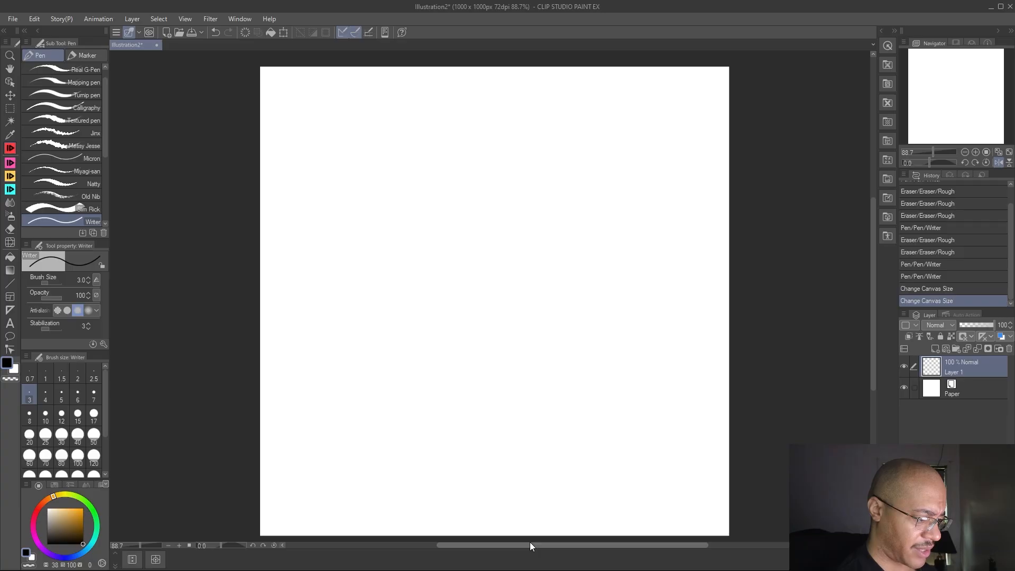
{"action": "scroll", "coordinate": [532, 545], "scroll_direction": "right", "scroll_amount": 1}
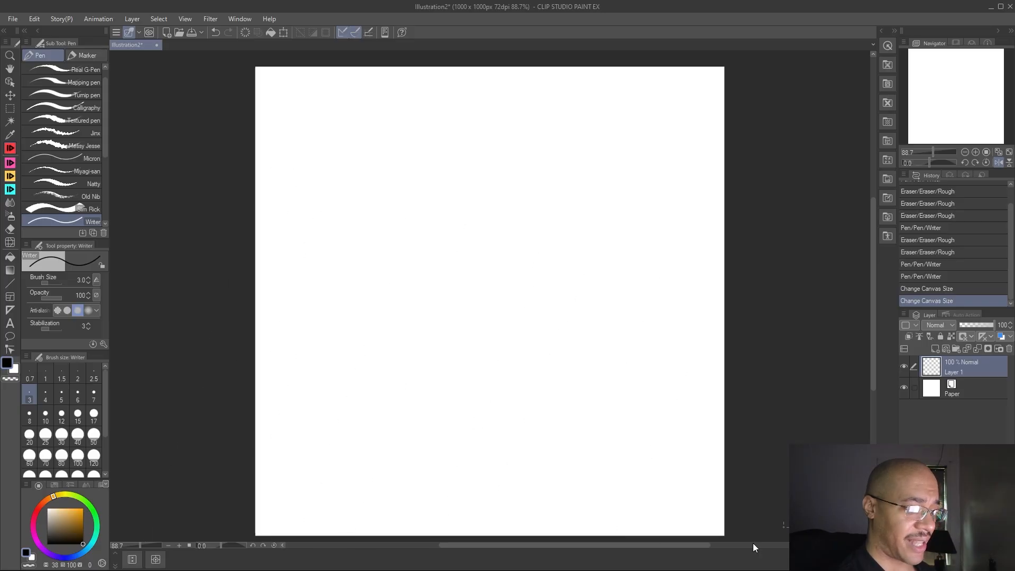
{"action": "scroll", "coordinate": [656, 546], "scroll_direction": "left", "scroll_amount": 1}
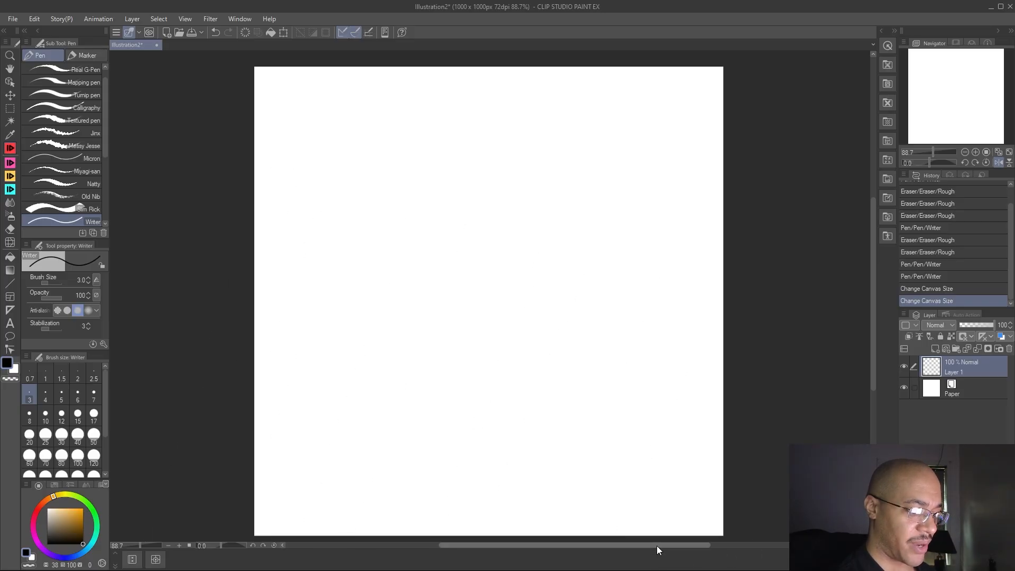
{"action": "scroll", "coordinate": [656, 546], "scroll_direction": "right", "scroll_amount": 2}
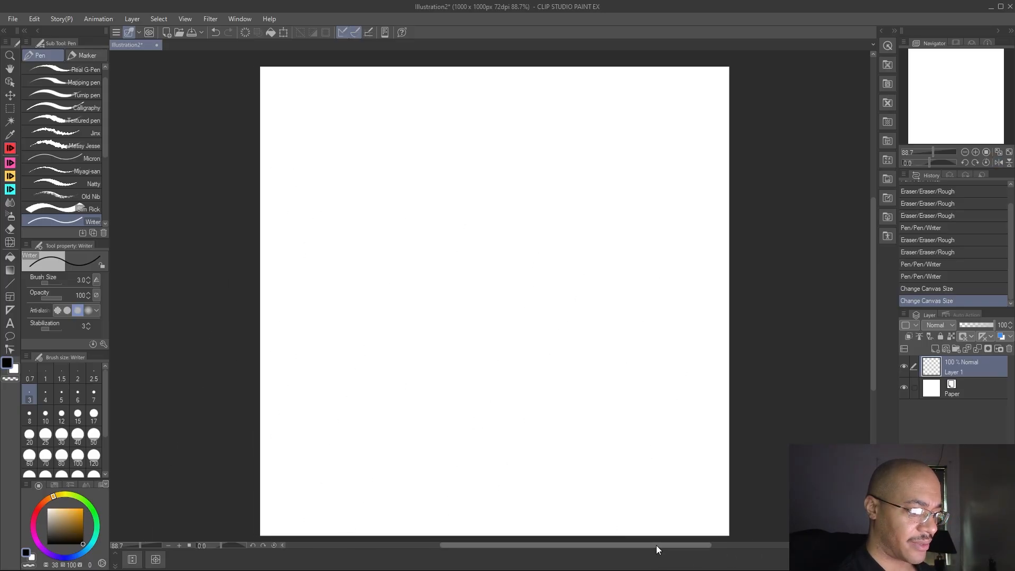
{"action": "left_click_drag", "start_coordinate": [656, 545], "coordinate": [659, 545]}
{"action": "scroll", "coordinate": [658, 544], "scroll_direction": "left", "scroll_amount": 3}
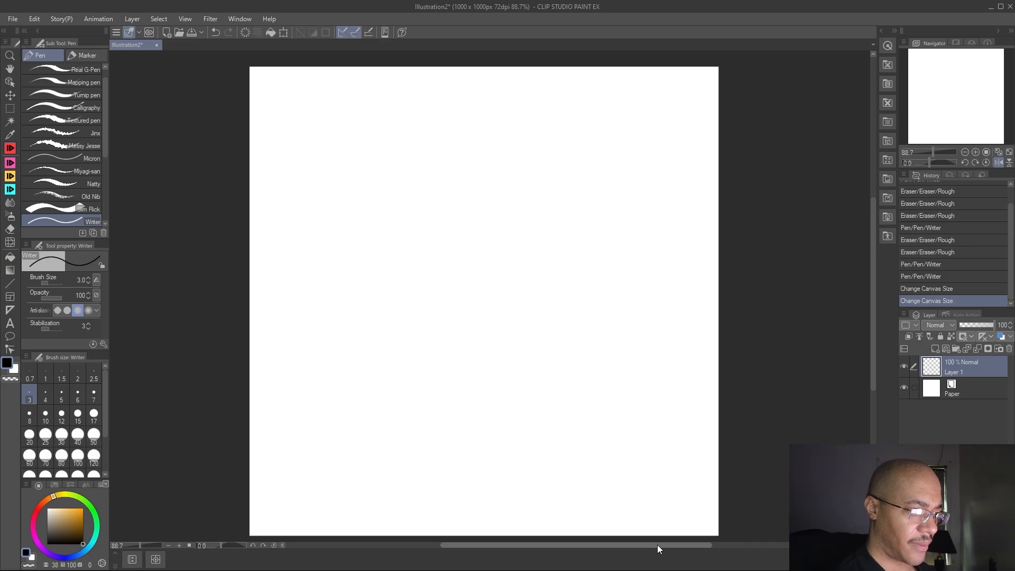
{"action": "scroll", "coordinate": [658, 544], "scroll_direction": "right", "scroll_amount": 1}
{"action": "scroll", "coordinate": [658, 544], "scroll_direction": "right", "scroll_amount": 3}
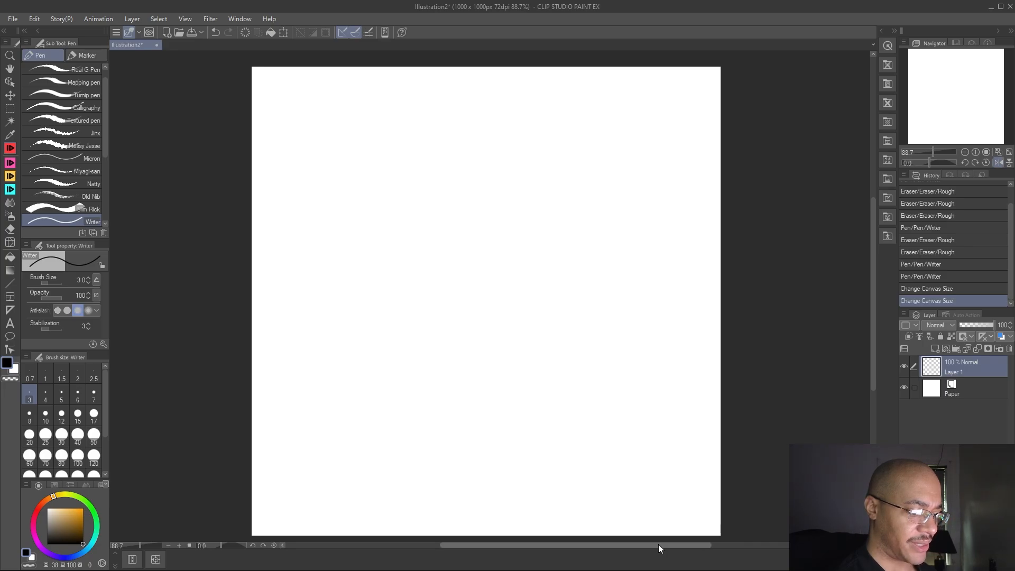
{"action": "scroll", "coordinate": [660, 544], "scroll_direction": "left", "scroll_amount": 2}
{"action": "scroll", "coordinate": [658, 544], "scroll_direction": "right", "scroll_amount": 3}
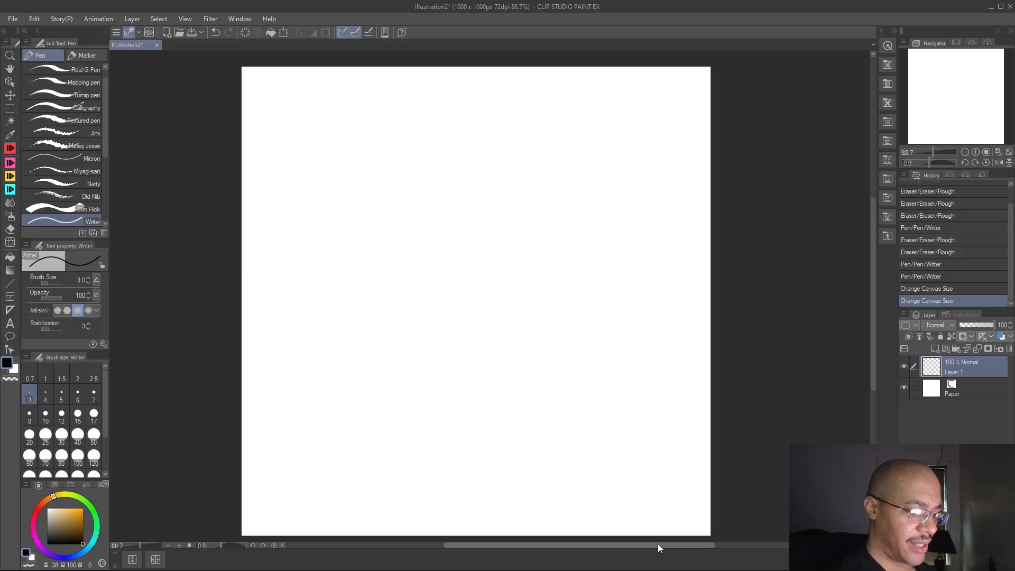
{"action": "scroll", "coordinate": [653, 542], "scroll_direction": "left", "scroll_amount": 3}
{"action": "scroll", "coordinate": [650, 545], "scroll_direction": "right", "scroll_amount": 3}
{"action": "scroll", "coordinate": [650, 545], "scroll_direction": "left", "scroll_amount": 3}
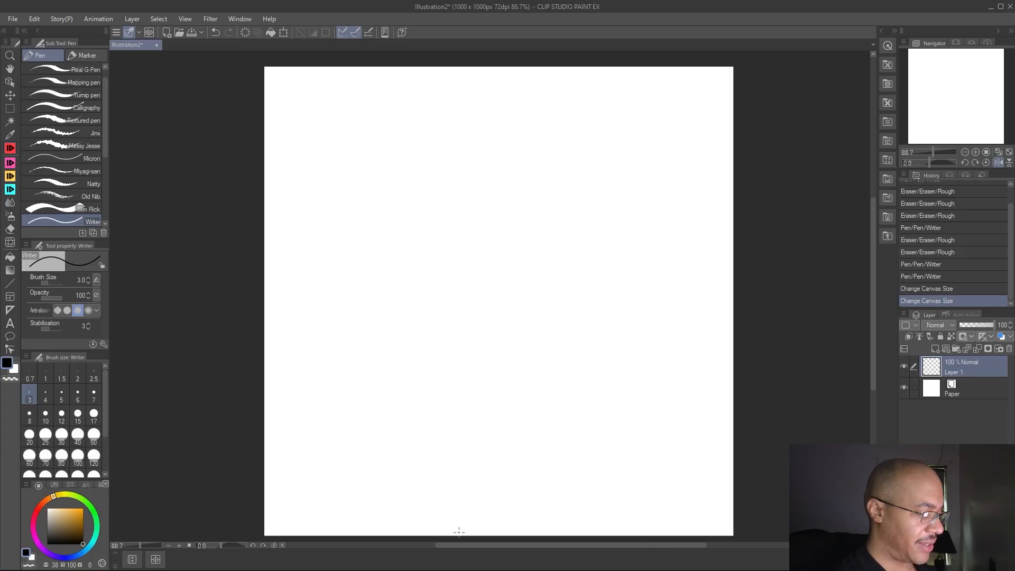
Display the canvas at 100% zoom and examine its horizontal scrolling at that scale
{"action": "key", "text": "ctrl+alt+0"}
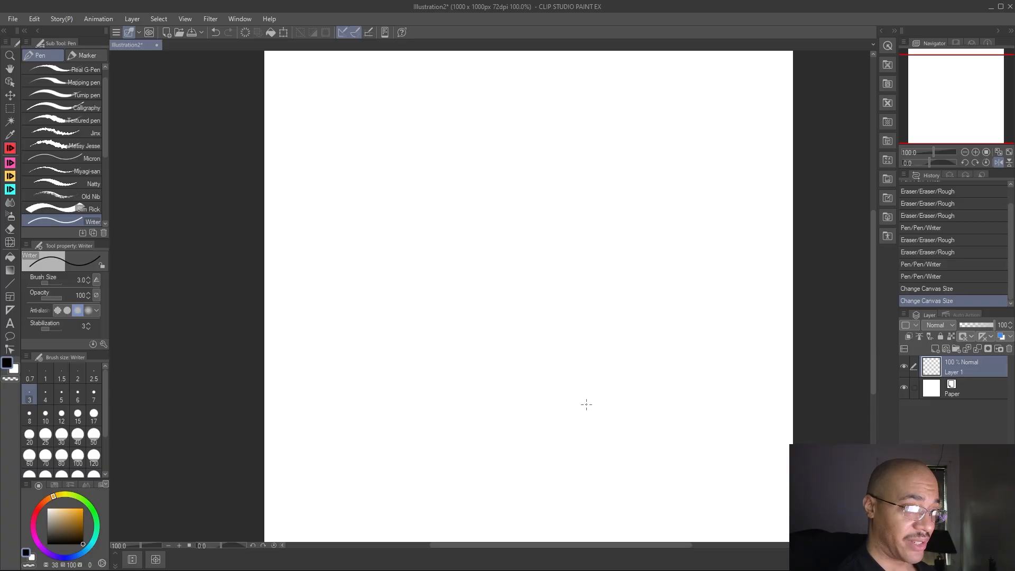
{"action": "scroll", "coordinate": [586, 404], "scroll_direction": "right", "scroll_amount": 3}
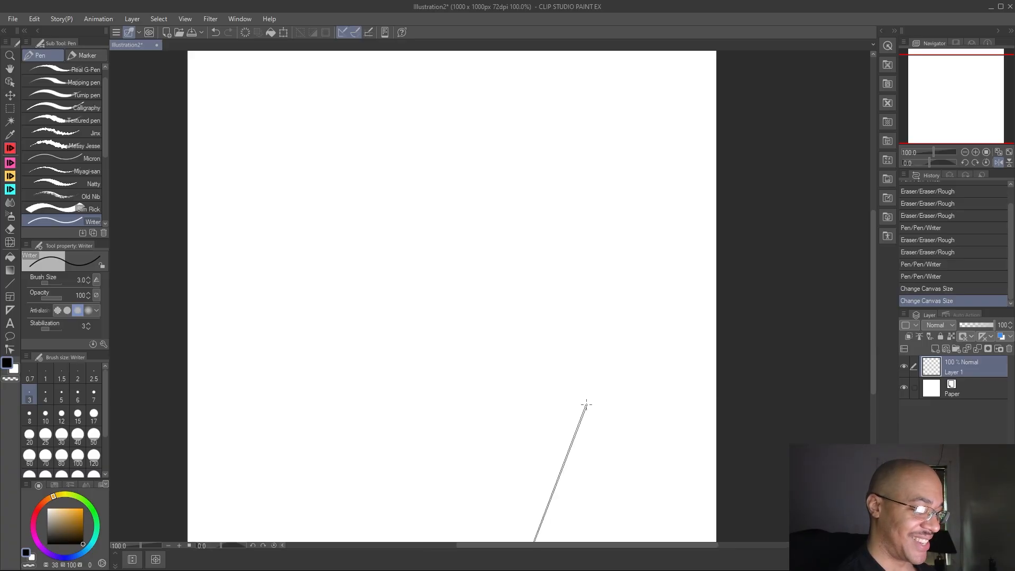
{"action": "left_click_drag", "start_coordinate": [549, 546], "coordinate": [543, 544]}
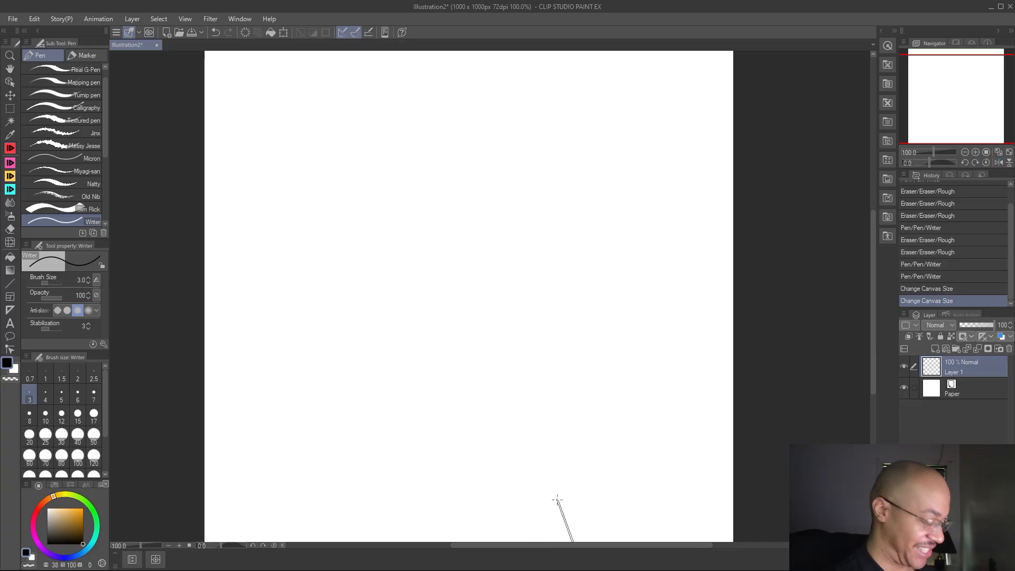
{"action": "left_click_drag", "start_coordinate": [564, 545], "coordinate": [605, 547]}
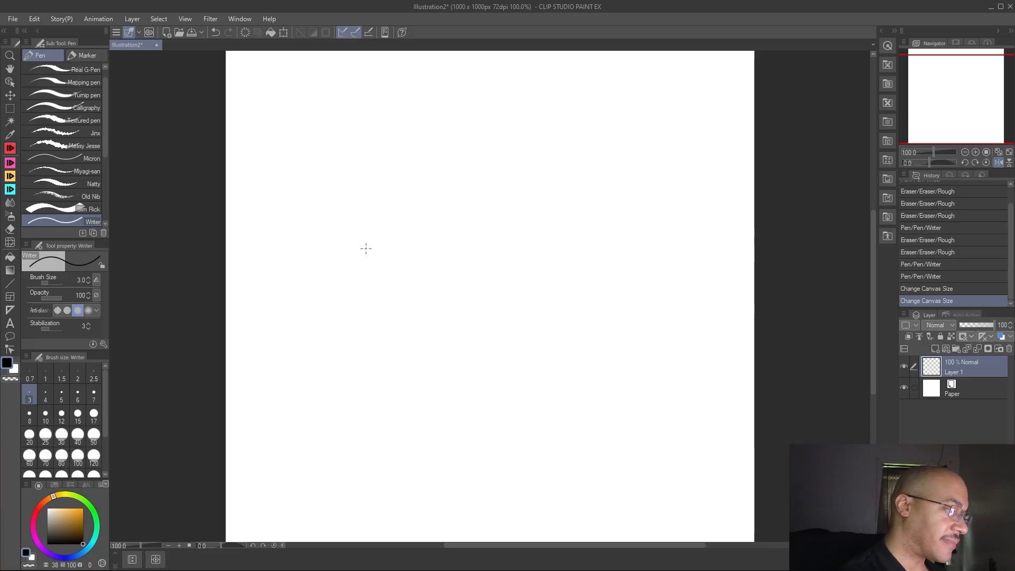
{"action": "mouse_move", "coordinate": [365, 255]}
{"action": "left_mouse_down"}
{"action": "mouse_move", "coordinate": [387, 205]}
{"action": "mouse_move", "coordinate": [411, 185]}
{"action": "left_mouse_up"}
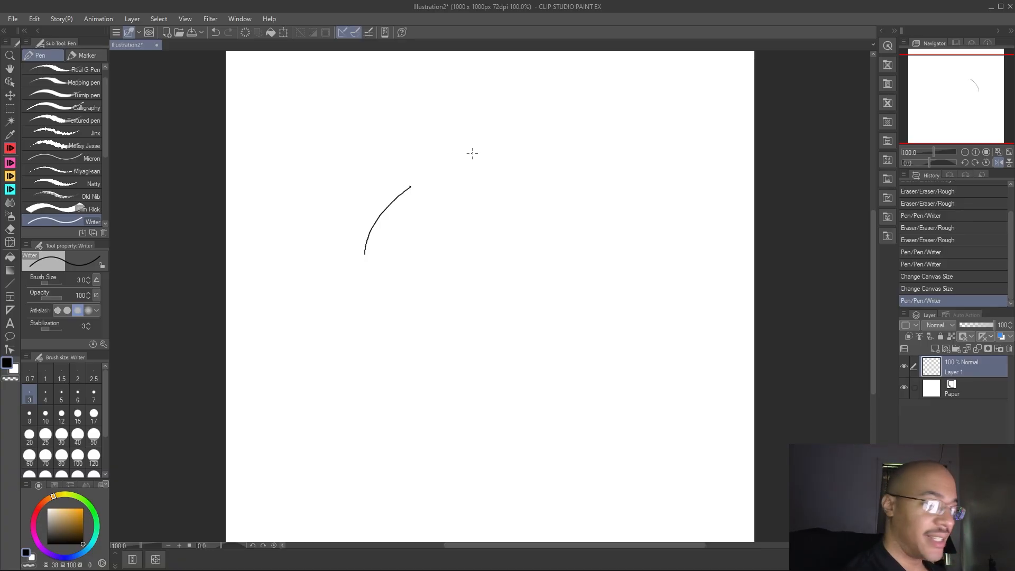
{"action": "left_click", "coordinate": [10, 229]}
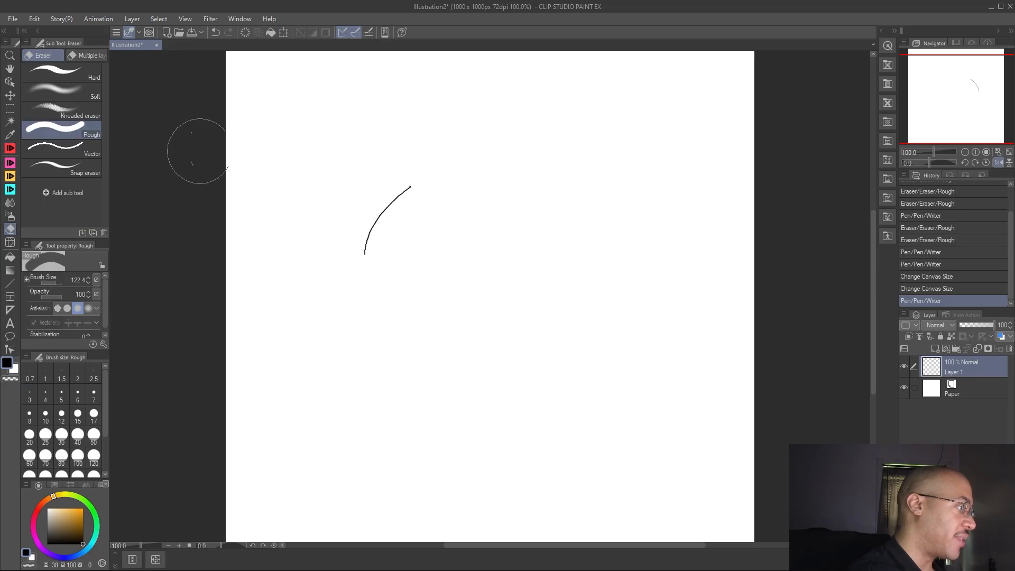
{"action": "left_click_drag", "start_coordinate": [406, 178], "coordinate": [368, 256]}
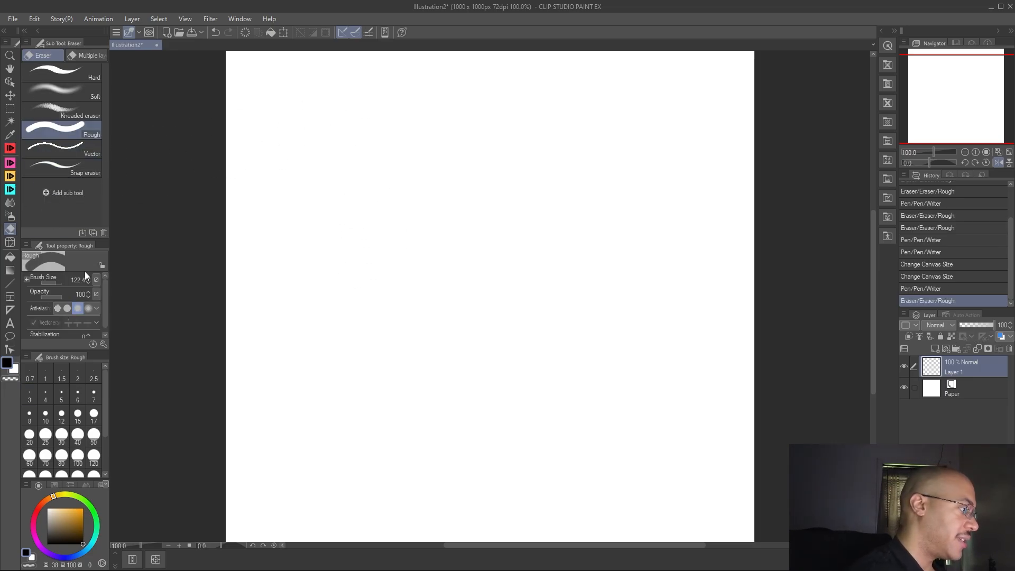
Set the Writer pen's brush size to 1.0 and sketch an arched curve running into a long downward-sloping line across the upper canvas
{"action": "key", "text": "p"}
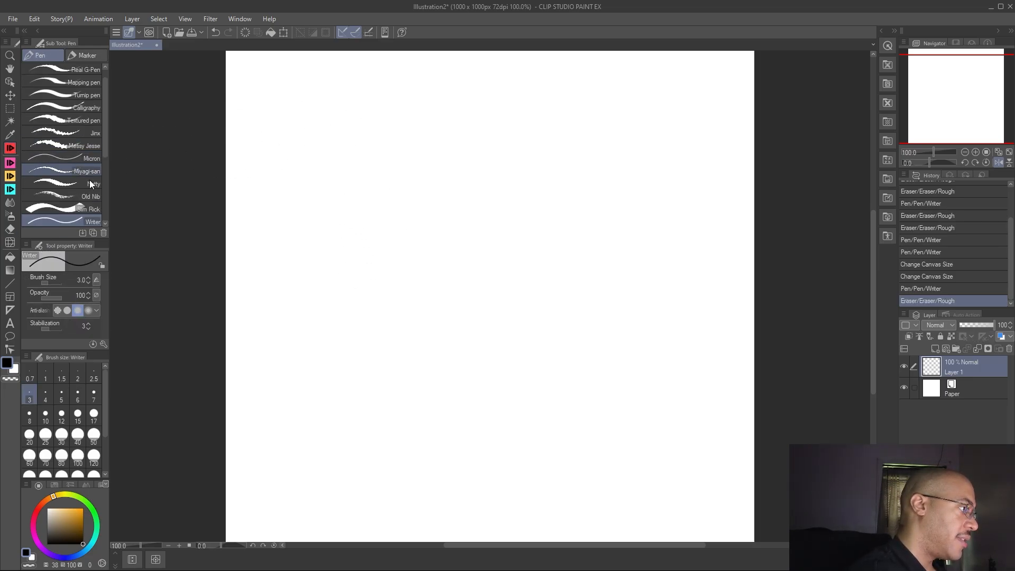
{"action": "left_click", "coordinate": [88, 282]}
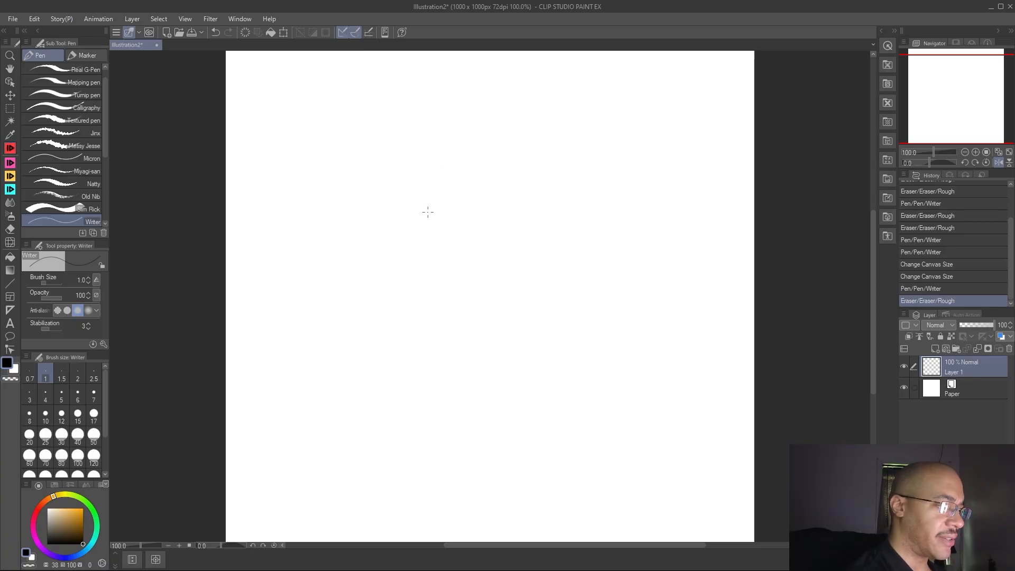
{"action": "mouse_move", "coordinate": [417, 200]}
{"action": "left_mouse_down"}
{"action": "mouse_move", "coordinate": [429, 203]}
{"action": "mouse_move", "coordinate": [406, 205]}
{"action": "mouse_move", "coordinate": [392, 228]}
{"action": "mouse_move", "coordinate": [435, 198]}
{"action": "mouse_move", "coordinate": [394, 224]}
{"action": "mouse_move", "coordinate": [383, 257]}
{"action": "left_mouse_up"}
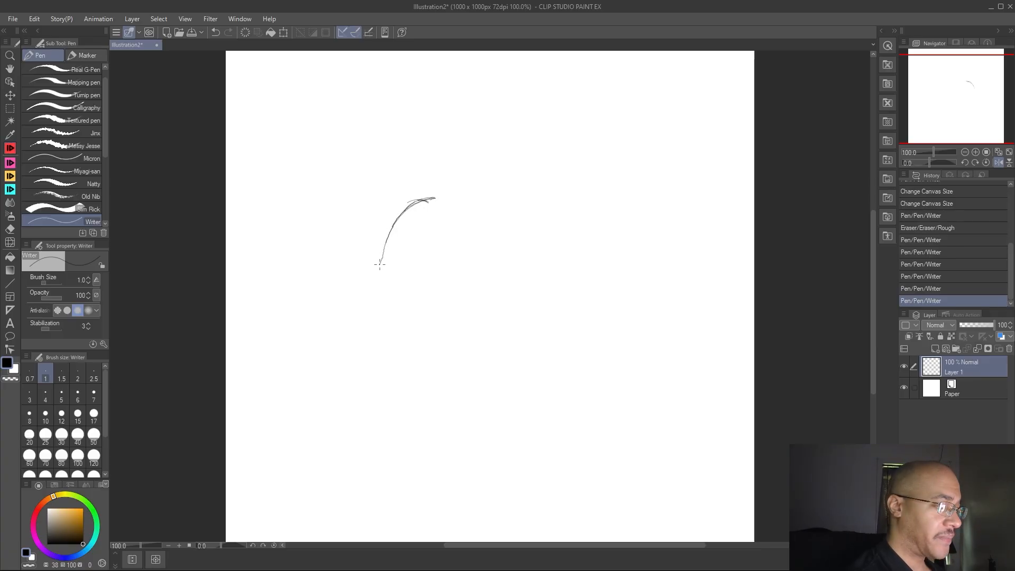
{"action": "left_click_drag", "start_coordinate": [386, 244], "coordinate": [387, 246]}
{"action": "mouse_move", "coordinate": [433, 199]}
{"action": "left_mouse_down"}
{"action": "mouse_move", "coordinate": [437, 197]}
{"action": "mouse_move", "coordinate": [520, 226]}
{"action": "left_mouse_up"}
{"action": "left_click_drag", "start_coordinate": [468, 206], "coordinate": [584, 255]}
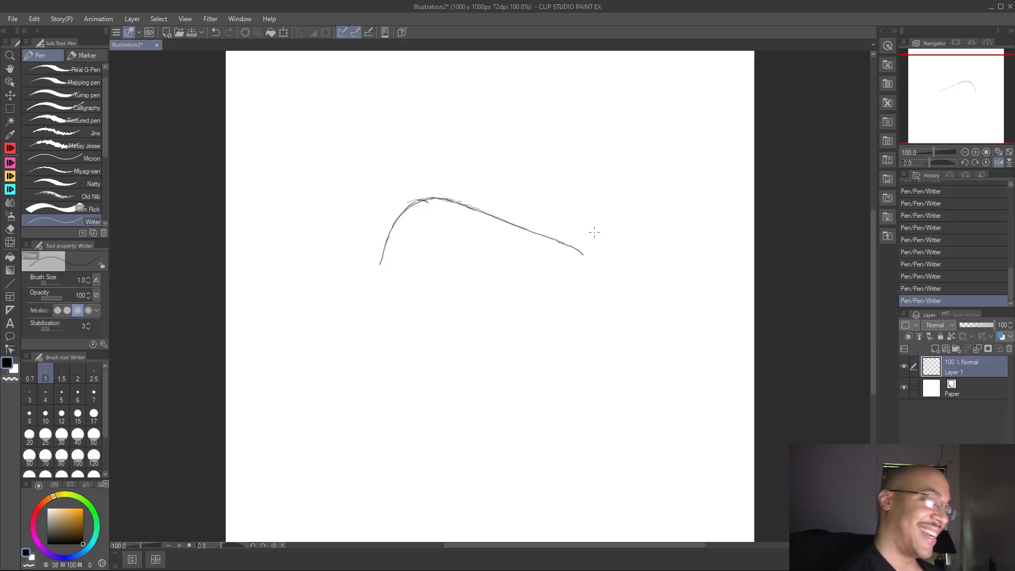
Set the Rough eraser's brush size to 35 and clean up the stray marks around the peak of the sketched curve
{"action": "key", "text": "e"}
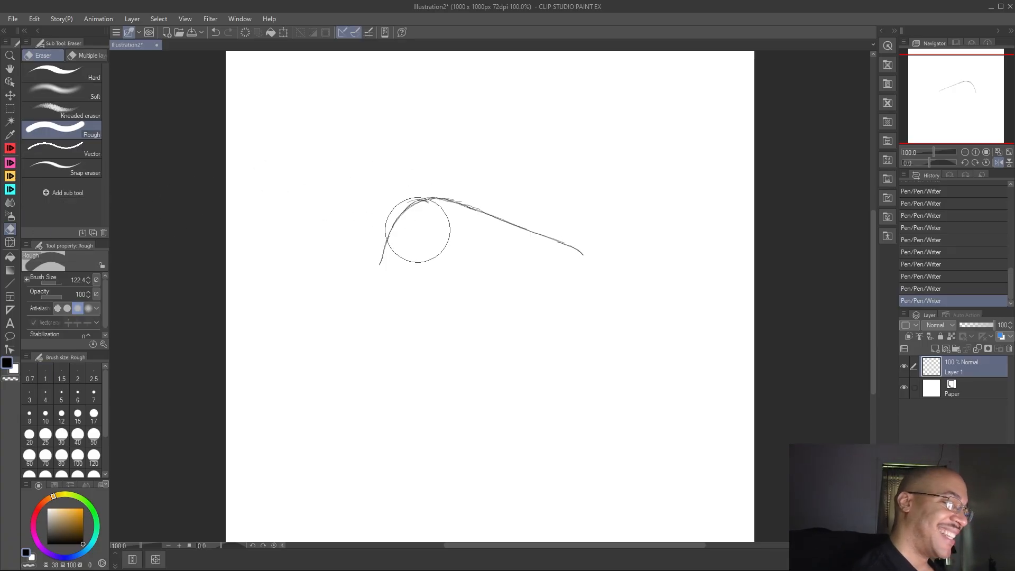
{"action": "mouse_move", "coordinate": [59, 281]}
{"action": "left_mouse_down"}
{"action": "mouse_move", "coordinate": [44, 287]}
{"action": "mouse_move", "coordinate": [56, 284]}
{"action": "left_mouse_up"}
{"action": "mouse_move", "coordinate": [422, 211]}
{"action": "left_mouse_down"}
{"action": "mouse_move", "coordinate": [431, 213]}
{"action": "mouse_move", "coordinate": [421, 217]}
{"action": "mouse_move", "coordinate": [408, 186]}
{"action": "left_mouse_up"}
{"action": "left_click_drag", "start_coordinate": [88, 283], "coordinate": [88, 284]}
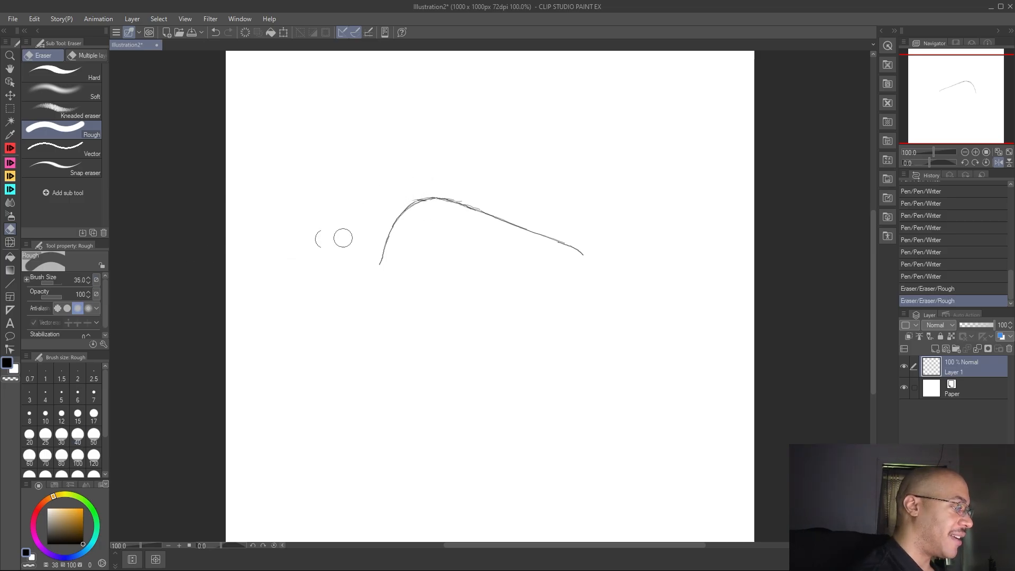
{"action": "mouse_move", "coordinate": [444, 229]}
{"action": "left_mouse_down"}
{"action": "mouse_move", "coordinate": [424, 209]}
{"action": "mouse_move", "coordinate": [436, 201]}
{"action": "mouse_move", "coordinate": [421, 180]}
{"action": "mouse_move", "coordinate": [402, 199]}
{"action": "mouse_move", "coordinate": [433, 181]}
{"action": "left_mouse_up"}
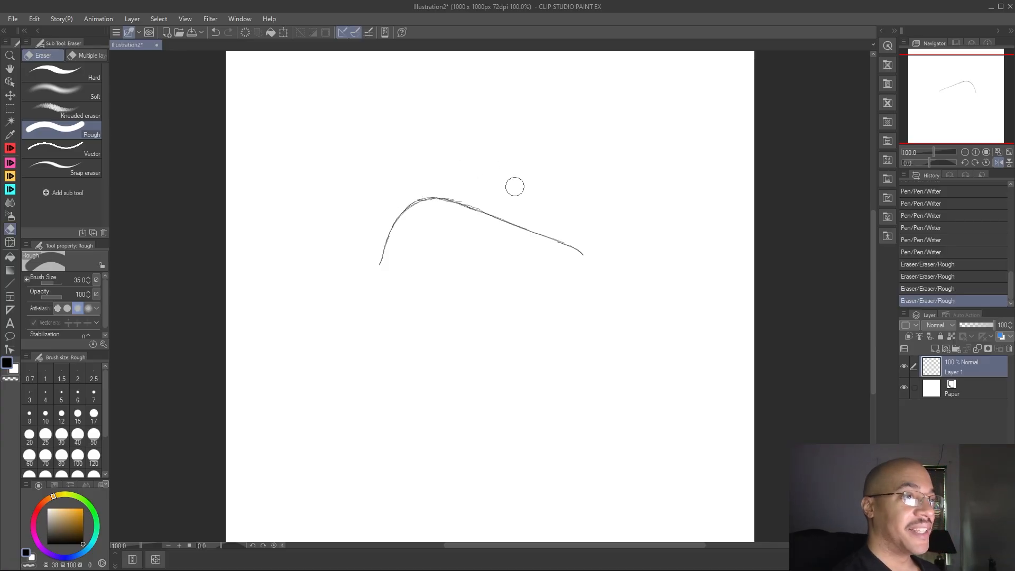
Extend the outline from the slope's lower end with a short bent edge and a vertical line down, using the Writer pen
{"action": "key", "text": "p"}
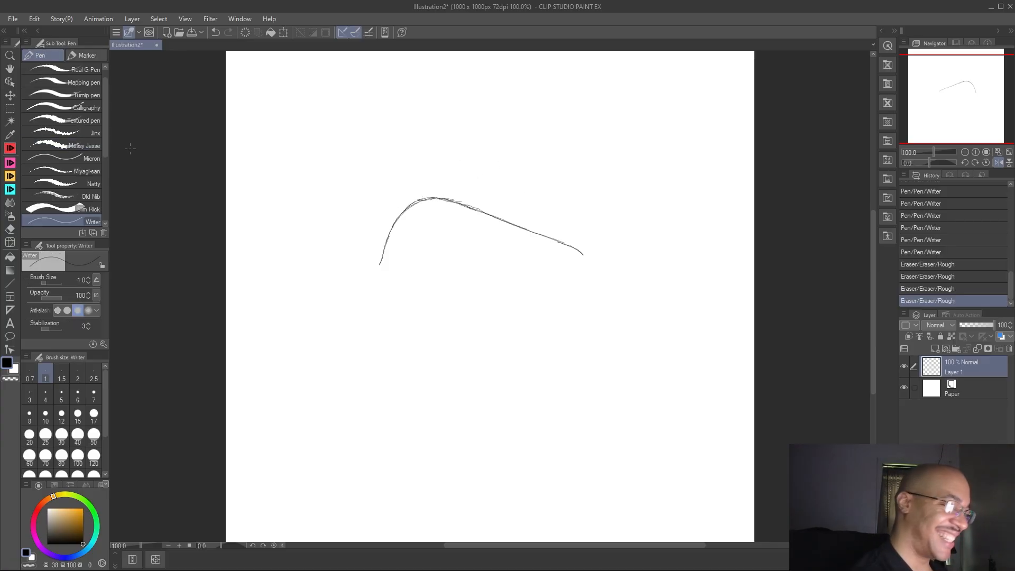
{"action": "left_click_drag", "start_coordinate": [577, 250], "coordinate": [591, 267]}
{"action": "left_click_drag", "start_coordinate": [590, 266], "coordinate": [592, 268]}
{"action": "key", "text": "e"}
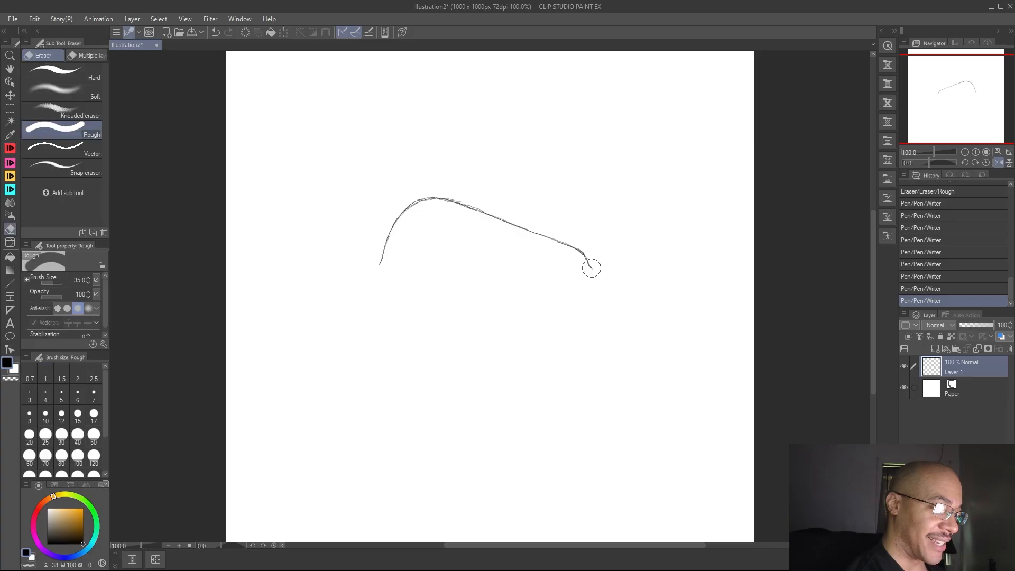
{"action": "key", "text": "p"}
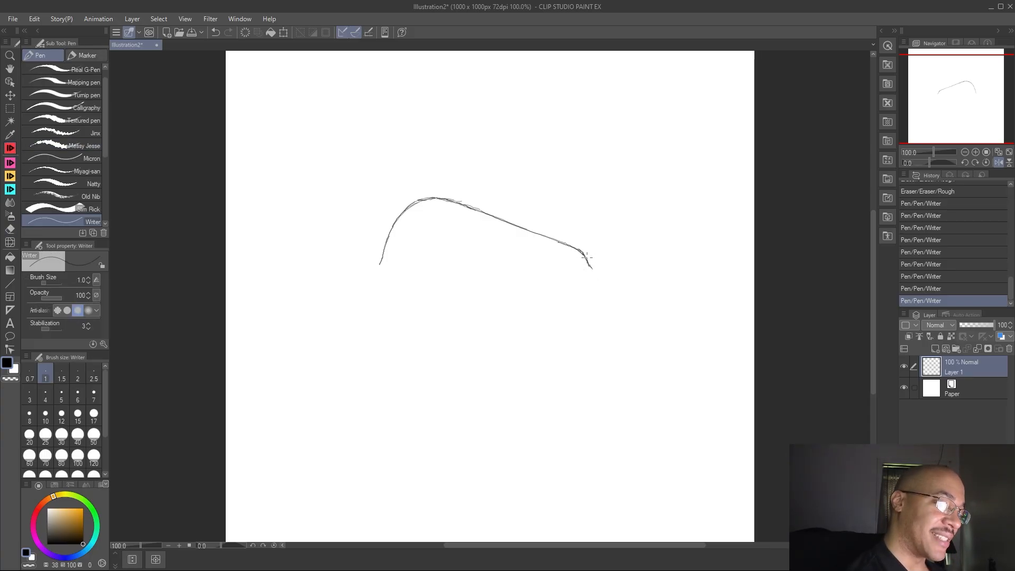
{"action": "left_click_drag", "start_coordinate": [589, 265], "coordinate": [594, 271]}
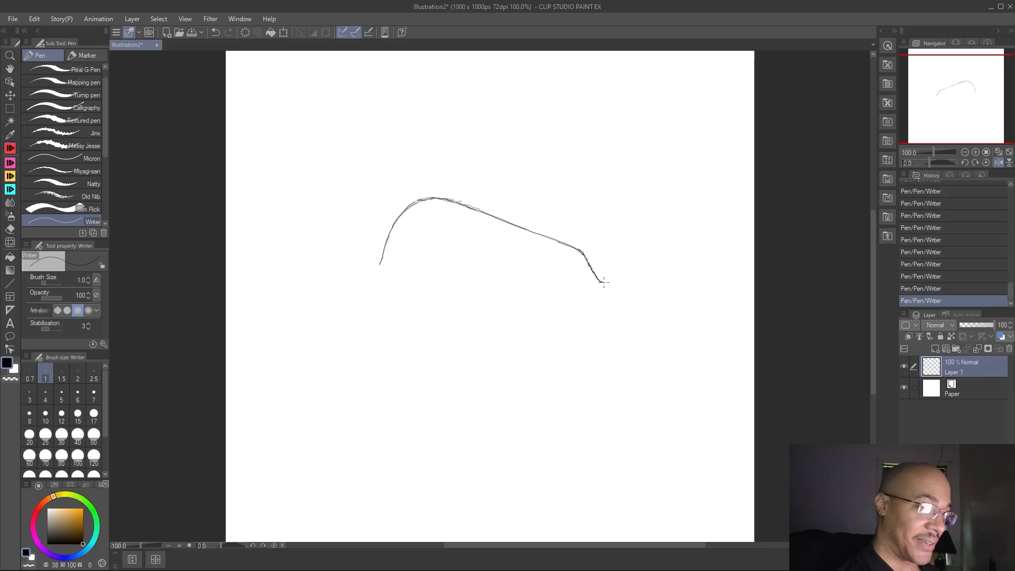
{"action": "mouse_move", "coordinate": [601, 281]}
{"action": "left_mouse_down"}
{"action": "mouse_move", "coordinate": [593, 270]}
{"action": "mouse_move", "coordinate": [612, 298]}
{"action": "mouse_move", "coordinate": [612, 362]}
{"action": "left_mouse_up"}
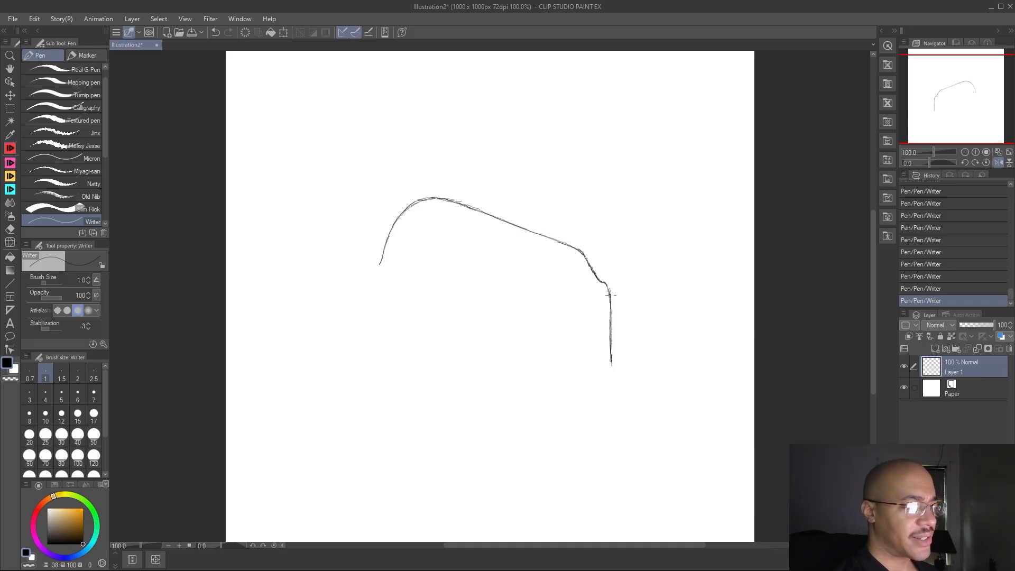
Sketch the arched end face, with a curve from the slope's lower end meeting a diagonal base line from the top of the vertical line
{"action": "mouse_move", "coordinate": [608, 297]}
{"action": "left_mouse_down"}
{"action": "mouse_move", "coordinate": [577, 321]}
{"action": "mouse_move", "coordinate": [610, 297]}
{"action": "mouse_move", "coordinate": [540, 344]}
{"action": "mouse_move", "coordinate": [594, 308]}
{"action": "left_mouse_up"}
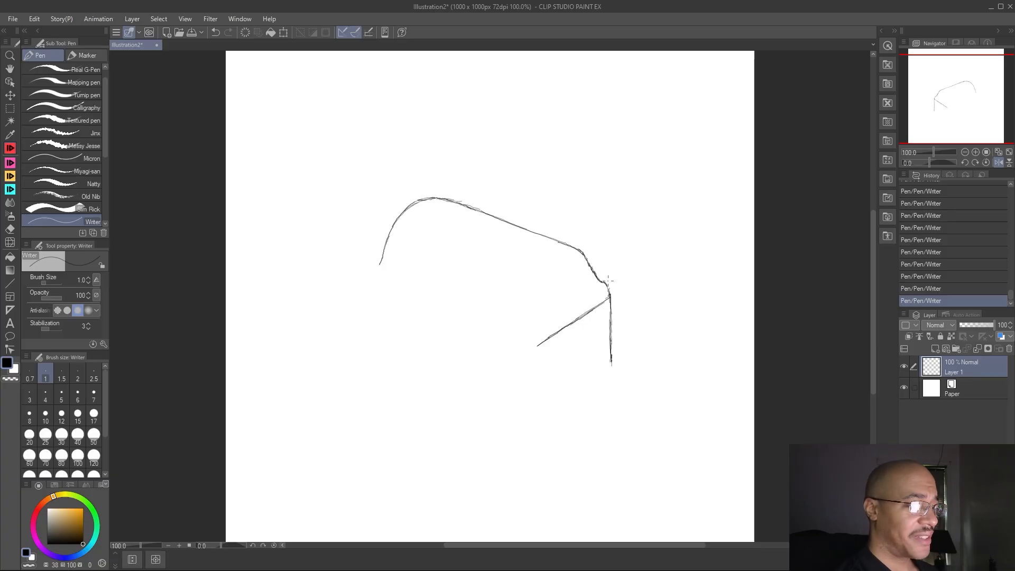
{"action": "mouse_move", "coordinate": [590, 265]}
{"action": "left_mouse_down"}
{"action": "mouse_move", "coordinate": [543, 265]}
{"action": "mouse_move", "coordinate": [525, 298]}
{"action": "mouse_move", "coordinate": [542, 264]}
{"action": "mouse_move", "coordinate": [567, 252]}
{"action": "mouse_move", "coordinate": [585, 255]}
{"action": "mouse_move", "coordinate": [610, 285]}
{"action": "left_mouse_up"}
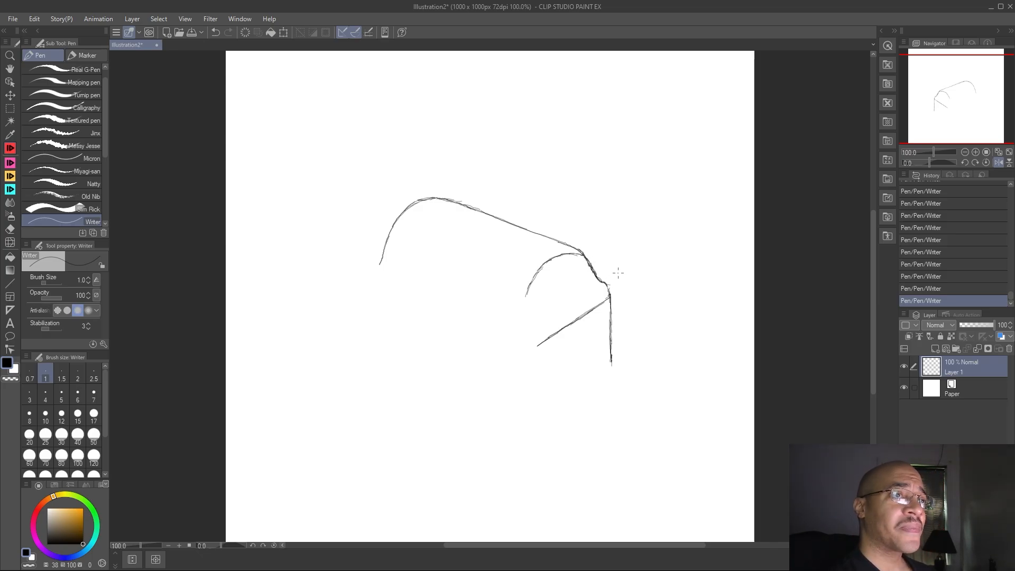
{"action": "left_click_drag", "start_coordinate": [530, 285], "coordinate": [525, 315]}
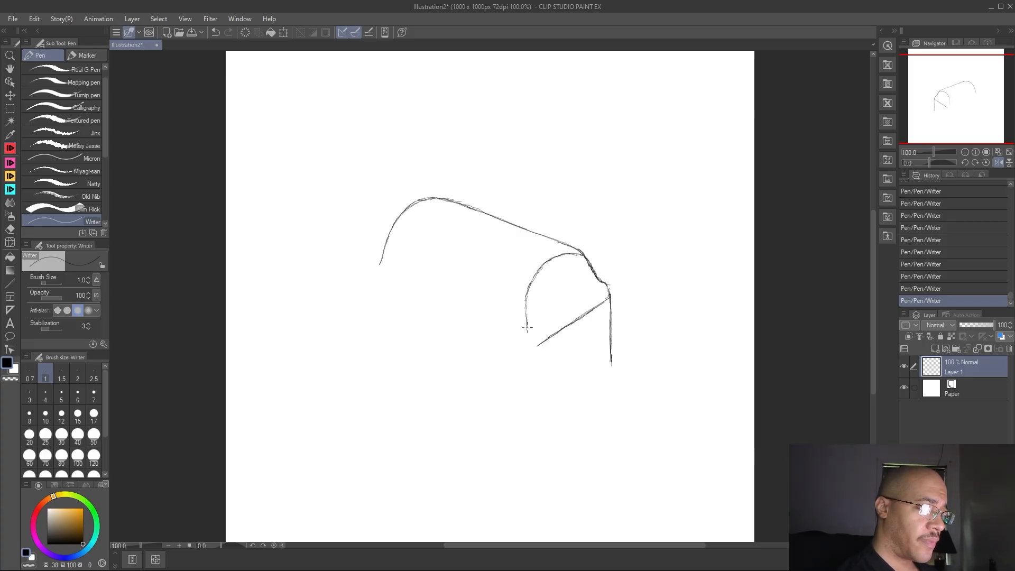
{"action": "left_click_drag", "start_coordinate": [527, 328], "coordinate": [526, 338]}
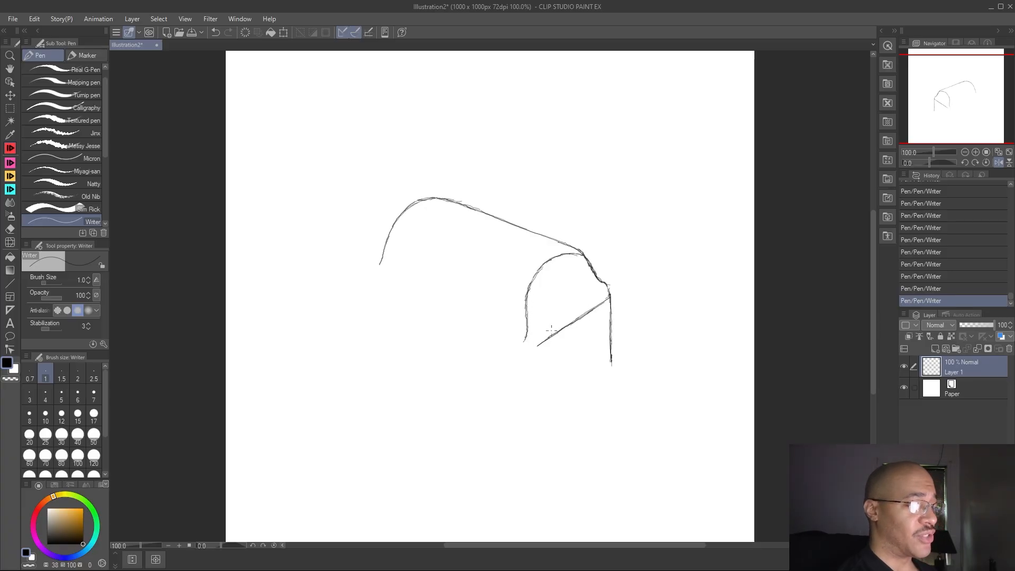
{"action": "left_click_drag", "start_coordinate": [528, 336], "coordinate": [523, 345]}
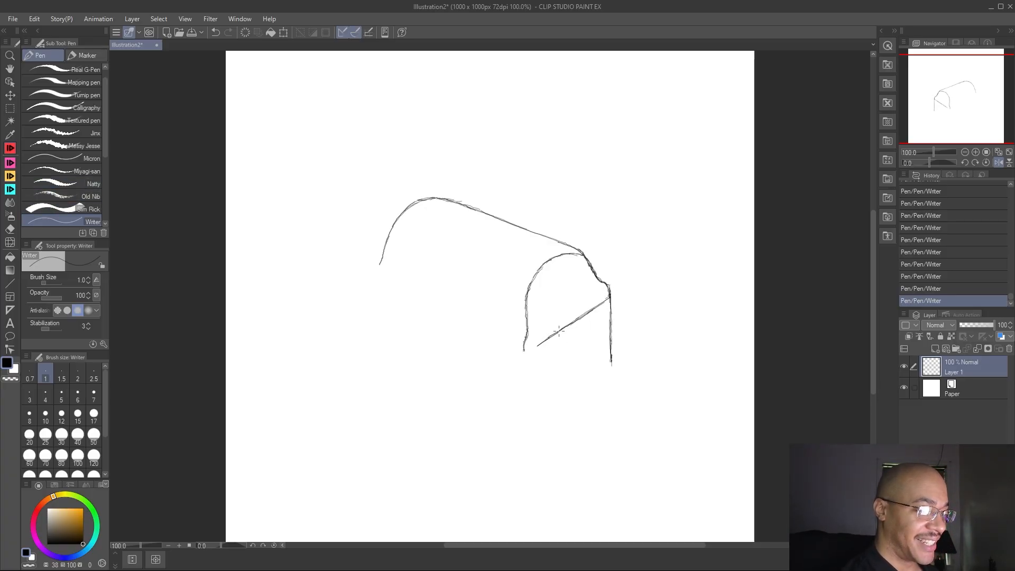
{"action": "mouse_move", "coordinate": [572, 322]}
{"action": "left_mouse_down"}
{"action": "mouse_move", "coordinate": [524, 355]}
{"action": "mouse_move", "coordinate": [526, 341]}
{"action": "left_mouse_up"}
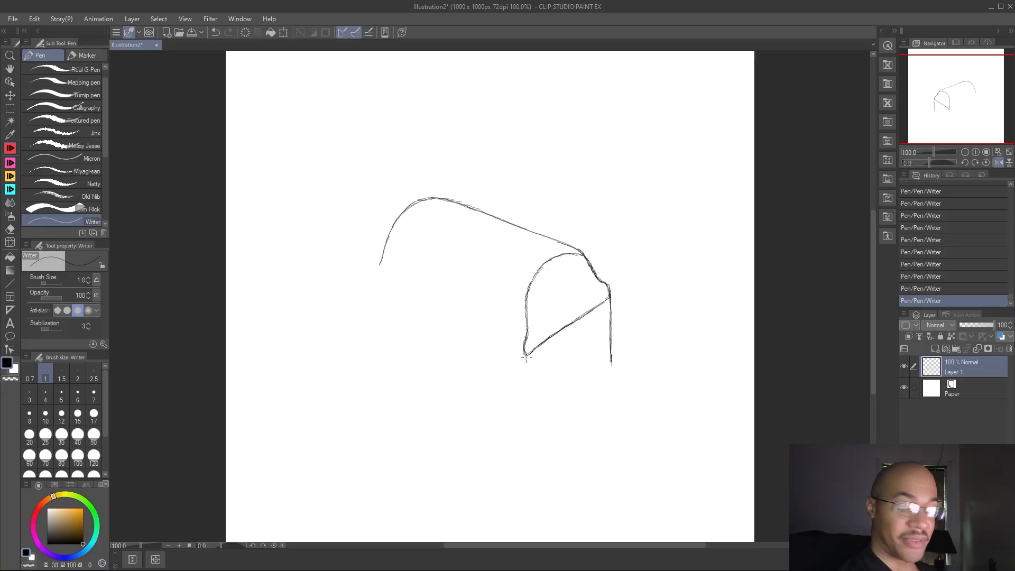
Close the panel beneath the arch with a second vertical side and a diagonal bottom edge, and draw a receding line from its upper right corner
{"action": "mouse_move", "coordinate": [528, 368]}
{"action": "left_mouse_down"}
{"action": "mouse_move", "coordinate": [527, 350]}
{"action": "mouse_move", "coordinate": [529, 381]}
{"action": "left_mouse_up"}
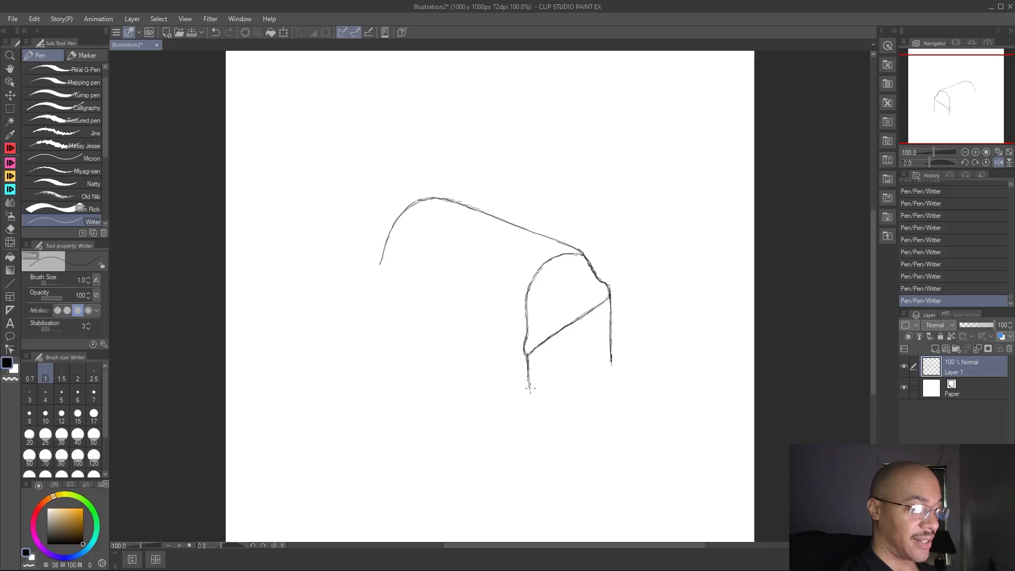
{"action": "left_click_drag", "start_coordinate": [528, 373], "coordinate": [529, 397]}
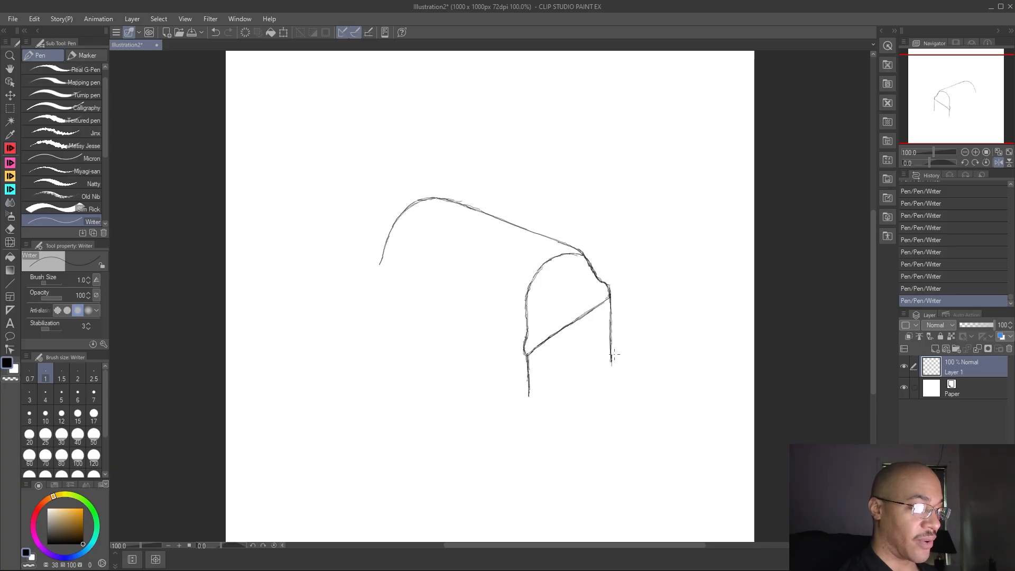
{"action": "left_click_drag", "start_coordinate": [527, 370], "coordinate": [529, 401]}
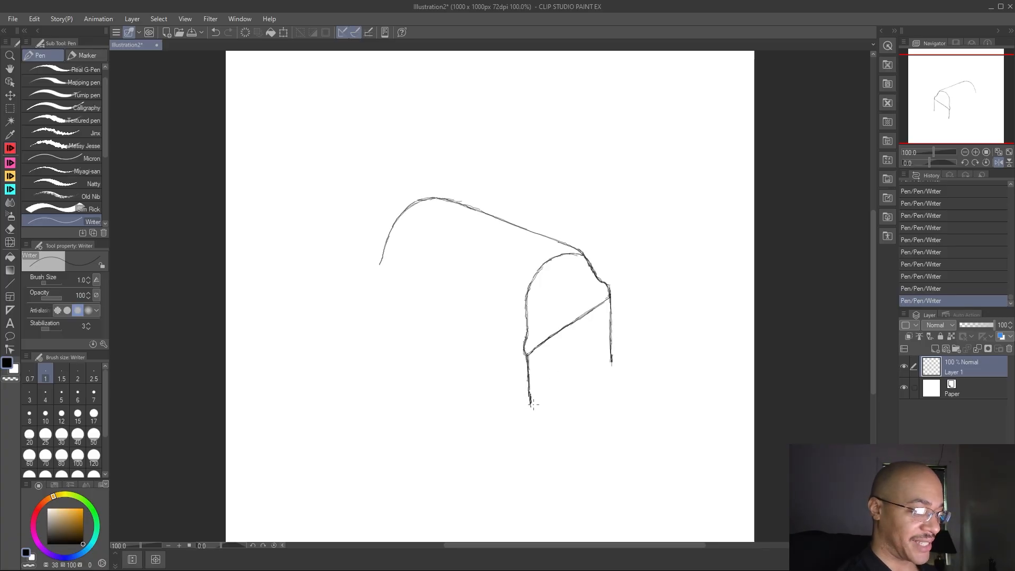
{"action": "left_click_drag", "start_coordinate": [533, 406], "coordinate": [611, 361]}
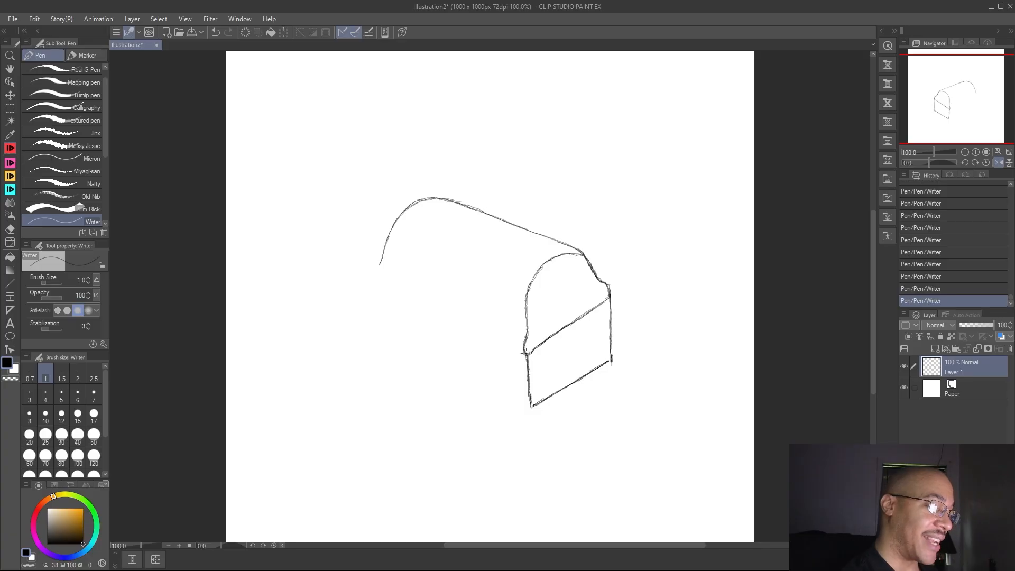
{"action": "left_click_drag", "start_coordinate": [531, 408], "coordinate": [542, 401]}
{"action": "left_click_drag", "start_coordinate": [606, 363], "coordinate": [616, 356]}
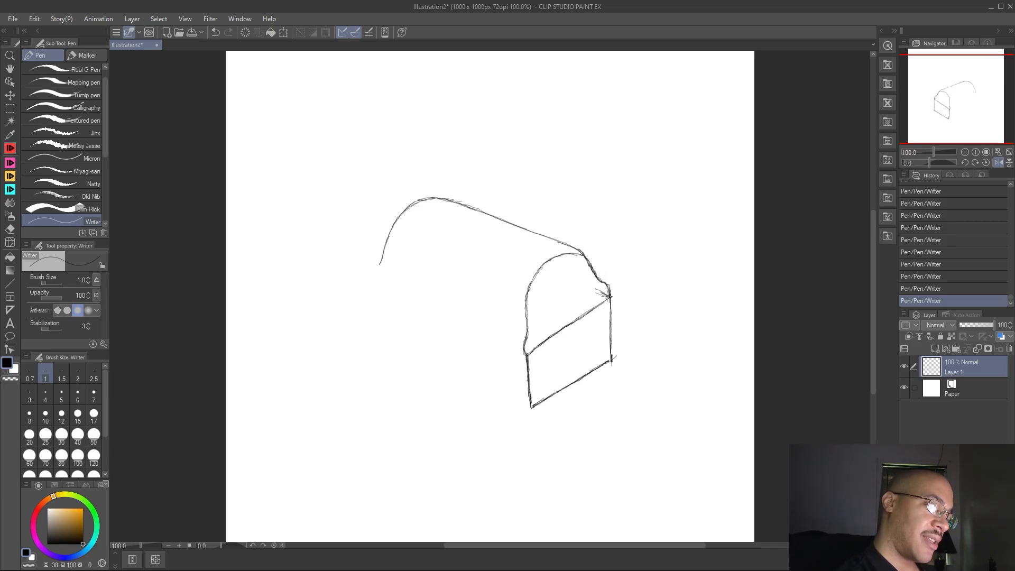
{"action": "left_click_drag", "start_coordinate": [597, 292], "coordinate": [477, 242]}
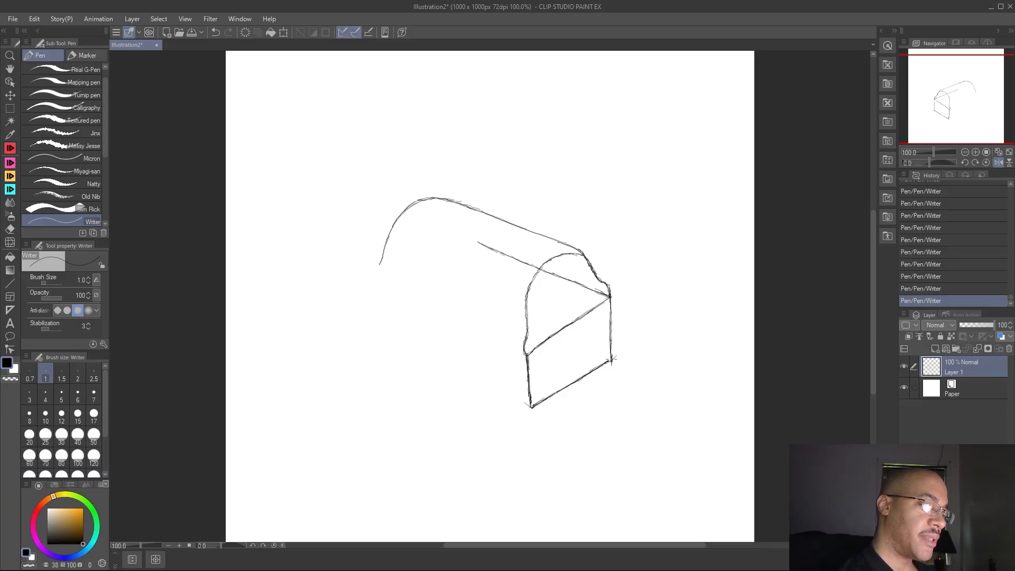
{"action": "left_click_drag", "start_coordinate": [598, 351], "coordinate": [613, 359]}
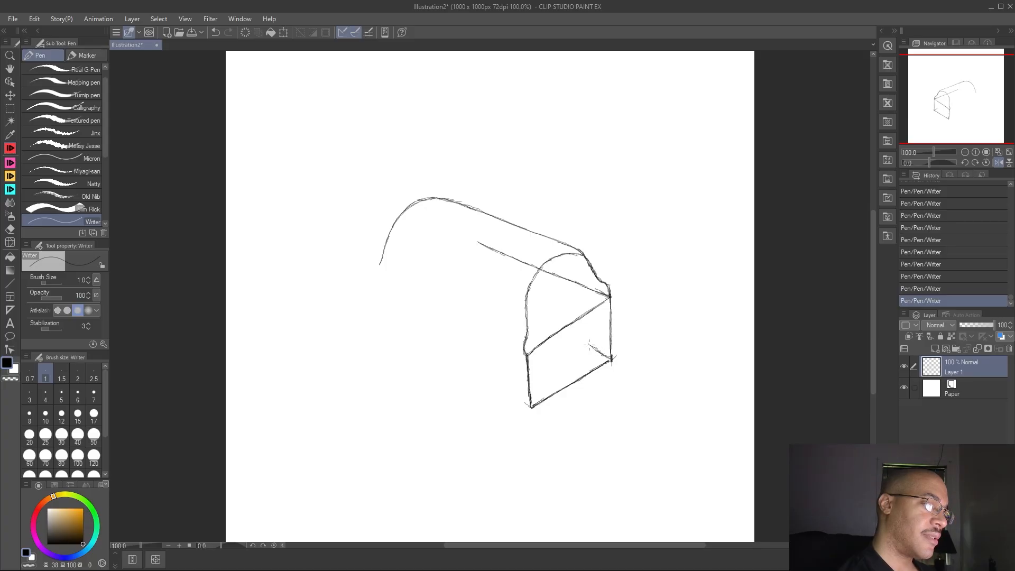
{"action": "mouse_move", "coordinate": [589, 346]}
{"action": "left_mouse_down"}
{"action": "mouse_move", "coordinate": [611, 360]}
{"action": "mouse_move", "coordinate": [571, 336]}
{"action": "mouse_move", "coordinate": [580, 343]}
{"action": "left_mouse_up"}
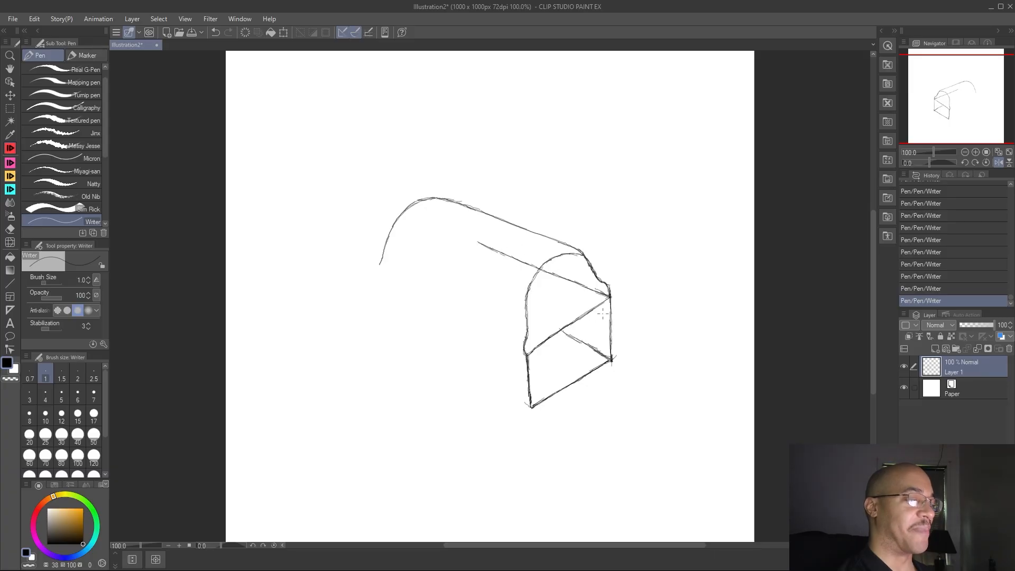
{"action": "key", "text": "e"}
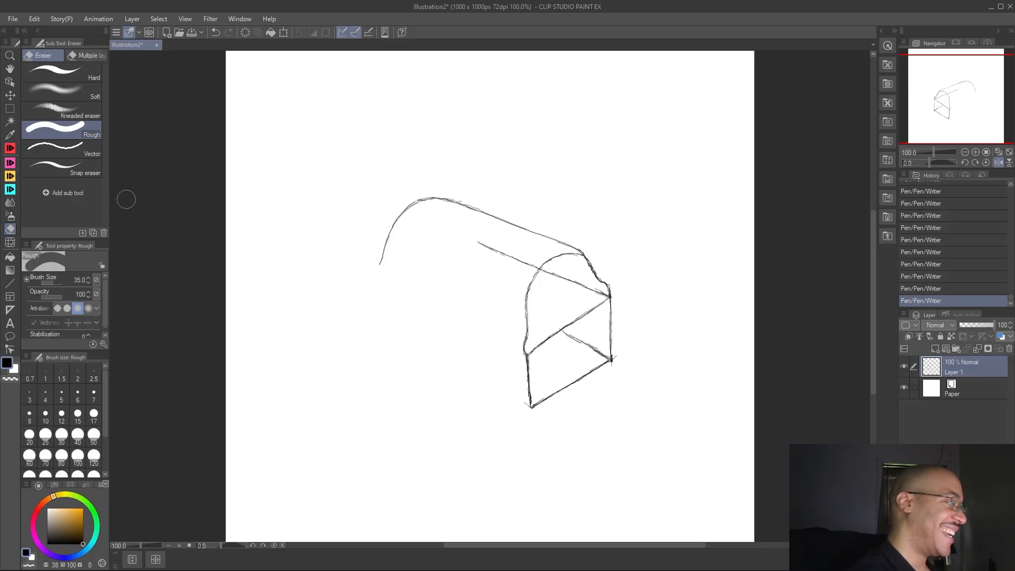
{"action": "left_click_drag", "start_coordinate": [573, 340], "coordinate": [595, 356]}
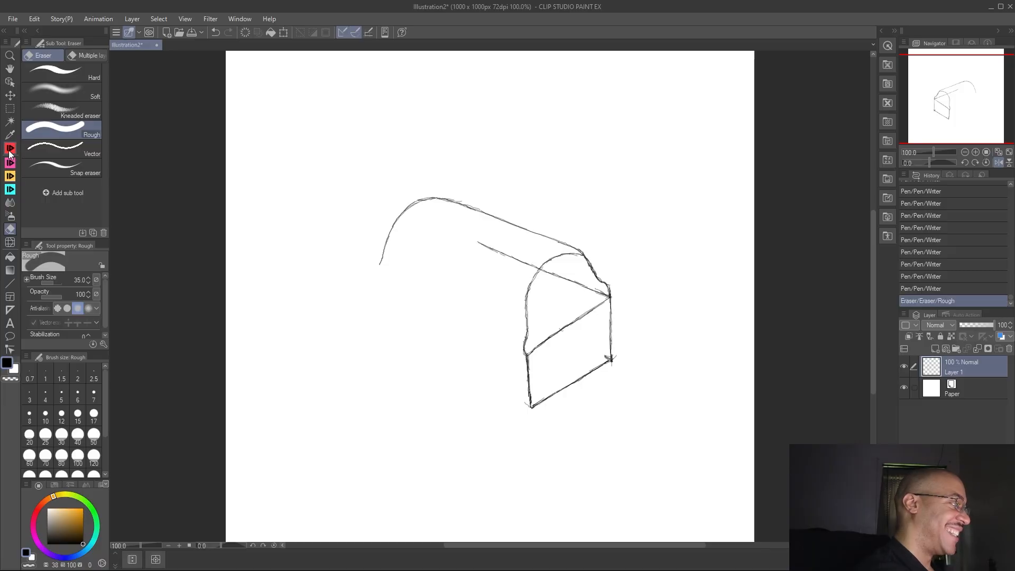
Sketch a long receding line from the panel's lower right corner, roughly parallel to the upper receding line, with the Writer pen
{"action": "key", "text": "p"}
{"action": "left_click_drag", "start_coordinate": [611, 358], "coordinate": [609, 359]}
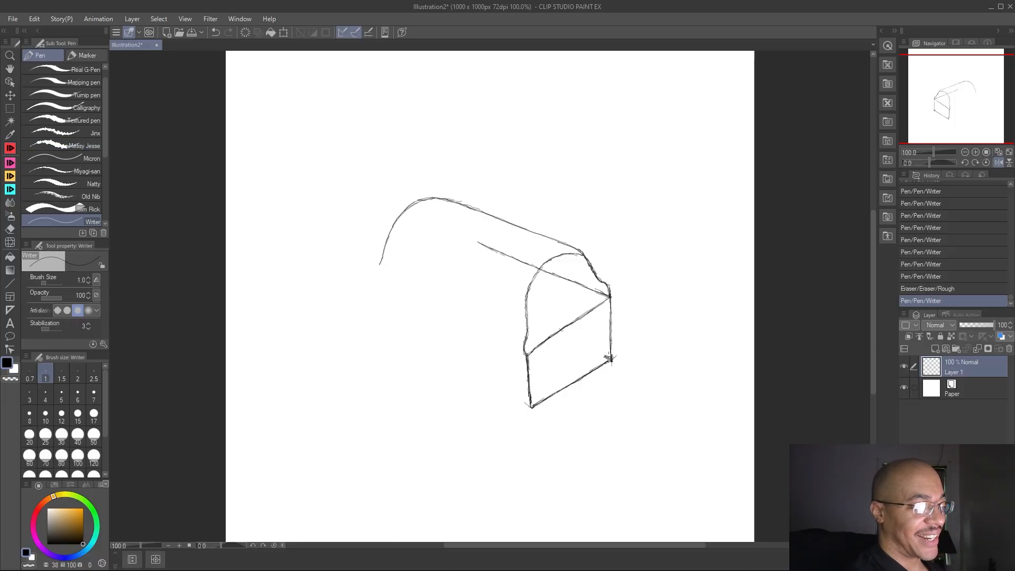
{"action": "left_click_drag", "start_coordinate": [610, 359], "coordinate": [600, 355]}
{"action": "mouse_move", "coordinate": [611, 360]}
{"action": "left_mouse_down"}
{"action": "mouse_move", "coordinate": [536, 327]}
{"action": "mouse_move", "coordinate": [555, 334]}
{"action": "mouse_move", "coordinate": [527, 325]}
{"action": "left_mouse_up"}
{"action": "left_click_drag", "start_coordinate": [535, 329], "coordinate": [498, 313]}
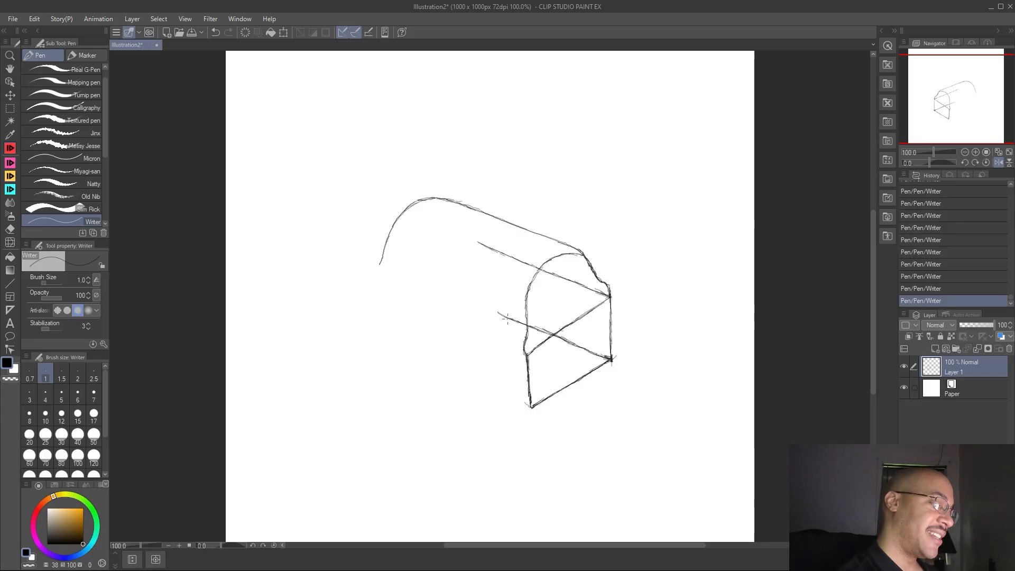
{"action": "mouse_move", "coordinate": [496, 314]}
{"action": "left_mouse_down"}
{"action": "mouse_move", "coordinate": [469, 300]}
{"action": "mouse_move", "coordinate": [504, 315]}
{"action": "mouse_move", "coordinate": [456, 294]}
{"action": "left_mouse_up"}
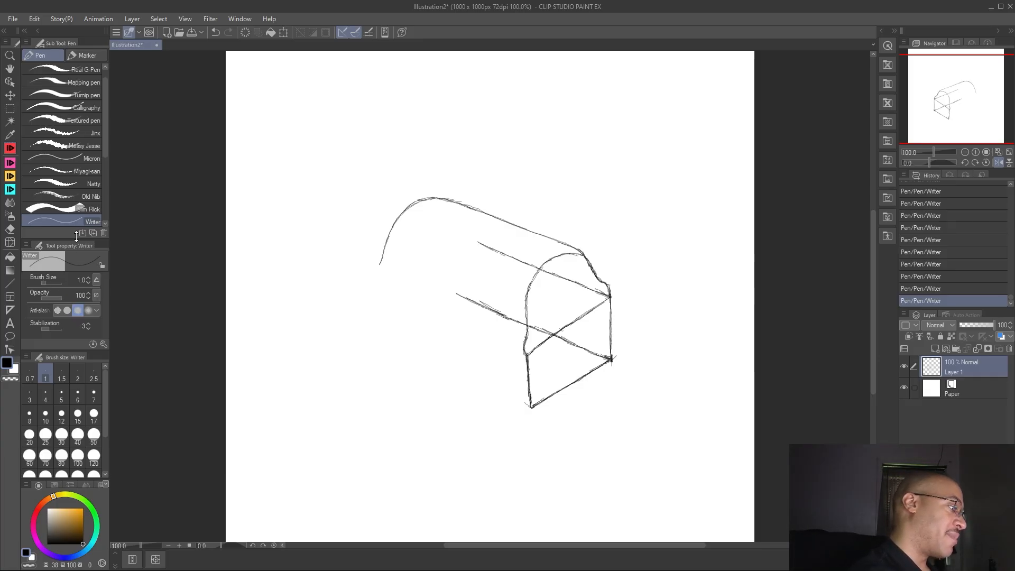
Erase the stray strokes along the lower receding line with the Rough eraser, and redraw and lengthen the line with the Writer pen
{"action": "left_click", "coordinate": [10, 229]}
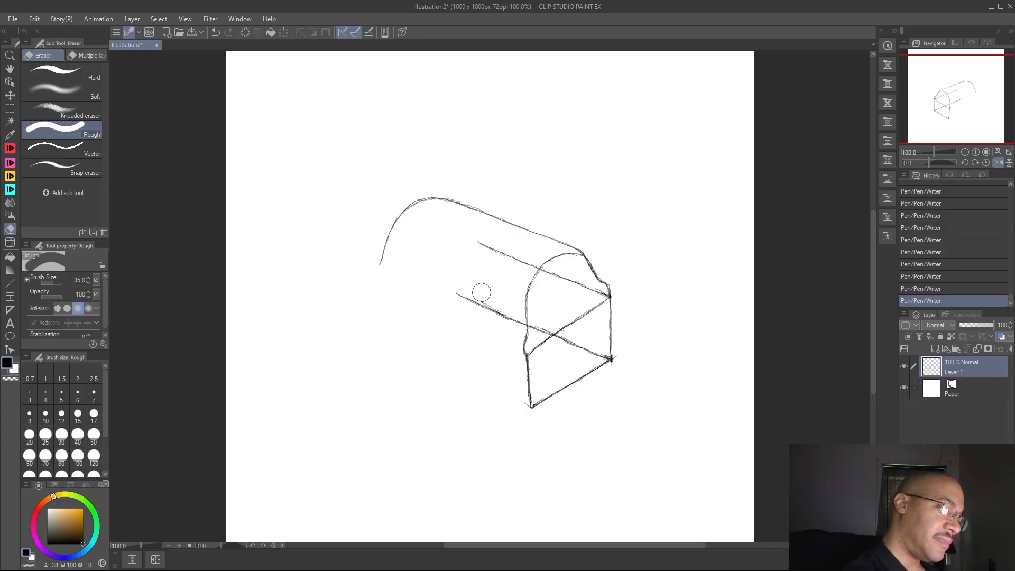
{"action": "left_click", "coordinate": [500, 303]}
{"action": "mouse_move", "coordinate": [626, 365]}
{"action": "left_mouse_down"}
{"action": "mouse_move", "coordinate": [624, 356]}
{"action": "mouse_move", "coordinate": [614, 361]}
{"action": "left_mouse_up"}
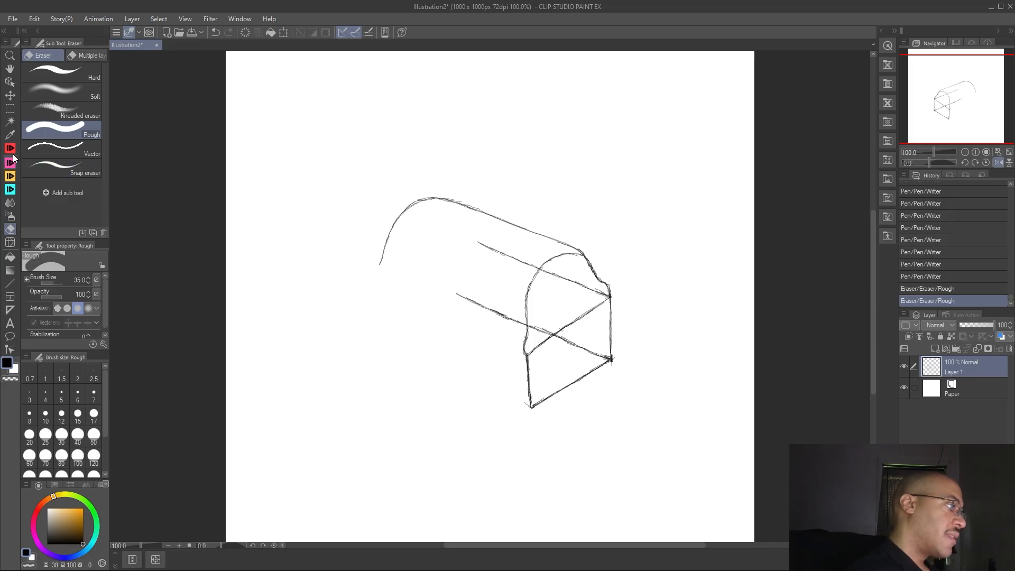
{"action": "key", "text": "p"}
{"action": "mouse_move", "coordinate": [468, 298]}
{"action": "left_mouse_down"}
{"action": "mouse_move", "coordinate": [444, 286]}
{"action": "mouse_move", "coordinate": [555, 334]}
{"action": "left_mouse_up"}
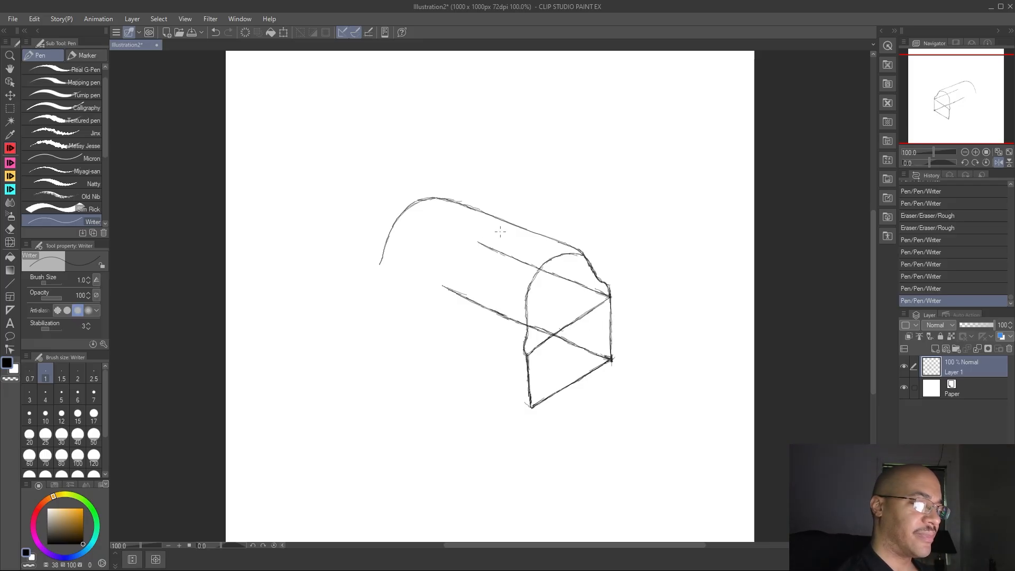
{"action": "left_click_drag", "start_coordinate": [450, 289], "coordinate": [441, 280]}
Sketch the arch's far end with a bent edge and short vertical side, and a long bottom edge receding from the end panel's lowest corner
{"action": "left_click_drag", "start_coordinate": [526, 405], "coordinate": [524, 404]}
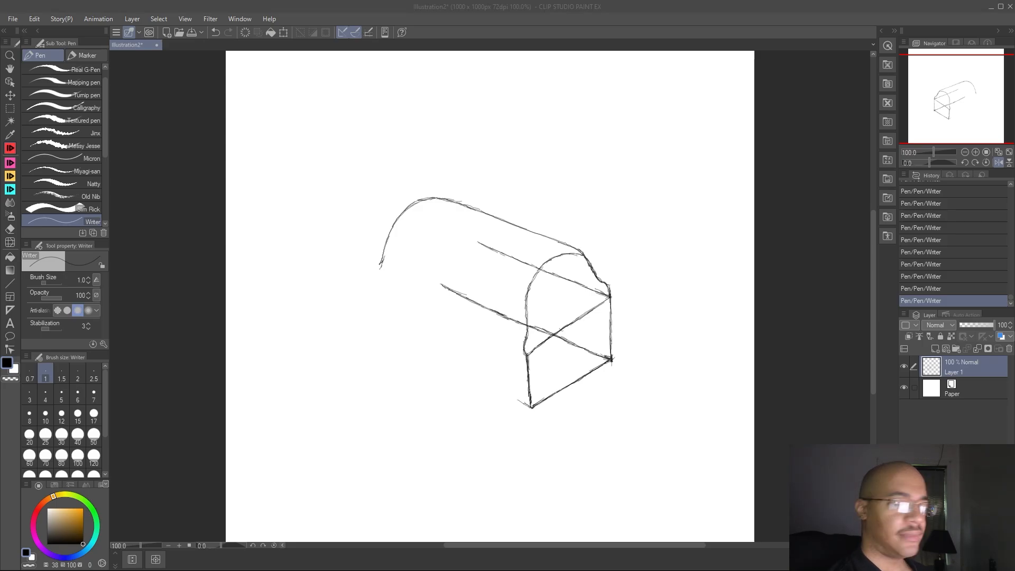
{"action": "left_click", "coordinate": [382, 259]}
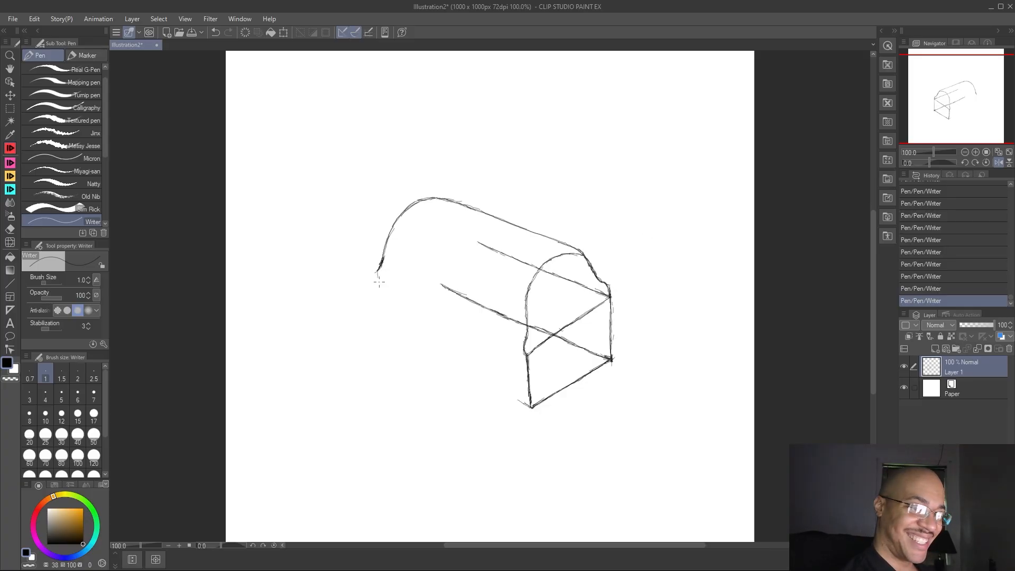
{"action": "left_click_drag", "start_coordinate": [378, 276], "coordinate": [386, 309]}
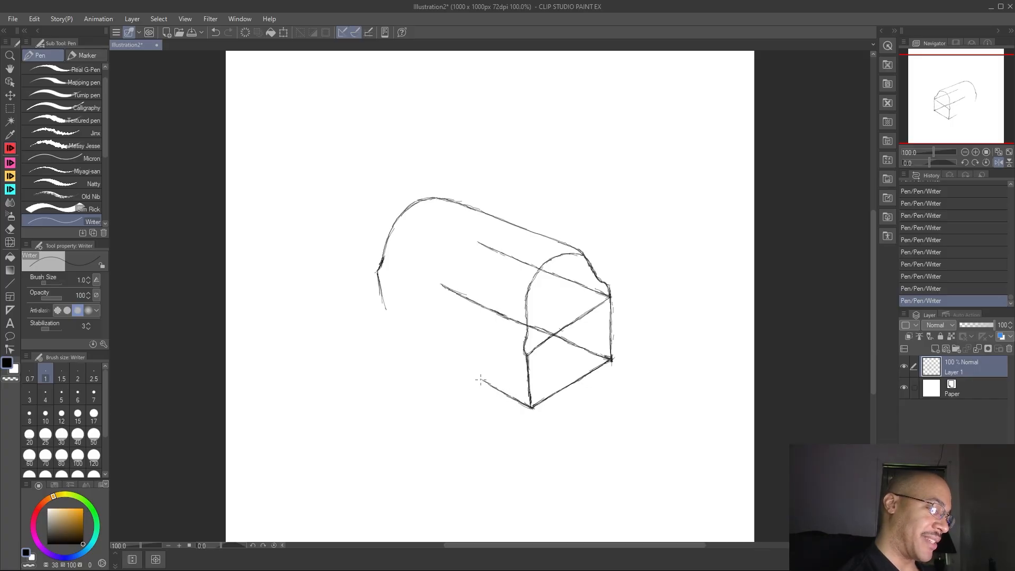
{"action": "left_click_drag", "start_coordinate": [469, 371], "coordinate": [456, 365]}
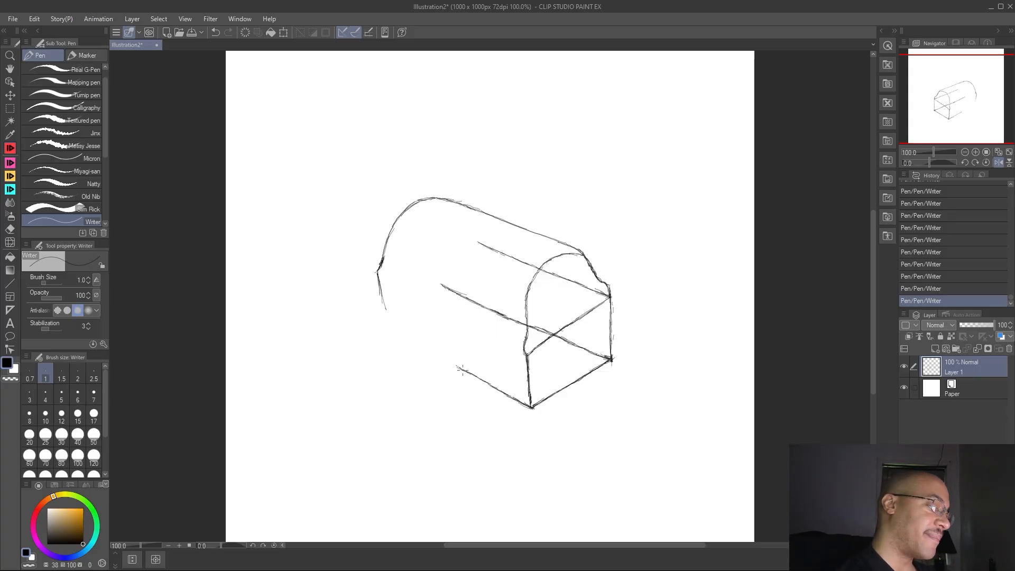
{"action": "left_click_drag", "start_coordinate": [462, 370], "coordinate": [392, 323]}
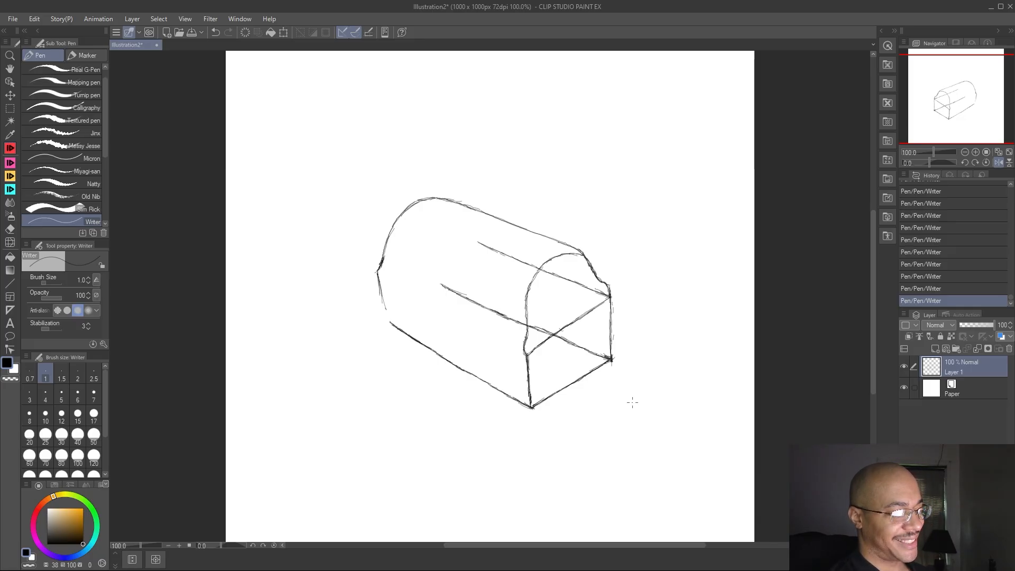
Erase the far vertical side, the lower part of the far arch and the stray marks around its top with the Rough eraser
{"action": "left_click", "coordinate": [10, 229]}
{"action": "mouse_move", "coordinate": [382, 276]}
{"action": "left_mouse_down"}
{"action": "mouse_move", "coordinate": [380, 303]}
{"action": "mouse_move", "coordinate": [376, 275]}
{"action": "mouse_move", "coordinate": [395, 226]}
{"action": "left_mouse_up"}
{"action": "mouse_move", "coordinate": [431, 194]}
{"action": "left_mouse_down"}
{"action": "mouse_move", "coordinate": [410, 189]}
{"action": "mouse_move", "coordinate": [442, 175]}
{"action": "left_mouse_up"}
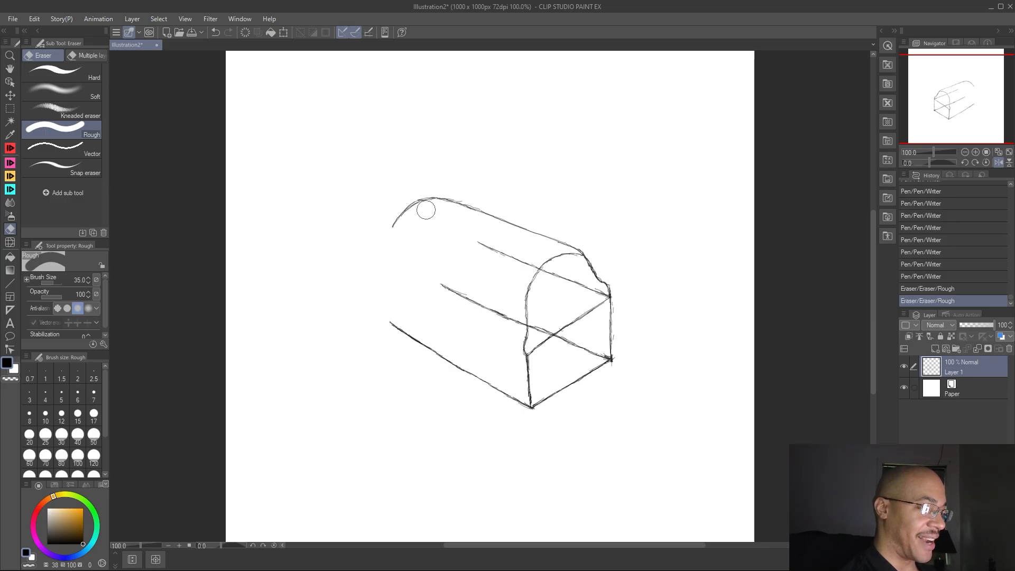
{"action": "mouse_move", "coordinate": [425, 210]}
{"action": "left_mouse_down"}
{"action": "mouse_move", "coordinate": [412, 189]}
{"action": "mouse_move", "coordinate": [400, 198]}
{"action": "left_mouse_up"}
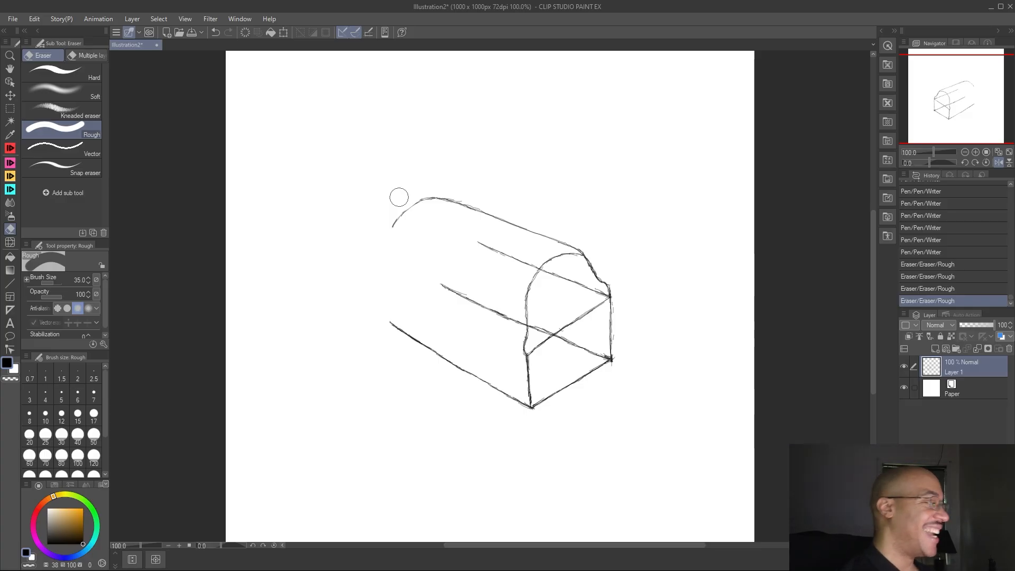
Sketch a steeper receding line from the end panel's lower right corner with the Writer pen, ending above the earlier one
{"action": "key", "text": "p"}
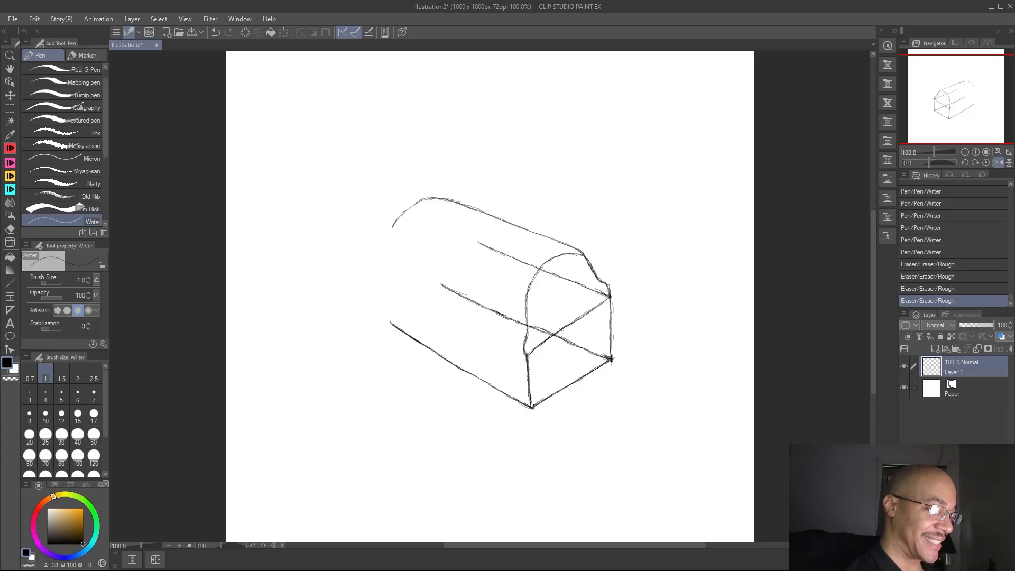
{"action": "left_click_drag", "start_coordinate": [576, 345], "coordinate": [592, 351]}
{"action": "mouse_move", "coordinate": [556, 335]}
{"action": "left_mouse_down"}
{"action": "mouse_move", "coordinate": [577, 346]}
{"action": "mouse_move", "coordinate": [543, 327]}
{"action": "left_mouse_up"}
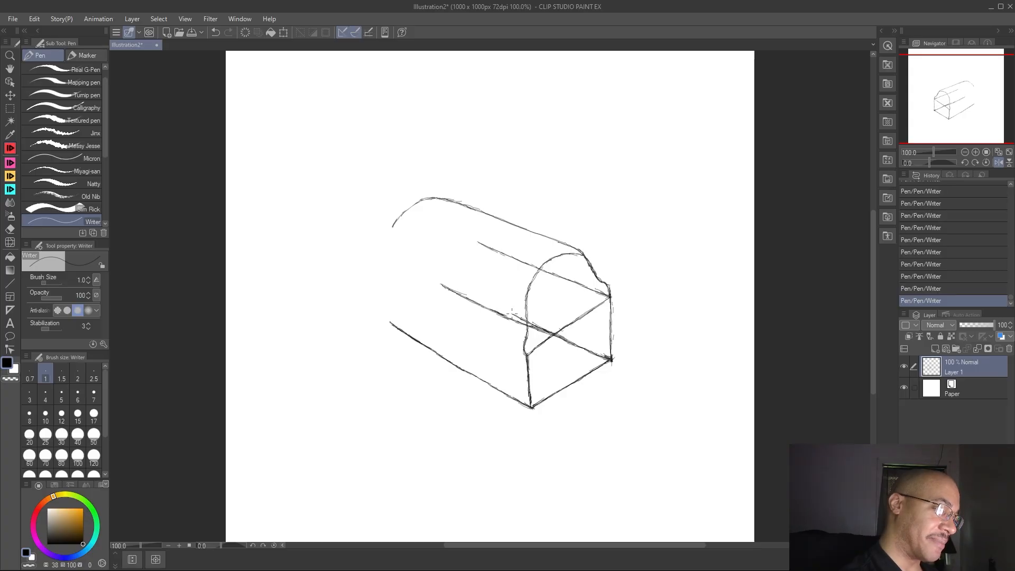
{"action": "mouse_move", "coordinate": [492, 300]}
{"action": "left_mouse_down"}
{"action": "mouse_move", "coordinate": [512, 311]}
{"action": "mouse_move", "coordinate": [448, 275]}
{"action": "mouse_move", "coordinate": [464, 285]}
{"action": "mouse_move", "coordinate": [442, 268]}
{"action": "left_mouse_up"}
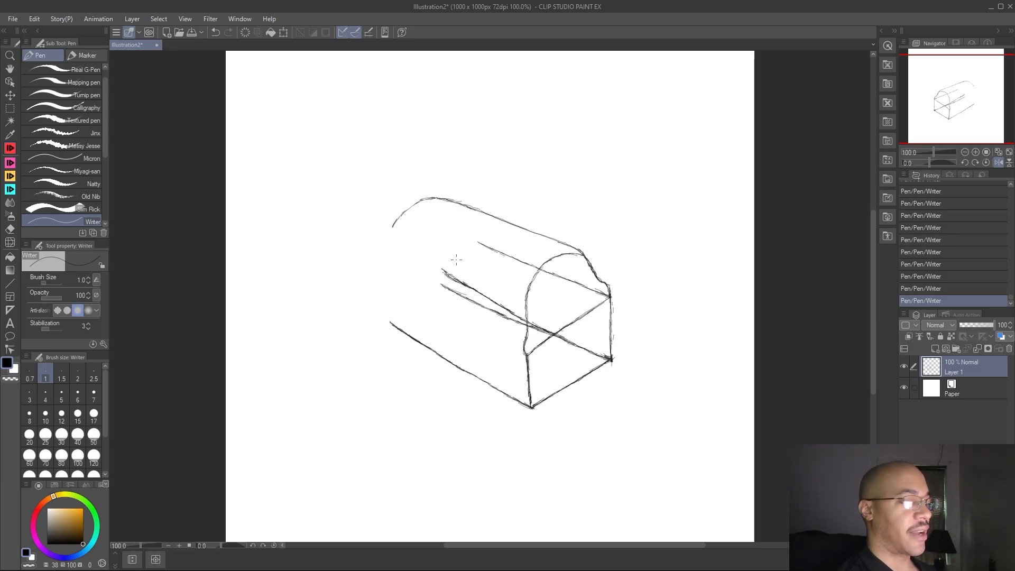
Erase the old shallower receding line and clean up the rough edges of the new one with the Rough eraser
{"action": "left_click", "coordinate": [9, 229]}
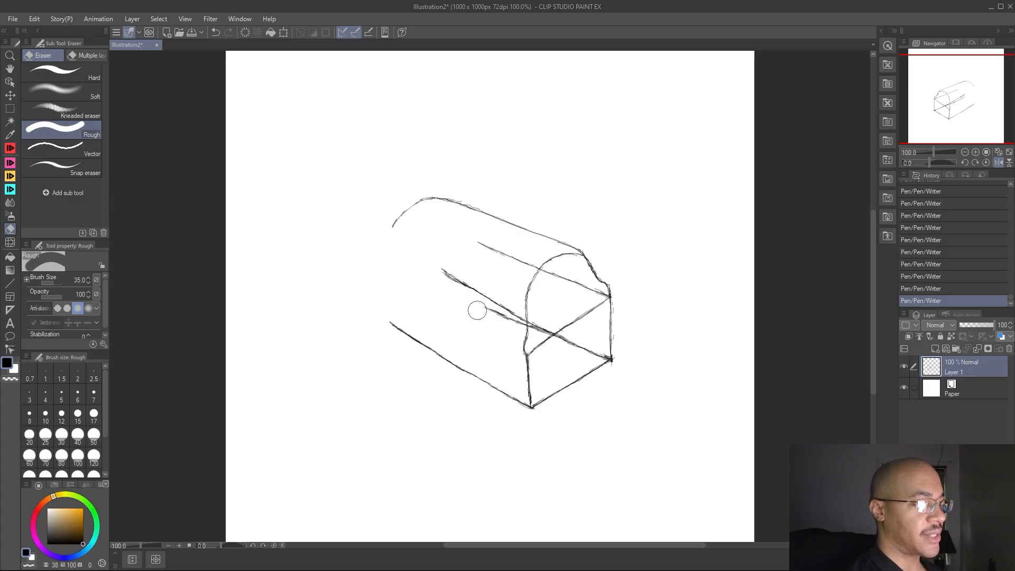
{"action": "mouse_move", "coordinate": [513, 327]}
{"action": "left_mouse_down"}
{"action": "mouse_move", "coordinate": [509, 335]}
{"action": "mouse_move", "coordinate": [533, 338]}
{"action": "left_mouse_up"}
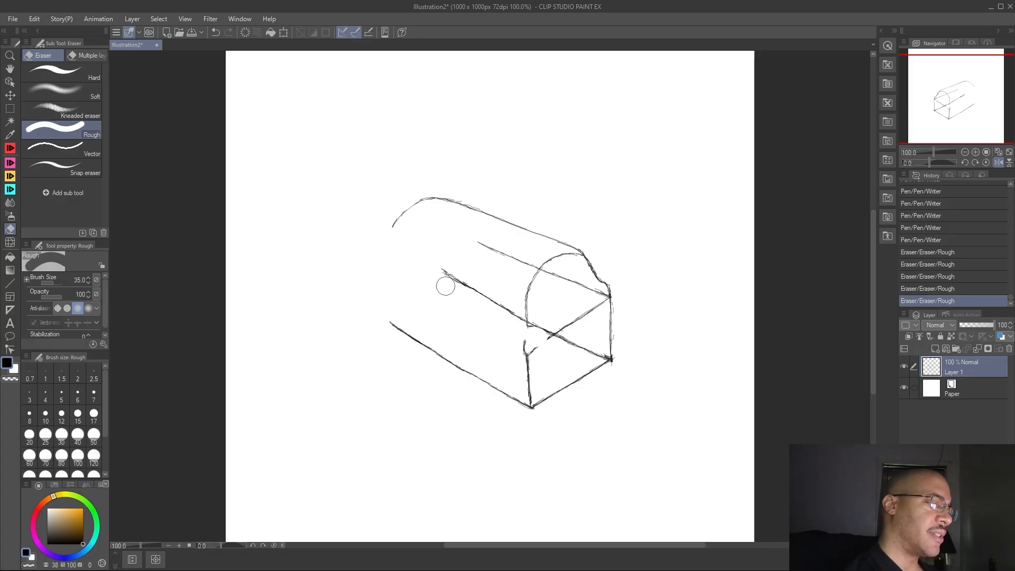
{"action": "mouse_move", "coordinate": [450, 288]}
{"action": "left_mouse_down"}
{"action": "mouse_move", "coordinate": [486, 276]}
{"action": "mouse_move", "coordinate": [475, 267]}
{"action": "mouse_move", "coordinate": [440, 282]}
{"action": "mouse_move", "coordinate": [460, 292]}
{"action": "left_mouse_up"}
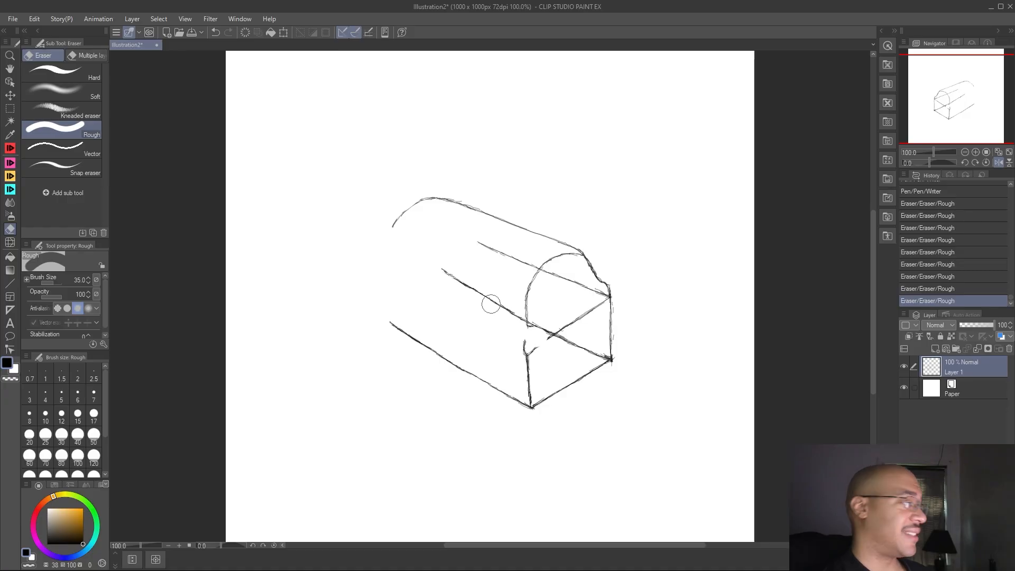
Draw a Straight line from the end panel's lower right corner to the base's far corner, and erase the sketched line beneath it
{"action": "key", "text": "u"}
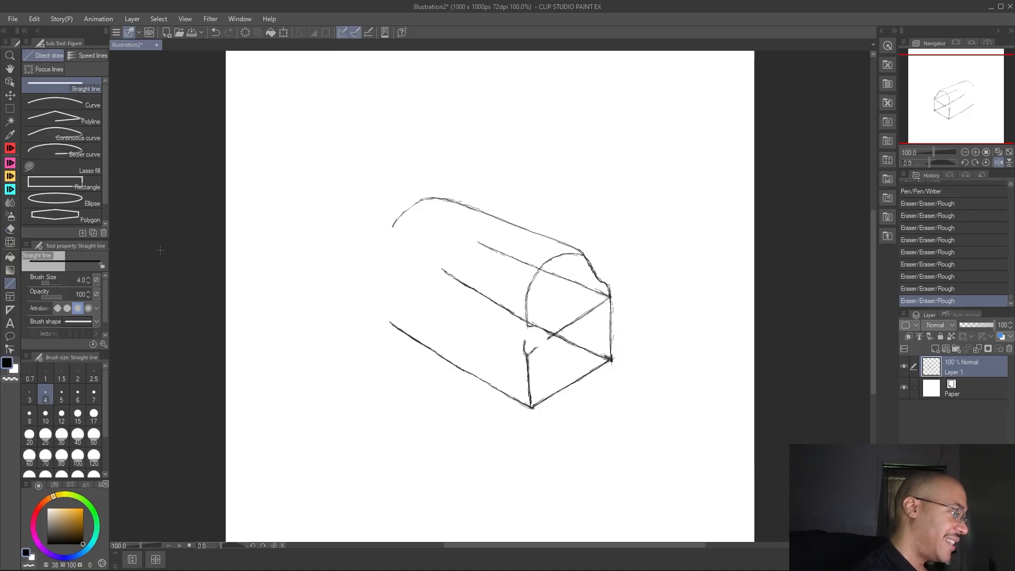
{"action": "mouse_move", "coordinate": [612, 360]}
{"action": "left_mouse_down"}
{"action": "mouse_move", "coordinate": [414, 255]}
{"action": "mouse_move", "coordinate": [432, 265]}
{"action": "left_mouse_up"}
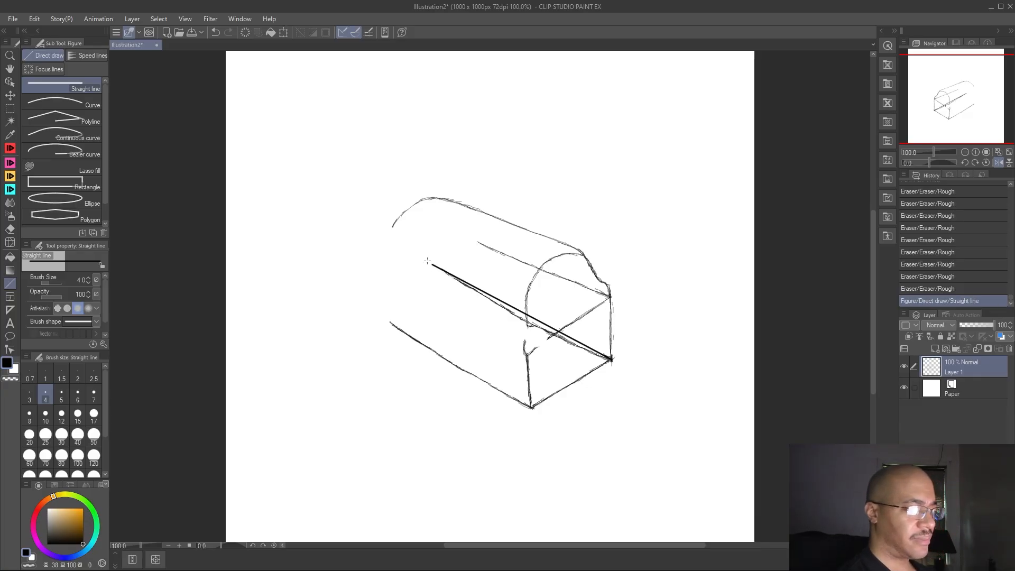
{"action": "left_click", "coordinate": [10, 229]}
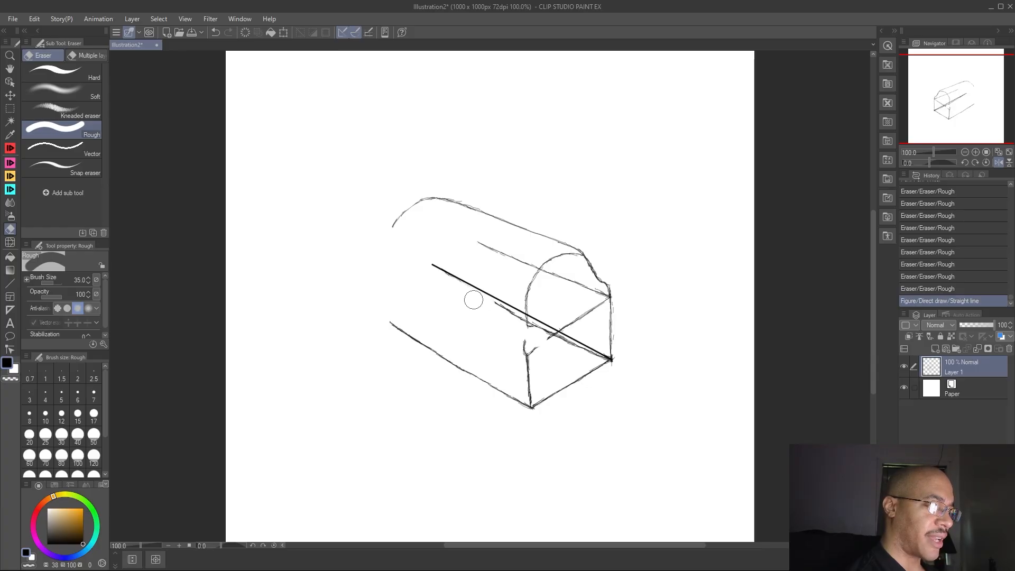
{"action": "left_click_drag", "start_coordinate": [445, 284], "coordinate": [547, 341]}
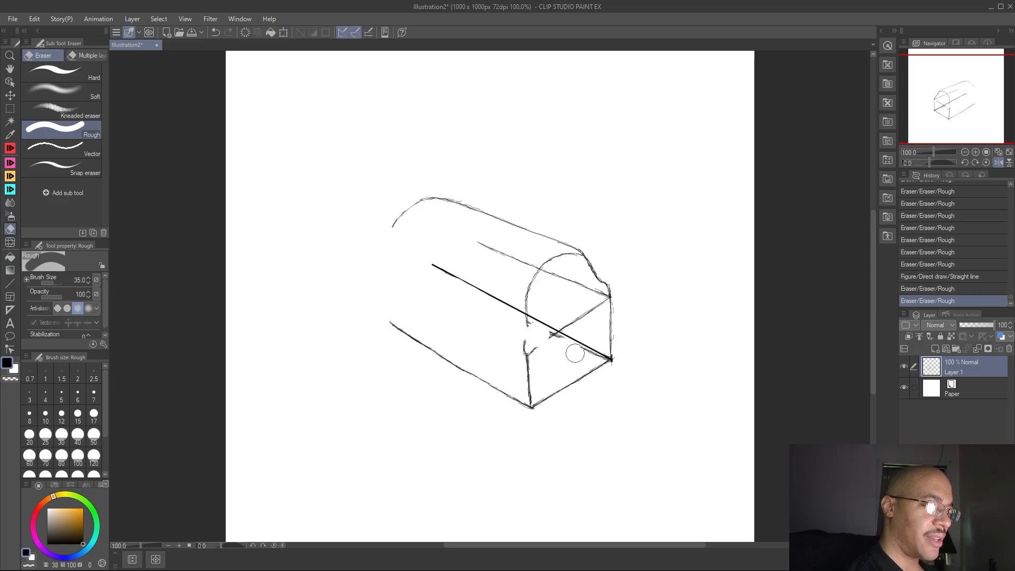
{"action": "mouse_move", "coordinate": [556, 340]}
{"action": "left_mouse_down"}
{"action": "mouse_move", "coordinate": [579, 328]}
{"action": "mouse_move", "coordinate": [542, 336]}
{"action": "mouse_move", "coordinate": [553, 346]}
{"action": "mouse_move", "coordinate": [544, 344]}
{"action": "left_mouse_up"}
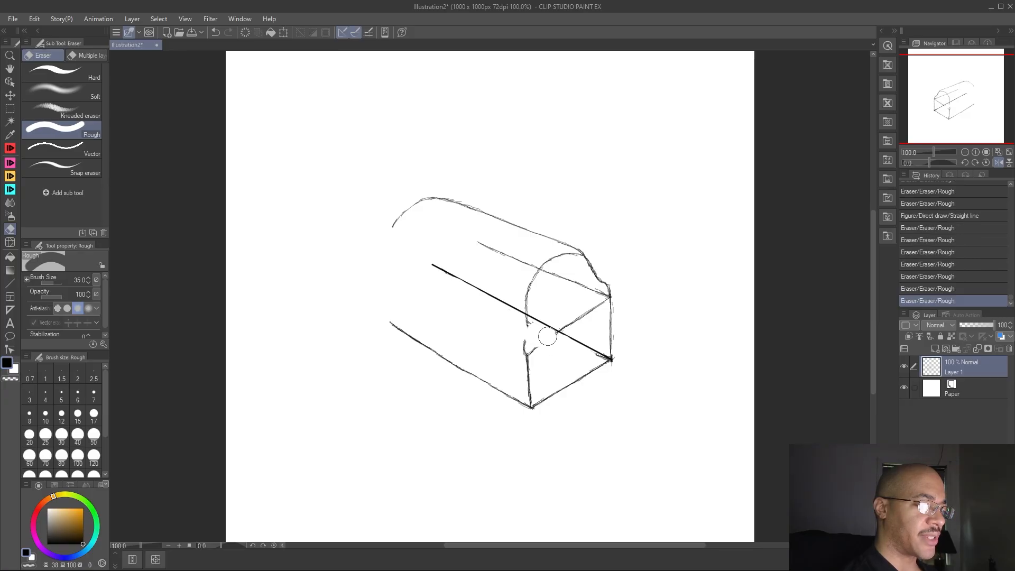
Draw the base's short near edge past the end panel's lowest corner and a long front edge receding from it, using Straight line
{"action": "left_click", "coordinate": [10, 149]}
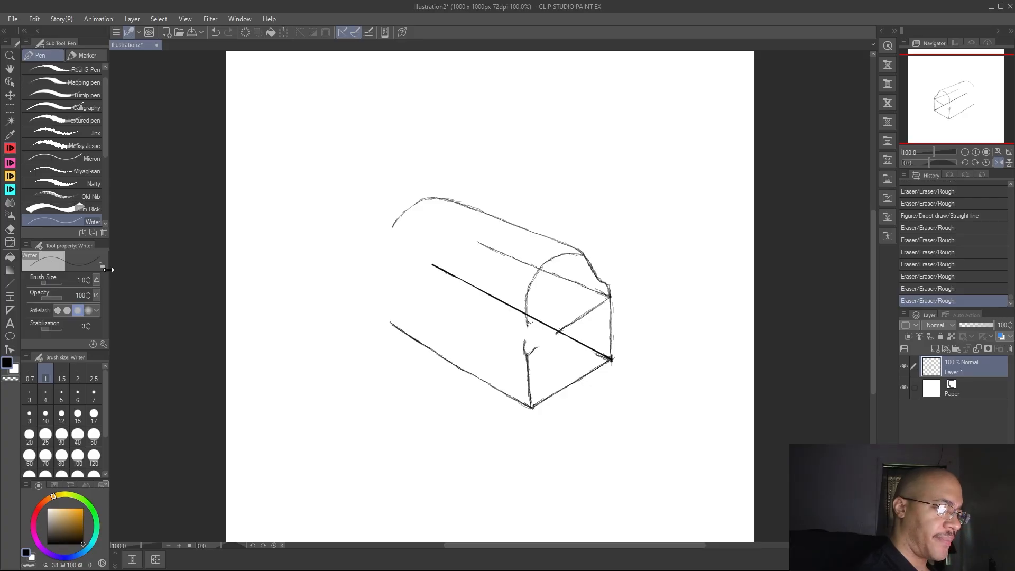
{"action": "left_click", "coordinate": [13, 231]}
{"action": "left_click", "coordinate": [11, 285]}
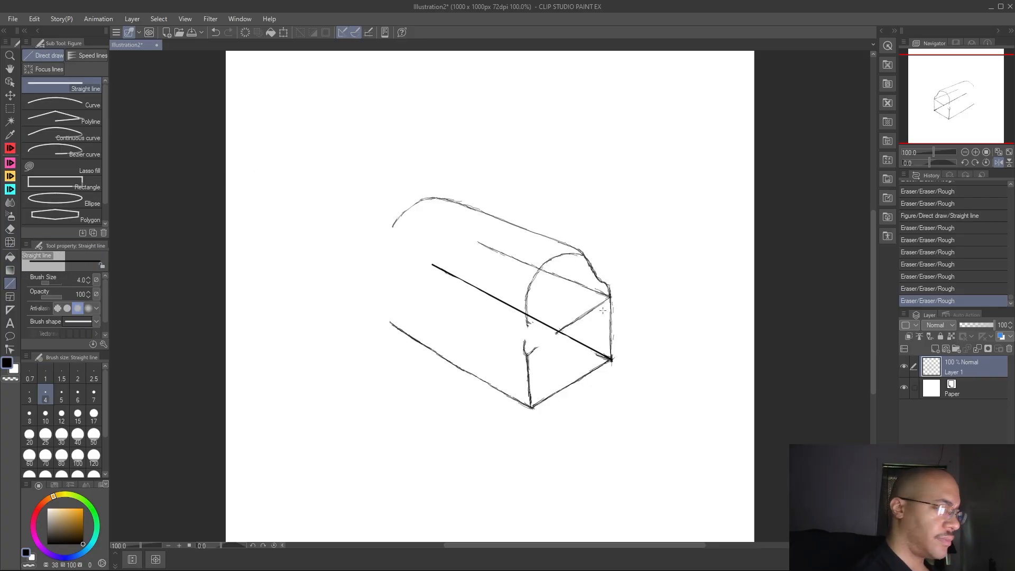
{"action": "left_click_drag", "start_coordinate": [613, 361], "coordinate": [535, 411]}
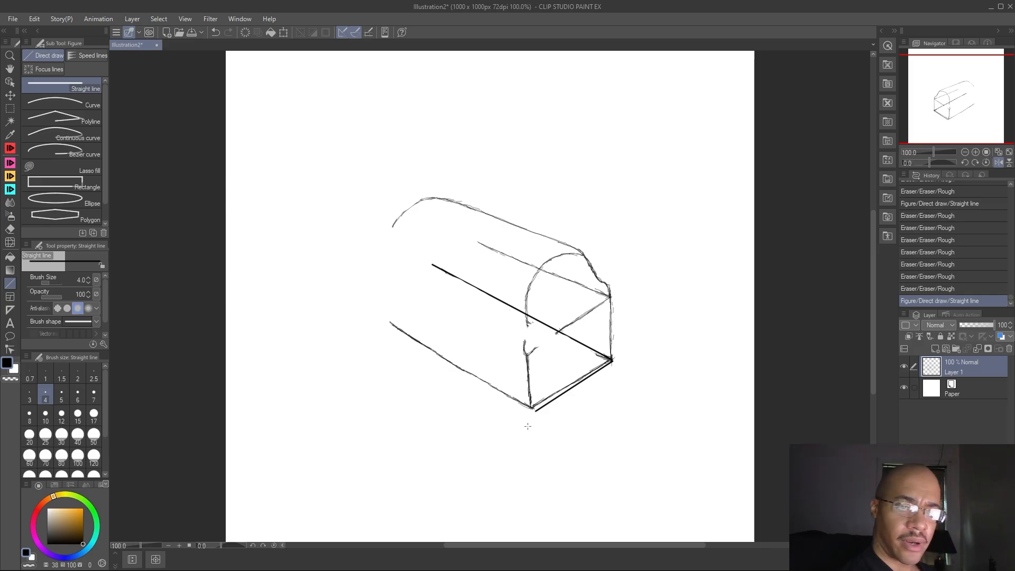
{"action": "key", "text": "ctrl+z"}
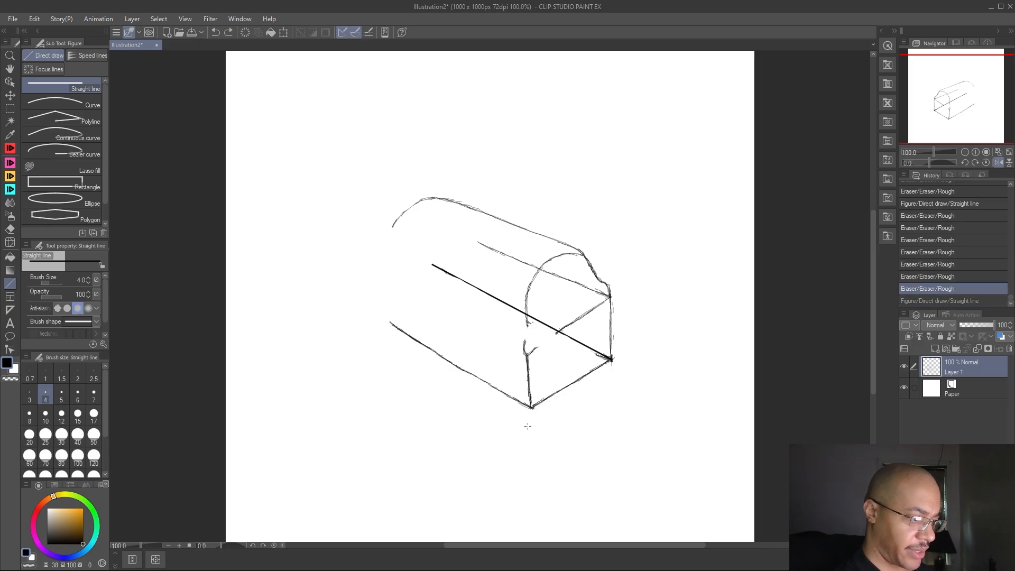
{"action": "mouse_move", "coordinate": [568, 388]}
{"action": "left_mouse_down"}
{"action": "mouse_move", "coordinate": [505, 423]}
{"action": "mouse_move", "coordinate": [333, 288]}
{"action": "mouse_move", "coordinate": [351, 294]}
{"action": "mouse_move", "coordinate": [355, 317]}
{"action": "mouse_move", "coordinate": [339, 306]}
{"action": "left_mouse_up"}
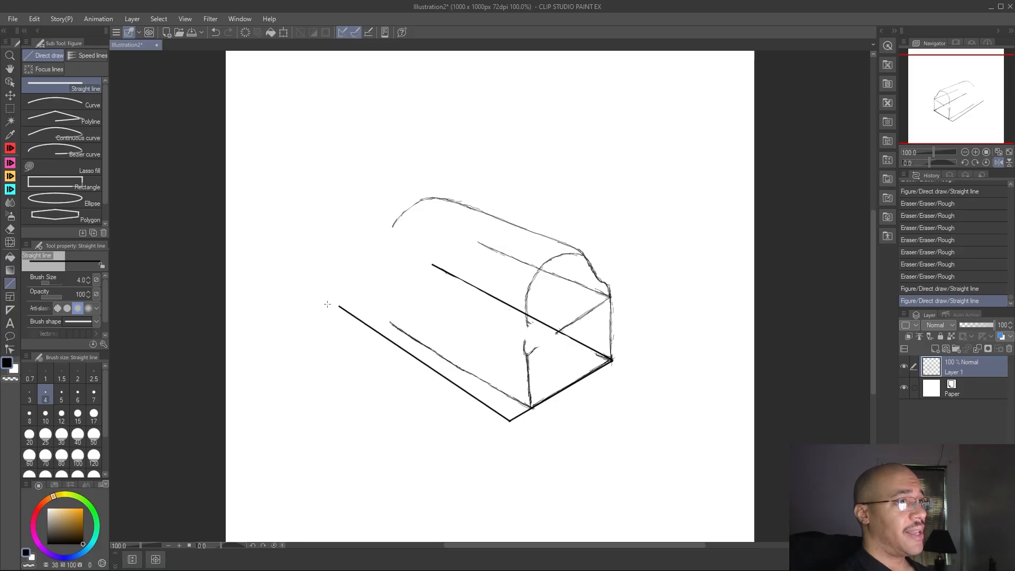
Close the far end of the base with a straight edge joining the ends of its two long sides
{"action": "left_click_drag", "start_coordinate": [432, 266], "coordinate": [351, 313]}
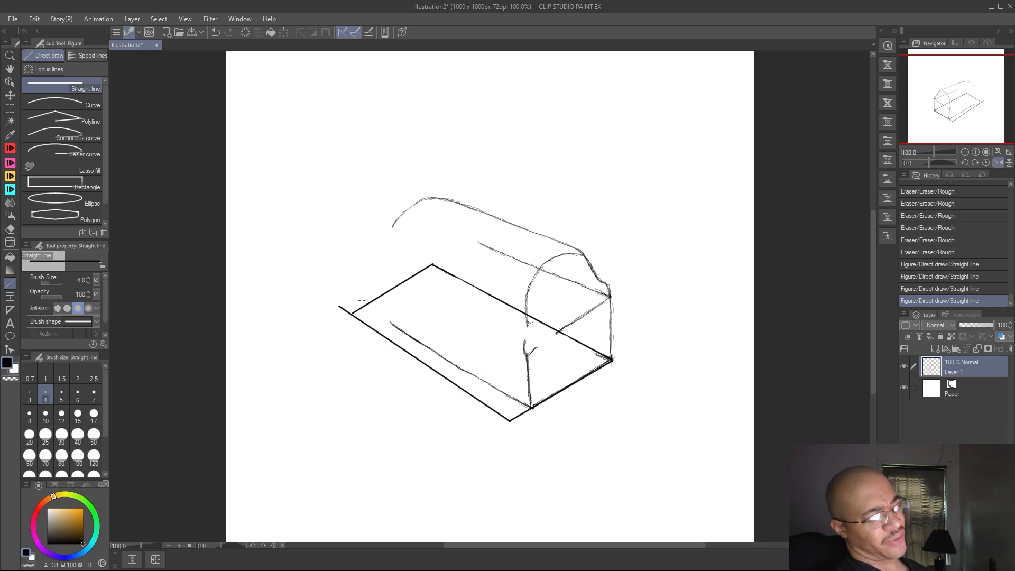
{"action": "key", "text": "ctrl+z"}
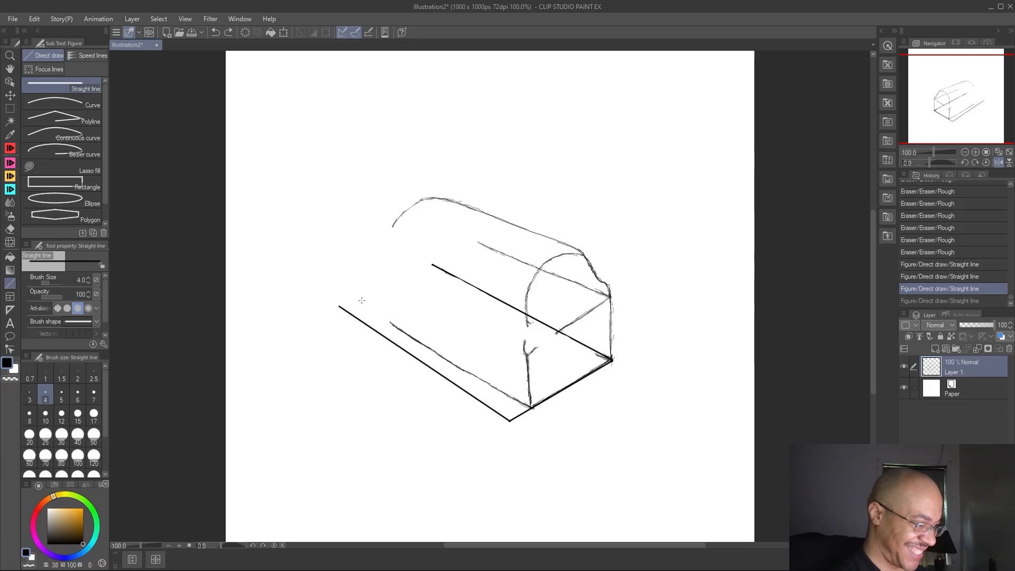
{"action": "left_click_drag", "start_coordinate": [432, 264], "coordinate": [339, 307]}
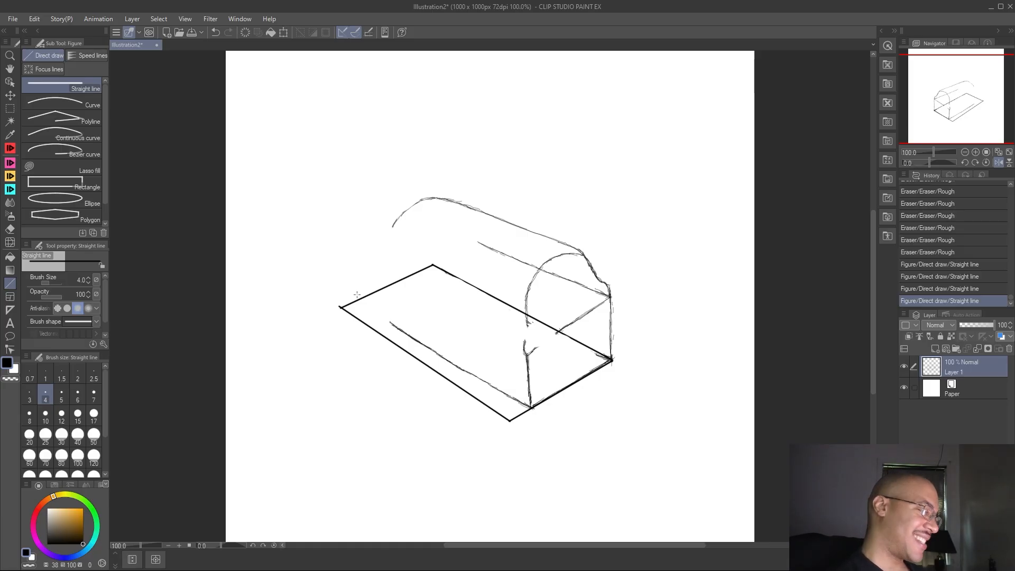
Erase the whole freehand arched box sketch with the Rough eraser, leaving only the straight-edged base
{"action": "left_click", "coordinate": [11, 149]}
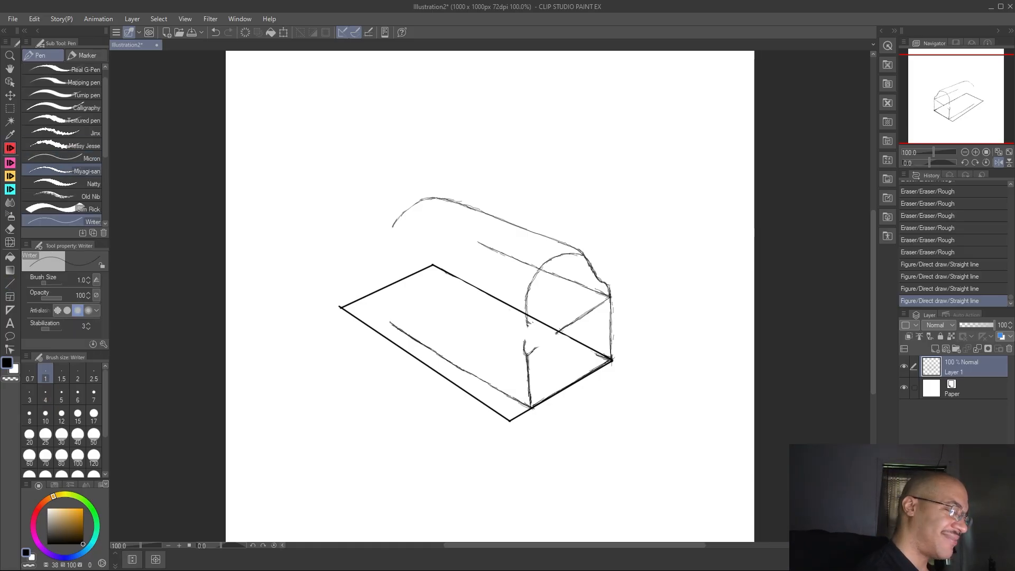
{"action": "key", "text": "e"}
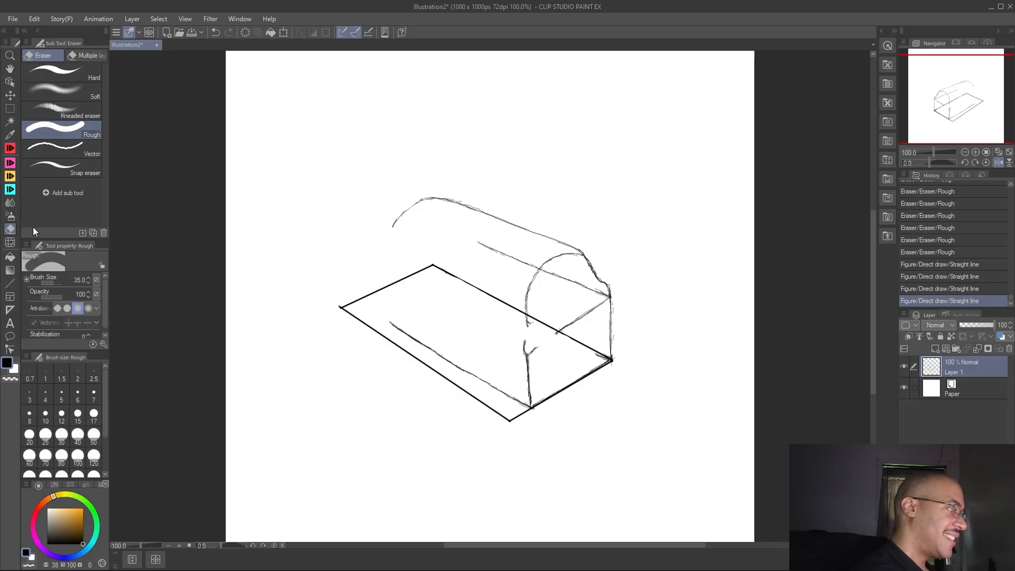
{"action": "left_click_drag", "start_coordinate": [389, 323], "coordinate": [530, 406]}
{"action": "mouse_move", "coordinate": [523, 371]}
{"action": "left_mouse_down"}
{"action": "mouse_move", "coordinate": [532, 283]}
{"action": "mouse_move", "coordinate": [533, 304]}
{"action": "mouse_move", "coordinate": [575, 262]}
{"action": "mouse_move", "coordinate": [531, 263]}
{"action": "mouse_move", "coordinate": [489, 245]}
{"action": "mouse_move", "coordinate": [604, 290]}
{"action": "mouse_move", "coordinate": [576, 246]}
{"action": "mouse_move", "coordinate": [593, 265]}
{"action": "mouse_move", "coordinate": [521, 223]}
{"action": "mouse_move", "coordinate": [572, 248]}
{"action": "mouse_move", "coordinate": [477, 208]}
{"action": "mouse_move", "coordinate": [419, 197]}
{"action": "mouse_move", "coordinate": [388, 231]}
{"action": "mouse_move", "coordinate": [465, 193]}
{"action": "mouse_move", "coordinate": [626, 290]}
{"action": "mouse_move", "coordinate": [564, 324]}
{"action": "left_mouse_up"}
{"action": "mouse_move", "coordinate": [630, 292]}
{"action": "left_mouse_down"}
{"action": "mouse_move", "coordinate": [622, 333]}
{"action": "mouse_move", "coordinate": [608, 318]}
{"action": "mouse_move", "coordinate": [621, 352]}
{"action": "mouse_move", "coordinate": [615, 377]}
{"action": "mouse_move", "coordinate": [645, 358]}
{"action": "left_mouse_up"}
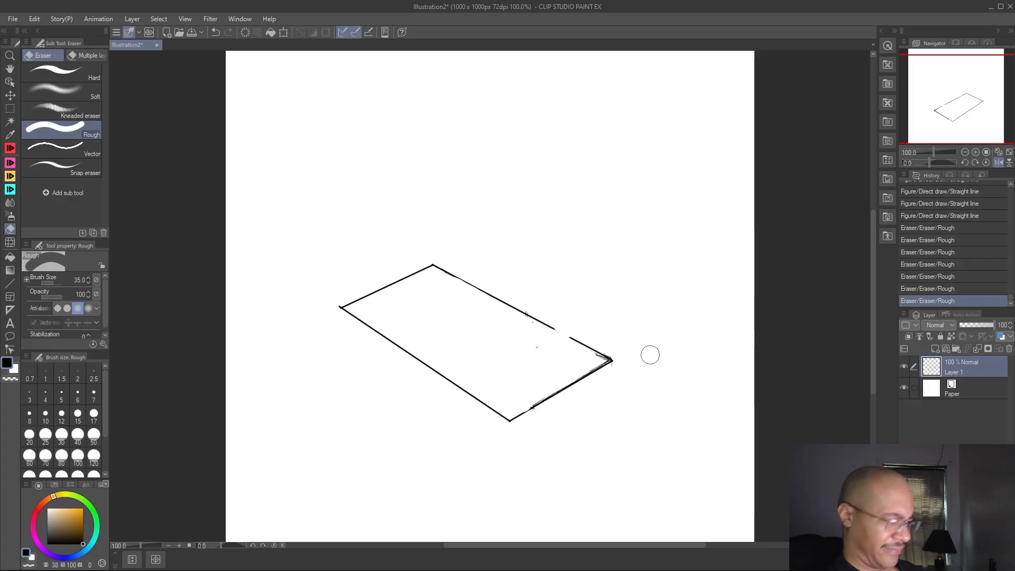
Erase the base's far edge, redraw it as a straight line at a shallower angle, and extend the long front edge to meet it
{"action": "mouse_move", "coordinate": [399, 287]}
{"action": "left_mouse_down"}
{"action": "mouse_move", "coordinate": [423, 273]}
{"action": "mouse_move", "coordinate": [343, 305]}
{"action": "left_mouse_up"}
{"action": "left_click", "coordinate": [10, 283]}
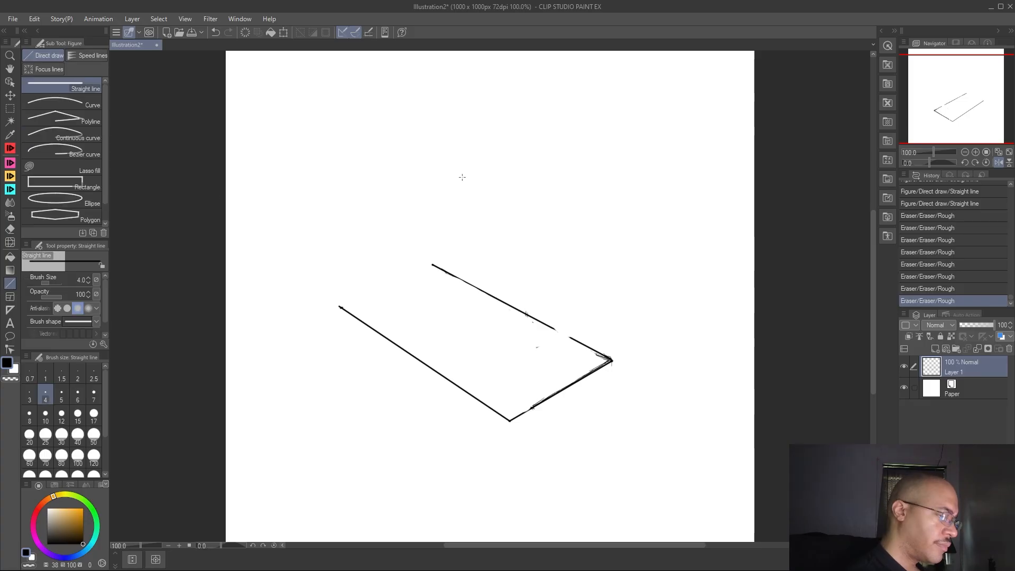
{"action": "left_click_drag", "start_coordinate": [433, 264], "coordinate": [334, 301]}
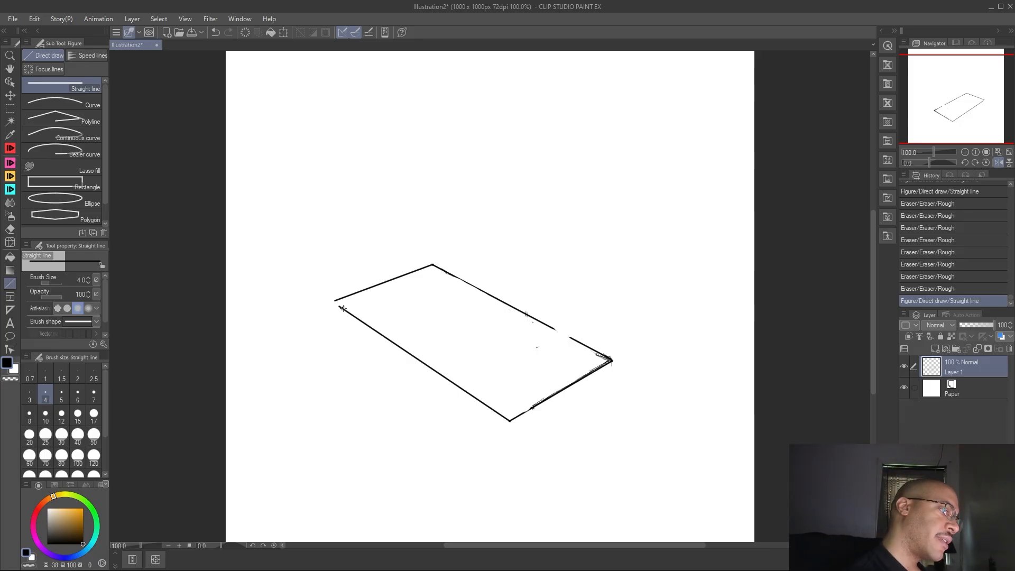
{"action": "left_click_drag", "start_coordinate": [343, 307], "coordinate": [335, 302]}
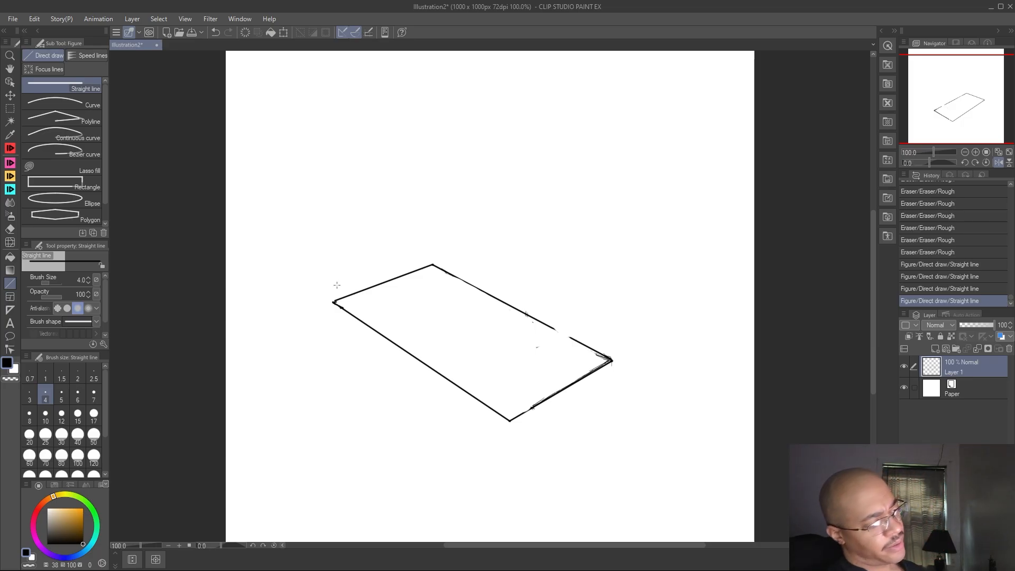
Draw a vertical edge rising from the base's rear corner with Straight line, redoing it once to get it upright
{"action": "key", "text": "ctrl+minus"}
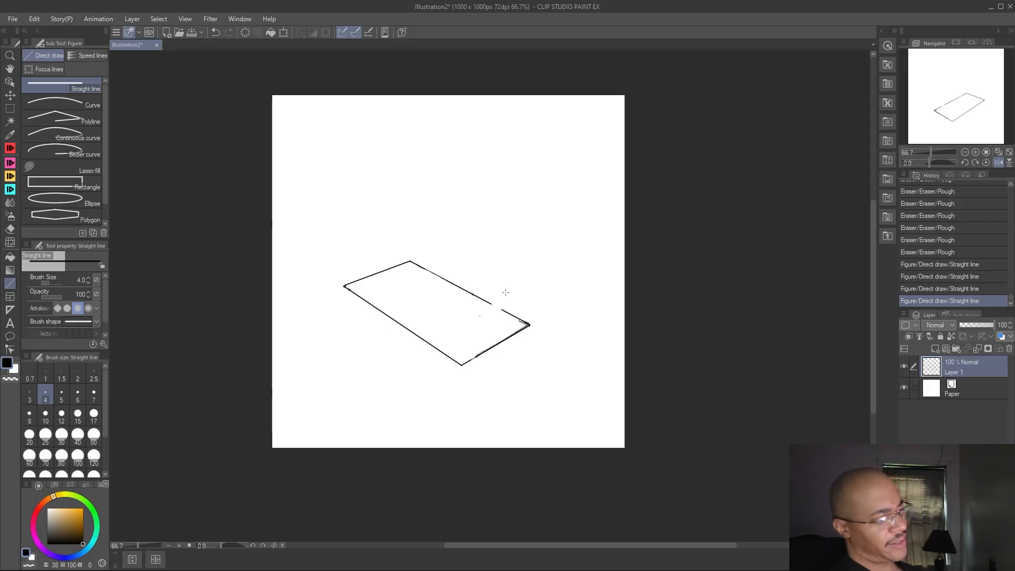
{"action": "key", "text": "e"}
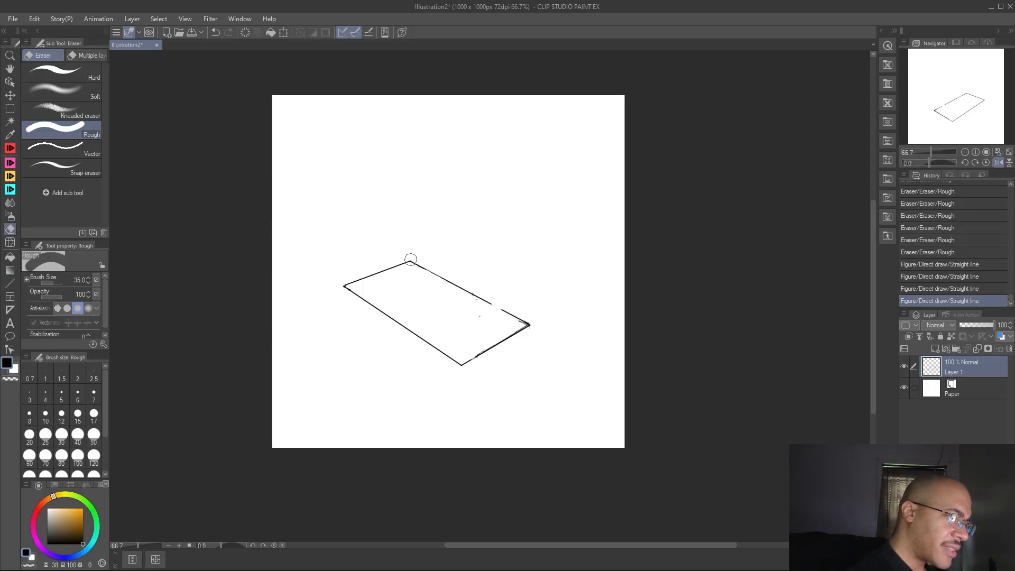
{"action": "left_click", "coordinate": [10, 283]}
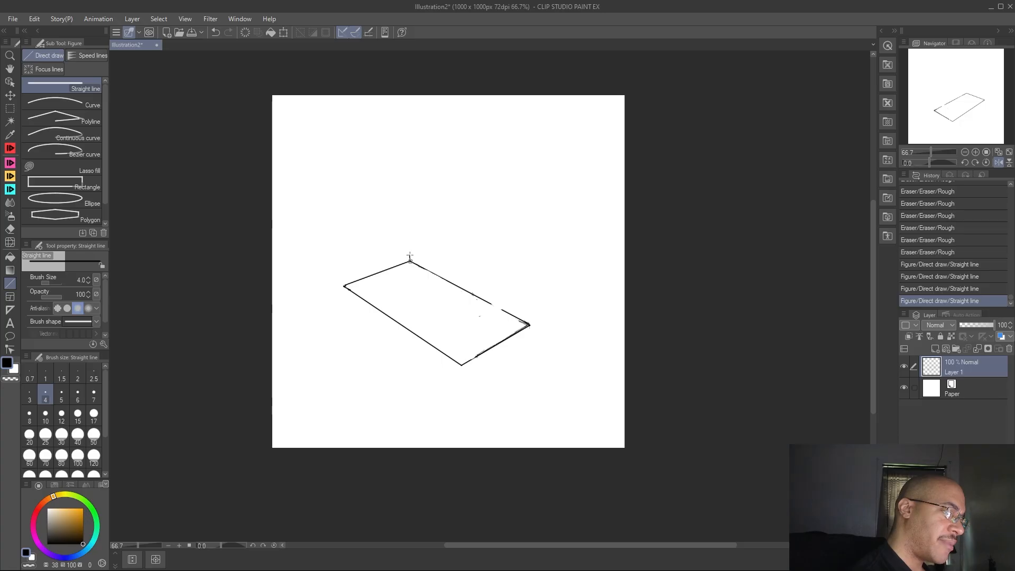
{"action": "left_click_drag", "start_coordinate": [407, 230], "coordinate": [408, 221]}
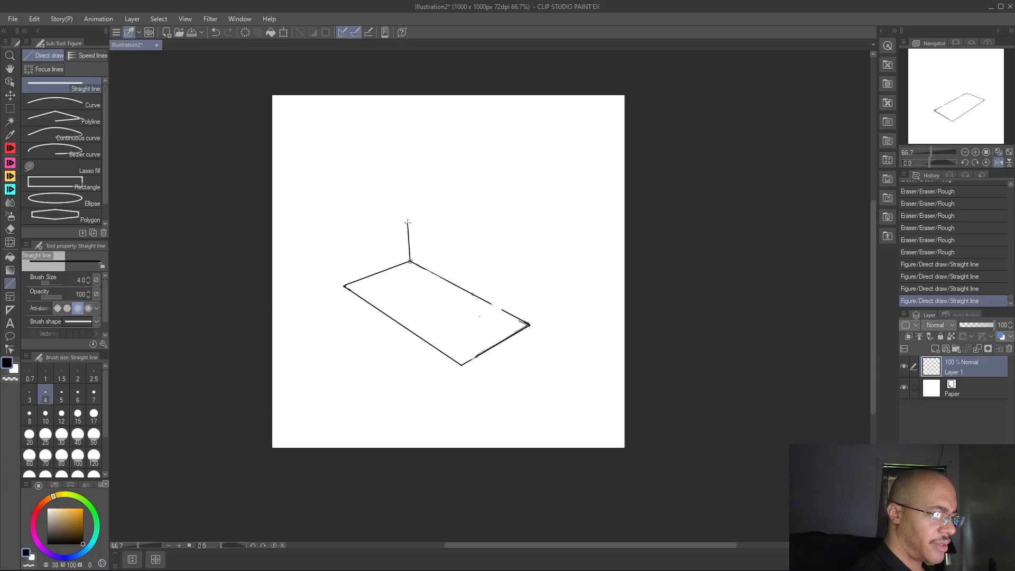
{"action": "left_click_drag", "start_coordinate": [409, 222], "coordinate": [409, 223]}
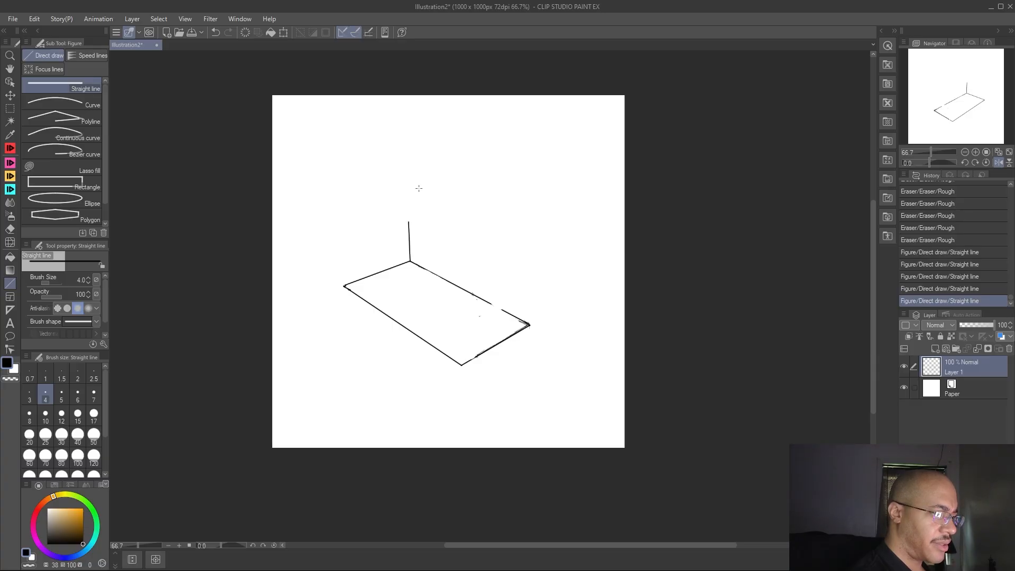
{"action": "key", "text": "ctrl+z"}
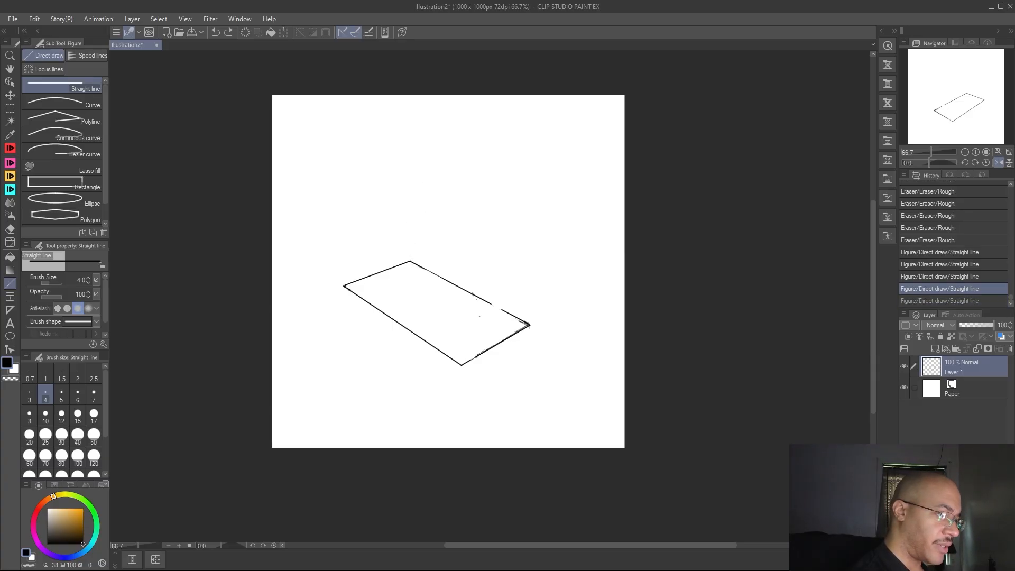
{"action": "mouse_move", "coordinate": [408, 229]}
{"action": "left_mouse_down"}
{"action": "mouse_move", "coordinate": [411, 201]}
{"action": "mouse_move", "coordinate": [410, 210]}
{"action": "left_mouse_up"}
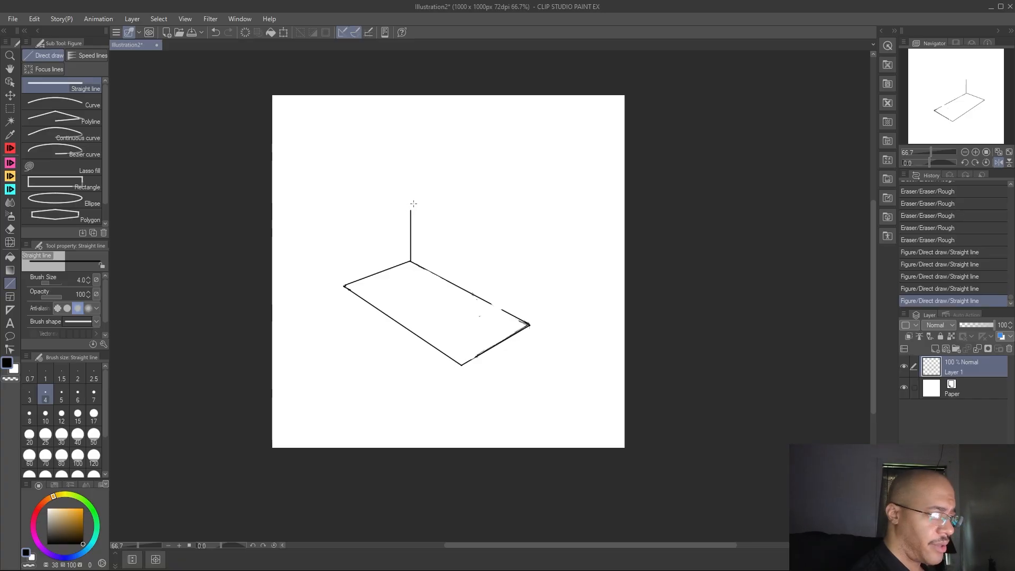
Draw straight upright edges rising from the base's other three corners
{"action": "left_click_drag", "start_coordinate": [528, 283], "coordinate": [532, 269]}
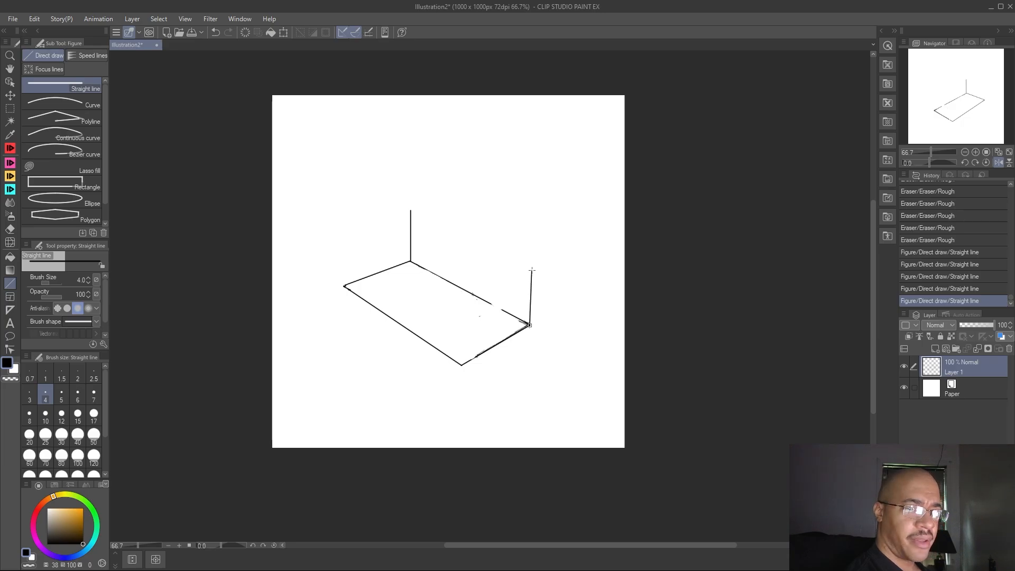
{"action": "left_click_drag", "start_coordinate": [531, 270], "coordinate": [532, 271]}
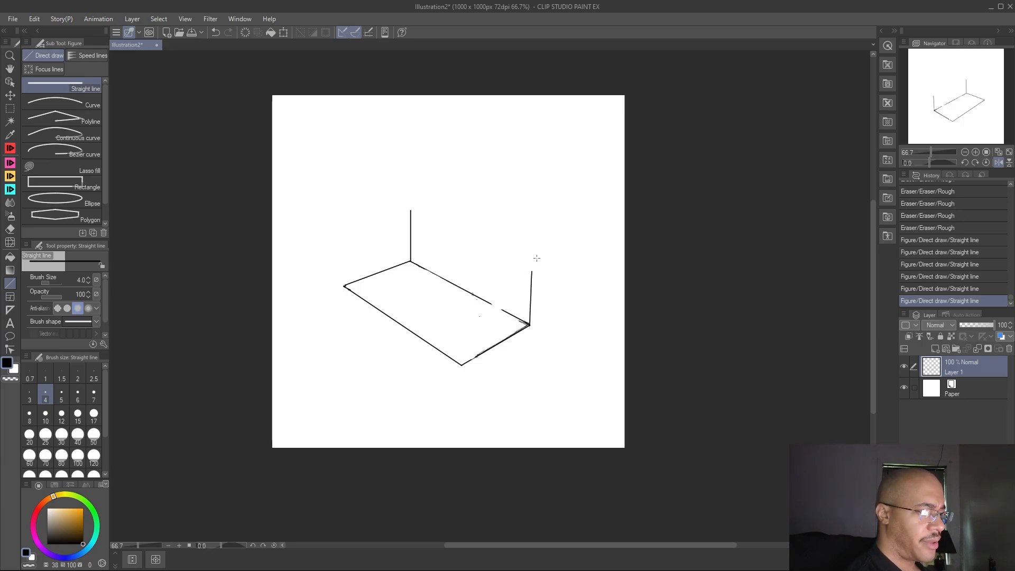
{"action": "left_click_drag", "start_coordinate": [464, 333], "coordinate": [463, 300]}
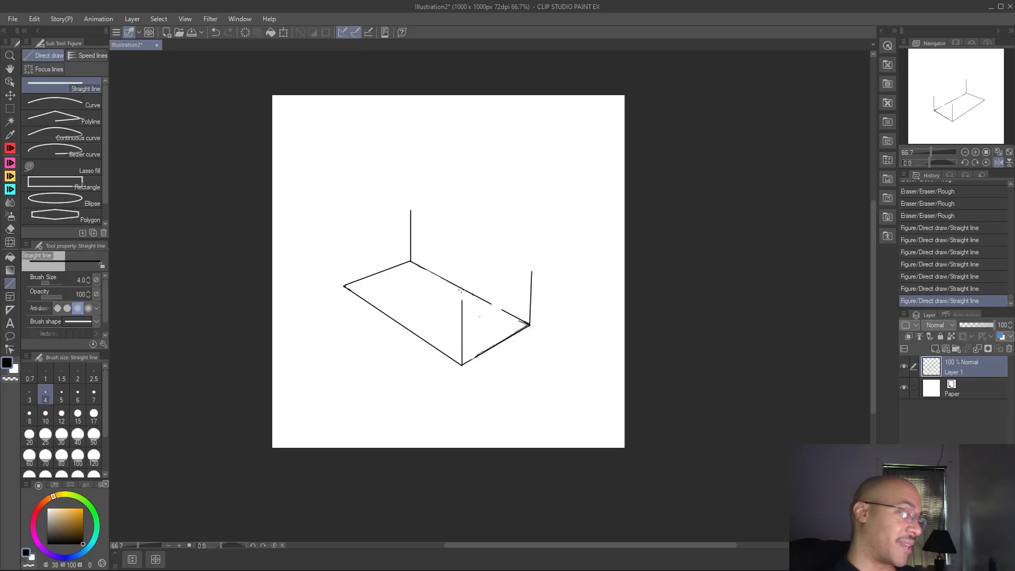
{"action": "left_click_drag", "start_coordinate": [345, 286], "coordinate": [343, 223]}
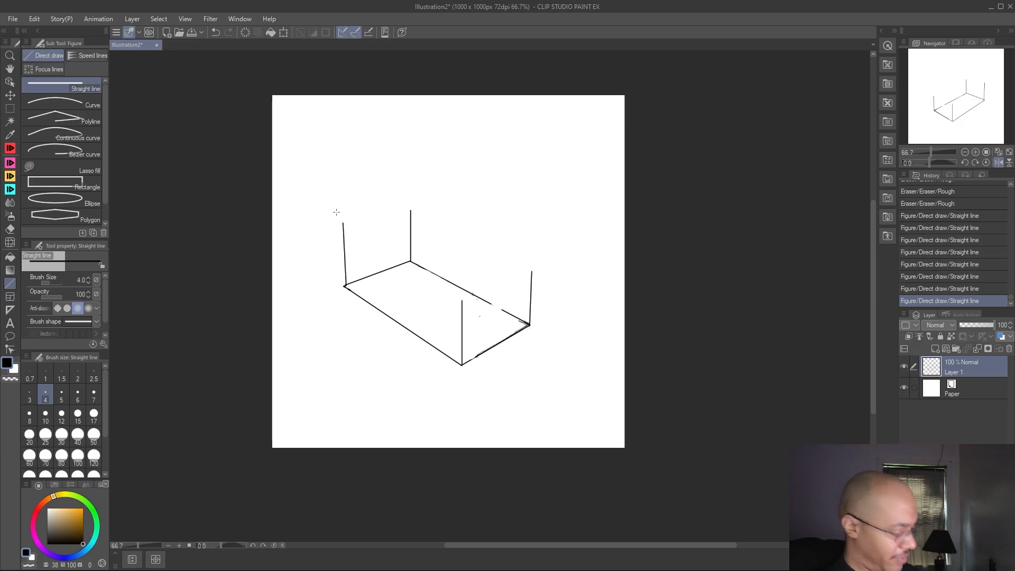
{"action": "key", "text": "h"}
{"action": "key", "text": "h"}
{"action": "key", "text": "h"}
{"action": "key", "text": "h"}
{"action": "key", "text": "h"}
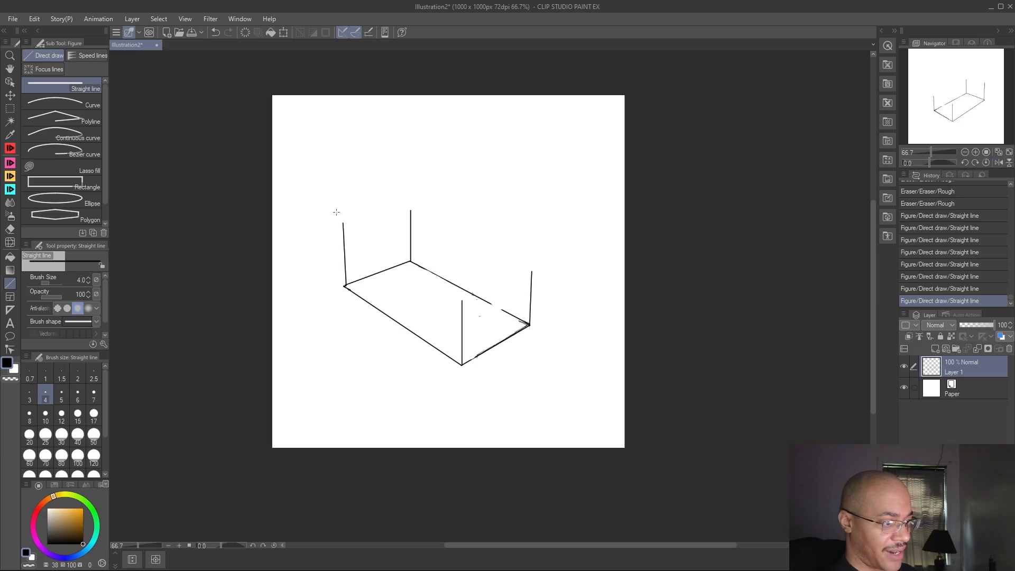
{"action": "key", "text": "h"}
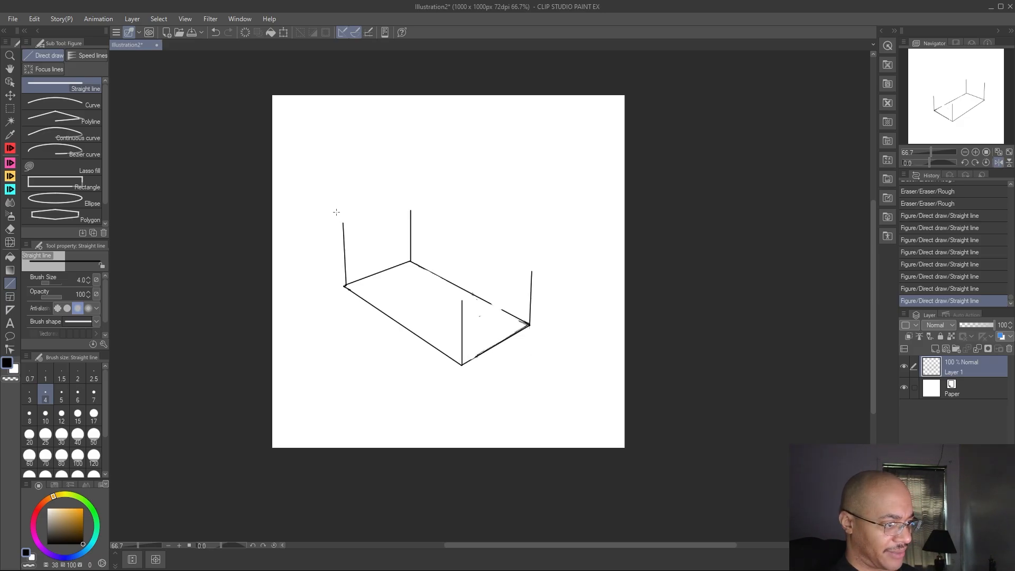
{"action": "key", "text": "h"}
{"action": "key", "text": "h"}
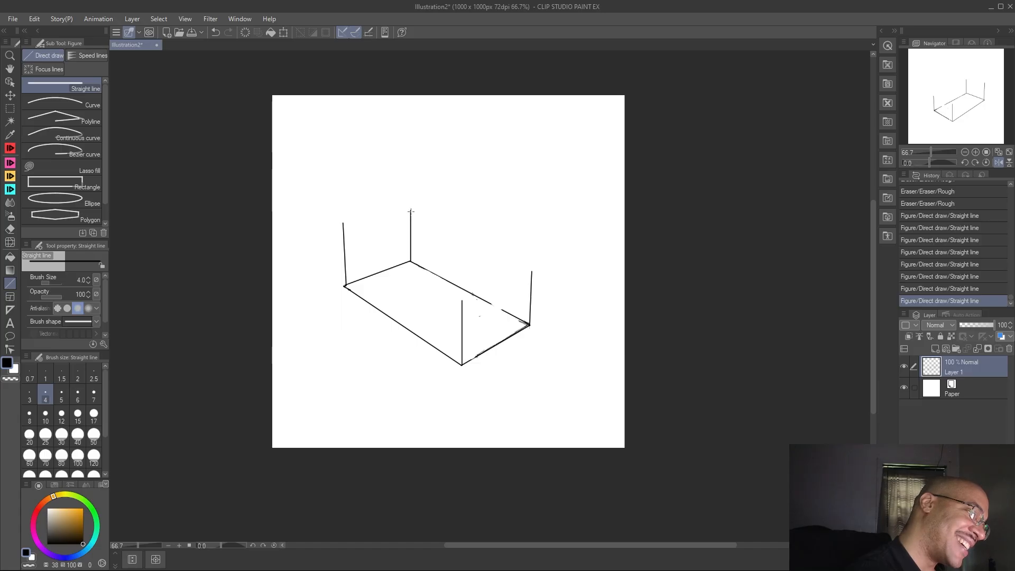
Draw the box's rear long top edge and both short top edges between the upright edges with Straight line
{"action": "left_click_drag", "start_coordinate": [411, 212], "coordinate": [533, 271]}
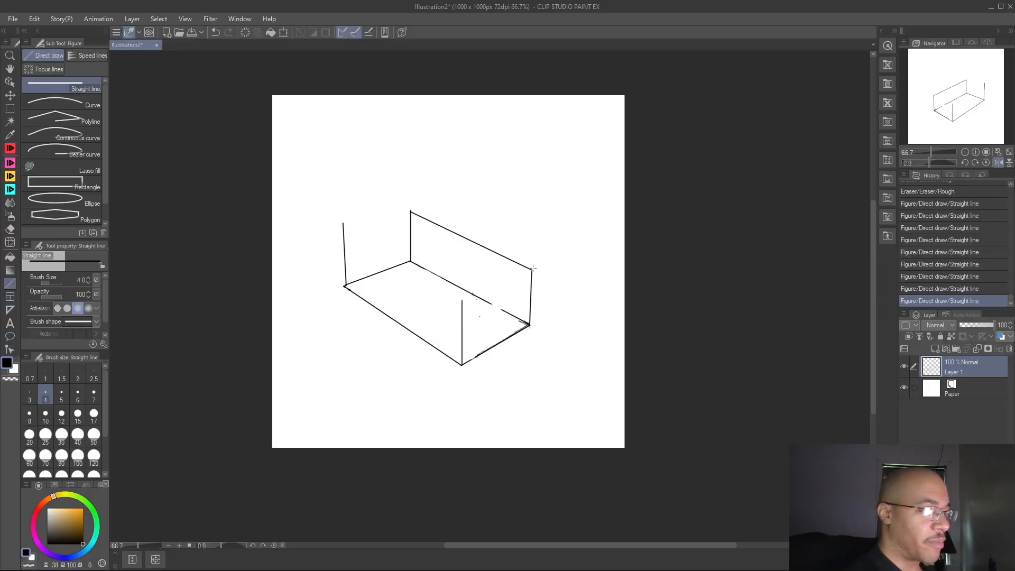
{"action": "left_click_drag", "start_coordinate": [532, 271], "coordinate": [462, 301]}
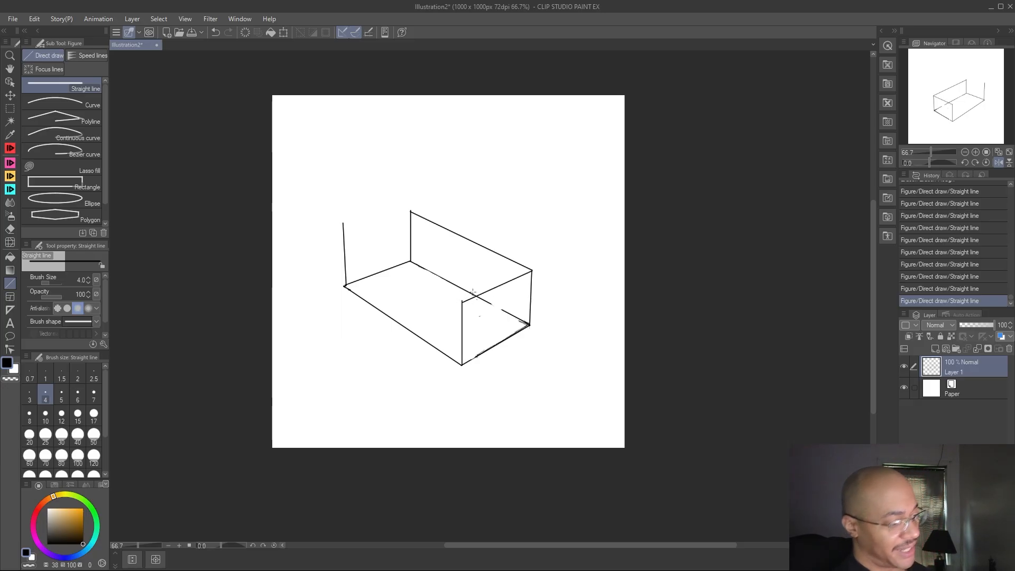
{"action": "key", "text": "ctrl+z"}
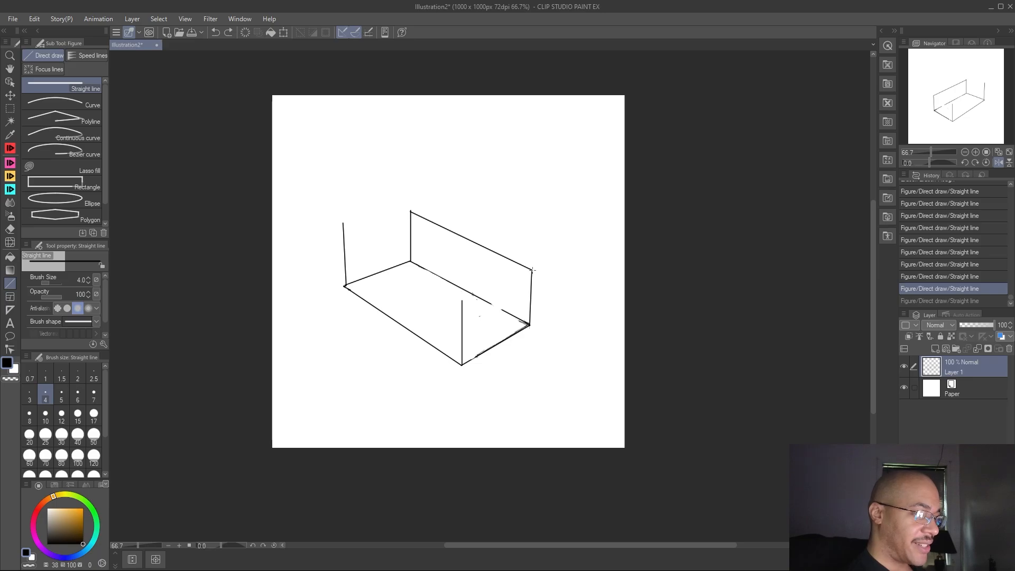
{"action": "left_click_drag", "start_coordinate": [520, 275], "coordinate": [462, 302]}
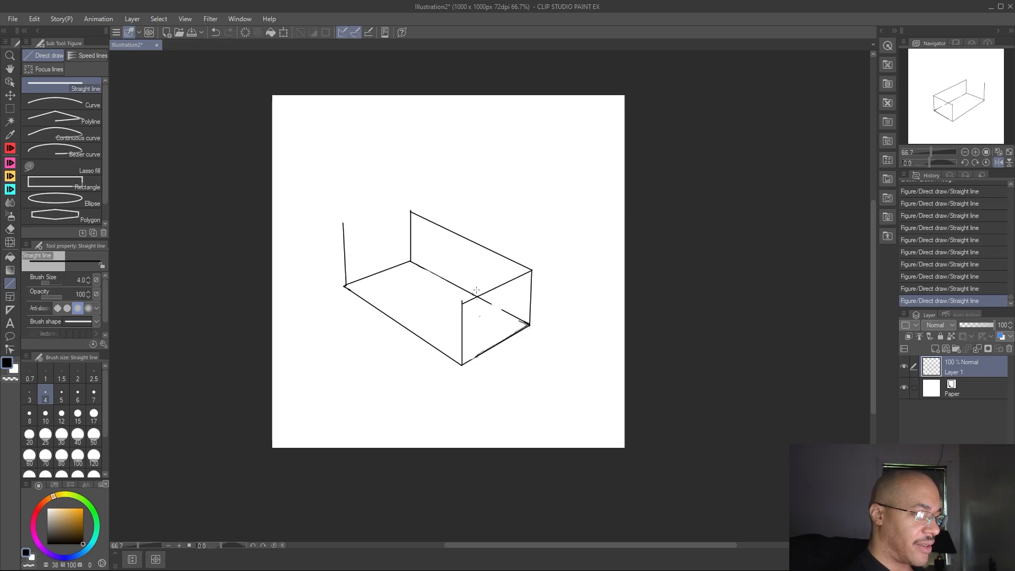
{"action": "left_click_drag", "start_coordinate": [412, 212], "coordinate": [344, 237]}
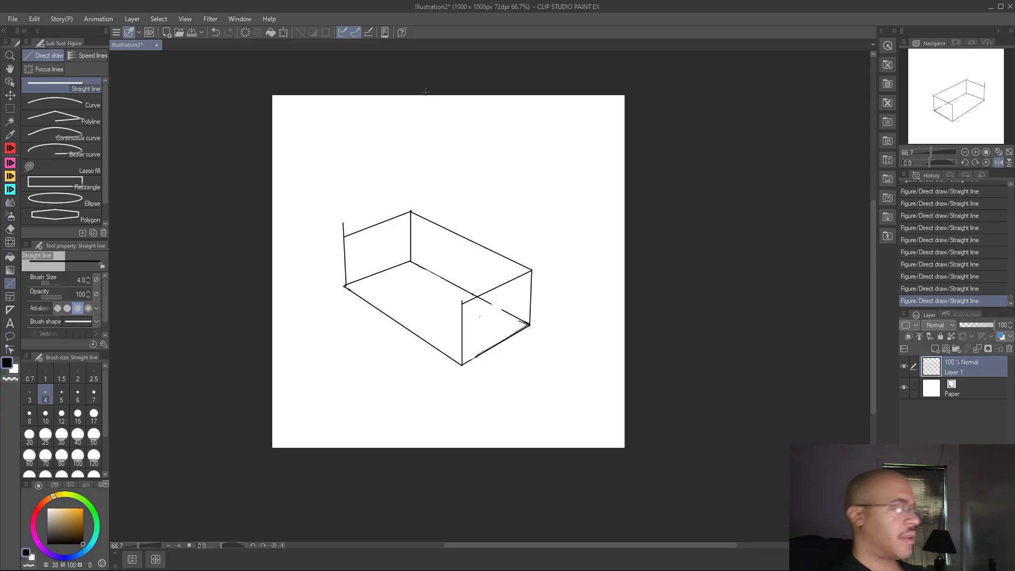
Erase the part of the leftmost upright edge that sticks out above the short top edge, using the Rough eraser
{"action": "left_click", "coordinate": [10, 231]}
{"action": "left_click", "coordinate": [353, 150]}
{"action": "left_click_drag", "start_coordinate": [344, 209], "coordinate": [344, 229]}
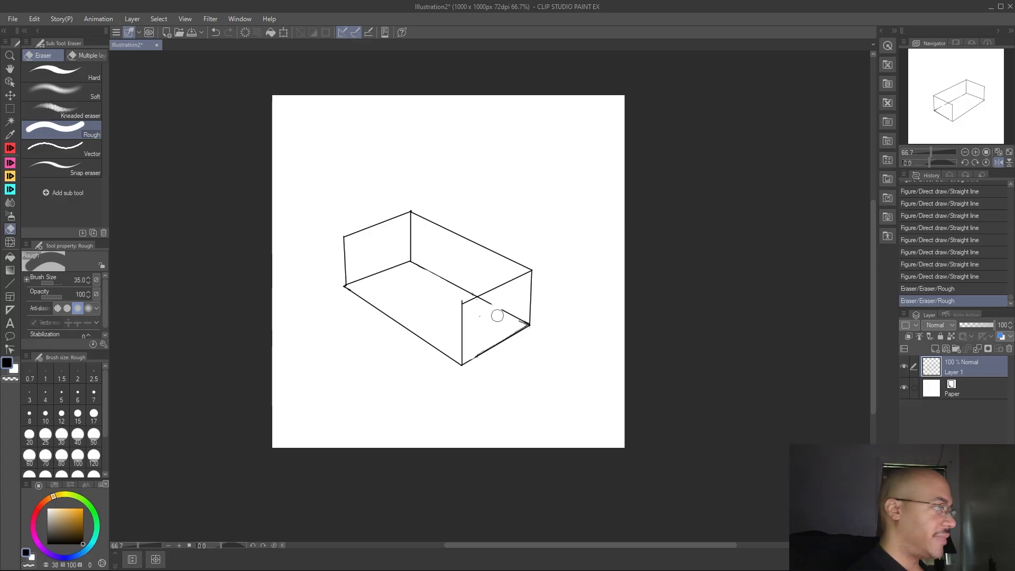
Draw the box's front long top edge with Straight line and fill the gap in the base's rear long edge
{"action": "left_click", "coordinate": [10, 148]}
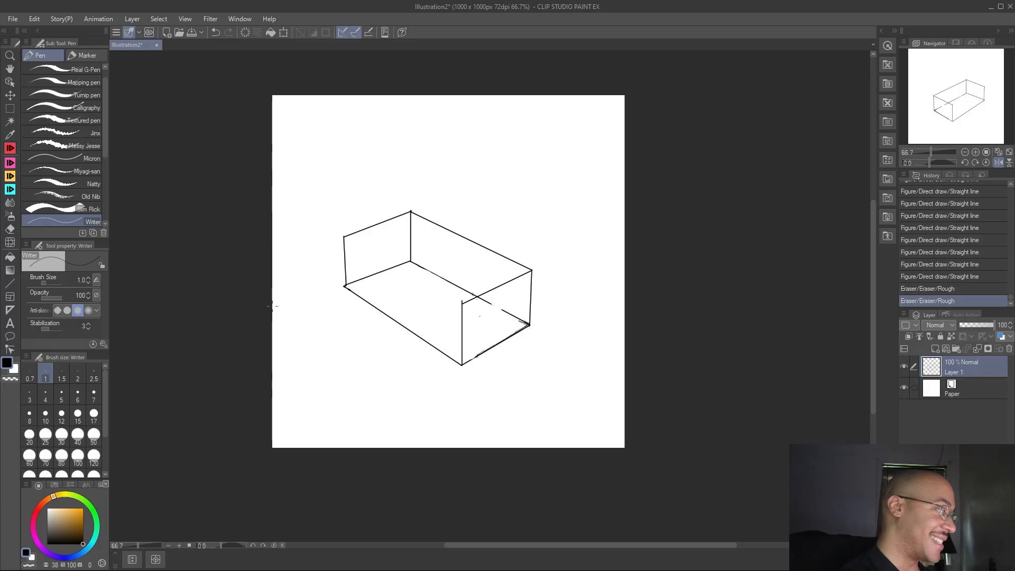
{"action": "left_click", "coordinate": [10, 284]}
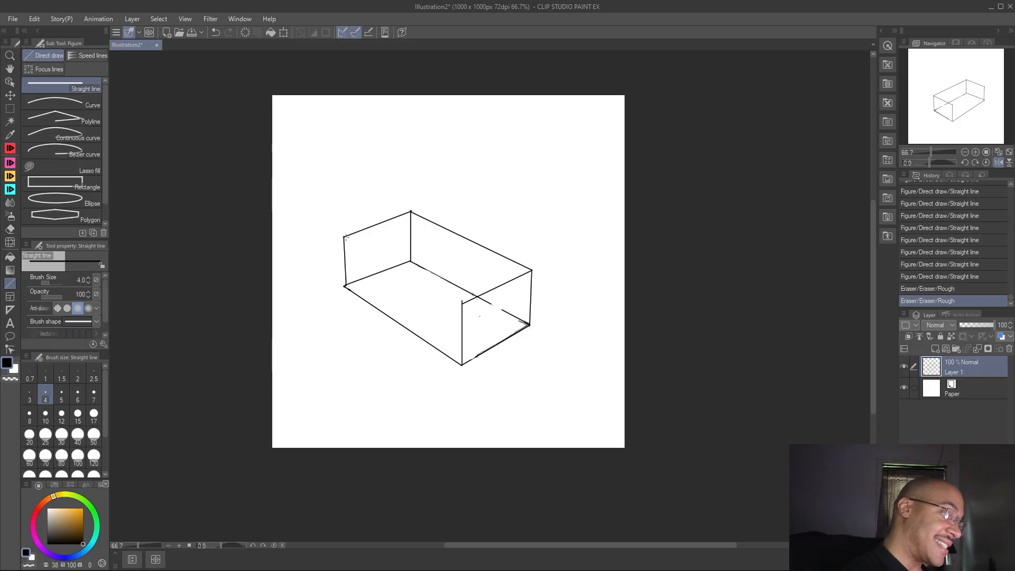
{"action": "left_click_drag", "start_coordinate": [346, 238], "coordinate": [462, 304]}
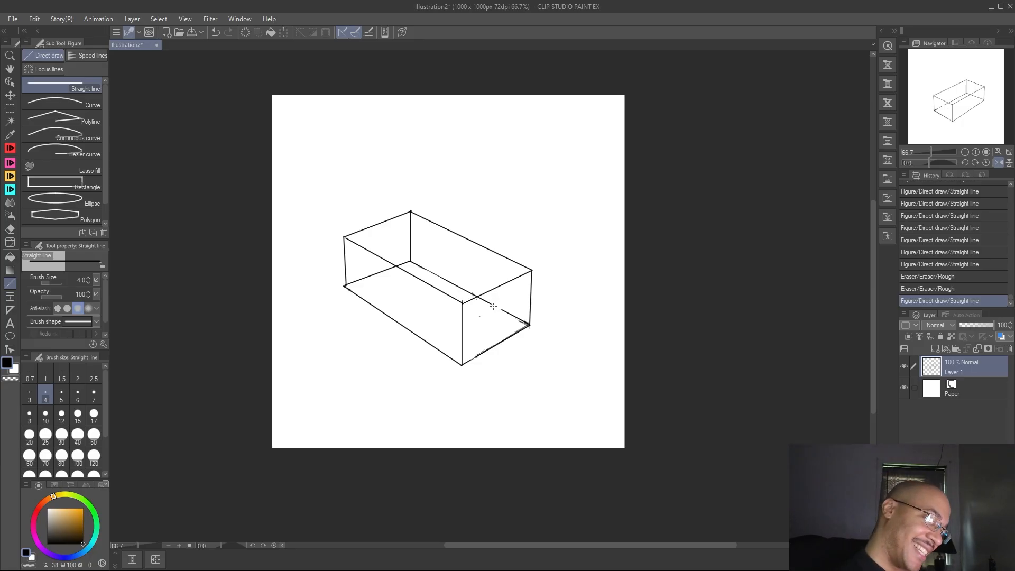
{"action": "left_click_drag", "start_coordinate": [496, 307], "coordinate": [528, 323]}
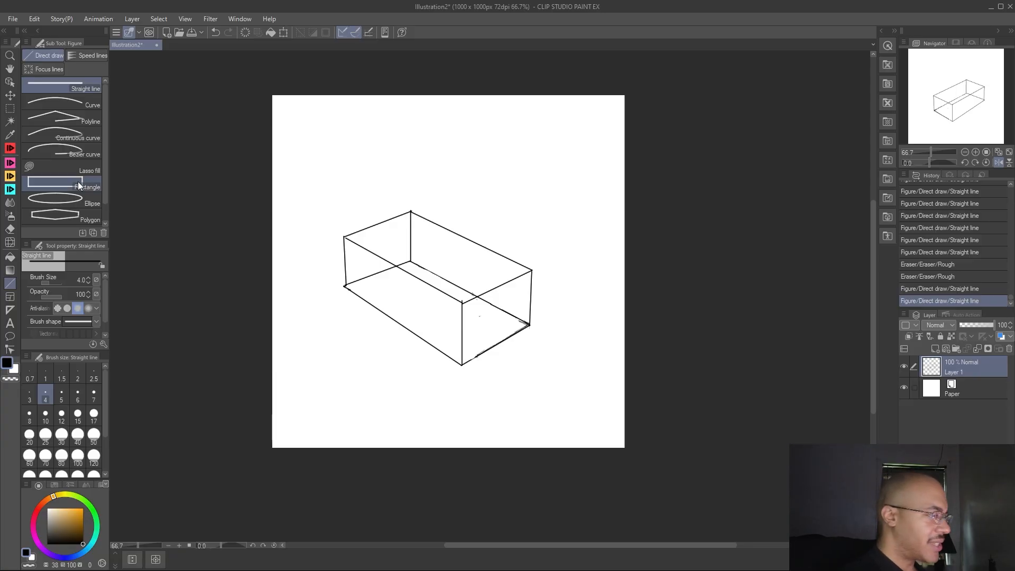
Erase the leftmost upright edge and redraw it straight, retracing the two top edges from its upper end
{"action": "left_click", "coordinate": [10, 229]}
{"action": "mouse_move", "coordinate": [338, 265]}
{"action": "left_mouse_down"}
{"action": "mouse_move", "coordinate": [342, 278]}
{"action": "mouse_move", "coordinate": [340, 236]}
{"action": "mouse_move", "coordinate": [340, 280]}
{"action": "mouse_move", "coordinate": [337, 267]}
{"action": "left_mouse_up"}
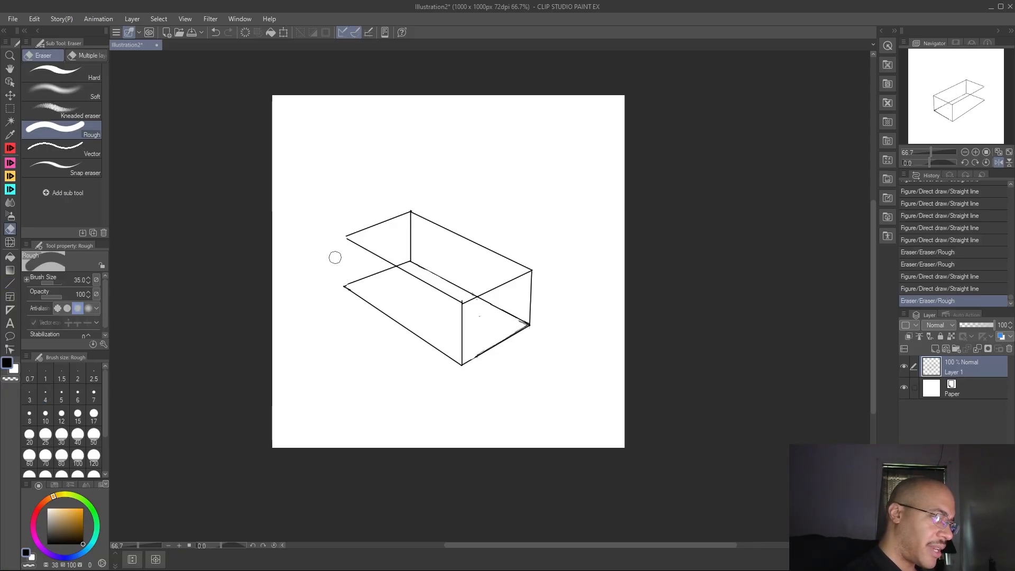
{"action": "left_click", "coordinate": [10, 283]}
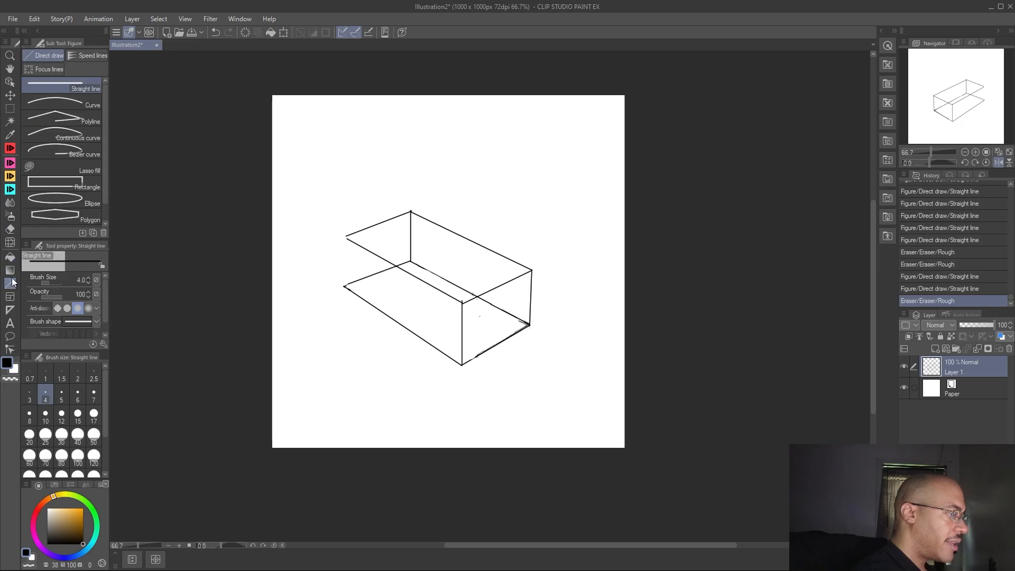
{"action": "left_click_drag", "start_coordinate": [344, 286], "coordinate": [345, 288]}
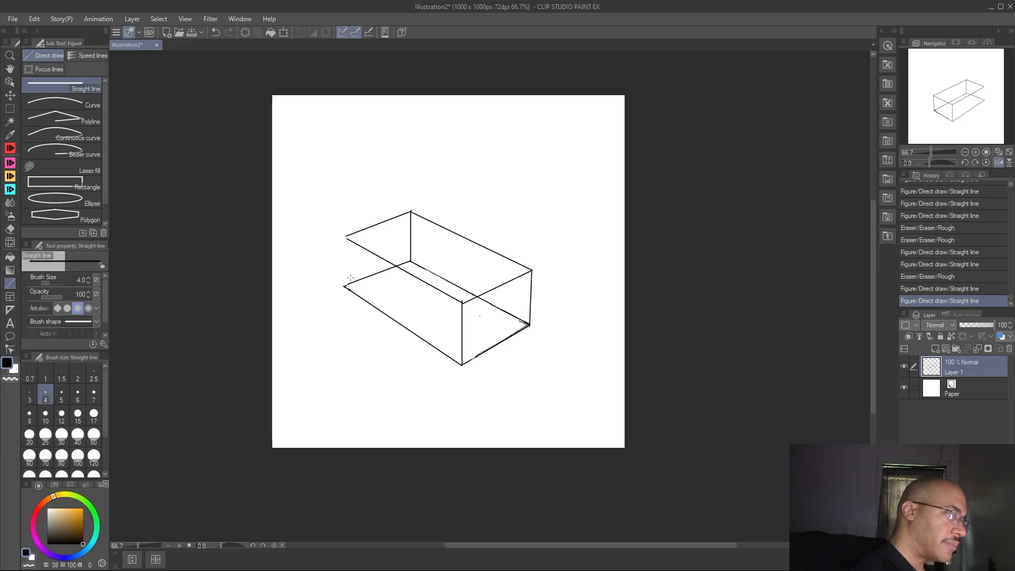
{"action": "left_click_drag", "start_coordinate": [344, 275], "coordinate": [344, 235]}
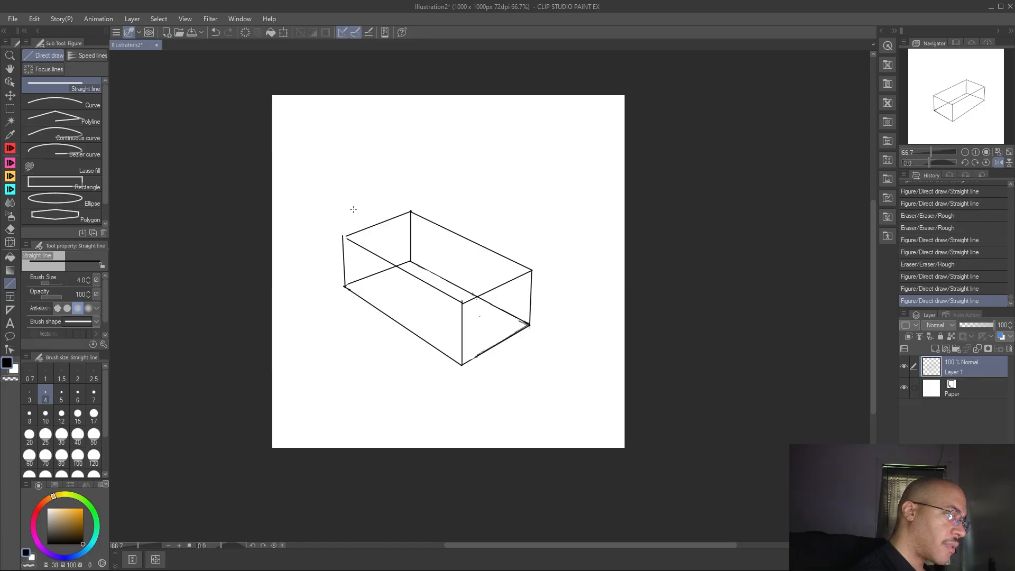
{"action": "left_click", "coordinate": [343, 235]}
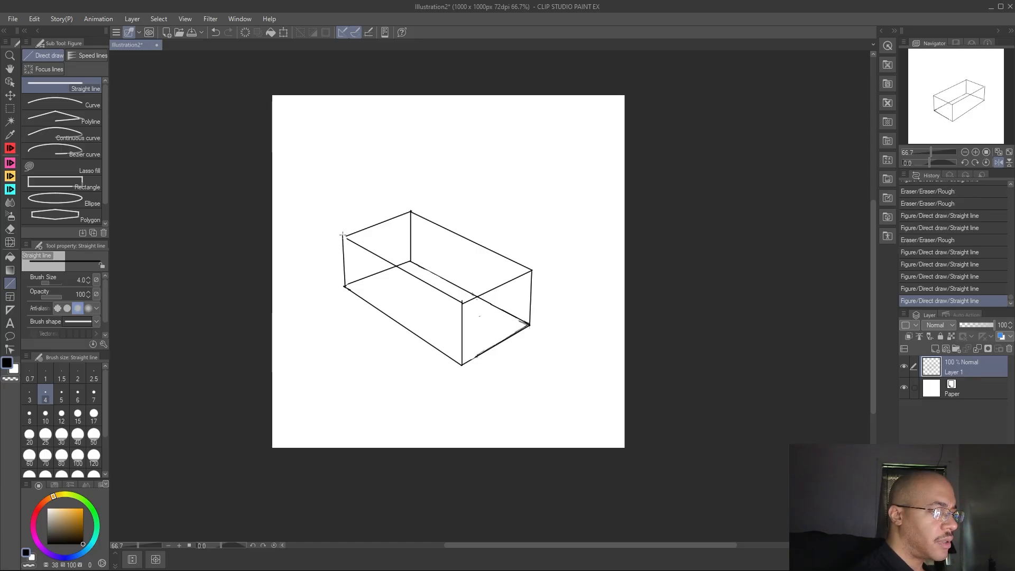
{"action": "left_click_drag", "start_coordinate": [344, 235], "coordinate": [412, 211]}
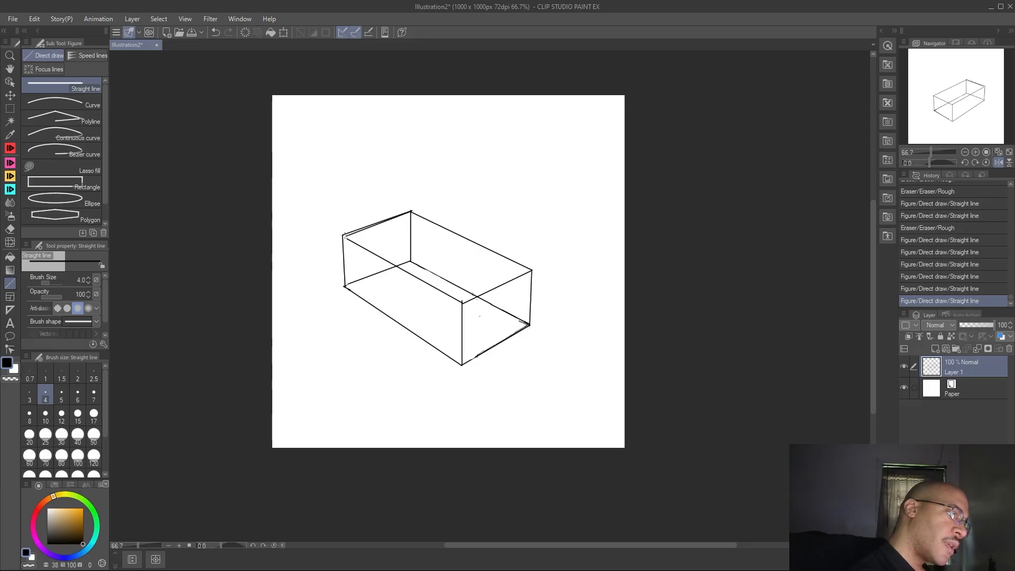
{"action": "left_click_drag", "start_coordinate": [345, 237], "coordinate": [458, 298]}
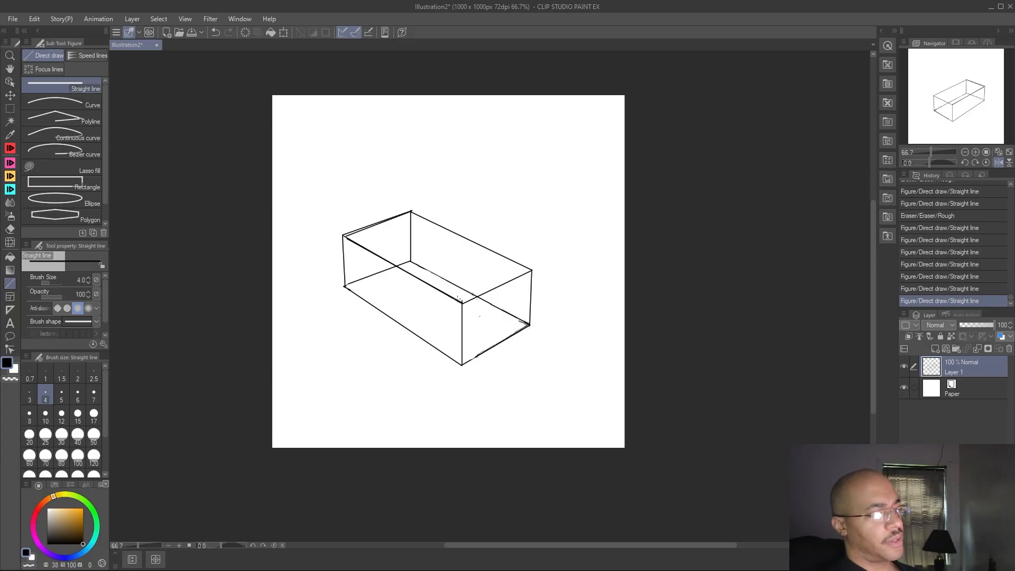
{"action": "scroll", "coordinate": [458, 298], "scroll_direction": "down", "scroll_amount": 3}
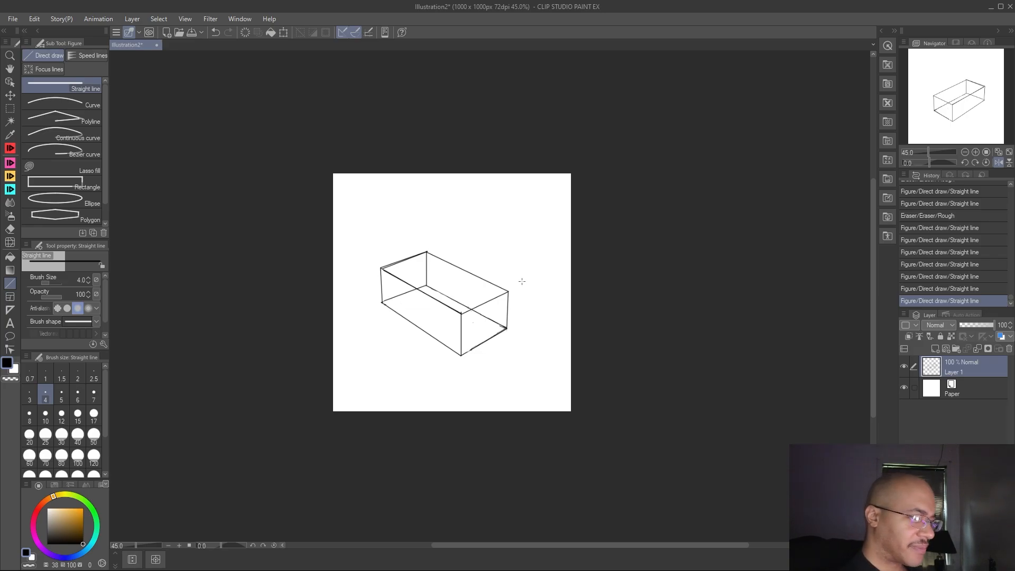
{"action": "key", "text": "p"}
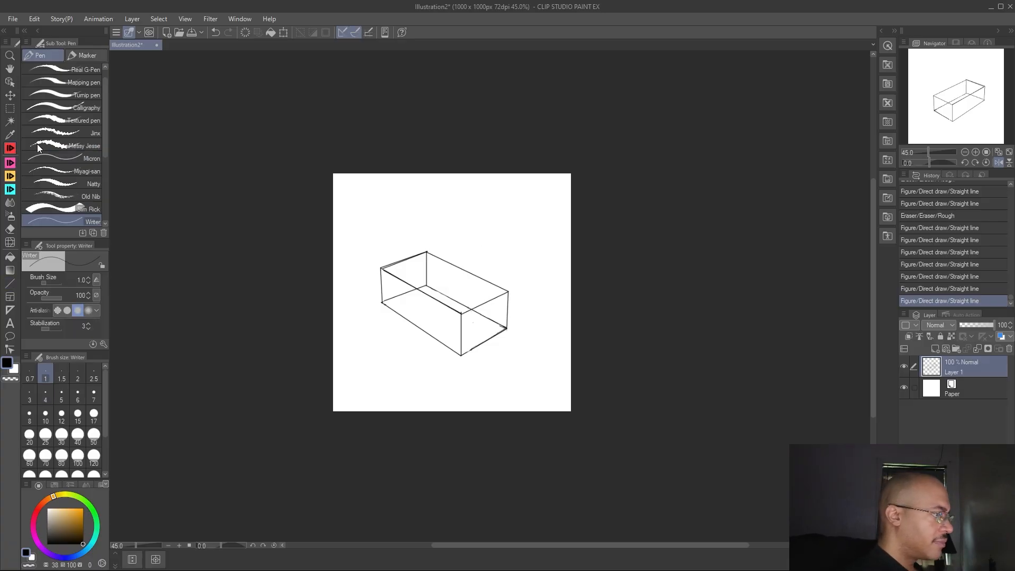
{"action": "left_click_drag", "start_coordinate": [539, 216], "coordinate": [511, 254]}
{"action": "left_click_drag", "start_coordinate": [533, 193], "coordinate": [523, 227]}
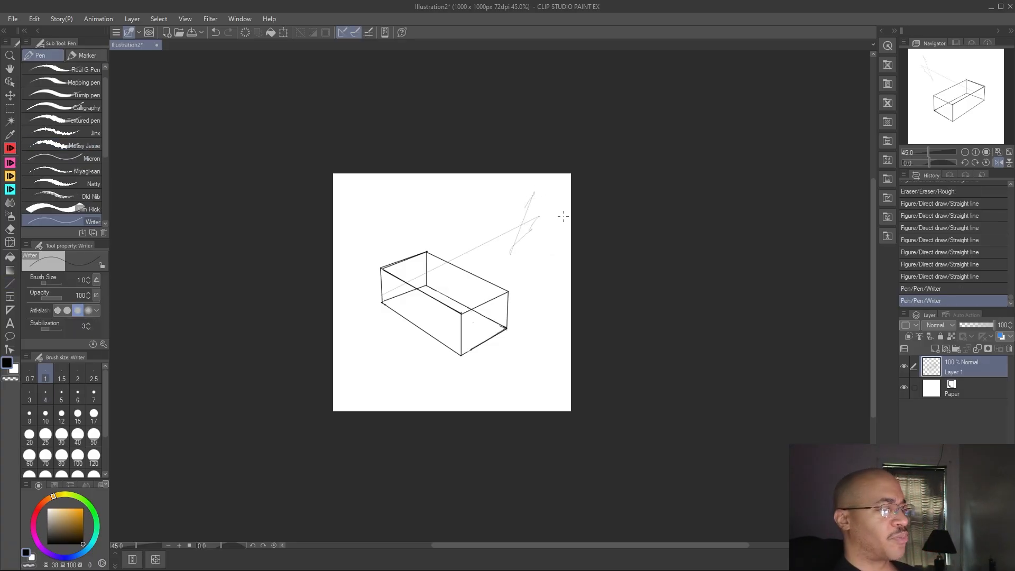
{"action": "key", "text": "ctrl+z"}
{"action": "key", "text": "ctrl+z"}
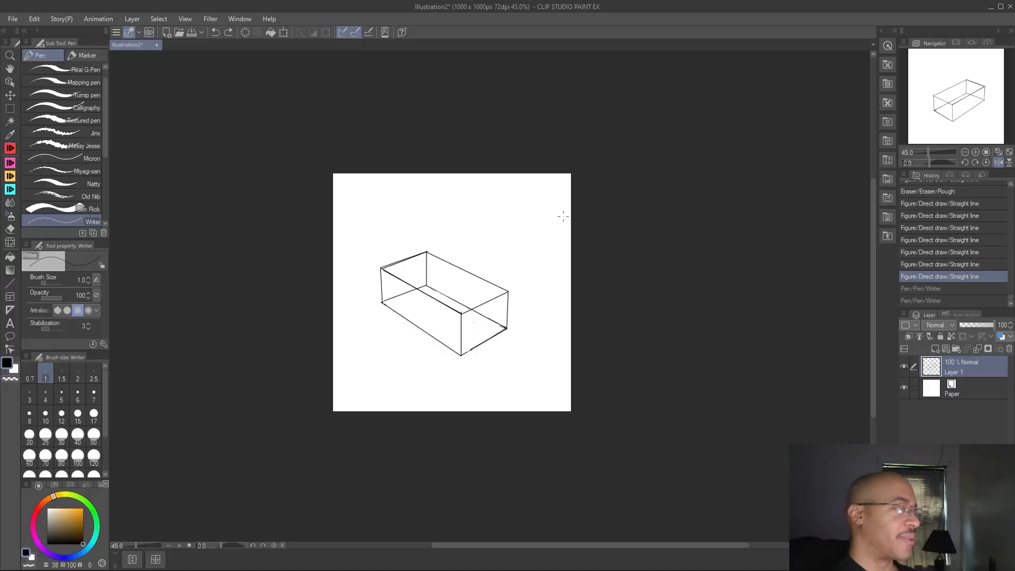
Try the Rough eraser at different brush sizes, ending at 3.0, with test strokes on the blank canvas beside the box
{"action": "left_click", "coordinate": [10, 229]}
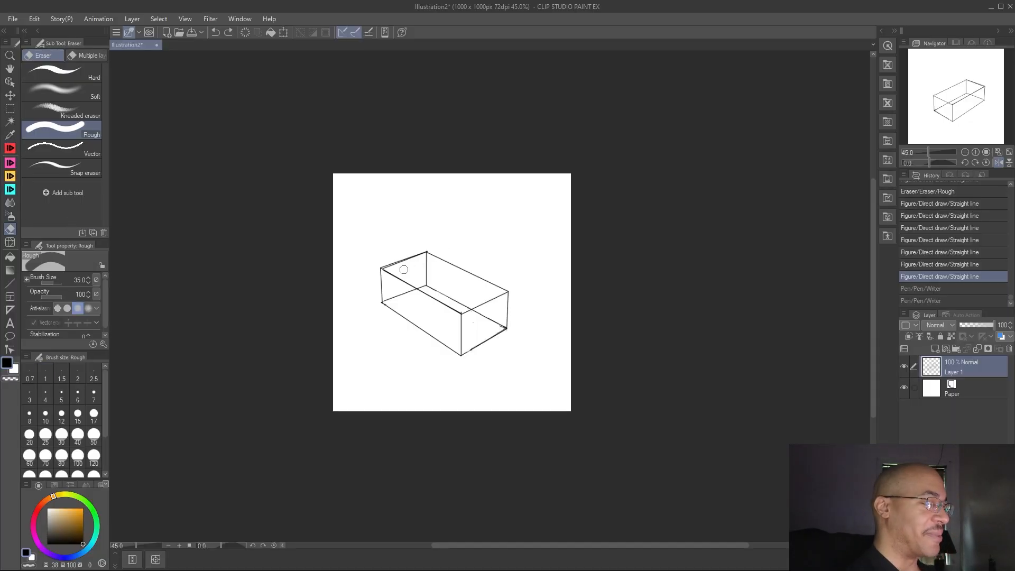
{"action": "left_click", "coordinate": [55, 283]}
{"action": "left_click", "coordinate": [47, 284]}
{"action": "left_click", "coordinate": [51, 283]}
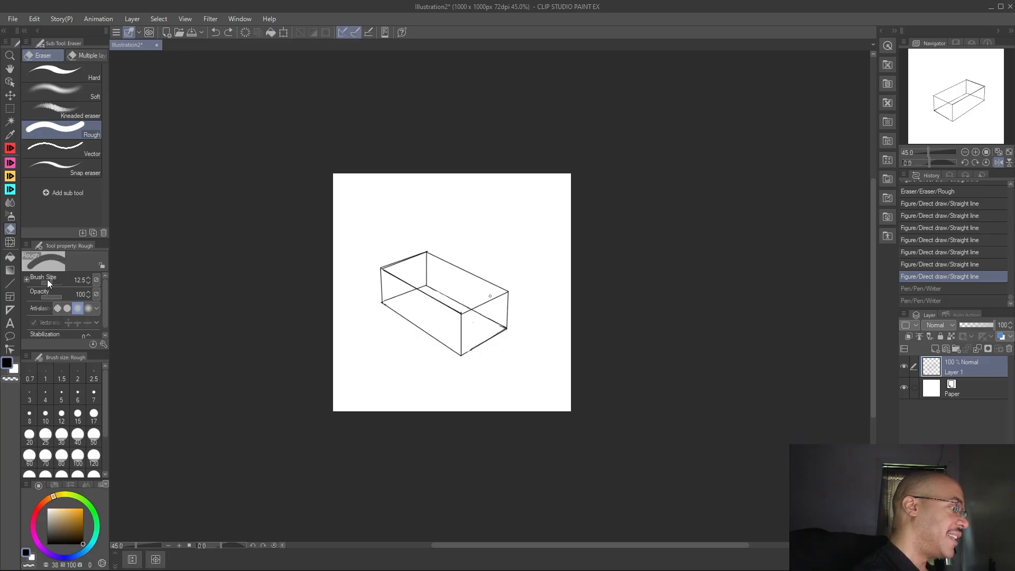
{"action": "mouse_move", "coordinate": [52, 281]}
{"action": "left_mouse_down"}
{"action": "mouse_move", "coordinate": [29, 271]}
{"action": "mouse_move", "coordinate": [45, 277]}
{"action": "left_mouse_up"}
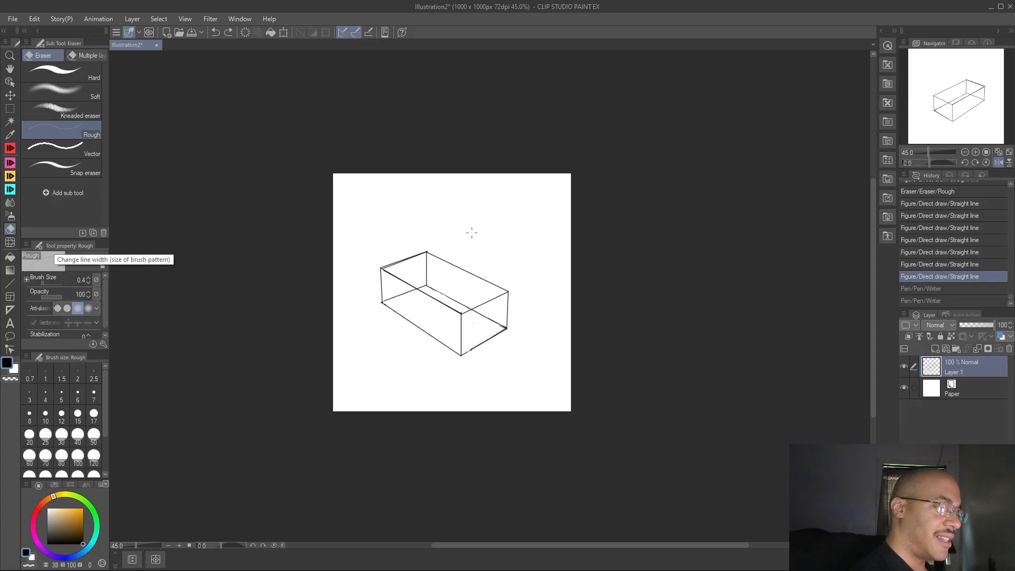
{"action": "left_click_drag", "start_coordinate": [507, 213], "coordinate": [523, 231]}
{"action": "left_click", "coordinate": [90, 280]}
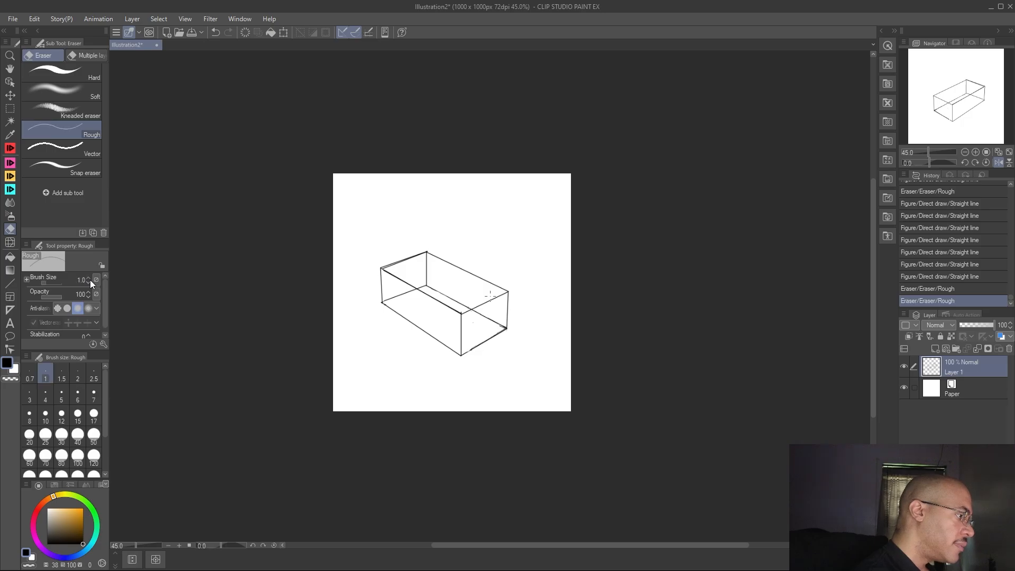
{"action": "left_click_drag", "start_coordinate": [529, 260], "coordinate": [540, 250]}
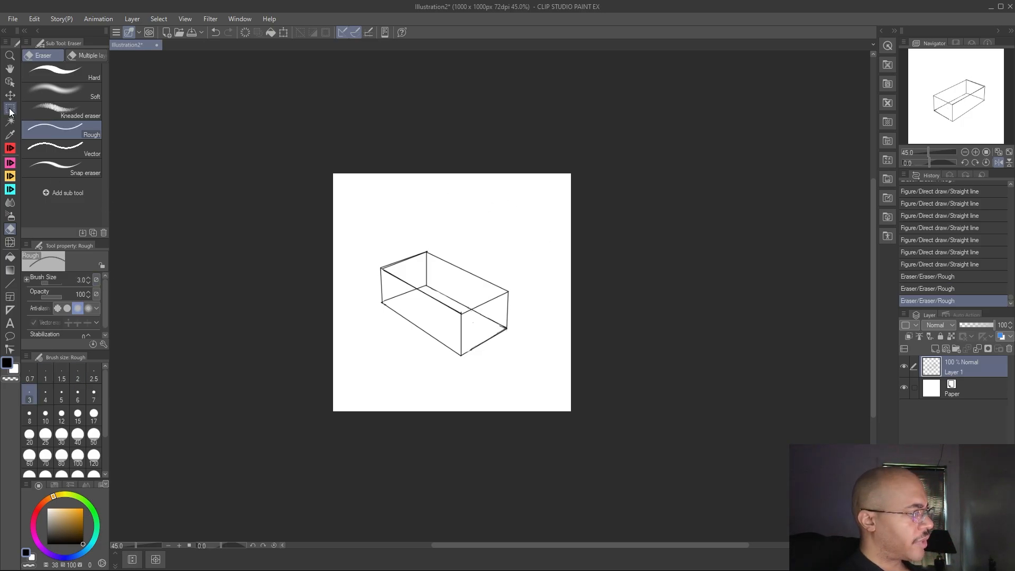
Scribble a test squiggle with the Writer pen in the blank area above the box and undo it
{"action": "left_click", "coordinate": [12, 150]}
{"action": "scroll", "coordinate": [542, 257], "scroll_direction": "up", "scroll_amount": 2}
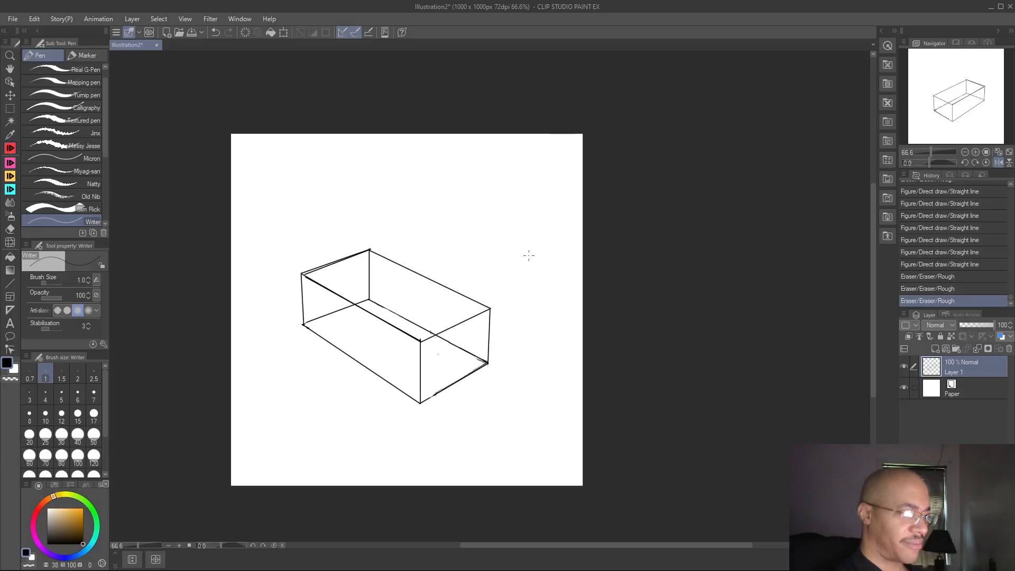
{"action": "mouse_move", "coordinate": [492, 196]}
{"action": "left_mouse_down"}
{"action": "mouse_move", "coordinate": [538, 226]}
{"action": "mouse_move", "coordinate": [551, 262]}
{"action": "left_mouse_up"}
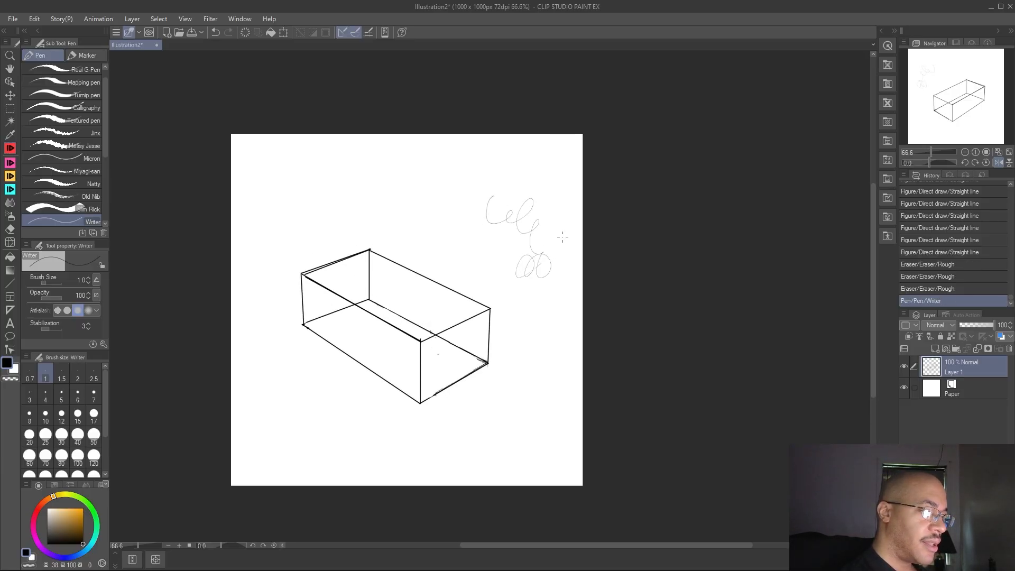
{"action": "key", "text": "ctrl+z"}
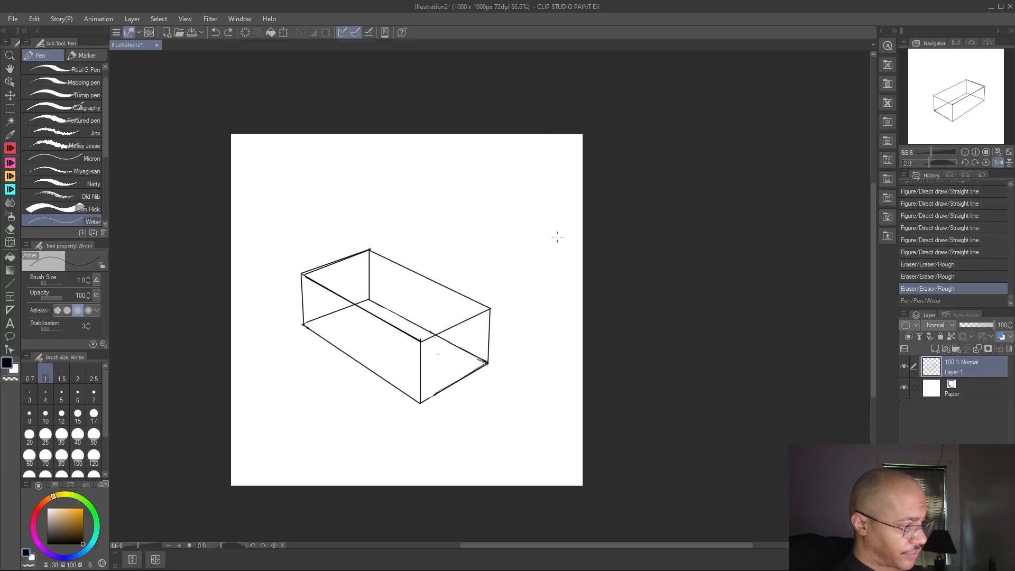
Set the Rough eraser's brush size to 10 and erase the doubled line under the box's far-left short top edge
{"action": "left_click", "coordinate": [9, 229]}
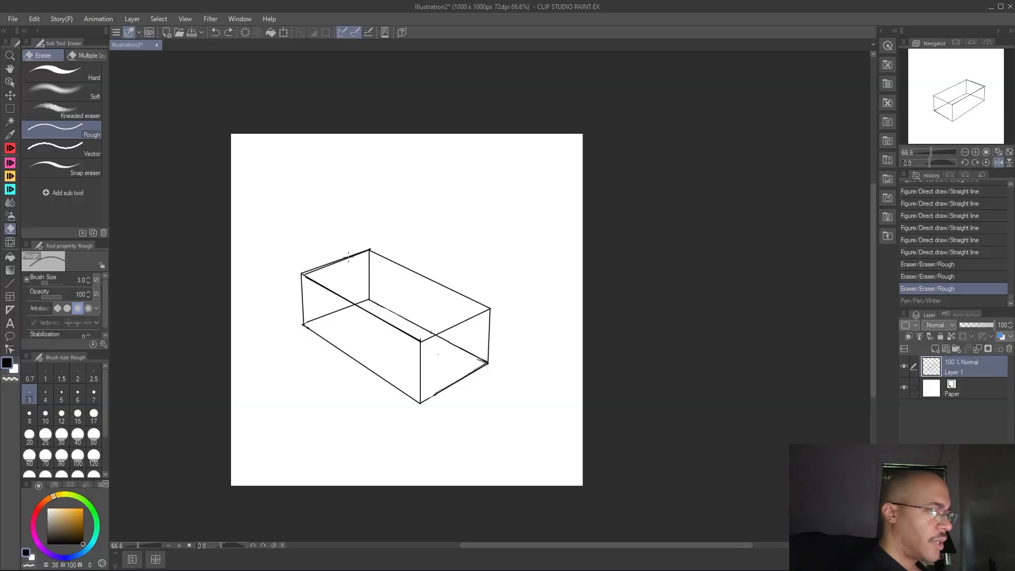
{"action": "left_click", "coordinate": [88, 278]}
{"action": "left_click", "coordinate": [88, 277]}
{"action": "left_click", "coordinate": [89, 277]}
{"action": "left_click", "coordinate": [89, 278]}
{"action": "left_click", "coordinate": [88, 278]}
{"action": "left_click", "coordinate": [89, 277]}
{"action": "left_click", "coordinate": [89, 278]}
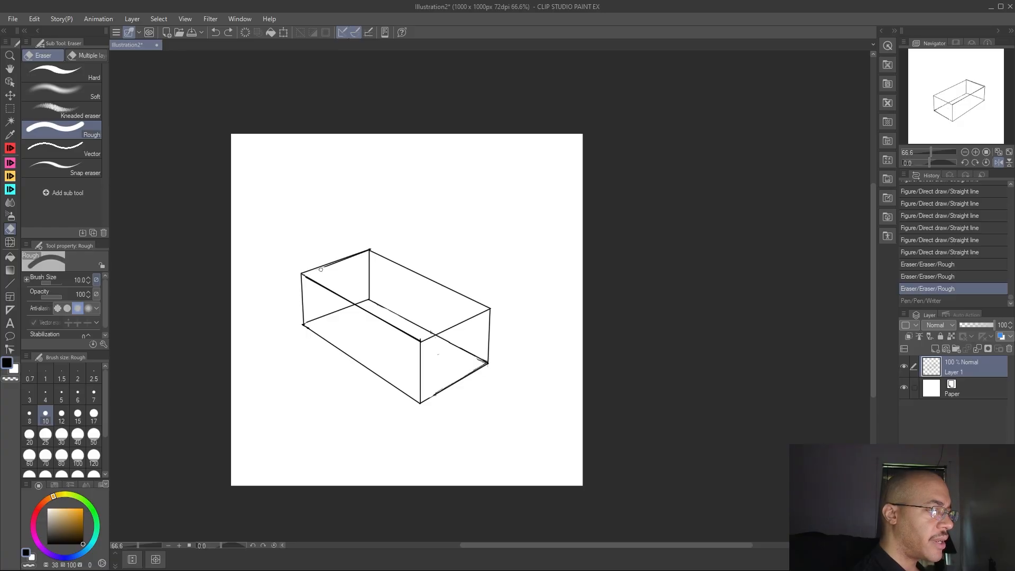
{"action": "left_click_drag", "start_coordinate": [336, 263], "coordinate": [348, 261]}
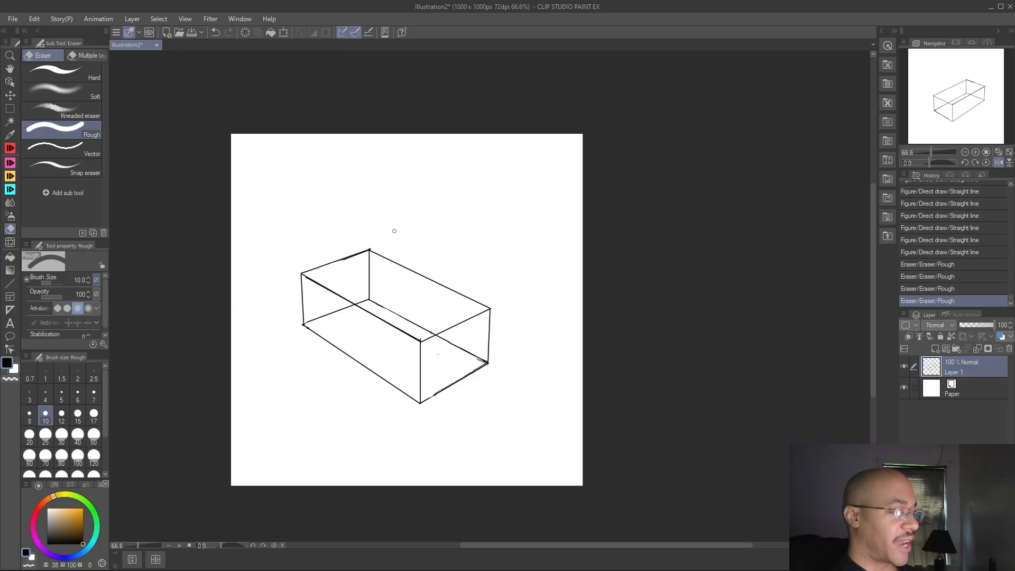
Clean up the doubled lines along the short base edge nearest the viewer and the stray marks near the front top corner with the Rough eraser
{"action": "scroll", "coordinate": [394, 231], "scroll_direction": "down", "scroll_amount": 3}
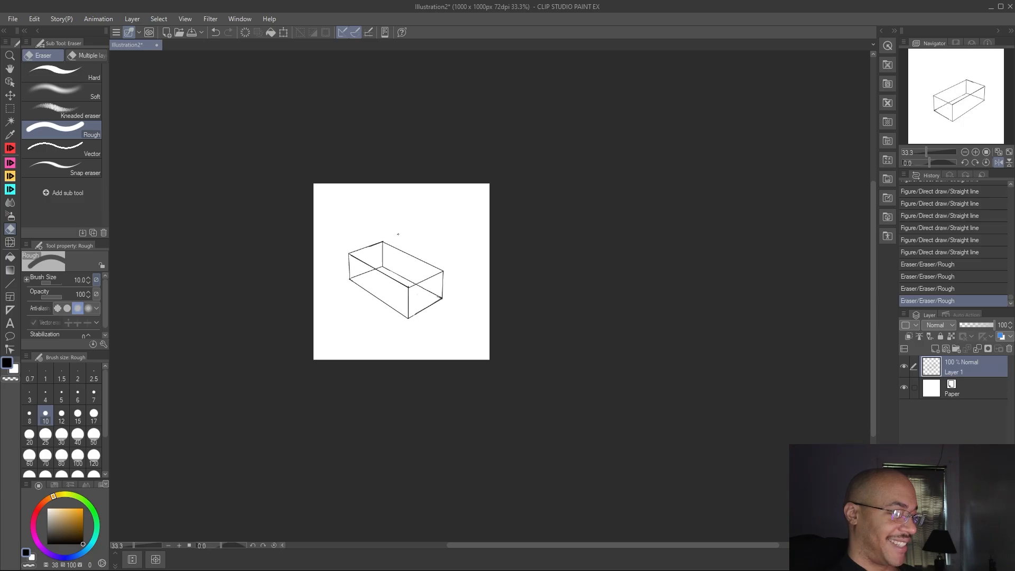
{"action": "scroll", "coordinate": [398, 235], "scroll_direction": "up", "scroll_amount": 2}
{"action": "scroll", "coordinate": [398, 235], "scroll_direction": "up", "scroll_amount": 2}
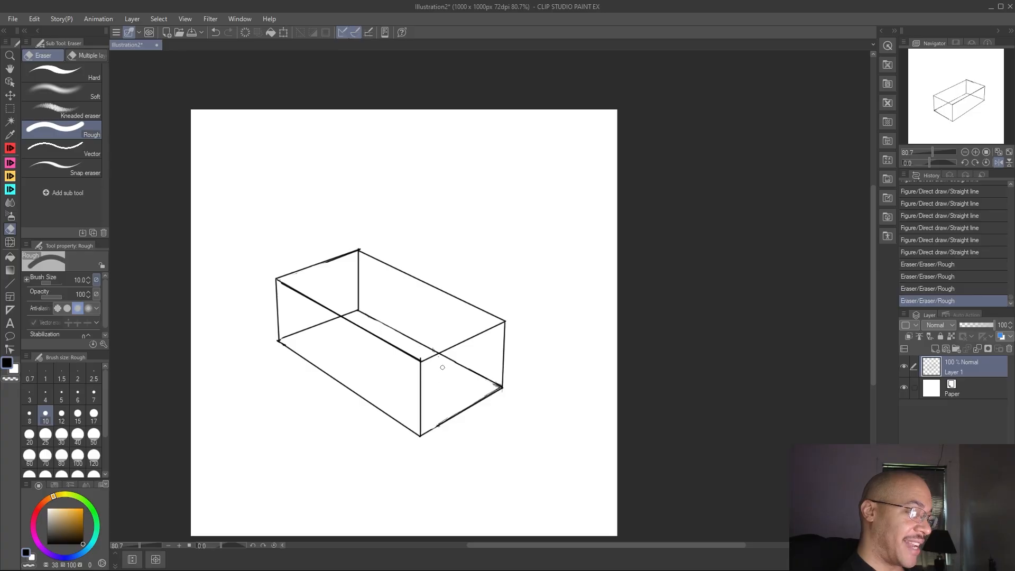
{"action": "left_click_drag", "start_coordinate": [433, 415], "coordinate": [501, 351]}
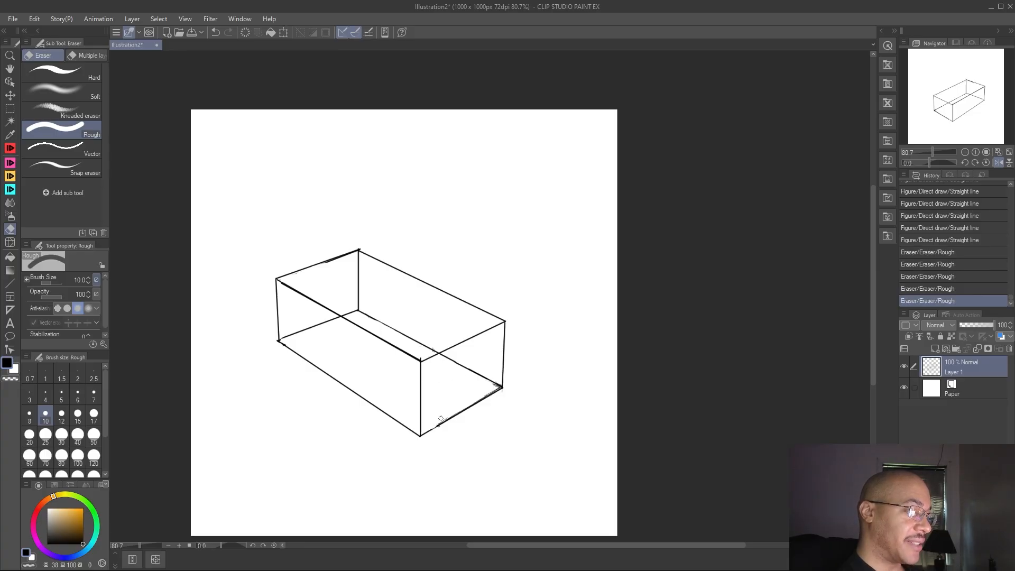
{"action": "left_click_drag", "start_coordinate": [439, 419], "coordinate": [493, 384]}
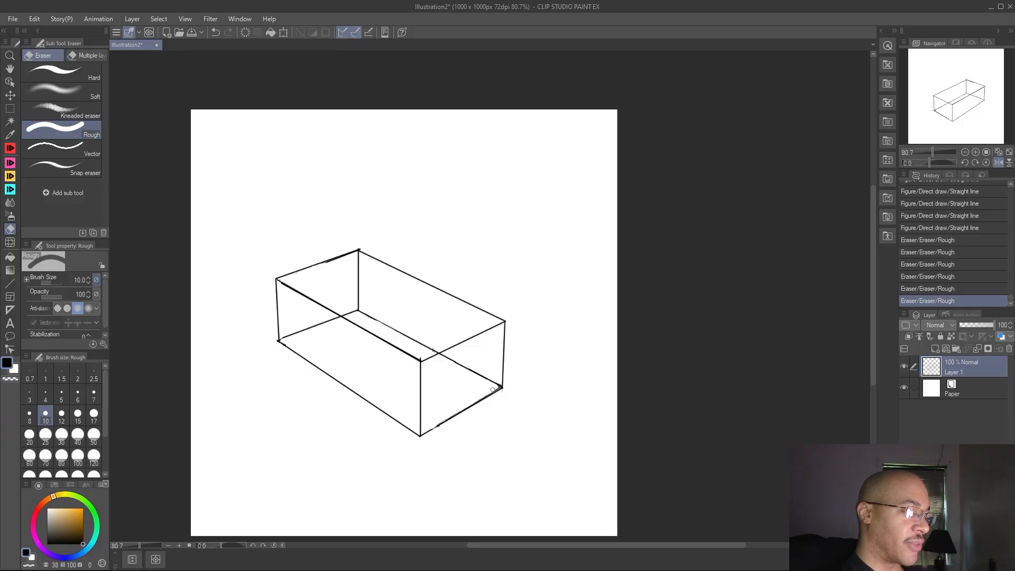
{"action": "mouse_move", "coordinate": [493, 387]}
{"action": "left_mouse_down"}
{"action": "mouse_move", "coordinate": [473, 353]}
{"action": "mouse_move", "coordinate": [443, 345]}
{"action": "left_mouse_up"}
{"action": "left_click", "coordinate": [432, 351]}
{"action": "left_click", "coordinate": [431, 345]}
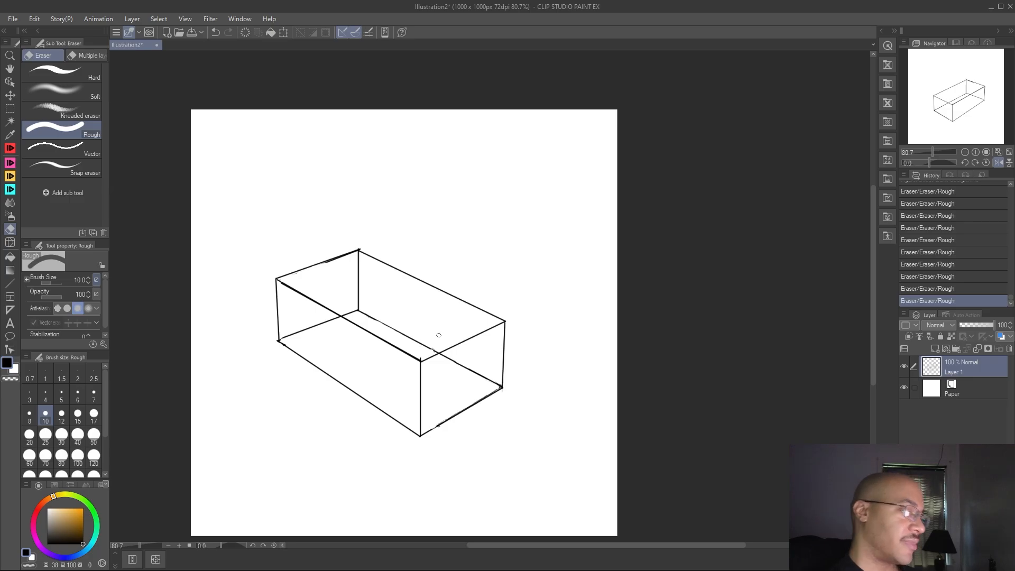
{"action": "left_click_drag", "start_coordinate": [323, 265], "coordinate": [328, 264]}
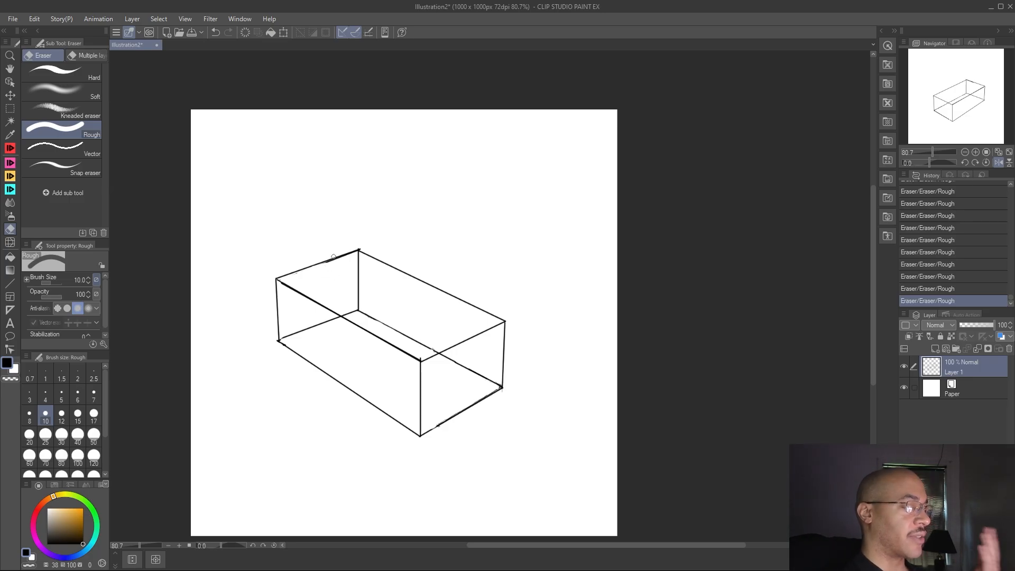
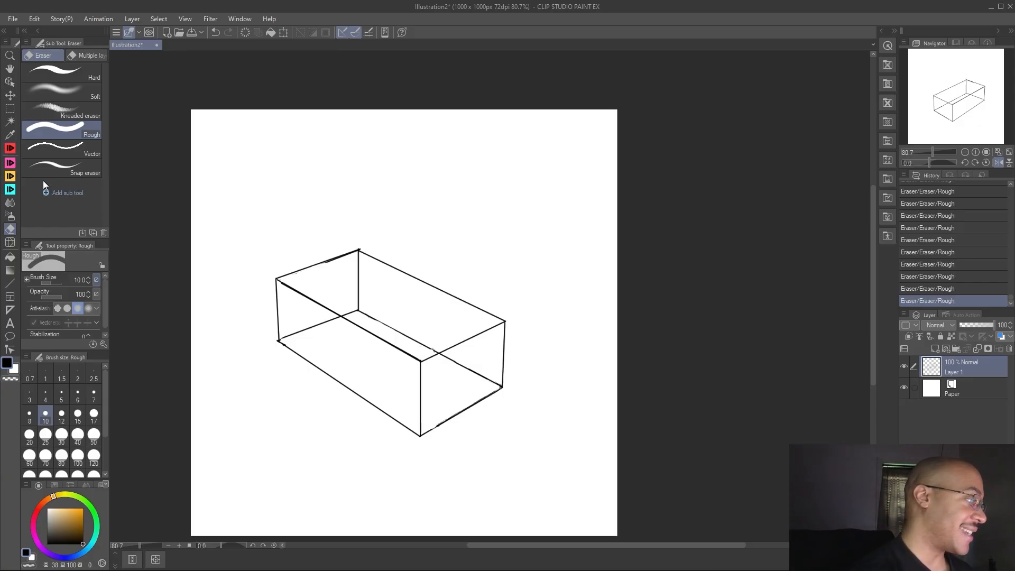
Draw a freehand arch with the Writer pen between the two upper corners of the box's near short end
{"action": "left_click", "coordinate": [9, 148]}
{"action": "left_click_drag", "start_coordinate": [506, 320], "coordinate": [506, 317]}
{"action": "left_click_drag", "start_coordinate": [506, 315], "coordinate": [502, 308]}
{"action": "left_click_drag", "start_coordinate": [503, 308], "coordinate": [505, 316]}
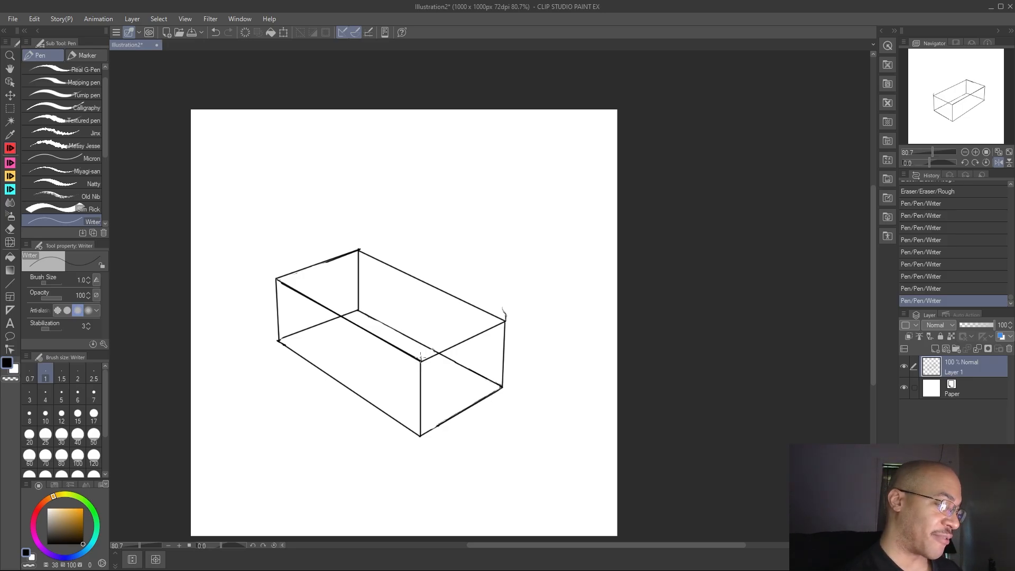
{"action": "left_click_drag", "start_coordinate": [422, 354], "coordinate": [417, 360]}
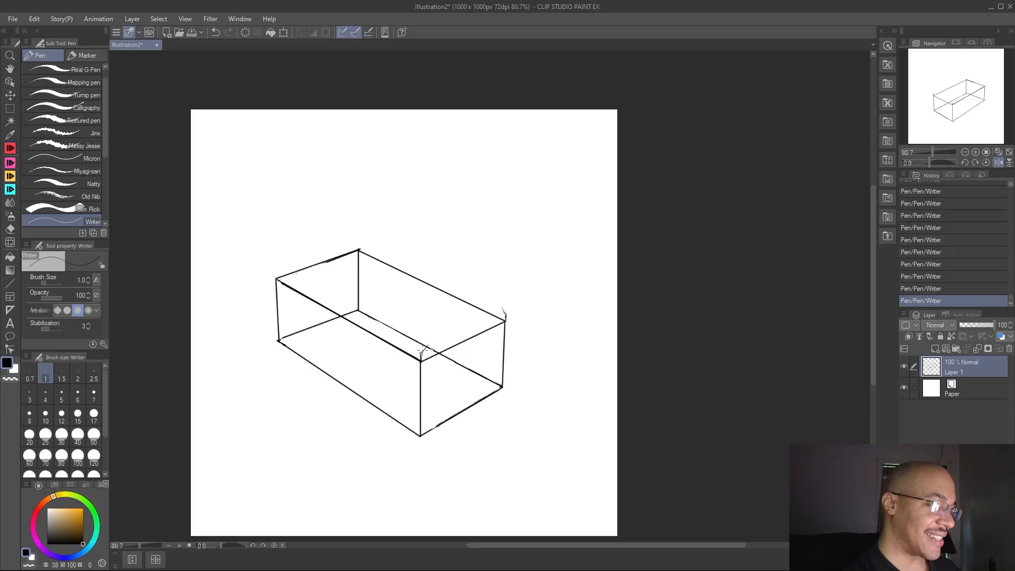
{"action": "left_click_drag", "start_coordinate": [423, 351], "coordinate": [446, 313]}
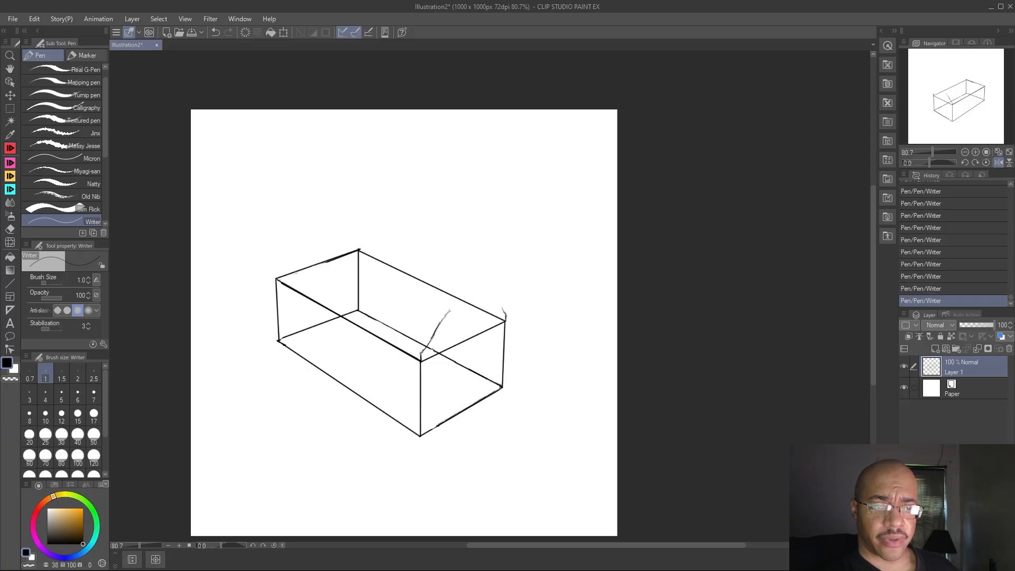
{"action": "key", "text": "alt+Tab"}
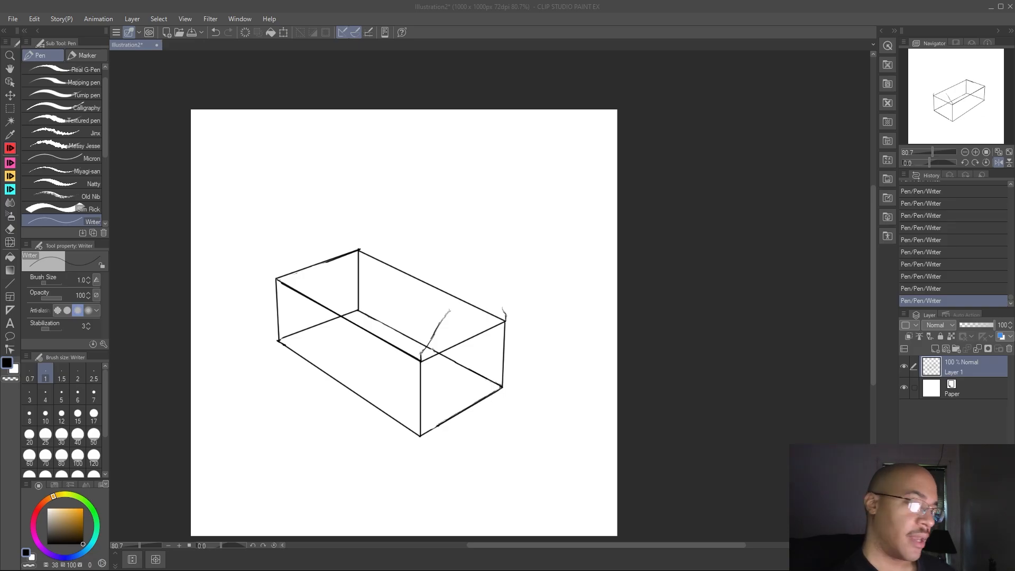
{"action": "left_click", "coordinate": [506, 320]}
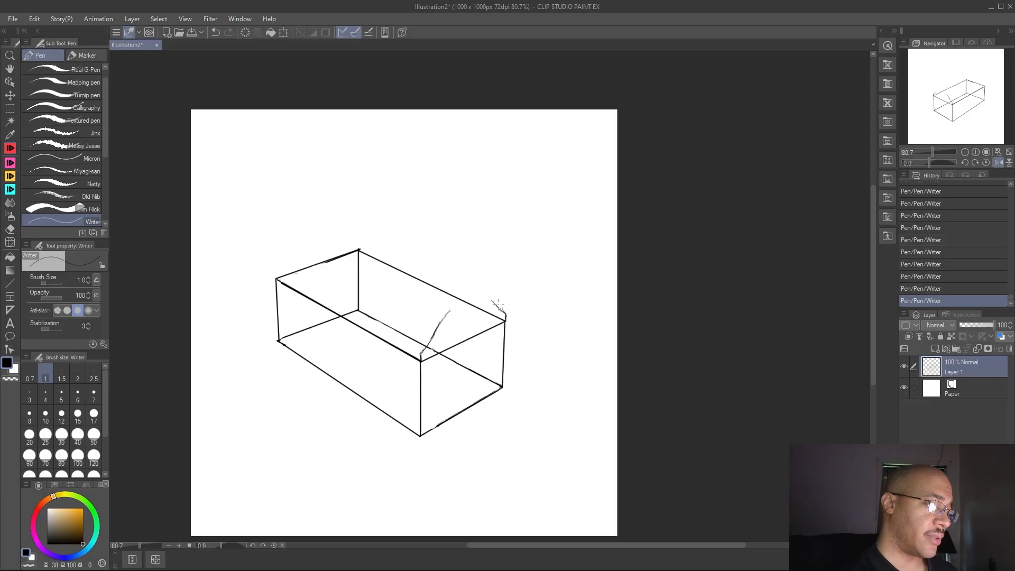
{"action": "mouse_move", "coordinate": [496, 302]}
{"action": "left_mouse_down"}
{"action": "mouse_move", "coordinate": [465, 295]}
{"action": "mouse_move", "coordinate": [451, 304]}
{"action": "mouse_move", "coordinate": [421, 357]}
{"action": "mouse_move", "coordinate": [458, 304]}
{"action": "left_mouse_up"}
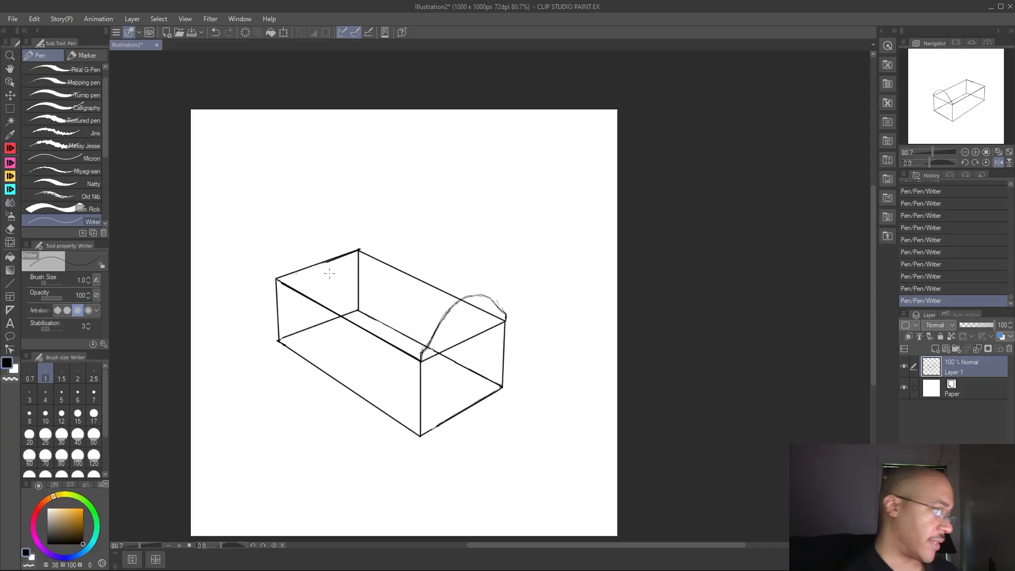
Draw a Straight line from the arch's front foot along the front top edge, extend the leftmost upright to it, and erase the overshoot
{"action": "left_click", "coordinate": [10, 283]}
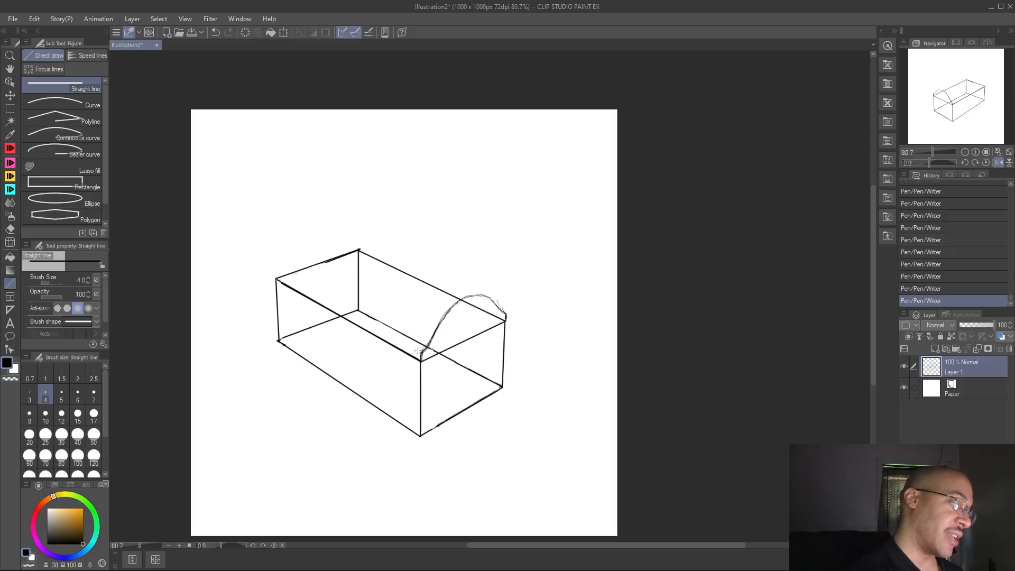
{"action": "left_click_drag", "start_coordinate": [422, 353], "coordinate": [271, 265]}
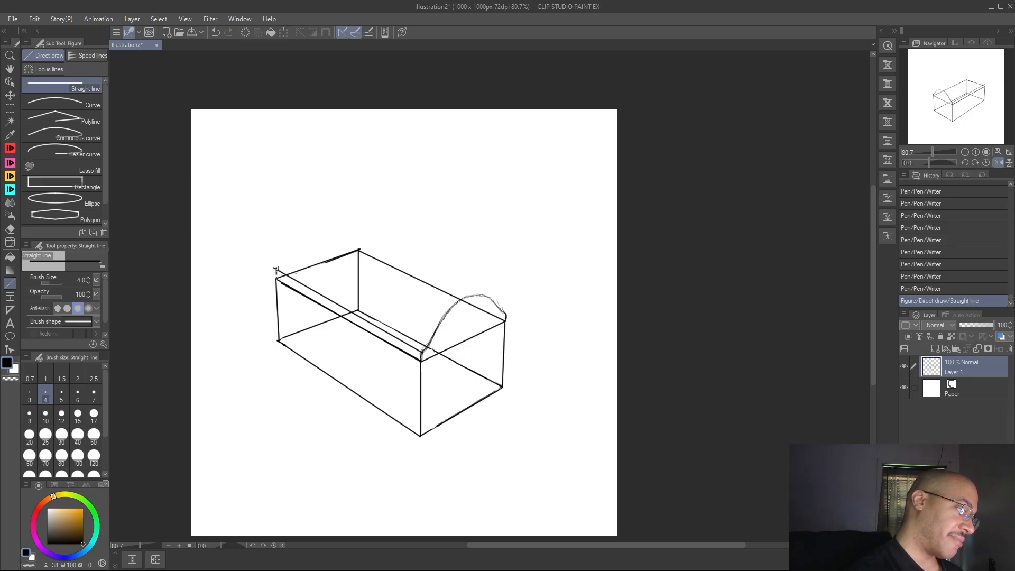
{"action": "left_click_drag", "start_coordinate": [276, 283], "coordinate": [278, 261]}
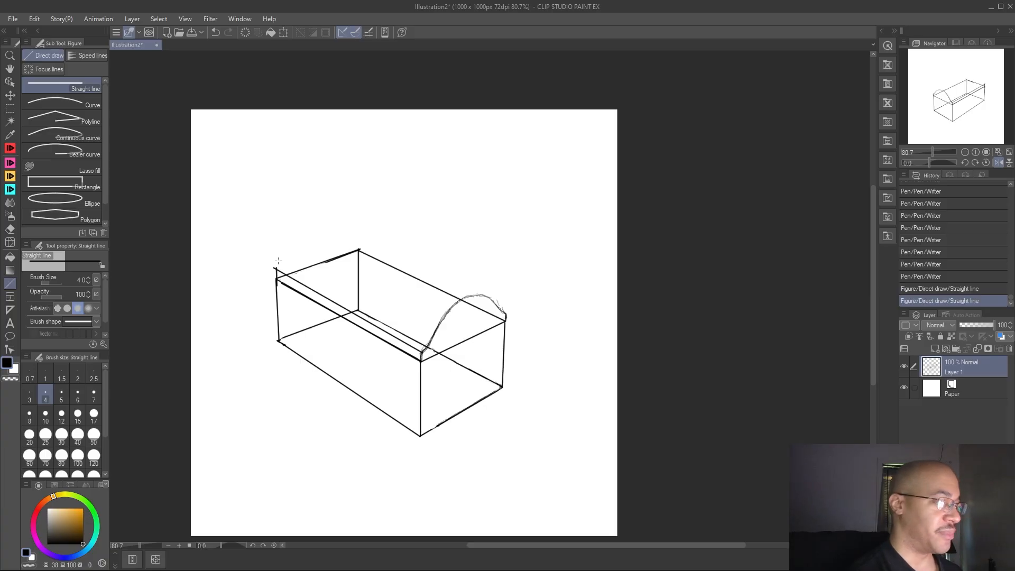
{"action": "key", "text": "e"}
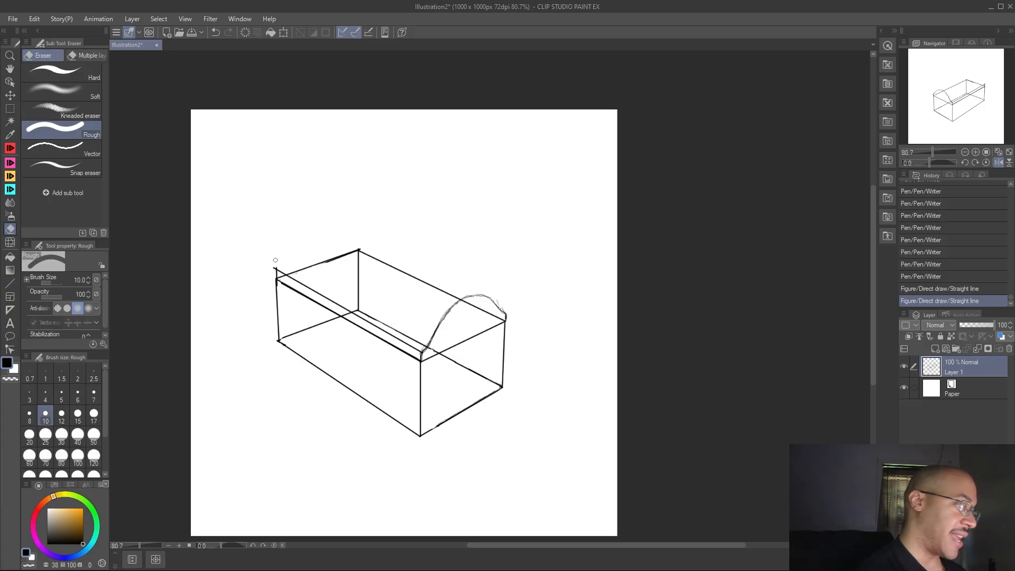
{"action": "left_click_drag", "start_coordinate": [273, 269], "coordinate": [276, 267]}
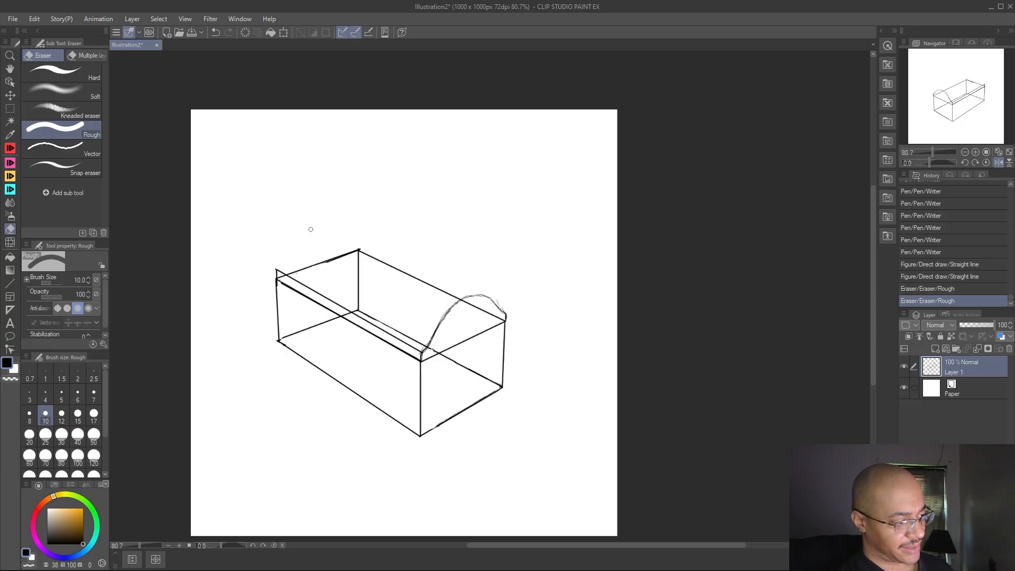
Draw the front half of a matching arch with the Writer pen, rising from the extended leftmost upright at the box's far end
{"action": "left_click", "coordinate": [10, 149]}
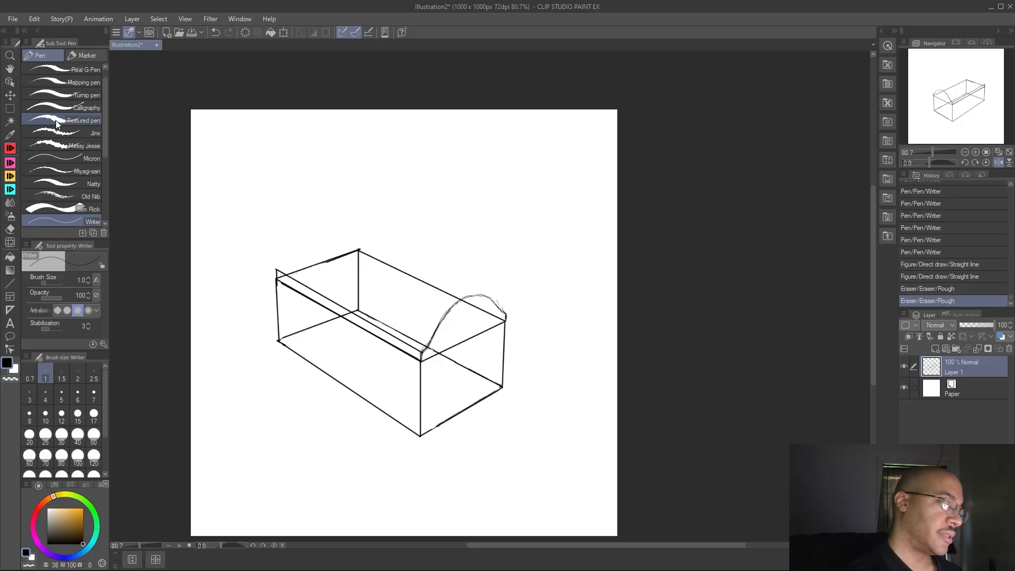
{"action": "left_click_drag", "start_coordinate": [277, 269], "coordinate": [325, 226]}
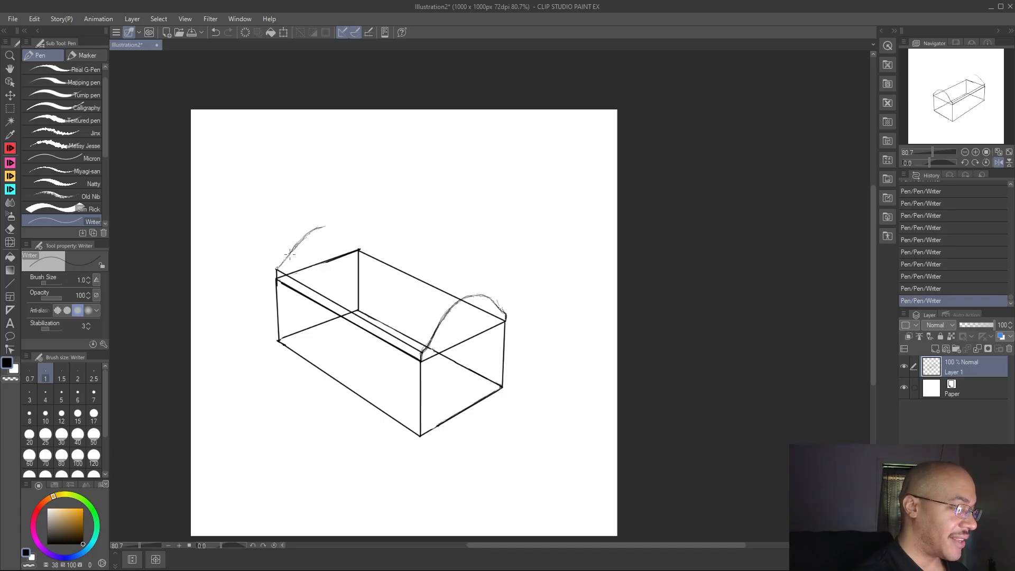
{"action": "mouse_move", "coordinate": [283, 267]}
{"action": "left_mouse_down"}
{"action": "mouse_move", "coordinate": [304, 237]}
{"action": "mouse_move", "coordinate": [328, 226]}
{"action": "left_mouse_up"}
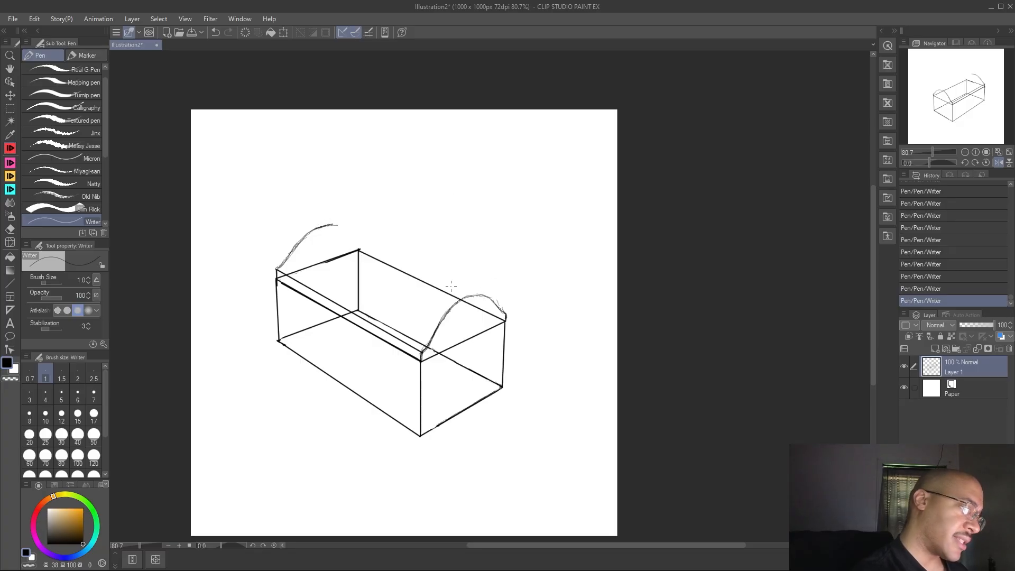
Connect the crests of the two arches with a Straight line to form the lid's ridge, then switch to the Rough eraser
{"action": "key", "text": "u"}
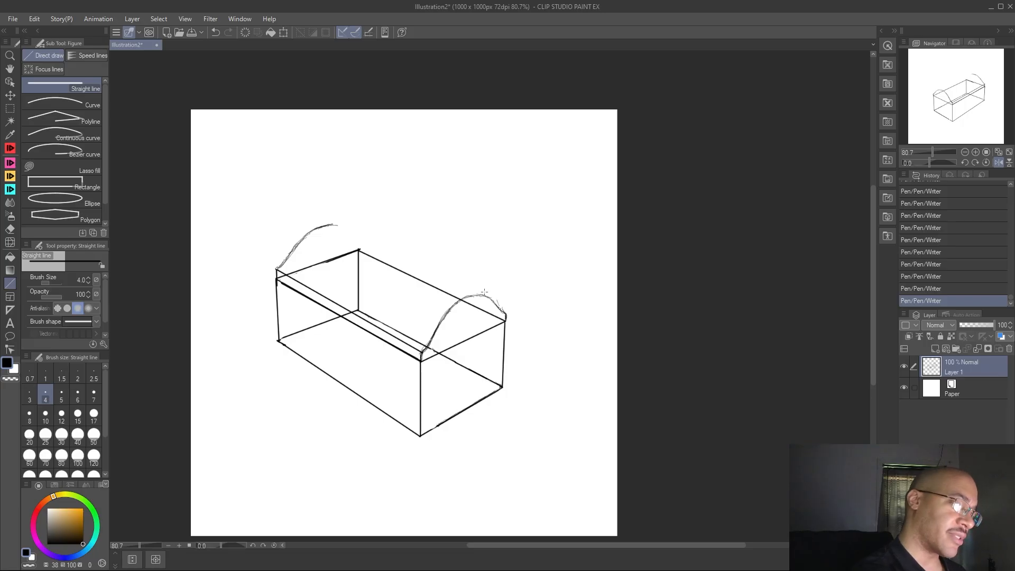
{"action": "left_click_drag", "start_coordinate": [488, 297], "coordinate": [332, 225]}
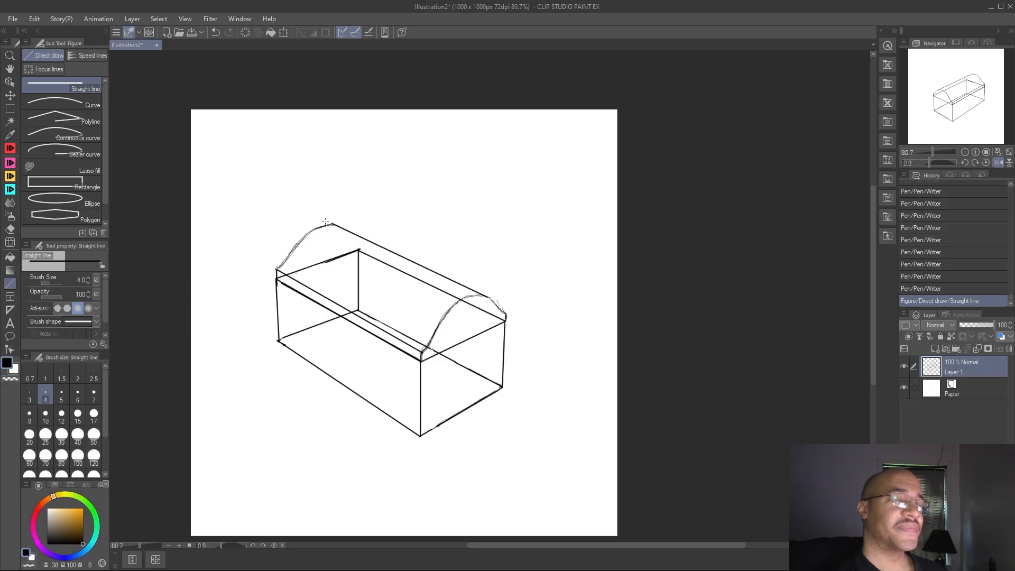
{"action": "key", "text": "e"}
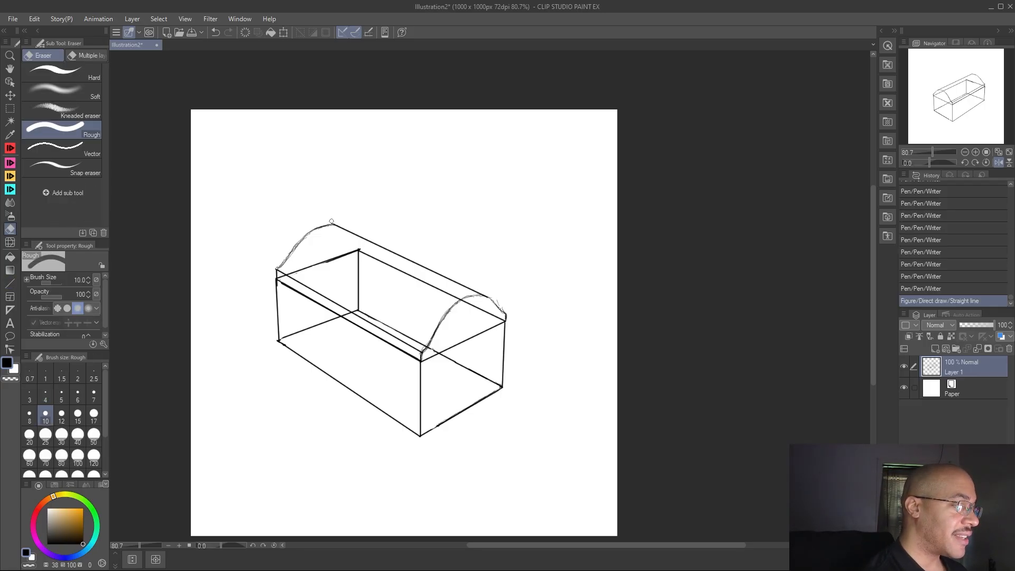
Erase the overshoot at the far arch's crest and retouch both arches' ends with the Writer pen
{"action": "left_click_drag", "start_coordinate": [333, 221], "coordinate": [334, 223]}
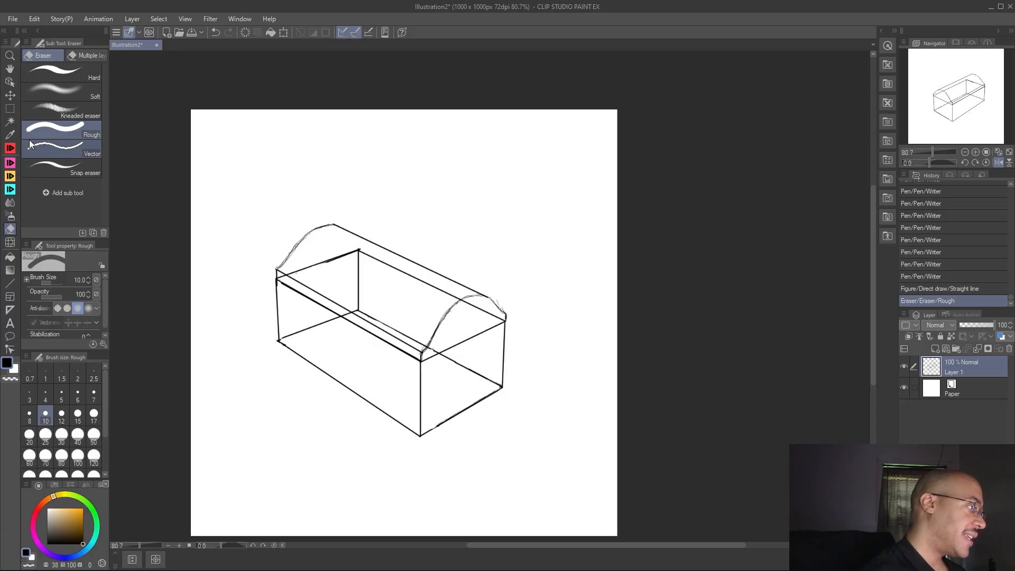
{"action": "key", "text": "p"}
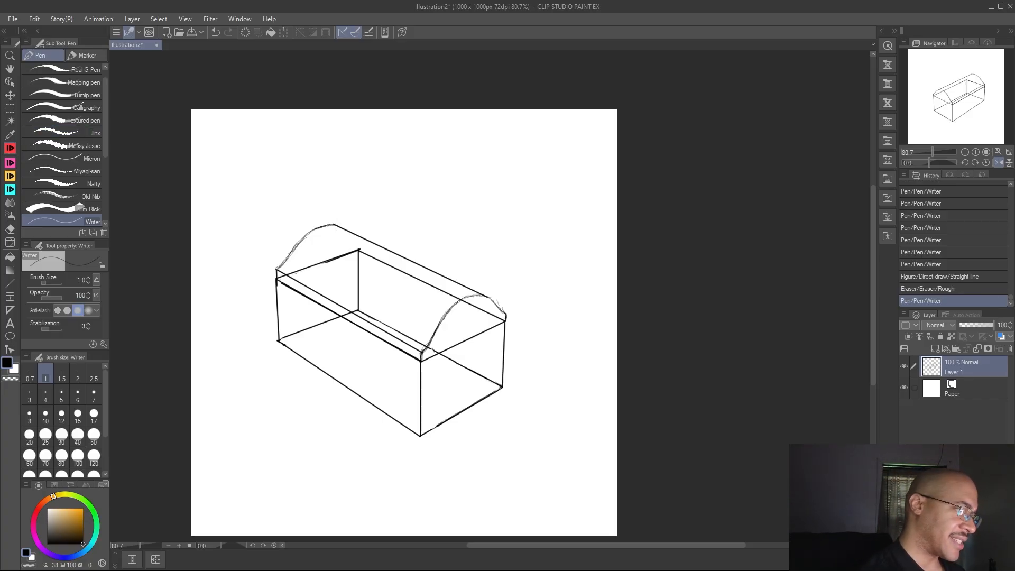
{"action": "left_click_drag", "start_coordinate": [334, 224], "coordinate": [329, 226]}
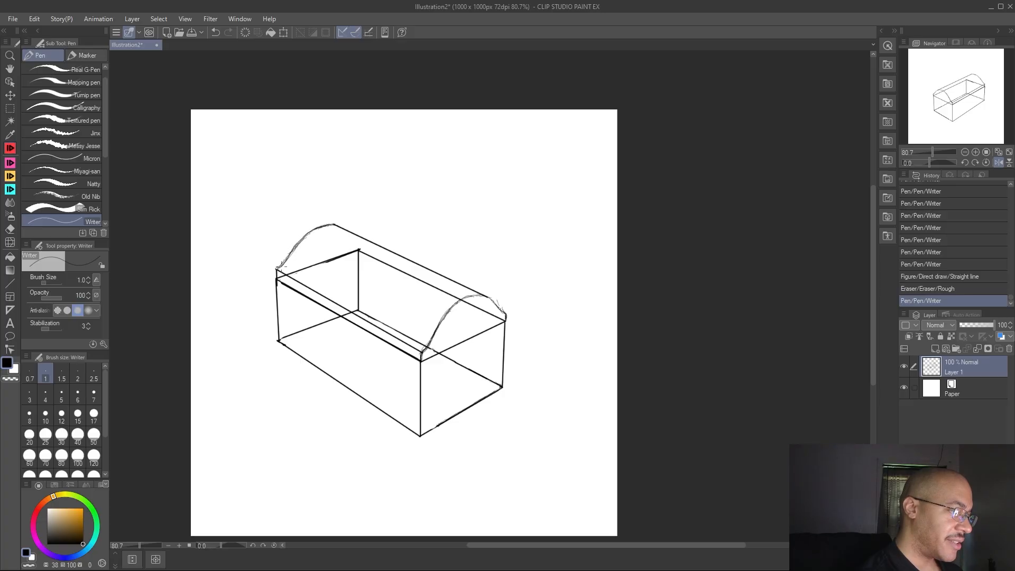
{"action": "left_click_drag", "start_coordinate": [278, 268], "coordinate": [285, 255]}
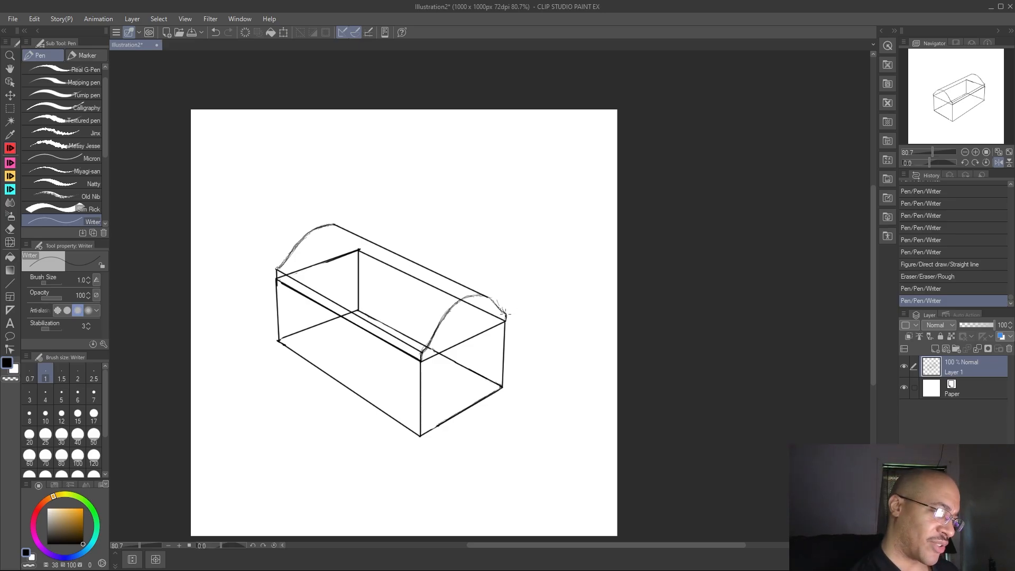
{"action": "left_click_drag", "start_coordinate": [491, 299], "coordinate": [498, 305]}
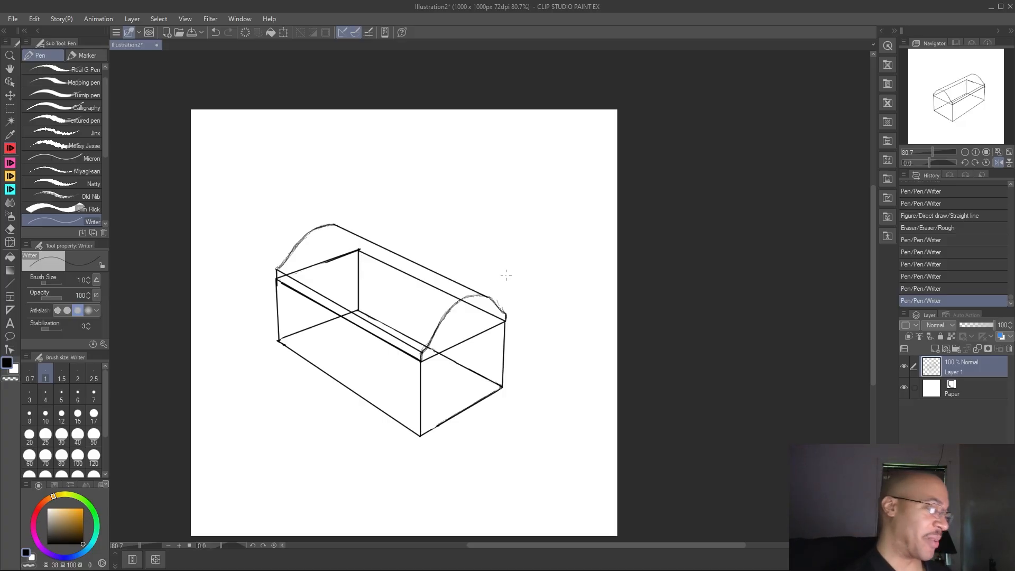
Erase the hidden back edges and back upright seen through the arched lid with the Rough eraser
{"action": "key", "text": "e"}
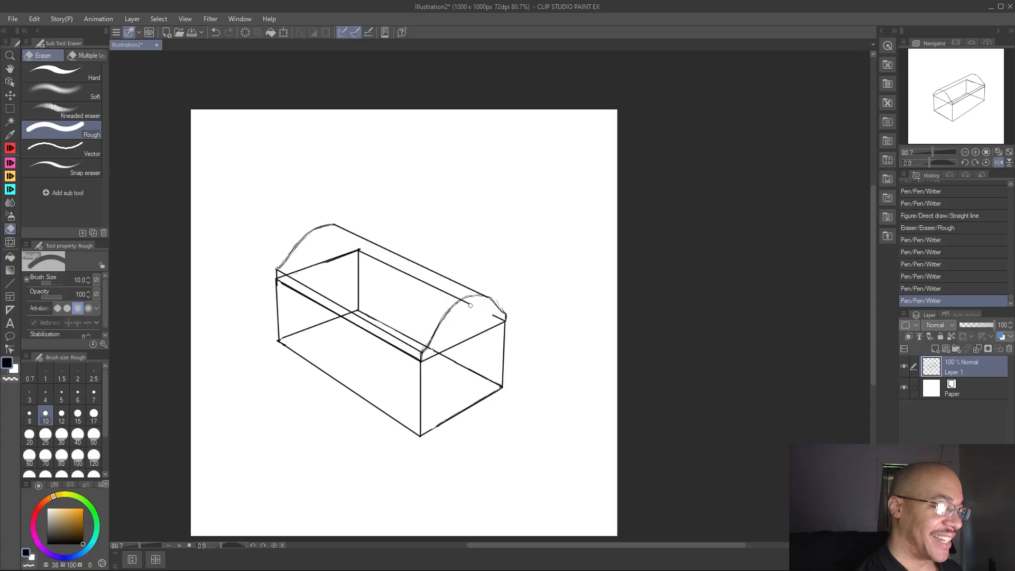
{"action": "mouse_move", "coordinate": [462, 301]}
{"action": "left_mouse_down"}
{"action": "mouse_move", "coordinate": [507, 316]}
{"action": "mouse_move", "coordinate": [476, 297]}
{"action": "left_mouse_up"}
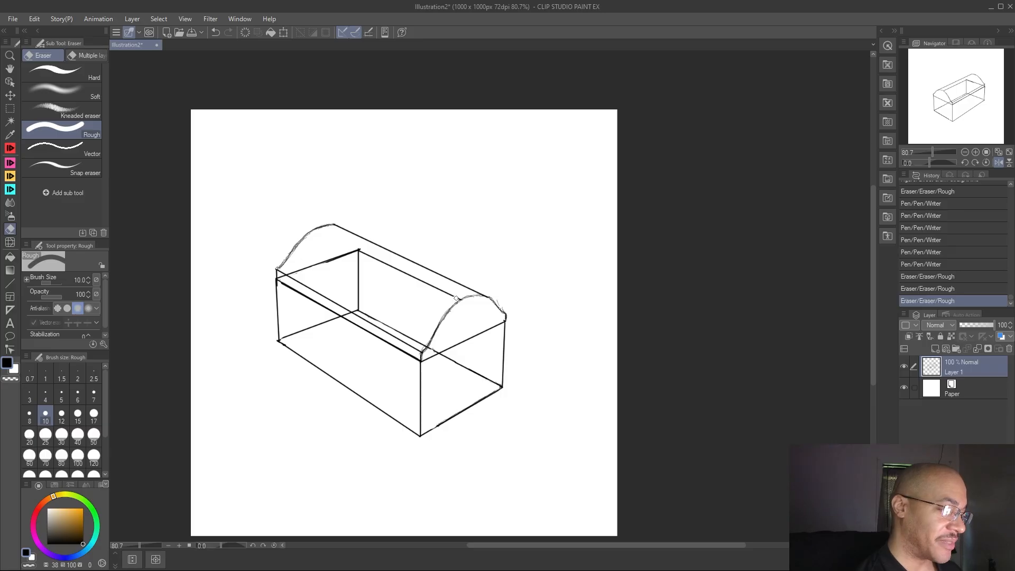
{"action": "mouse_move", "coordinate": [458, 297]}
{"action": "left_mouse_down"}
{"action": "mouse_move", "coordinate": [358, 249]}
{"action": "mouse_move", "coordinate": [290, 273]}
{"action": "mouse_move", "coordinate": [300, 272]}
{"action": "left_mouse_up"}
{"action": "mouse_move", "coordinate": [361, 269]}
{"action": "left_mouse_down"}
{"action": "mouse_move", "coordinate": [359, 258]}
{"action": "mouse_move", "coordinate": [354, 311]}
{"action": "mouse_move", "coordinate": [361, 299]}
{"action": "left_mouse_up"}
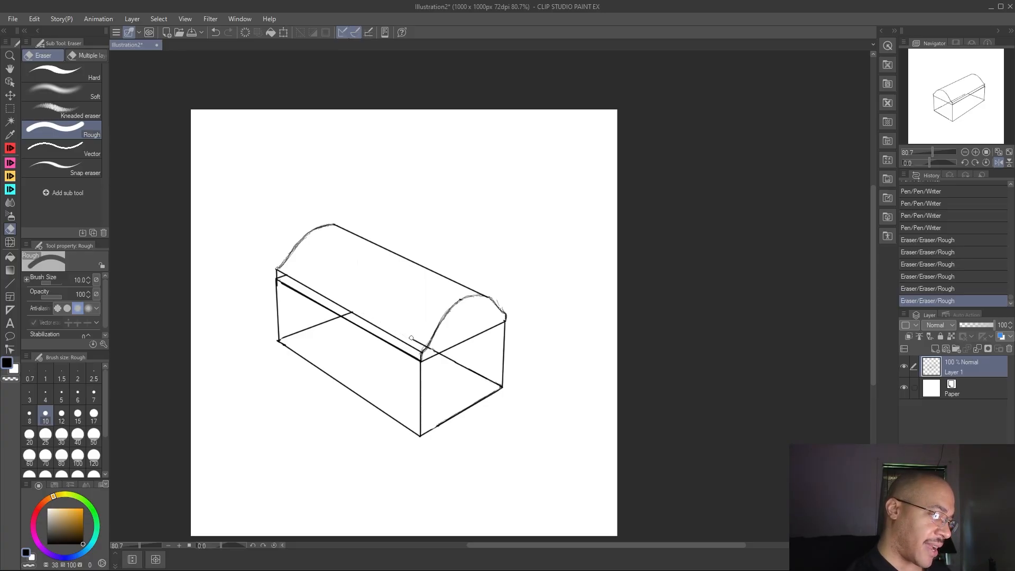
Clean up the near arch's front foot and erase the hidden bottom edges showing through the box's front and end faces
{"action": "left_click_drag", "start_coordinate": [423, 347], "coordinate": [429, 351]}
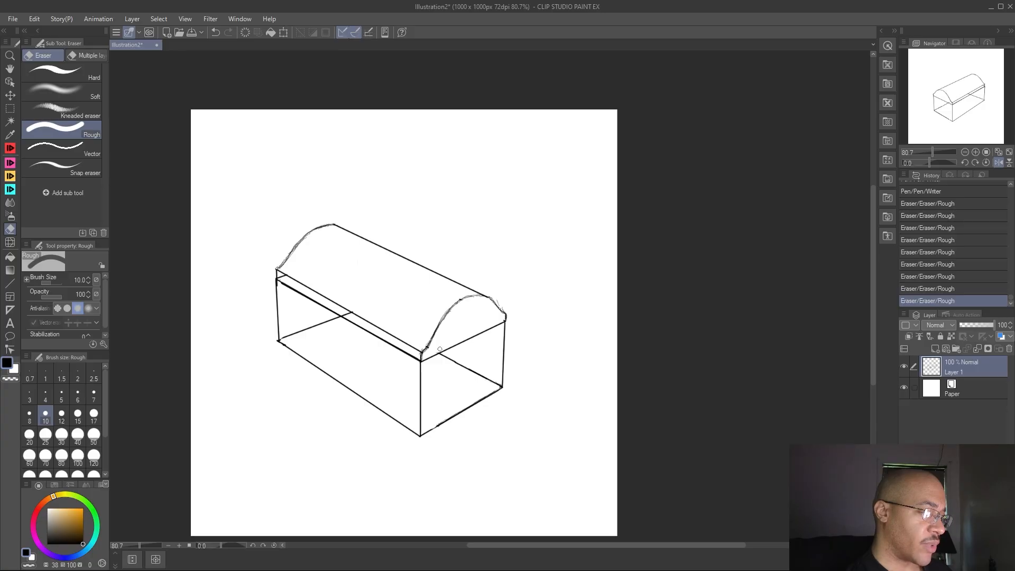
{"action": "left_click_drag", "start_coordinate": [430, 347], "coordinate": [426, 342]}
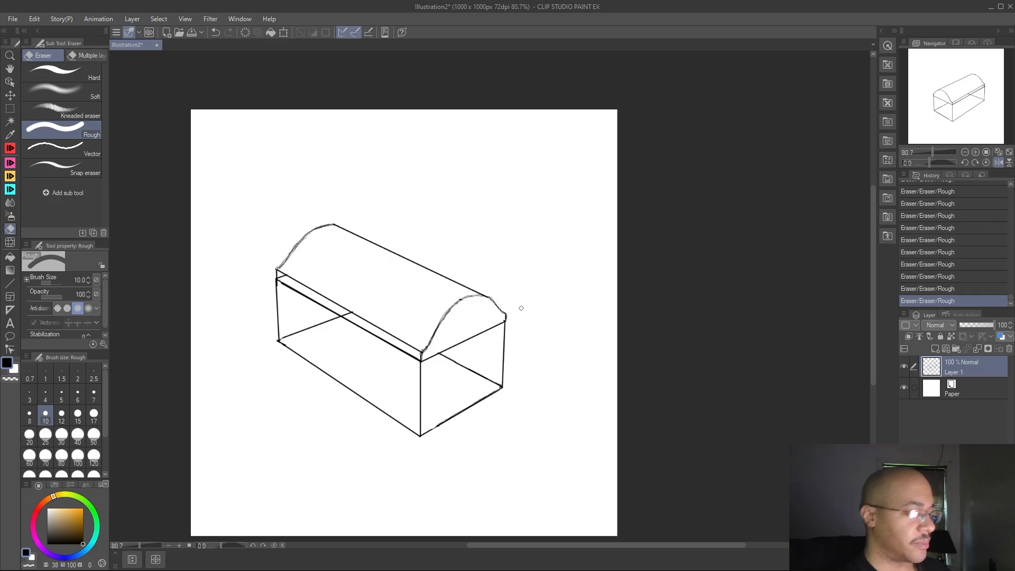
{"action": "mouse_move", "coordinate": [446, 356]}
{"action": "left_mouse_down"}
{"action": "mouse_move", "coordinate": [475, 371]}
{"action": "mouse_move", "coordinate": [447, 358]}
{"action": "mouse_move", "coordinate": [479, 354]}
{"action": "mouse_move", "coordinate": [498, 383]}
{"action": "left_mouse_up"}
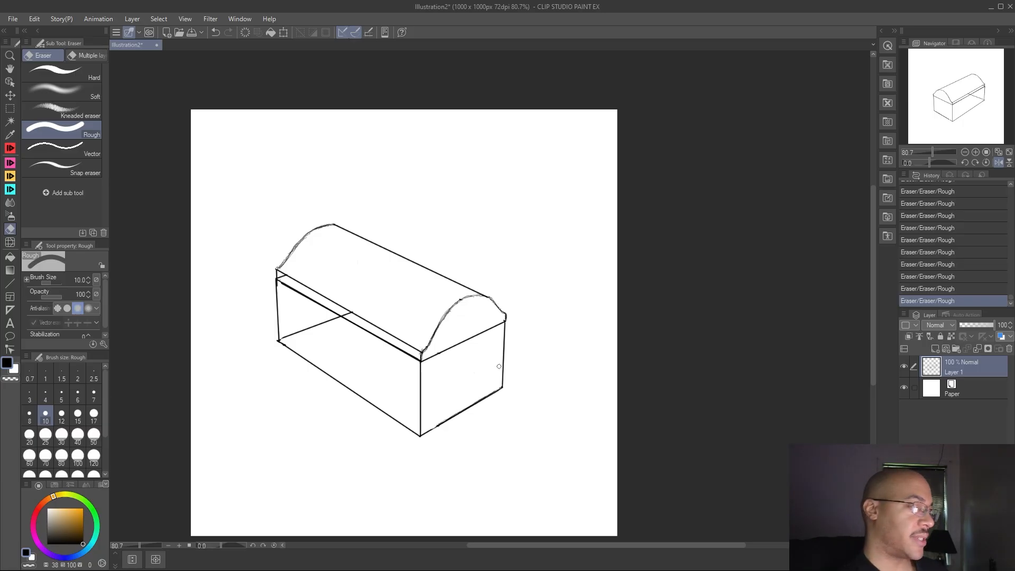
{"action": "left_click_drag", "start_coordinate": [345, 315], "coordinate": [351, 315]}
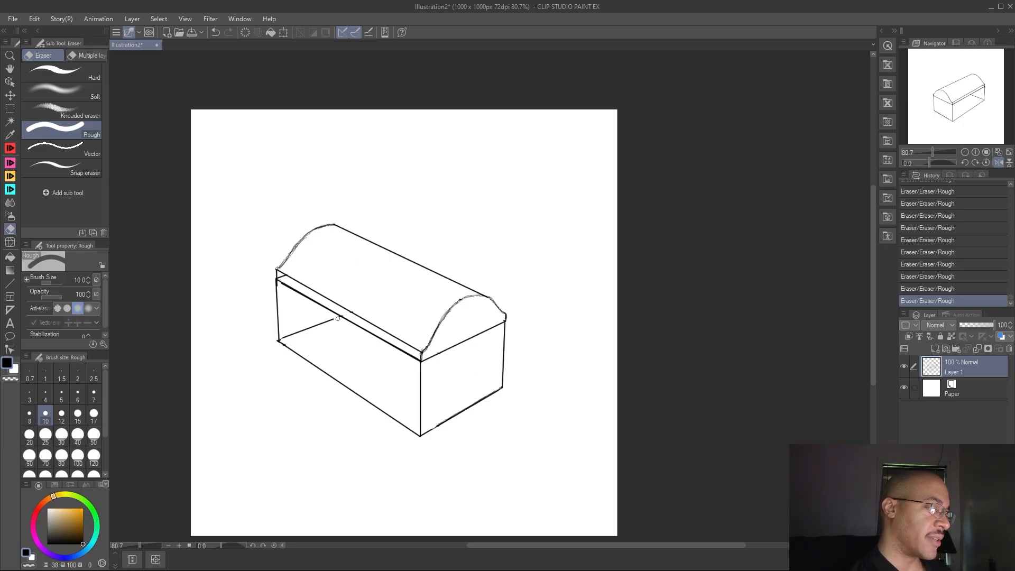
{"action": "left_click_drag", "start_coordinate": [339, 318], "coordinate": [283, 338]}
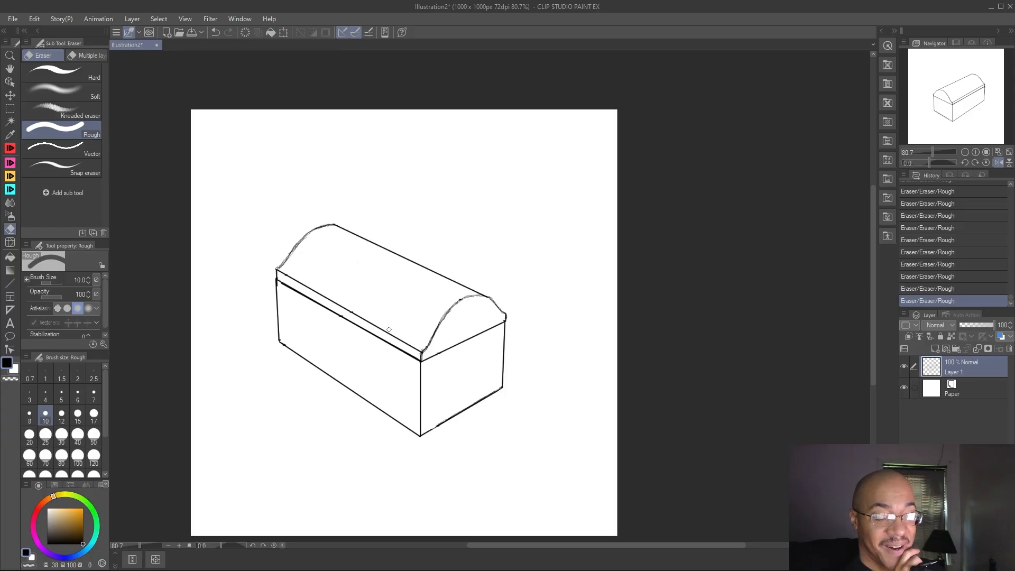
Try a freehand Writer pen arc across the middle of the lid from ridge to front edge, and erase it
{"action": "key", "text": "p"}
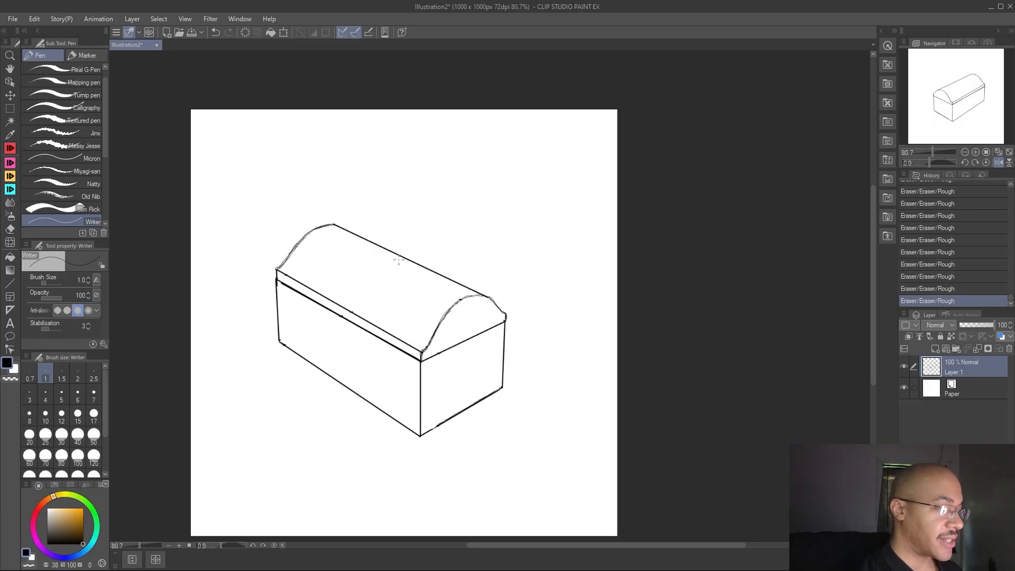
{"action": "left_click", "coordinate": [402, 257]}
{"action": "left_click", "coordinate": [404, 258]}
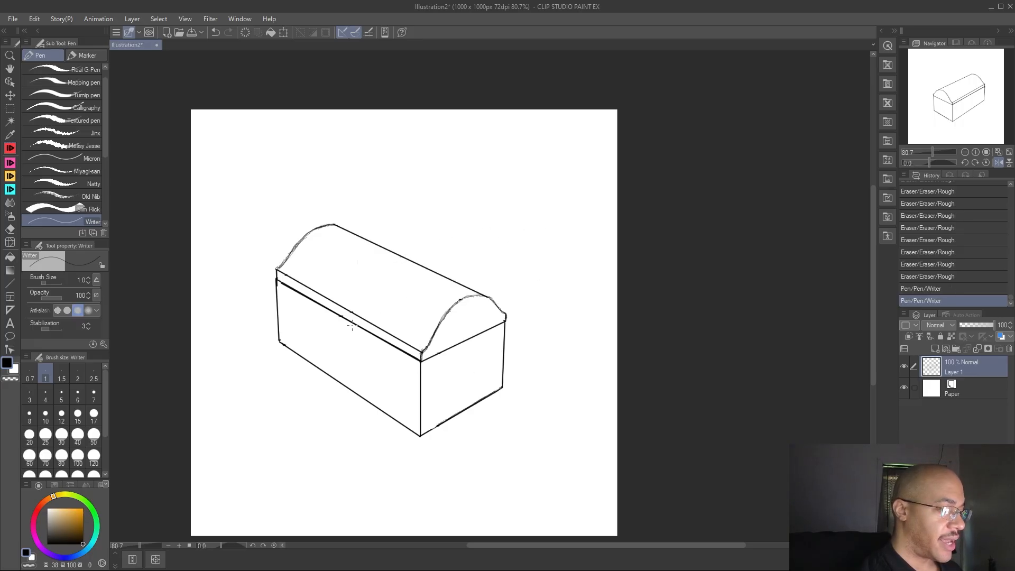
{"action": "left_click", "coordinate": [400, 256]}
{"action": "left_click", "coordinate": [397, 258]}
{"action": "left_click", "coordinate": [394, 260]}
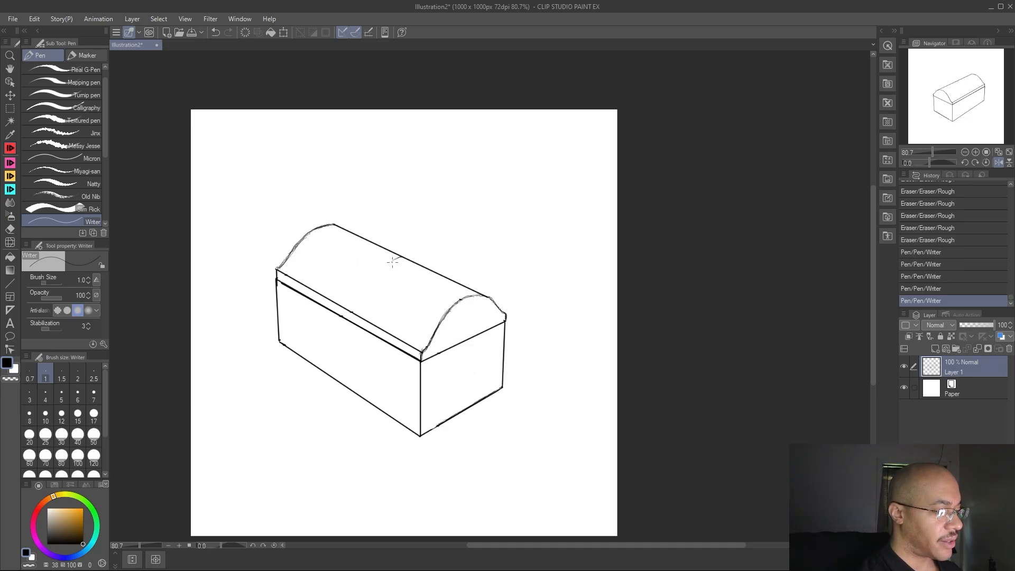
{"action": "left_click_drag", "start_coordinate": [398, 258], "coordinate": [390, 263]}
{"action": "mouse_move", "coordinate": [391, 263]}
{"action": "left_mouse_down"}
{"action": "mouse_move", "coordinate": [371, 290]}
{"action": "mouse_move", "coordinate": [401, 258]}
{"action": "mouse_move", "coordinate": [375, 278]}
{"action": "mouse_move", "coordinate": [380, 272]}
{"action": "mouse_move", "coordinate": [361, 313]}
{"action": "left_mouse_up"}
{"action": "left_click_drag", "start_coordinate": [364, 312], "coordinate": [395, 261]}
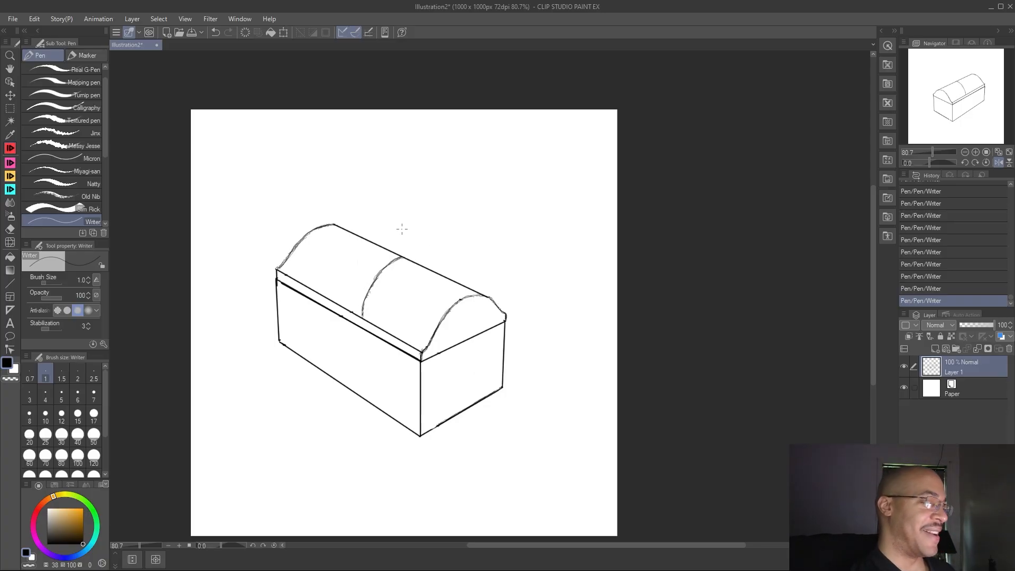
{"action": "key", "text": "e"}
{"action": "mouse_move", "coordinate": [362, 299]}
{"action": "left_mouse_down"}
{"action": "mouse_move", "coordinate": [374, 280]}
{"action": "mouse_move", "coordinate": [364, 300]}
{"action": "mouse_move", "coordinate": [398, 250]}
{"action": "left_mouse_up"}
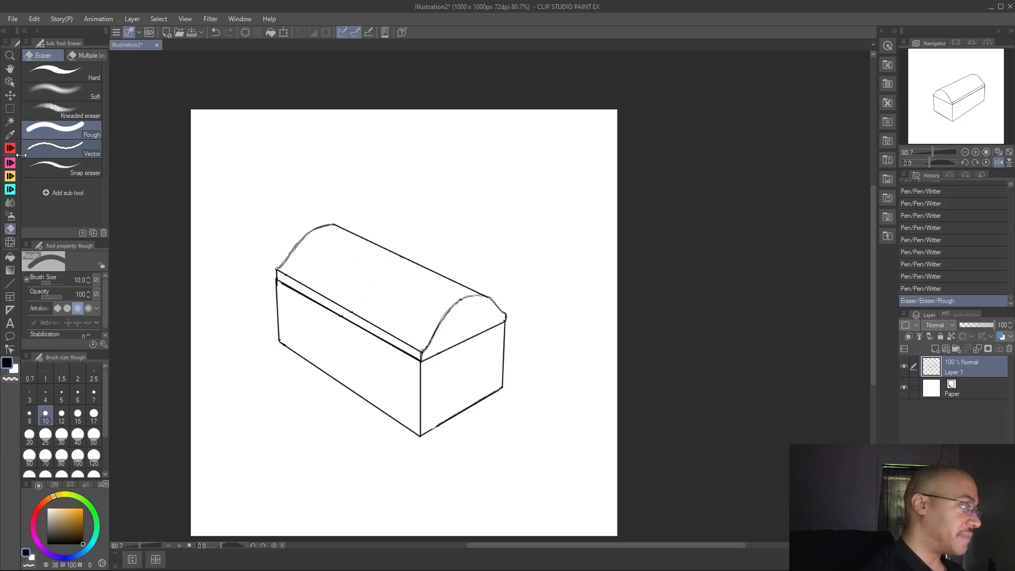
Draw an arc across the lid's middle from the front rim to the ridge, and sketch the latch's short side strokes below the rim
{"action": "key", "text": "p"}
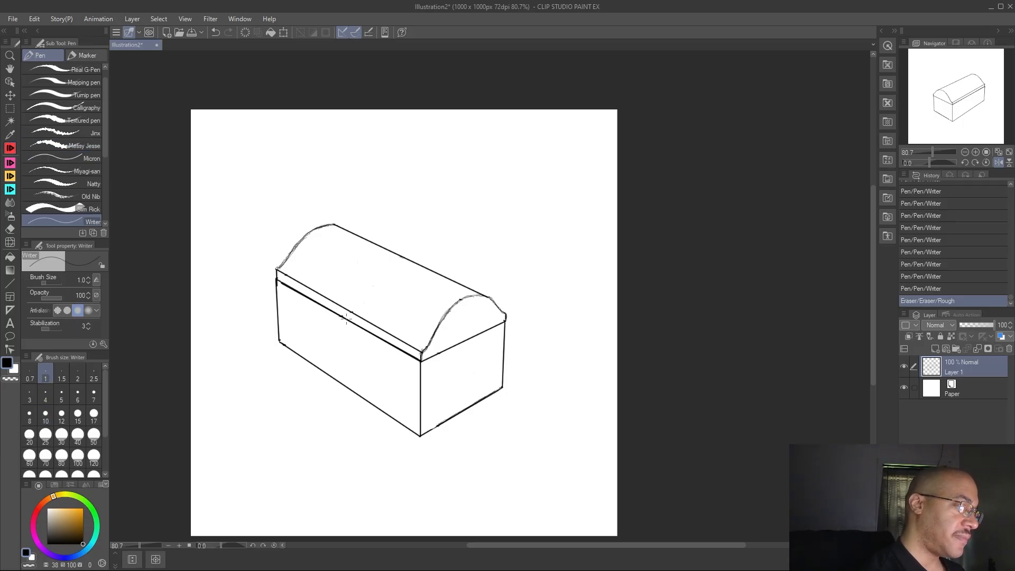
{"action": "left_click_drag", "start_coordinate": [347, 317], "coordinate": [347, 311]}
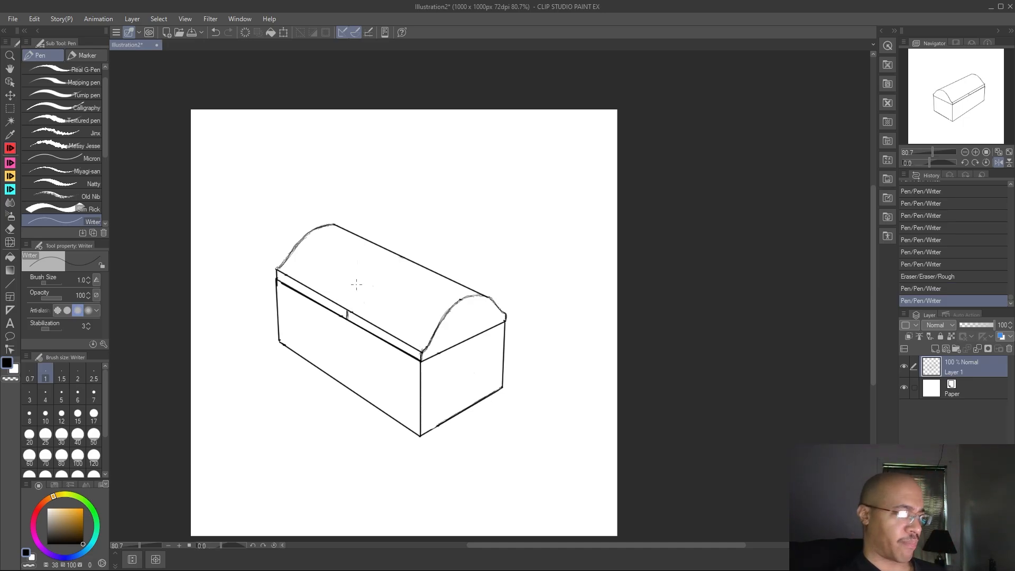
{"action": "mouse_move", "coordinate": [350, 309]}
{"action": "left_mouse_down"}
{"action": "mouse_move", "coordinate": [386, 263]}
{"action": "mouse_move", "coordinate": [347, 312]}
{"action": "mouse_move", "coordinate": [395, 254]}
{"action": "left_mouse_up"}
{"action": "left_click_drag", "start_coordinate": [352, 306], "coordinate": [347, 317]}
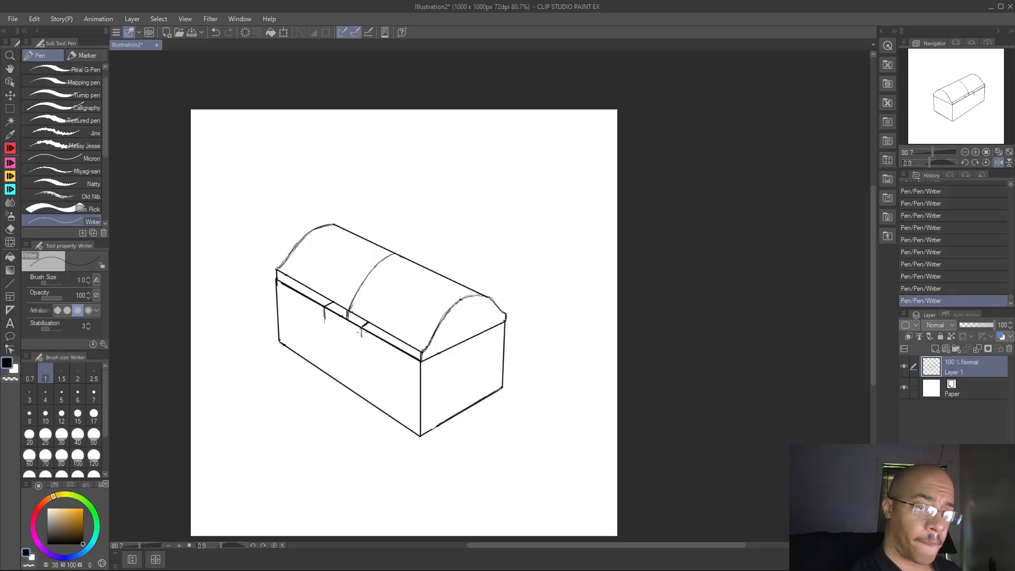
{"action": "left_click_drag", "start_coordinate": [362, 329], "coordinate": [359, 341]}
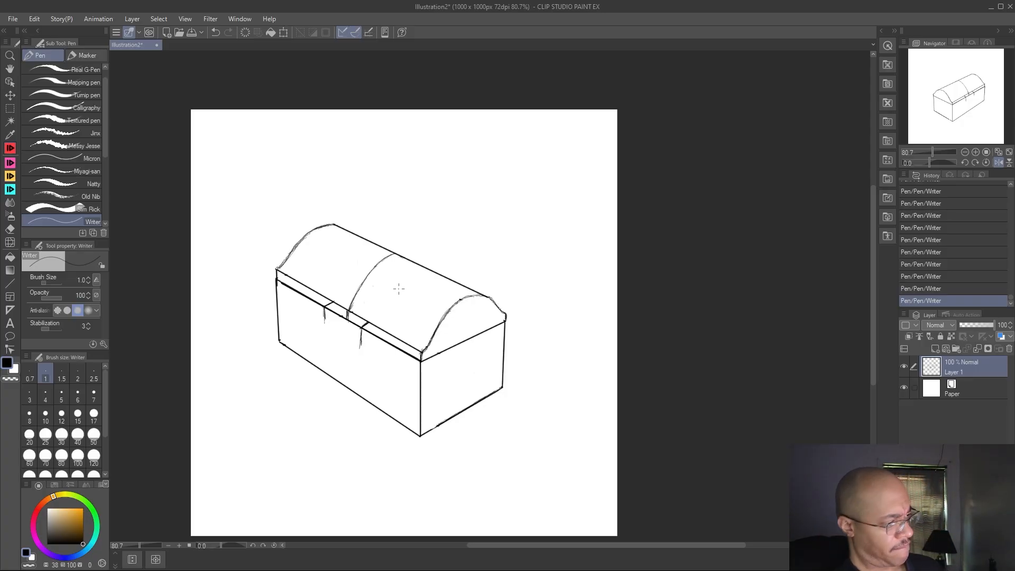
Flip the canvas view horizontally back and forth, recentering the chest between flips, to check its perspective and symmetry
{"action": "key", "text": "shift+h"}
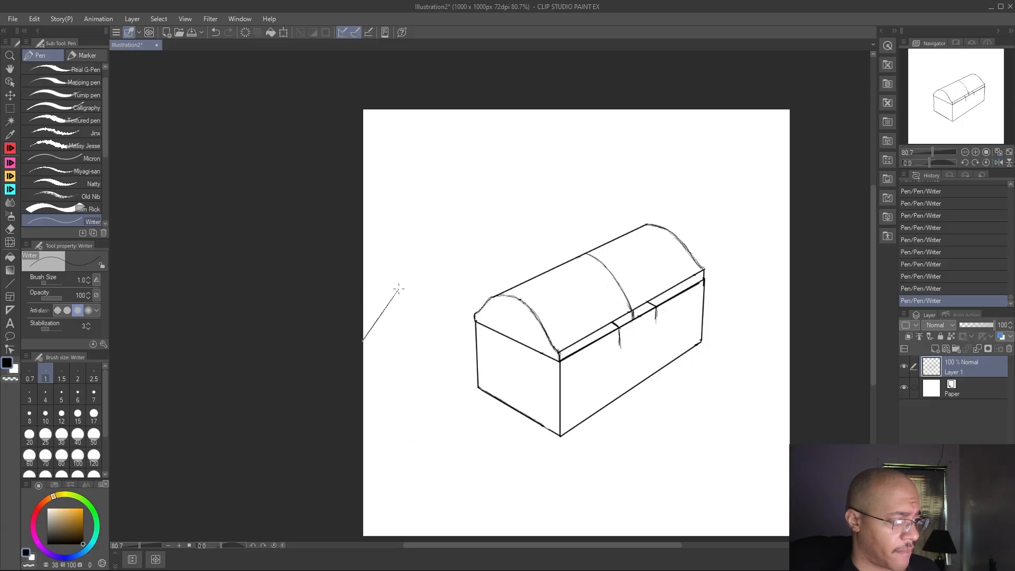
{"action": "key", "text": "shift+h"}
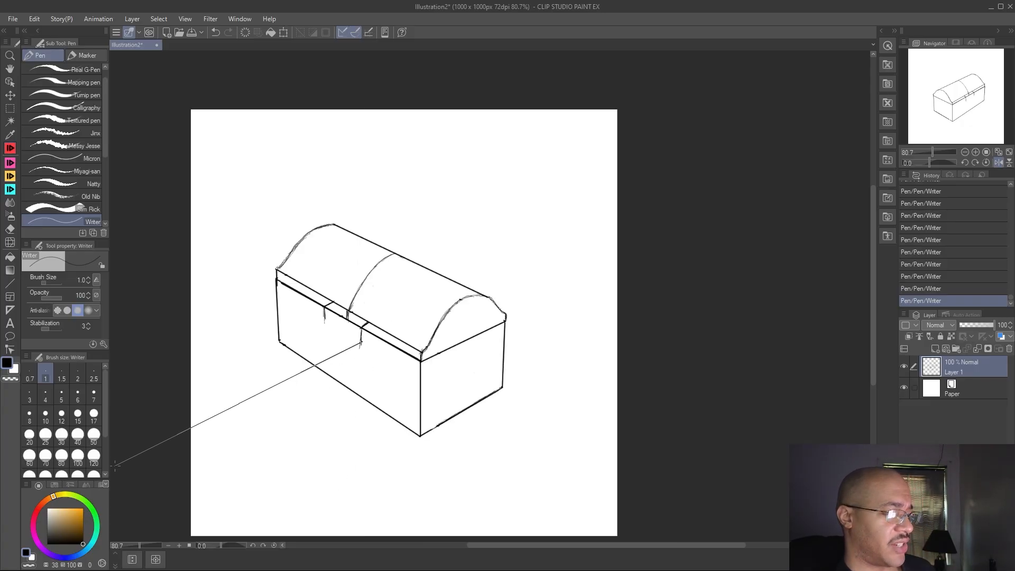
{"action": "left_click_drag", "start_coordinate": [605, 544], "coordinate": [563, 544]}
{"action": "key", "text": "shift+h"}
{"action": "key", "text": "shift+h"}
{"action": "key", "text": "shift+h"}
{"action": "key", "text": "shift+h"}
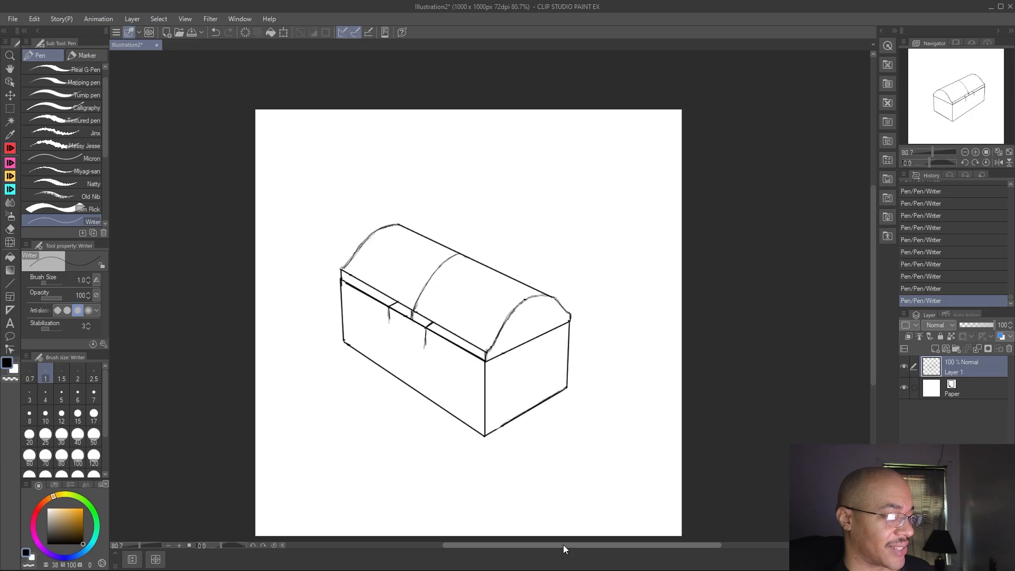
{"action": "key", "text": "shift+h"}
{"action": "key", "text": "shift+h"}
{"action": "left_click_drag", "start_coordinate": [564, 545], "coordinate": [566, 544]}
{"action": "key", "text": "shift+h"}
{"action": "key", "text": "shift+h"}
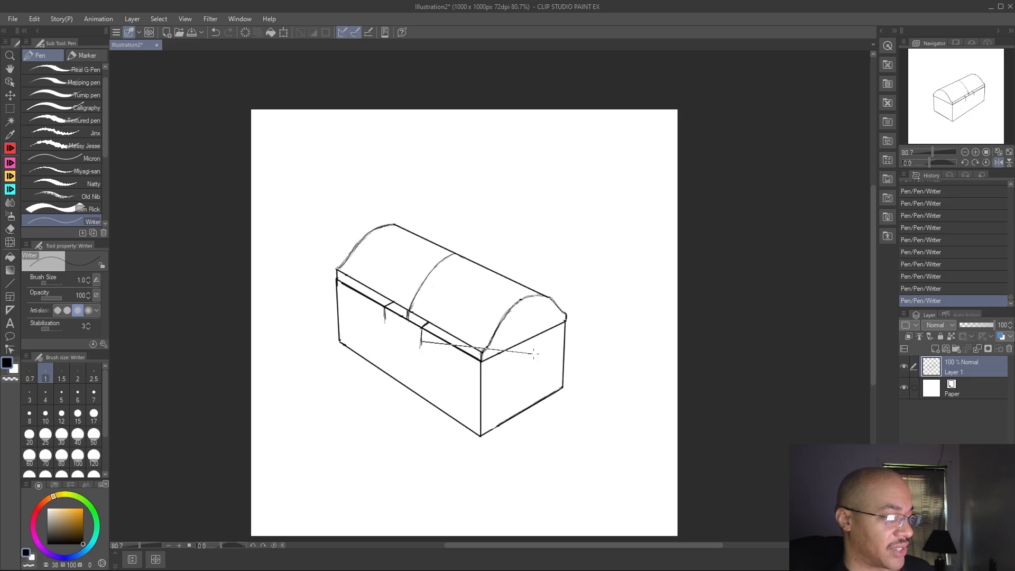
{"action": "key", "text": "shift+h"}
{"action": "left_click_drag", "start_coordinate": [573, 543], "coordinate": [598, 548]}
{"action": "key", "text": "shift+h"}
{"action": "key", "text": "shift+h"}
{"action": "key", "text": "shift+h"}
{"action": "key", "text": "shift+h"}
{"action": "key", "text": "shift+h"}
{"action": "key", "text": "shift+h"}
{"action": "key", "text": "shift+h"}
{"action": "key", "text": "shift+h"}
{"action": "key", "text": "shift+h"}
{"action": "key", "text": "shift+h"}
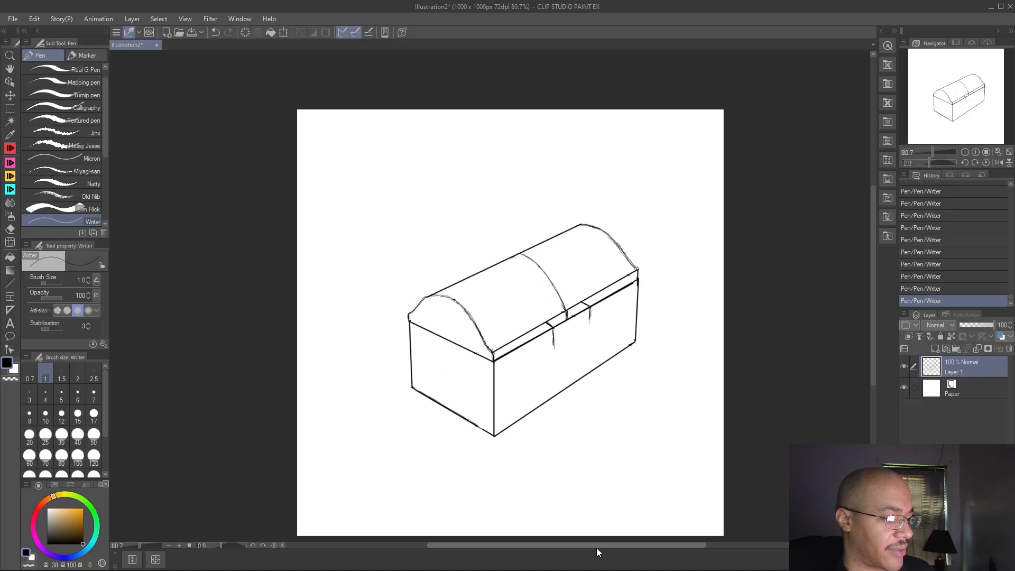
{"action": "key", "text": "shift+h"}
{"action": "key", "text": "shift+h"}
{"action": "key", "text": "shift+h"}
{"action": "left_click_drag", "start_coordinate": [599, 548], "coordinate": [597, 544]}
{"action": "key", "text": "shift+h"}
{"action": "key", "text": "shift+h"}
{"action": "key", "text": "shift+h"}
{"action": "key", "text": "shift+h"}
{"action": "key", "text": "shift+h"}
{"action": "key", "text": "shift+h"}
{"action": "key", "text": "shift+h"}
{"action": "key", "text": "shift+h"}
{"action": "key", "text": "shift+h"}
{"action": "left_click_drag", "start_coordinate": [598, 544], "coordinate": [597, 544]}
{"action": "key", "text": "shift+h"}
{"action": "key", "text": "shift+h"}
{"action": "key", "text": "shift+h"}
{"action": "key", "text": "shift+h"}
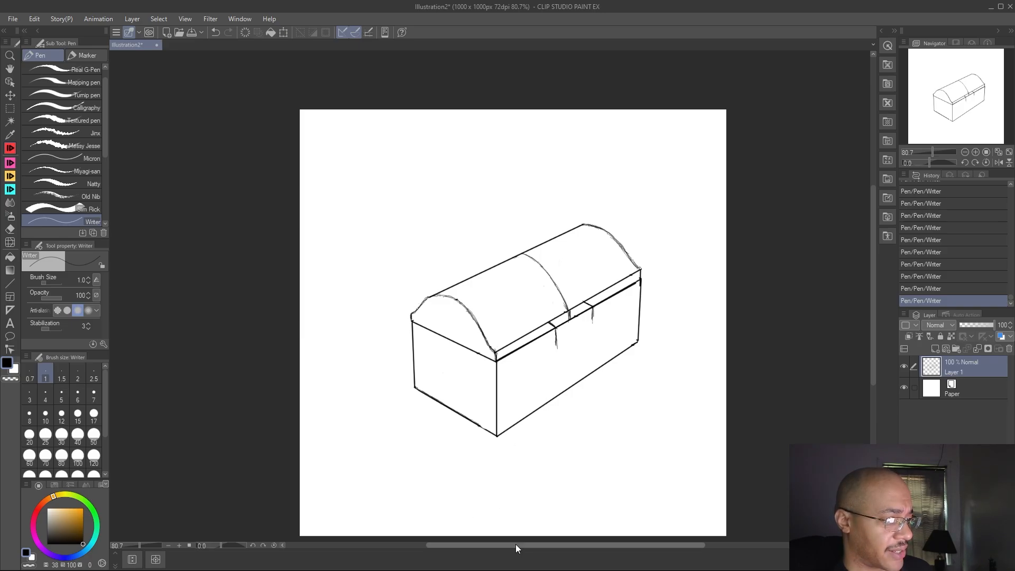
{"action": "left_click_drag", "start_coordinate": [515, 545], "coordinate": [515, 544]}
{"action": "key", "text": "h"}
{"action": "key", "text": "h"}
{"action": "key", "text": "h"}
{"action": "key", "text": "h"}
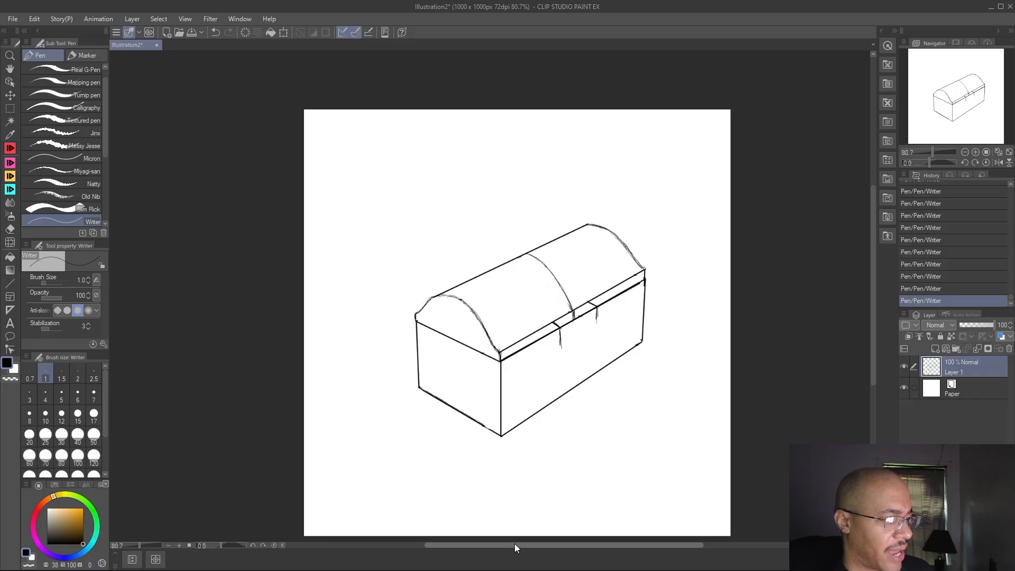
{"action": "left_click_drag", "start_coordinate": [515, 544], "coordinate": [507, 542]}
{"action": "key", "text": "h"}
{"action": "key", "text": "h"}
{"action": "key", "text": "h"}
{"action": "key", "text": "h"}
{"action": "key", "text": "h"}
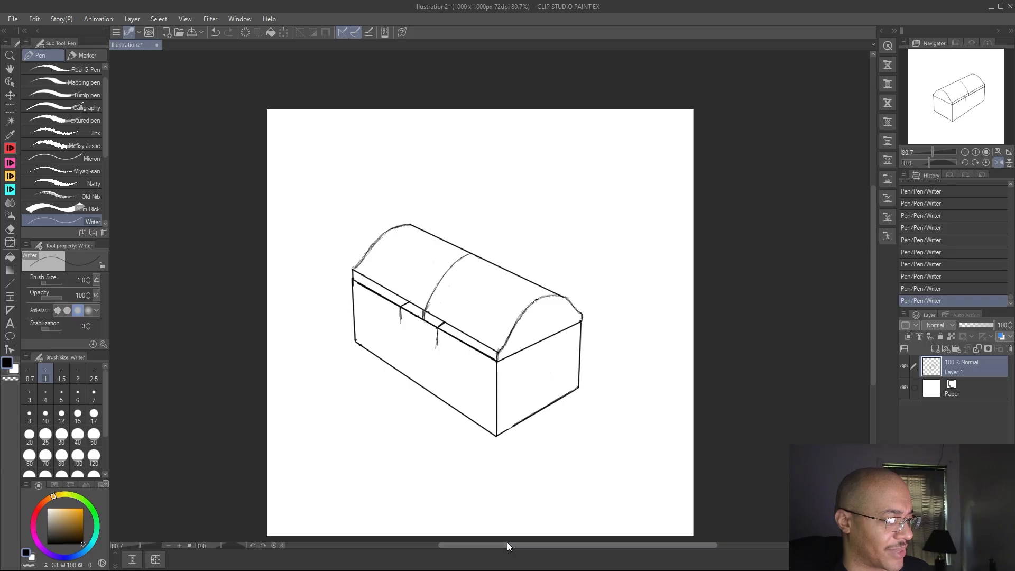
{"action": "left_click_drag", "start_coordinate": [508, 543], "coordinate": [506, 543]}
{"action": "key", "text": "shift+h"}
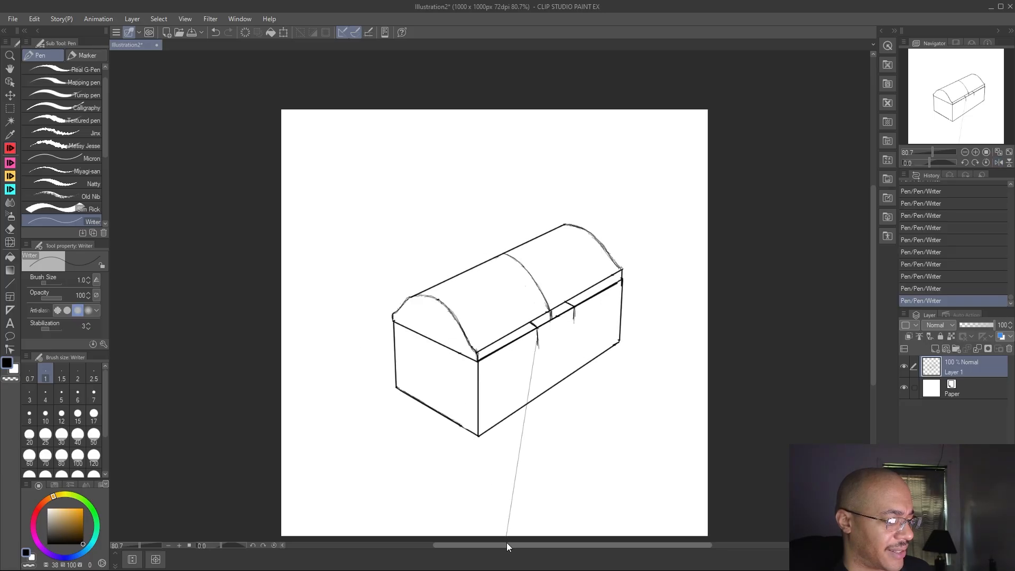
{"action": "key", "text": "h"}
{"action": "key", "text": "h"}
{"action": "key", "text": "h"}
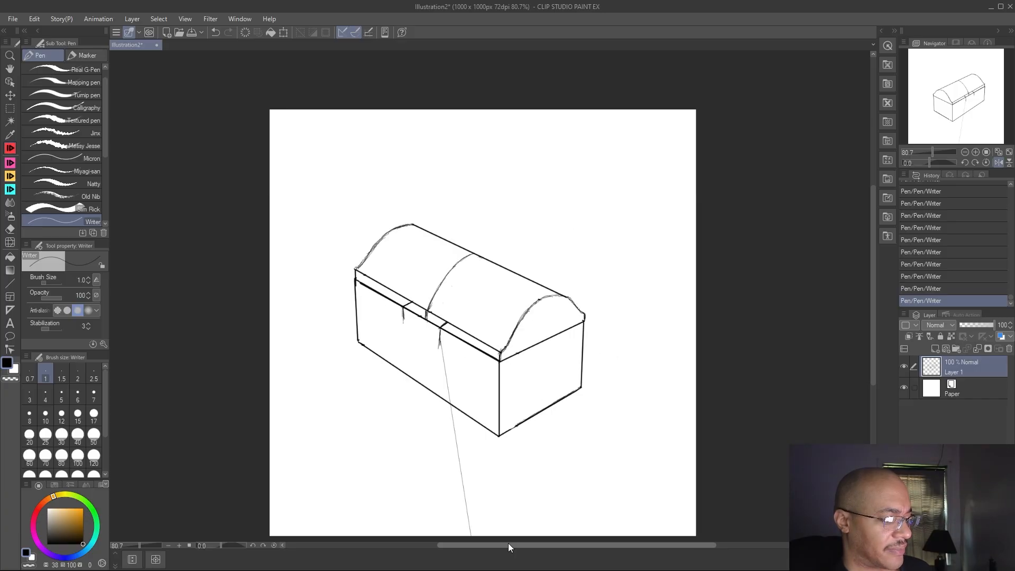
{"action": "left_click_drag", "start_coordinate": [509, 544], "coordinate": [508, 541]}
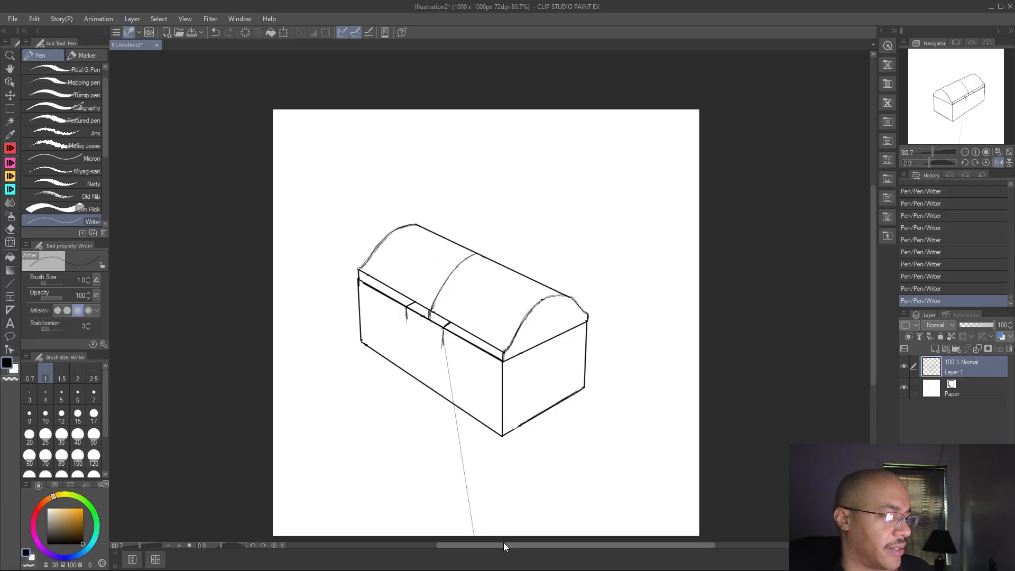
{"action": "left_click_drag", "start_coordinate": [503, 542], "coordinate": [500, 543]}
{"action": "key", "text": "h"}
{"action": "key", "text": "h"}
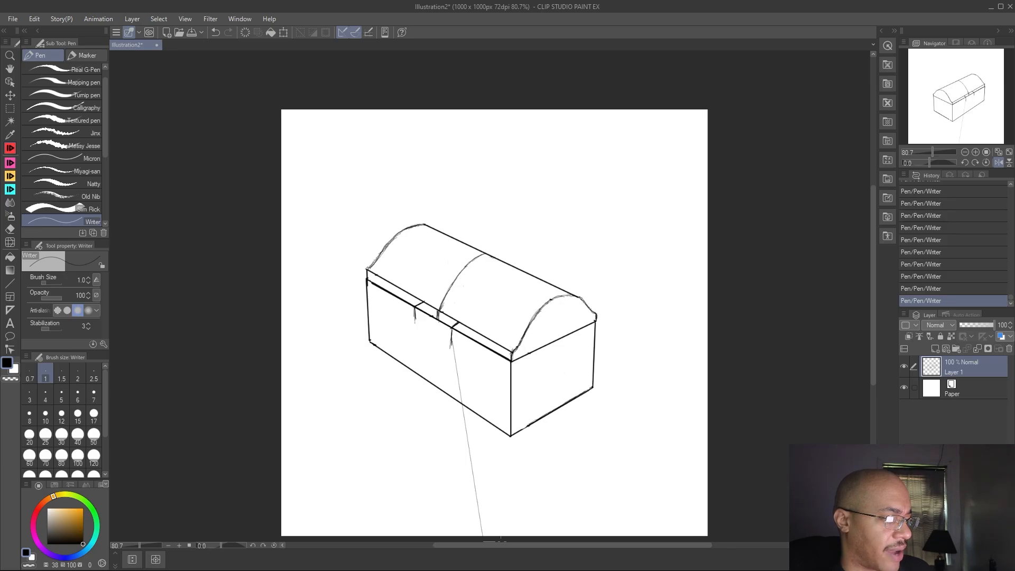
{"action": "key", "text": "h"}
{"action": "key", "text": "h"}
{"action": "key", "text": "h"}
{"action": "key", "text": "h"}
{"action": "key", "text": "h"}
{"action": "key", "text": "h"}
{"action": "key", "text": "h"}
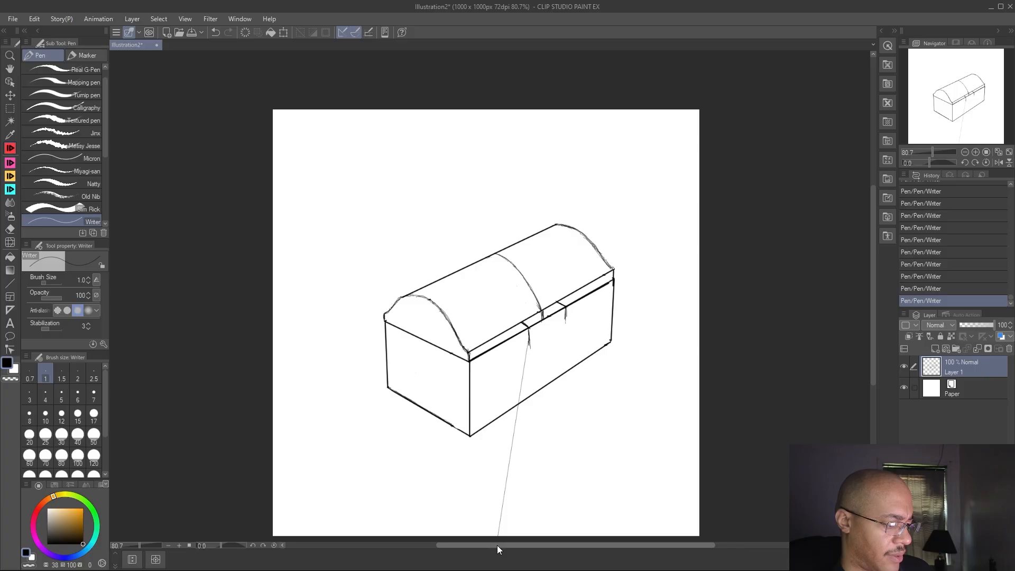
Compare the chest in mirrored and normal view repeatedly to examine its proportions, lid arches and latch placement
{"action": "left_click_drag", "start_coordinate": [497, 544], "coordinate": [496, 545]}
{"action": "key", "text": "h"}
{"action": "key", "text": "h"}
{"action": "key", "text": "h"}
{"action": "key", "text": "h"}
{"action": "key", "text": "h"}
{"action": "key", "text": "h"}
{"action": "key", "text": "h"}
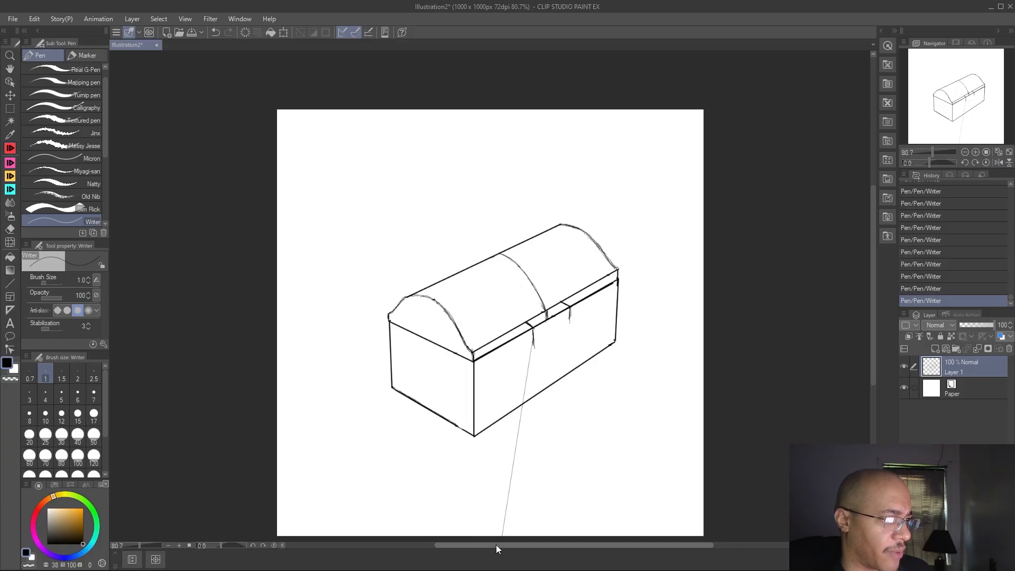
{"action": "key", "text": "h"}
{"action": "key", "text": "h"}
{"action": "key", "text": "h"}
{"action": "key", "text": "h"}
{"action": "key", "text": "h"}
{"action": "key", "text": "h"}
{"action": "key", "text": "h"}
{"action": "key", "text": "h"}
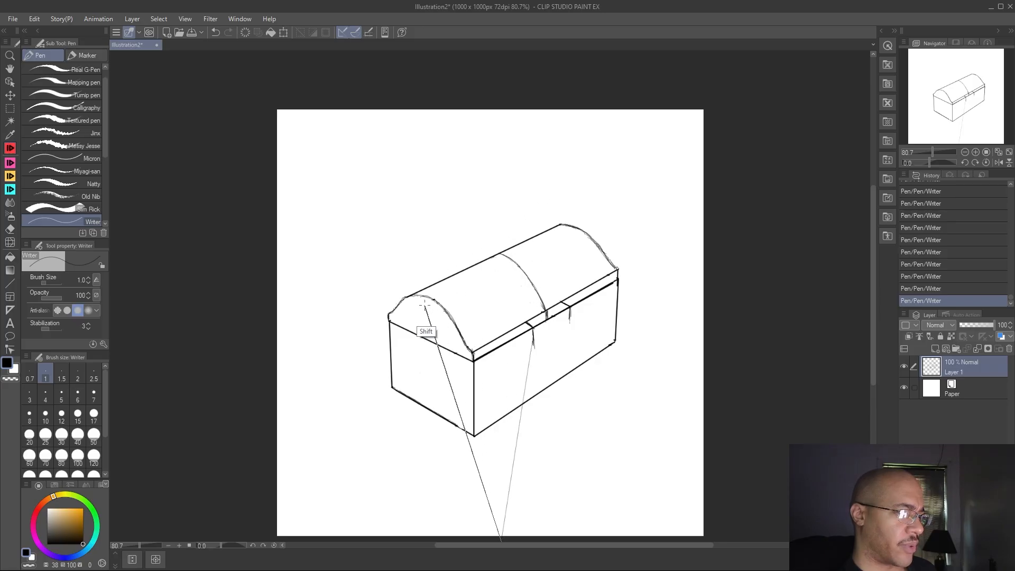
{"action": "key", "text": "h"}
{"action": "key", "text": "h"}
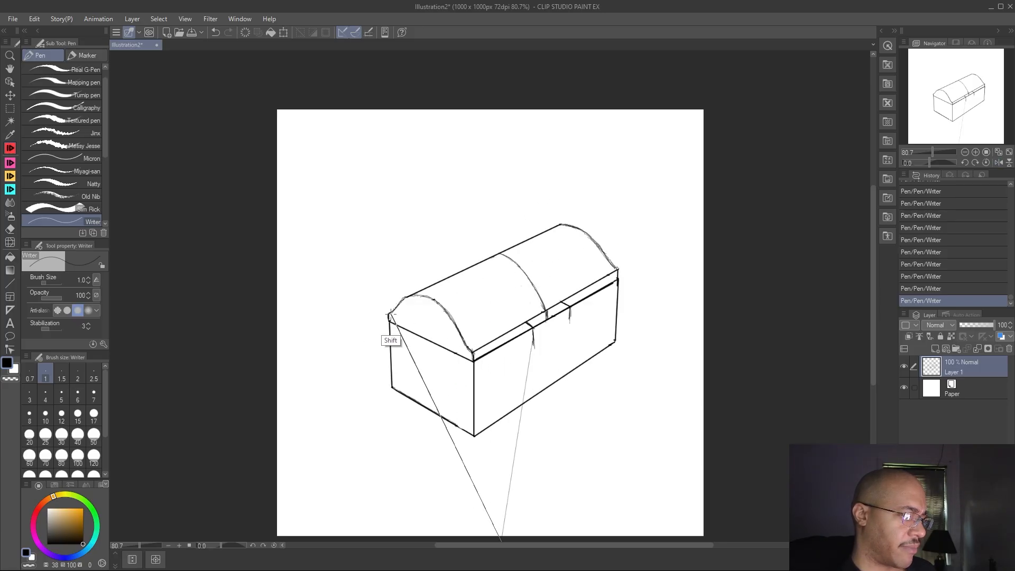
{"action": "key", "text": "h"}
{"action": "key", "text": "h"}
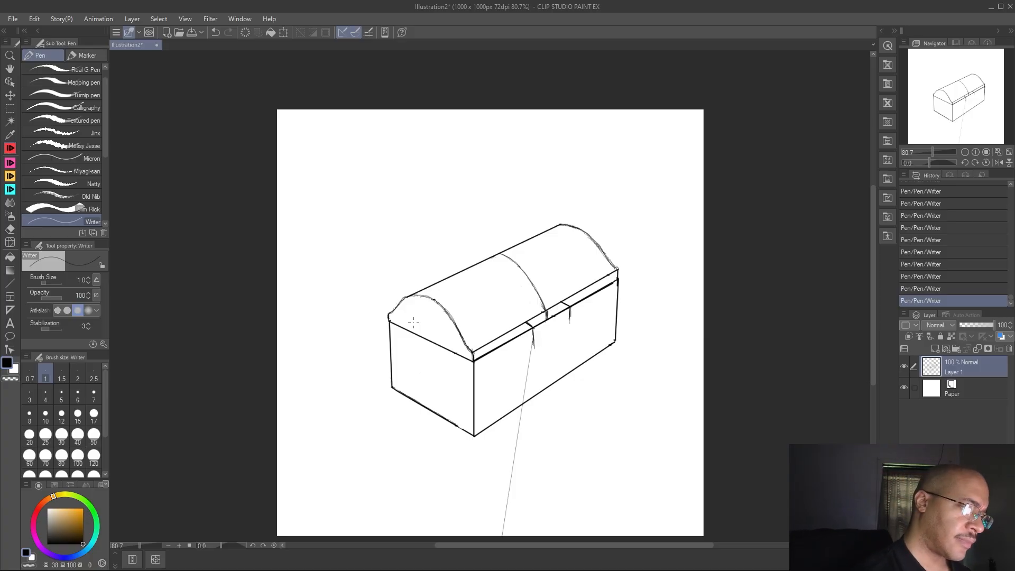
Redraw the lid's ridge as a size 4 straight line slightly above the old one, and erase the old ridge line with the Rough eraser
{"action": "key", "text": "u"}
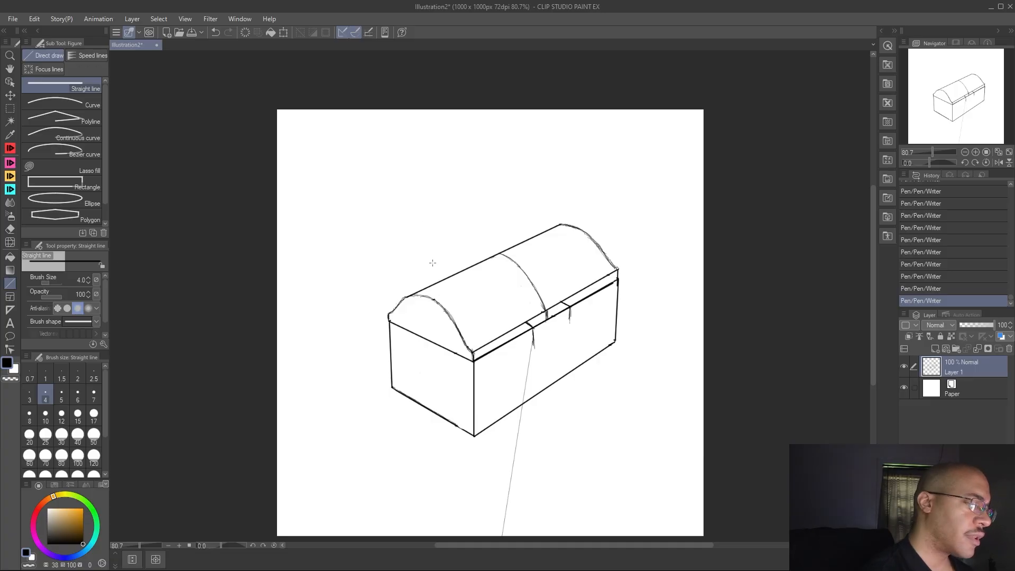
{"action": "left_click_drag", "start_coordinate": [405, 294], "coordinate": [559, 222]}
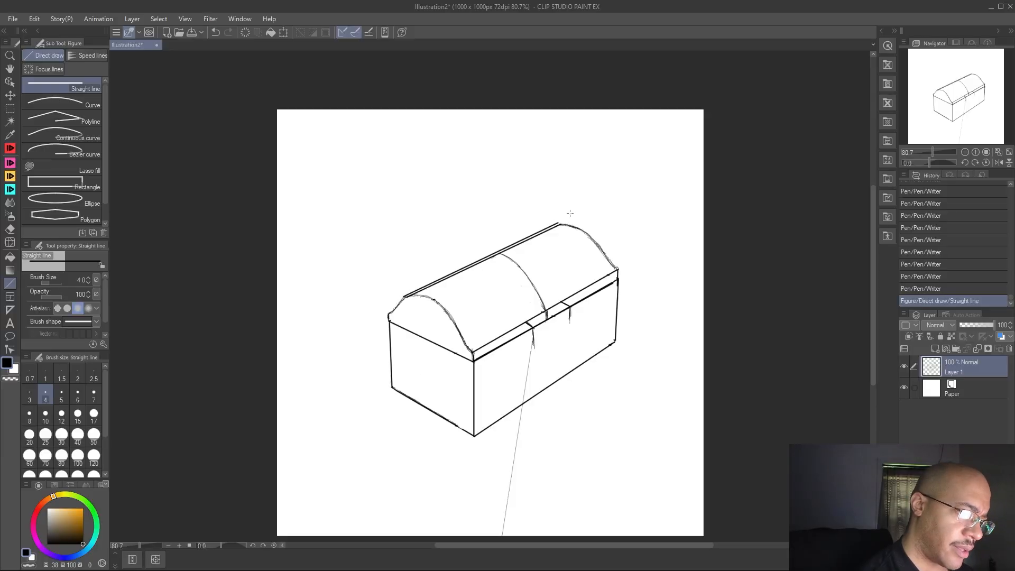
{"action": "left_click", "coordinate": [11, 229]}
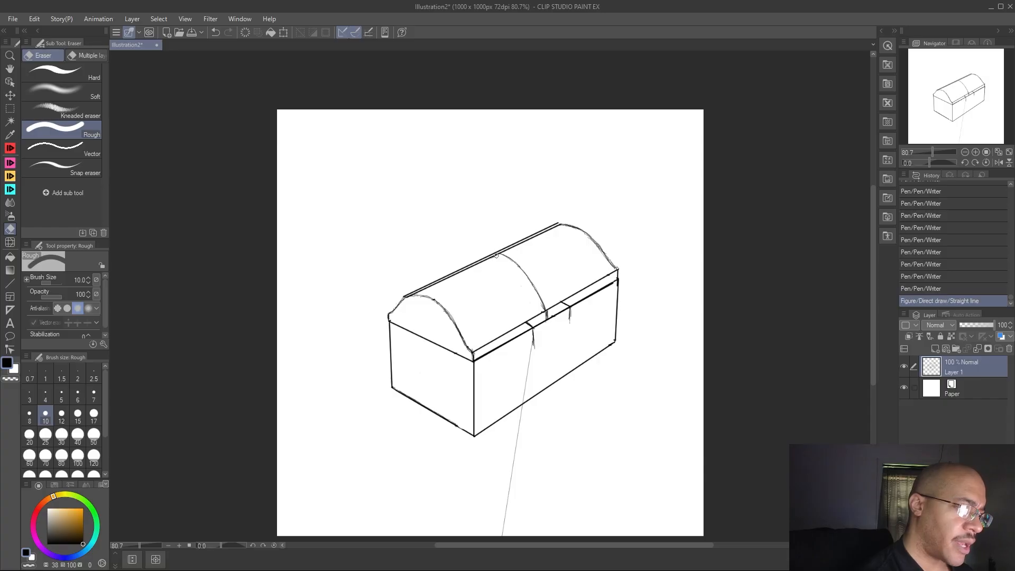
{"action": "left_click_drag", "start_coordinate": [492, 257], "coordinate": [411, 295]}
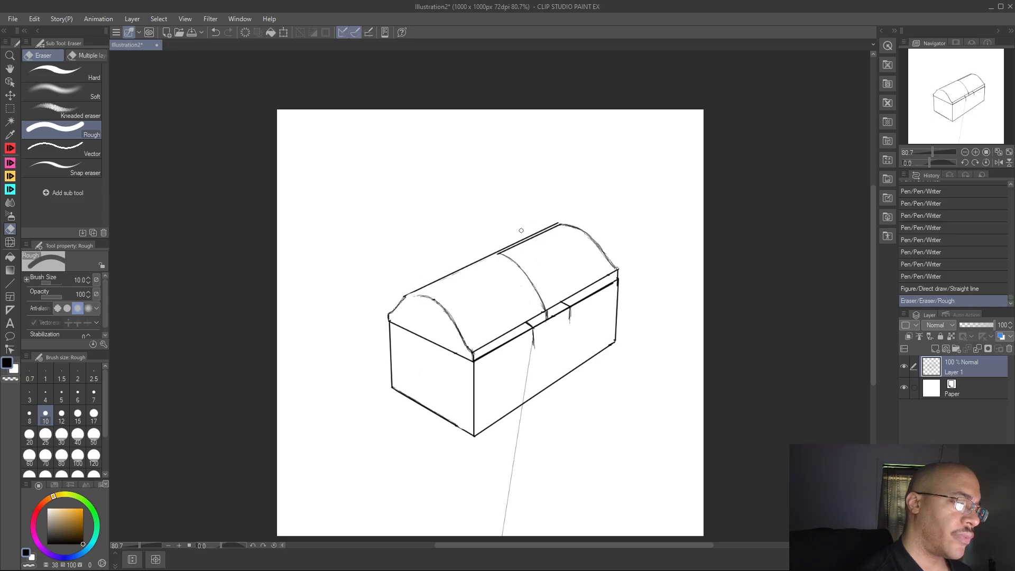
{"action": "left_click_drag", "start_coordinate": [498, 255], "coordinate": [574, 221]}
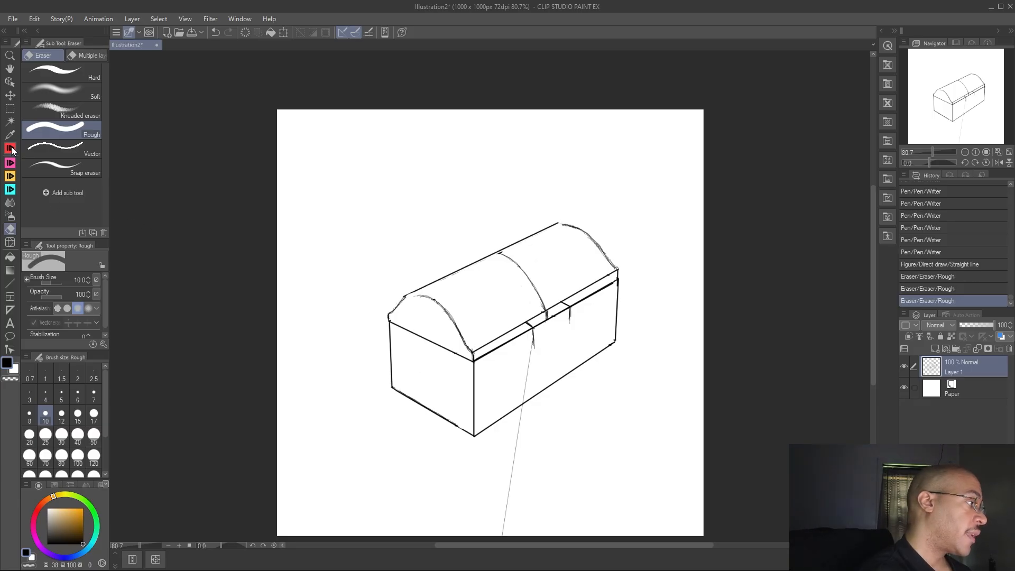
Join the far arch's top to the new ridge end with the Writer pen, and touch up the near arch's top
{"action": "key", "text": "p"}
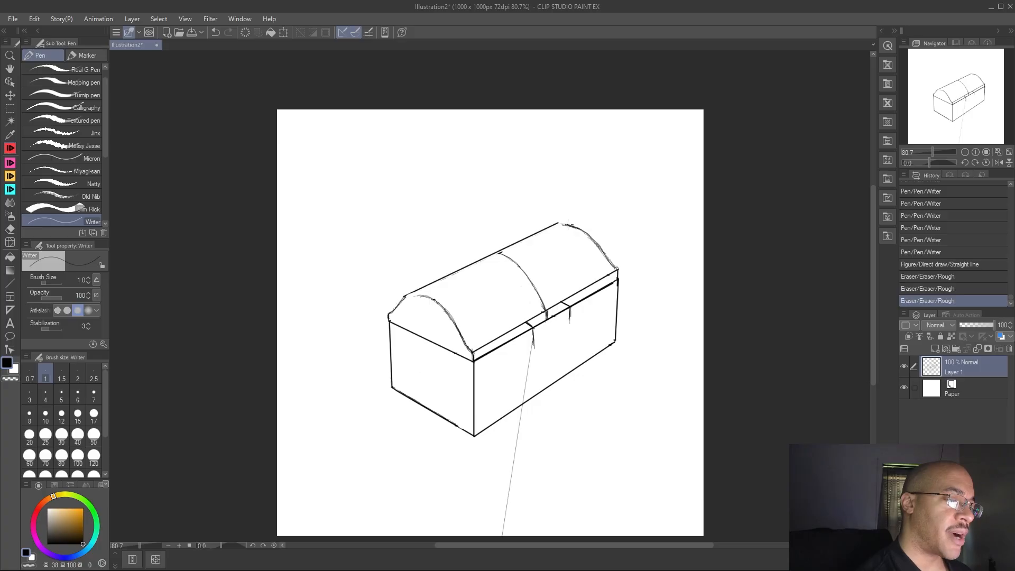
{"action": "left_click_drag", "start_coordinate": [548, 227], "coordinate": [565, 219]}
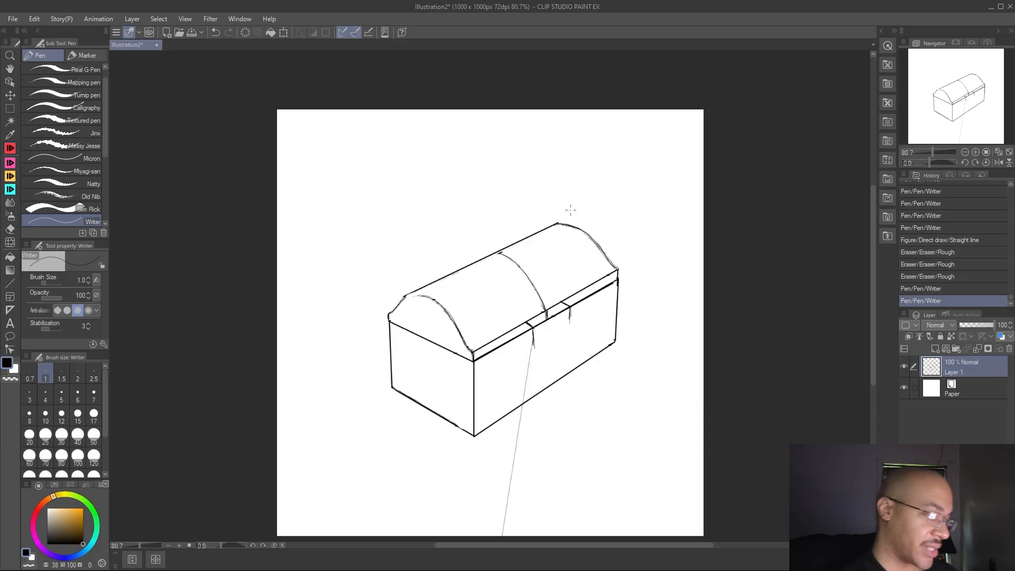
{"action": "left_click_drag", "start_coordinate": [429, 298], "coordinate": [433, 290]}
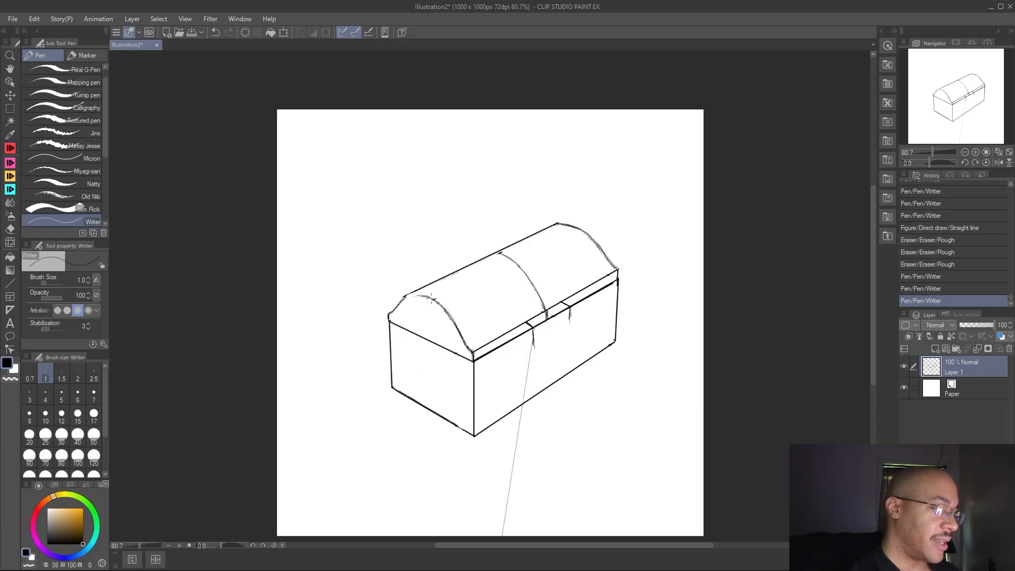
Redraw the top of the near lid arch with the Writer pen so it joins the lid's long upper edge
{"action": "left_click_drag", "start_coordinate": [432, 299], "coordinate": [411, 290]}
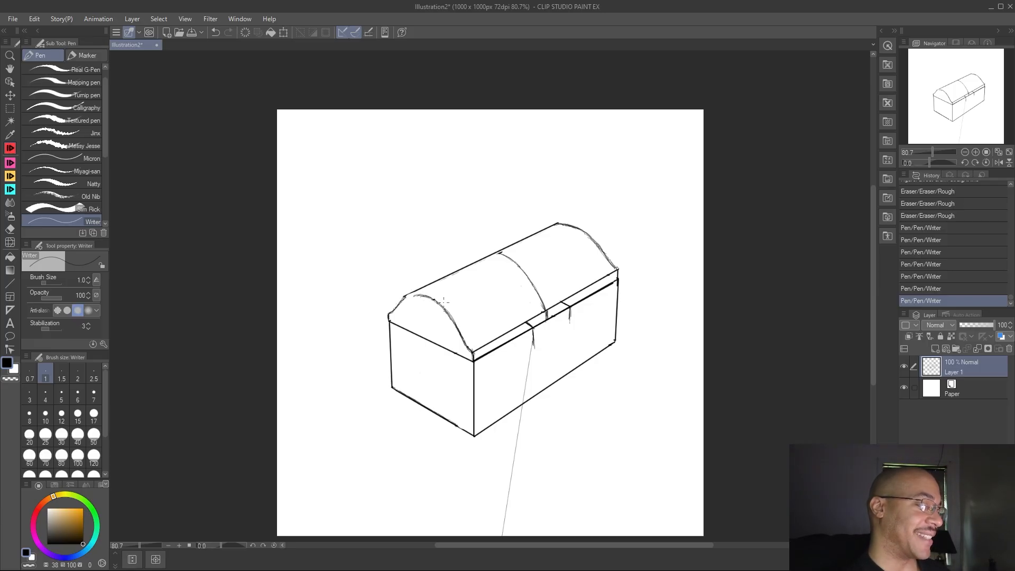
{"action": "left_click_drag", "start_coordinate": [432, 294], "coordinate": [434, 283]}
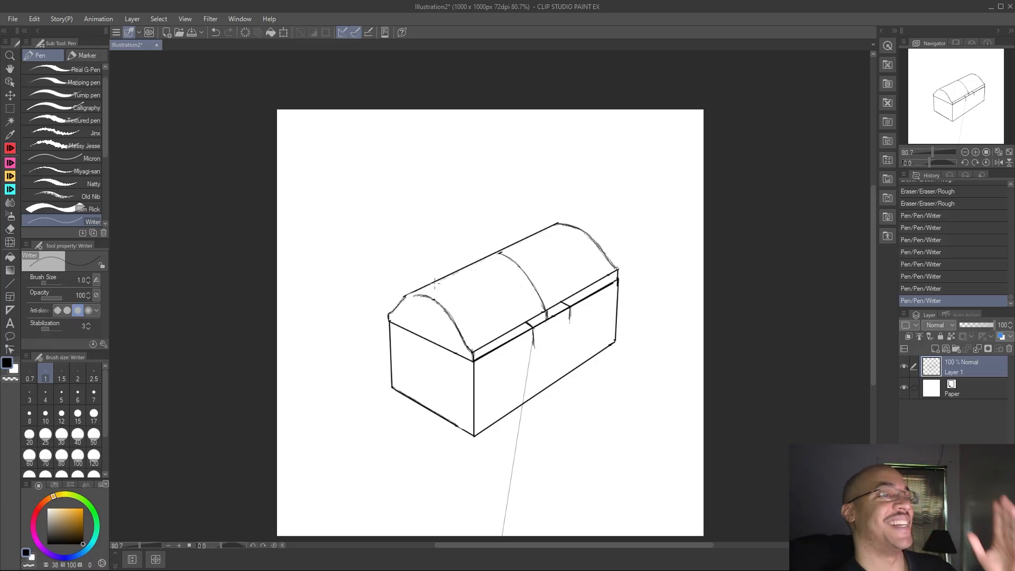
{"action": "left_click_drag", "start_coordinate": [429, 287], "coordinate": [404, 301]}
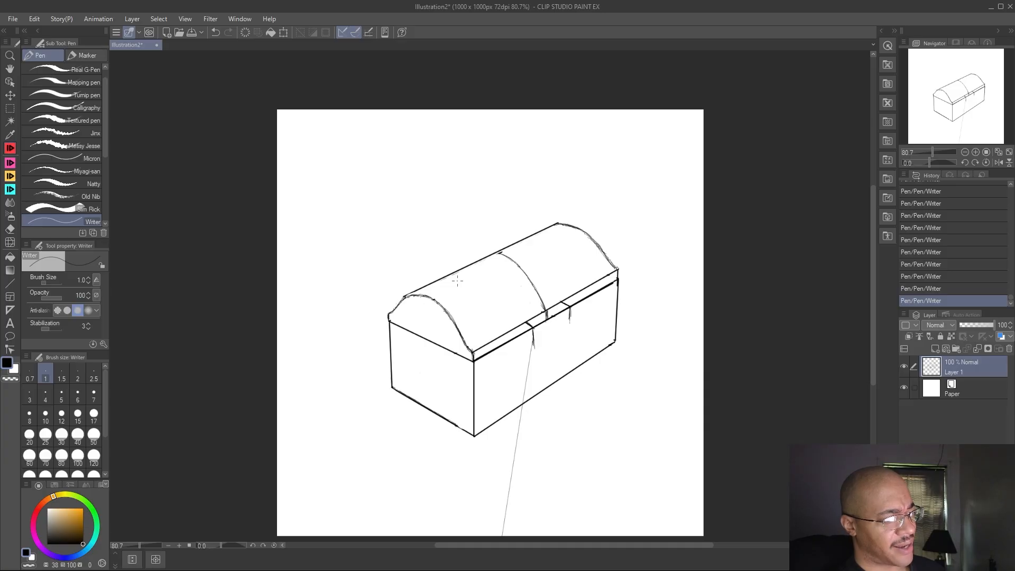
Flip the canvas view horizontally and erase the long guideline below the latch and the middle arc's overshoot at the lid's front edge
{"action": "key", "text": "shift+h"}
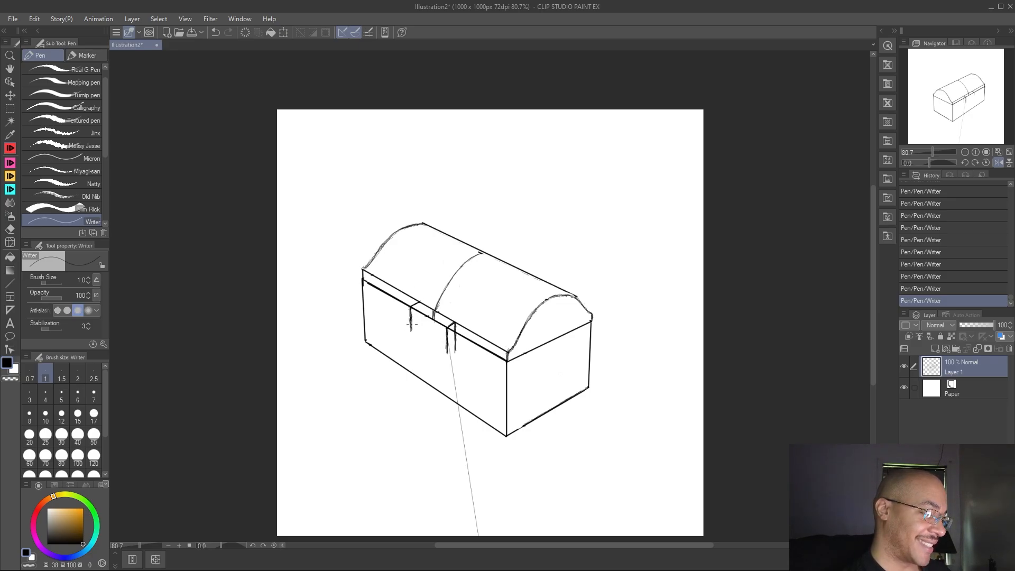
{"action": "left_click", "coordinate": [10, 229]}
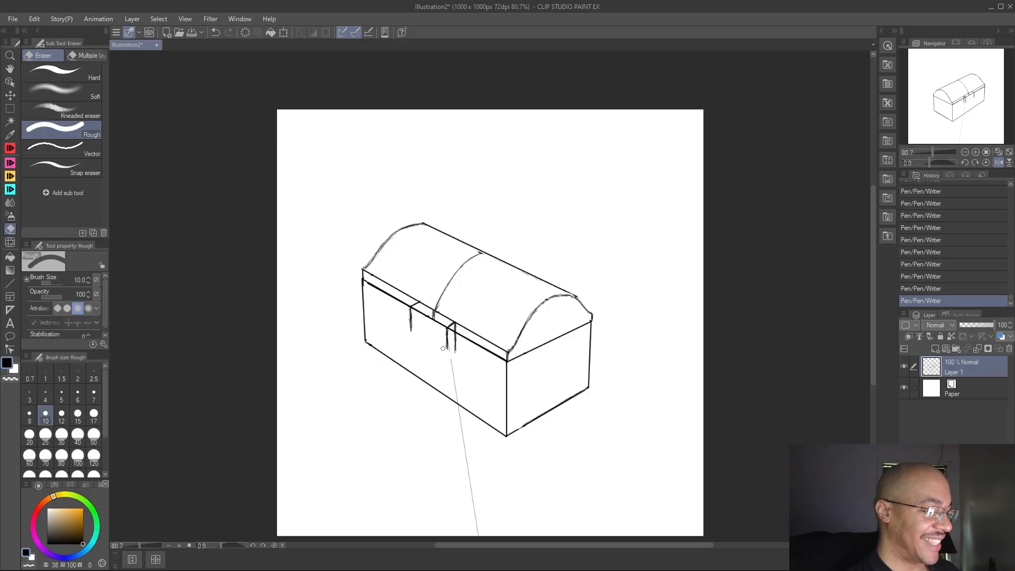
{"action": "mouse_move", "coordinate": [457, 359]}
{"action": "left_mouse_down"}
{"action": "mouse_move", "coordinate": [451, 344]}
{"action": "mouse_move", "coordinate": [481, 547]}
{"action": "mouse_move", "coordinate": [479, 530]}
{"action": "left_mouse_up"}
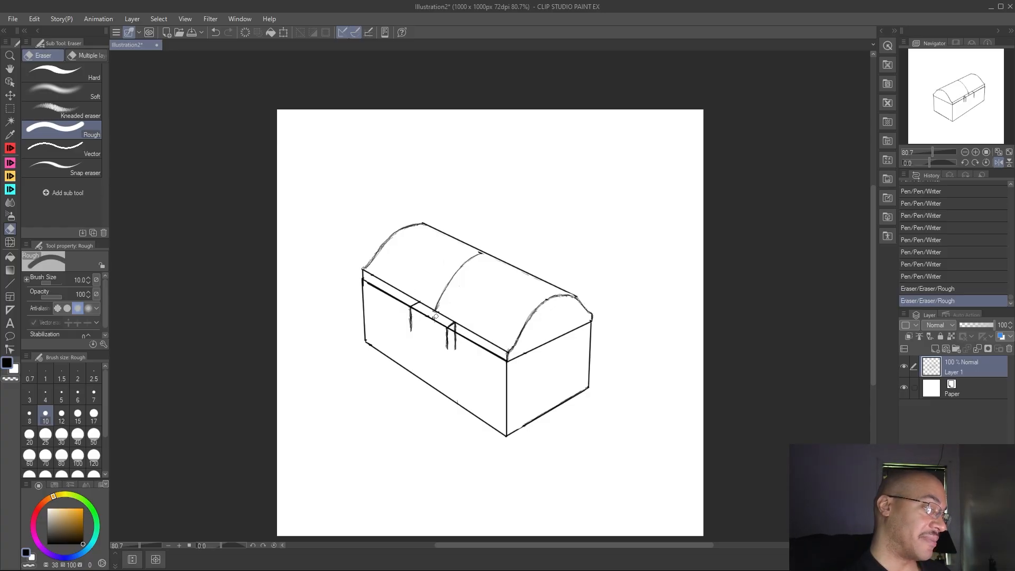
{"action": "left_click_drag", "start_coordinate": [432, 314], "coordinate": [437, 311]}
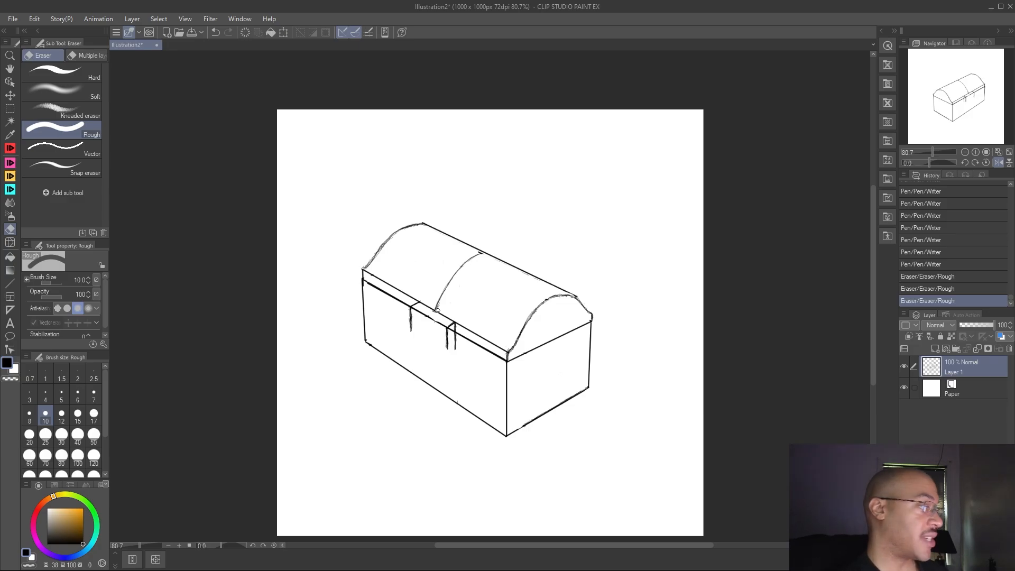
Draw the latch plate's rounded lower outline with the Writer pen, connecting its two vertical side lines
{"action": "key", "text": "p"}
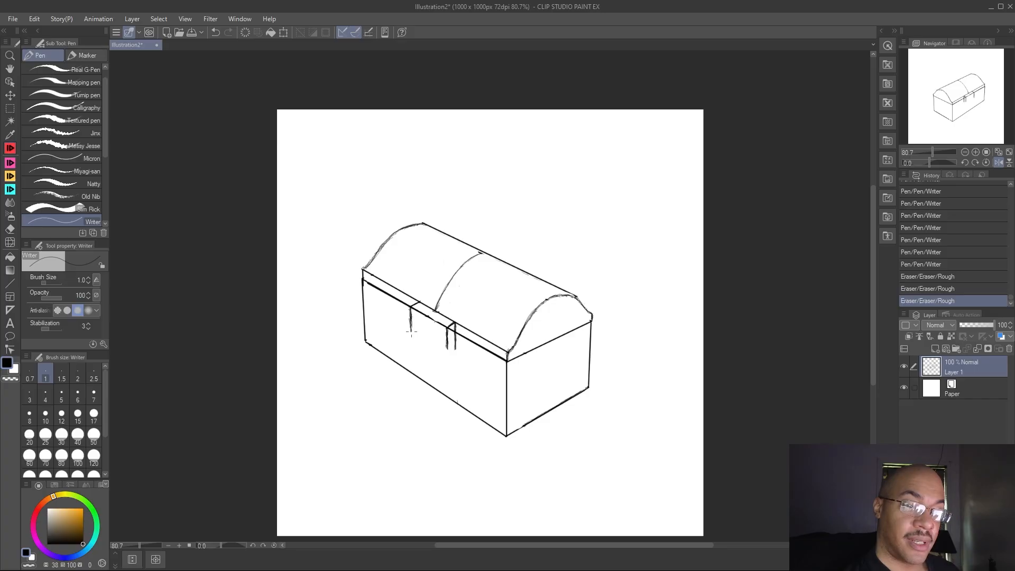
{"action": "left_click_drag", "start_coordinate": [412, 333], "coordinate": [417, 339]}
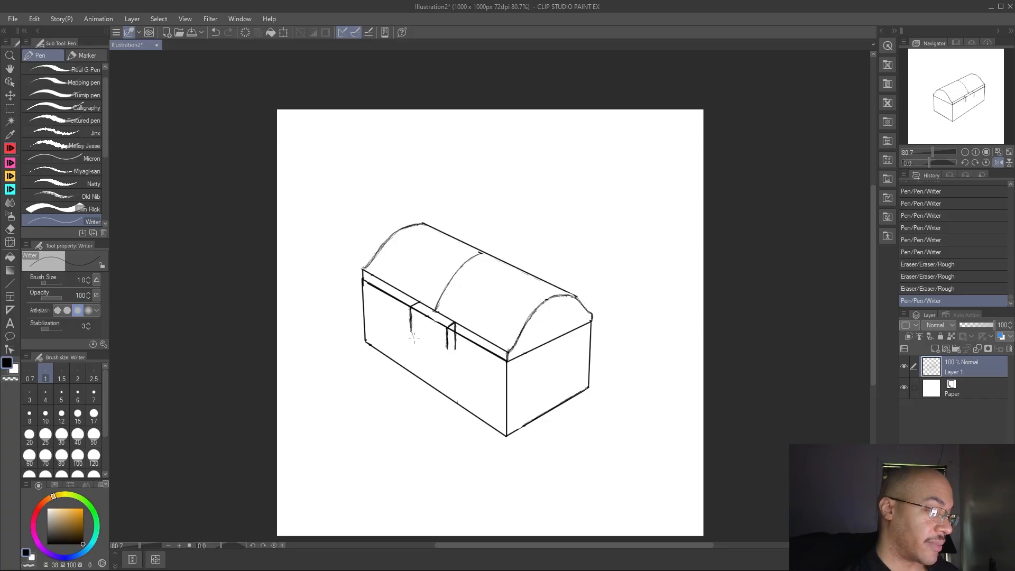
{"action": "left_click_drag", "start_coordinate": [415, 336], "coordinate": [426, 354]}
{"action": "mouse_move", "coordinate": [418, 342]}
{"action": "left_mouse_down"}
{"action": "mouse_move", "coordinate": [447, 354]}
{"action": "mouse_move", "coordinate": [427, 355]}
{"action": "mouse_move", "coordinate": [423, 346]}
{"action": "mouse_move", "coordinate": [443, 340]}
{"action": "mouse_move", "coordinate": [450, 353]}
{"action": "mouse_move", "coordinate": [433, 354]}
{"action": "mouse_move", "coordinate": [415, 329]}
{"action": "left_mouse_up"}
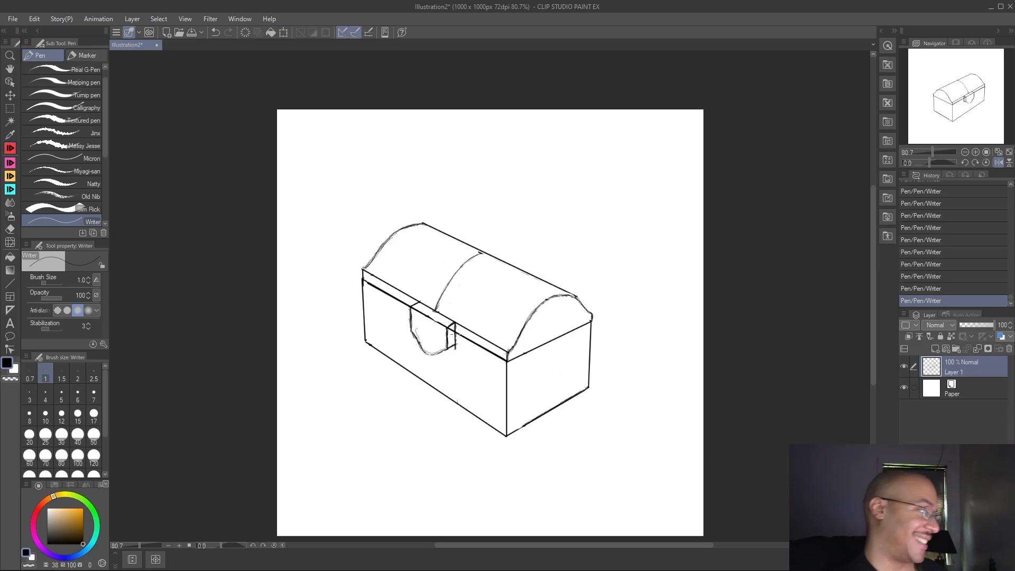
Erase the excess end of the latch's outer side line and redraw the side's lower edge to show its thickness
{"action": "left_click", "coordinate": [10, 229]}
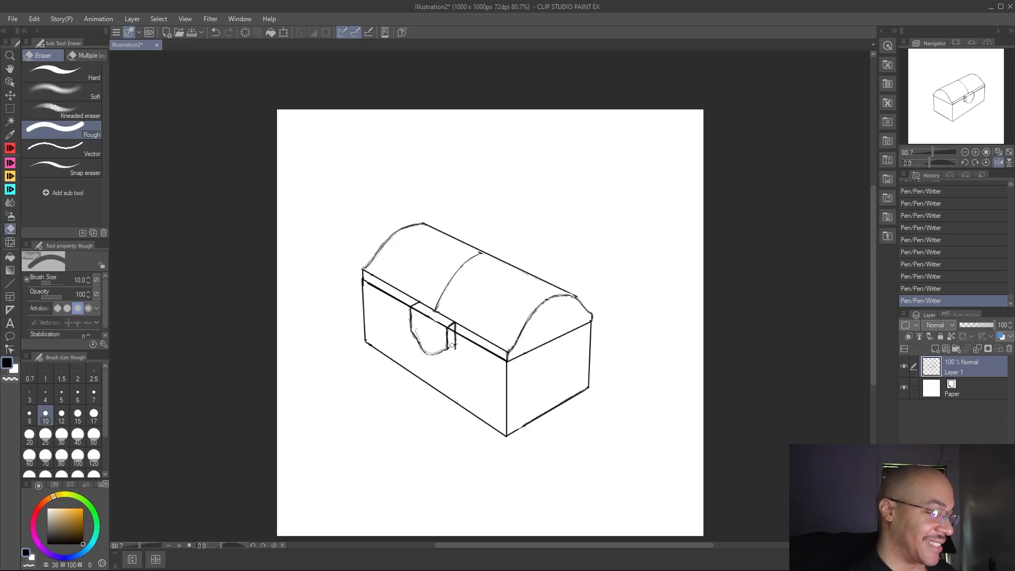
{"action": "left_click_drag", "start_coordinate": [453, 345], "coordinate": [455, 349]}
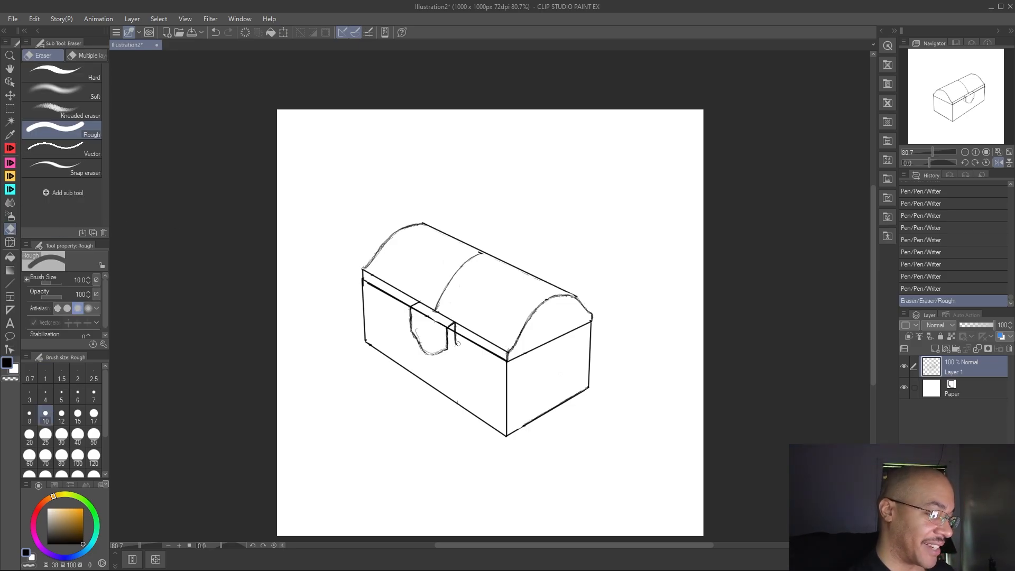
{"action": "left_click_drag", "start_coordinate": [460, 400], "coordinate": [462, 396]}
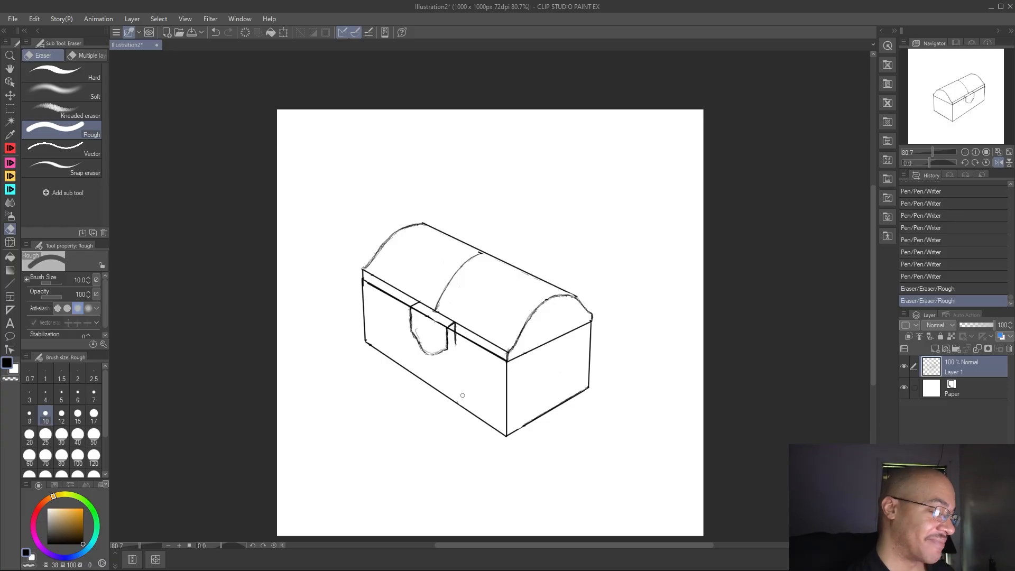
{"action": "key", "text": "p"}
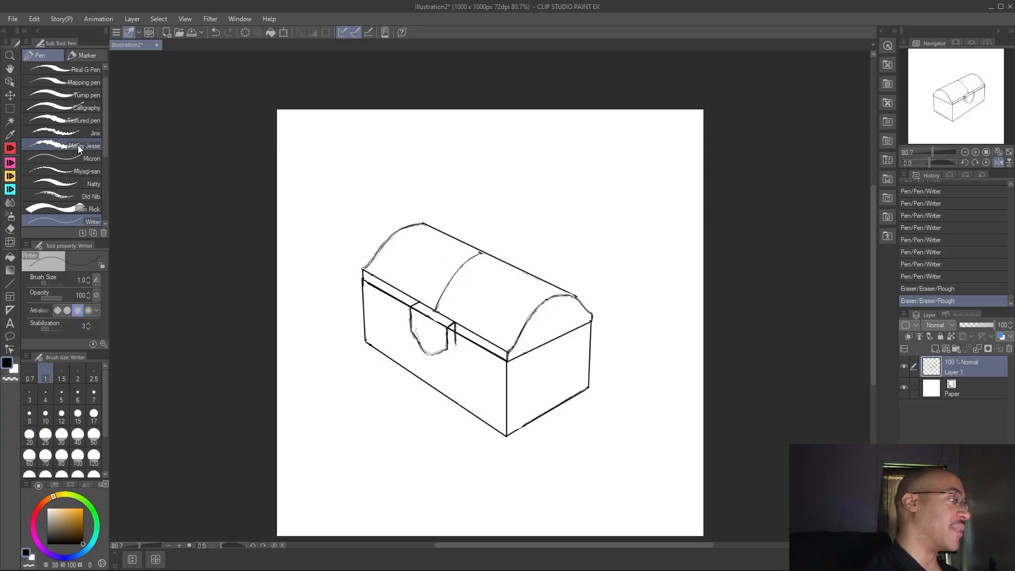
{"action": "mouse_move", "coordinate": [448, 349]}
{"action": "left_mouse_down"}
{"action": "mouse_move", "coordinate": [437, 355]}
{"action": "mouse_move", "coordinate": [450, 349]}
{"action": "left_mouse_up"}
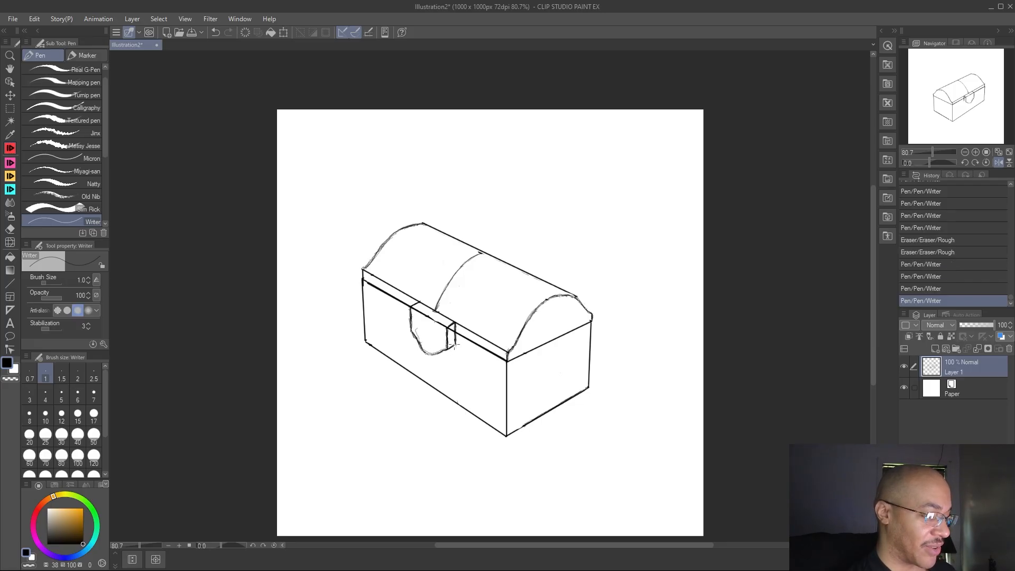
{"action": "left_click_drag", "start_coordinate": [455, 327], "coordinate": [454, 333]}
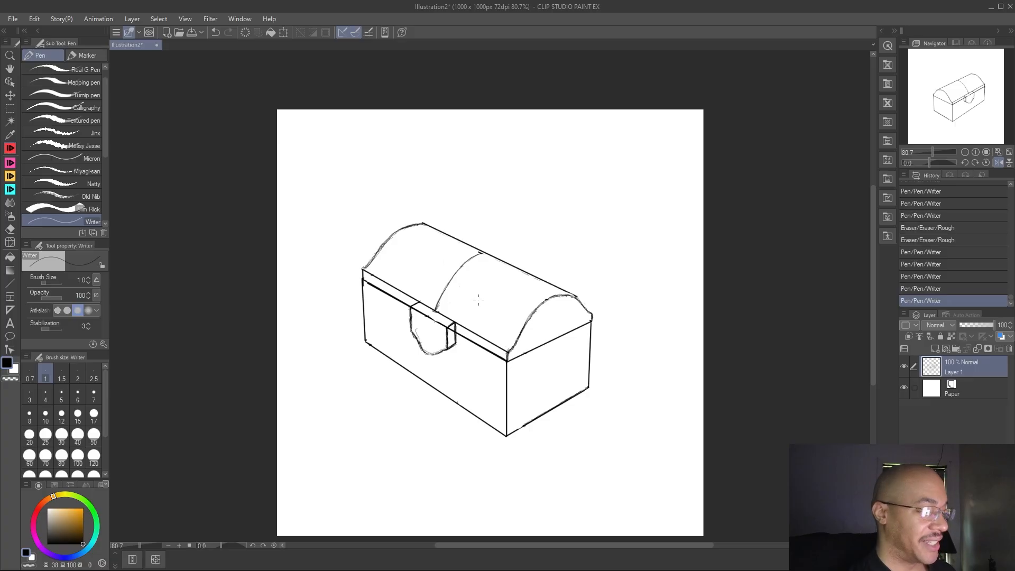
Clean up the latch's narrow side face with the Rough eraser and retrace the latch's lower outline with the Writer pen
{"action": "key", "text": "e"}
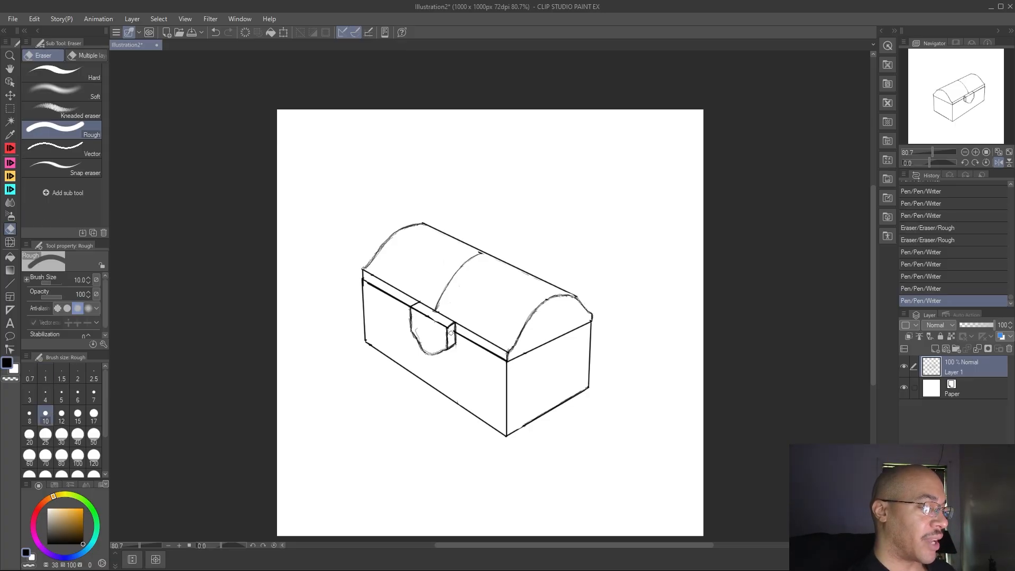
{"action": "left_click_drag", "start_coordinate": [452, 335], "coordinate": [459, 344]}
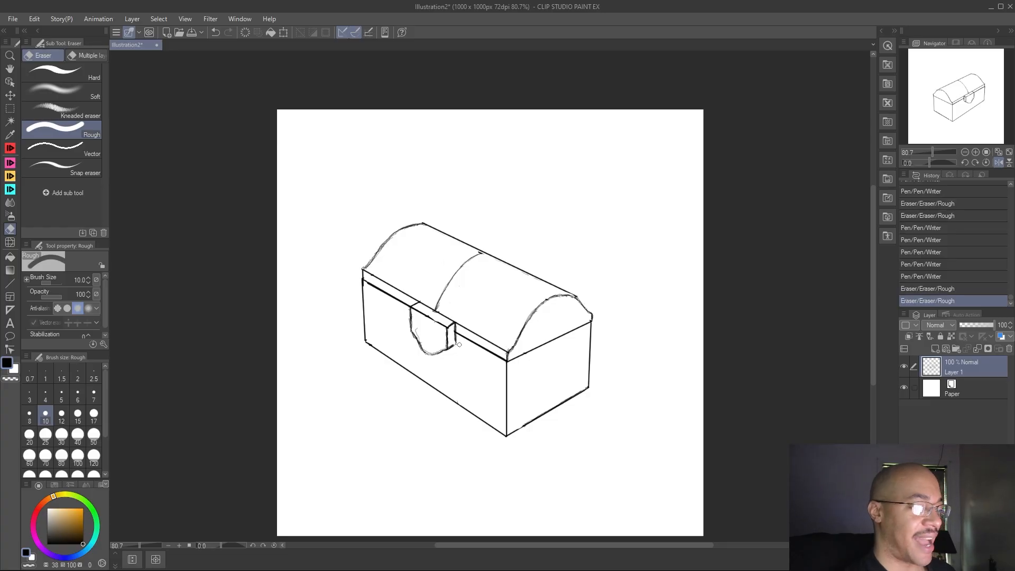
{"action": "key", "text": "p"}
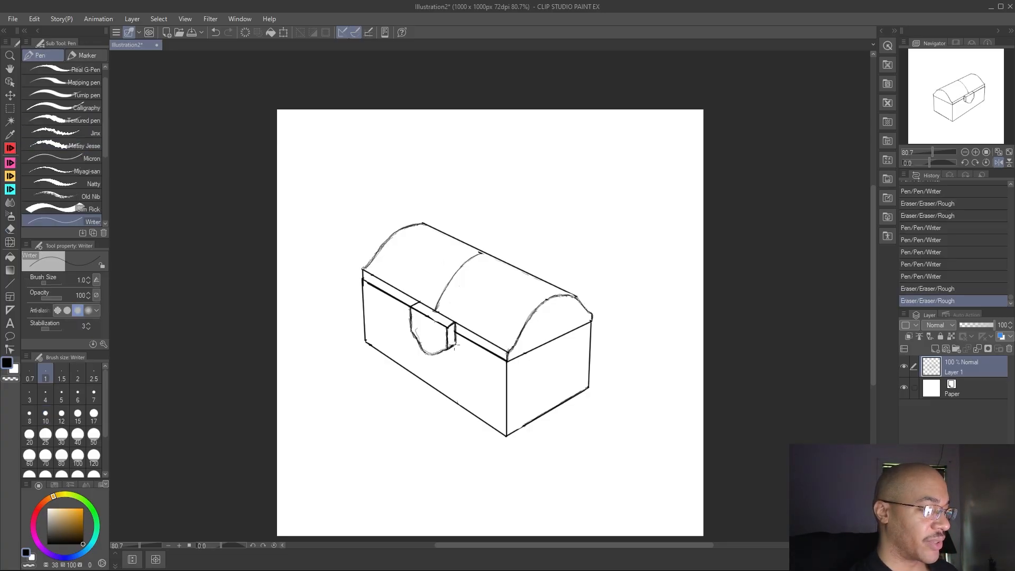
{"action": "mouse_move", "coordinate": [455, 344]}
{"action": "left_mouse_down"}
{"action": "mouse_move", "coordinate": [455, 326]}
{"action": "mouse_move", "coordinate": [429, 354]}
{"action": "mouse_move", "coordinate": [416, 341]}
{"action": "left_mouse_up"}
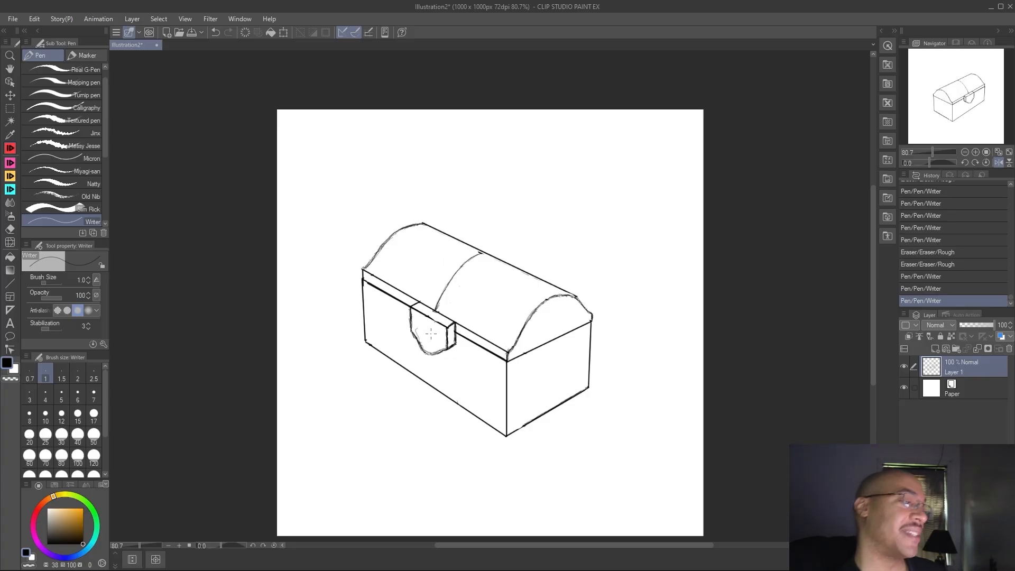
{"action": "left_click_drag", "start_coordinate": [452, 350], "coordinate": [455, 351]}
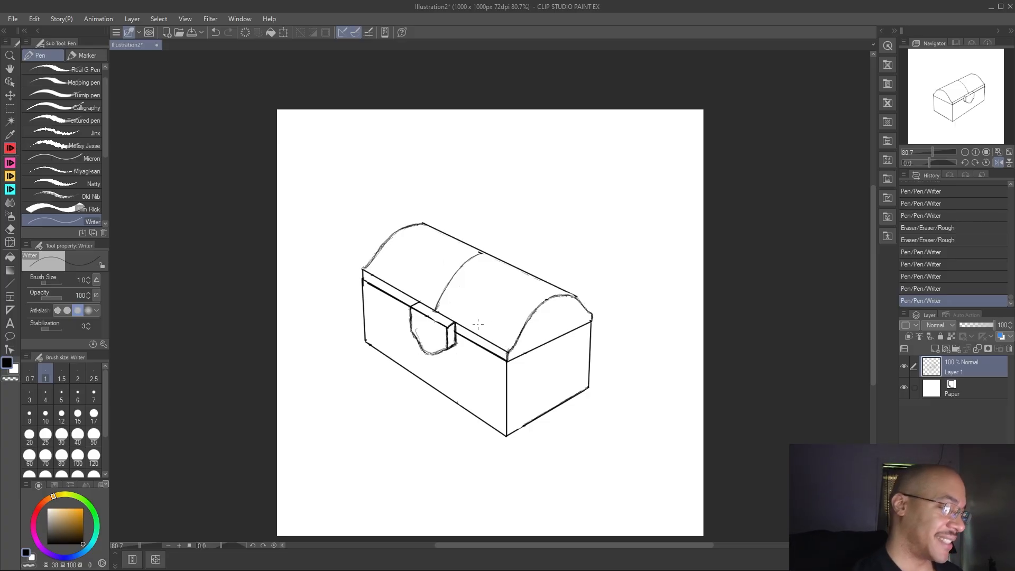
{"action": "left_click_drag", "start_coordinate": [451, 349], "coordinate": [418, 327]}
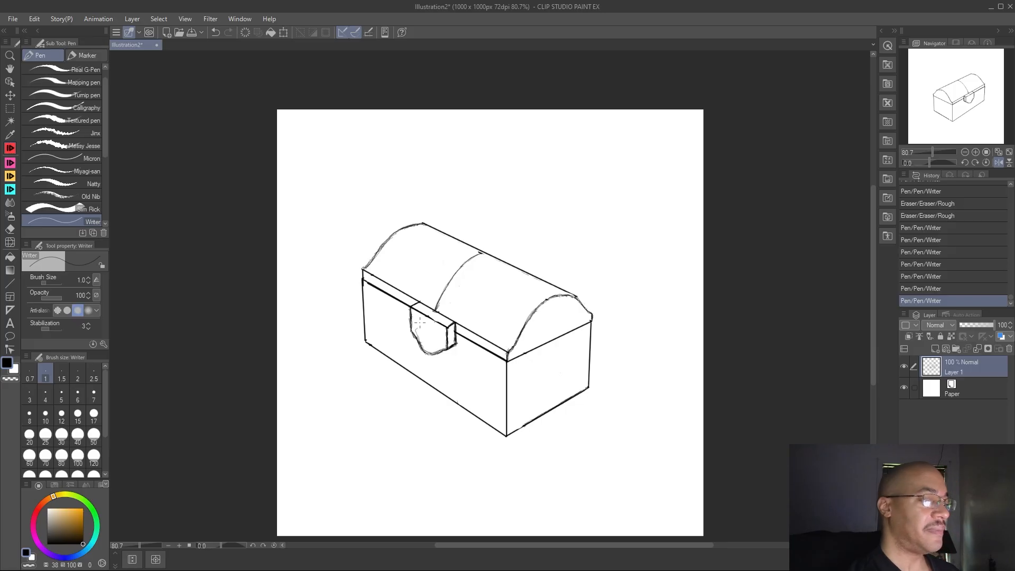
Erase the stray marks along the latch outline and remove the middle arc across the curved lid
{"action": "key", "text": "e"}
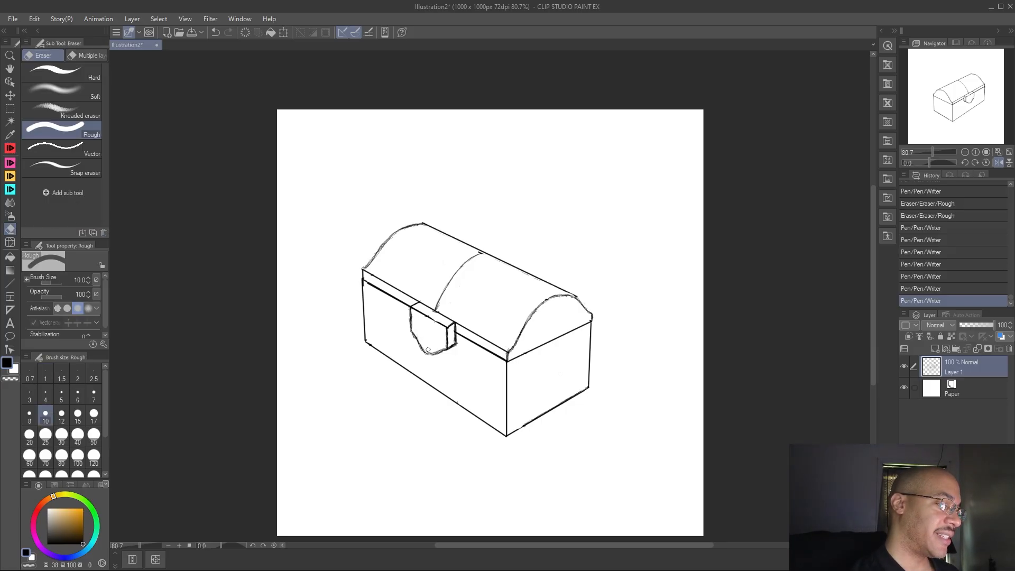
{"action": "left_click_drag", "start_coordinate": [432, 349], "coordinate": [458, 340]}
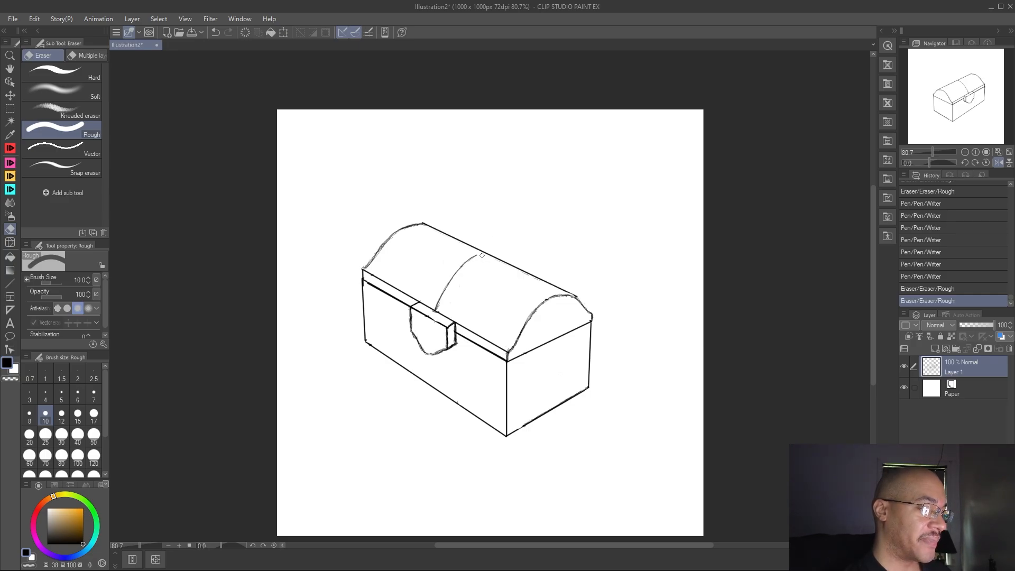
{"action": "mouse_move", "coordinate": [479, 256]}
{"action": "left_mouse_down"}
{"action": "mouse_move", "coordinate": [434, 314]}
{"action": "mouse_move", "coordinate": [437, 298]}
{"action": "left_mouse_up"}
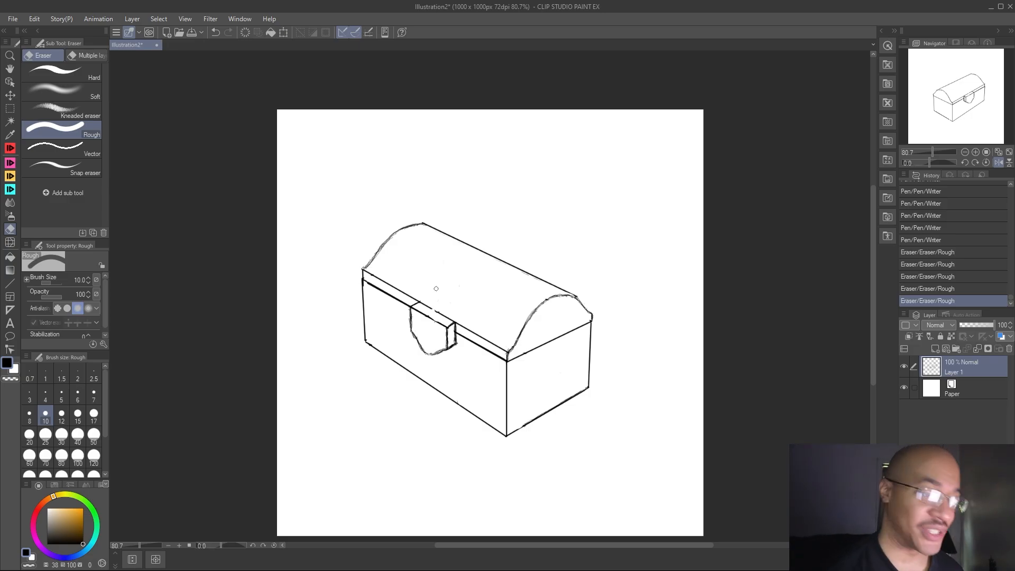
Retrace the near lid arch from its top corner down to the front edge with the Writer pen
{"action": "scroll", "coordinate": [436, 288], "scroll_direction": "up", "scroll_amount": 1}
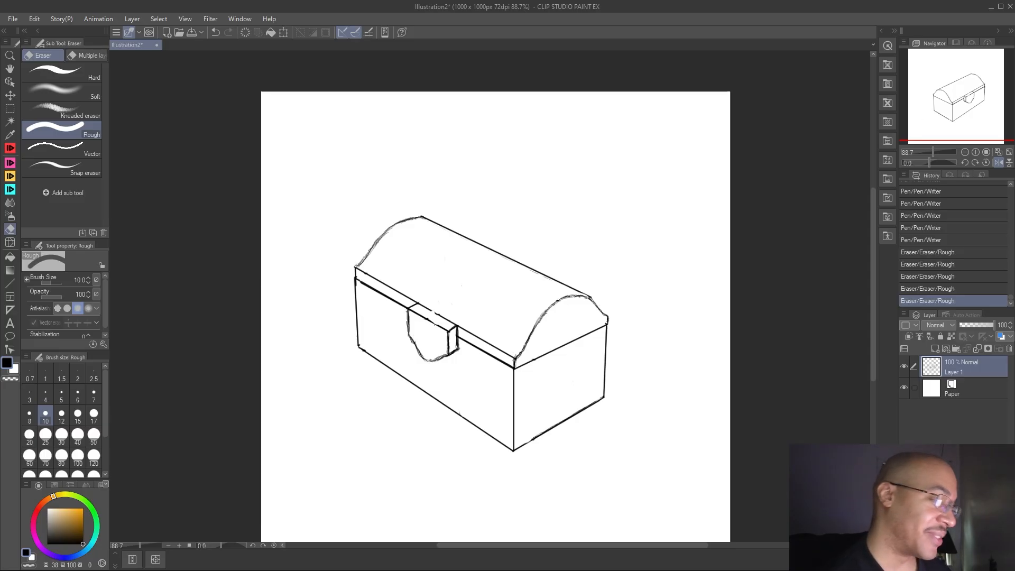
{"action": "key", "text": "p"}
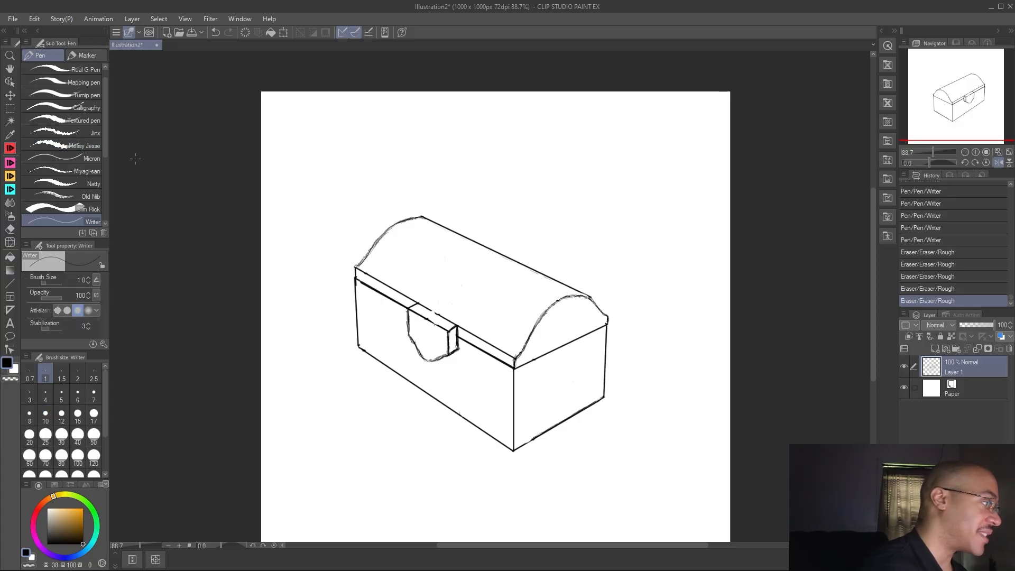
{"action": "mouse_move", "coordinate": [592, 297]}
{"action": "left_mouse_down"}
{"action": "mouse_move", "coordinate": [560, 300]}
{"action": "mouse_move", "coordinate": [540, 318]}
{"action": "left_mouse_up"}
{"action": "left_click_drag", "start_coordinate": [540, 316], "coordinate": [521, 352]}
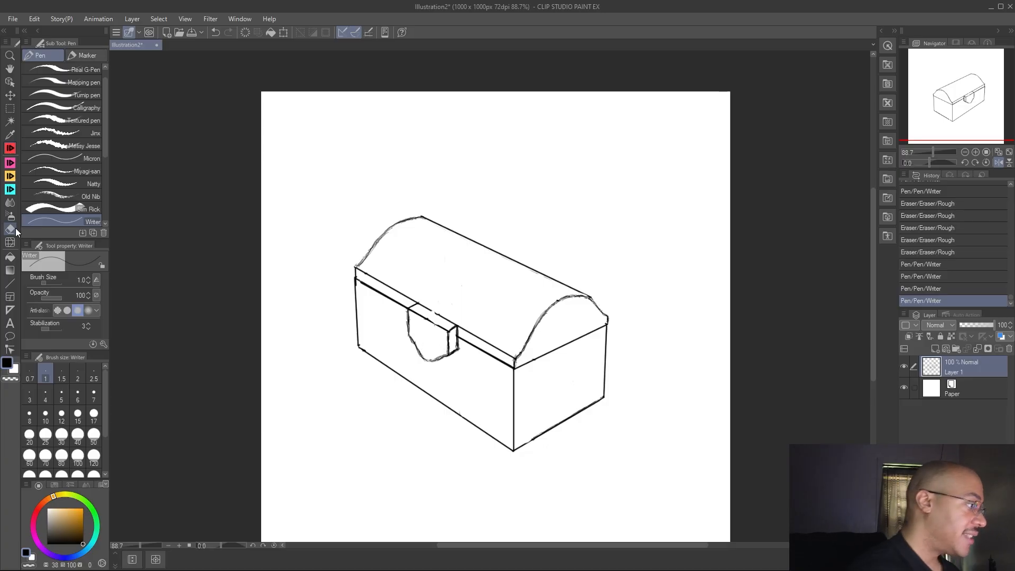
{"action": "key", "text": "u"}
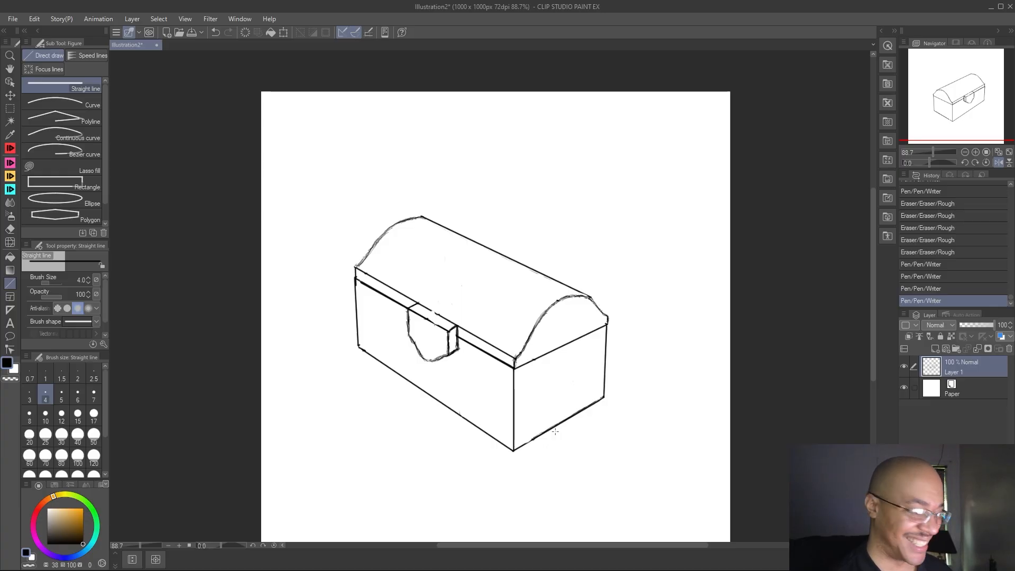
{"action": "left_click", "coordinate": [427, 331]}
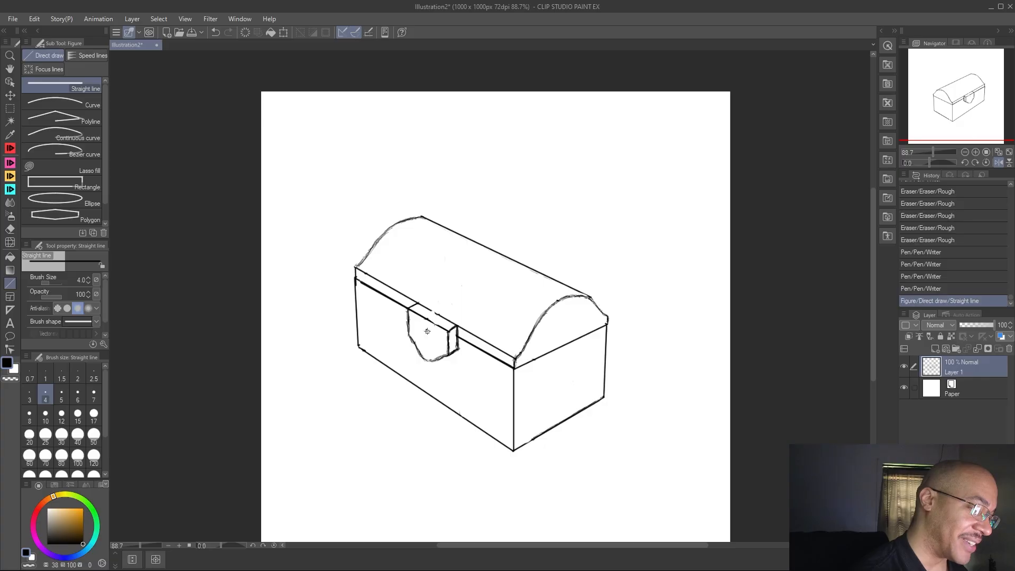
{"action": "left_click_drag", "start_coordinate": [427, 330], "coordinate": [431, 333]}
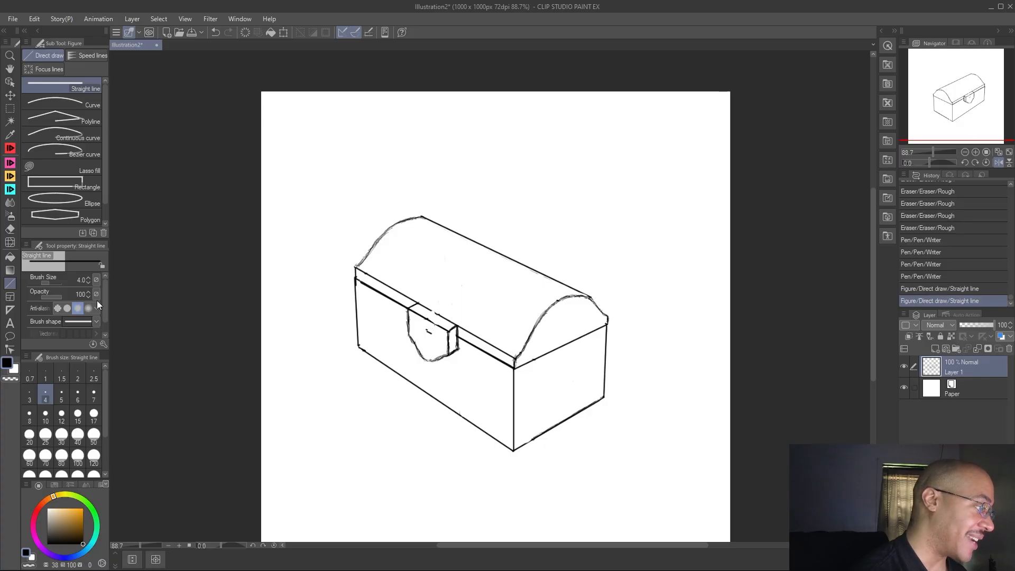
{"action": "left_click", "coordinate": [10, 229]}
{"action": "left_click", "coordinate": [430, 333]}
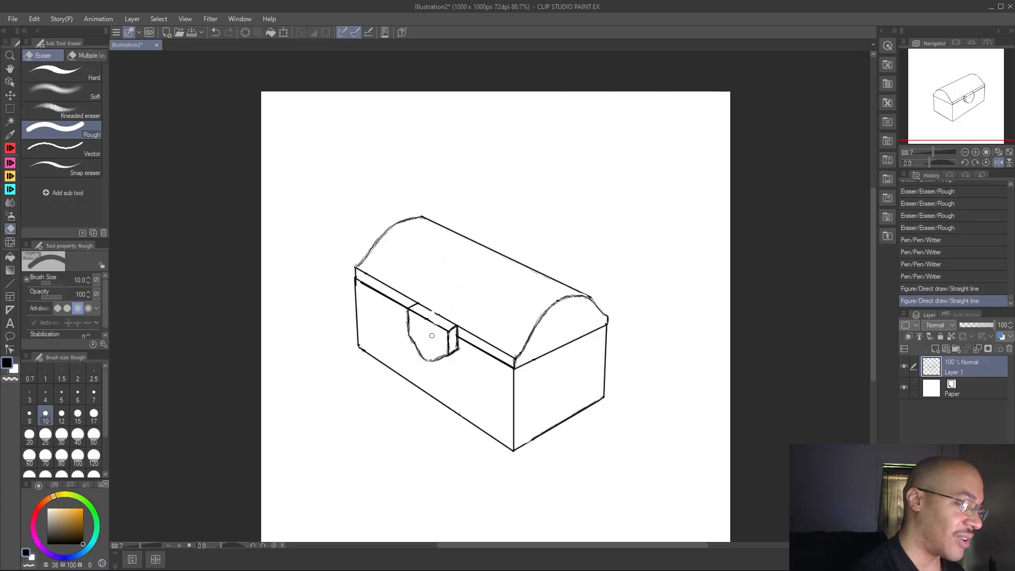
Draw a small keyhole with a rounded top and a narrow stem in the middle of the latch plate with the Writer pen
{"action": "key", "text": "p"}
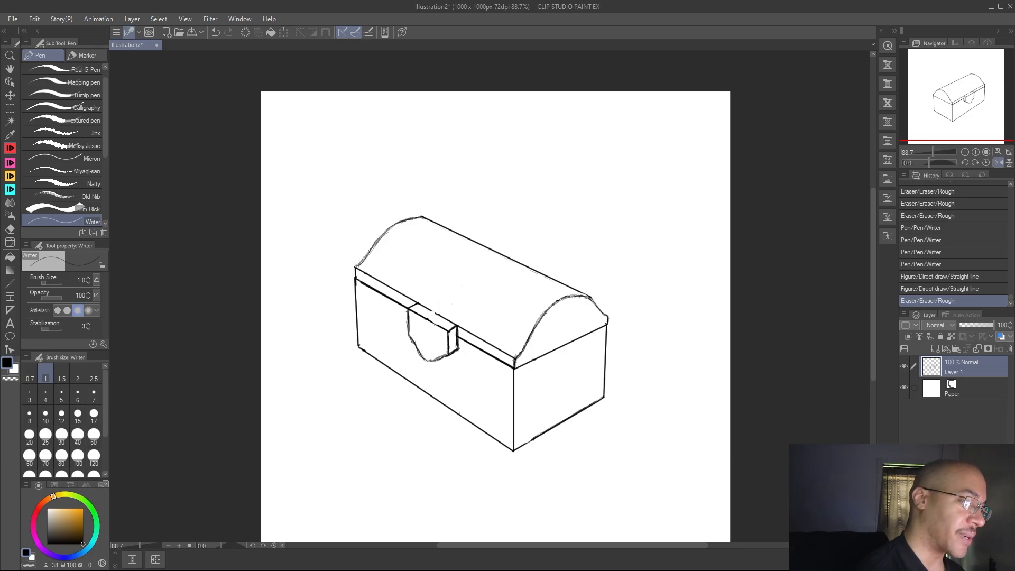
{"action": "left_click_drag", "start_coordinate": [424, 331], "coordinate": [428, 328]}
{"action": "left_click_drag", "start_coordinate": [426, 328], "coordinate": [432, 331]}
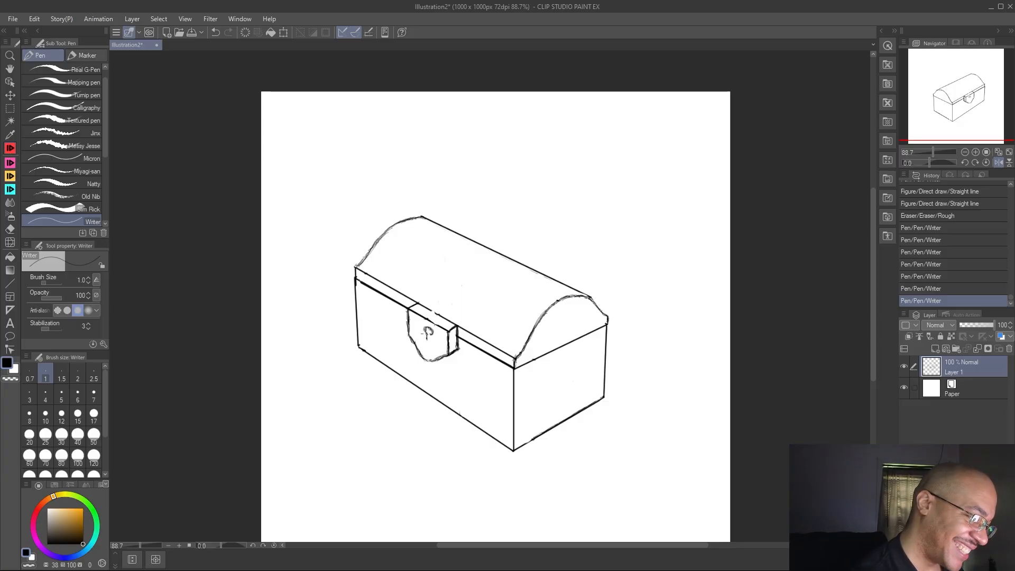
{"action": "left_click_drag", "start_coordinate": [427, 331], "coordinate": [429, 334]}
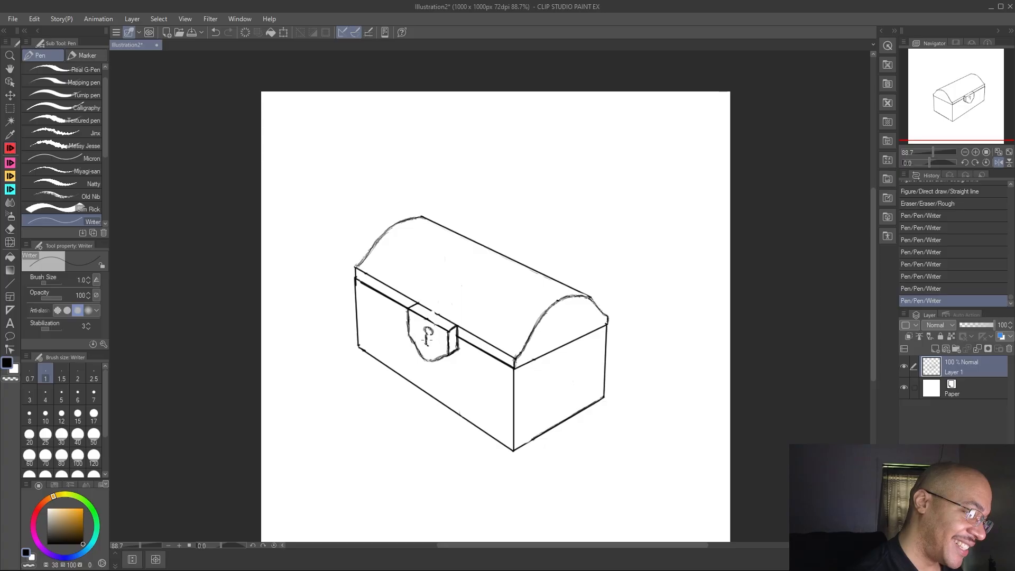
Darken the keyhole outline with the Writer pen and clean up the lid's far top corner with the Rough eraser
{"action": "left_click_drag", "start_coordinate": [427, 327], "coordinate": [431, 338]}
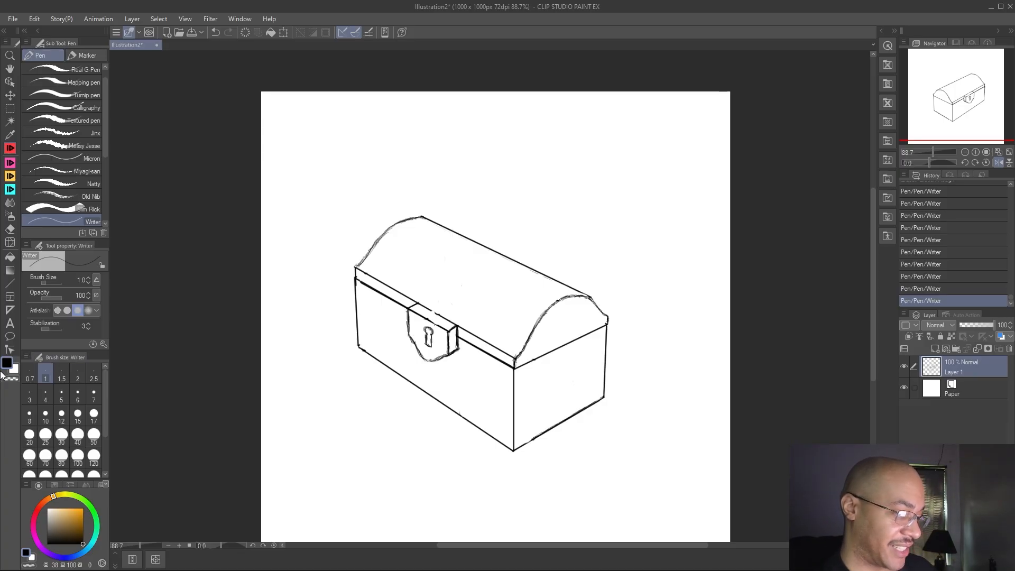
{"action": "scroll", "coordinate": [455, 345], "scroll_direction": "down", "scroll_amount": 2}
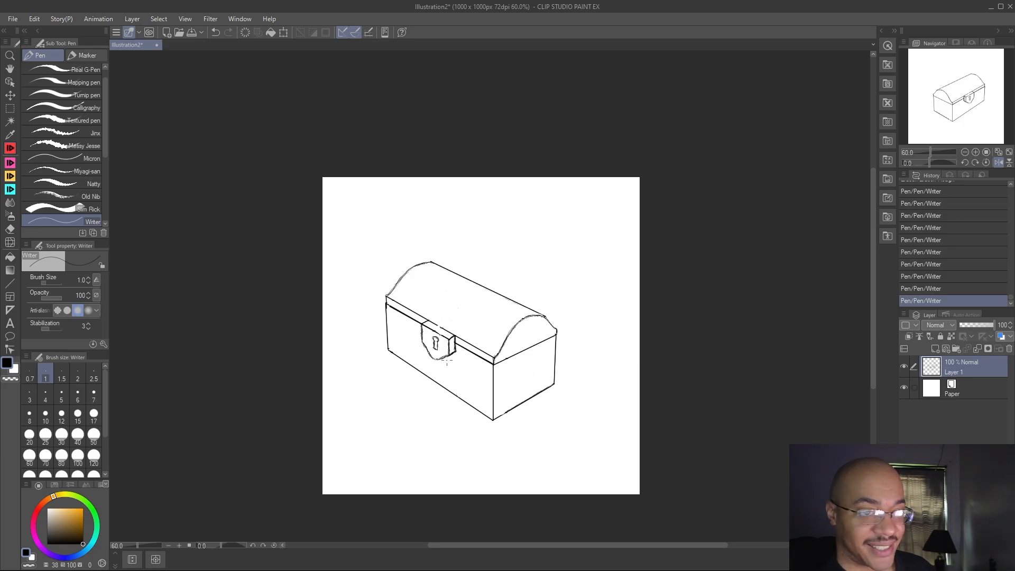
{"action": "scroll", "coordinate": [448, 361], "scroll_direction": "down", "scroll_amount": 1}
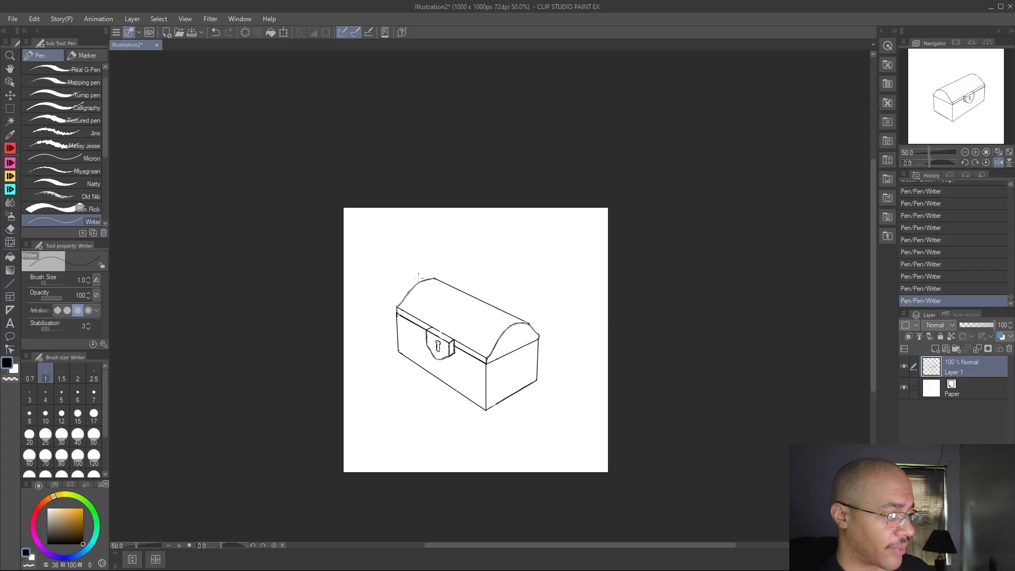
{"action": "key", "text": "e"}
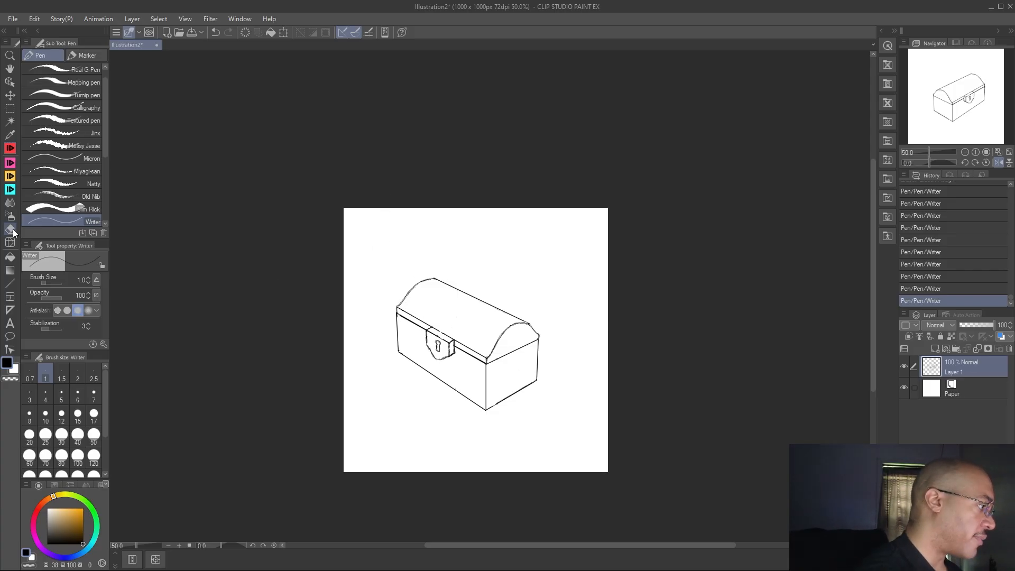
{"action": "left_click_drag", "start_coordinate": [435, 276], "coordinate": [441, 276]}
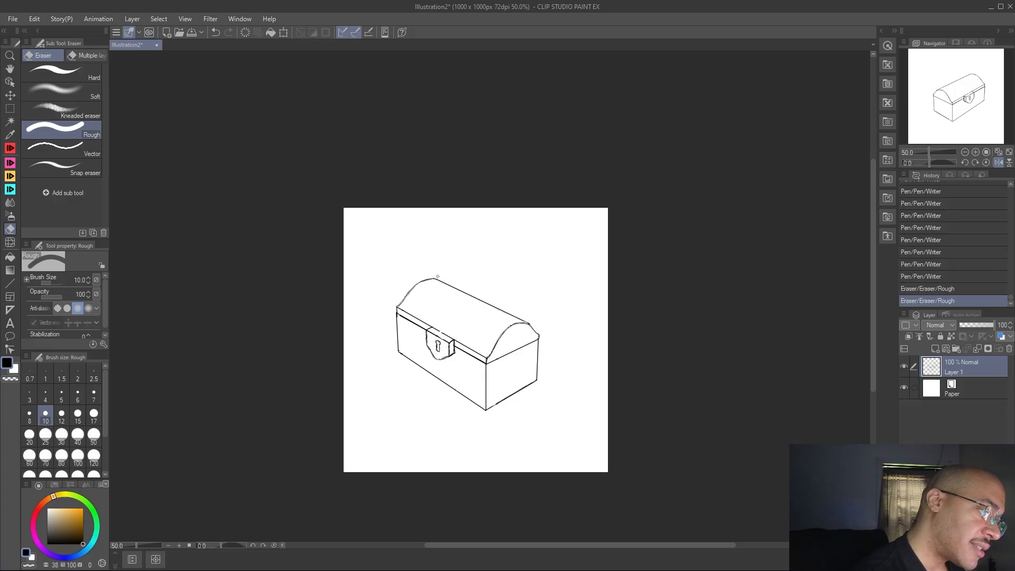
Check the chest's perspective and proportions by flipping the canvas view horizontally back and forth
{"action": "key", "text": "h"}
{"action": "key", "text": "h"}
{"action": "key", "text": "h"}
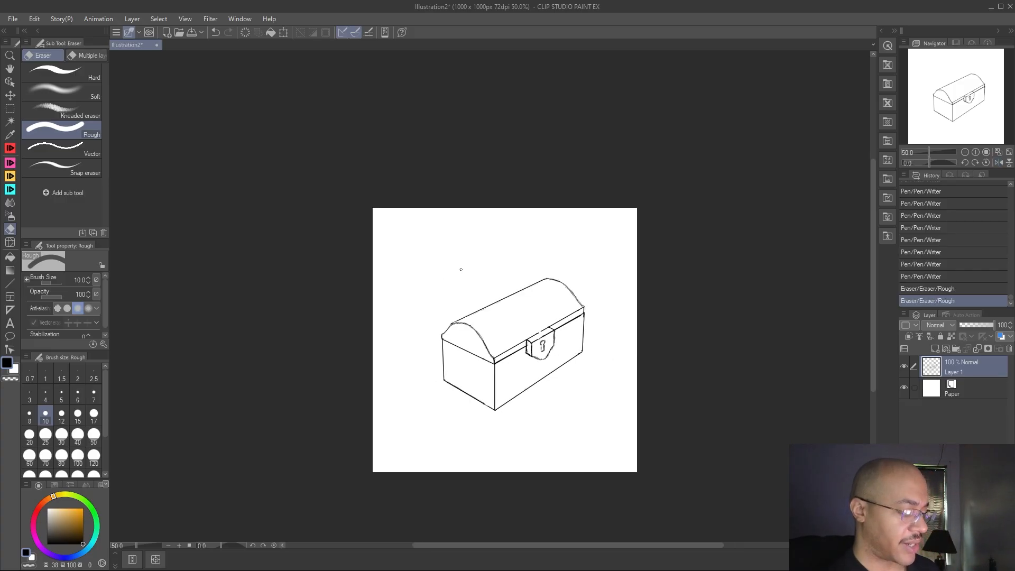
{"action": "scroll", "coordinate": [627, 350], "scroll_direction": "up", "scroll_amount": 1}
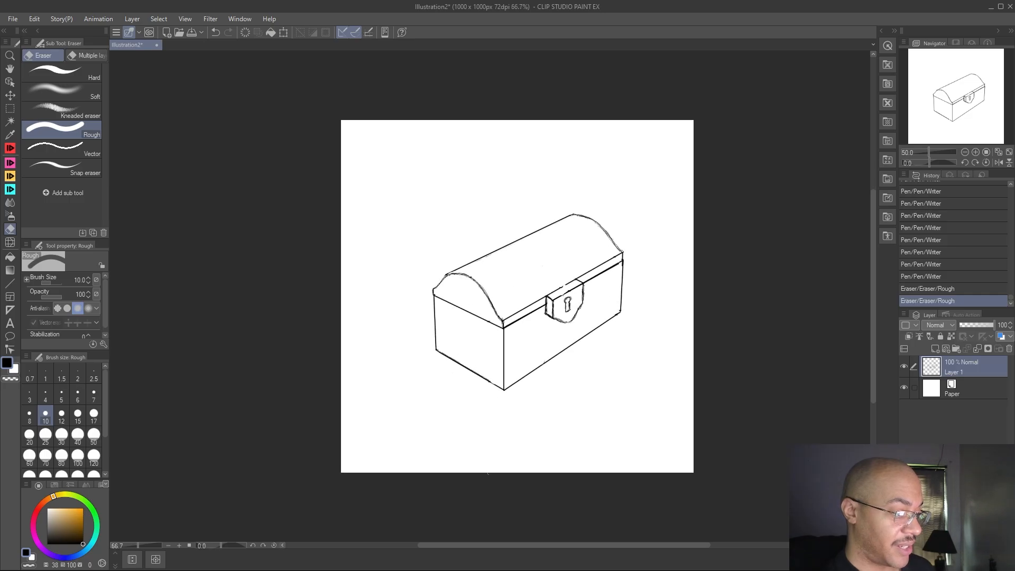
{"action": "scroll", "coordinate": [652, 317], "scroll_direction": "up", "scroll_amount": 1}
{"action": "scroll", "coordinate": [651, 318], "scroll_direction": "up", "scroll_amount": 1}
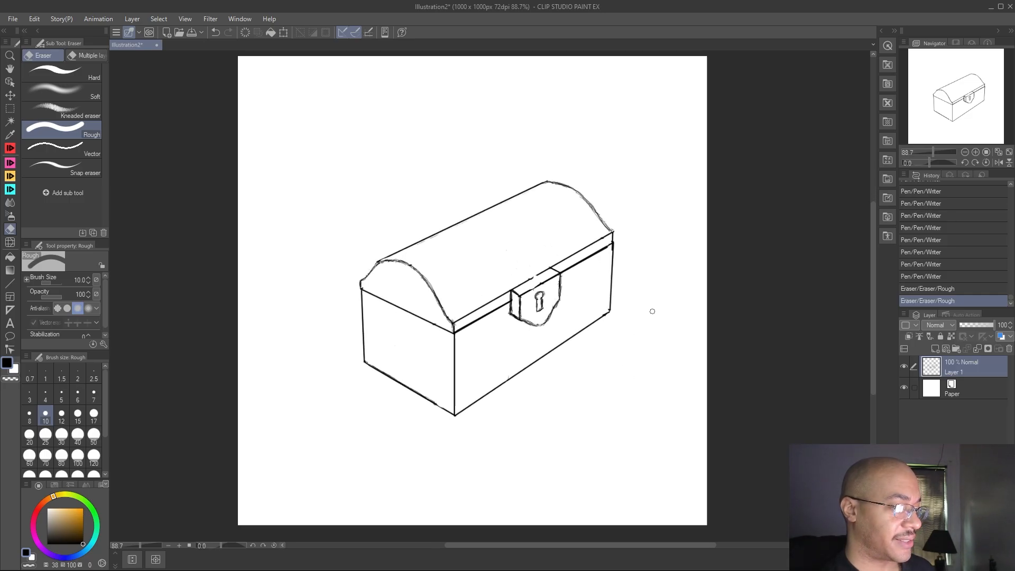
{"action": "key", "text": "h"}
{"action": "key", "text": "h"}
{"action": "key", "text": "h"}
{"action": "key", "text": "h"}
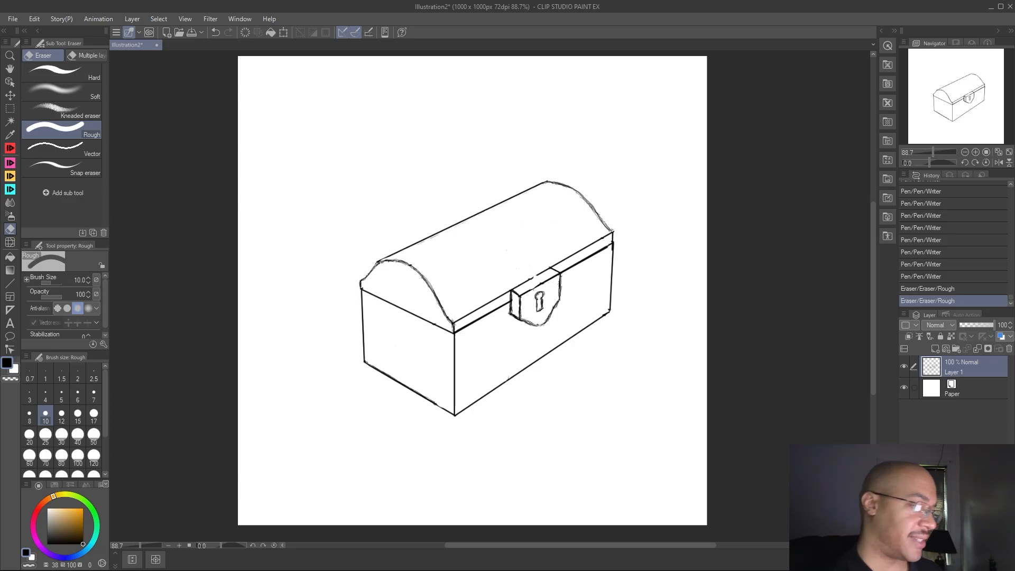
{"action": "key", "text": "h"}
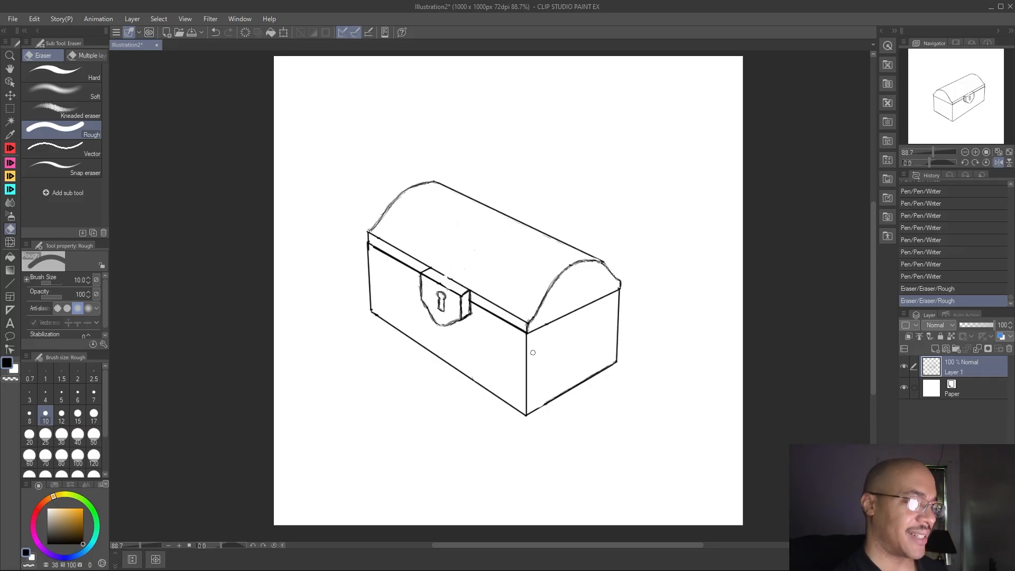
Draw a straight lid rim line across the chest's short end, parallel to the seam, and reinforce the near rim corner
{"action": "left_click", "coordinate": [10, 284]}
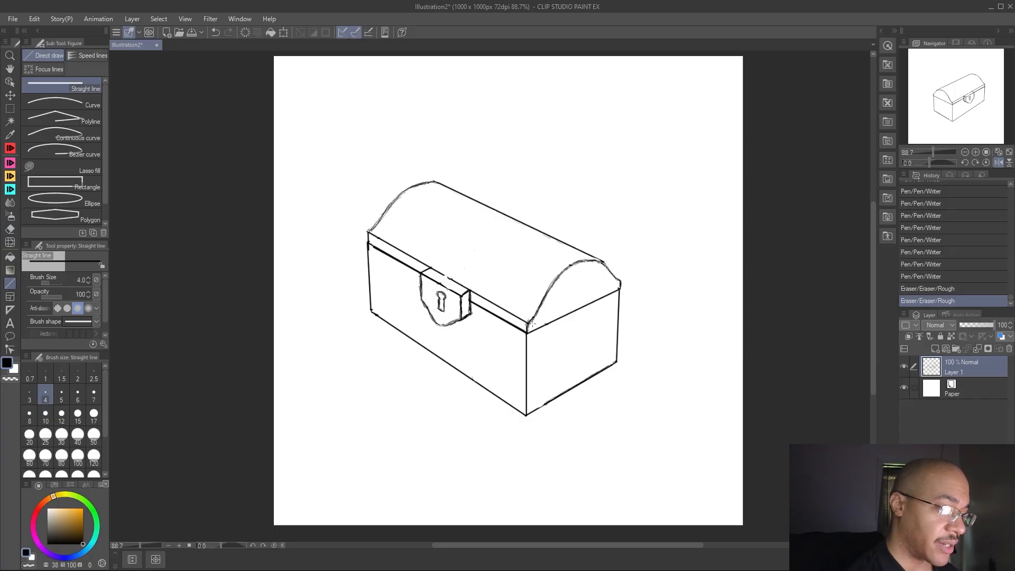
{"action": "left_click_drag", "start_coordinate": [528, 324], "coordinate": [527, 332]}
{"action": "left_click_drag", "start_coordinate": [528, 332], "coordinate": [529, 323]}
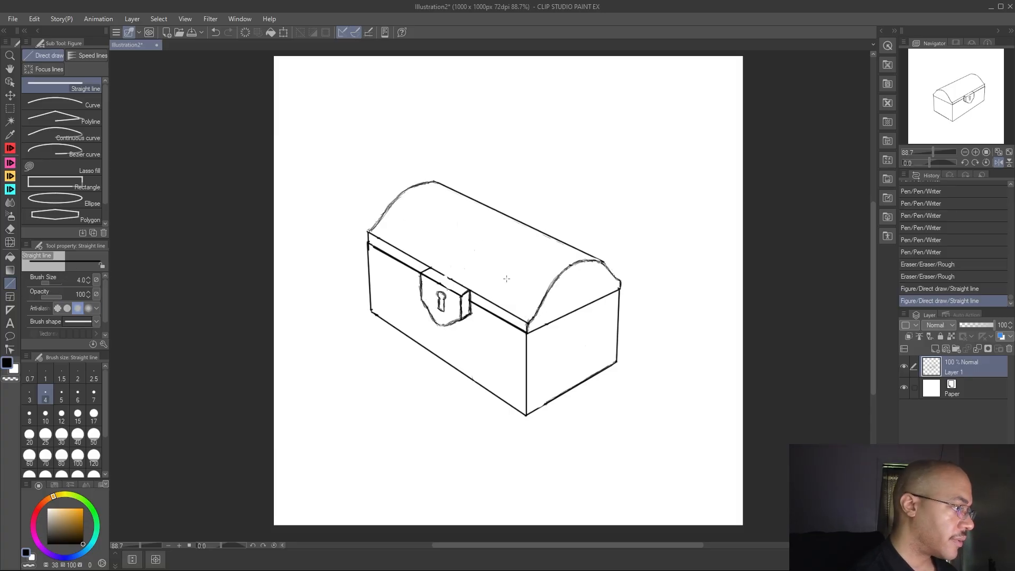
{"action": "left_click_drag", "start_coordinate": [544, 310], "coordinate": [537, 320]}
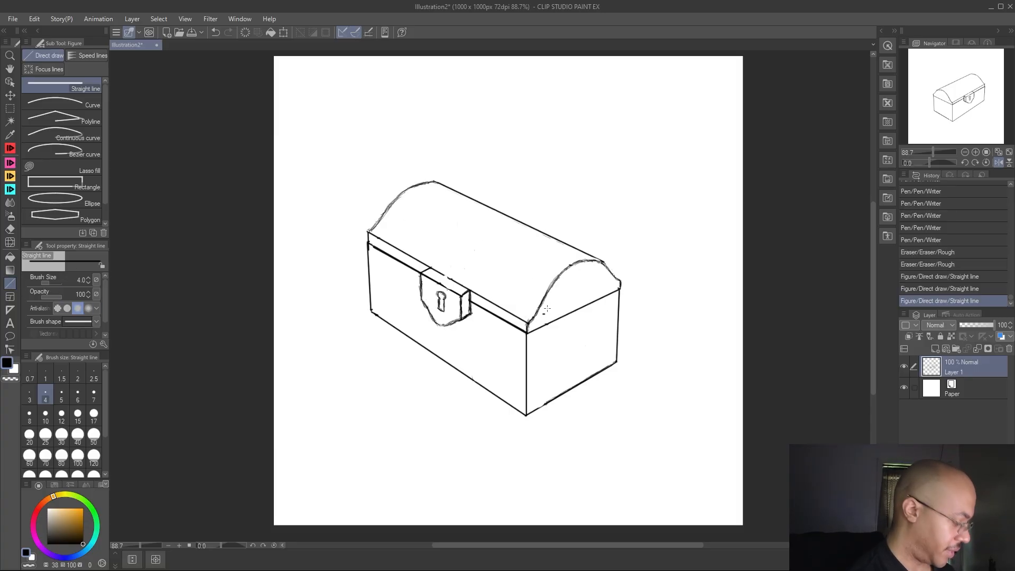
{"action": "key", "text": "ctrl+z"}
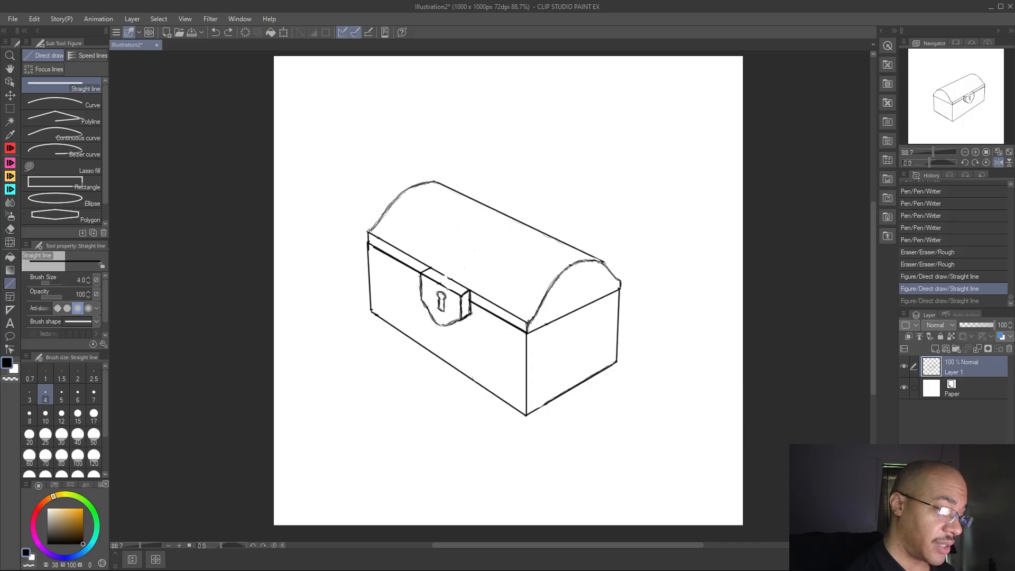
{"action": "left_click_drag", "start_coordinate": [528, 324], "coordinate": [620, 282]}
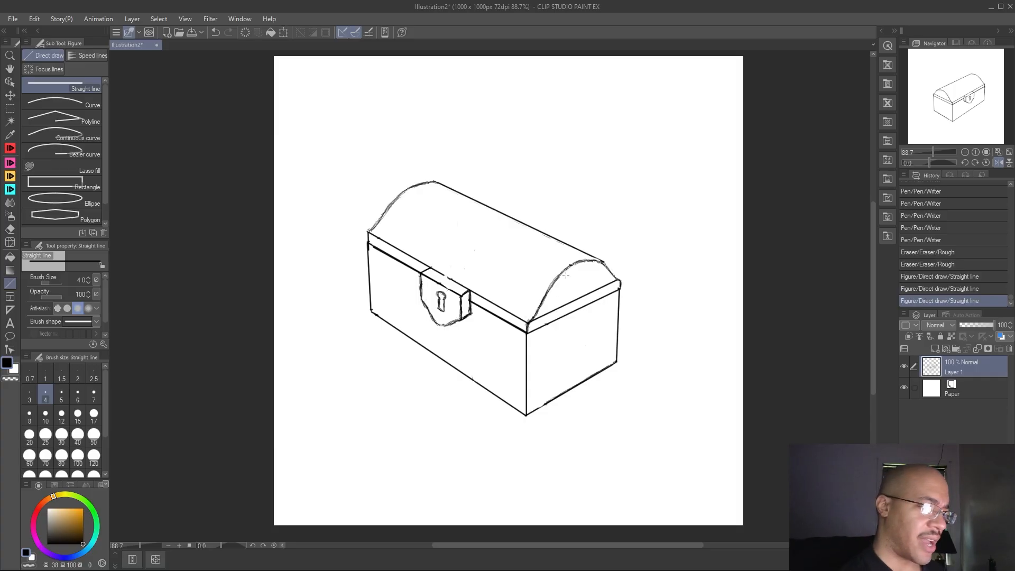
Erase the back part of the near lid arch and redraw it down to the rim corner with the Writer pen
{"action": "left_click", "coordinate": [11, 230]}
{"action": "mouse_move", "coordinate": [614, 275]}
{"action": "left_mouse_down"}
{"action": "mouse_move", "coordinate": [600, 262]}
{"action": "mouse_move", "coordinate": [609, 269]}
{"action": "mouse_move", "coordinate": [608, 259]}
{"action": "left_mouse_up"}
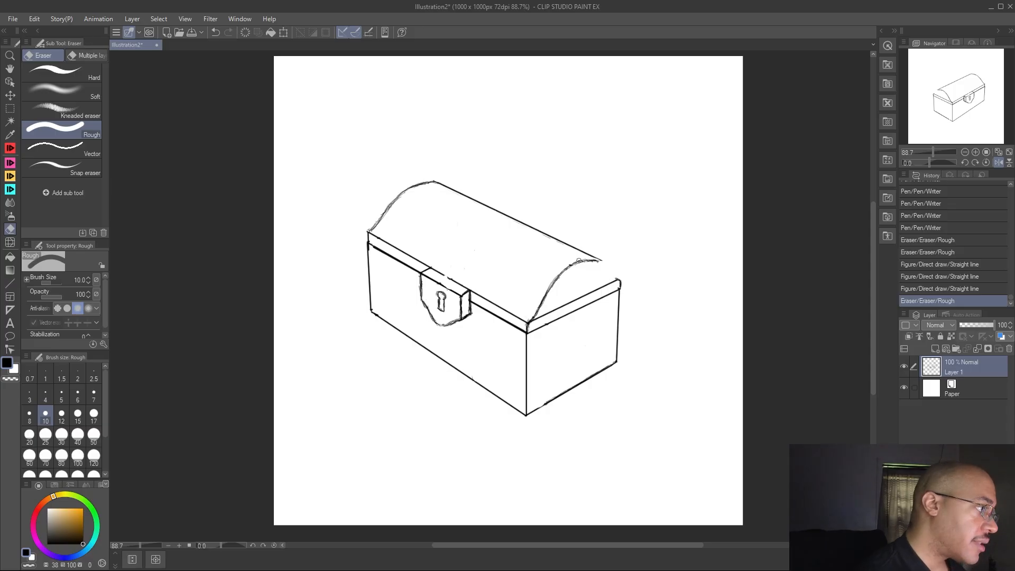
{"action": "left_click", "coordinate": [13, 149]}
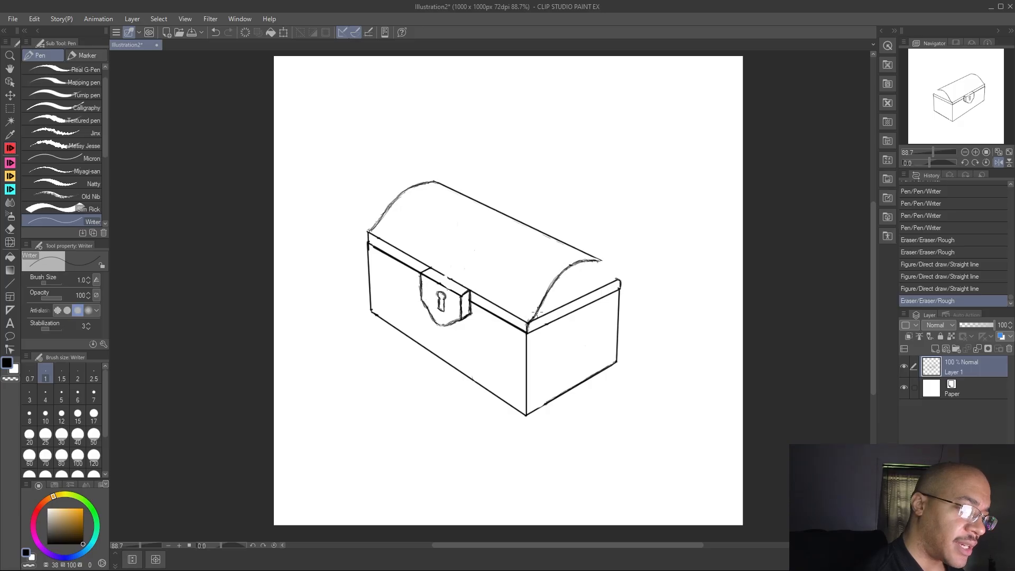
{"action": "left_click_drag", "start_coordinate": [538, 316], "coordinate": [525, 324]}
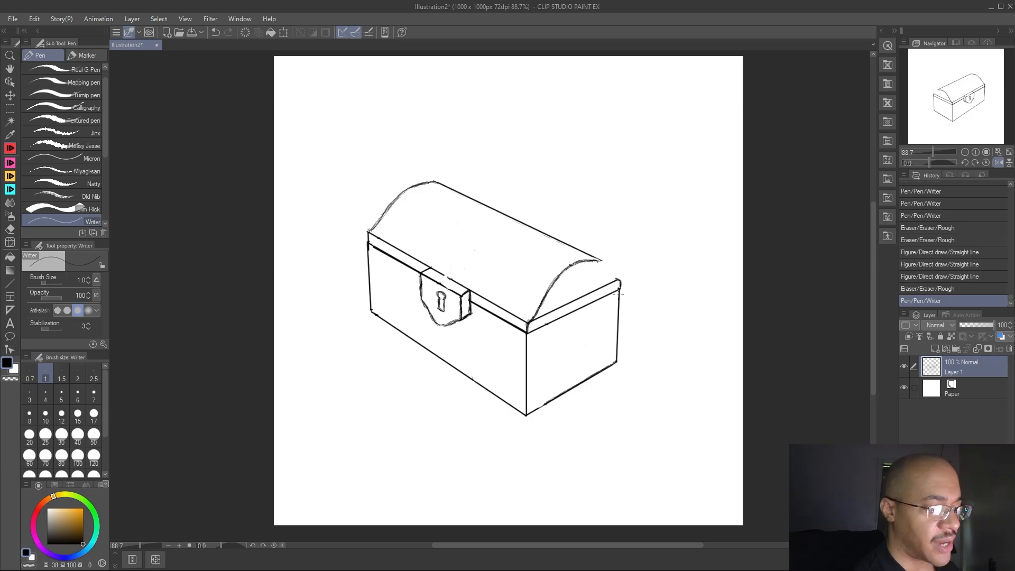
{"action": "left_click_drag", "start_coordinate": [596, 259], "coordinate": [617, 275]}
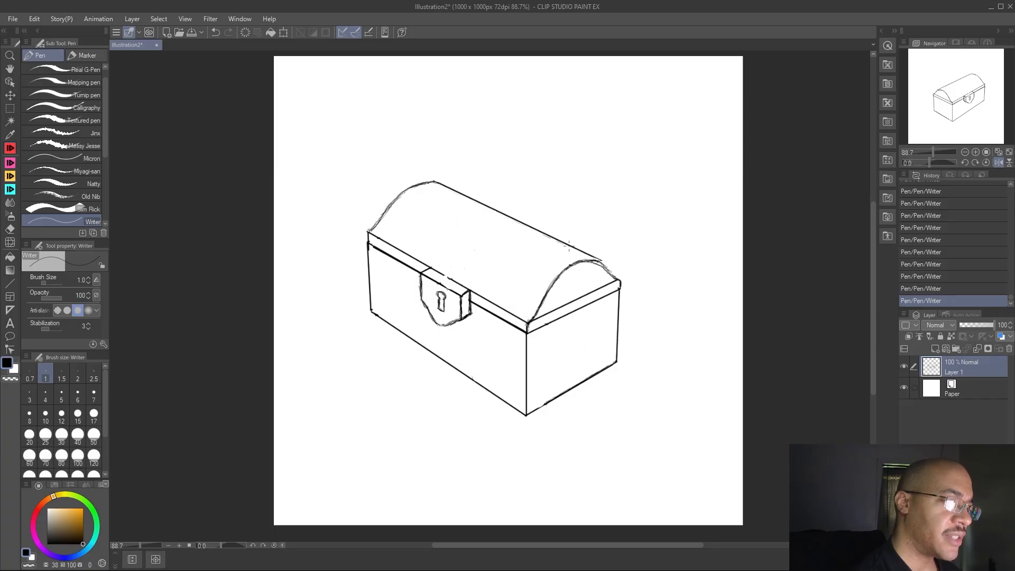
Clean up the redrawn arch and remove the lid's long top edge with the Rough eraser
{"action": "left_click", "coordinate": [9, 229]}
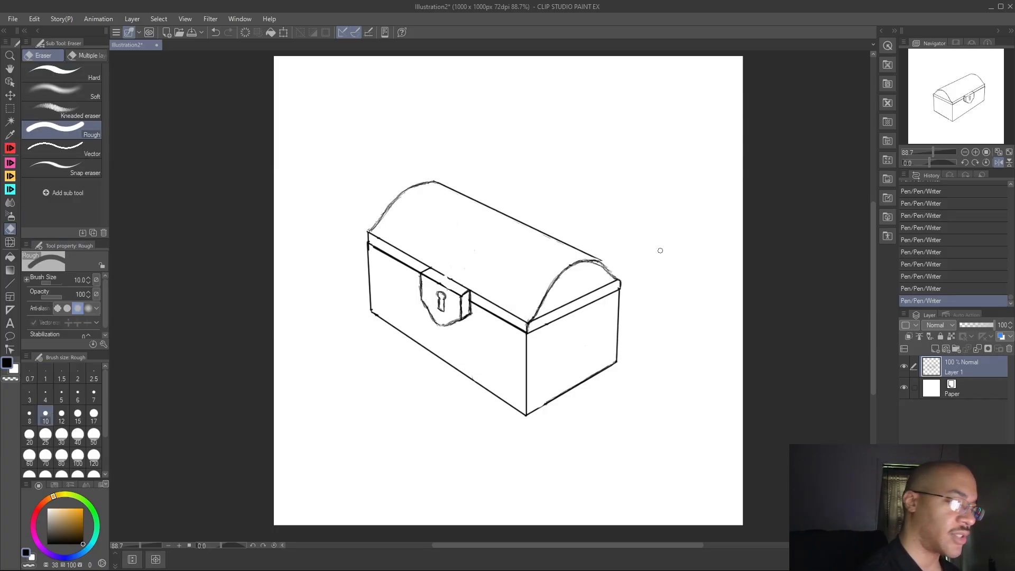
{"action": "mouse_move", "coordinate": [611, 270]}
{"action": "left_mouse_down"}
{"action": "mouse_move", "coordinate": [568, 263]}
{"action": "mouse_move", "coordinate": [534, 311]}
{"action": "left_mouse_up"}
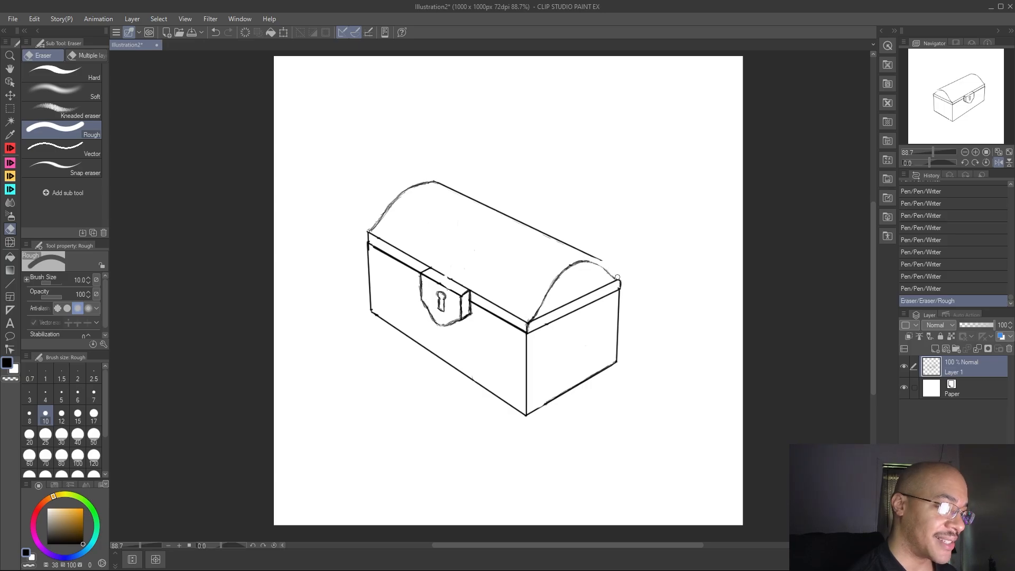
{"action": "mouse_move", "coordinate": [613, 271]}
{"action": "left_mouse_down"}
{"action": "mouse_move", "coordinate": [555, 239]}
{"action": "mouse_move", "coordinate": [611, 259]}
{"action": "mouse_move", "coordinate": [483, 200]}
{"action": "mouse_move", "coordinate": [534, 226]}
{"action": "left_mouse_up"}
{"action": "left_click_drag", "start_coordinate": [462, 194], "coordinate": [435, 180]}
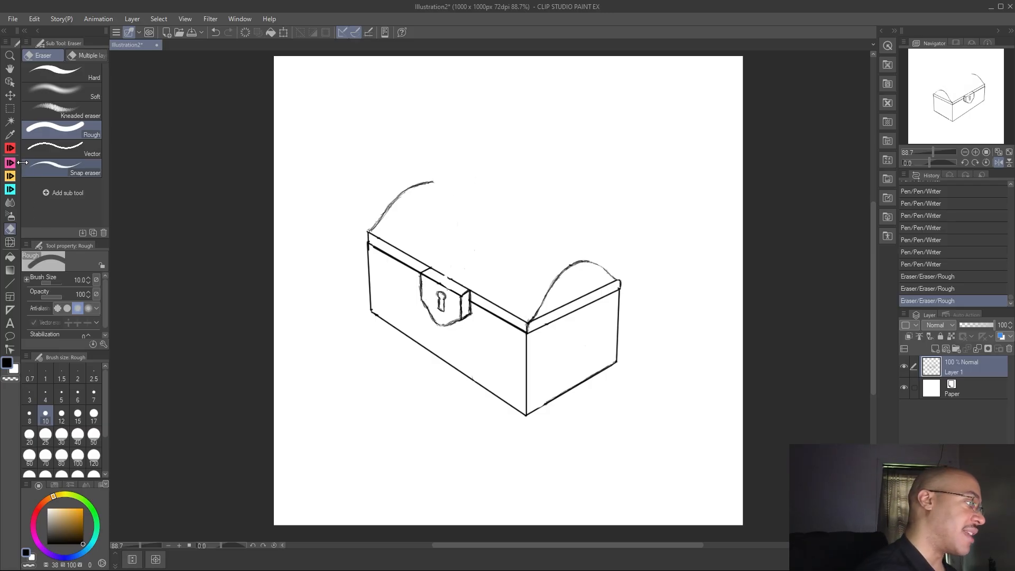
Close the gap at the rim's back corner with short straight lines and darken the crest of the near arch with the Writer pen
{"action": "left_click", "coordinate": [10, 284]}
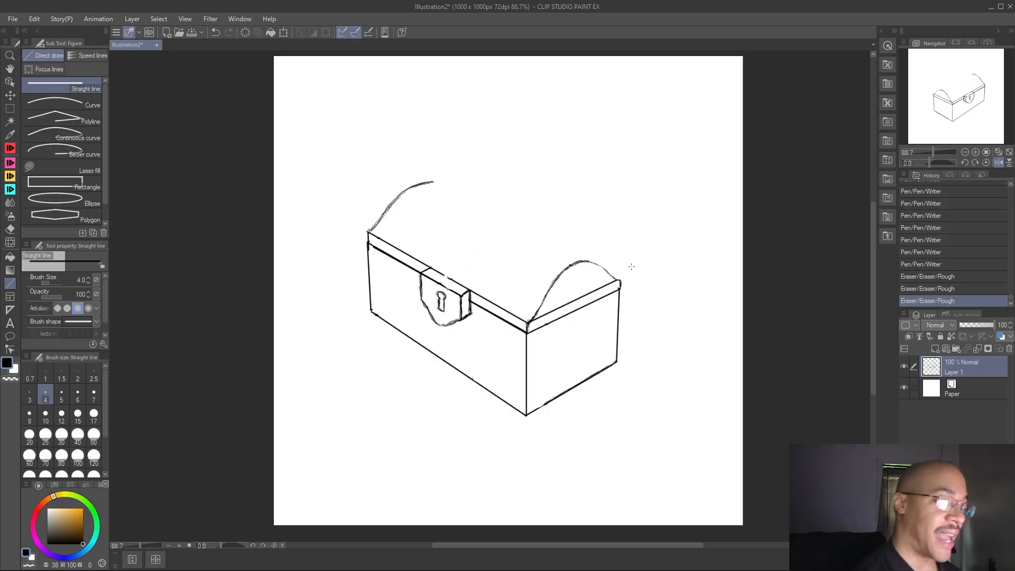
{"action": "left_click", "coordinate": [619, 279]}
{"action": "left_click", "coordinate": [620, 278]}
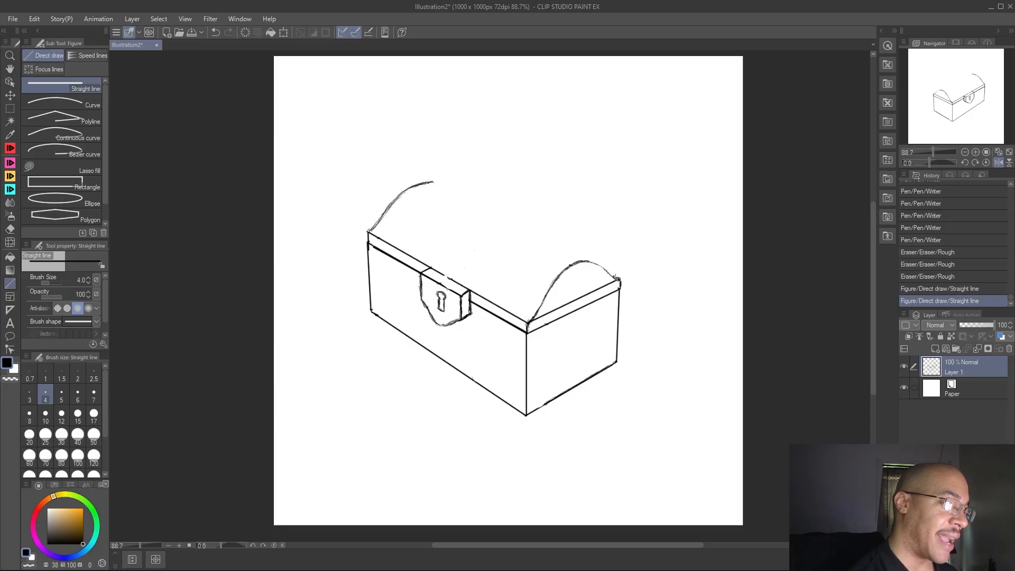
{"action": "left_click", "coordinate": [612, 275]}
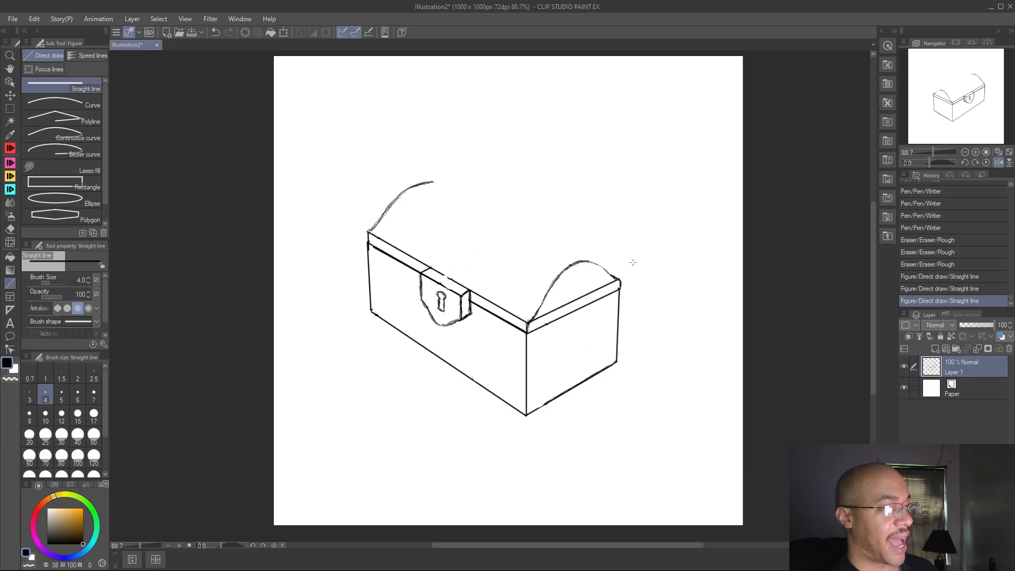
{"action": "left_click", "coordinate": [10, 148]}
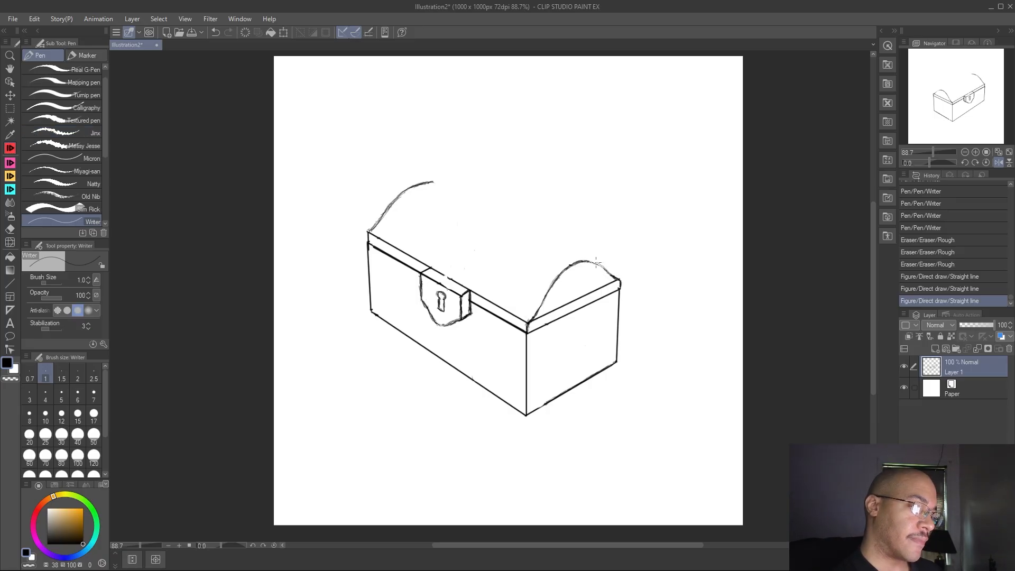
{"action": "left_click_drag", "start_coordinate": [578, 261], "coordinate": [571, 266]}
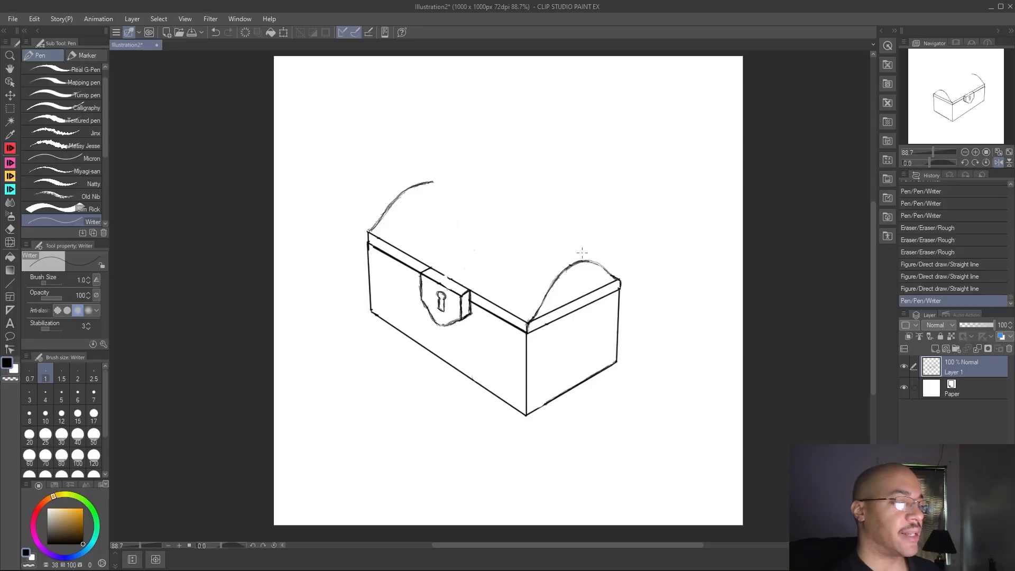
Draw a straight top edge from the near arch to the far arch of the lid and erase the overshoot at its far end
{"action": "left_click", "coordinate": [10, 283]}
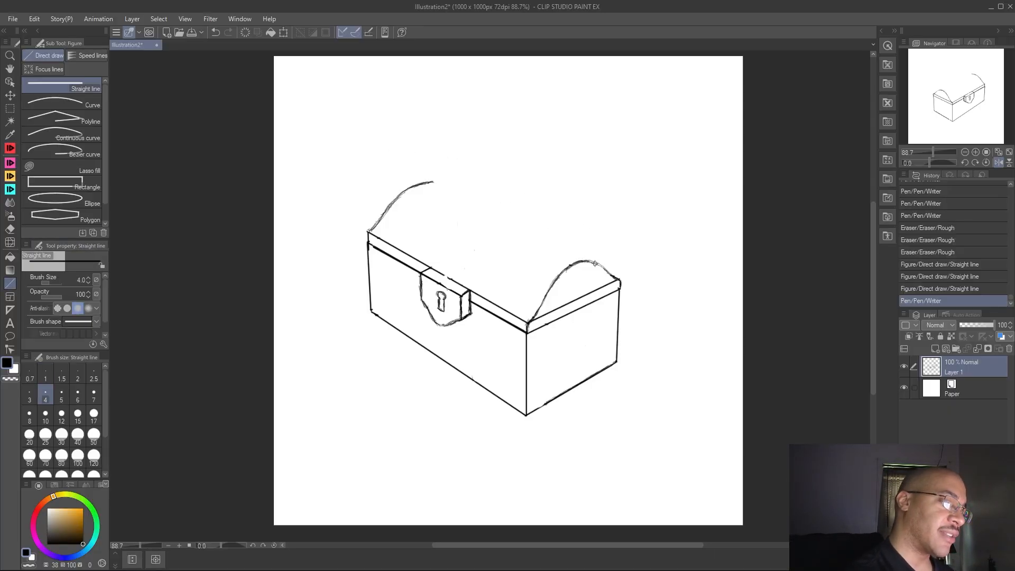
{"action": "left_click_drag", "start_coordinate": [595, 263], "coordinate": [430, 184]}
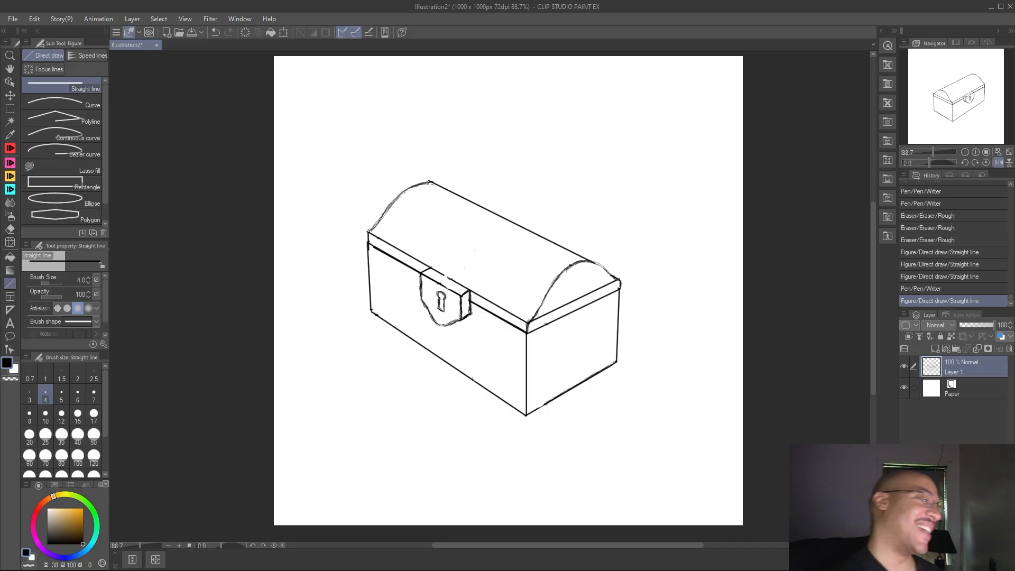
{"action": "left_click", "coordinate": [10, 229]}
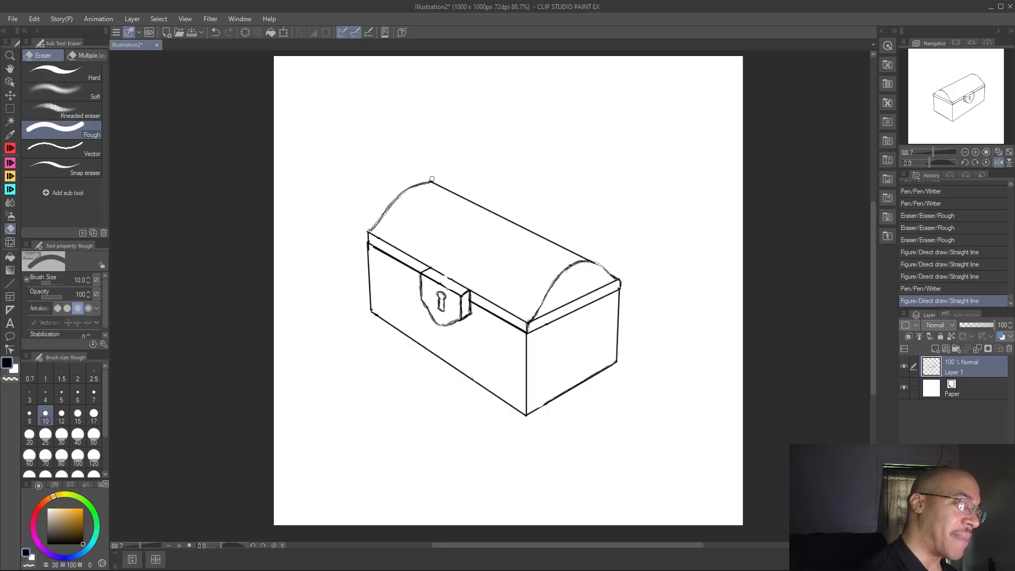
{"action": "left_click_drag", "start_coordinate": [427, 179], "coordinate": [440, 181]}
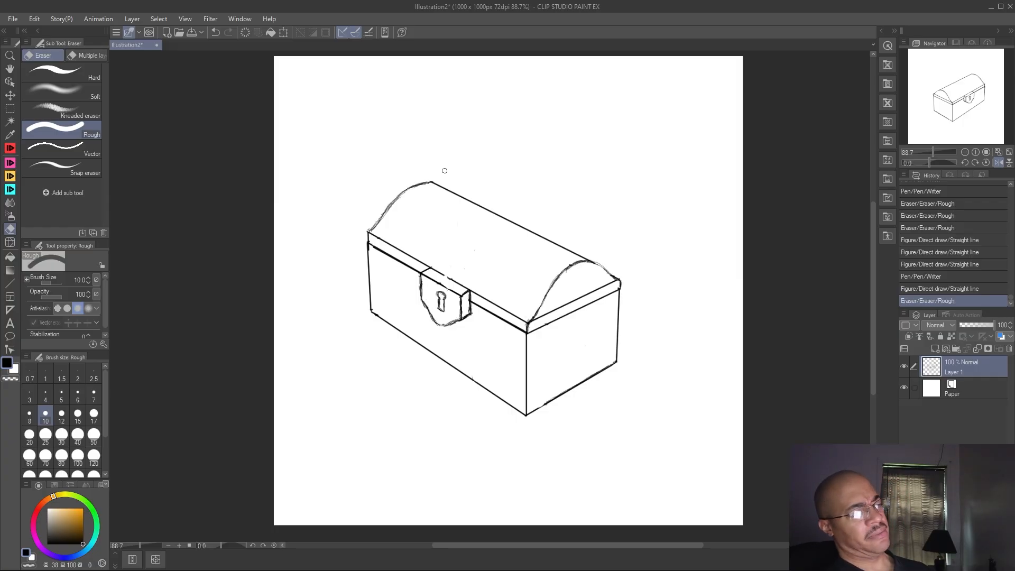
Erase and redraw the lid's far arch with the Writer pen and trim its outer edge with the Rough eraser
{"action": "key", "text": "h"}
{"action": "key", "text": "h"}
{"action": "key", "text": "h"}
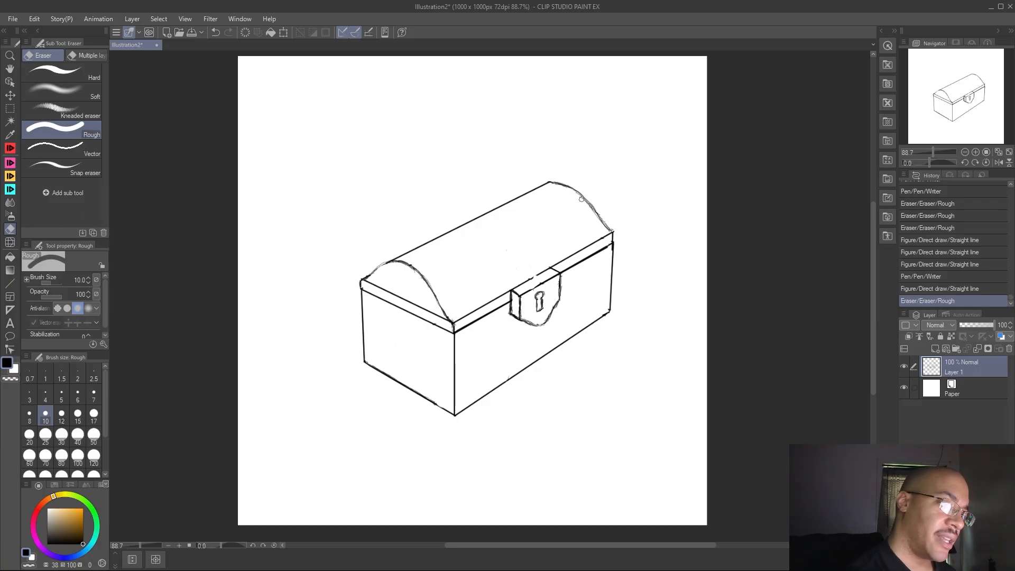
{"action": "mouse_move", "coordinate": [576, 198]}
{"action": "left_mouse_down"}
{"action": "mouse_move", "coordinate": [555, 185]}
{"action": "mouse_move", "coordinate": [612, 227]}
{"action": "mouse_move", "coordinate": [591, 203]}
{"action": "mouse_move", "coordinate": [600, 212]}
{"action": "left_mouse_up"}
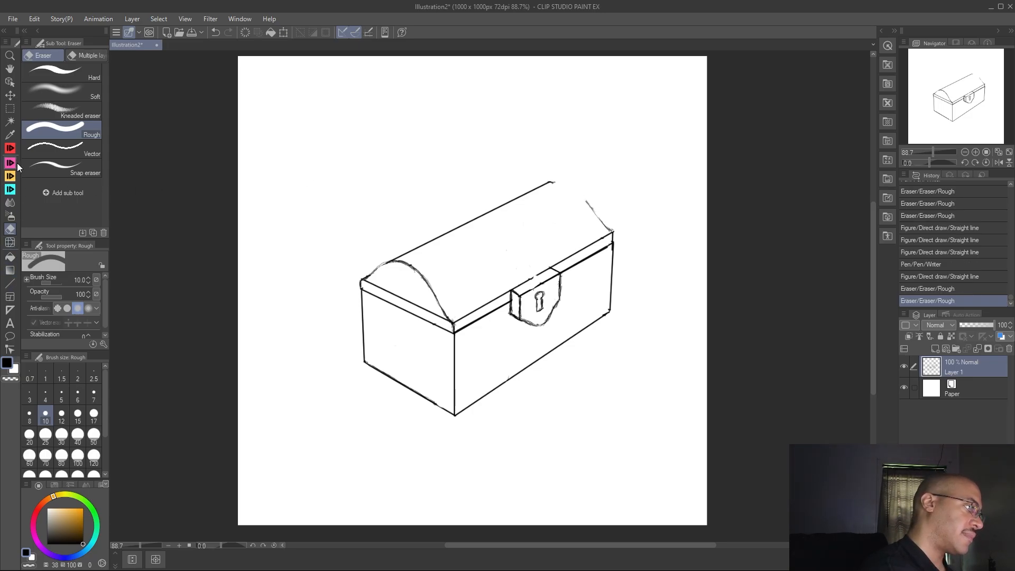
{"action": "left_click", "coordinate": [10, 135]}
{"action": "left_click_drag", "start_coordinate": [550, 182], "coordinate": [581, 197]}
{"action": "left_click_drag", "start_coordinate": [575, 192], "coordinate": [611, 232]}
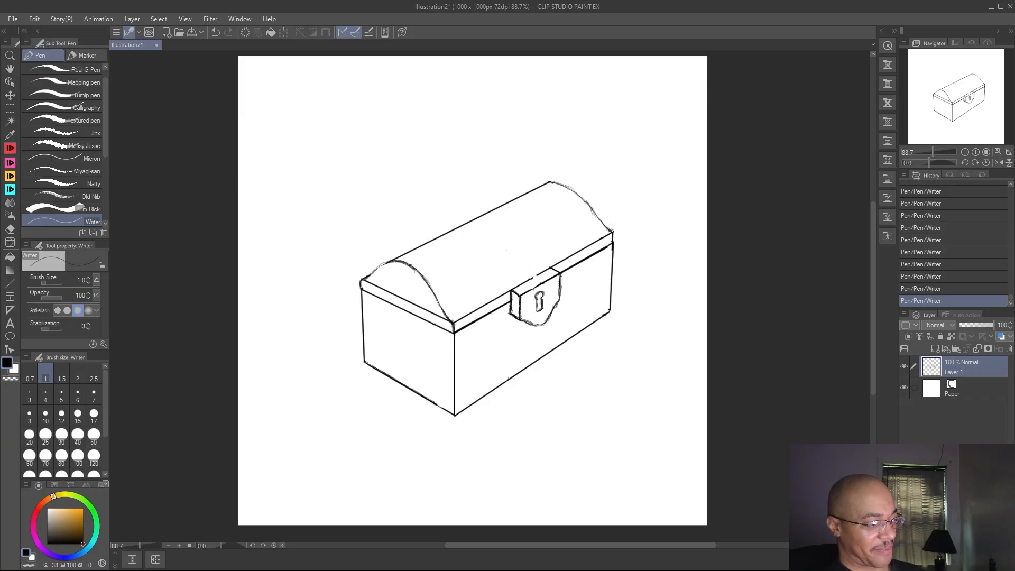
{"action": "key", "text": "e"}
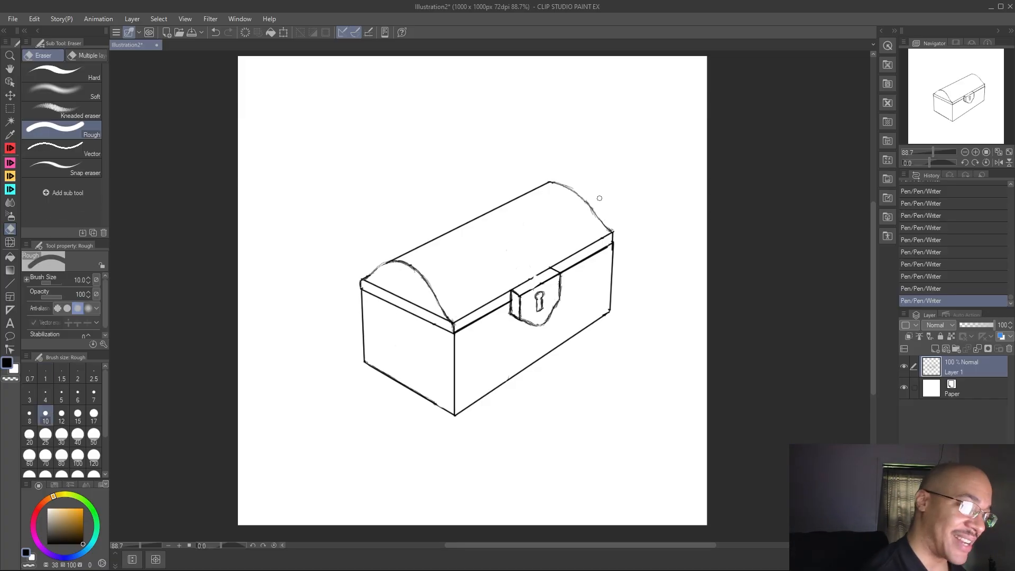
{"action": "left_click_drag", "start_coordinate": [590, 214], "coordinate": [571, 170]}
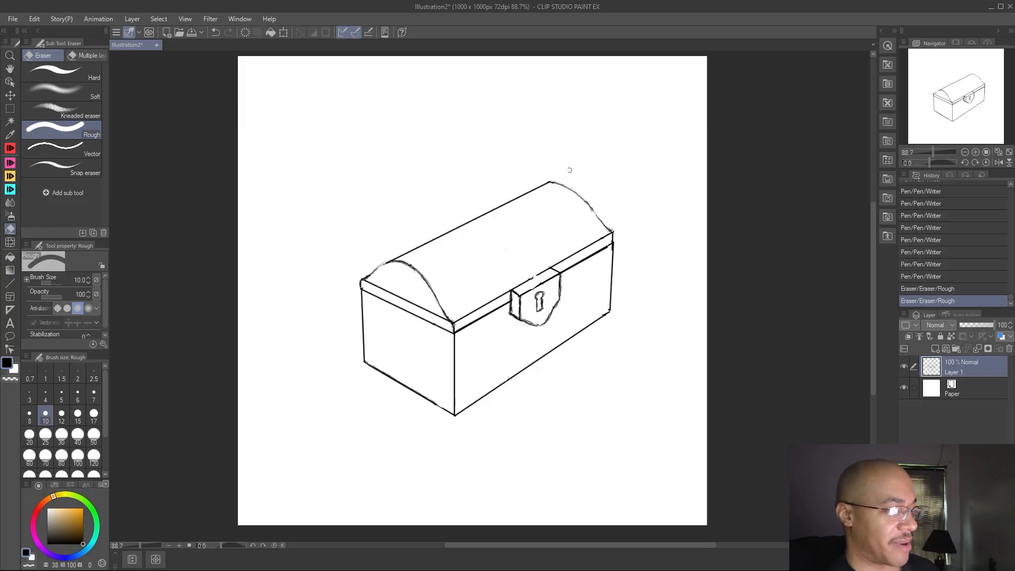
Draw a slim, slanted handle bar with rounded ends on the chest's short side below the rim using the Writer pen
{"action": "scroll", "coordinate": [426, 383], "scroll_direction": "down", "scroll_amount": 1}
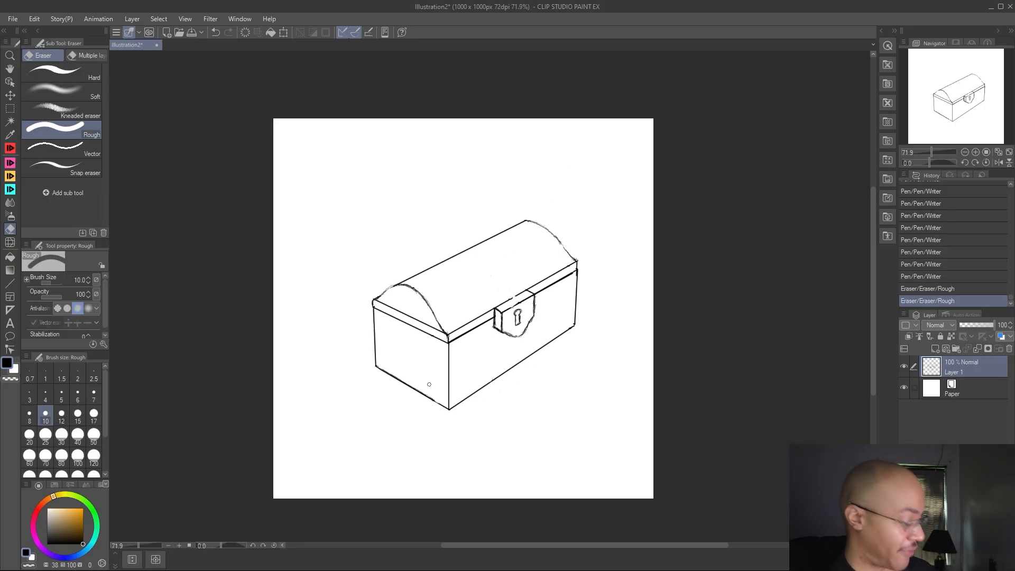
{"action": "key", "text": "shift+h"}
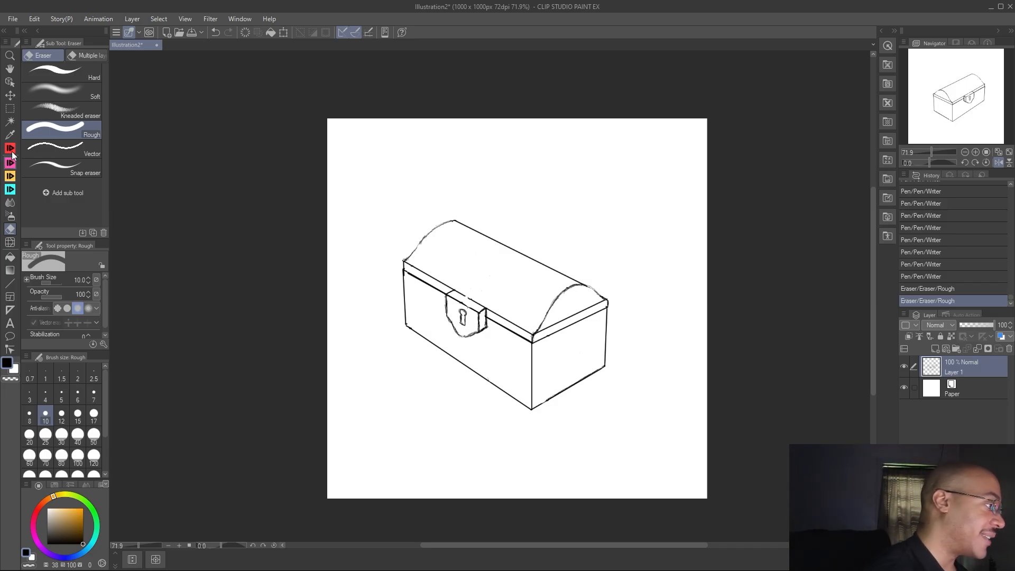
{"action": "key", "text": "p"}
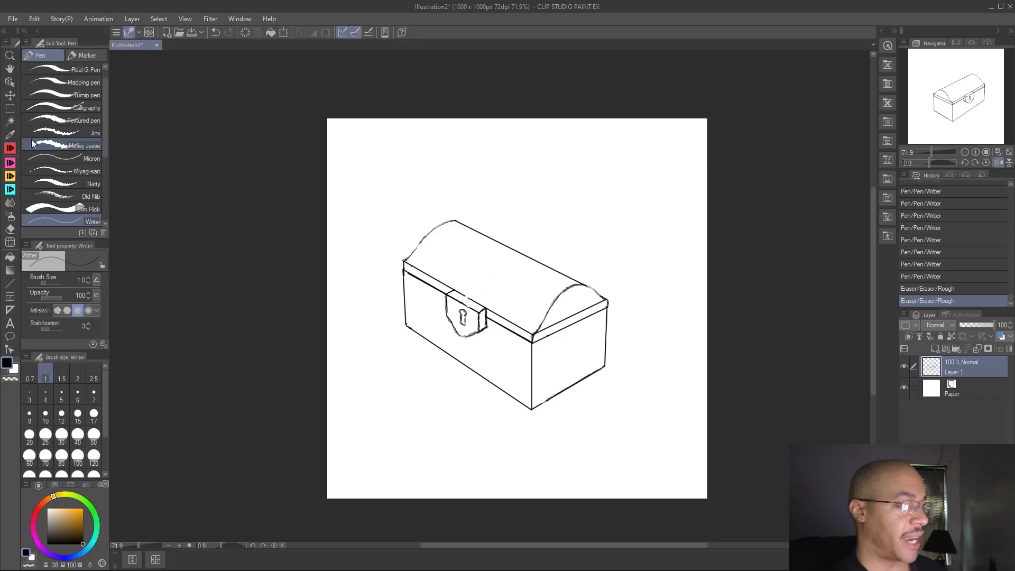
{"action": "left_click", "coordinate": [567, 347]}
{"action": "mouse_move", "coordinate": [576, 343]}
{"action": "left_mouse_down"}
{"action": "mouse_move", "coordinate": [568, 346]}
{"action": "mouse_move", "coordinate": [586, 336]}
{"action": "mouse_move", "coordinate": [563, 348]}
{"action": "mouse_move", "coordinate": [588, 335]}
{"action": "left_mouse_up"}
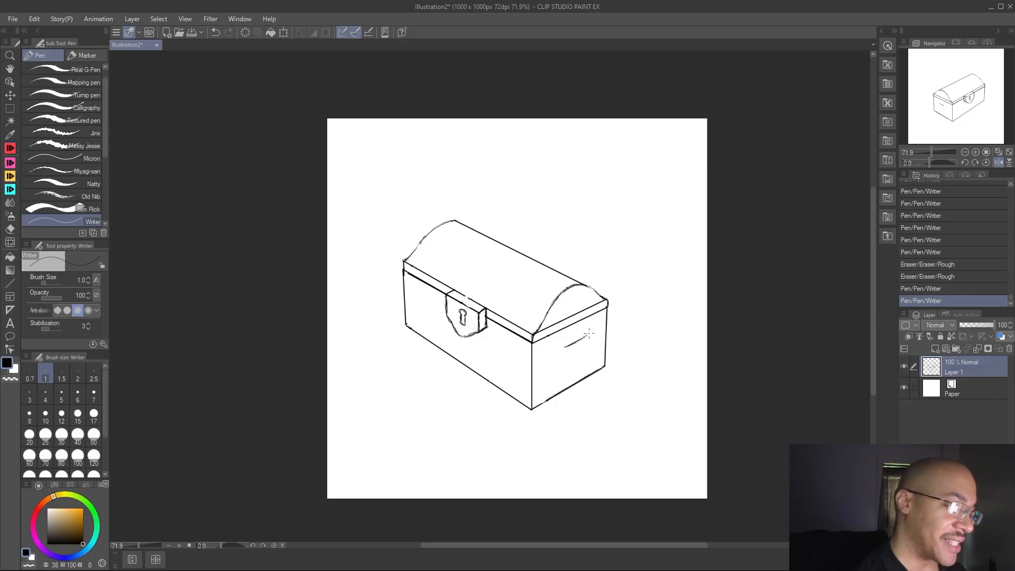
{"action": "left_click_drag", "start_coordinate": [569, 342], "coordinate": [594, 342]}
{"action": "left_click_drag", "start_coordinate": [589, 334], "coordinate": [593, 341]}
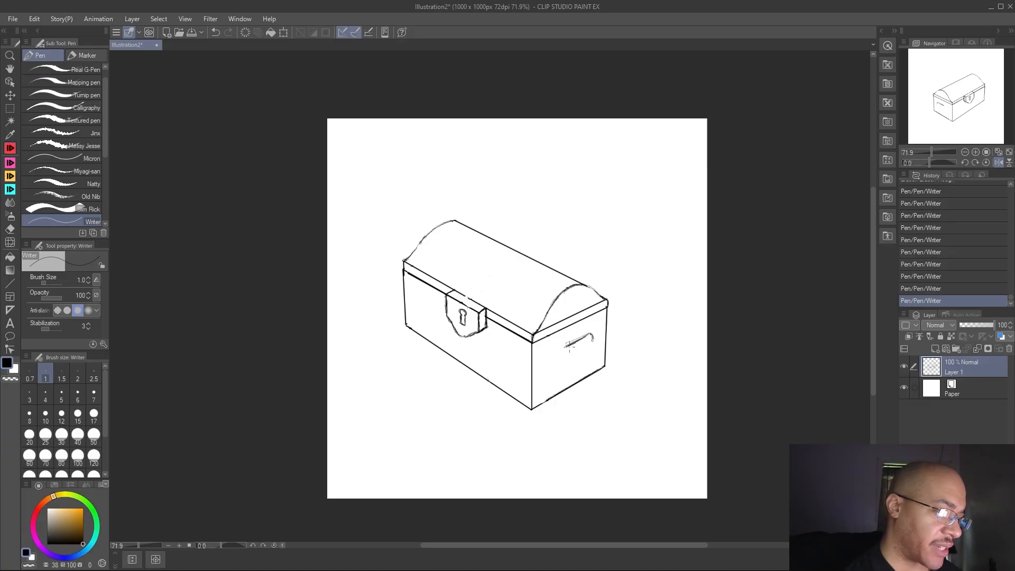
{"action": "left_click_drag", "start_coordinate": [564, 347], "coordinate": [572, 342]}
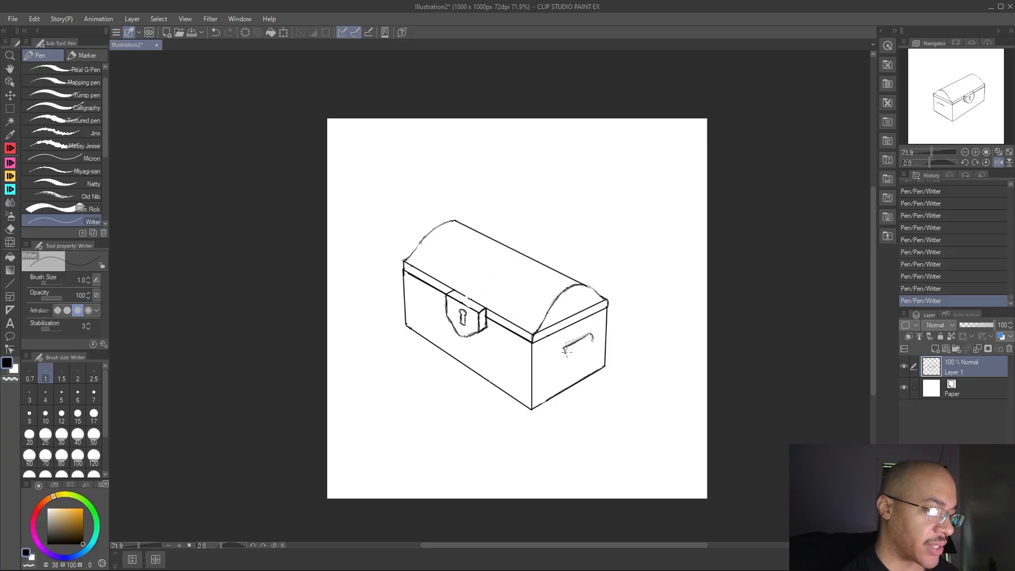
{"action": "left_click_drag", "start_coordinate": [567, 354], "coordinate": [594, 344]}
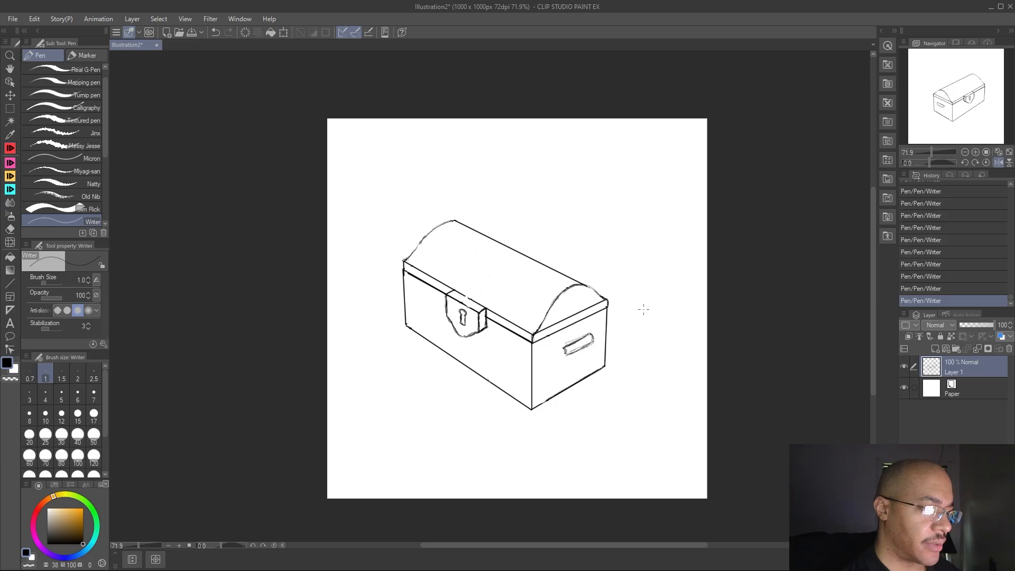
Select the handle bar with a rectangular selection, move it slightly down toward the chest's front corner, and deselect it
{"action": "left_click", "coordinate": [10, 229]}
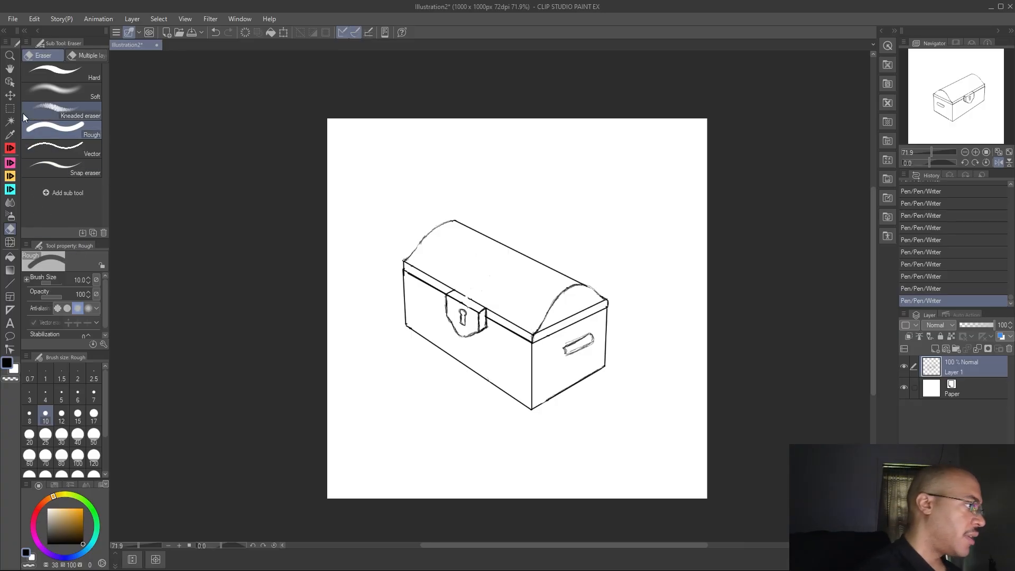
{"action": "key", "text": "m"}
{"action": "left_click_drag", "start_coordinate": [597, 327], "coordinate": [563, 356]}
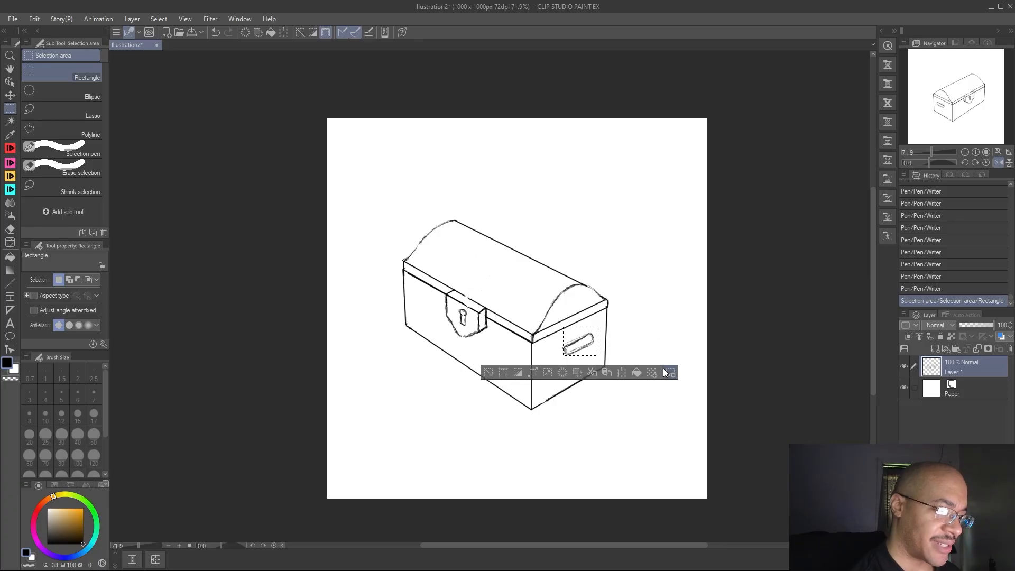
{"action": "left_click", "coordinate": [621, 373]}
{"action": "left_click_drag", "start_coordinate": [595, 350], "coordinate": [586, 357]}
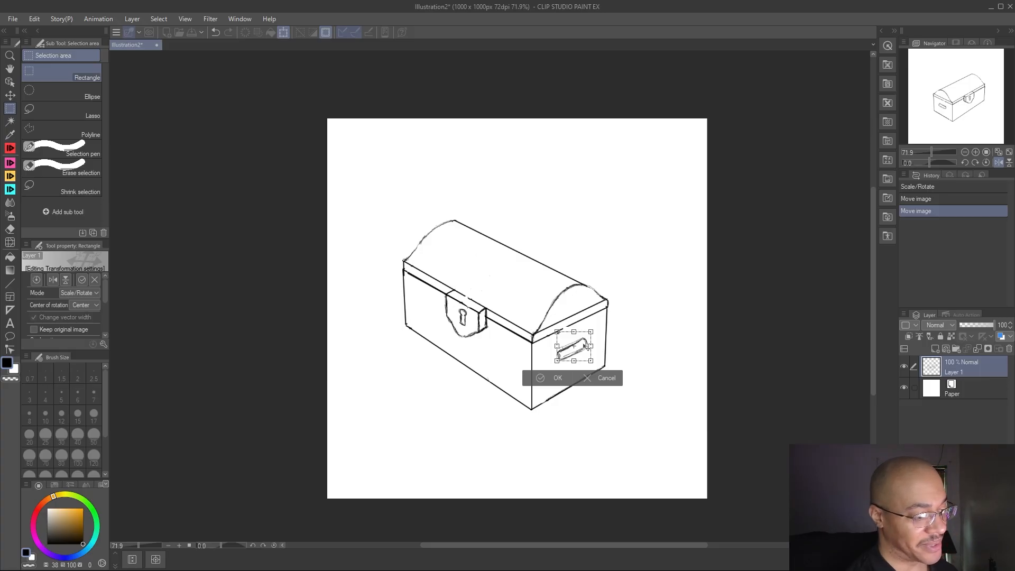
{"action": "left_click", "coordinate": [554, 372]}
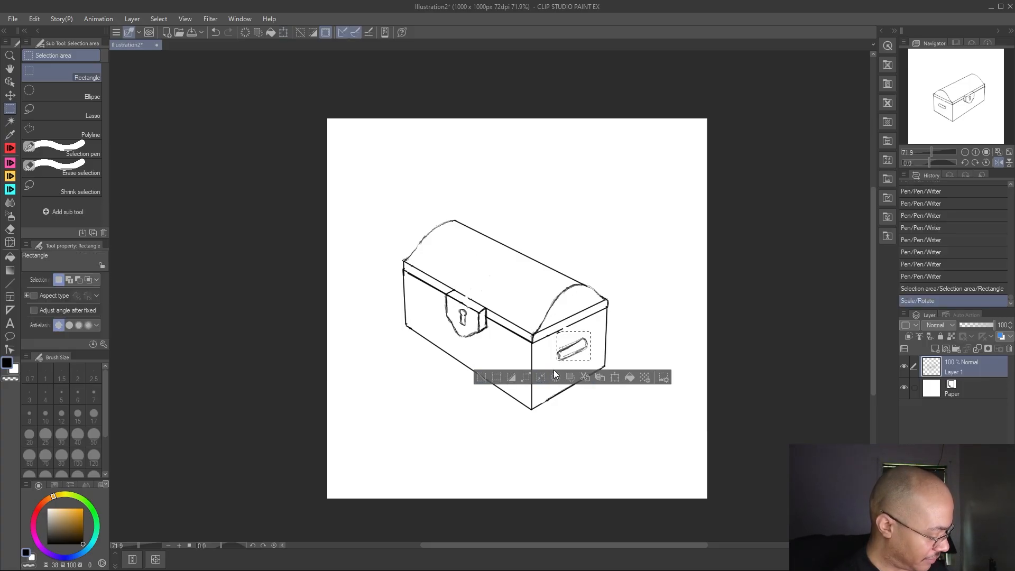
{"action": "key", "text": "ctrl+d"}
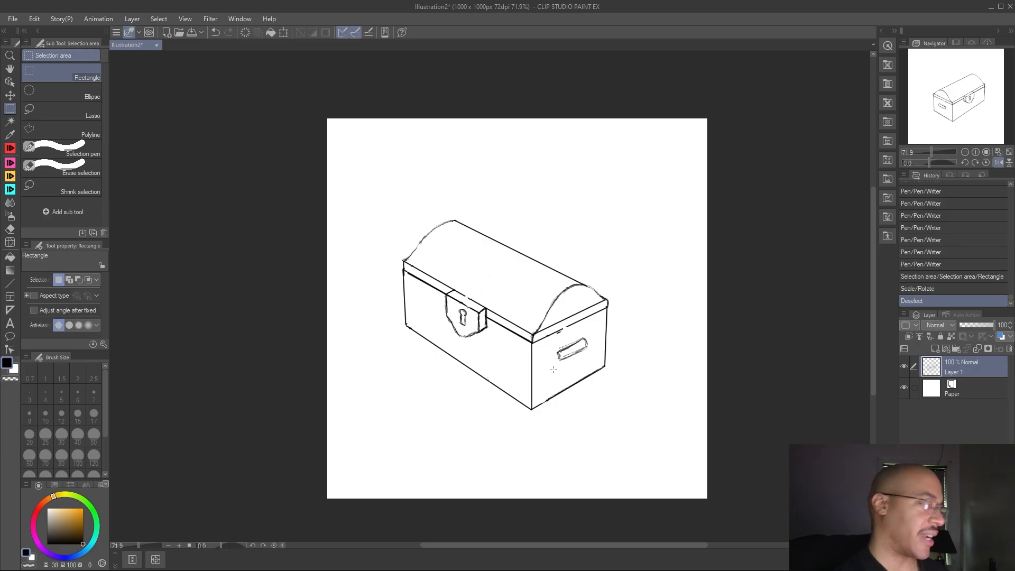
Redraw the gap in the rim's lower line above the handle and erase the stray fragment of line beneath it
{"action": "left_click", "coordinate": [10, 148]}
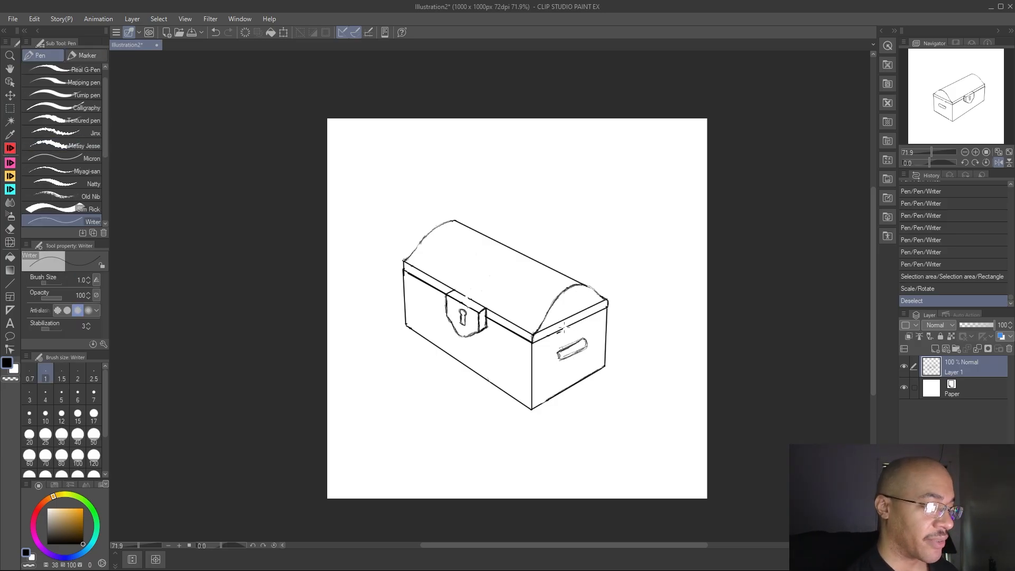
{"action": "left_click_drag", "start_coordinate": [567, 327], "coordinate": [555, 331]}
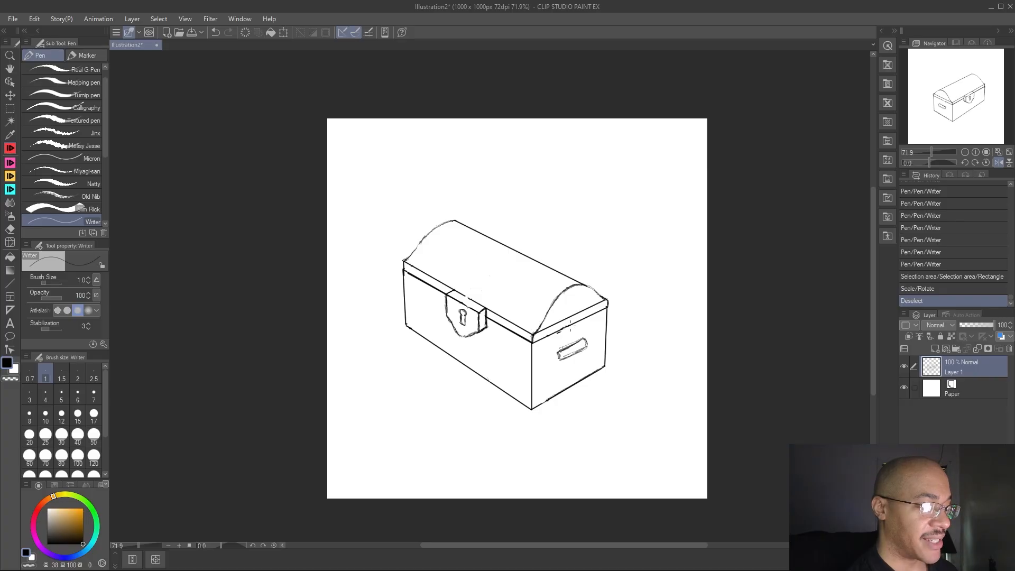
{"action": "left_click", "coordinate": [11, 230]}
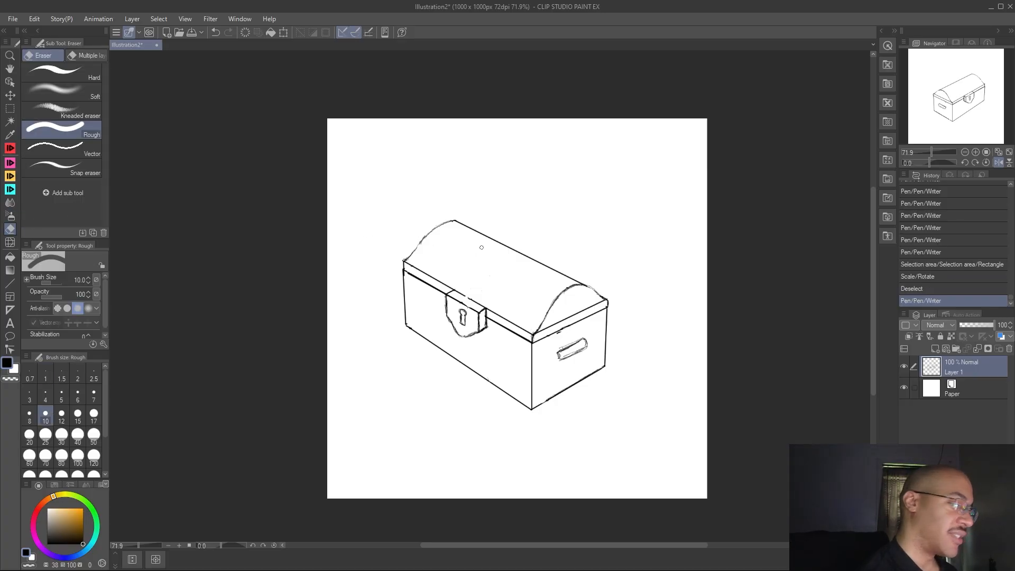
{"action": "left_click_drag", "start_coordinate": [562, 332], "coordinate": [555, 334]}
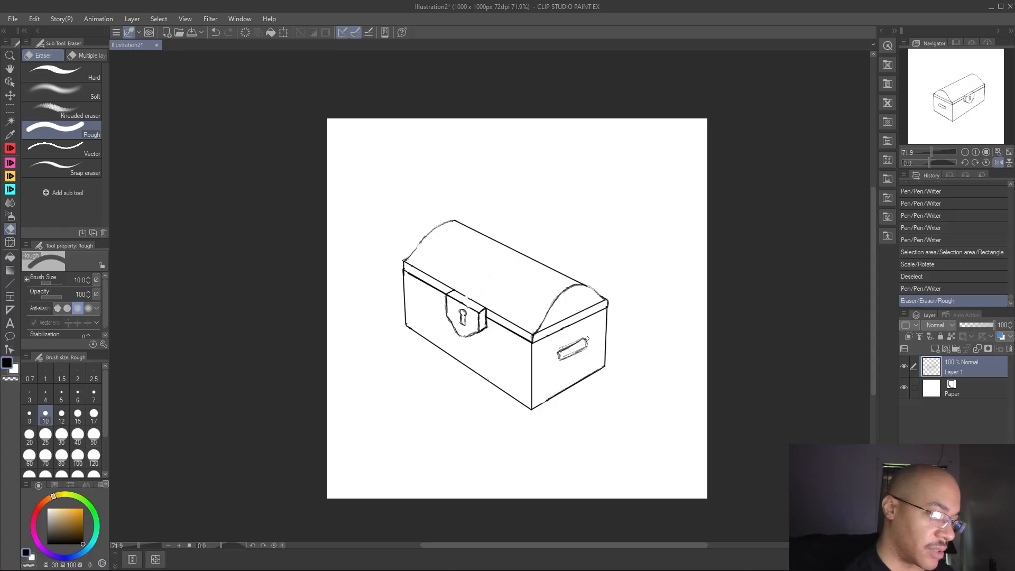
Draw brackets at both ends of the handle bar, a lower edge joining them, and an outer plate outline with the Writer pen
{"action": "key", "text": "p"}
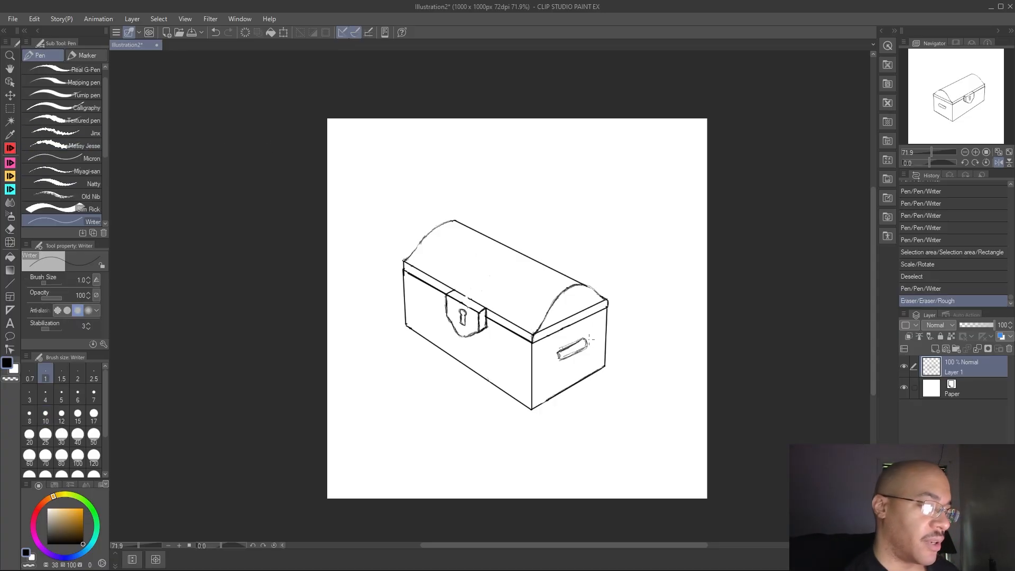
{"action": "mouse_move", "coordinate": [591, 338]}
{"action": "left_mouse_down"}
{"action": "mouse_move", "coordinate": [583, 347]}
{"action": "mouse_move", "coordinate": [592, 345]}
{"action": "left_mouse_up"}
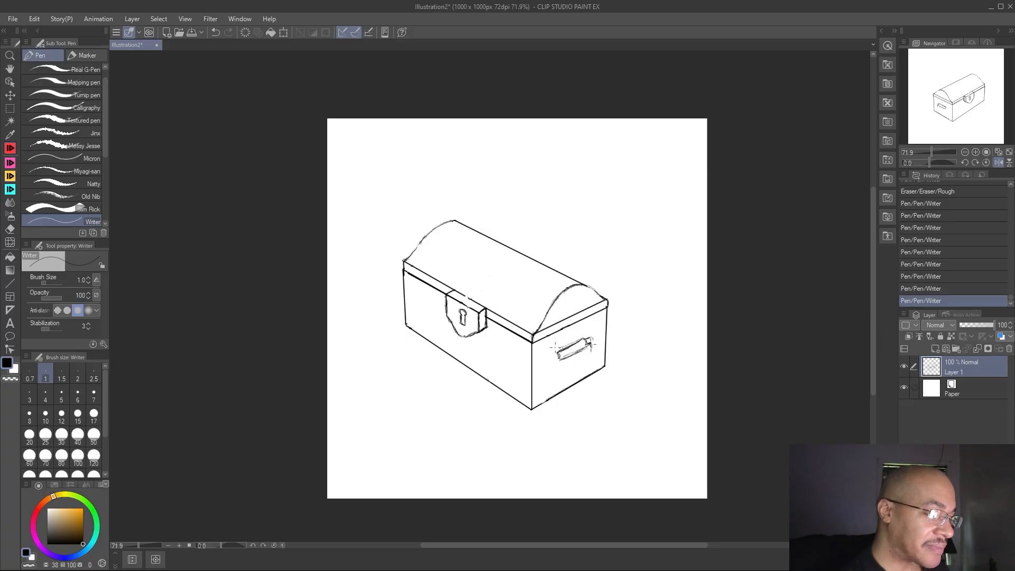
{"action": "left_click_drag", "start_coordinate": [556, 353], "coordinate": [561, 358]}
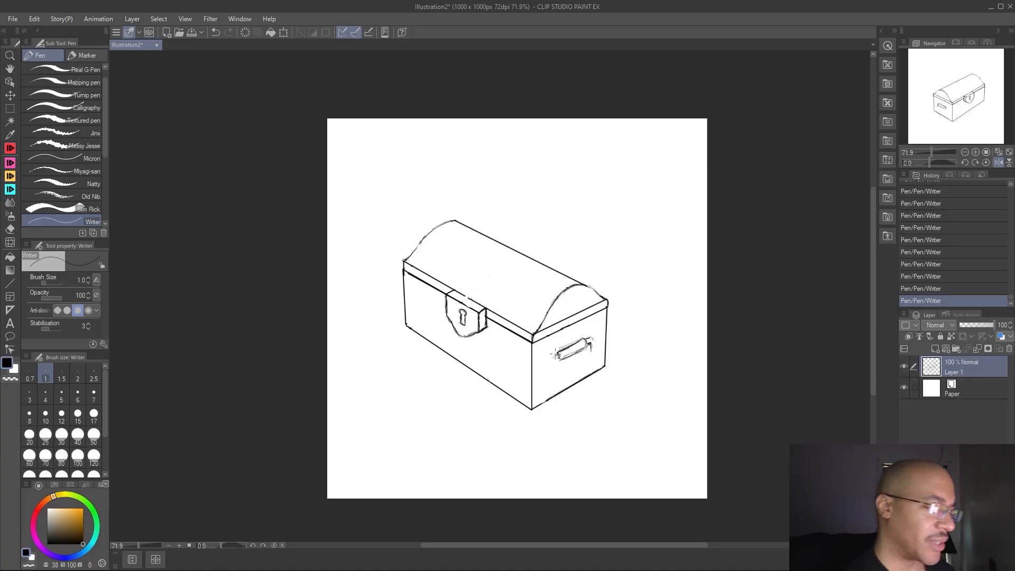
{"action": "left_click_drag", "start_coordinate": [558, 355], "coordinate": [562, 366]}
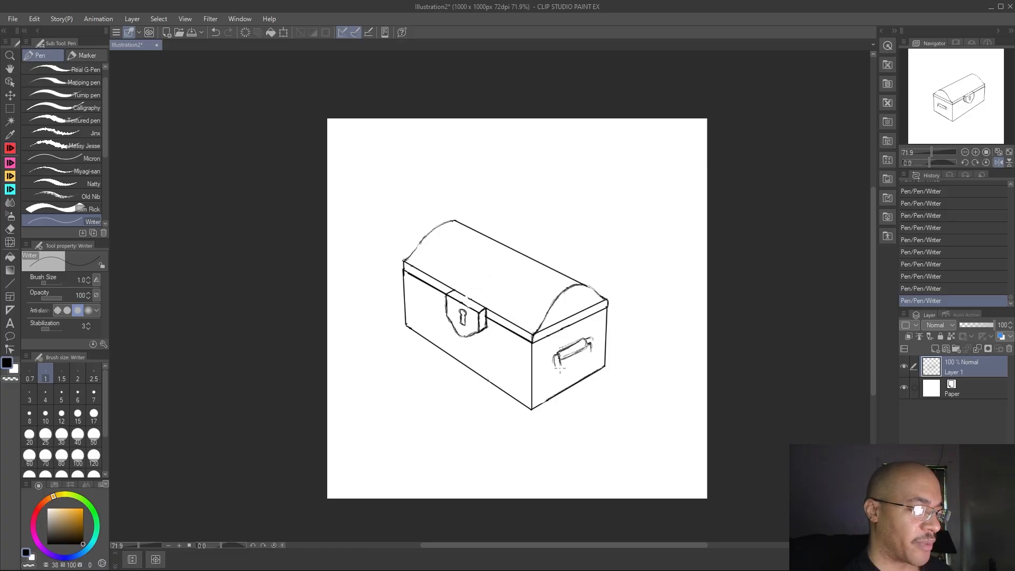
{"action": "left_click_drag", "start_coordinate": [559, 353], "coordinate": [561, 369]}
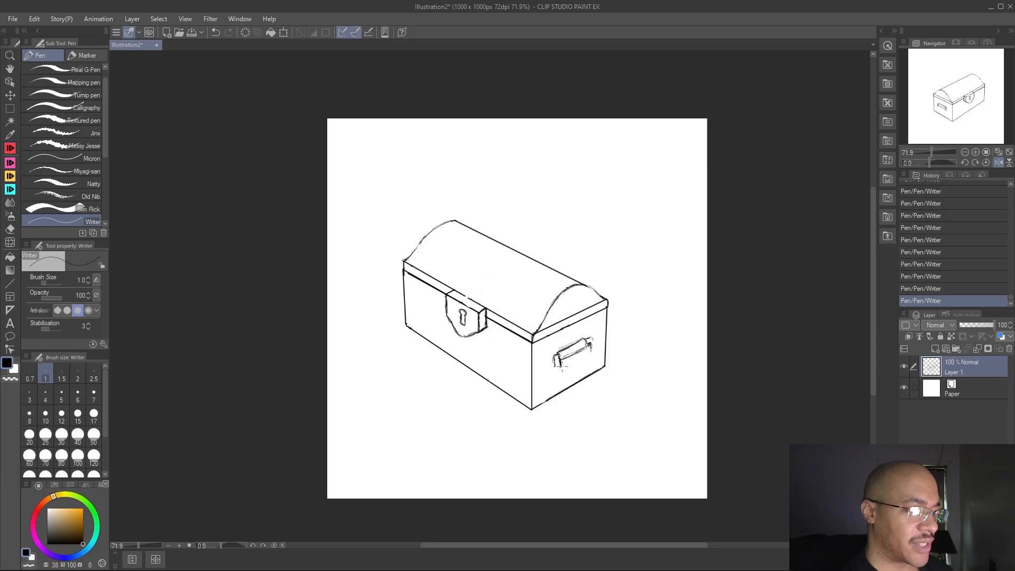
{"action": "left_click_drag", "start_coordinate": [565, 364], "coordinate": [591, 354]}
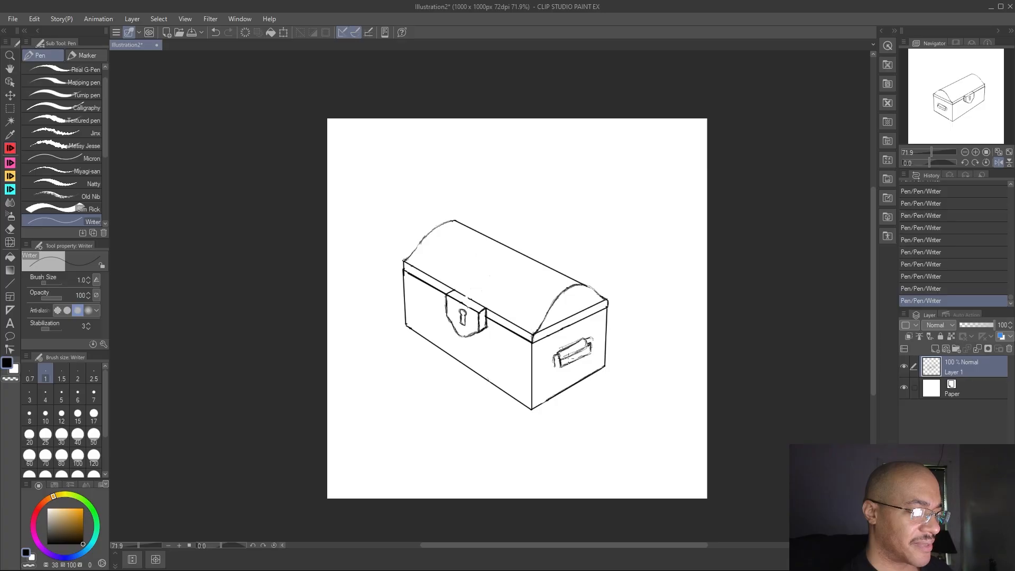
{"action": "mouse_move", "coordinate": [590, 336]}
{"action": "left_mouse_down"}
{"action": "mouse_move", "coordinate": [582, 363]}
{"action": "mouse_move", "coordinate": [591, 345]}
{"action": "mouse_move", "coordinate": [593, 363]}
{"action": "mouse_move", "coordinate": [555, 375]}
{"action": "left_mouse_up"}
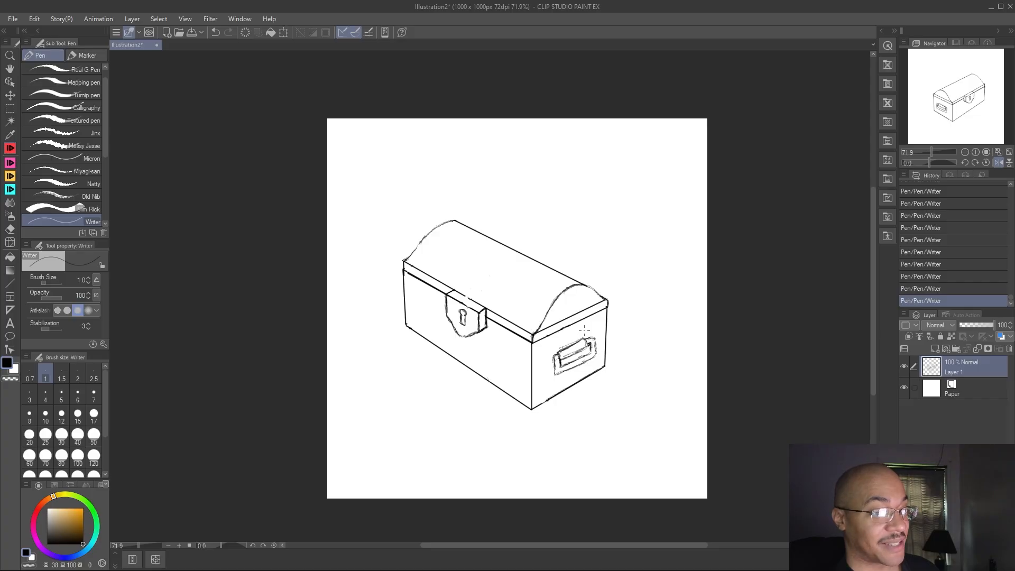
Erase the handle's rough outer outline and redraw it as a tighter rounded frame around the bar with the Writer pen
{"action": "scroll", "coordinate": [571, 332], "scroll_direction": "down", "scroll_amount": 3}
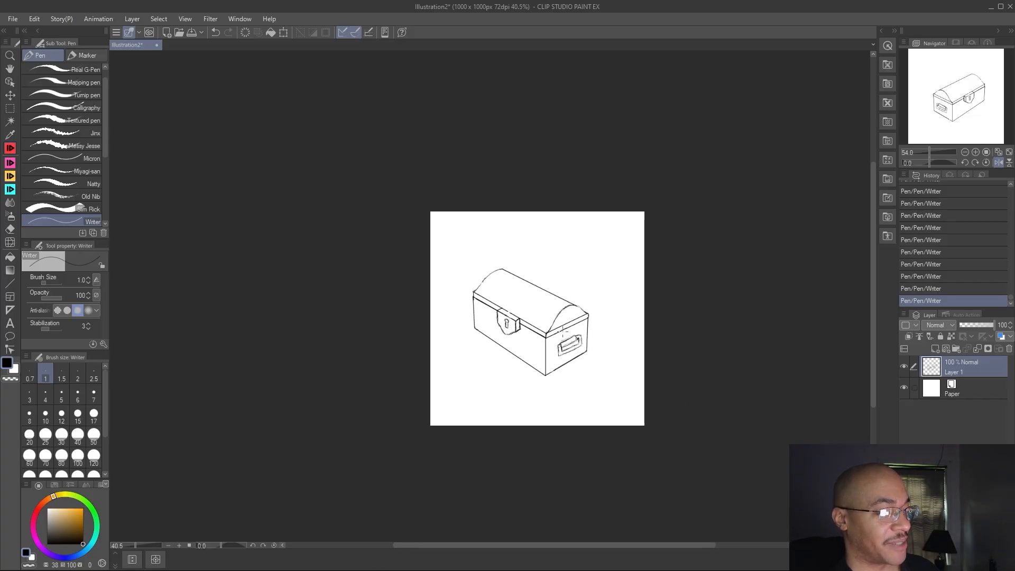
{"action": "scroll", "coordinate": [548, 350], "scroll_direction": "up", "scroll_amount": 3}
{"action": "scroll", "coordinate": [549, 350], "scroll_direction": "up", "scroll_amount": 2}
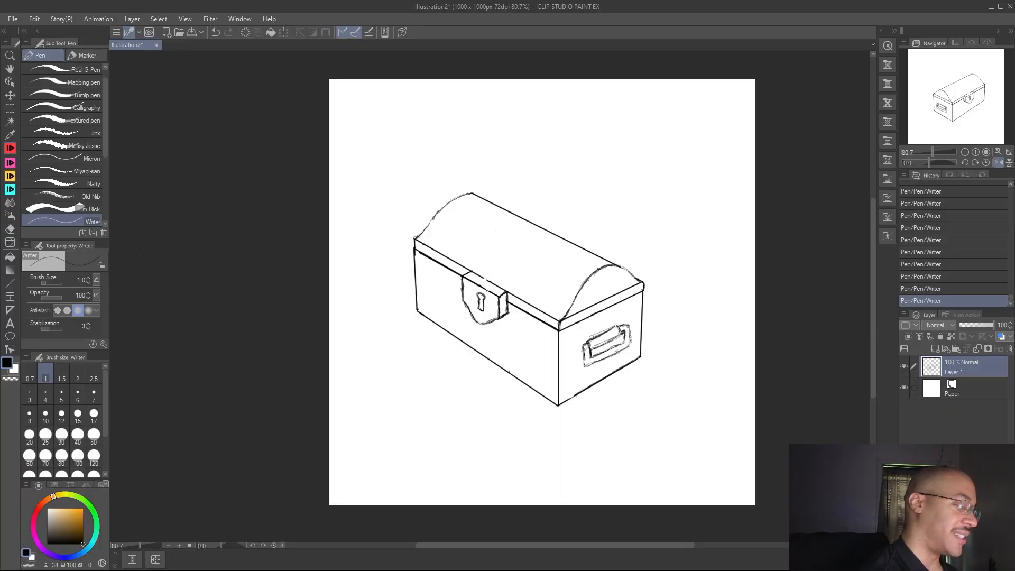
{"action": "left_click", "coordinate": [10, 229]}
{"action": "mouse_move", "coordinate": [594, 363]}
{"action": "left_mouse_down"}
{"action": "mouse_move", "coordinate": [591, 365]}
{"action": "mouse_move", "coordinate": [631, 345]}
{"action": "mouse_move", "coordinate": [611, 352]}
{"action": "mouse_move", "coordinate": [631, 338]}
{"action": "mouse_move", "coordinate": [623, 325]}
{"action": "mouse_move", "coordinate": [631, 332]}
{"action": "mouse_move", "coordinate": [606, 326]}
{"action": "mouse_move", "coordinate": [588, 336]}
{"action": "mouse_move", "coordinate": [611, 326]}
{"action": "mouse_move", "coordinate": [611, 348]}
{"action": "mouse_move", "coordinate": [583, 349]}
{"action": "left_mouse_up"}
{"action": "left_click", "coordinate": [12, 147]}
{"action": "mouse_move", "coordinate": [585, 343]}
{"action": "left_mouse_down"}
{"action": "mouse_move", "coordinate": [597, 347]}
{"action": "mouse_move", "coordinate": [593, 364]}
{"action": "mouse_move", "coordinate": [583, 362]}
{"action": "mouse_move", "coordinate": [604, 355]}
{"action": "mouse_move", "coordinate": [587, 366]}
{"action": "mouse_move", "coordinate": [620, 346]}
{"action": "left_mouse_up"}
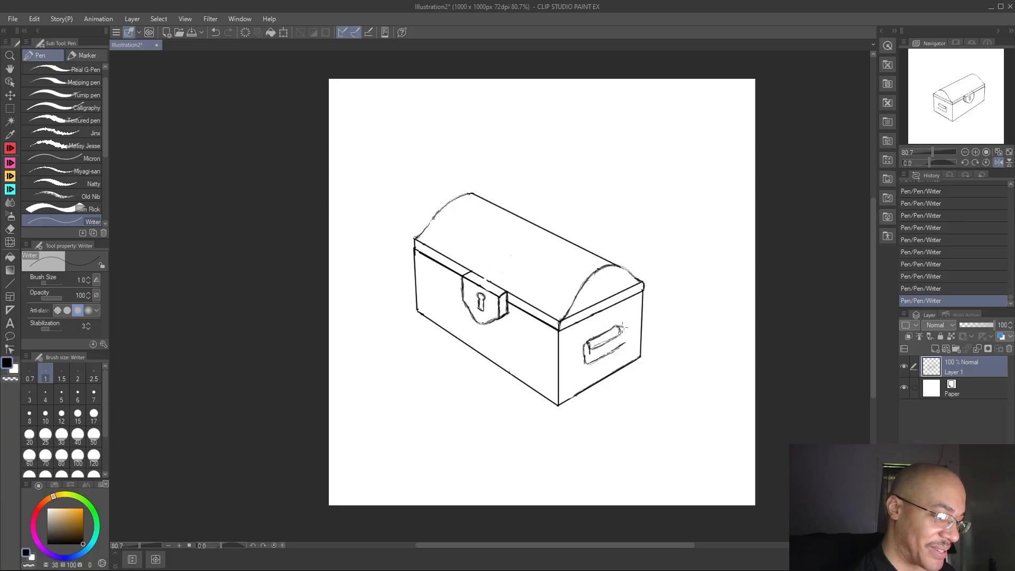
{"action": "left_click_drag", "start_coordinate": [624, 326], "coordinate": [626, 343]}
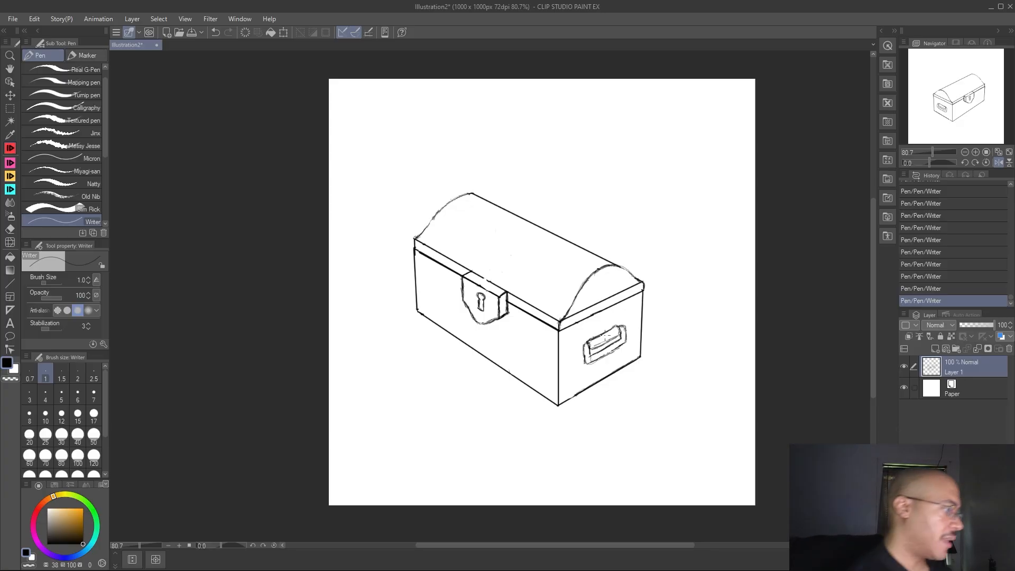
Add a short straight line along the lower edge of the side handle's frame
{"action": "key", "text": "u"}
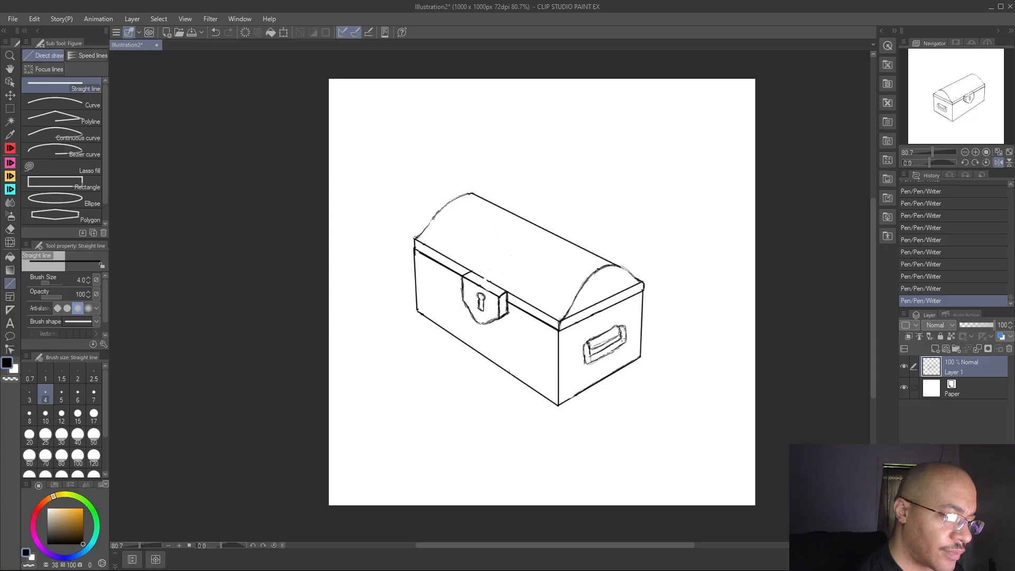
{"action": "left_click_drag", "start_coordinate": [603, 347], "coordinate": [590, 357]}
{"action": "key", "text": "ctrl+z"}
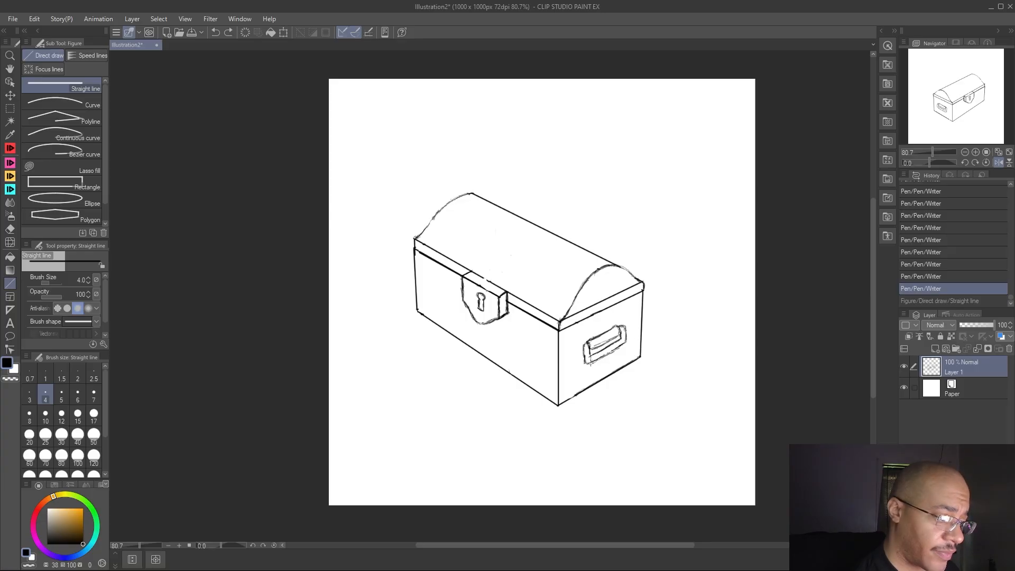
{"action": "key", "text": "ctrl+y"}
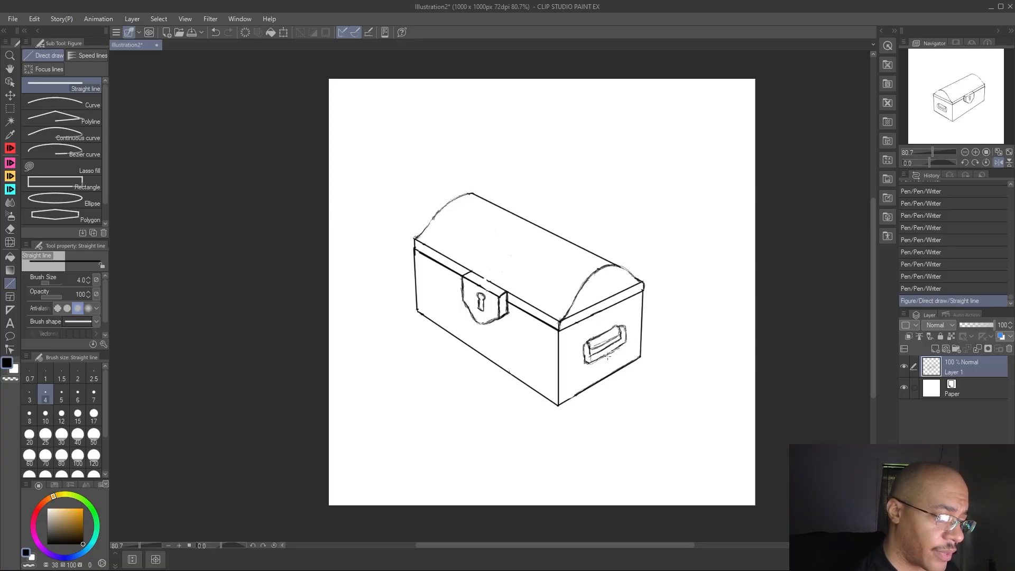
Redraw the lower and right edges of the side handle's frame as straight lines and erase the rough bits around them
{"action": "key", "text": "ctrl+z"}
{"action": "left_click_drag", "start_coordinate": [588, 364], "coordinate": [628, 343]}
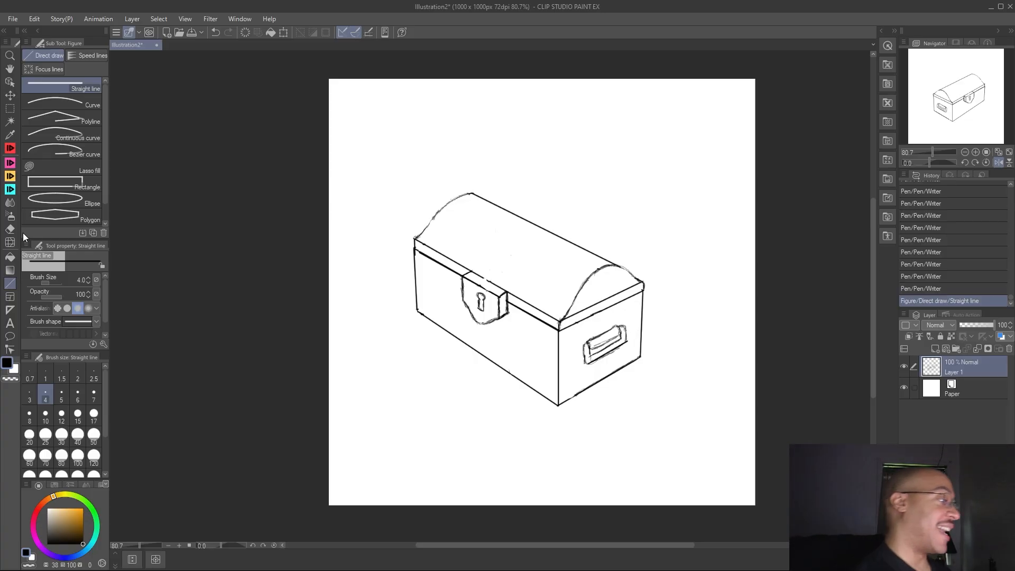
{"action": "key", "text": "e"}
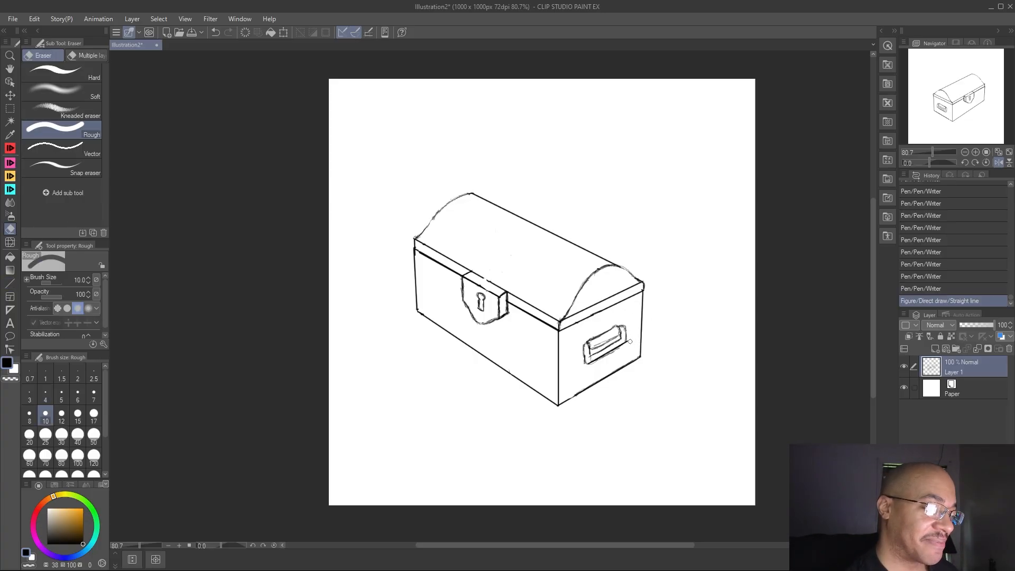
{"action": "left_click_drag", "start_coordinate": [630, 344], "coordinate": [629, 348]}
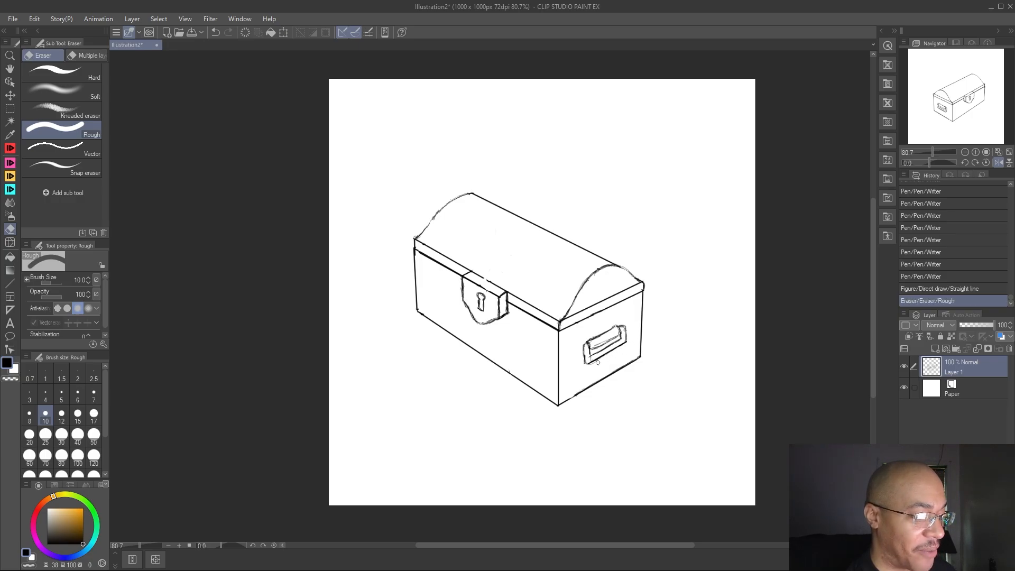
{"action": "left_click_drag", "start_coordinate": [601, 362], "coordinate": [607, 363]}
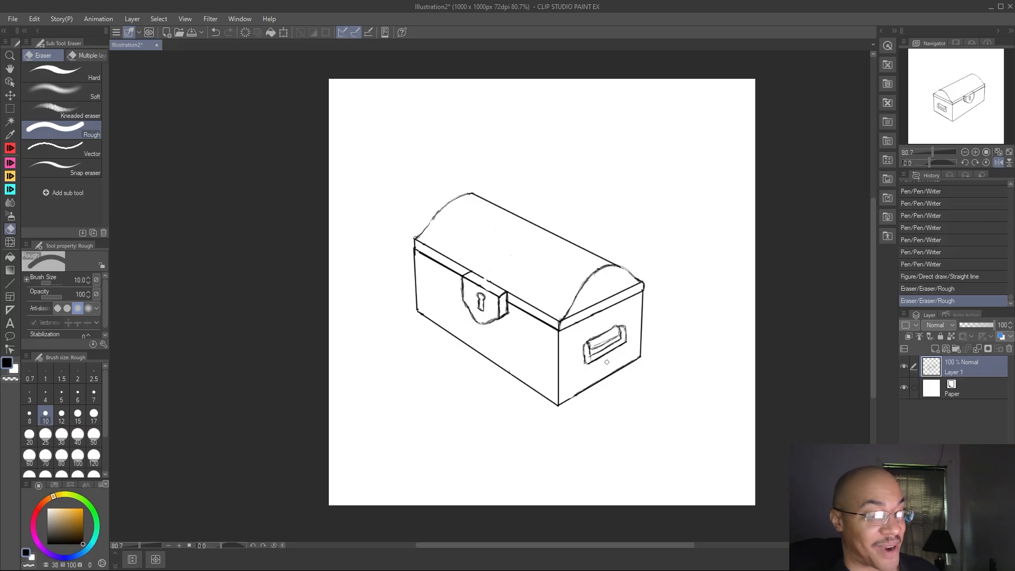
{"action": "left_click", "coordinate": [11, 283]}
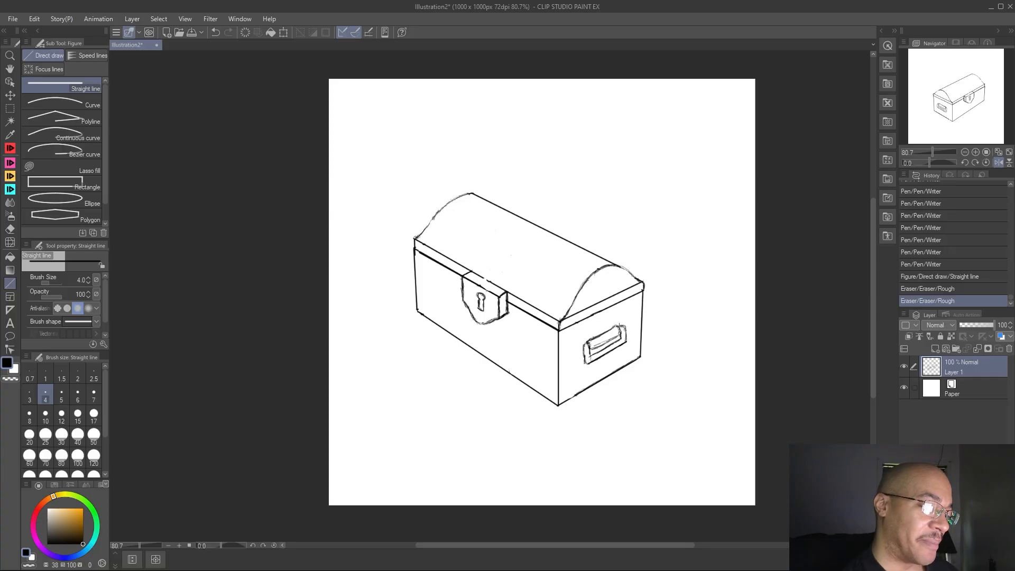
{"action": "left_click_drag", "start_coordinate": [620, 327], "coordinate": [627, 340]}
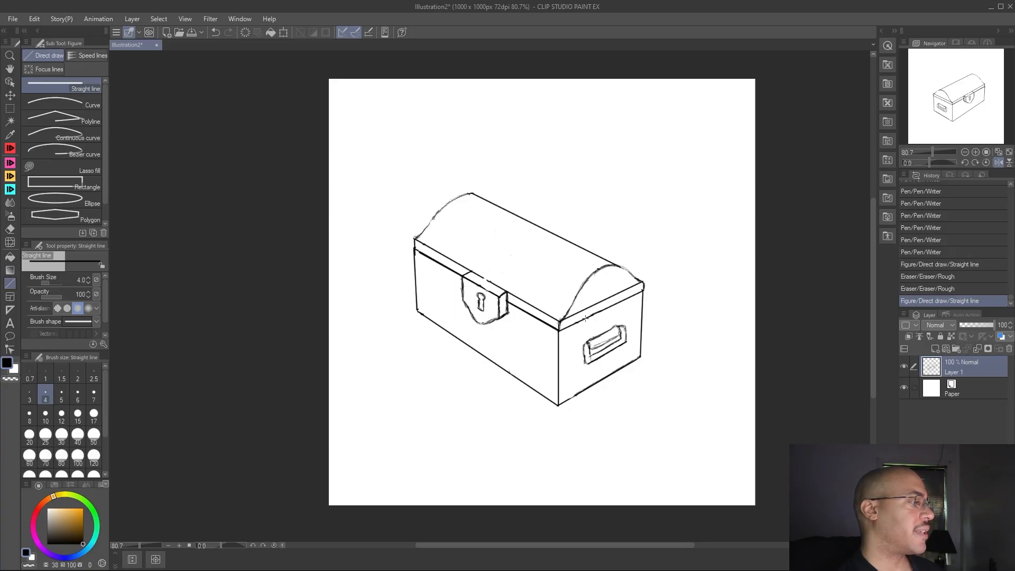
{"action": "left_click", "coordinate": [88, 277]}
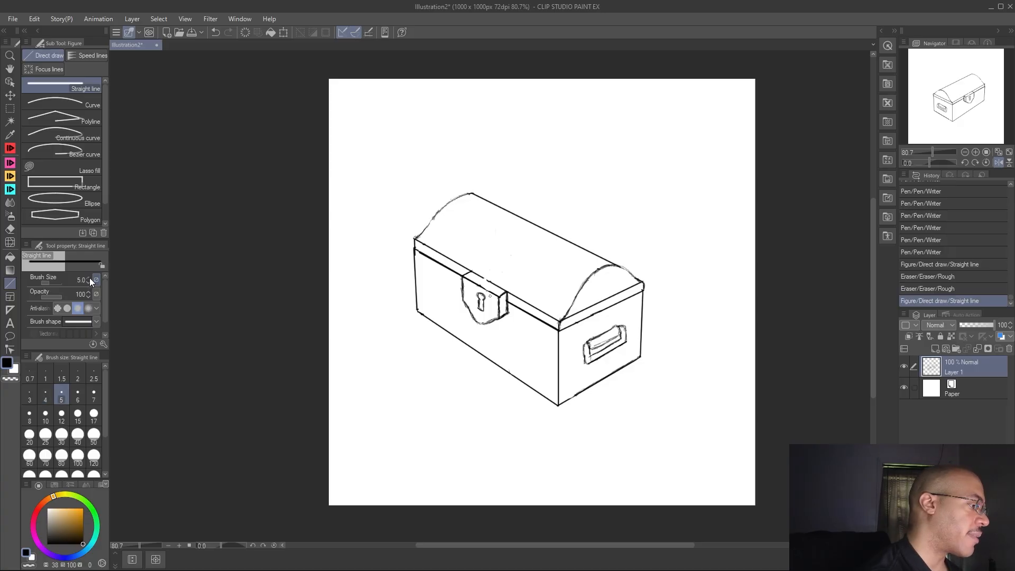
{"action": "left_click_drag", "start_coordinate": [471, 193], "coordinate": [443, 205]}
{"action": "key", "text": "ctrl+z"}
Re-ink the curved left end of the lid with the Writer pen at brush size 5, down to the rim's corner
{"action": "left_click", "coordinate": [10, 148]}
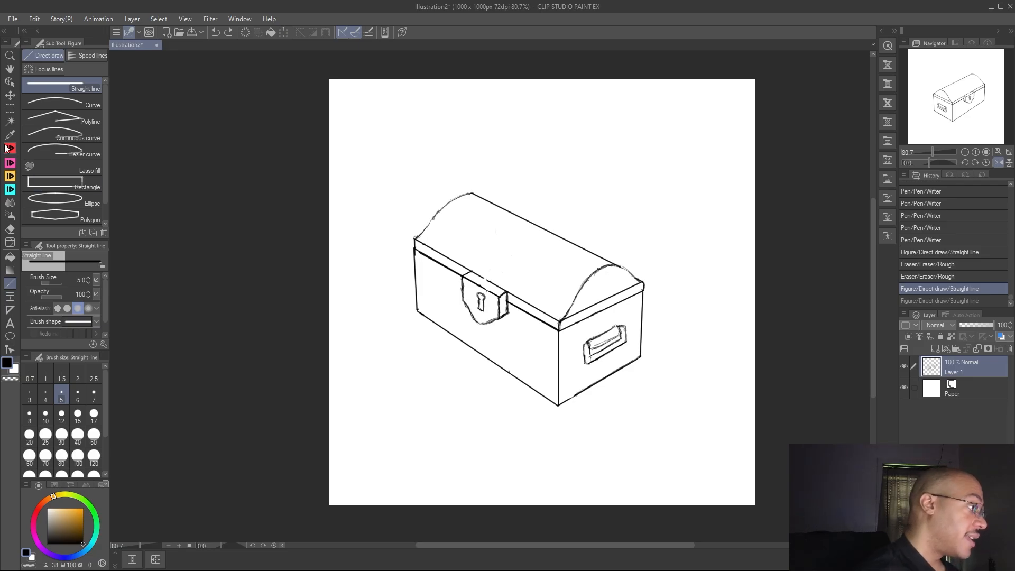
{"action": "key", "text": "bracketright"}
{"action": "key", "text": "bracketright"}
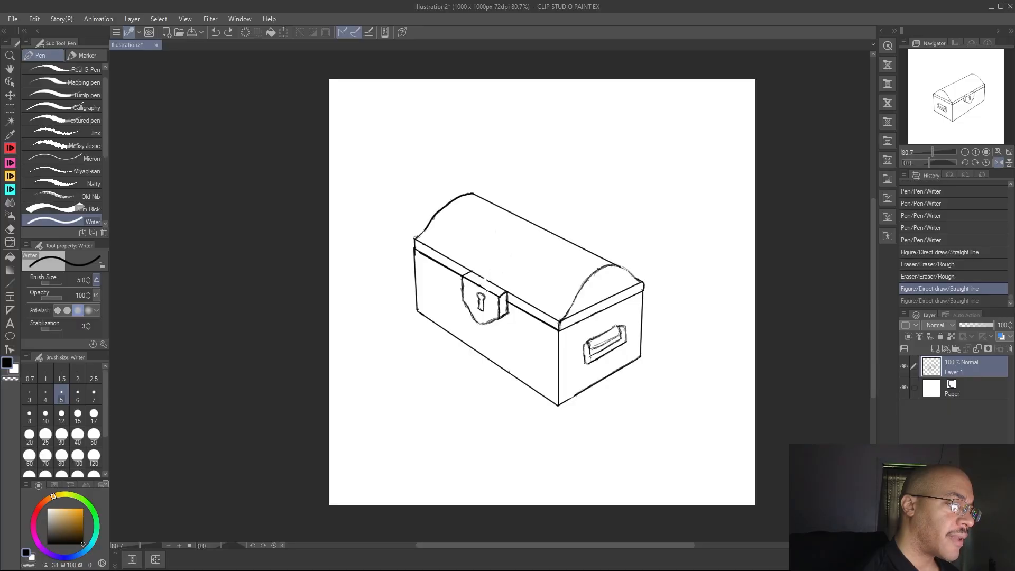
{"action": "left_click_drag", "start_coordinate": [414, 239], "coordinate": [417, 227]}
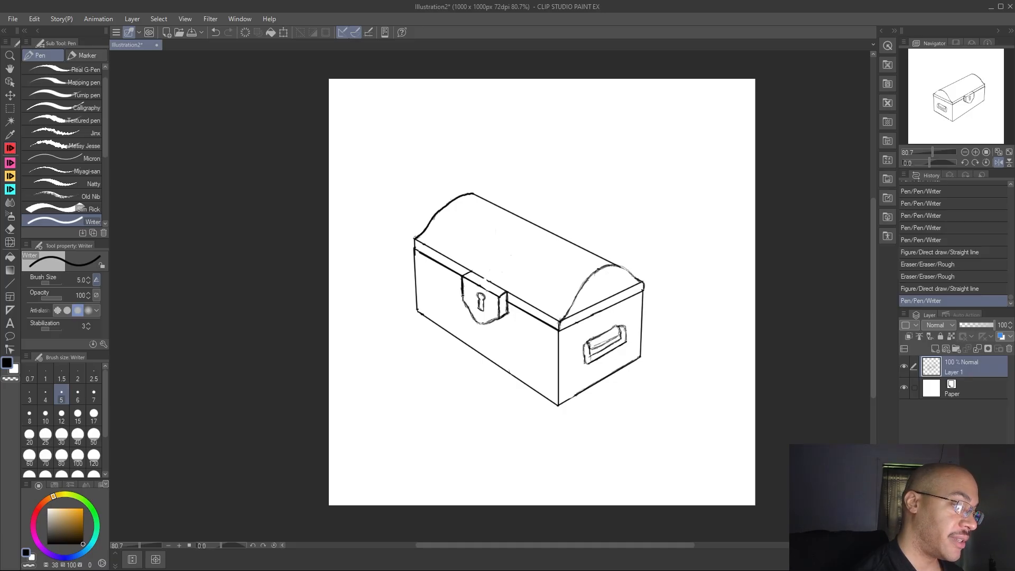
Thicken the left and lower outline of the latch and fill the keyhole with solid black using the Writer pen
{"action": "left_click", "coordinate": [462, 302]}
{"action": "left_click", "coordinate": [462, 301]}
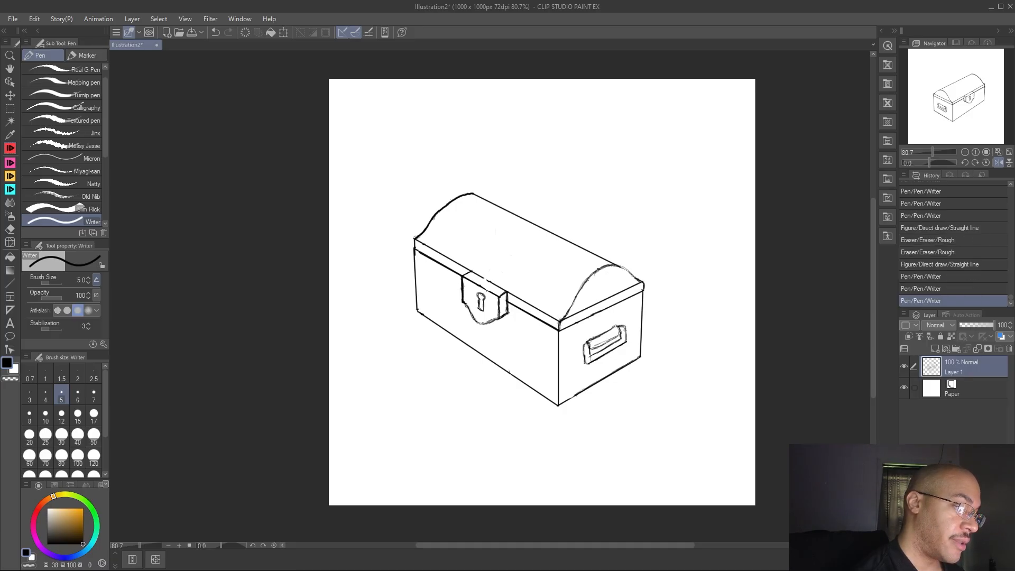
{"action": "left_click_drag", "start_coordinate": [475, 320], "coordinate": [480, 323]}
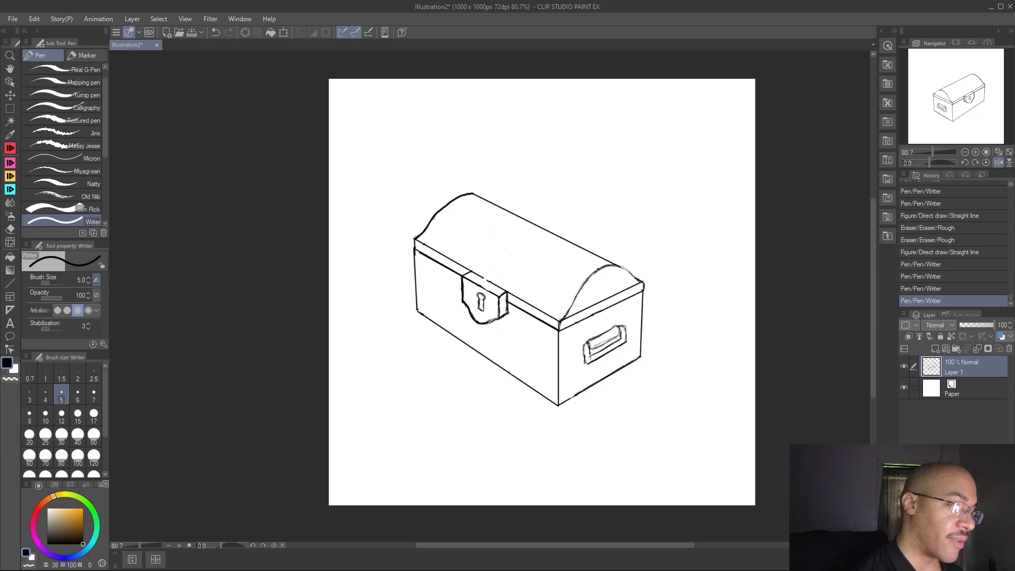
{"action": "left_click", "coordinate": [504, 271]}
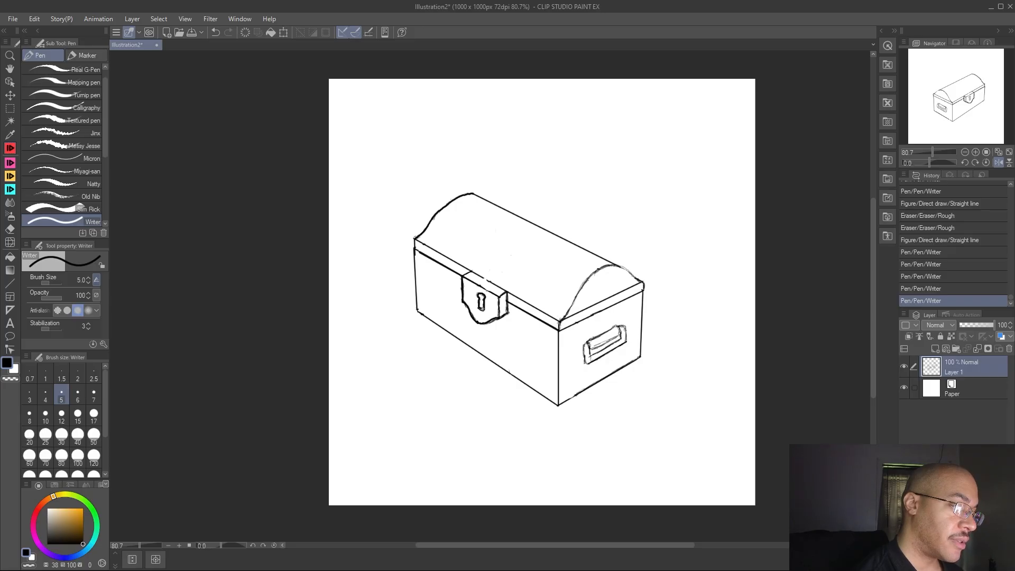
{"action": "left_click_drag", "start_coordinate": [481, 306], "coordinate": [481, 305]}
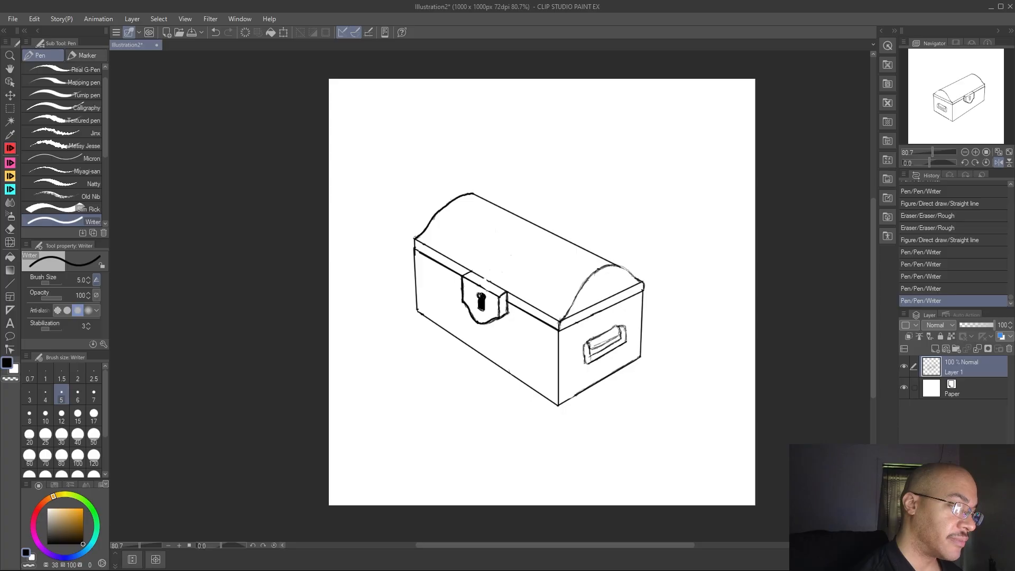
{"action": "left_click_drag", "start_coordinate": [480, 296], "coordinate": [481, 305]}
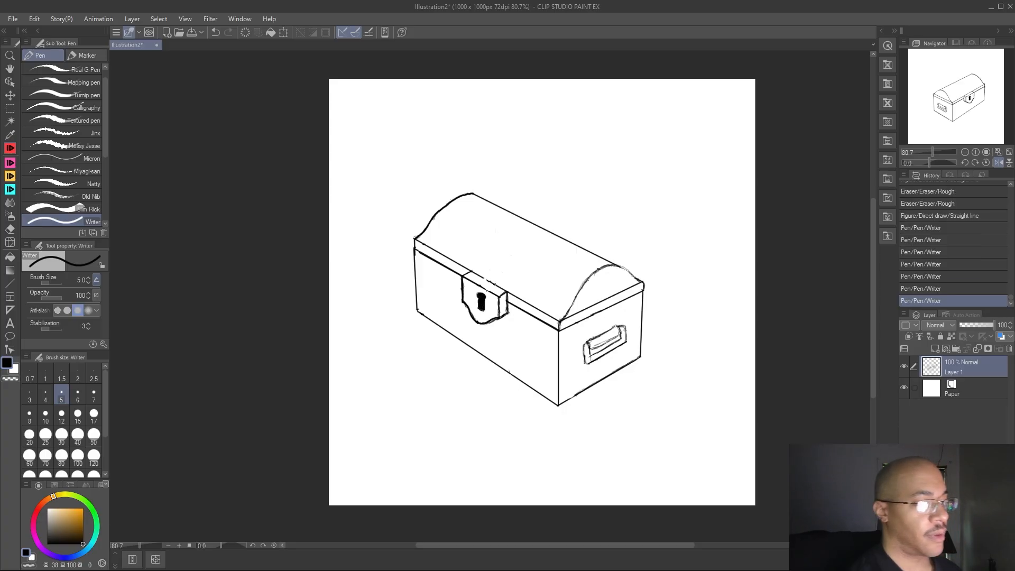
Draw an S-shaped scroll rising from the latch across the lid, with a rounded loop beside it
{"action": "scroll", "coordinate": [439, 346], "scroll_direction": "down", "scroll_amount": 2}
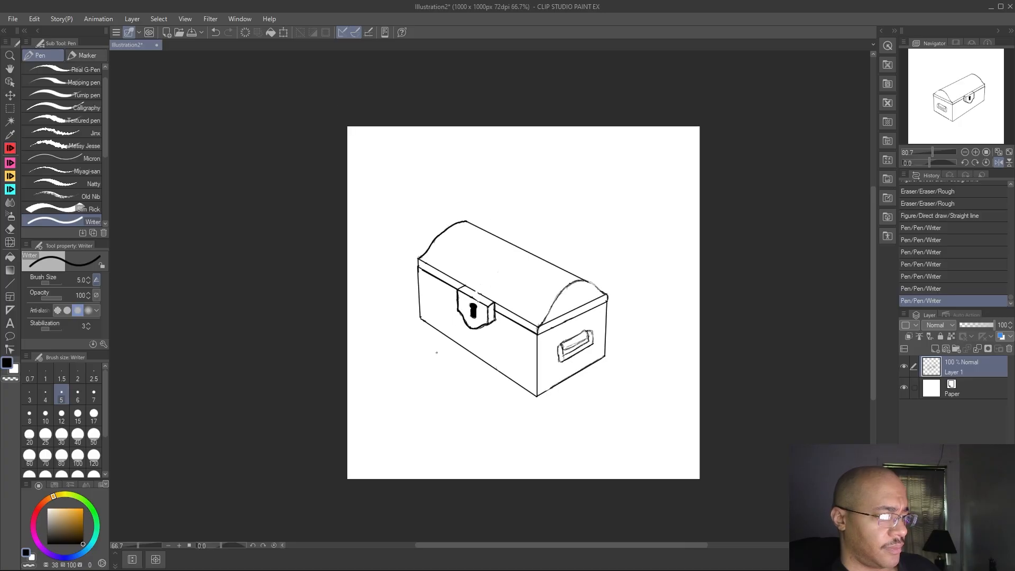
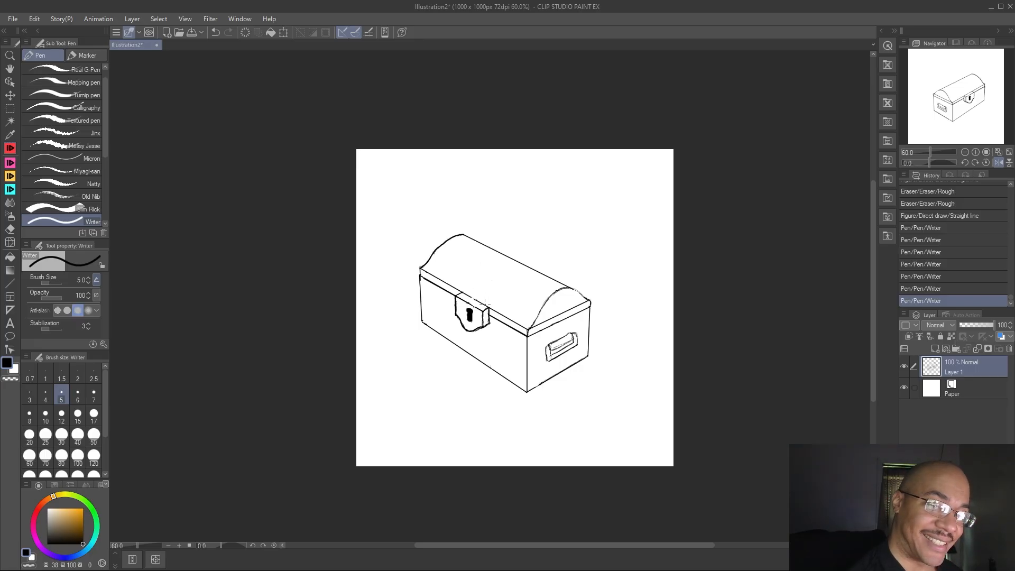
{"action": "mouse_move", "coordinate": [484, 305]}
{"action": "left_mouse_down"}
{"action": "mouse_move", "coordinate": [508, 281]}
{"action": "mouse_move", "coordinate": [499, 267]}
{"action": "mouse_move", "coordinate": [512, 268]}
{"action": "mouse_move", "coordinate": [504, 278]}
{"action": "left_mouse_up"}
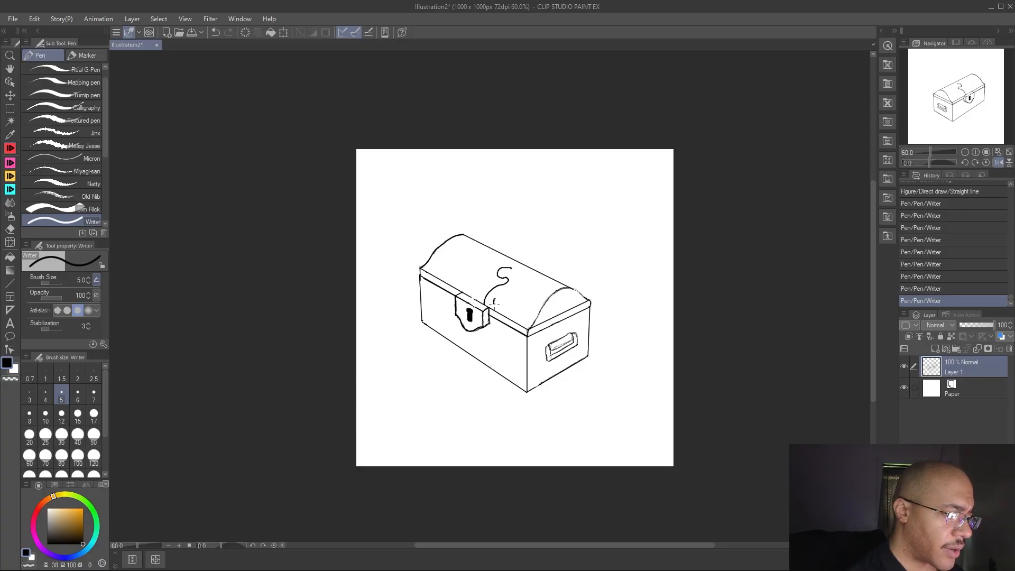
{"action": "mouse_move", "coordinate": [499, 306]}
{"action": "left_mouse_down"}
{"action": "mouse_move", "coordinate": [519, 303]}
{"action": "mouse_move", "coordinate": [519, 290]}
{"action": "mouse_move", "coordinate": [492, 314]}
{"action": "mouse_move", "coordinate": [509, 286]}
{"action": "left_mouse_up"}
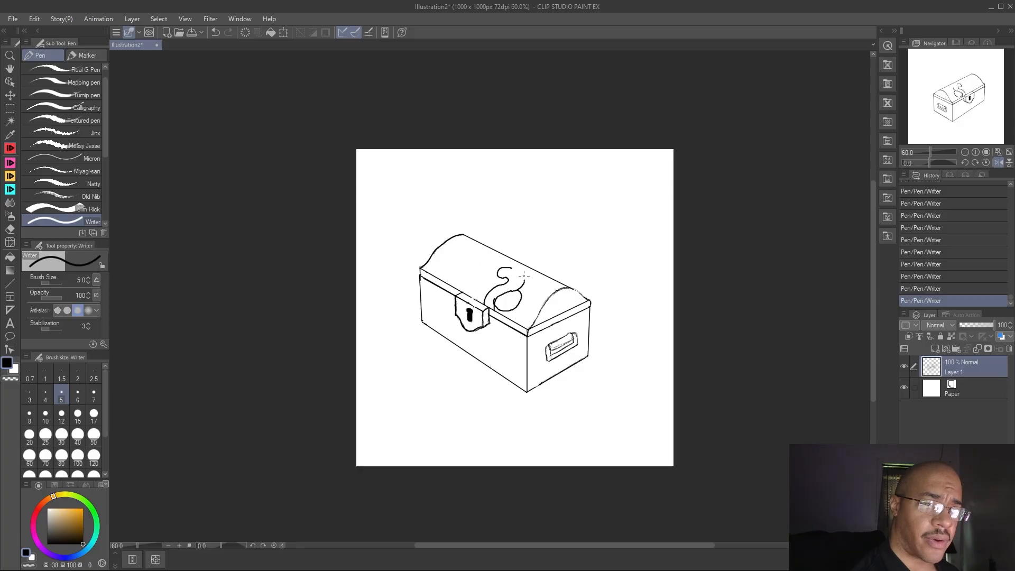
Erase the hooked tip of the upper scroll and trim the start of the loop with the Rough eraser
{"action": "key", "text": "e"}
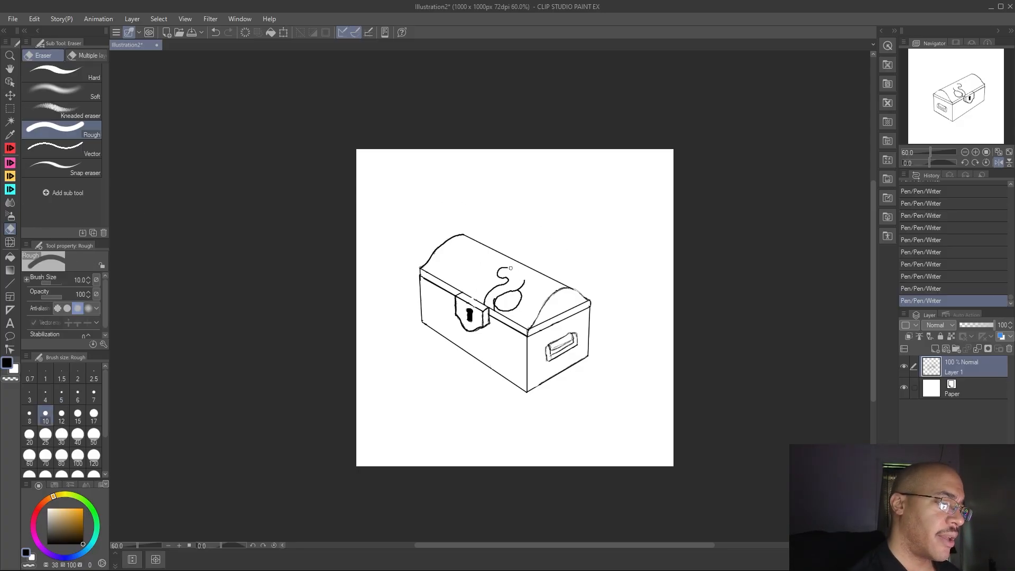
{"action": "left_click_drag", "start_coordinate": [510, 270], "coordinate": [536, 283]}
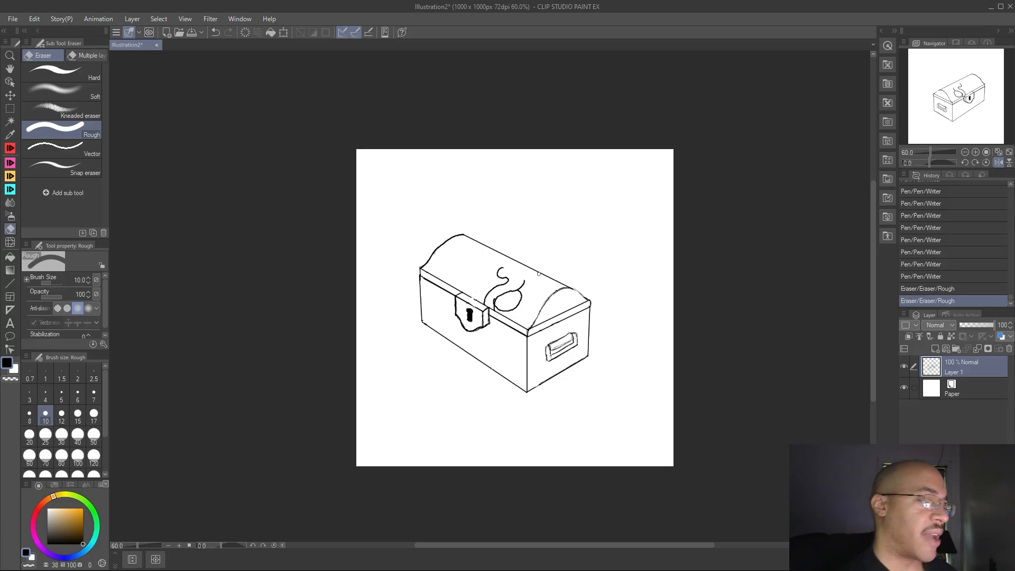
{"action": "left_click", "coordinate": [10, 148]}
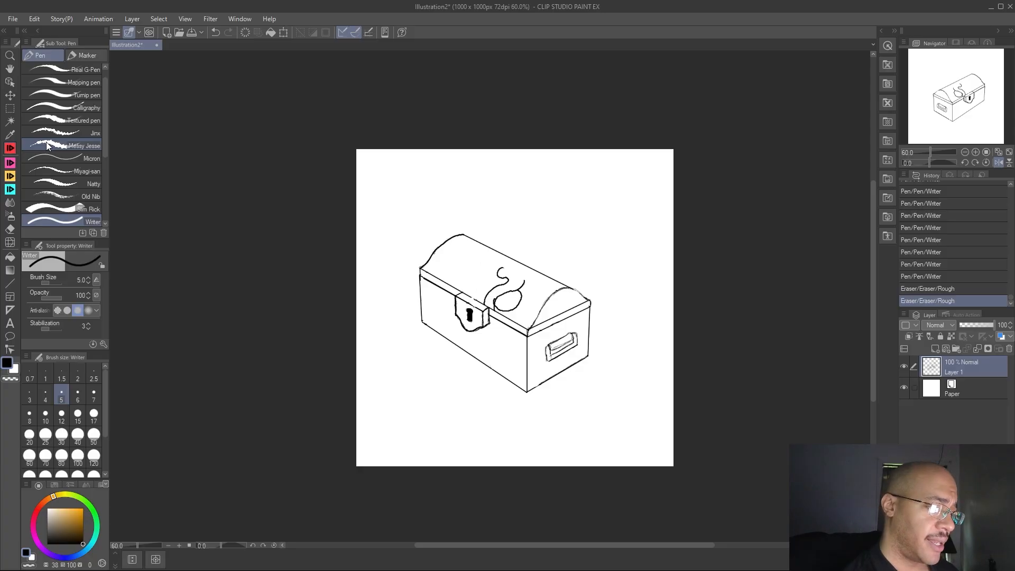
{"action": "left_click", "coordinate": [12, 228]}
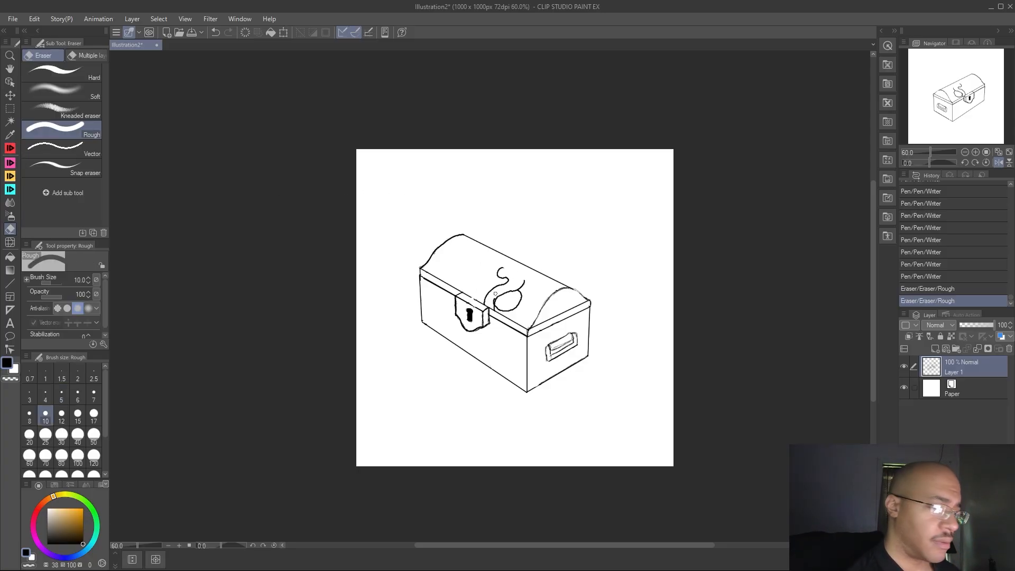
{"action": "left_click_drag", "start_coordinate": [493, 300], "coordinate": [496, 302]}
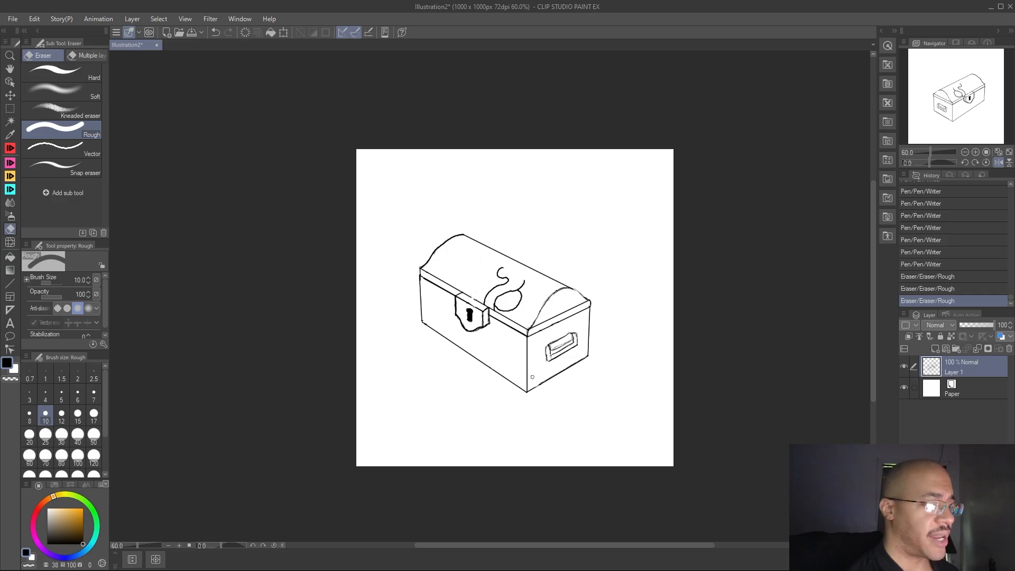
Draw a curved outer band around the loop and a line along the upper scroll, and clean up the scroll's tip
{"action": "left_click", "coordinate": [11, 149]}
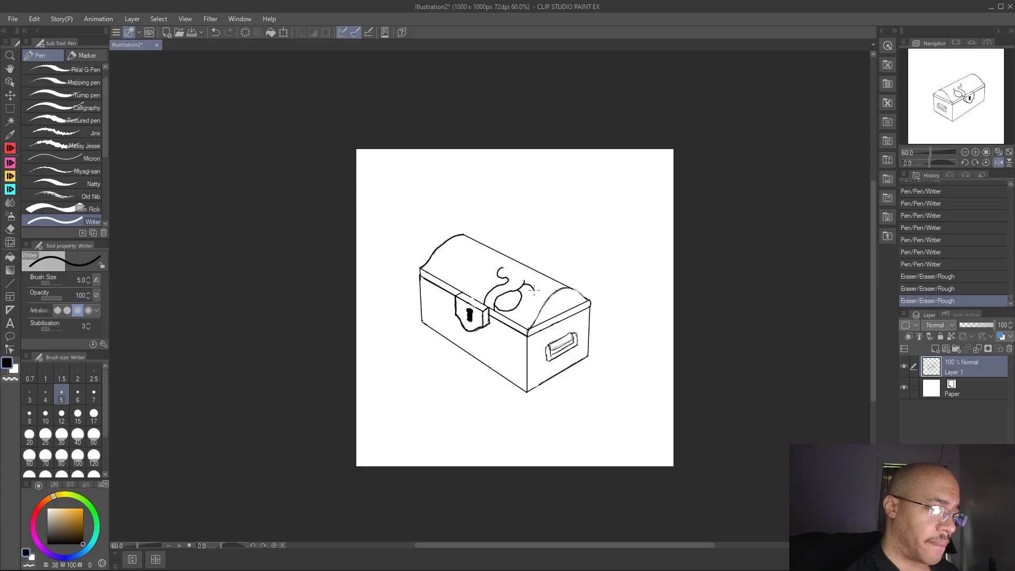
{"action": "left_click_drag", "start_coordinate": [535, 296], "coordinate": [518, 315]}
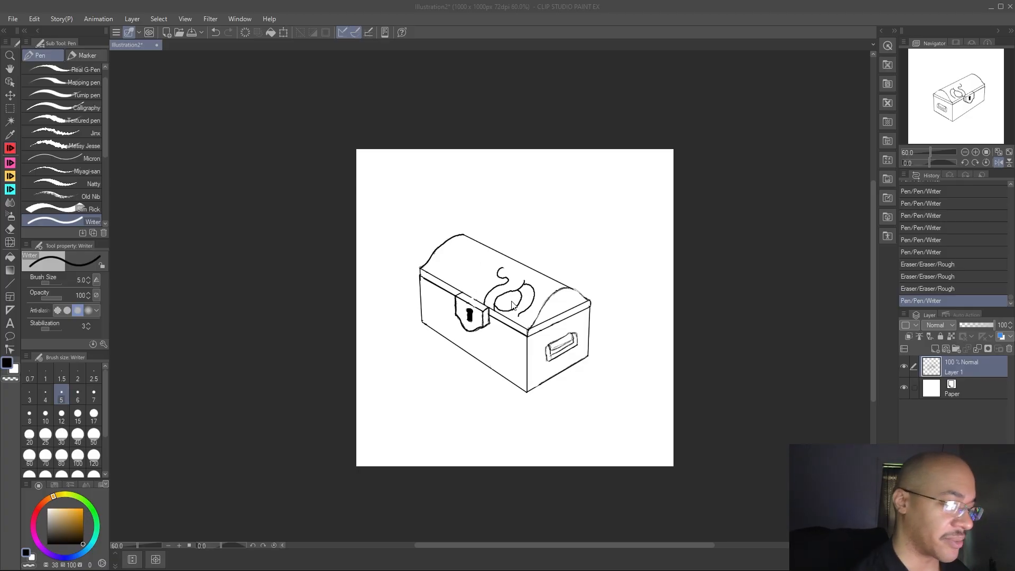
{"action": "left_click_drag", "start_coordinate": [499, 309], "coordinate": [525, 326]}
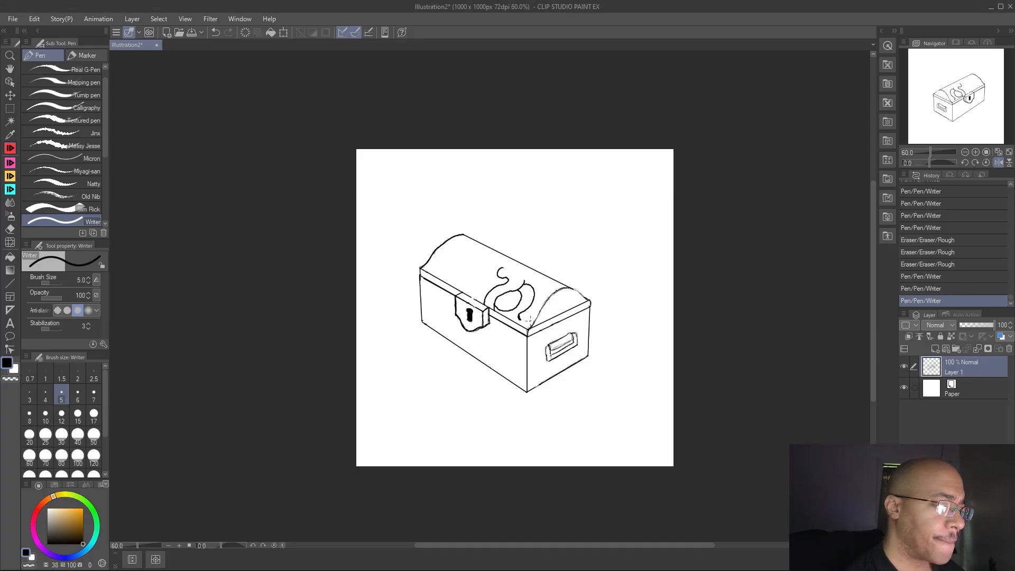
{"action": "mouse_move", "coordinate": [520, 319]}
{"action": "left_mouse_down"}
{"action": "mouse_move", "coordinate": [556, 295]}
{"action": "mouse_move", "coordinate": [497, 263]}
{"action": "left_mouse_up"}
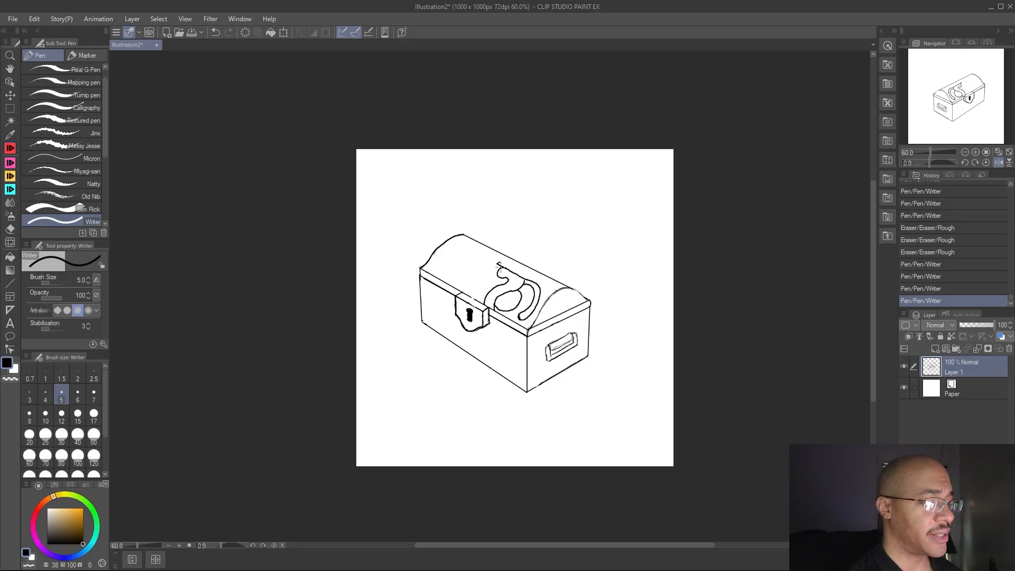
{"action": "left_click", "coordinate": [10, 228]}
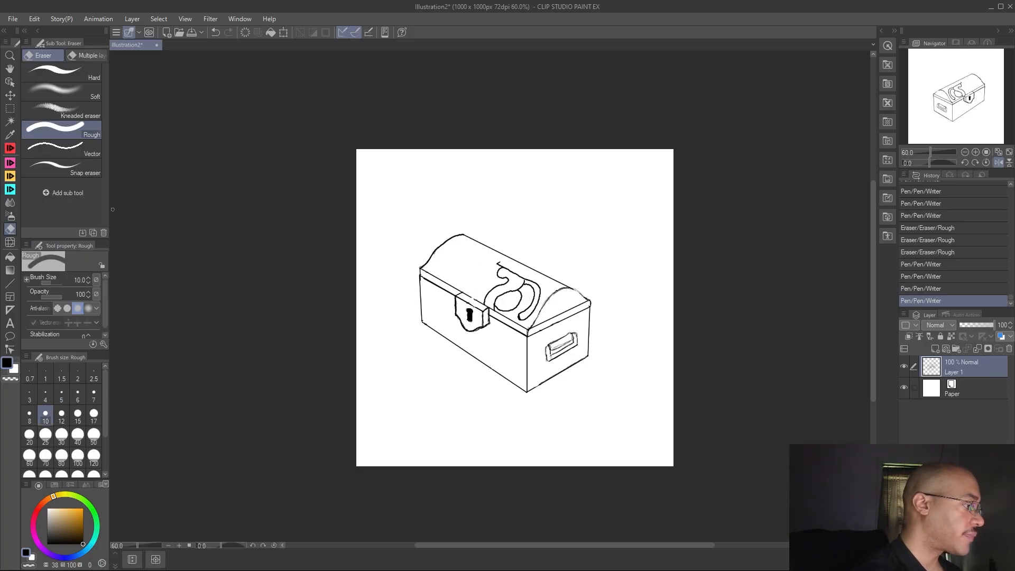
{"action": "left_click_drag", "start_coordinate": [499, 263], "coordinate": [508, 260]}
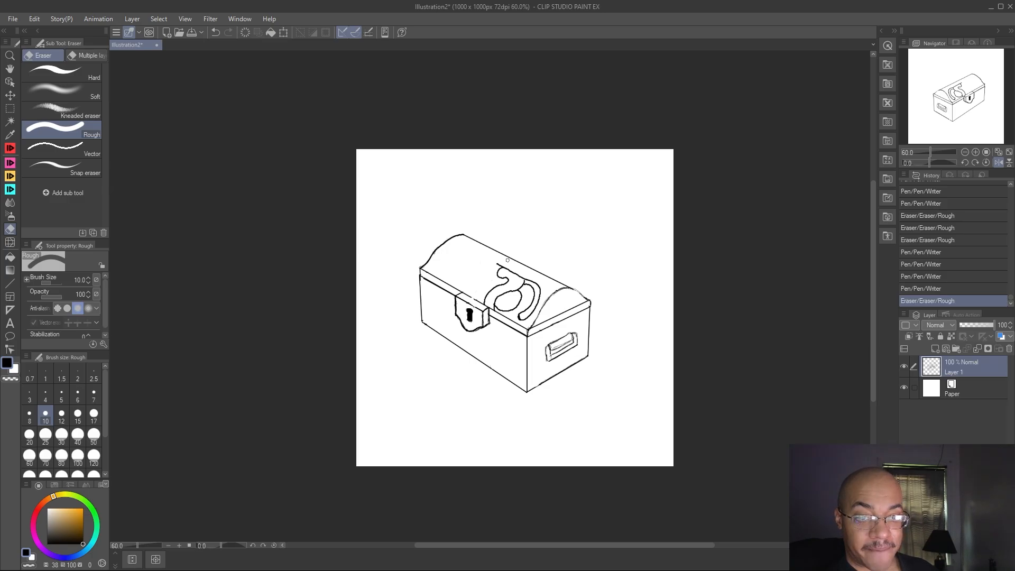
Draw a small curved ornament inside the lid's arched end panel and erase part of its line near the rim
{"action": "scroll", "coordinate": [507, 260], "scroll_direction": "up", "scroll_amount": 1}
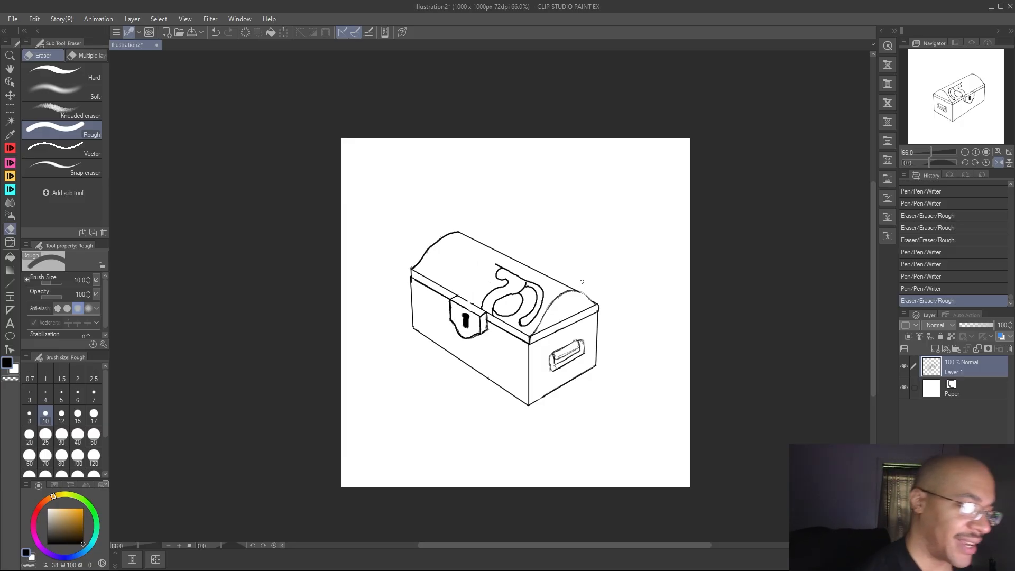
{"action": "key", "text": "p"}
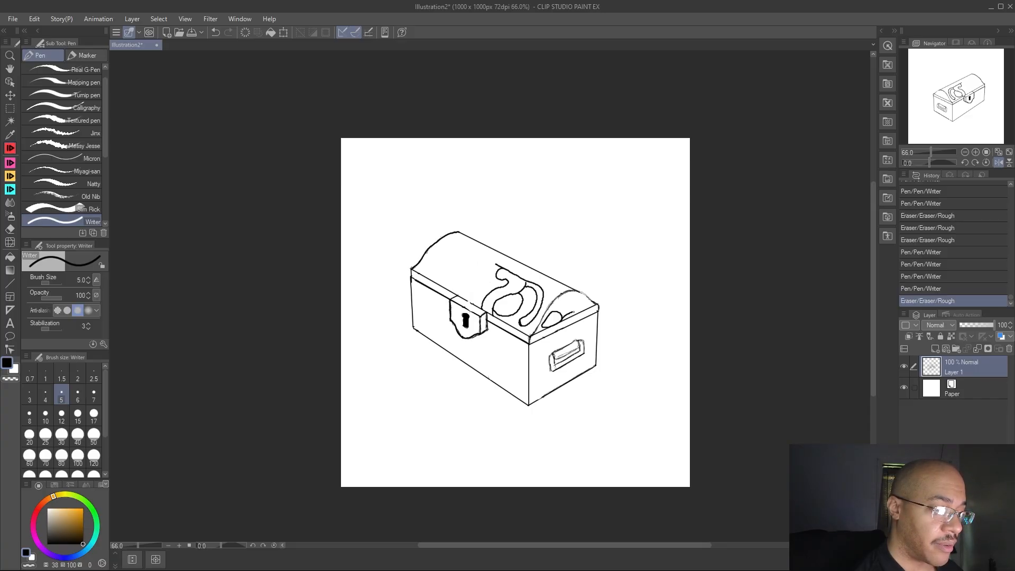
{"action": "left_click_drag", "start_coordinate": [565, 292], "coordinate": [591, 304]}
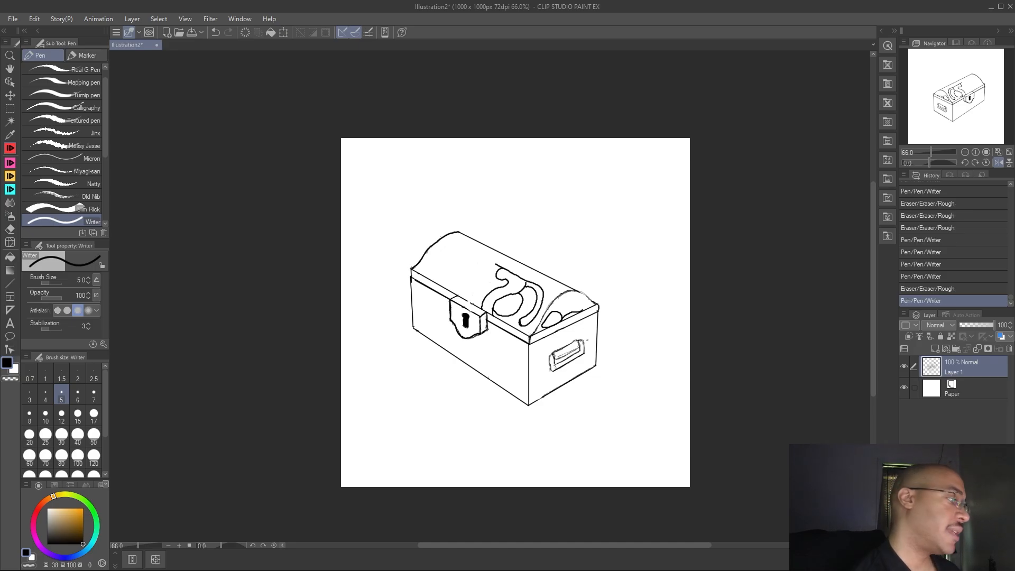
{"action": "key", "text": "e"}
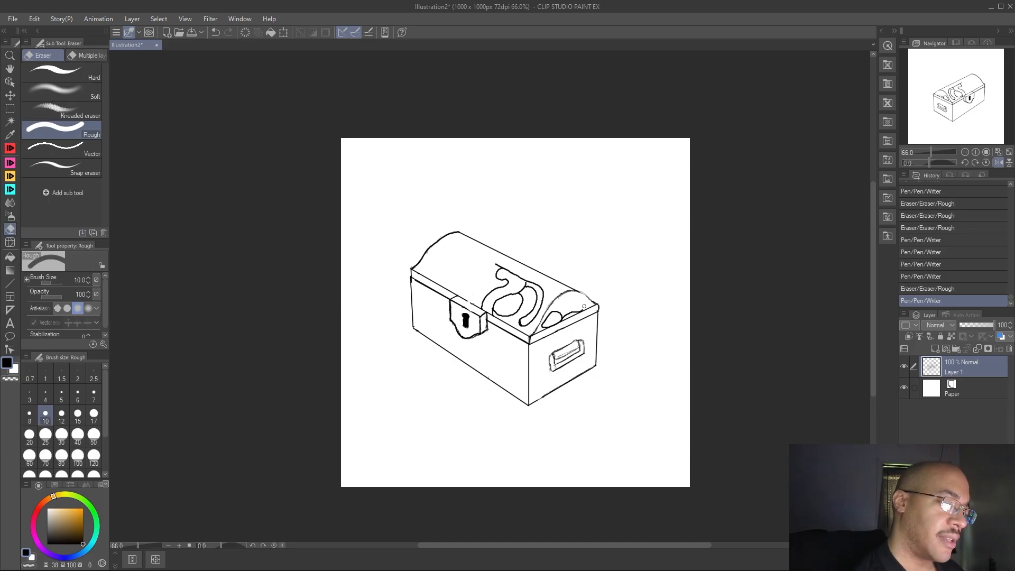
{"action": "left_click_drag", "start_coordinate": [582, 308], "coordinate": [578, 317]}
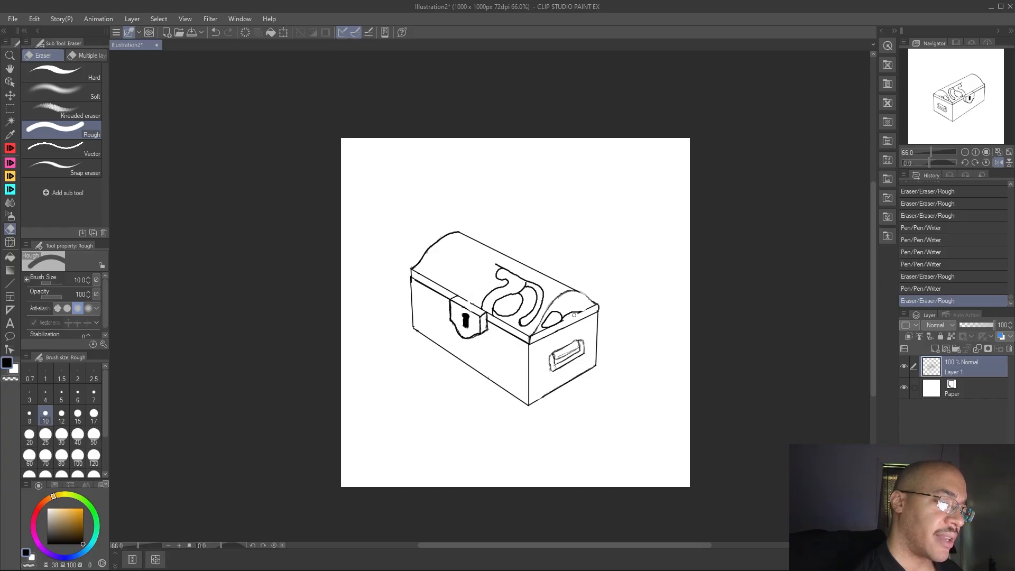
Trim the ornament's line inside the lid's arched end panel and redraw it as a curve running to the far corner
{"action": "left_click_drag", "start_coordinate": [578, 314], "coordinate": [579, 308]}
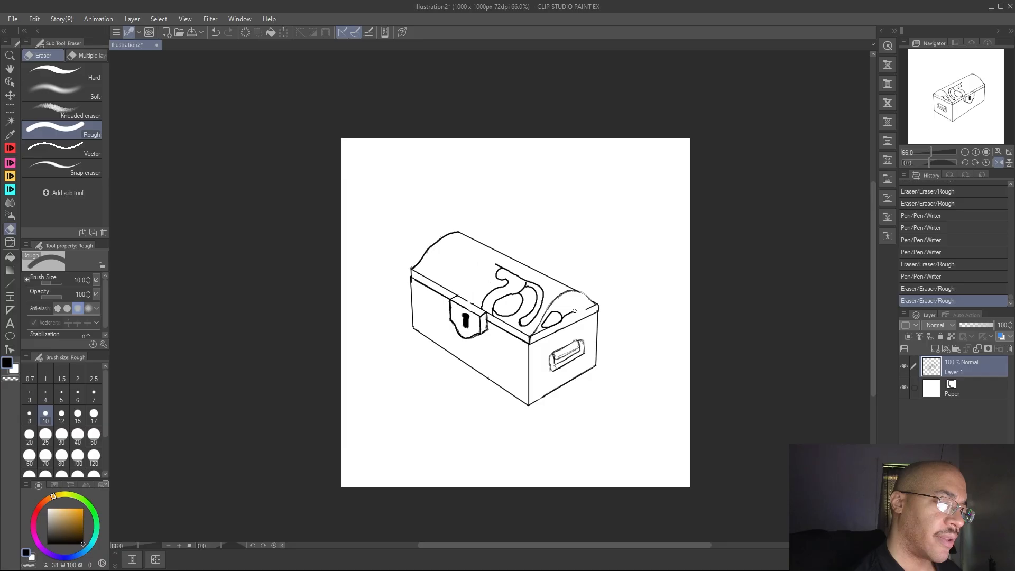
{"action": "left_click", "coordinate": [12, 148]}
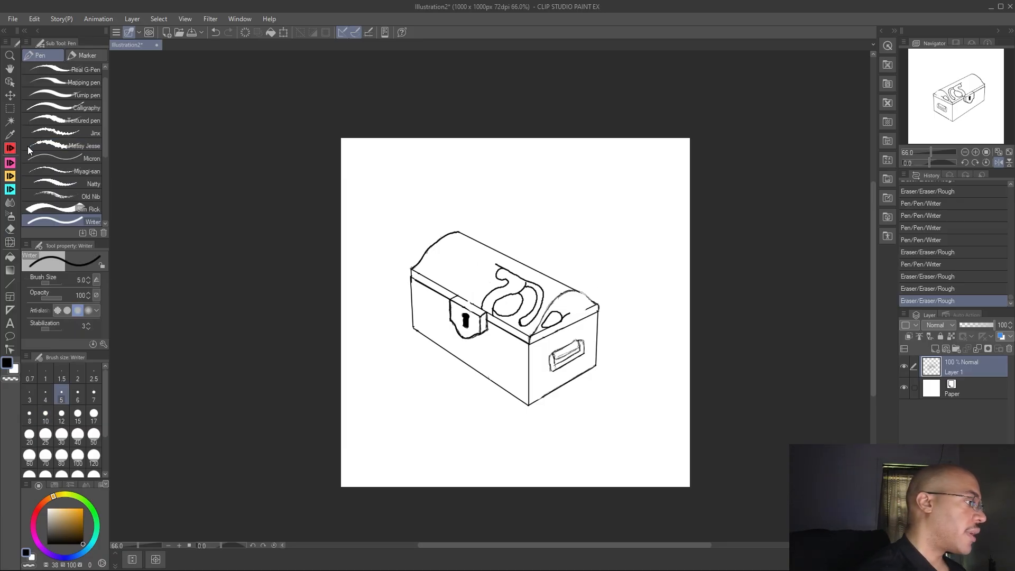
{"action": "left_click_drag", "start_coordinate": [562, 317], "coordinate": [573, 312]}
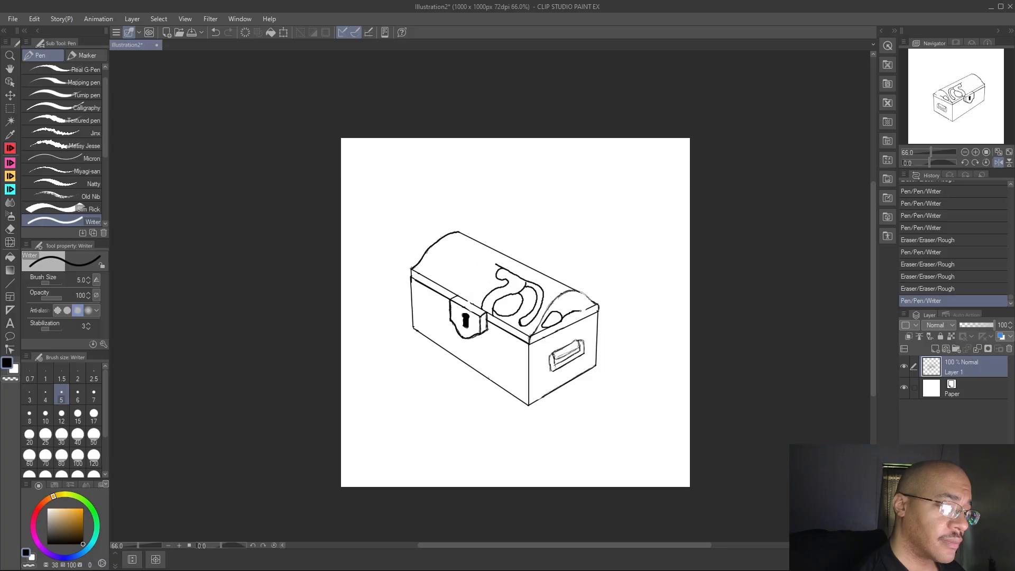
{"action": "left_click_drag", "start_coordinate": [574, 312], "coordinate": [598, 305]}
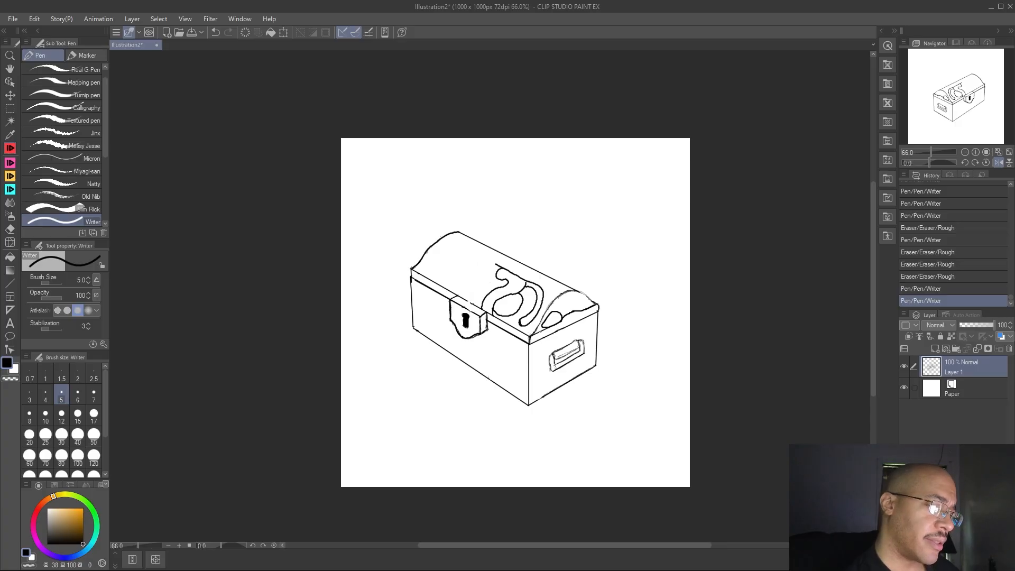
Clean up the arched panel's front corner with the Rough eraser and draw a small pointed ornament there with the Writer pen
{"action": "key", "text": "e"}
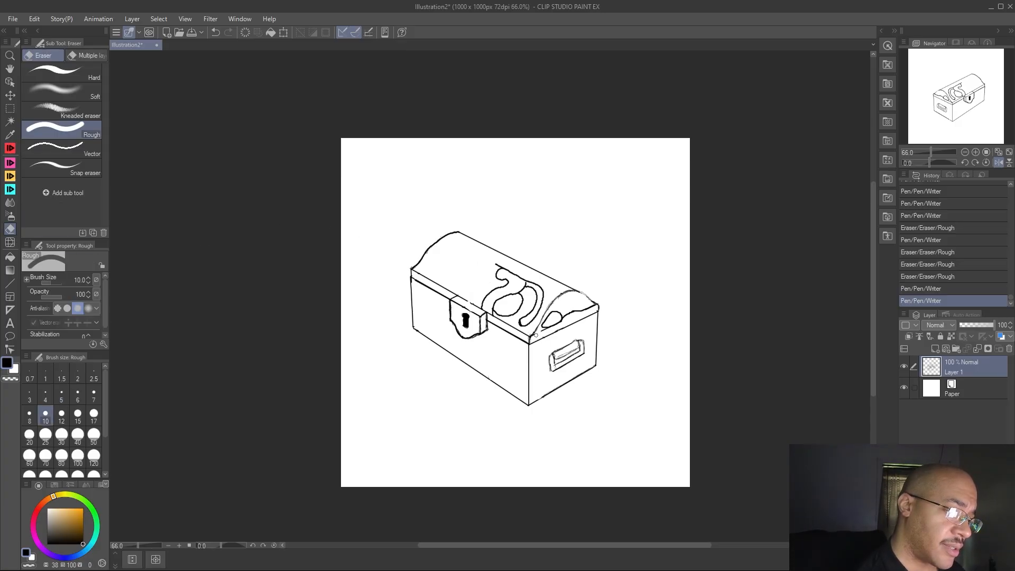
{"action": "left_click_drag", "start_coordinate": [541, 332], "coordinate": [532, 326]}
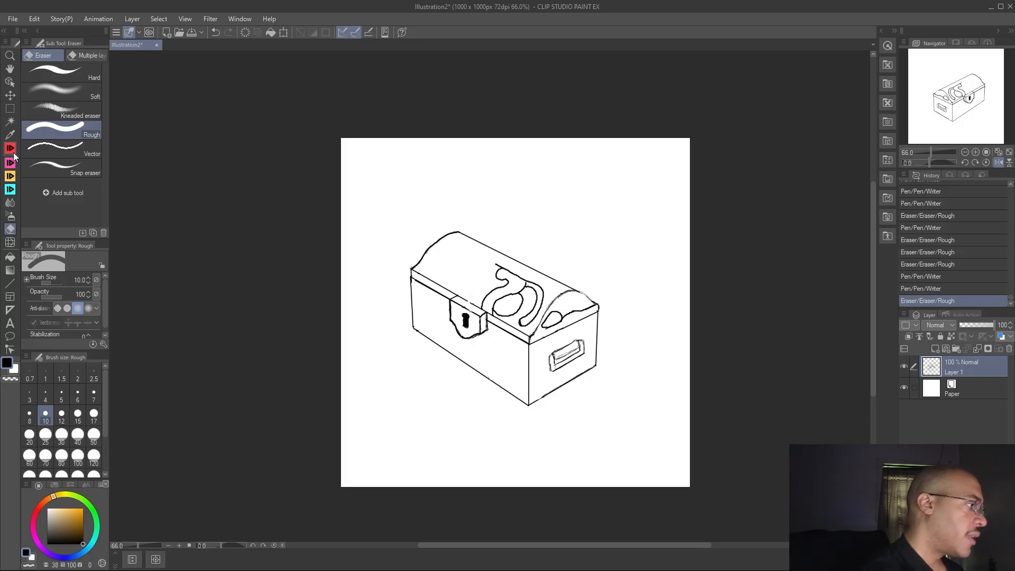
{"action": "key", "text": "p"}
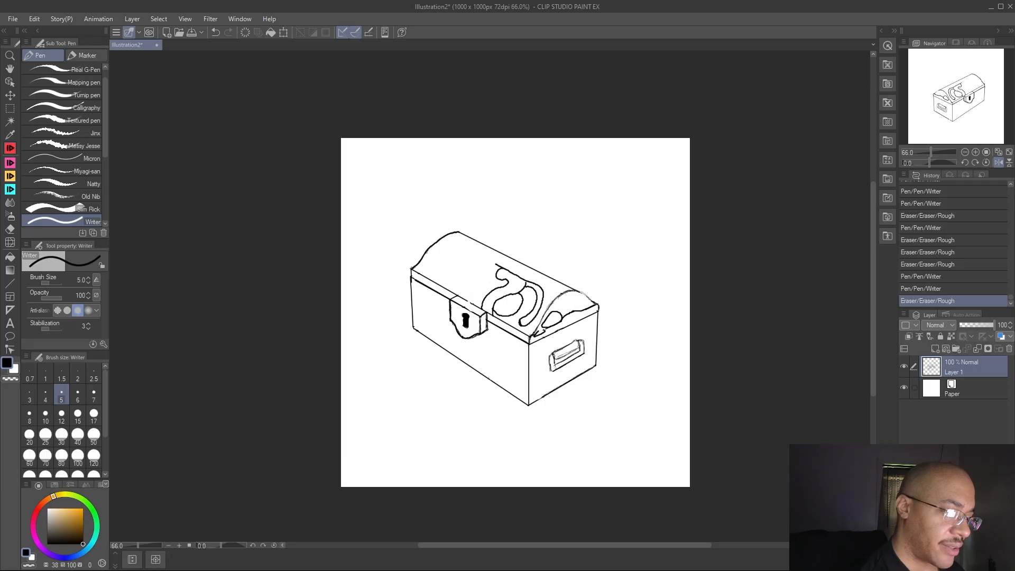
{"action": "left_click_drag", "start_coordinate": [547, 317], "coordinate": [555, 312]}
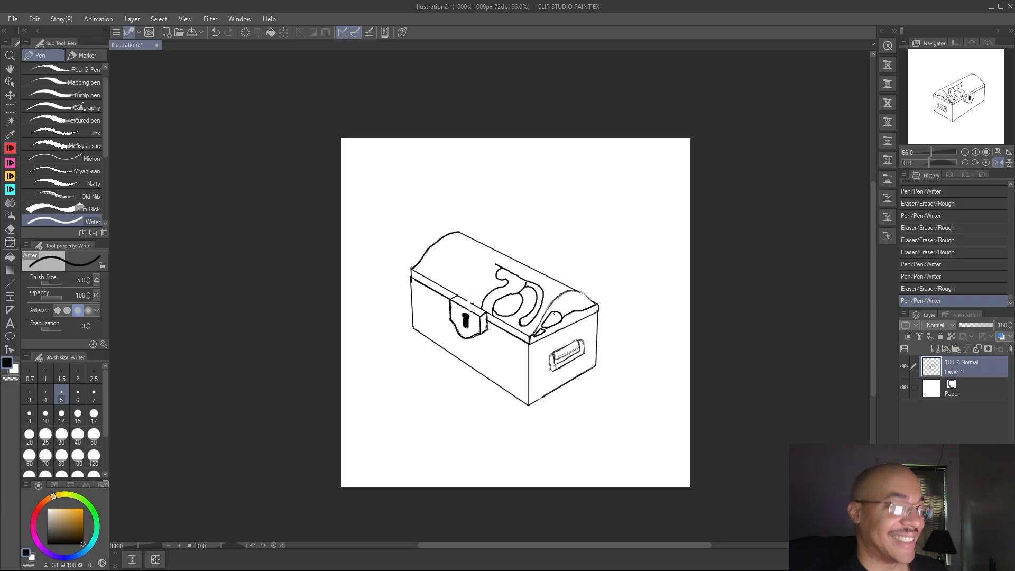
Erase and redraw the middle of the curve beside the rounded ornament in the arched panel, and clean up the area beneath it
{"action": "left_click", "coordinate": [14, 229]}
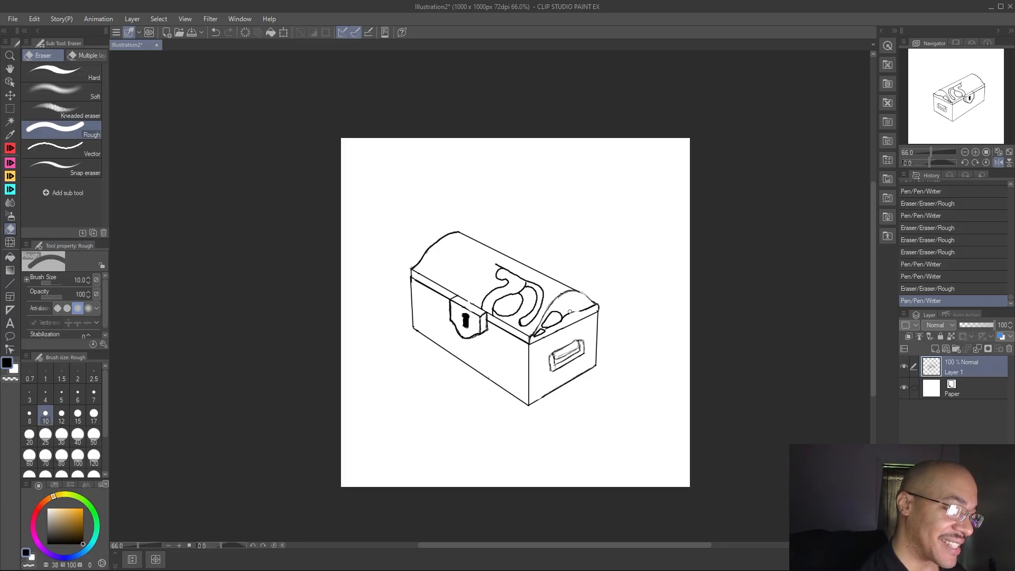
{"action": "left_click_drag", "start_coordinate": [576, 313], "coordinate": [568, 314]}
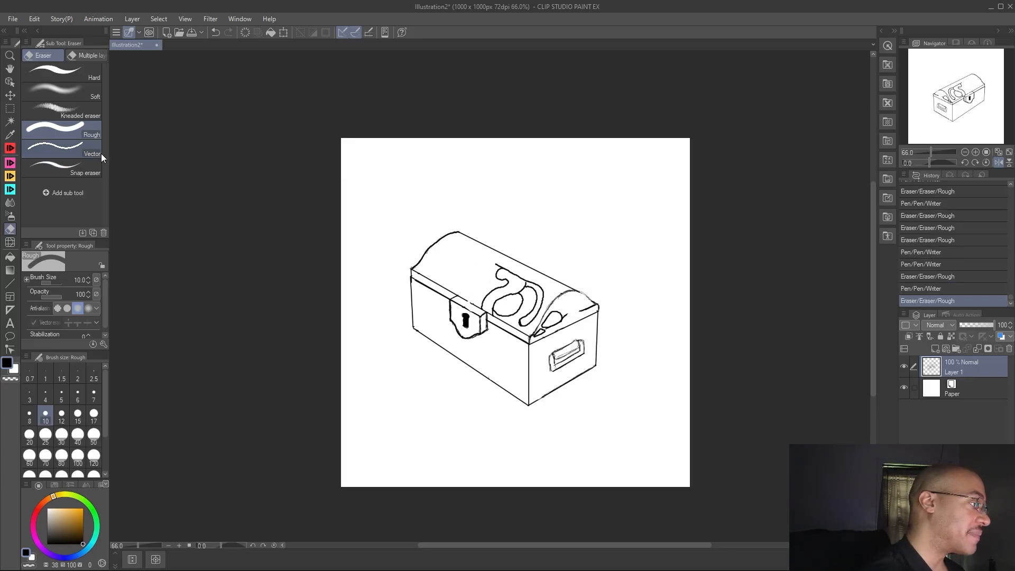
{"action": "key", "text": "p"}
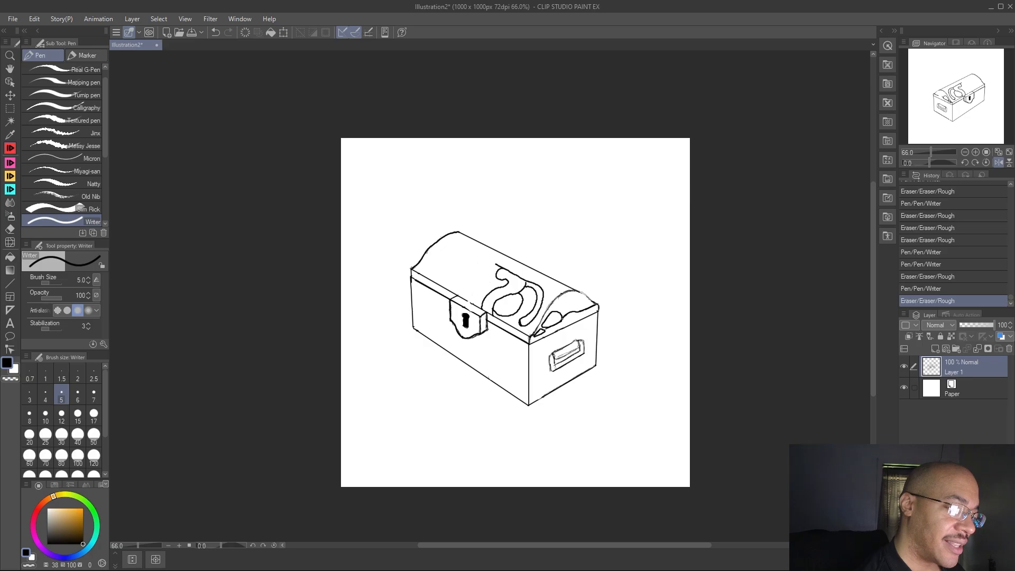
{"action": "left_click_drag", "start_coordinate": [567, 316], "coordinate": [578, 312]}
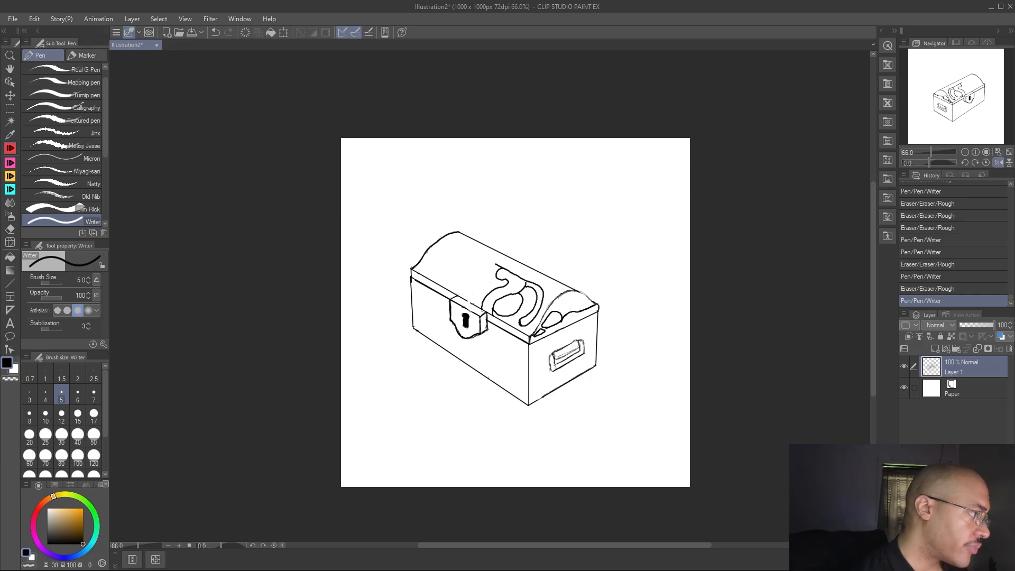
{"action": "left_click", "coordinate": [10, 229]}
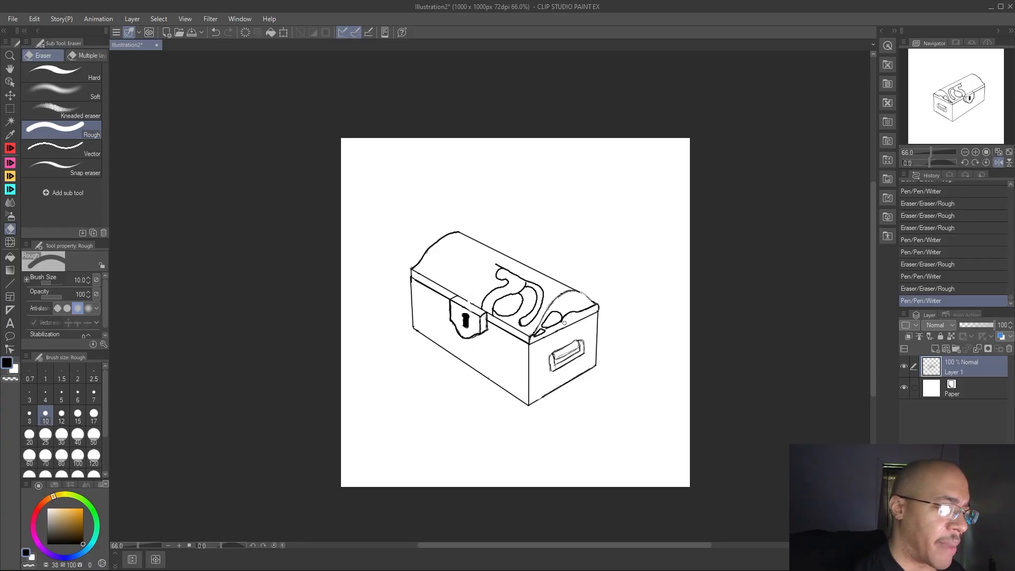
{"action": "mouse_move", "coordinate": [567, 321]}
{"action": "left_mouse_down"}
{"action": "mouse_move", "coordinate": [540, 337]}
{"action": "mouse_move", "coordinate": [551, 339]}
{"action": "left_mouse_up"}
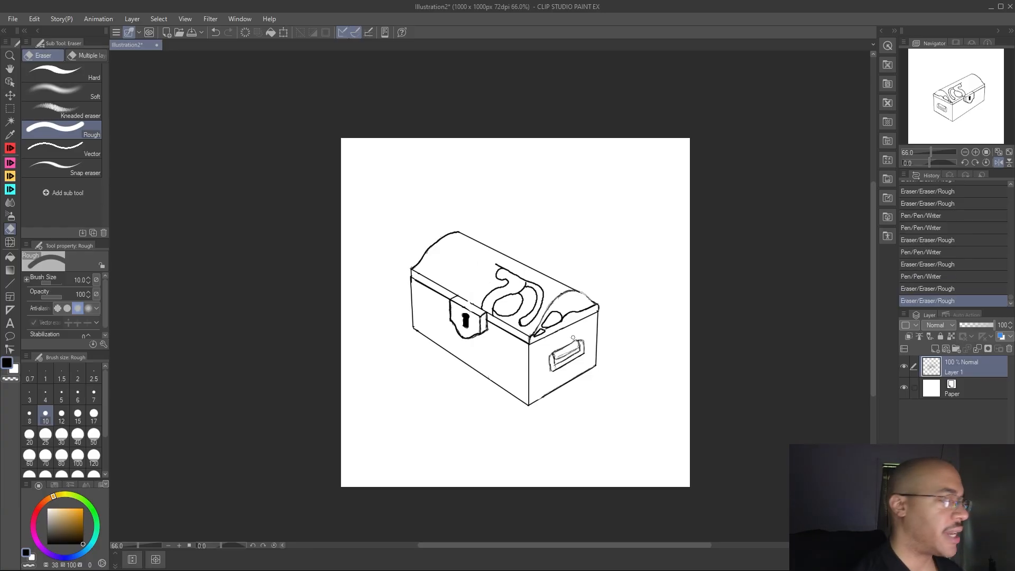
Reinforce the lines at the far end of the arched panel with the Writer pen and clean up the corner with the Rough eraser
{"action": "left_click", "coordinate": [13, 148]}
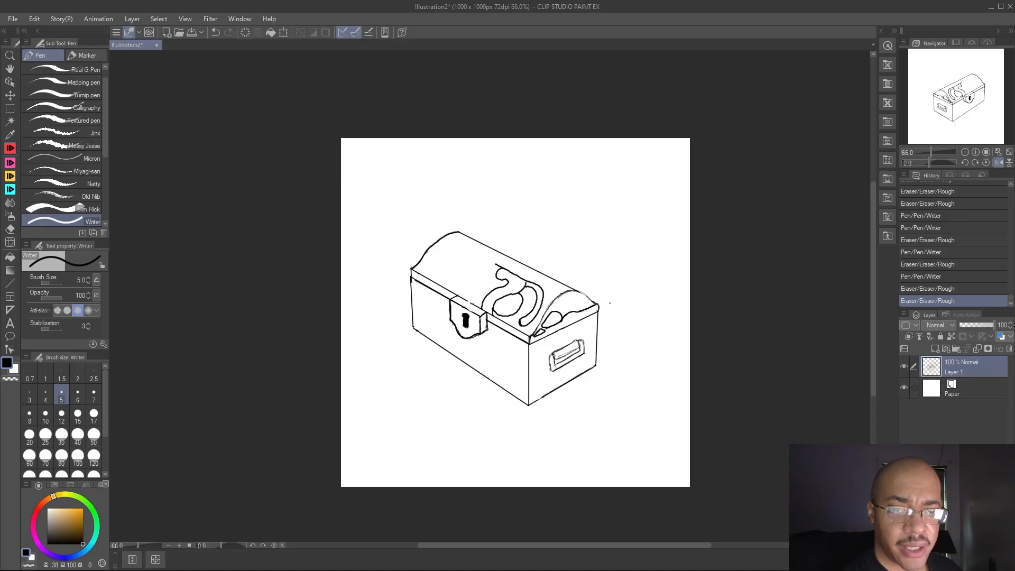
{"action": "left_click_drag", "start_coordinate": [586, 310], "coordinate": [596, 306]}
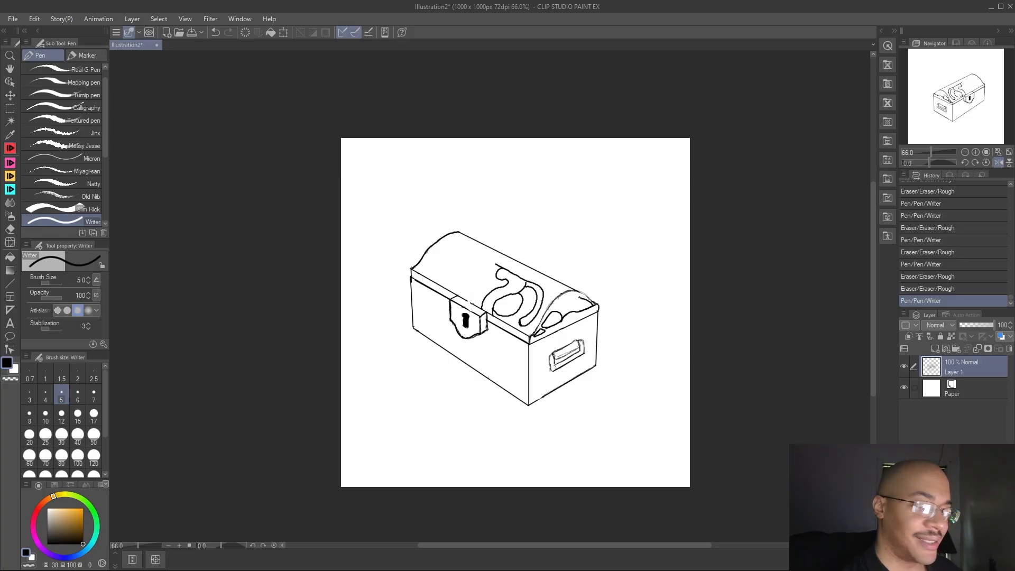
{"action": "left_click_drag", "start_coordinate": [580, 298], "coordinate": [594, 313]}
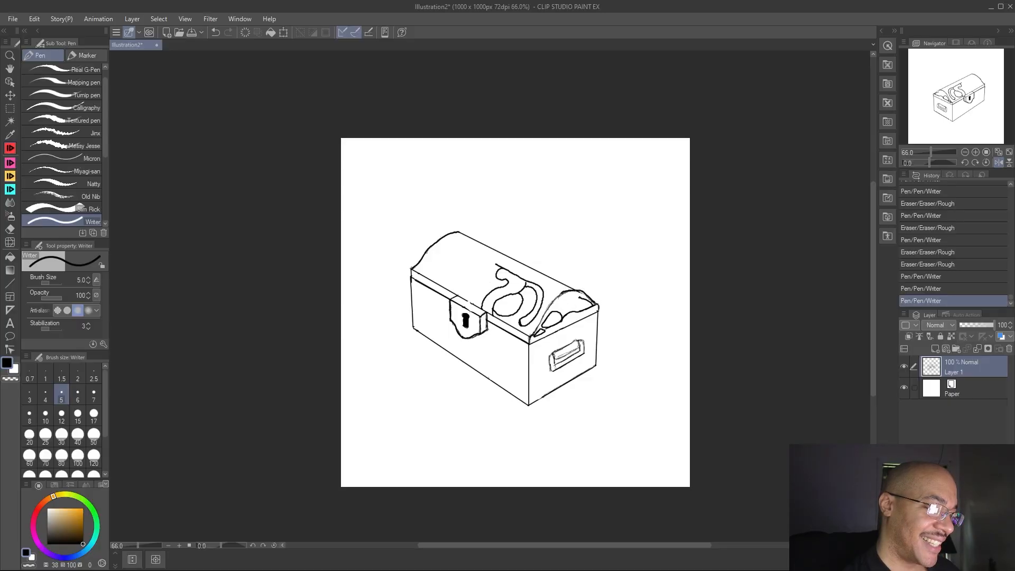
{"action": "key", "text": "ctrl+z"}
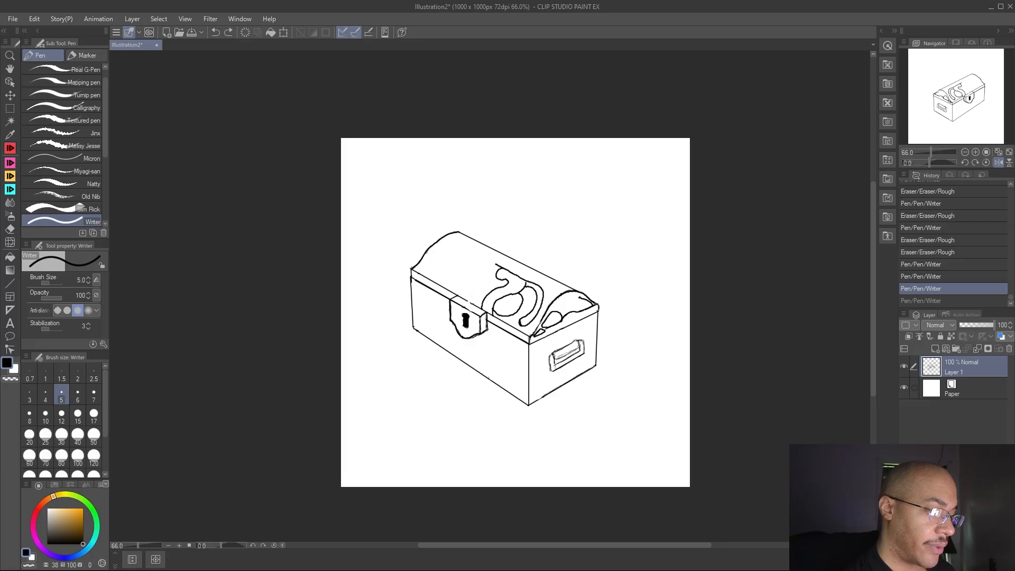
{"action": "key", "text": "ctrl+y"}
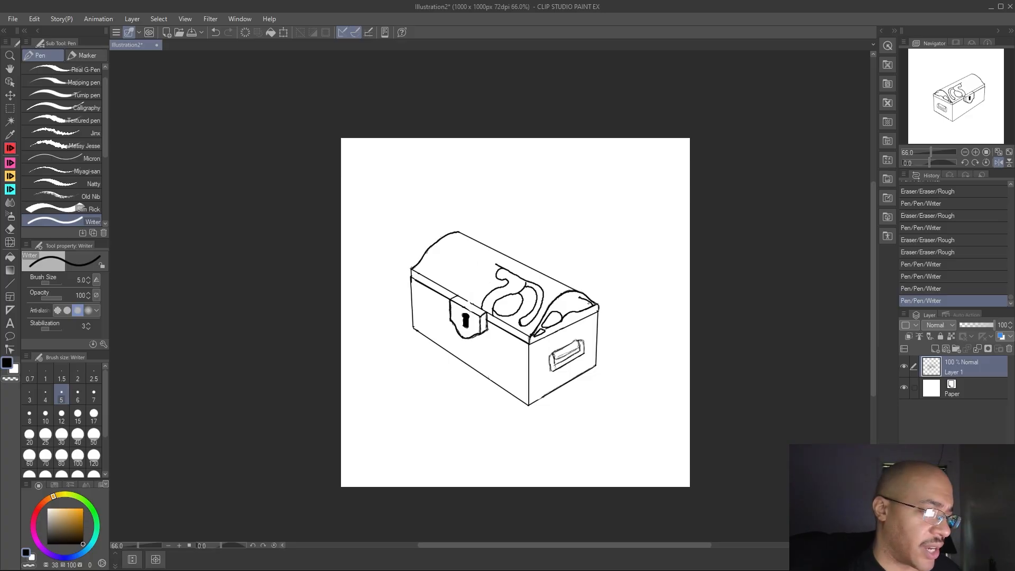
{"action": "key", "text": "e"}
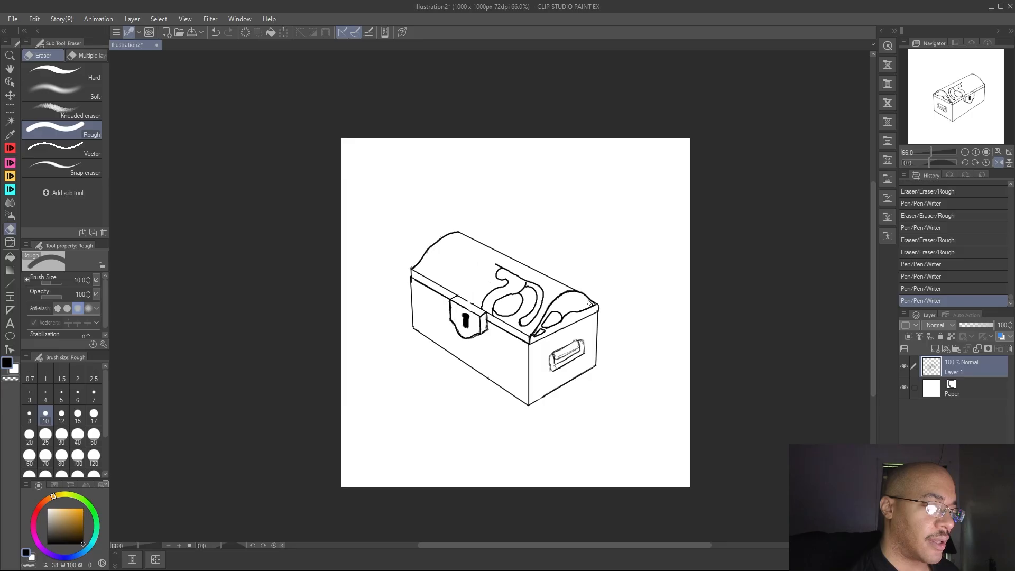
{"action": "left_click_drag", "start_coordinate": [591, 304], "coordinate": [599, 307]}
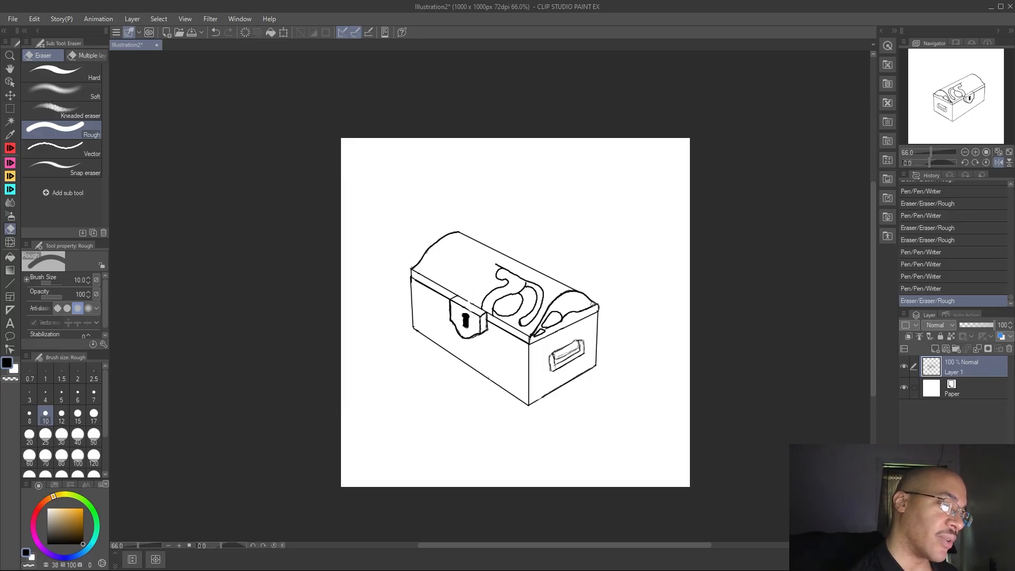
Draw a small leaf shape in the arched panel's far corner and a curved line beside it, erasing and redrawing that line
{"action": "key", "text": "p"}
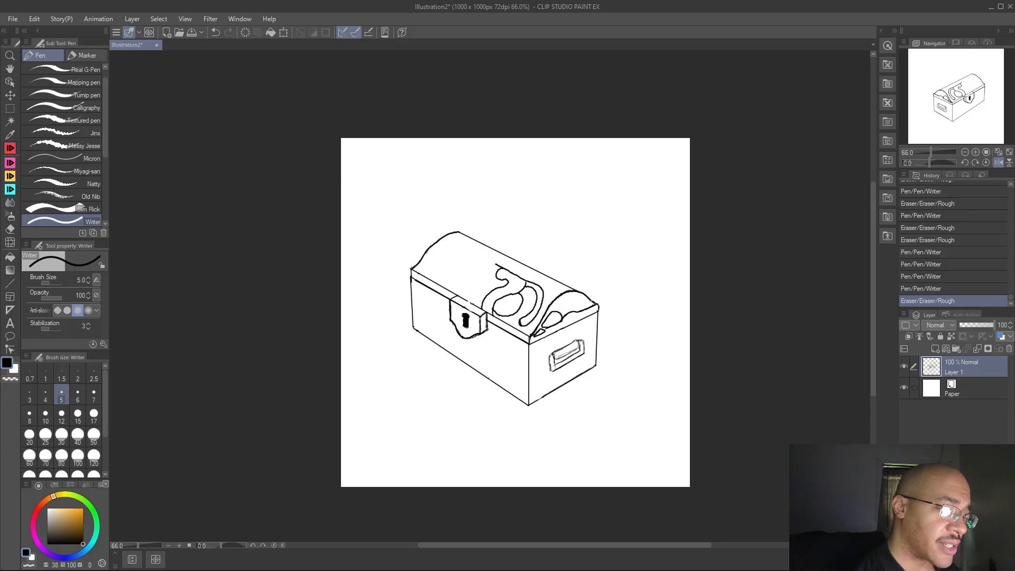
{"action": "left_click_drag", "start_coordinate": [591, 301], "coordinate": [598, 306]}
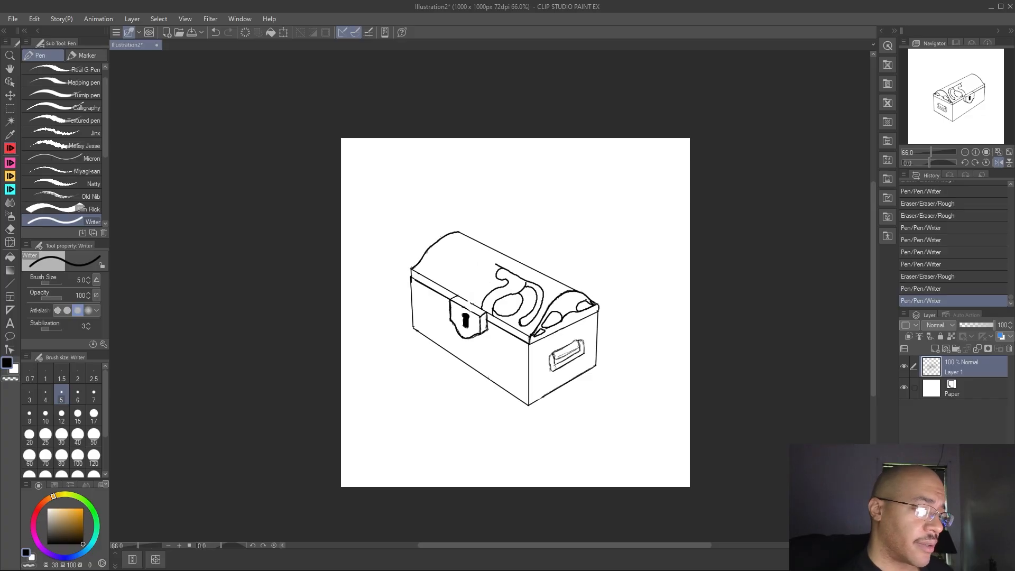
{"action": "left_click", "coordinate": [574, 294]}
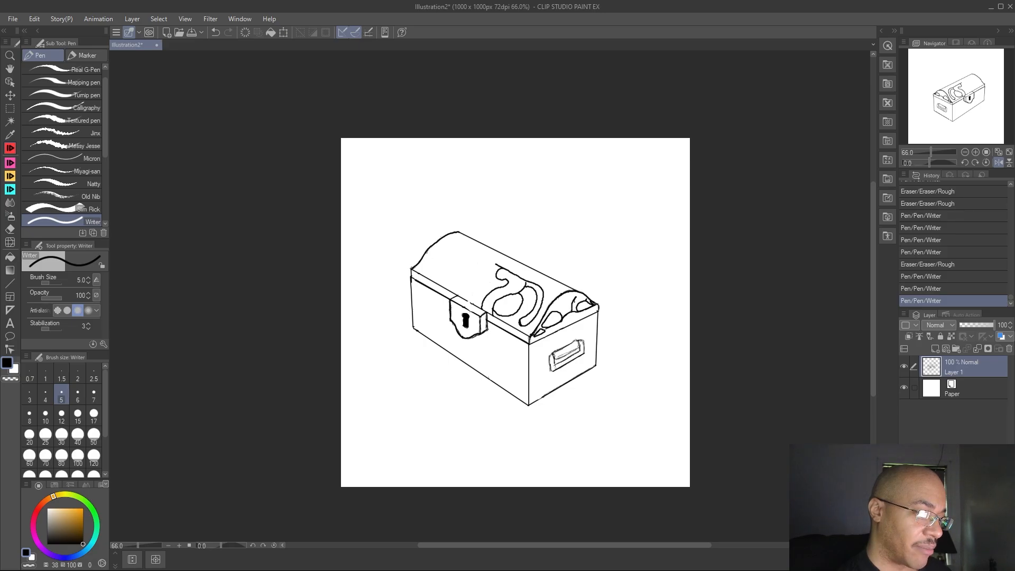
{"action": "left_click", "coordinate": [572, 341]}
{"action": "key", "text": "e"}
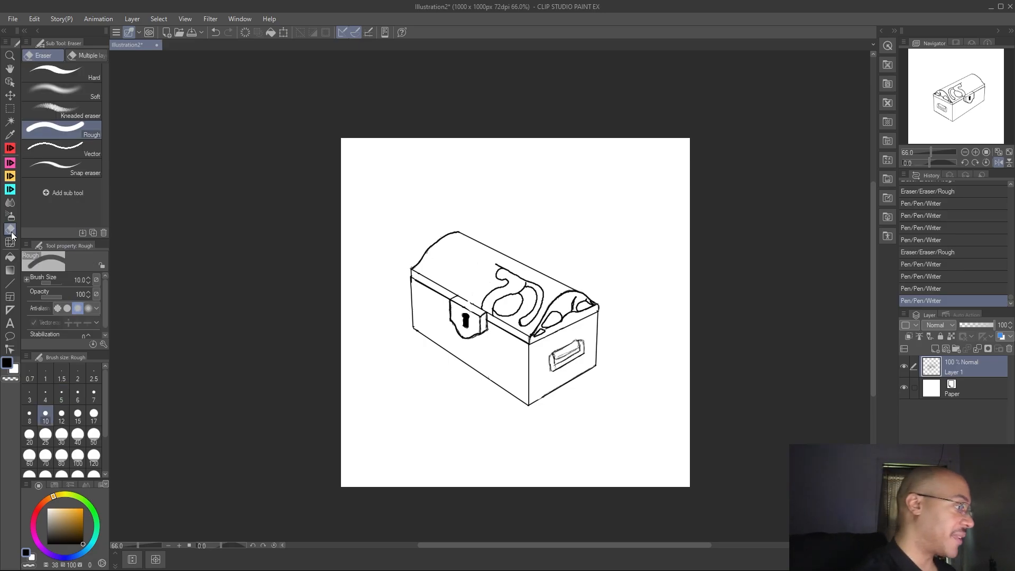
{"action": "left_click_drag", "start_coordinate": [576, 295], "coordinate": [572, 307]}
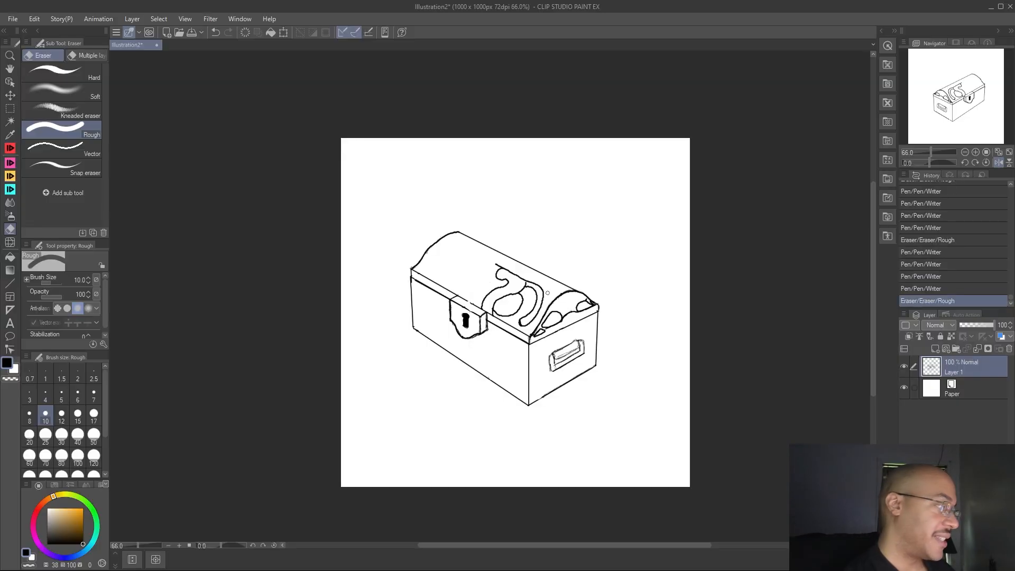
{"action": "key", "text": "p"}
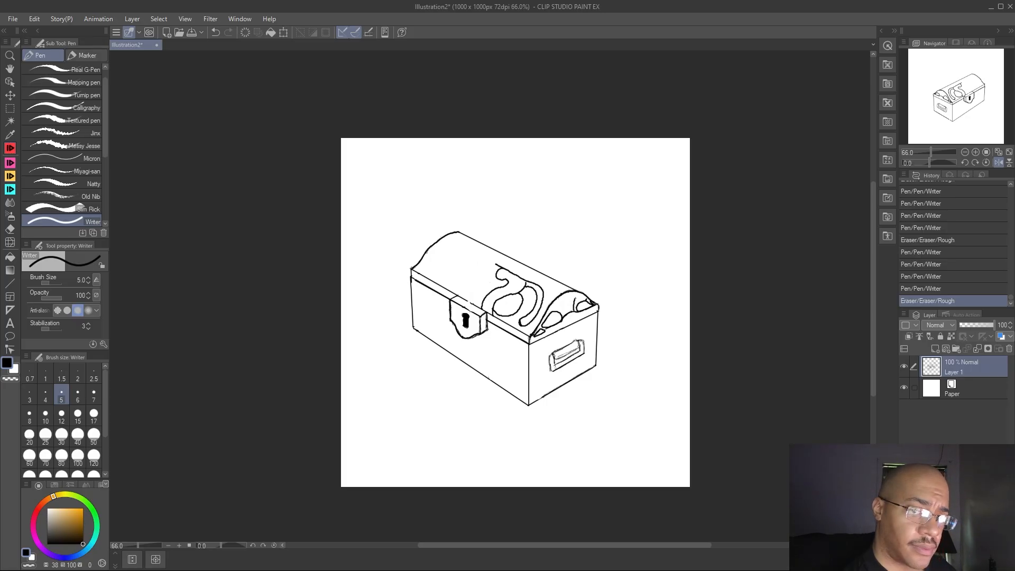
{"action": "left_click_drag", "start_coordinate": [575, 298], "coordinate": [586, 298]}
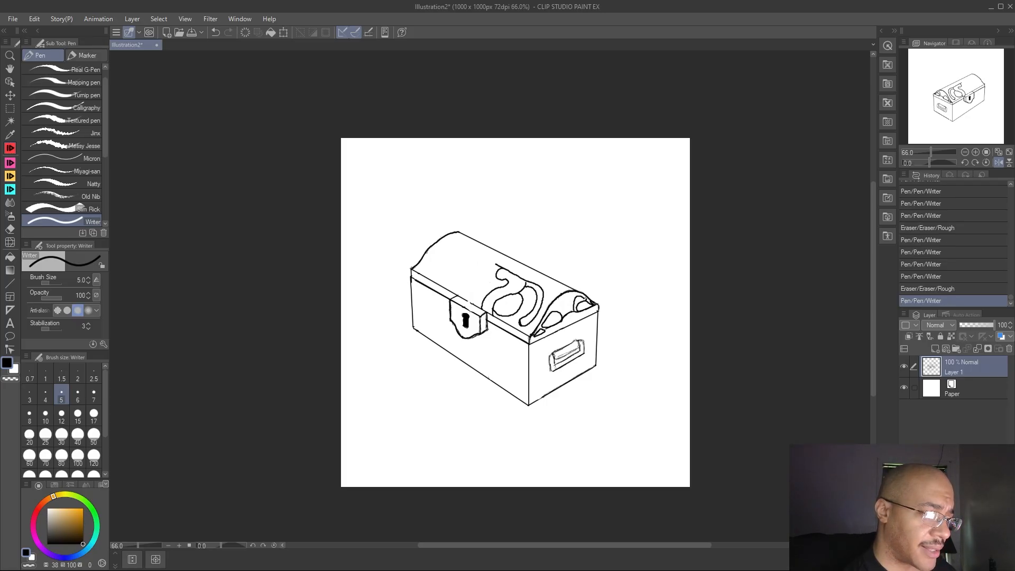
Draw curved outlines around the panel's side ornaments and a fan of ribs converging from the arch towards the panel's base
{"action": "left_click", "coordinate": [572, 316]}
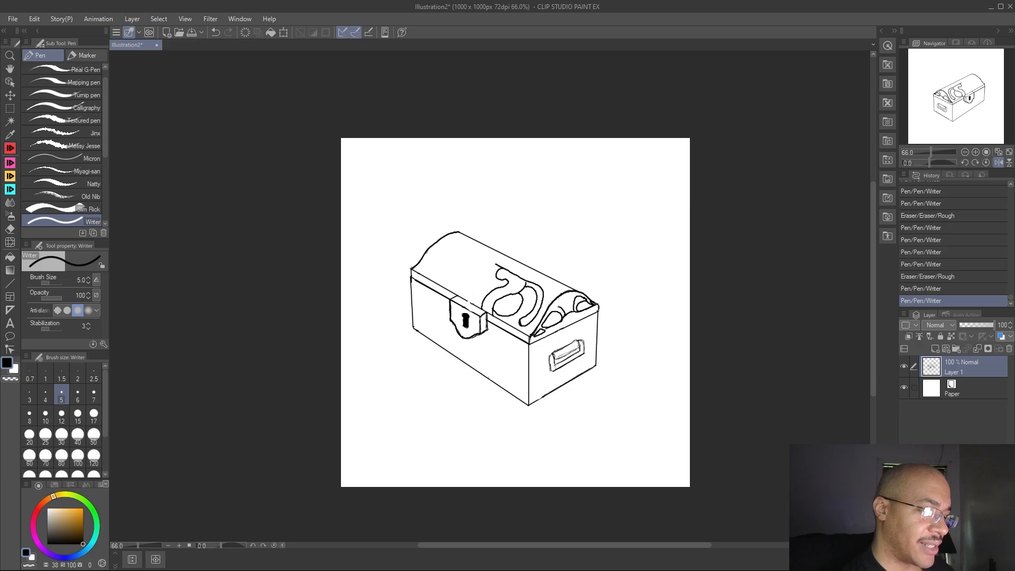
{"action": "left_click_drag", "start_coordinate": [580, 305], "coordinate": [583, 307]}
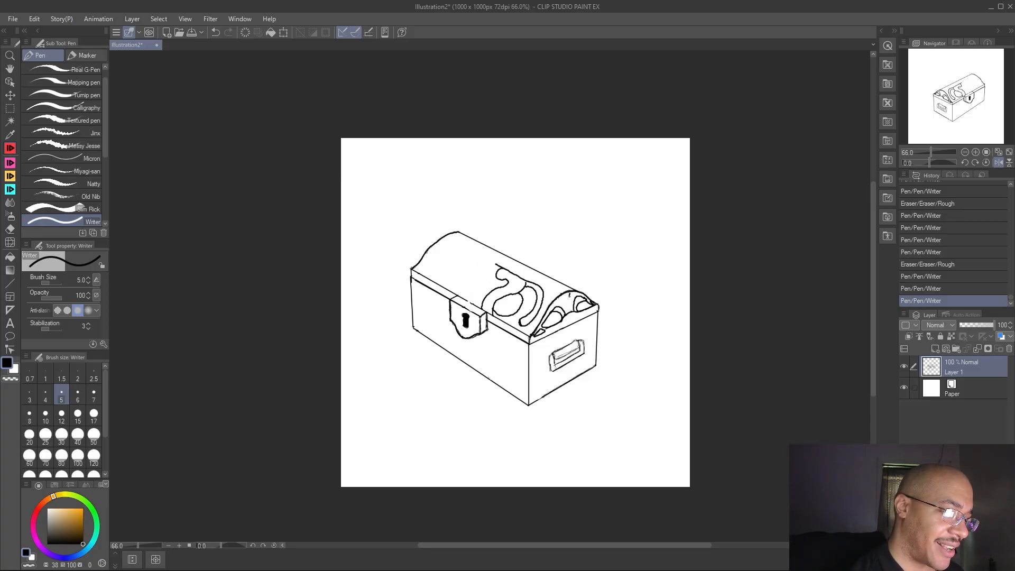
{"action": "left_click_drag", "start_coordinate": [570, 307], "coordinate": [570, 313]}
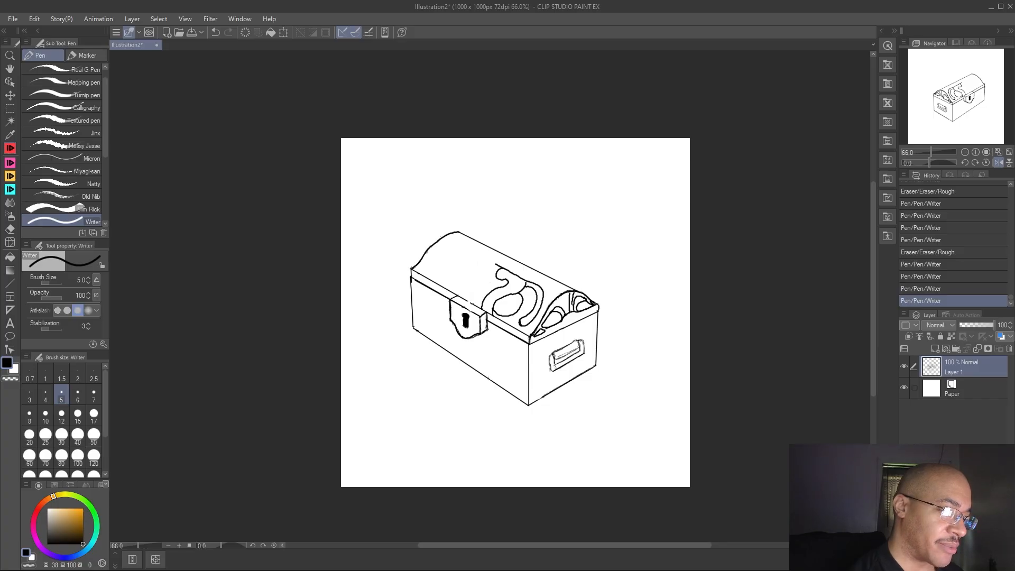
{"action": "left_click_drag", "start_coordinate": [571, 306], "coordinate": [571, 311]}
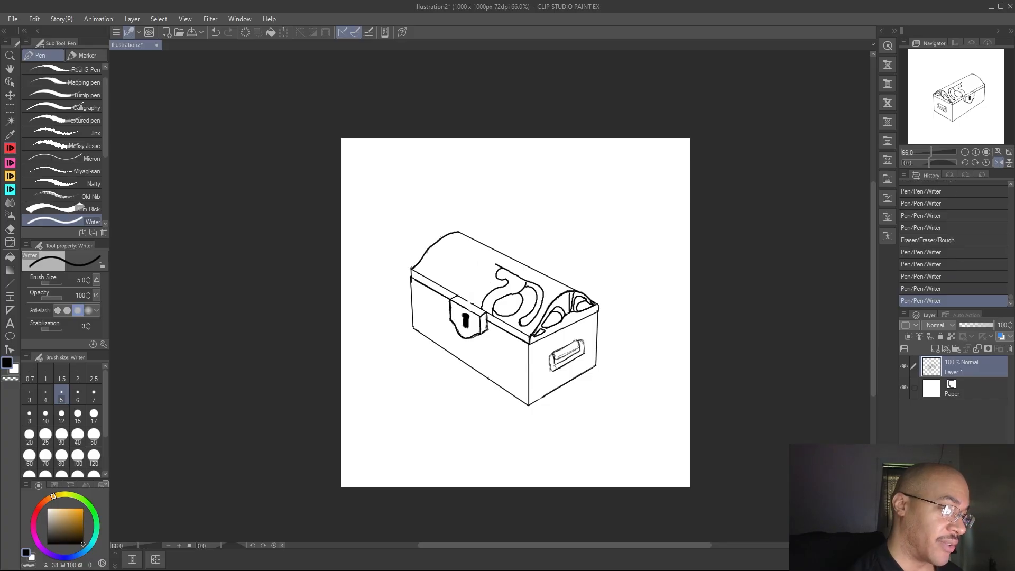
{"action": "left_click_drag", "start_coordinate": [561, 295], "coordinate": [559, 300]}
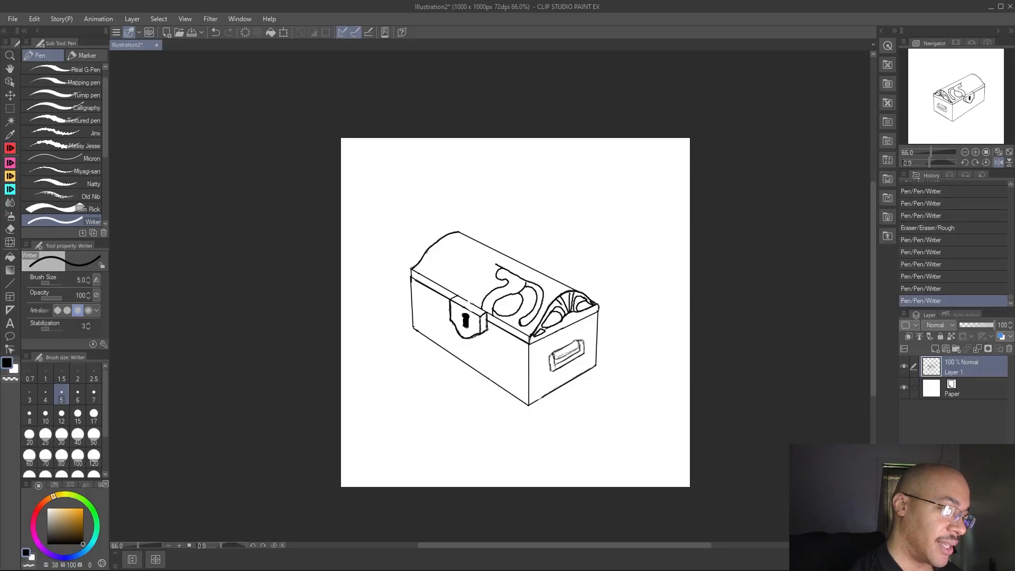
{"action": "left_click_drag", "start_coordinate": [567, 315], "coordinate": [583, 294]}
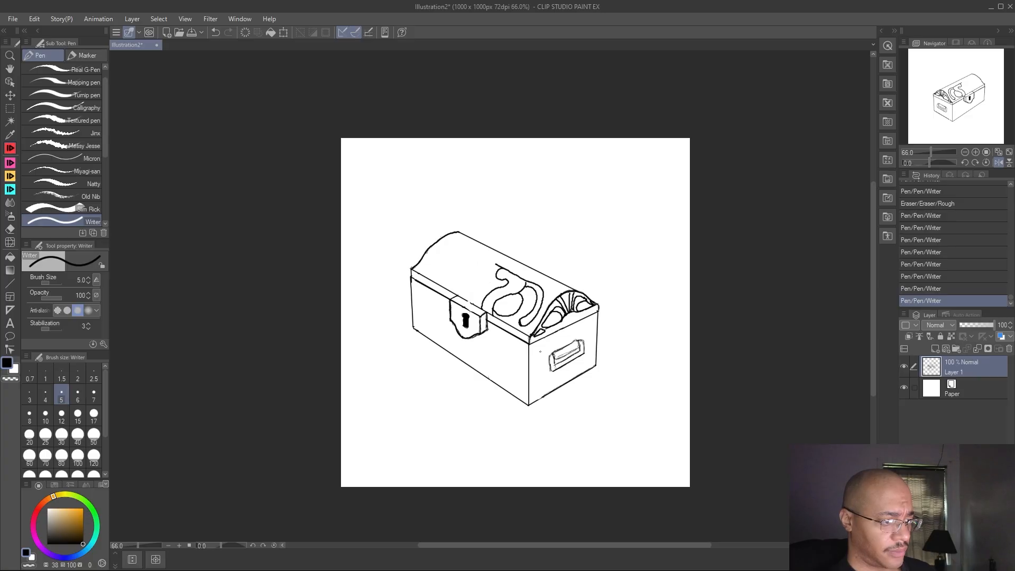
{"action": "scroll", "coordinate": [540, 351], "scroll_direction": "down", "scroll_amount": 2}
{"action": "scroll", "coordinate": [540, 351], "scroll_direction": "up", "scroll_amount": 4}
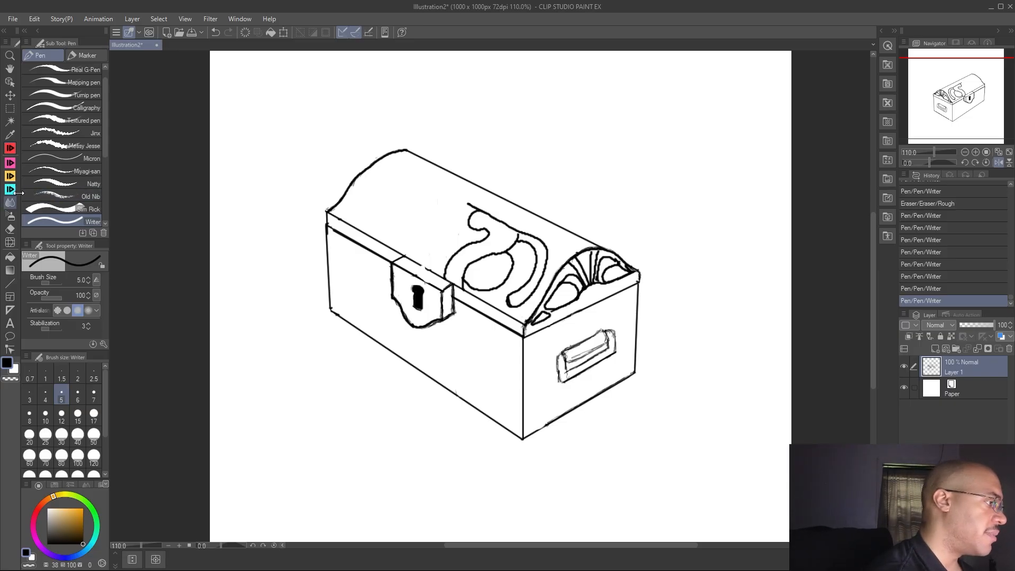
{"action": "left_click", "coordinate": [11, 120]}
{"action": "left_click", "coordinate": [10, 109]}
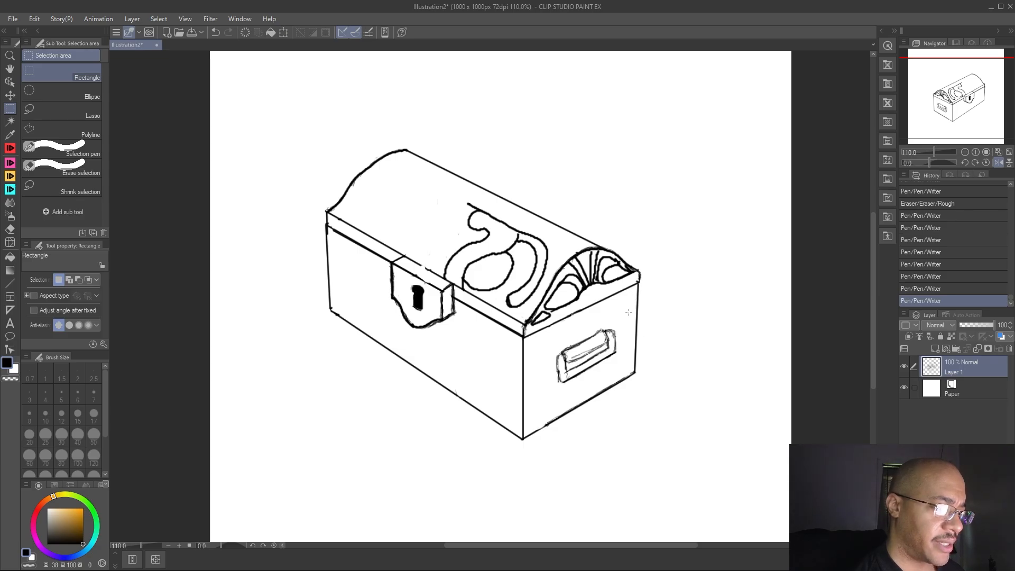
{"action": "left_click", "coordinate": [10, 283]}
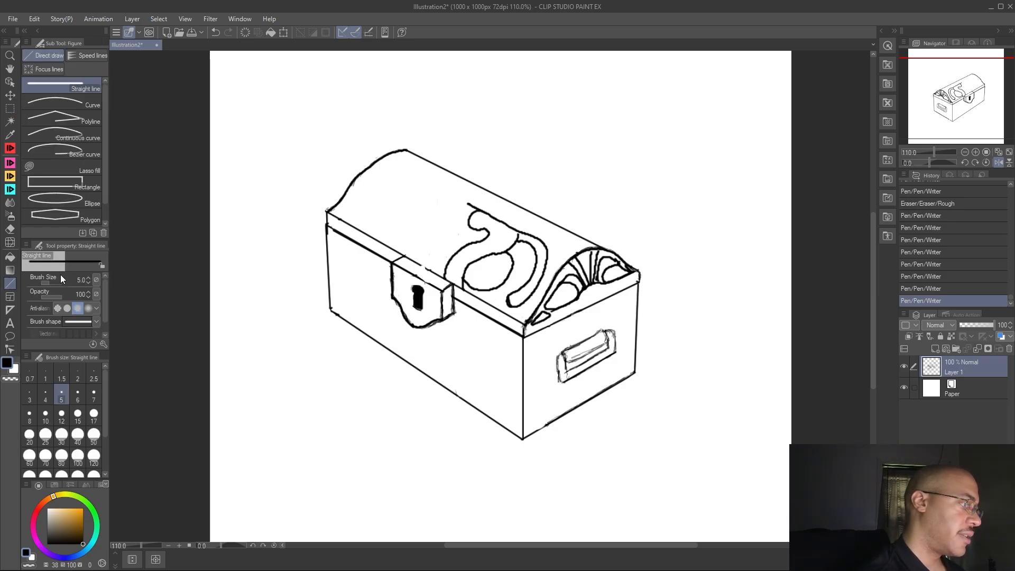
{"action": "left_click", "coordinate": [10, 108]}
{"action": "left_click_drag", "start_coordinate": [622, 318], "coordinate": [553, 395]}
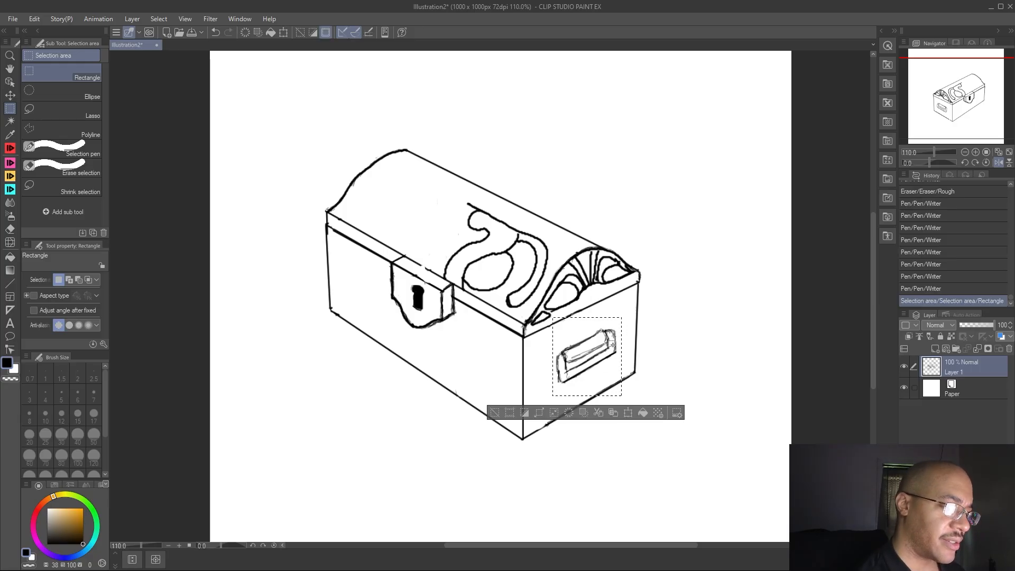
{"action": "left_click", "coordinate": [627, 413]}
{"action": "left_click_drag", "start_coordinate": [600, 373], "coordinate": [598, 376]}
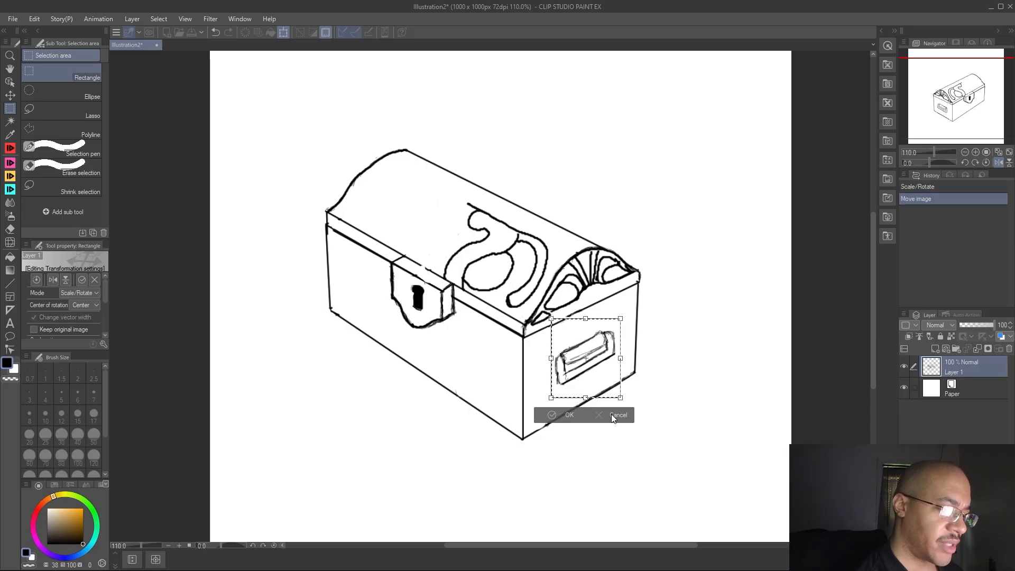
{"action": "left_click", "coordinate": [608, 417]}
{"action": "key", "text": "ctrl+d"}
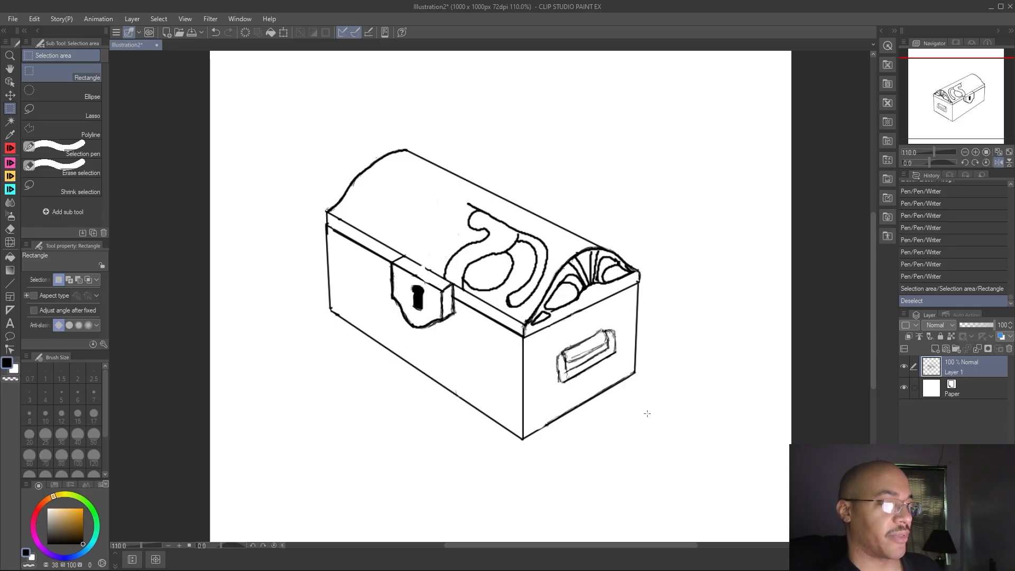
Erase the fan ribs and side ornaments inside the chest lid's arched end panel with the Rough eraser
{"action": "scroll", "coordinate": [637, 299], "scroll_direction": "down", "scroll_amount": 3}
{"action": "scroll", "coordinate": [638, 299], "scroll_direction": "down", "scroll_amount": 2}
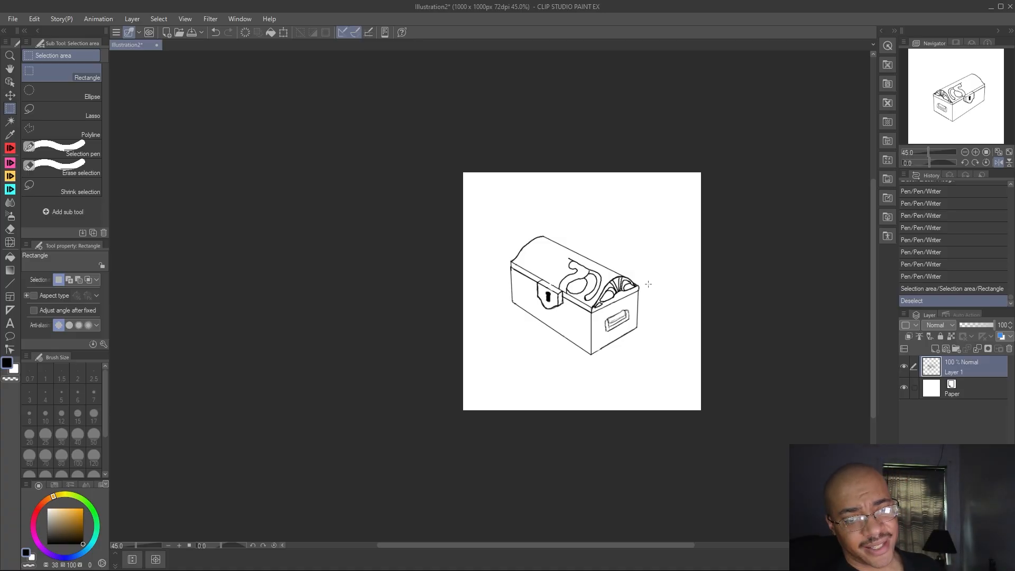
{"action": "scroll", "coordinate": [648, 284], "scroll_direction": "up", "scroll_amount": 2}
{"action": "scroll", "coordinate": [625, 277], "scroll_direction": "up", "scroll_amount": 1}
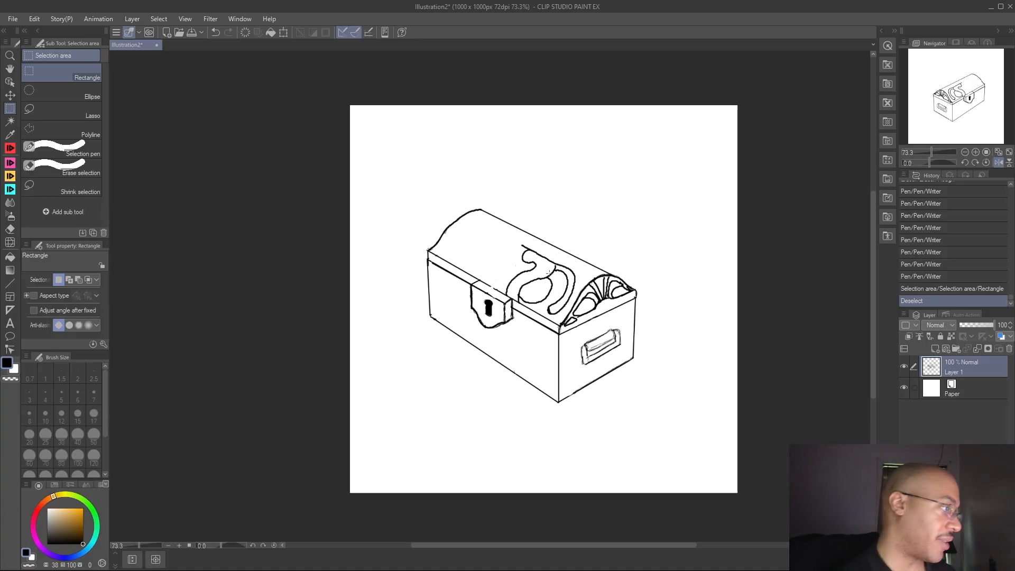
{"action": "key", "text": "e"}
{"action": "mouse_move", "coordinate": [591, 309]}
{"action": "left_mouse_down"}
{"action": "mouse_move", "coordinate": [613, 298]}
{"action": "mouse_move", "coordinate": [587, 297]}
{"action": "mouse_move", "coordinate": [567, 324]}
{"action": "mouse_move", "coordinate": [595, 307]}
{"action": "mouse_move", "coordinate": [593, 284]}
{"action": "mouse_move", "coordinate": [603, 292]}
{"action": "mouse_move", "coordinate": [590, 286]}
{"action": "mouse_move", "coordinate": [606, 279]}
{"action": "mouse_move", "coordinate": [620, 296]}
{"action": "left_mouse_up"}
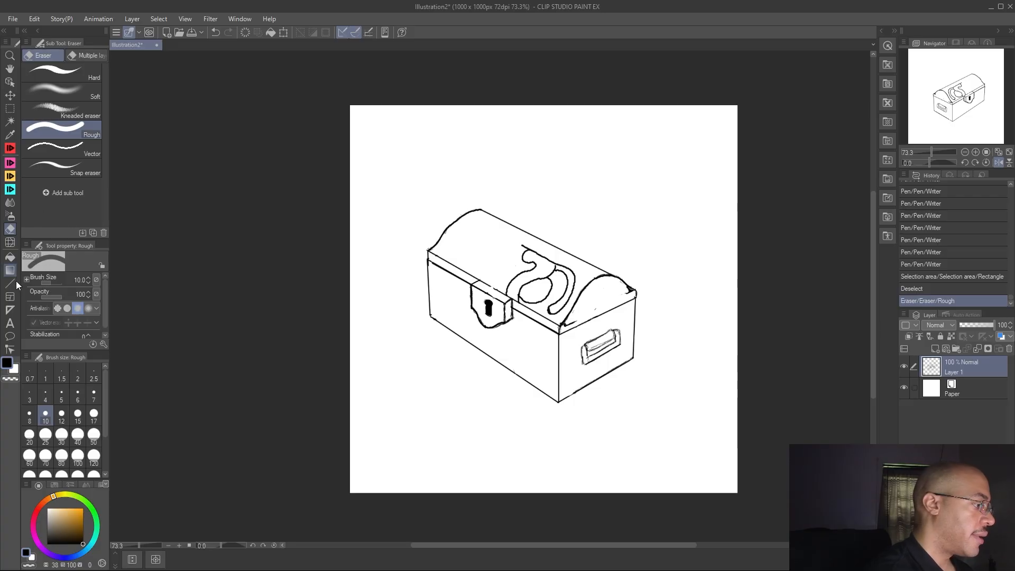
{"action": "left_click", "coordinate": [11, 150]}
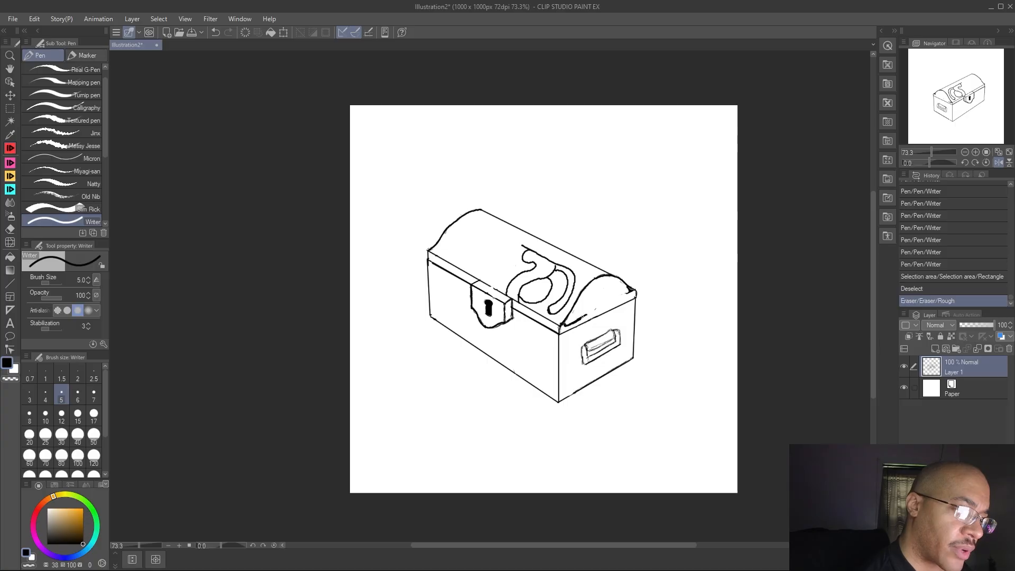
{"action": "left_click_drag", "start_coordinate": [587, 315], "coordinate": [589, 312]}
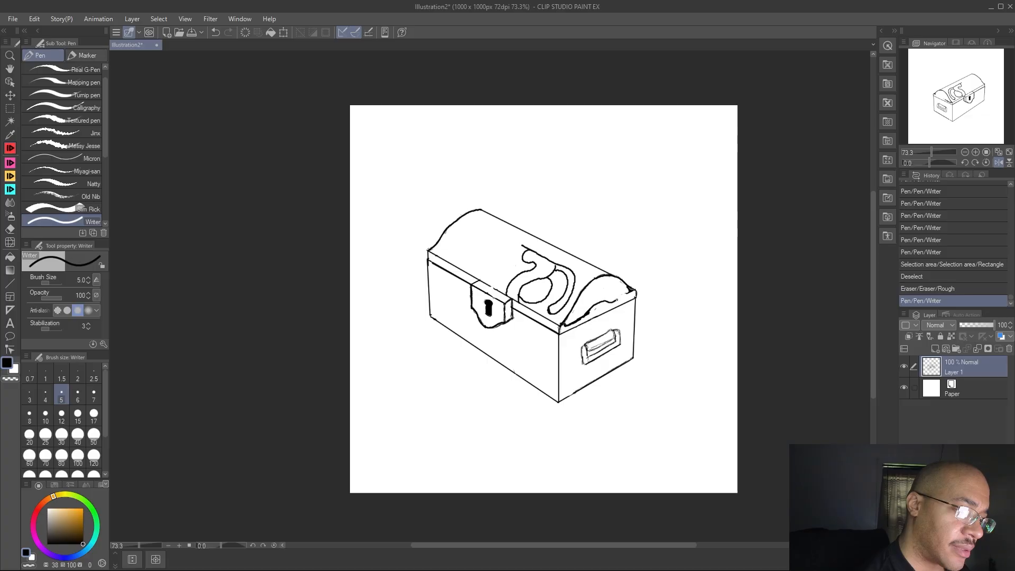
{"action": "left_click_drag", "start_coordinate": [625, 297], "coordinate": [635, 292]}
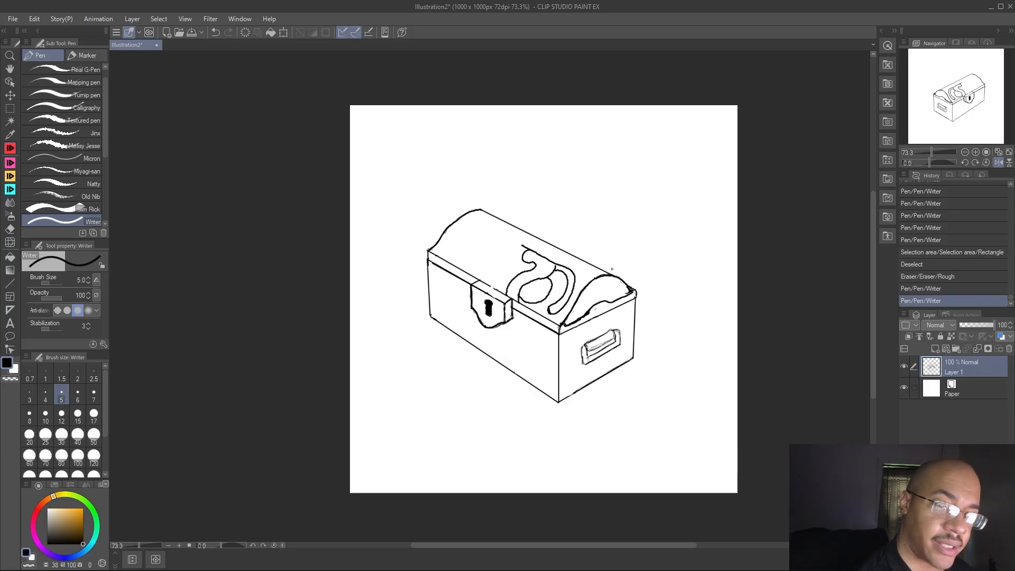
{"action": "left_click", "coordinate": [10, 229]}
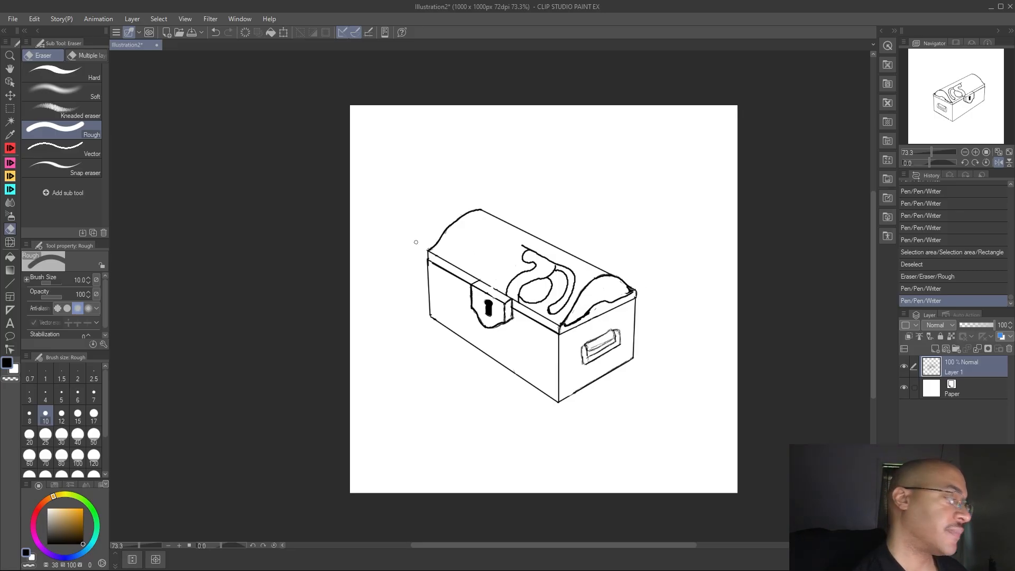
{"action": "mouse_move", "coordinate": [589, 313]}
{"action": "left_mouse_down"}
{"action": "mouse_move", "coordinate": [567, 324]}
{"action": "mouse_move", "coordinate": [629, 291]}
{"action": "left_mouse_up"}
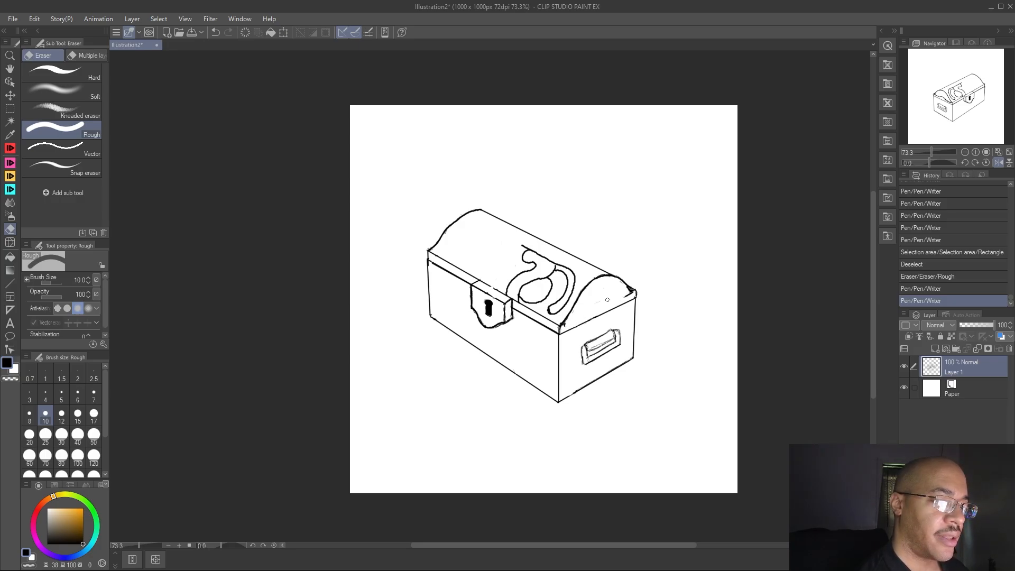
Draw an inner arch line across the arched panel with the Writer pen, refining its middle and cleaning it up with the Rough eraser
{"action": "key", "text": "p"}
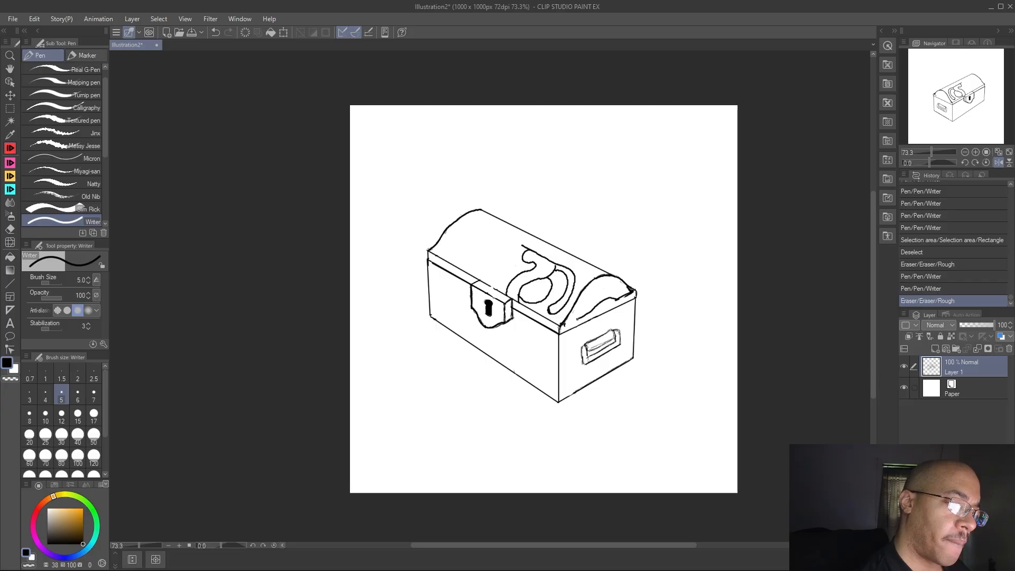
{"action": "left_click_drag", "start_coordinate": [567, 324], "coordinate": [562, 325]}
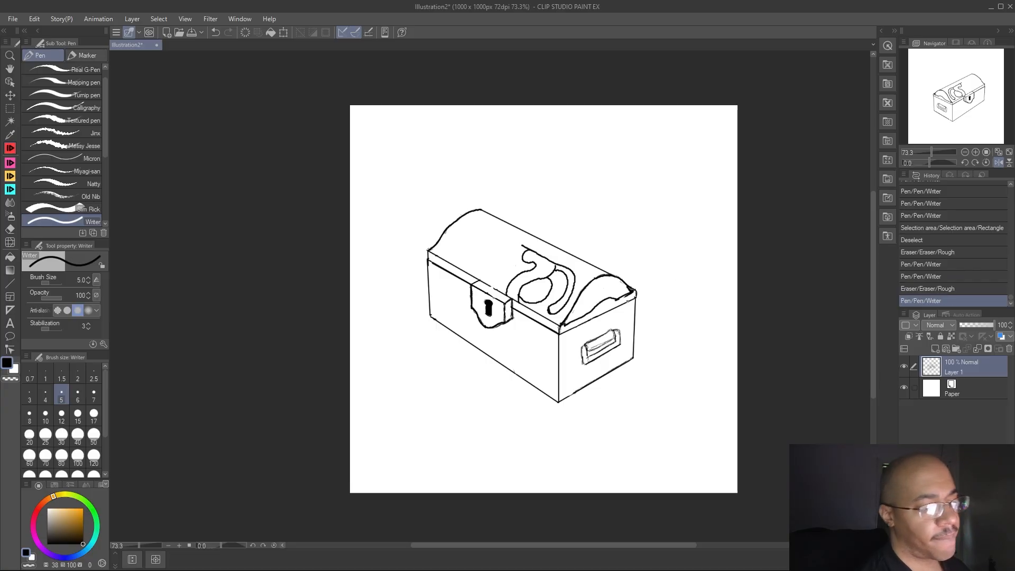
{"action": "left_click", "coordinate": [10, 229]}
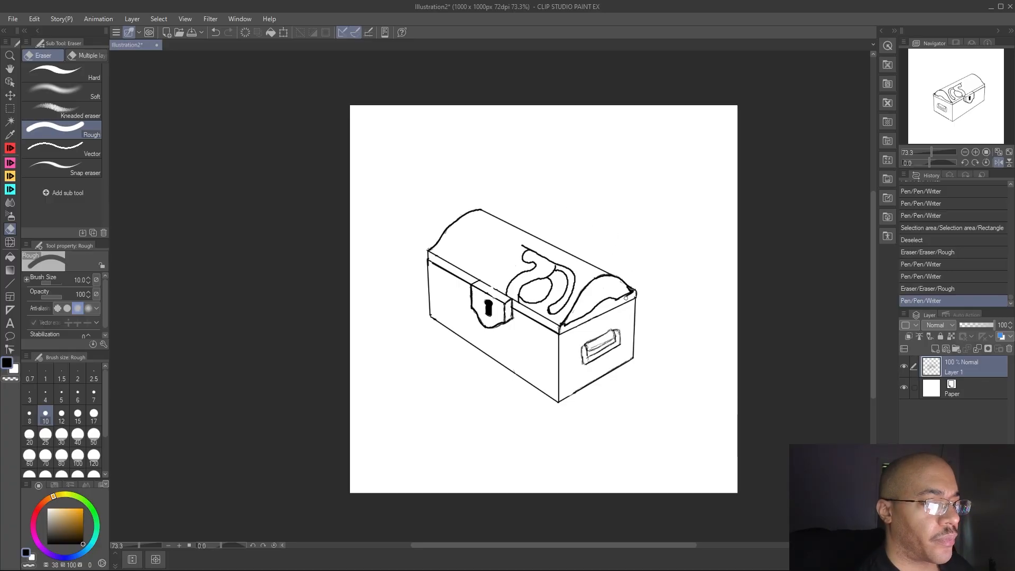
{"action": "mouse_move", "coordinate": [615, 302]}
{"action": "left_mouse_down"}
{"action": "mouse_move", "coordinate": [593, 310]}
{"action": "mouse_move", "coordinate": [601, 303]}
{"action": "left_mouse_up"}
{"action": "key", "text": "p"}
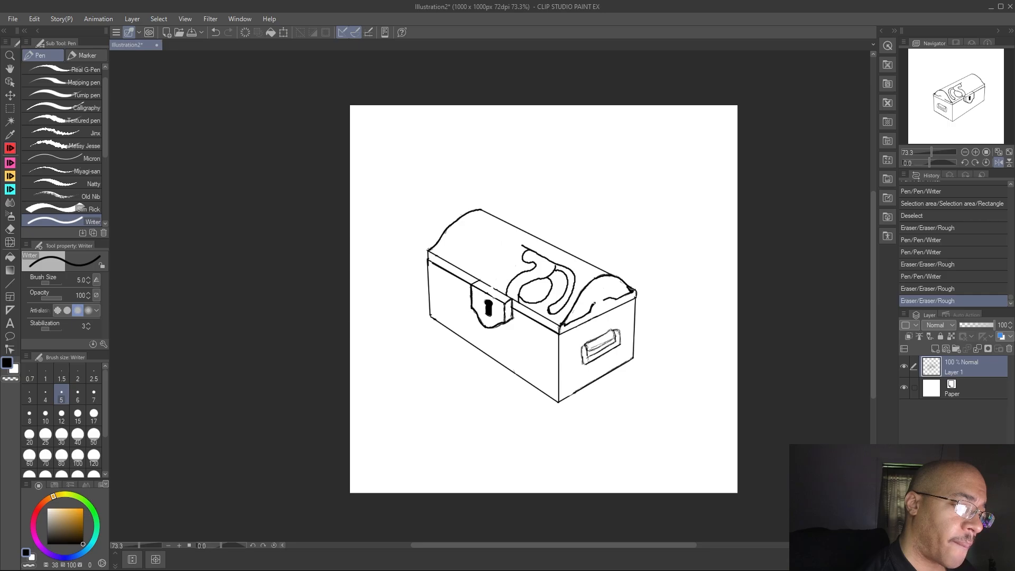
{"action": "left_click_drag", "start_coordinate": [599, 300], "coordinate": [617, 300]}
{"action": "left_click", "coordinate": [10, 229]}
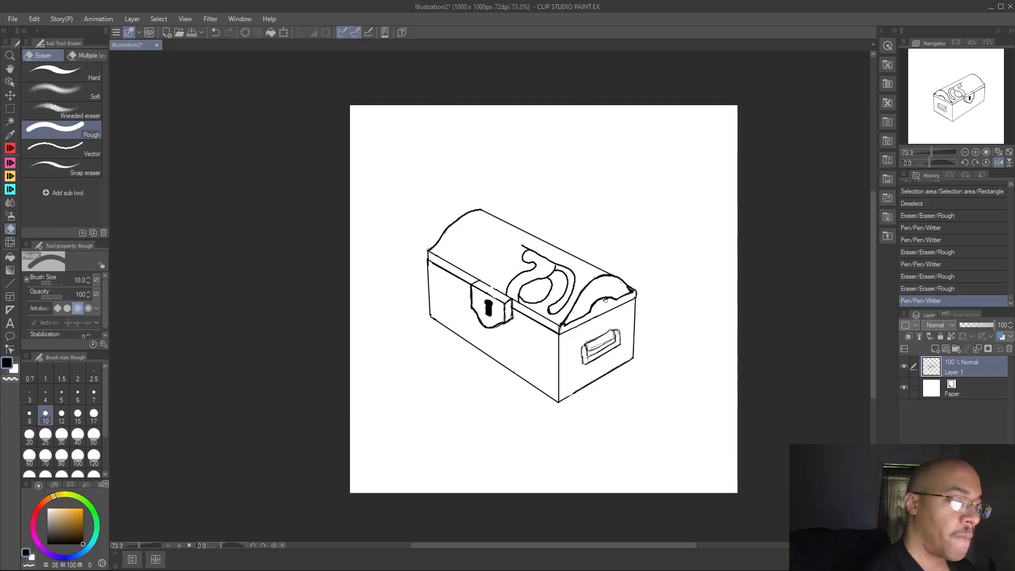
{"action": "left_click_drag", "start_coordinate": [605, 300], "coordinate": [607, 299]}
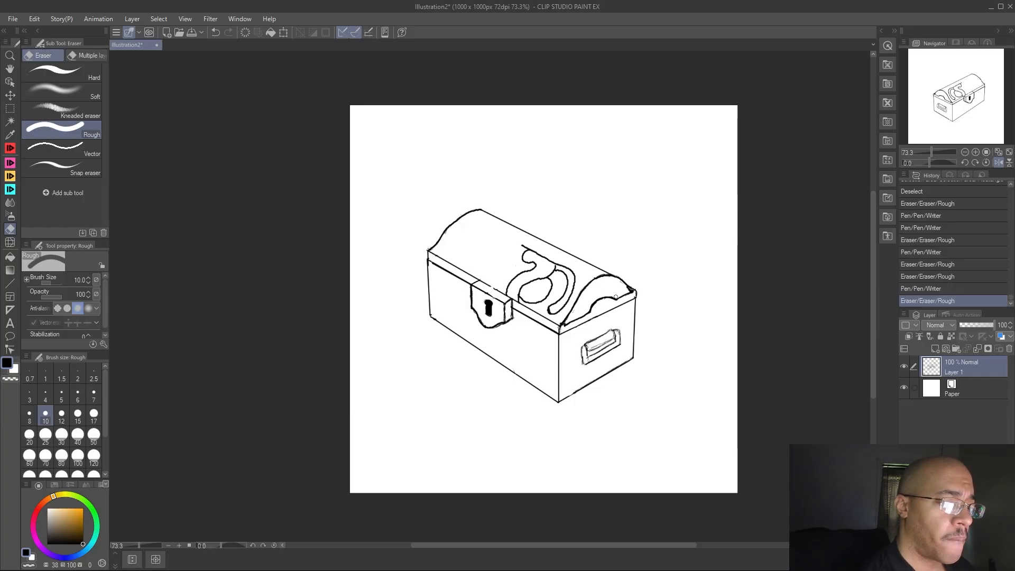
{"action": "left_click_drag", "start_coordinate": [597, 275], "coordinate": [588, 302]}
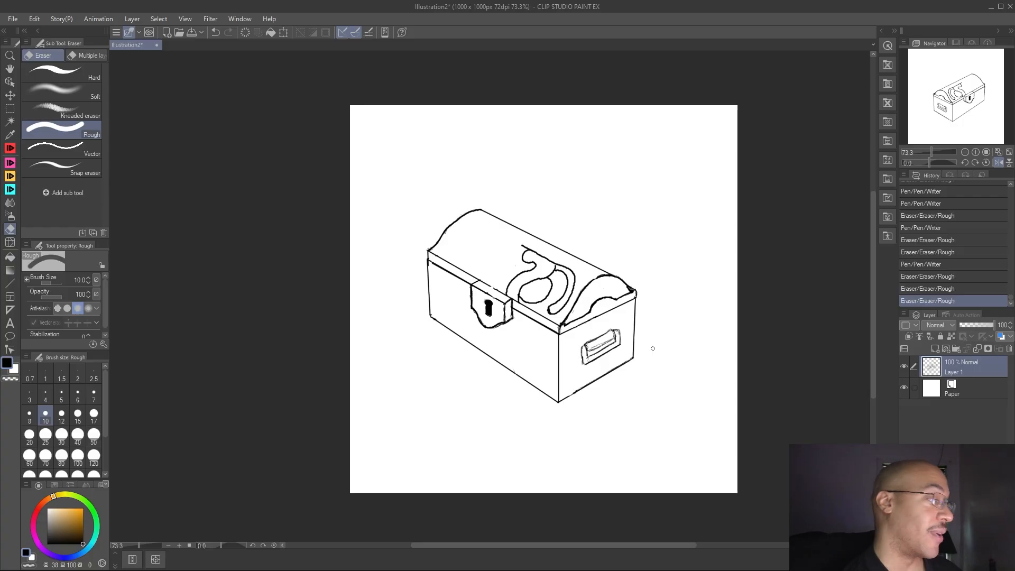
Draw rounded openings at both sides of the arched band and small triangular shapes between them with the Writer pen
{"action": "left_click", "coordinate": [9, 148]}
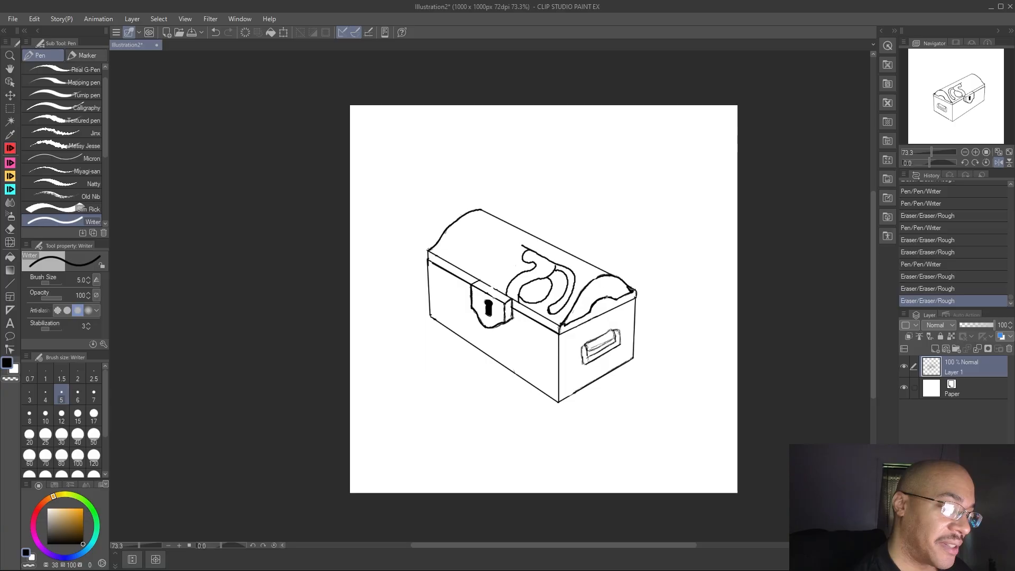
{"action": "mouse_move", "coordinate": [608, 288]}
{"action": "left_mouse_down"}
{"action": "mouse_move", "coordinate": [621, 290]}
{"action": "mouse_move", "coordinate": [576, 316]}
{"action": "left_mouse_up"}
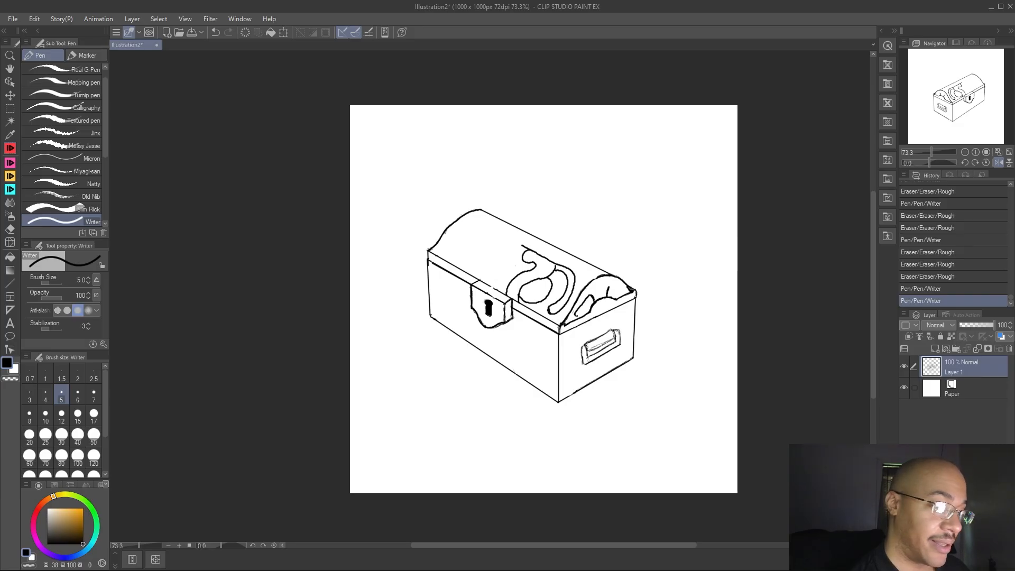
{"action": "left_click_drag", "start_coordinate": [583, 316], "coordinate": [632, 291]}
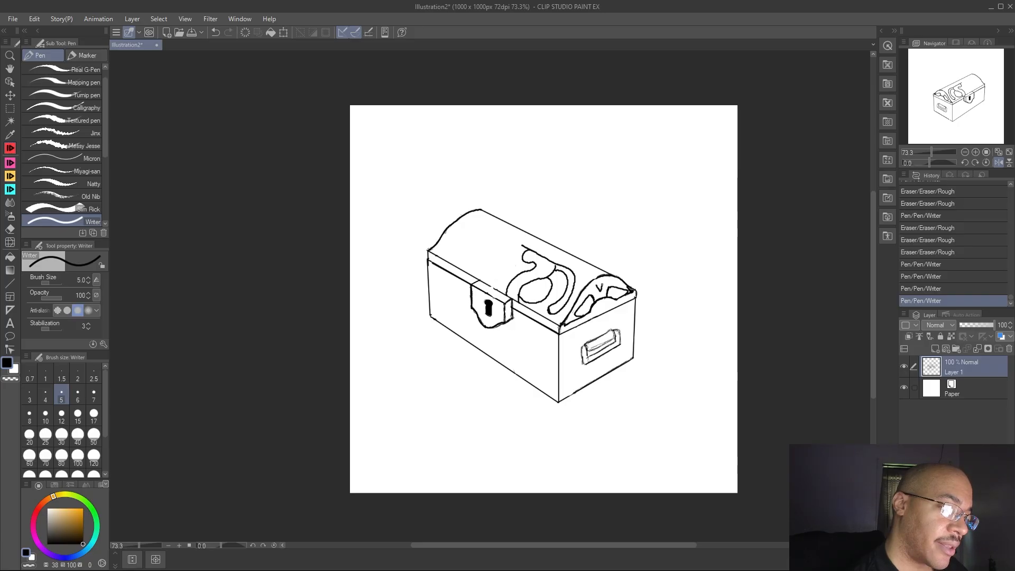
{"action": "left_click_drag", "start_coordinate": [599, 285], "coordinate": [600, 288]}
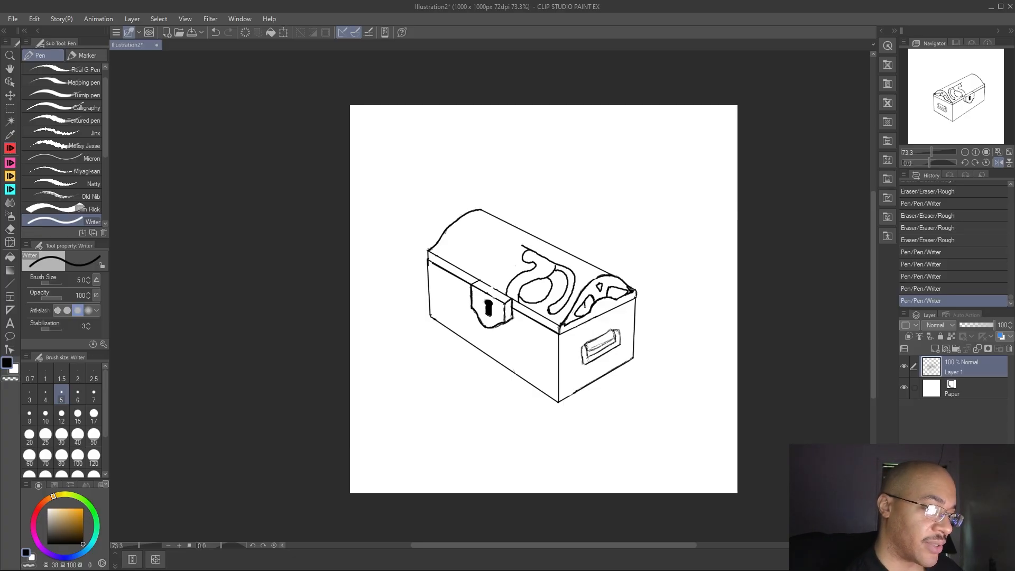
{"action": "left_click_drag", "start_coordinate": [609, 290], "coordinate": [618, 286]}
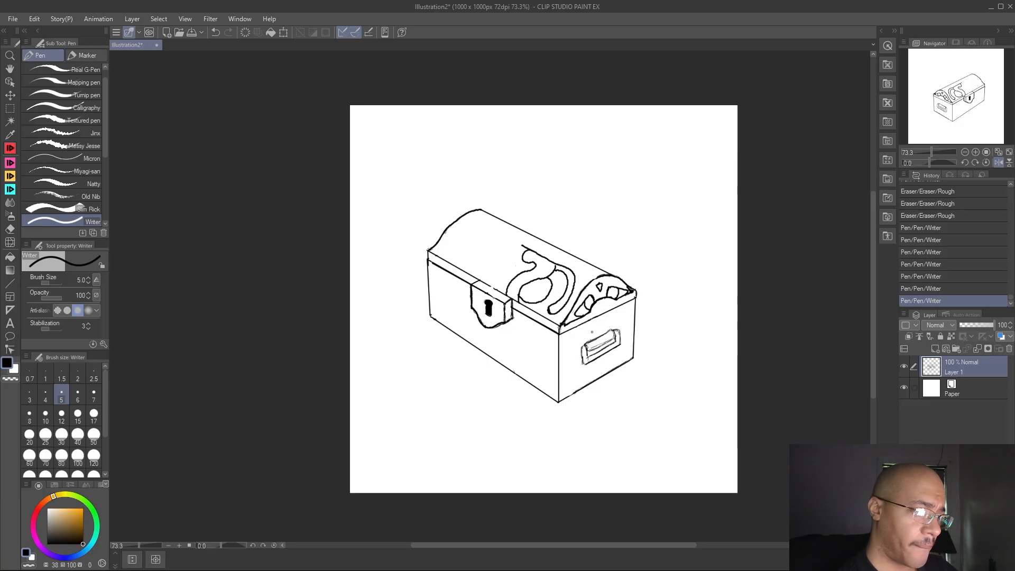
Draw a pointed, crescent-shaped ornament around the near side of the end handle and erase the stray line above the handle
{"action": "left_click_drag", "start_coordinate": [597, 336], "coordinate": [598, 337]}
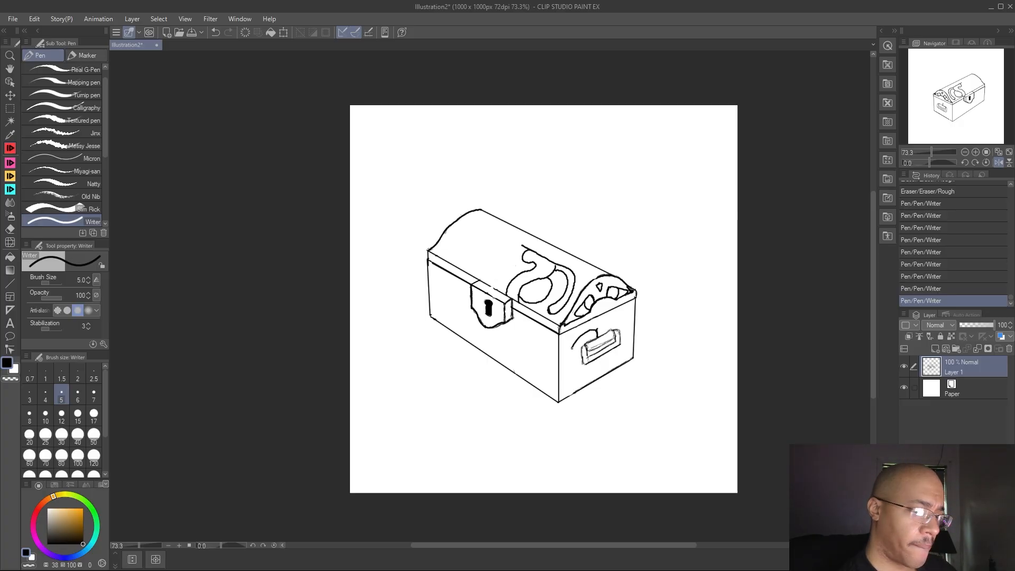
{"action": "left_click_drag", "start_coordinate": [568, 358], "coordinate": [565, 379]}
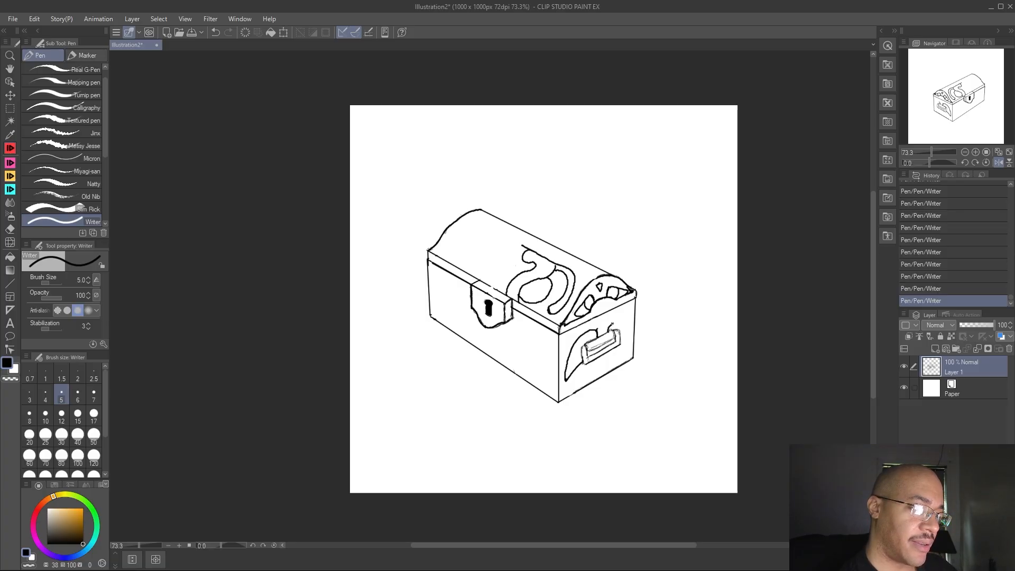
{"action": "key", "text": "e"}
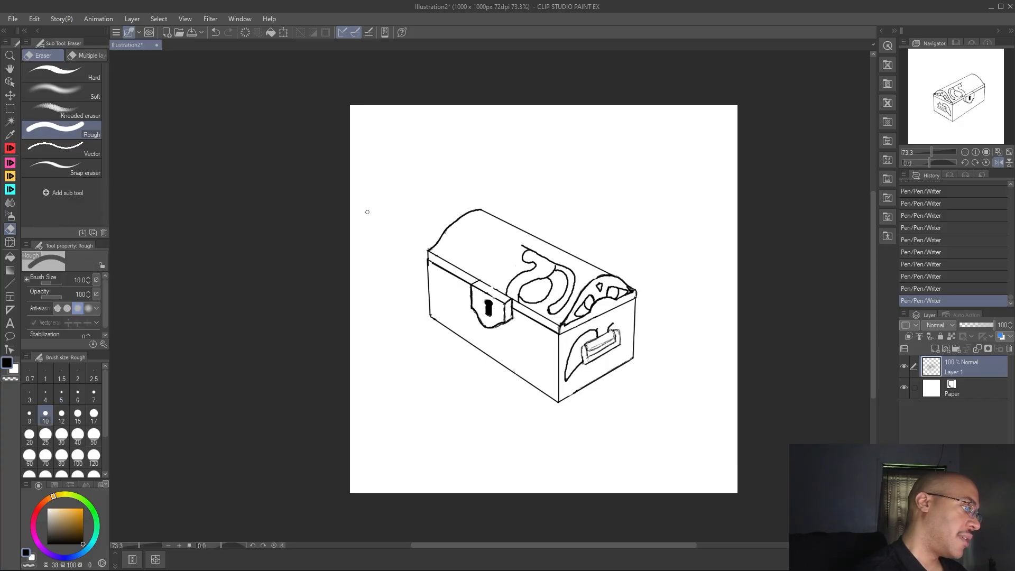
{"action": "left_click", "coordinate": [609, 327]}
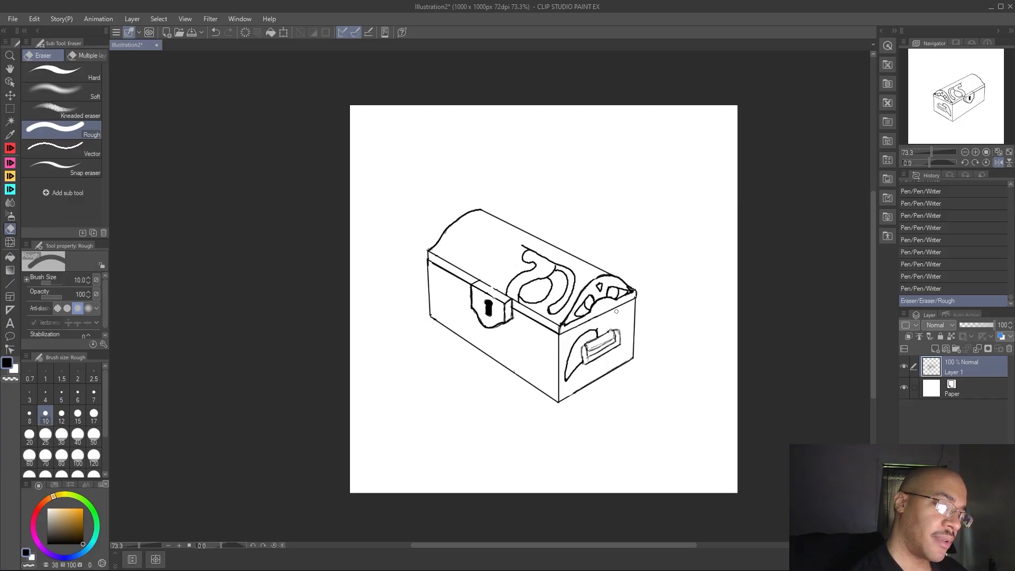
Draw a matching curved ornament around the far side of the handle, reaching the chest's far edge, with the Writer pen
{"action": "key", "text": "p"}
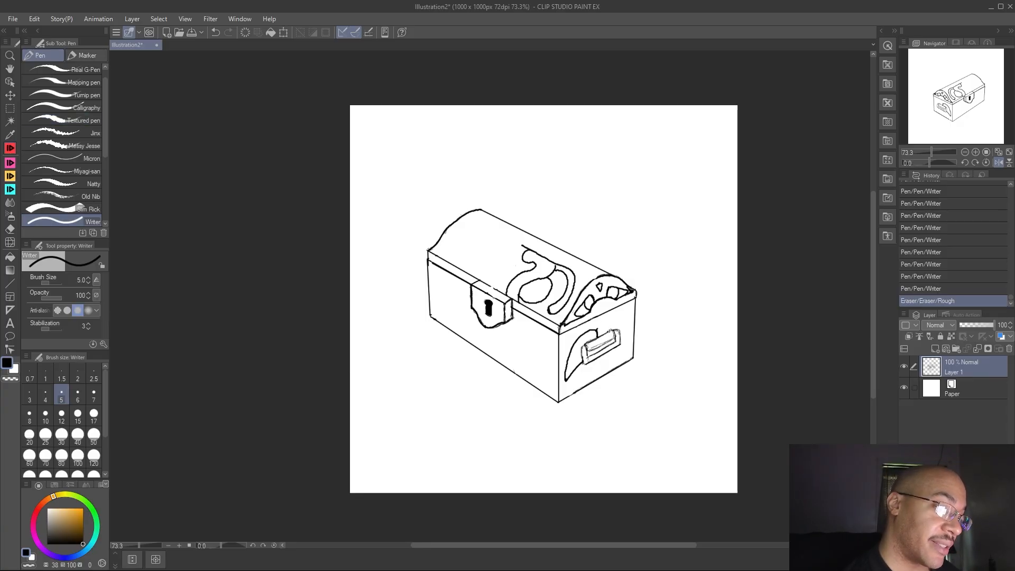
{"action": "left_click_drag", "start_coordinate": [612, 322], "coordinate": [619, 322]}
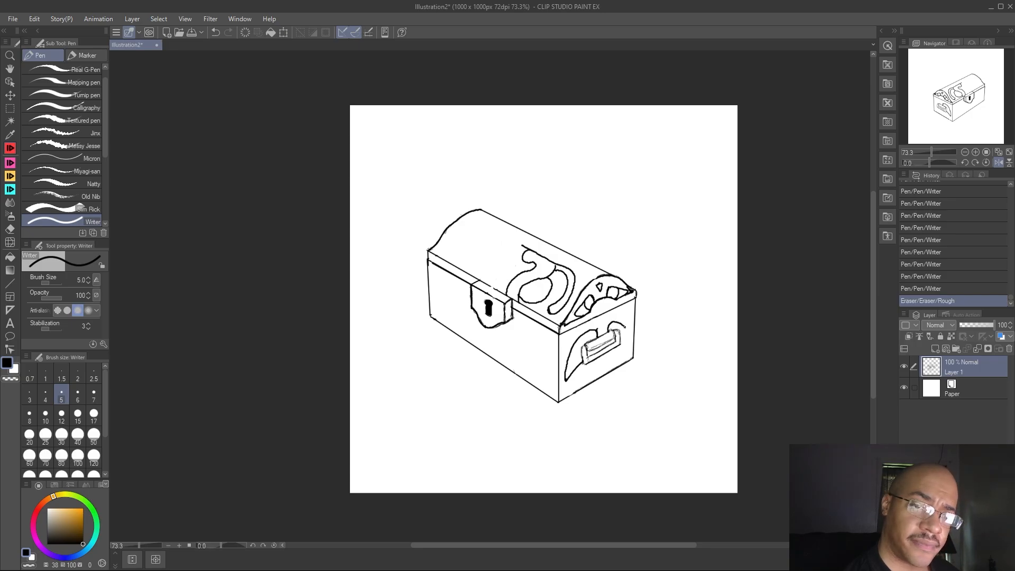
{"action": "left_click_drag", "start_coordinate": [626, 328], "coordinate": [631, 339]}
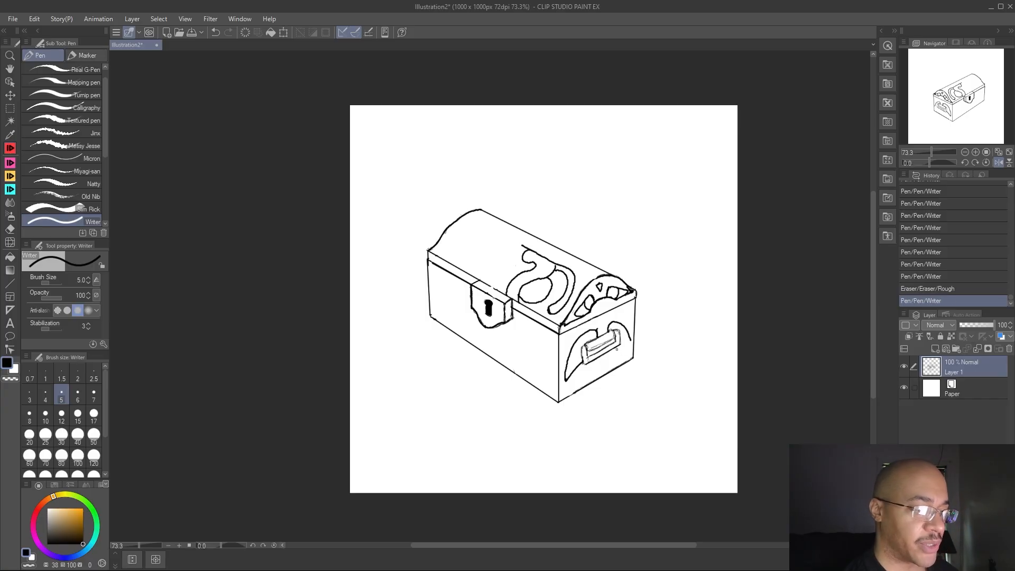
{"action": "left_click_drag", "start_coordinate": [617, 347], "coordinate": [628, 348]}
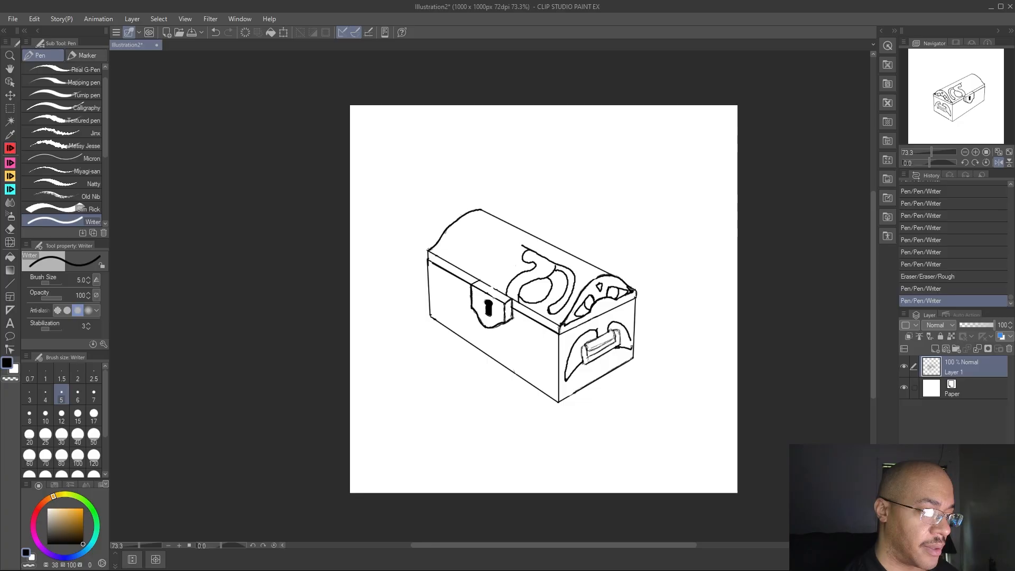
{"action": "left_click_drag", "start_coordinate": [631, 338], "coordinate": [632, 348]}
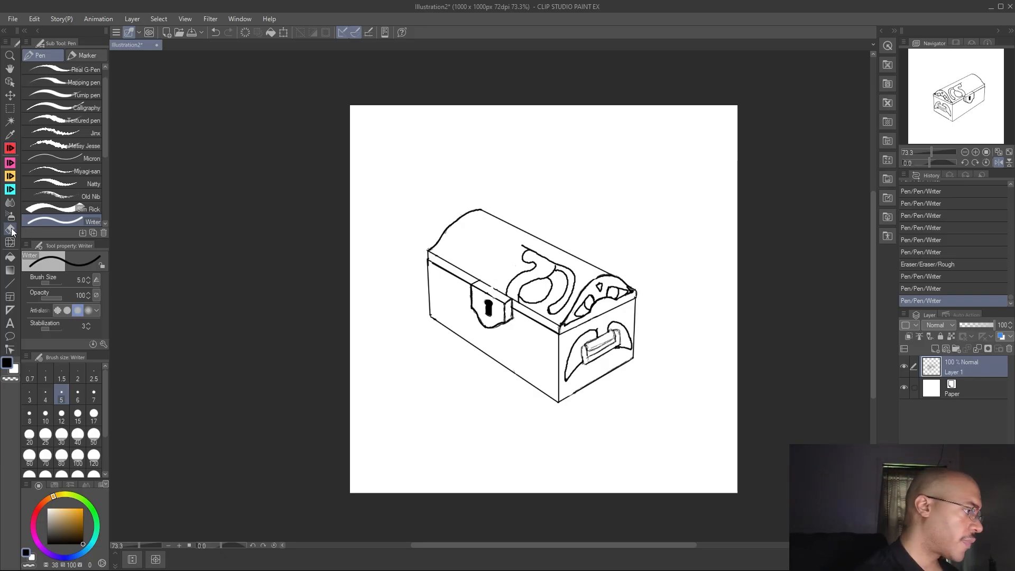
Erase the end panel's far vertical edge, redraw it with the Straight line tool, and close its lower corner with the Writer pen
{"action": "key", "text": "e"}
{"action": "left_click_drag", "start_coordinate": [637, 307], "coordinate": [634, 355]}
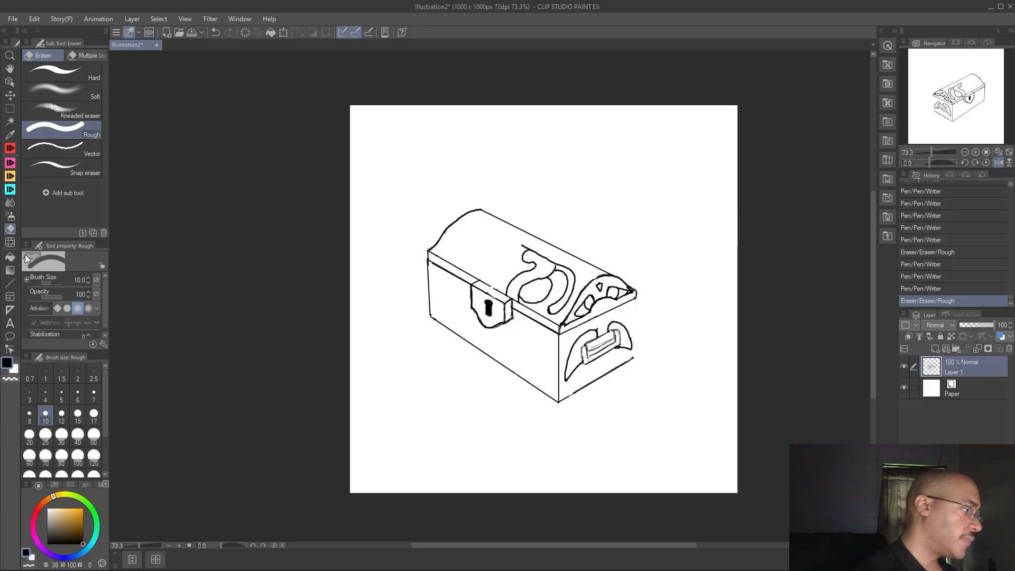
{"action": "key", "text": "u"}
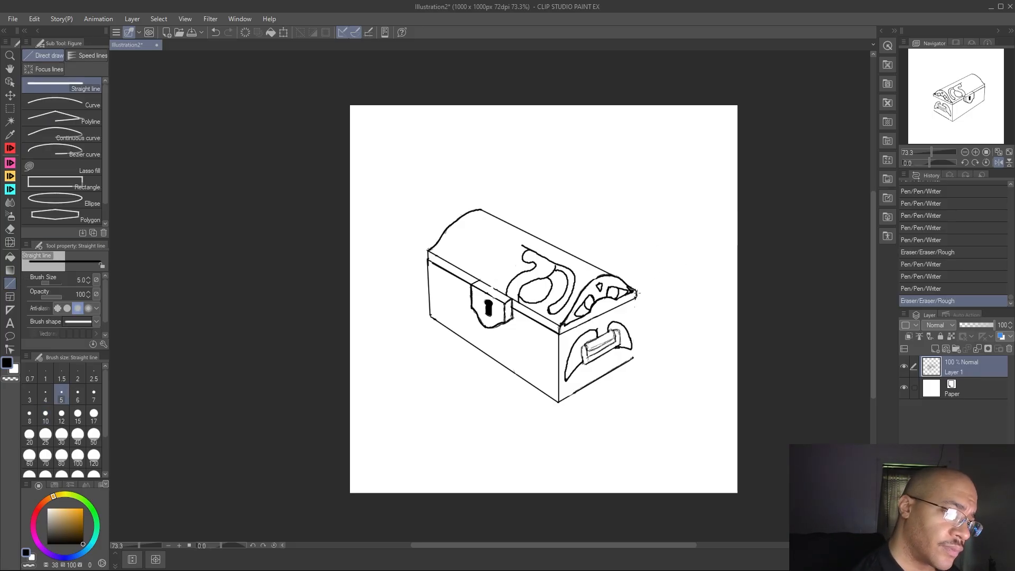
{"action": "left_click_drag", "start_coordinate": [637, 295], "coordinate": [636, 357]}
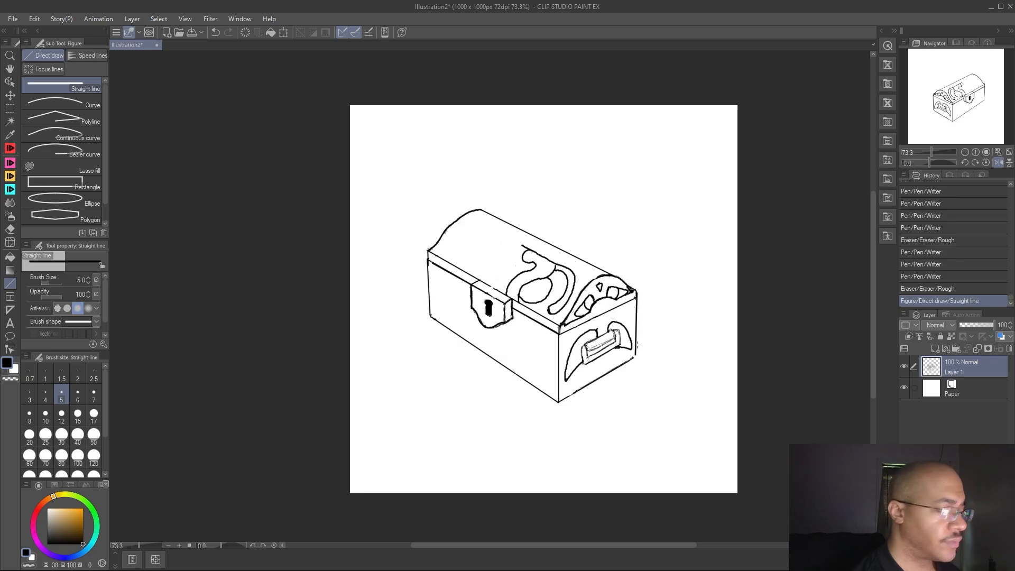
{"action": "key", "text": "p"}
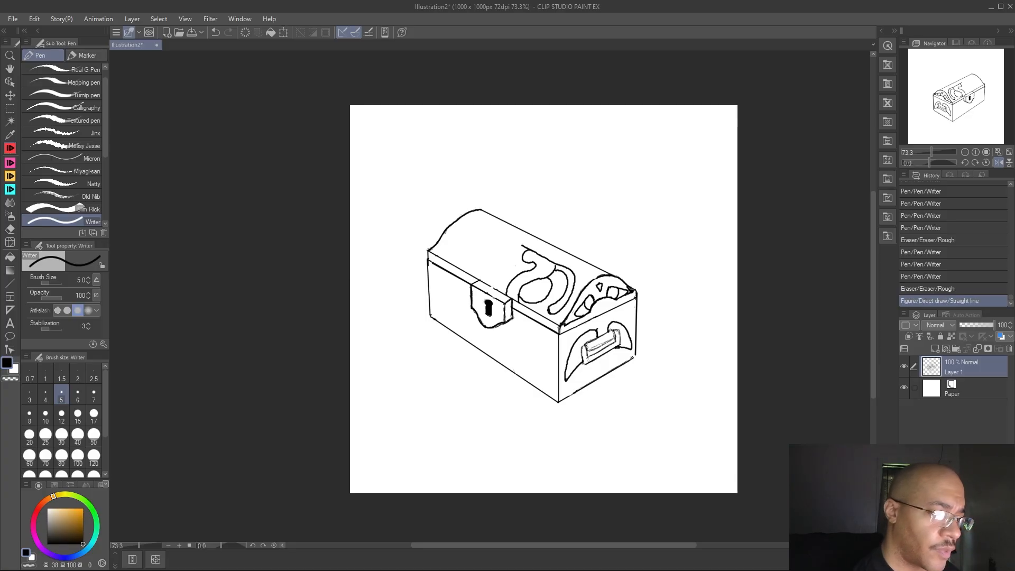
{"action": "left_click", "coordinate": [636, 356]}
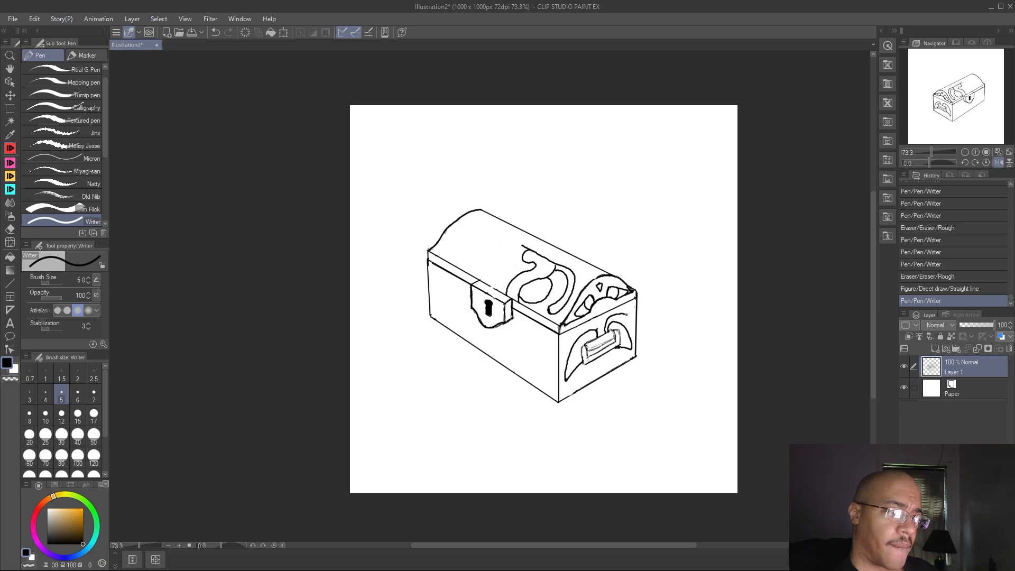
Draw curved ornament lines from above the handle to both vertical edges of the end panel, then clean up around the handle with the Rough eraser
{"action": "left_click_drag", "start_coordinate": [632, 314], "coordinate": [636, 303]}
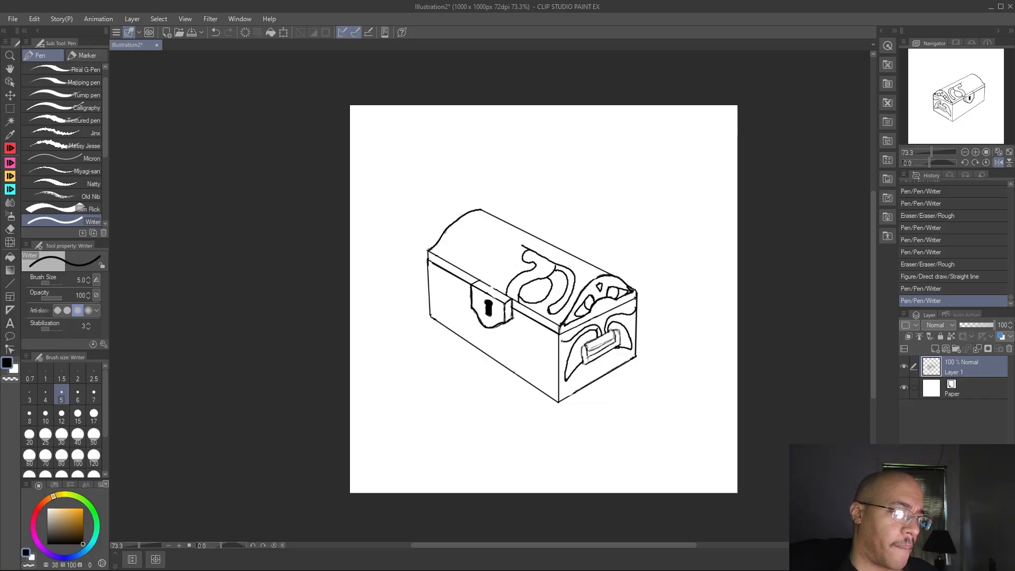
{"action": "left_click_drag", "start_coordinate": [560, 340], "coordinate": [559, 338]}
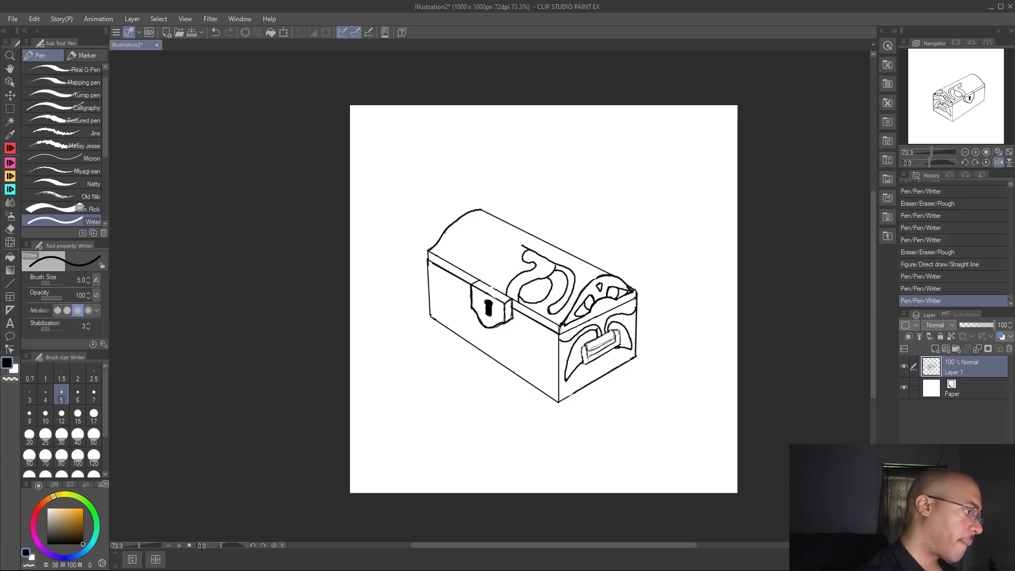
{"action": "key", "text": "e"}
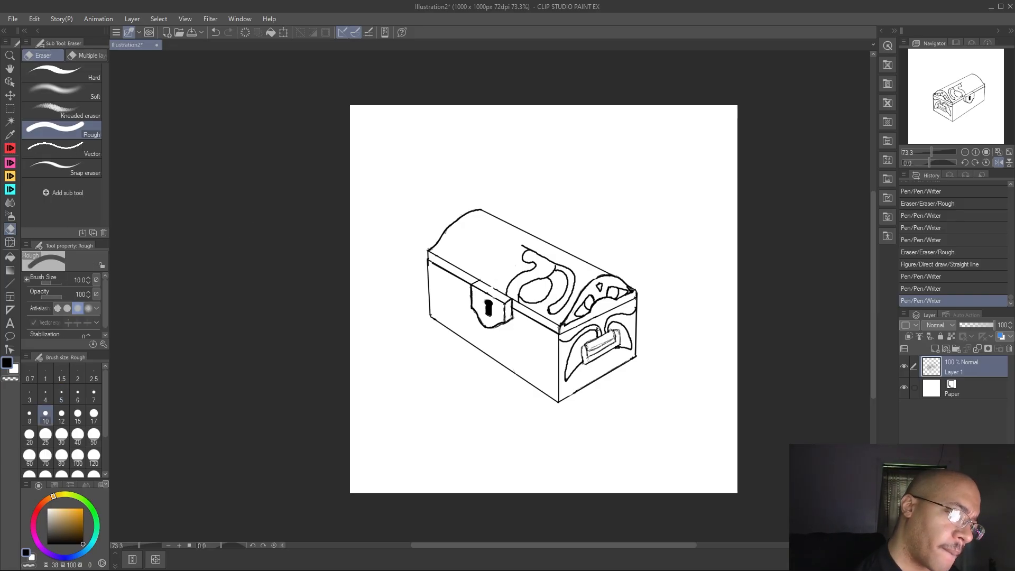
{"action": "left_click_drag", "start_coordinate": [596, 329], "coordinate": [601, 344]}
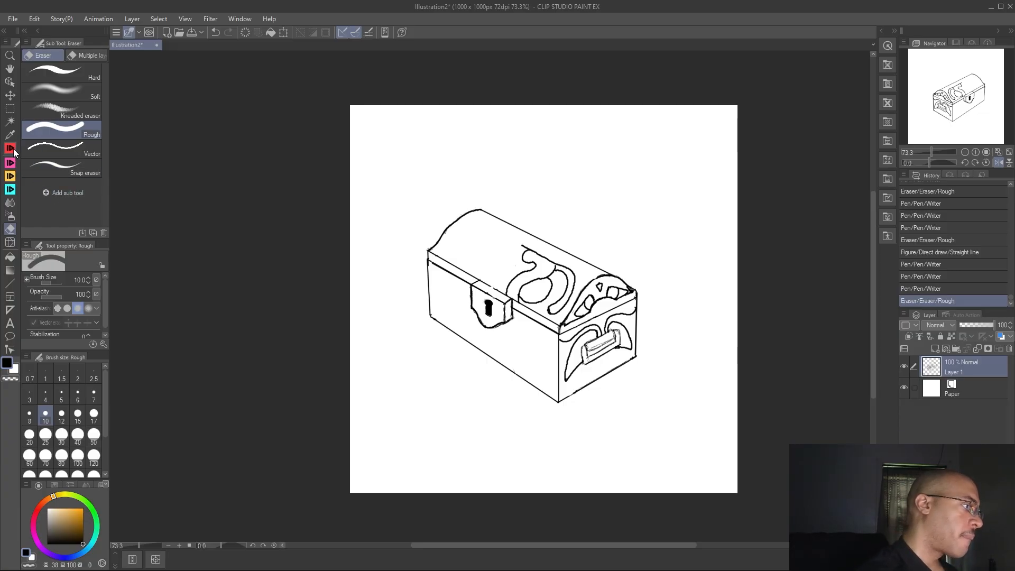
Draw rounded loop shapes below both ends of the handle and small detail marks within the handle using the Writer pen
{"action": "key", "text": "p"}
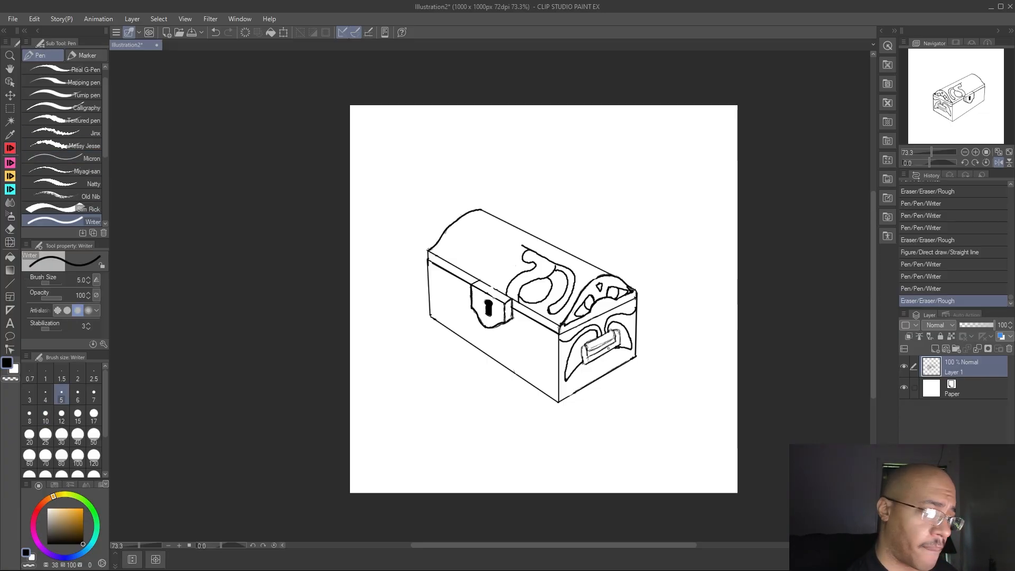
{"action": "mouse_move", "coordinate": [587, 349]}
{"action": "left_mouse_down"}
{"action": "mouse_move", "coordinate": [614, 336]}
{"action": "mouse_move", "coordinate": [603, 359]}
{"action": "left_mouse_up"}
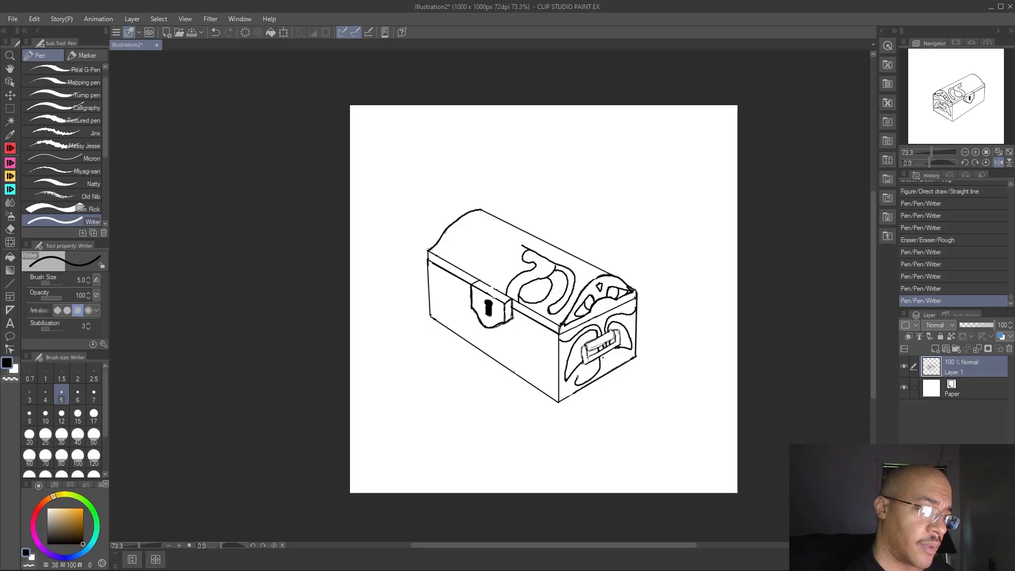
{"action": "left_click_drag", "start_coordinate": [585, 362], "coordinate": [603, 357]}
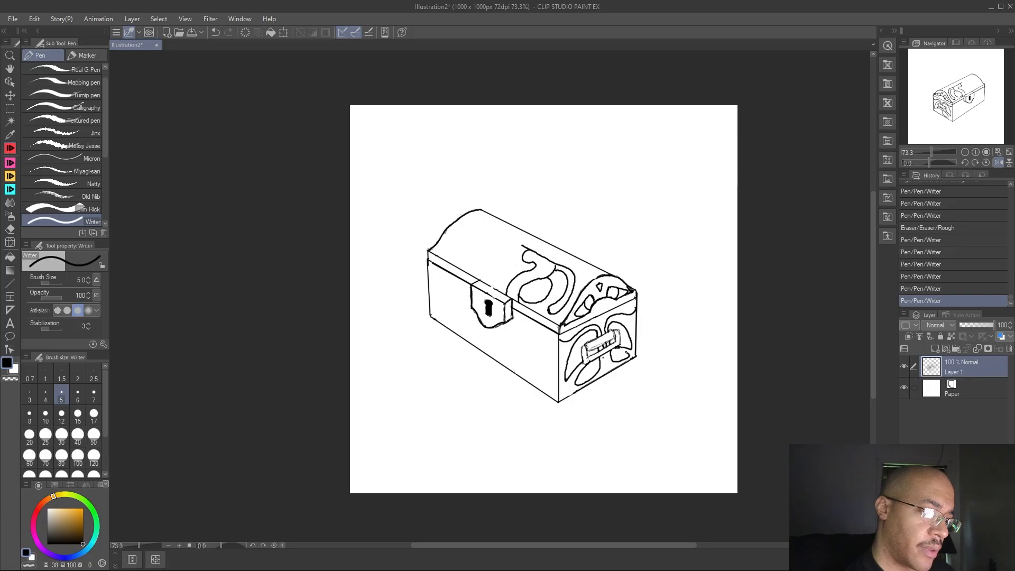
{"action": "left_click_drag", "start_coordinate": [616, 350], "coordinate": [625, 332]}
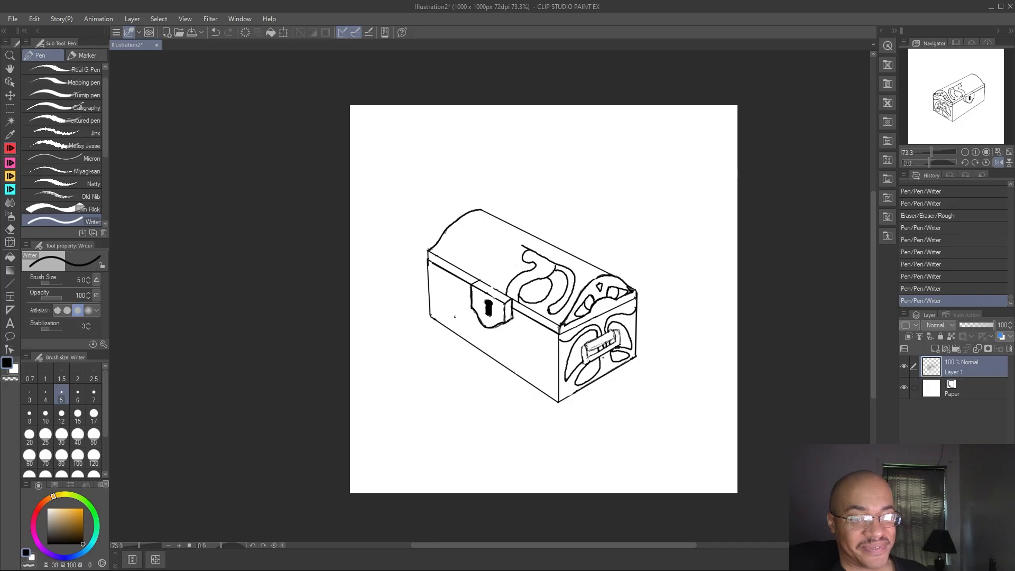
Redraw the brackets at the near and far ends of the handle with bolder Writer pen outlines
{"action": "scroll", "coordinate": [455, 316], "scroll_direction": "down", "scroll_amount": 2}
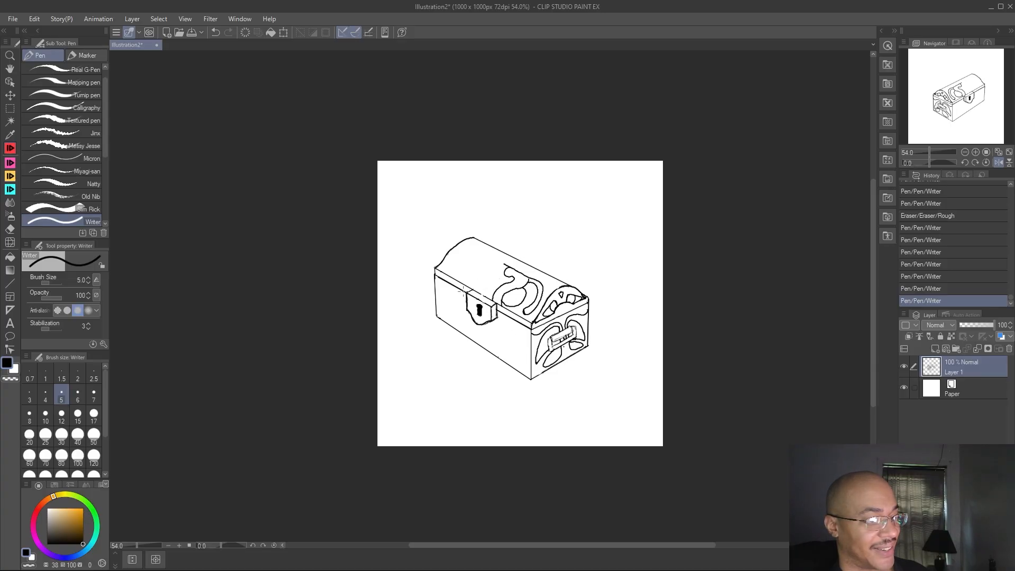
{"action": "scroll", "coordinate": [520, 349], "scroll_direction": "down", "scroll_amount": 3}
{"action": "scroll", "coordinate": [484, 347], "scroll_direction": "up", "scroll_amount": 4}
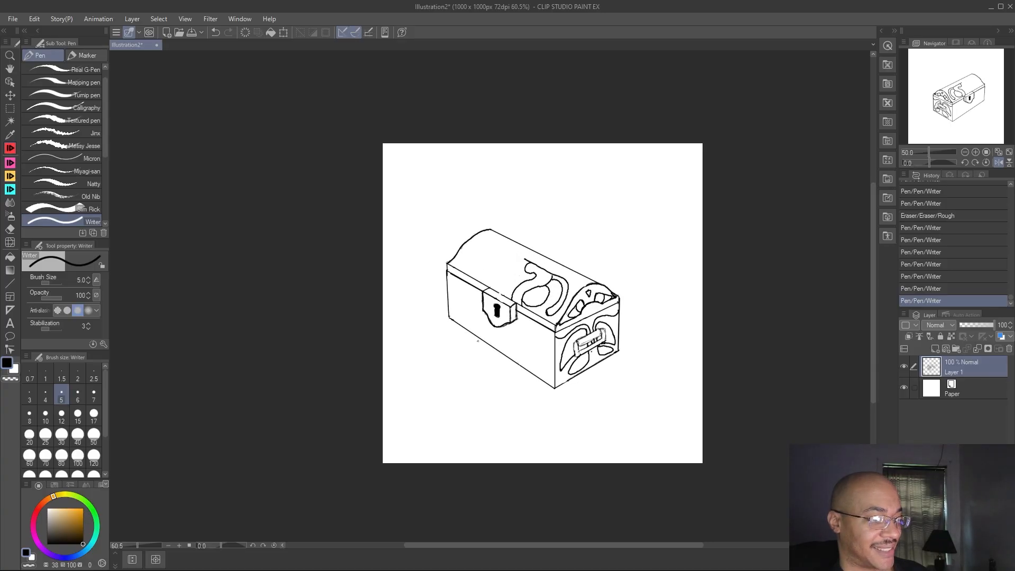
{"action": "scroll", "coordinate": [638, 361], "scroll_direction": "up", "scroll_amount": 5}
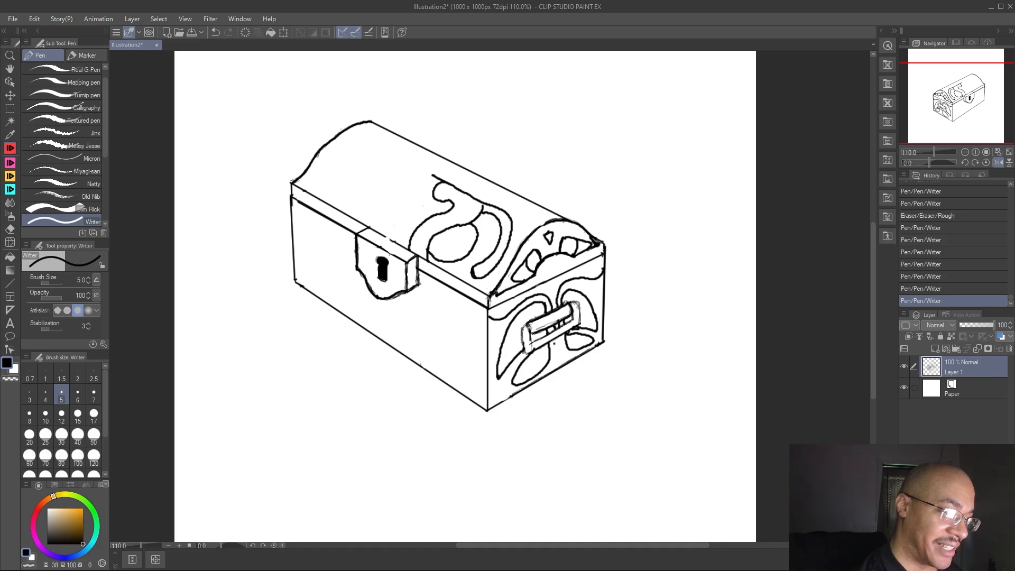
{"action": "mouse_move", "coordinate": [531, 333]}
{"action": "left_mouse_down"}
{"action": "mouse_move", "coordinate": [523, 328]}
{"action": "mouse_move", "coordinate": [521, 351]}
{"action": "mouse_move", "coordinate": [530, 353]}
{"action": "left_mouse_up"}
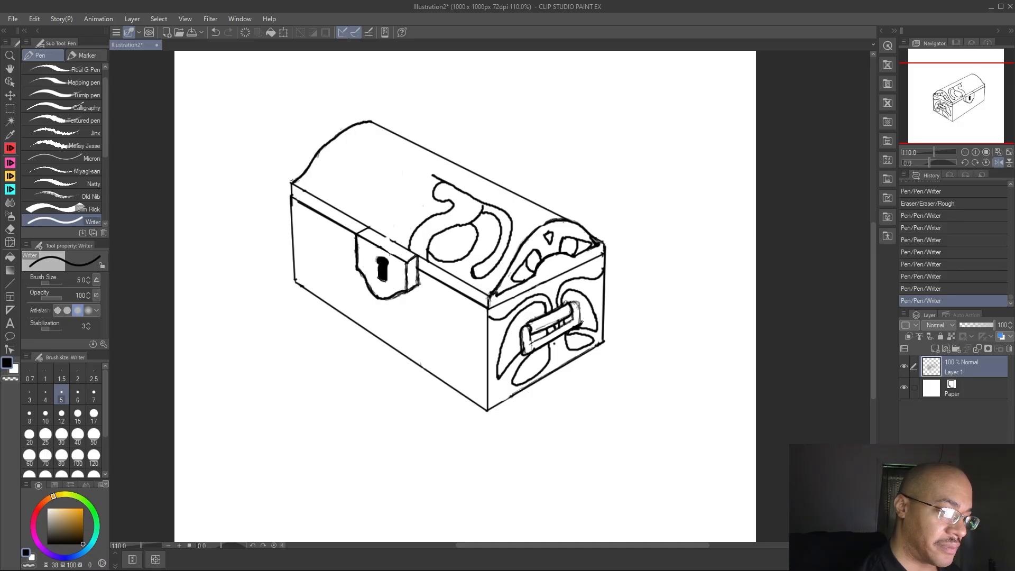
{"action": "left_click_drag", "start_coordinate": [570, 303], "coordinate": [575, 317]}
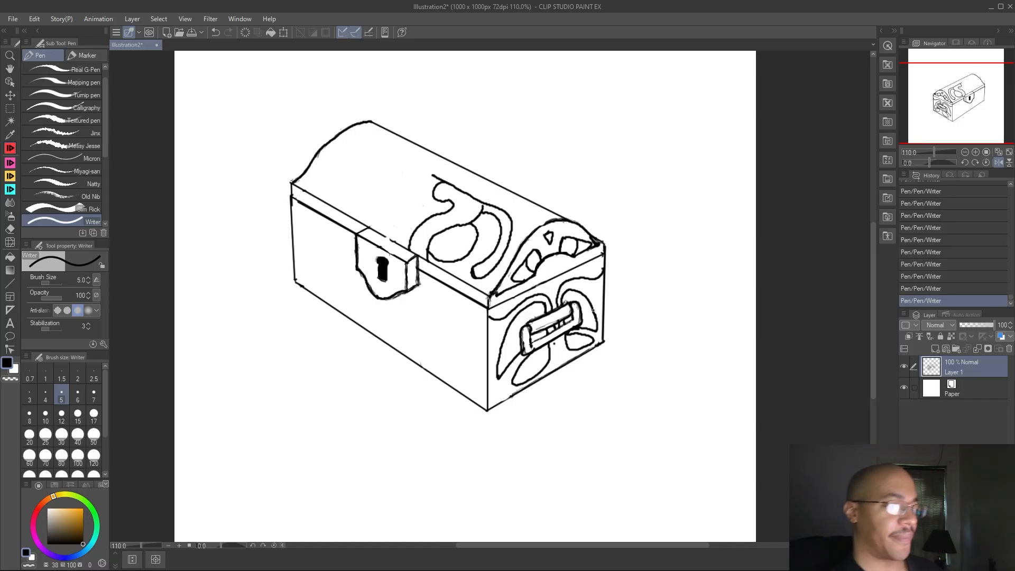
Check the chest's proportions by mirroring the canvas view back and forth
{"action": "scroll", "coordinate": [593, 311], "scroll_direction": "down", "scroll_amount": 3}
{"action": "scroll", "coordinate": [591, 448], "scroll_direction": "down", "scroll_amount": 1}
{"action": "scroll", "coordinate": [592, 455], "scroll_direction": "up", "scroll_amount": 3}
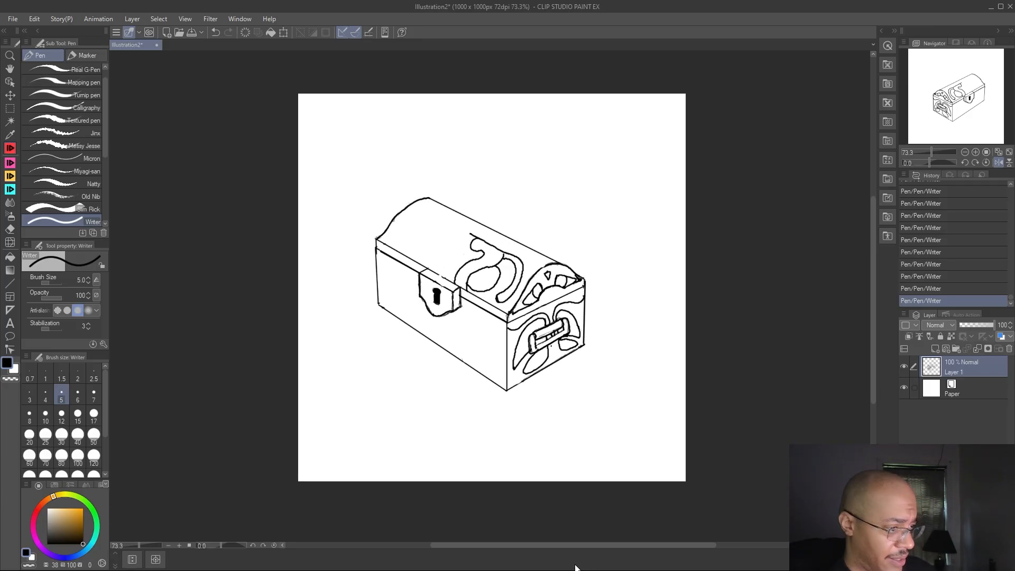
{"action": "key", "text": "h"}
{"action": "key", "text": "h"}
{"action": "key", "text": "h"}
{"action": "key", "text": "h"}
{"action": "key", "text": "h"}
{"action": "key", "text": "h"}
{"action": "key", "text": "h"}
{"action": "key", "text": "h"}
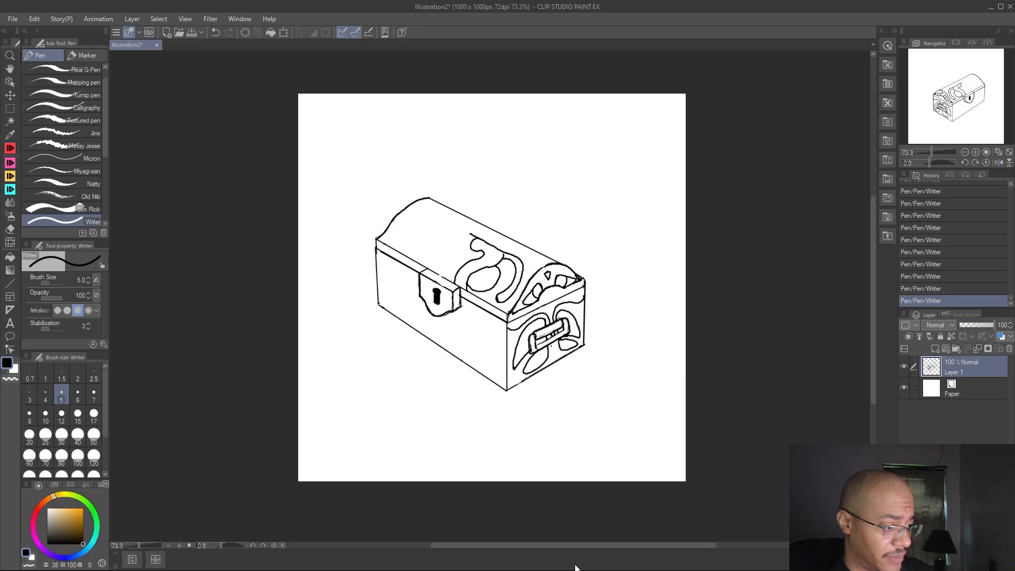
{"action": "key", "text": "h"}
{"action": "key", "text": "h"}
{"action": "key", "text": "h"}
{"action": "key", "text": "h"}
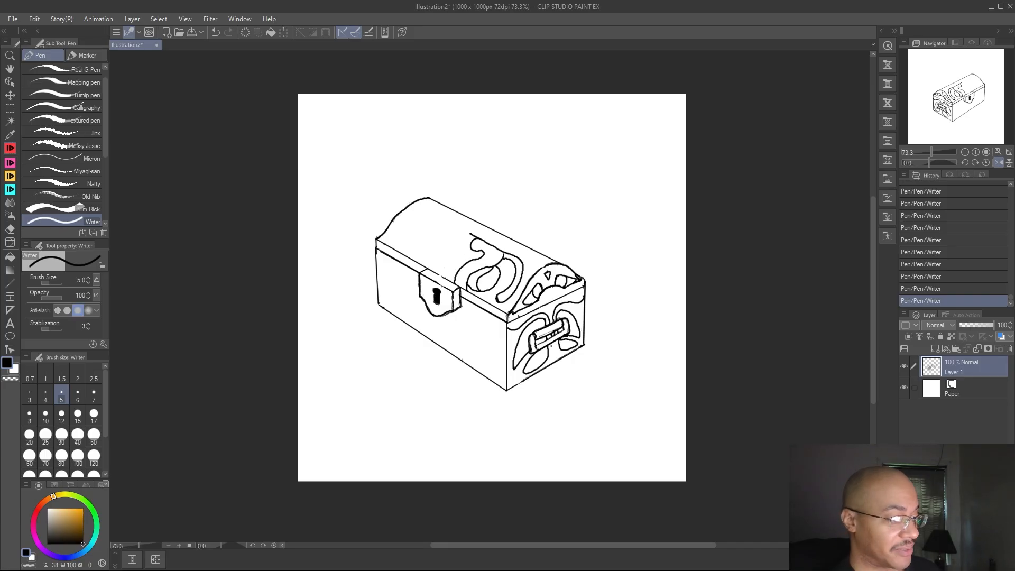
Touch up the top of the keyhole on the latch with the Writer pen
{"action": "scroll", "coordinate": [435, 297], "scroll_direction": "down", "scroll_amount": 5}
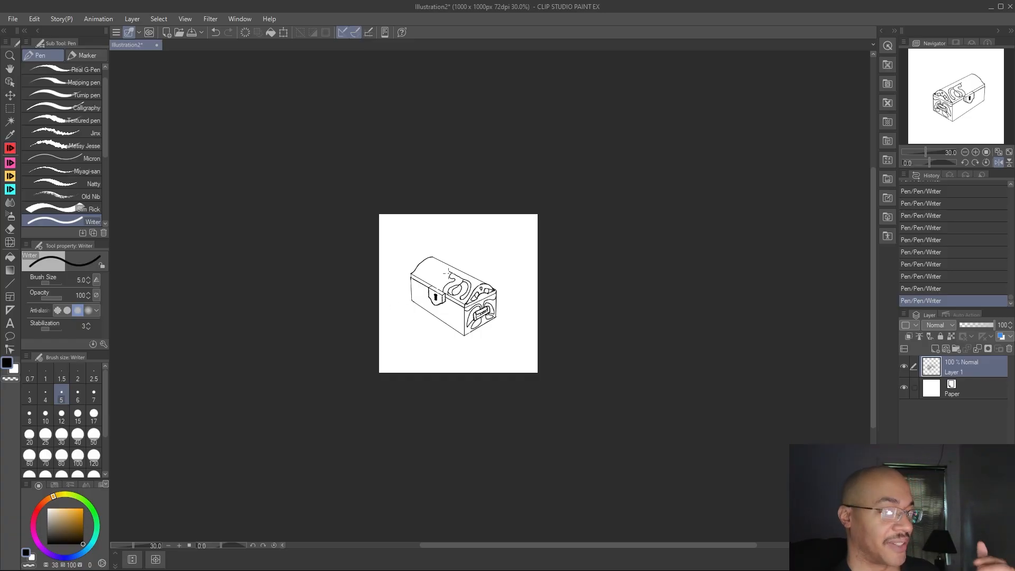
{"action": "scroll", "coordinate": [448, 273], "scroll_direction": "up", "scroll_amount": 1}
{"action": "scroll", "coordinate": [448, 272], "scroll_direction": "up", "scroll_amount": 8}
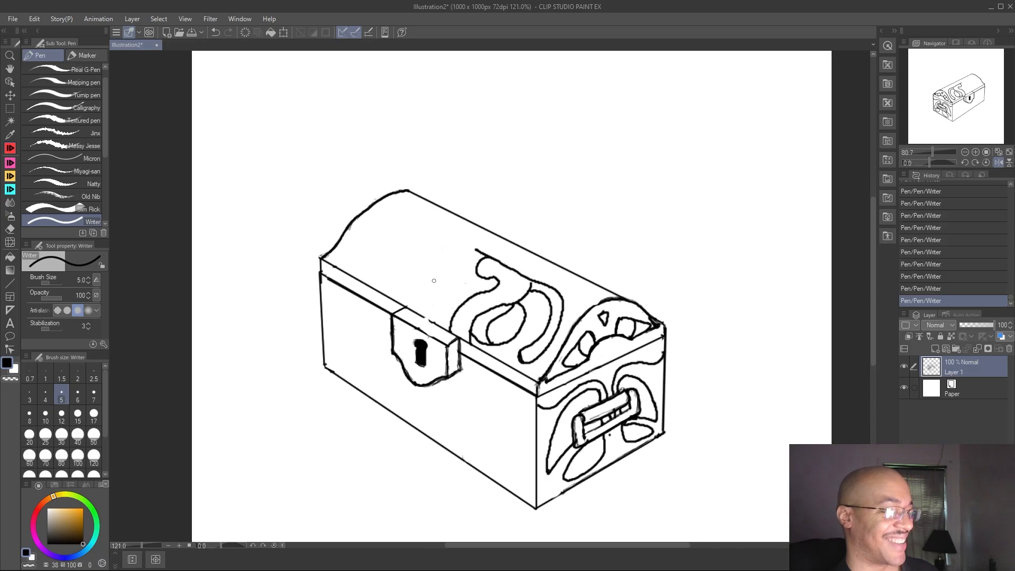
{"action": "scroll", "coordinate": [430, 297], "scroll_direction": "down", "scroll_amount": 3}
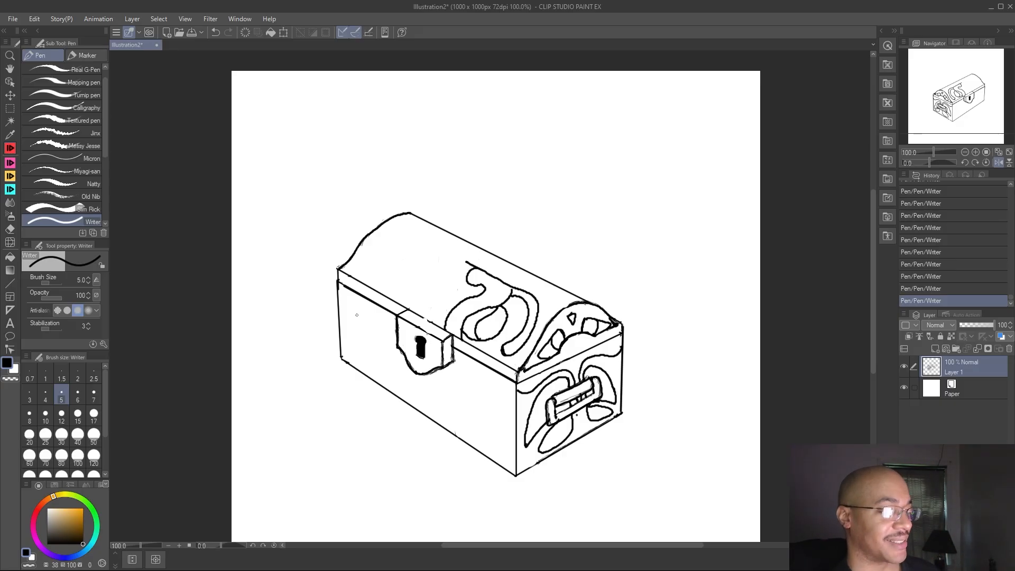
{"action": "scroll", "coordinate": [414, 217], "scroll_direction": "down", "scroll_amount": 1}
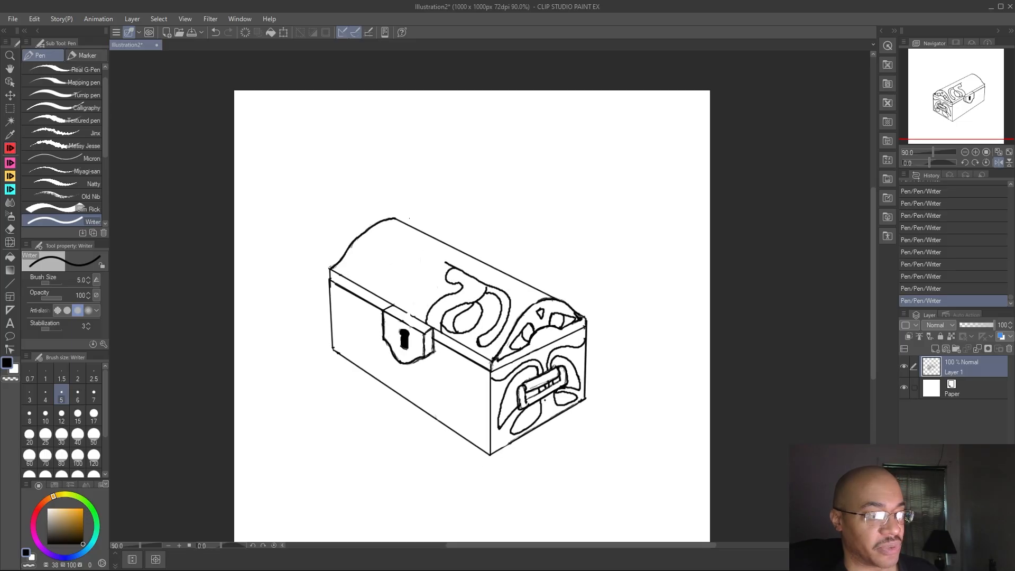
{"action": "scroll", "coordinate": [574, 279], "scroll_direction": "down", "scroll_amount": 3}
{"action": "scroll", "coordinate": [481, 284], "scroll_direction": "up", "scroll_amount": 3}
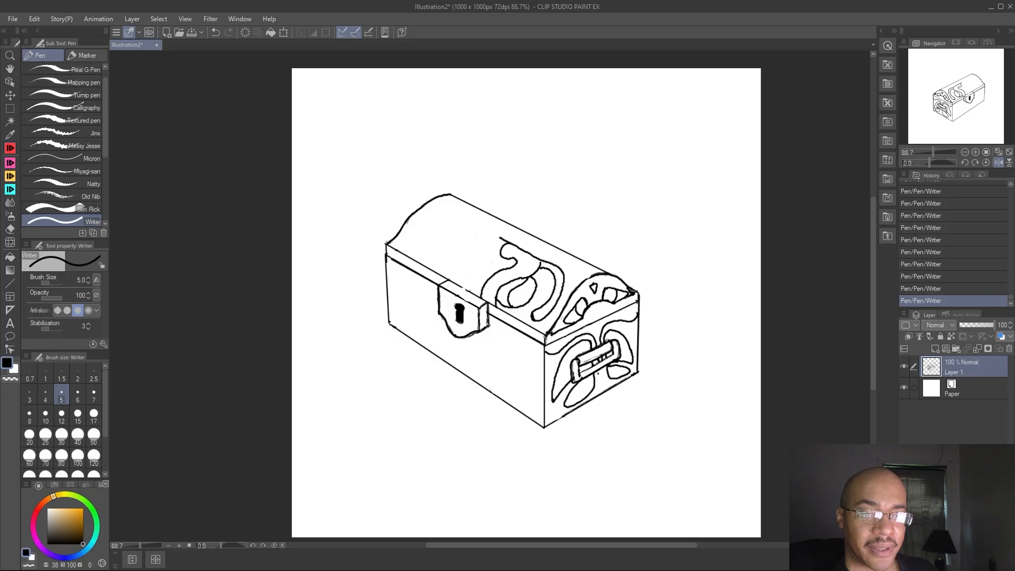
{"action": "scroll", "coordinate": [448, 420], "scroll_direction": "down", "scroll_amount": 1}
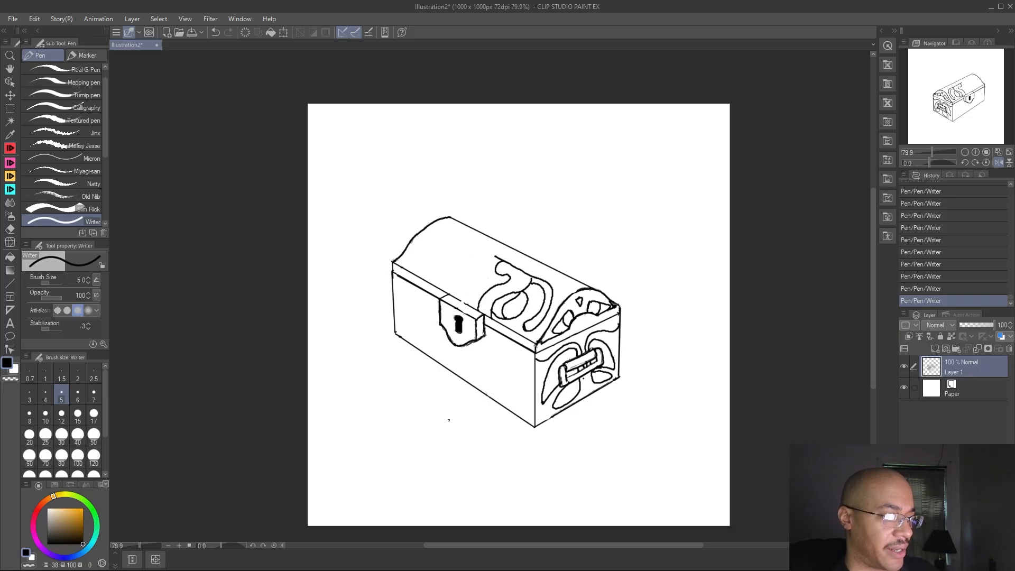
{"action": "scroll", "coordinate": [451, 421], "scroll_direction": "up", "scroll_amount": 6}
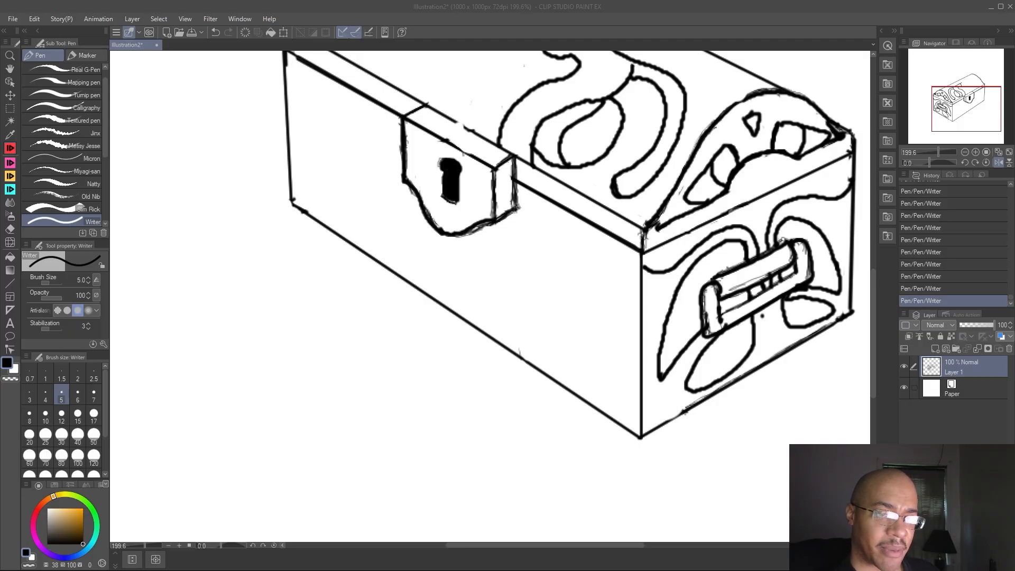
{"action": "left_click", "coordinate": [445, 155]}
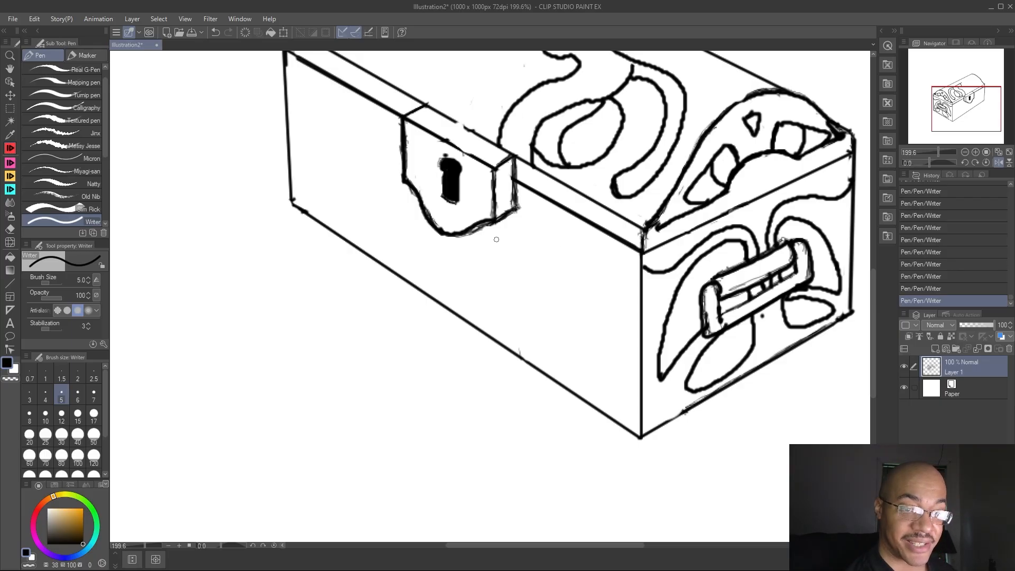
Draw two curved scroll lines from the latch's lower corner down across the front panel with the Writer pen
{"action": "scroll", "coordinate": [540, 234], "scroll_direction": "down", "scroll_amount": 6}
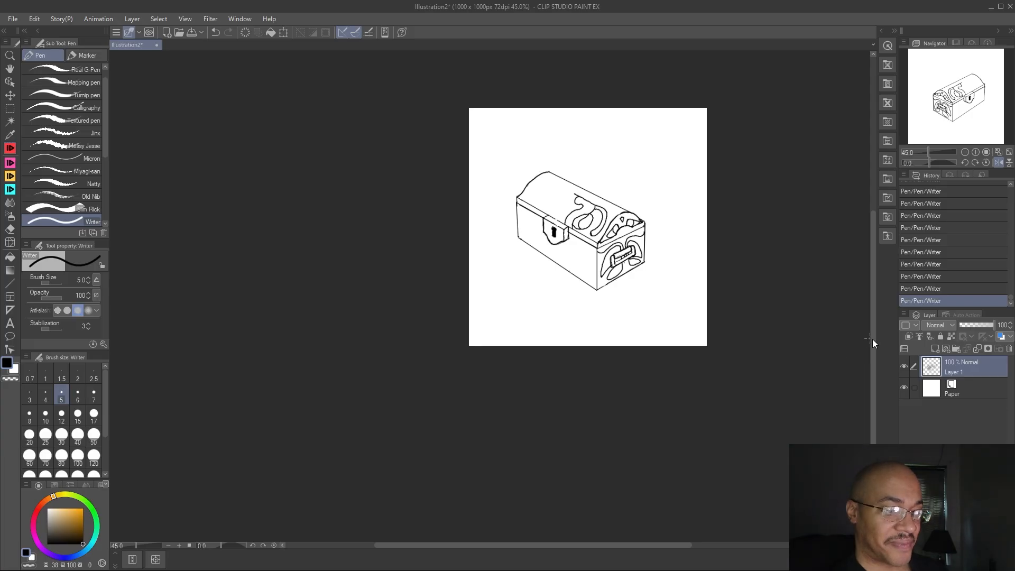
{"action": "left_click_drag", "start_coordinate": [872, 340], "coordinate": [857, 278]}
{"action": "left_click_drag", "start_coordinate": [446, 548], "coordinate": [498, 538]}
{"action": "scroll", "coordinate": [456, 433], "scroll_direction": "up", "scroll_amount": 1}
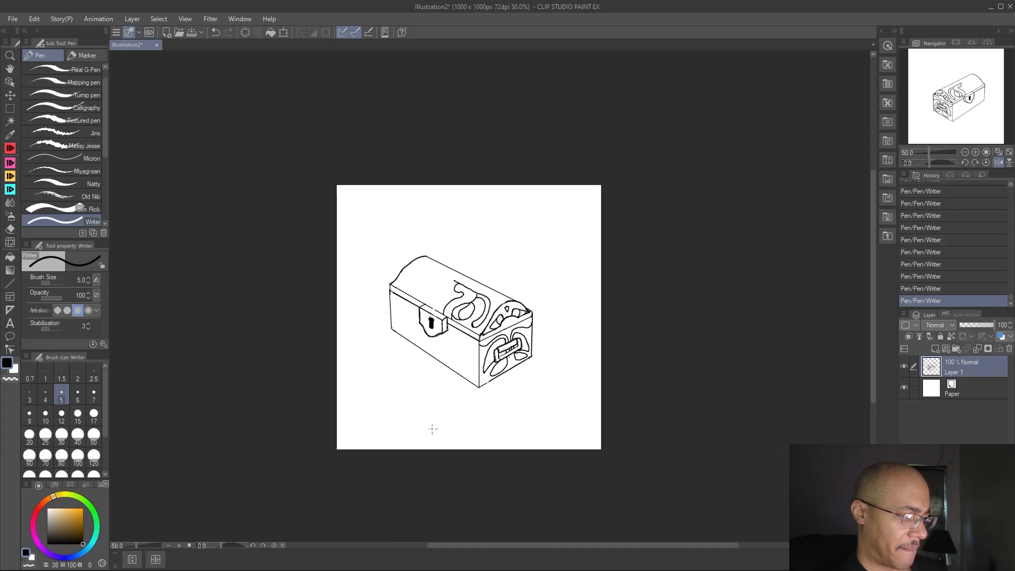
{"action": "scroll", "coordinate": [360, 354], "scroll_direction": "up", "scroll_amount": 3}
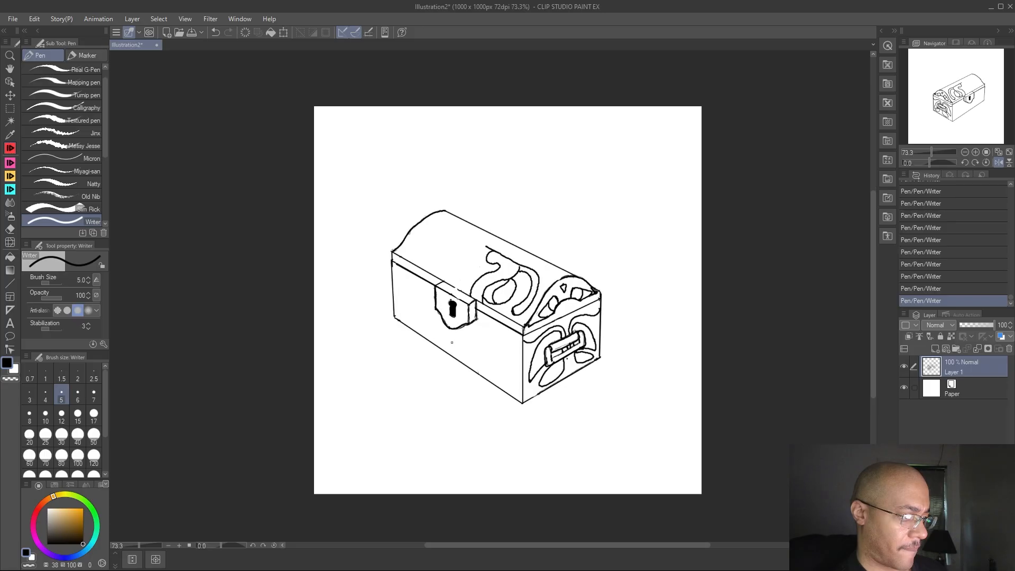
{"action": "scroll", "coordinate": [452, 342], "scroll_direction": "up", "scroll_amount": 1}
{"action": "scroll", "coordinate": [452, 343], "scroll_direction": "up", "scroll_amount": 2}
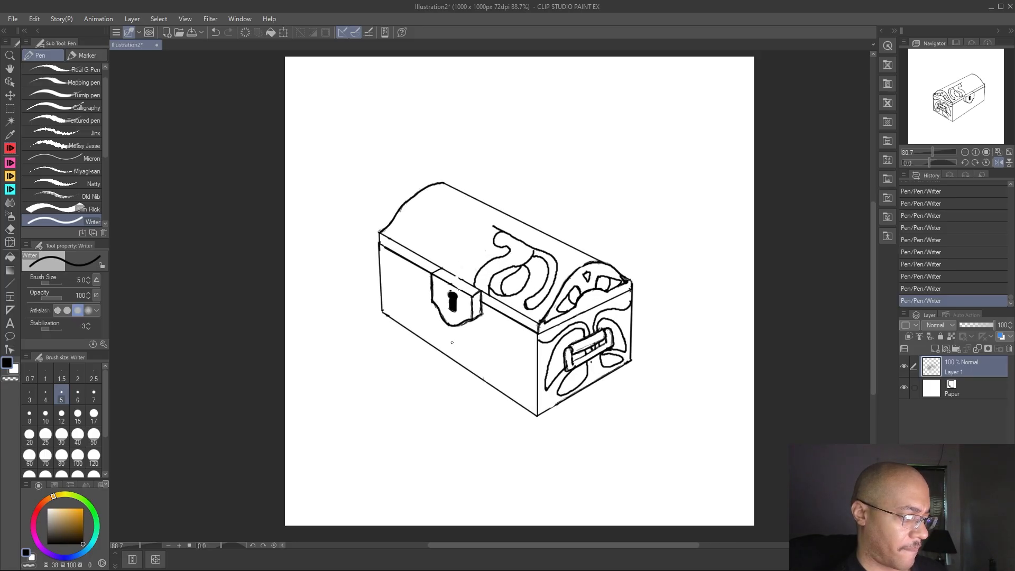
{"action": "scroll", "coordinate": [452, 343], "scroll_direction": "down", "scroll_amount": 2}
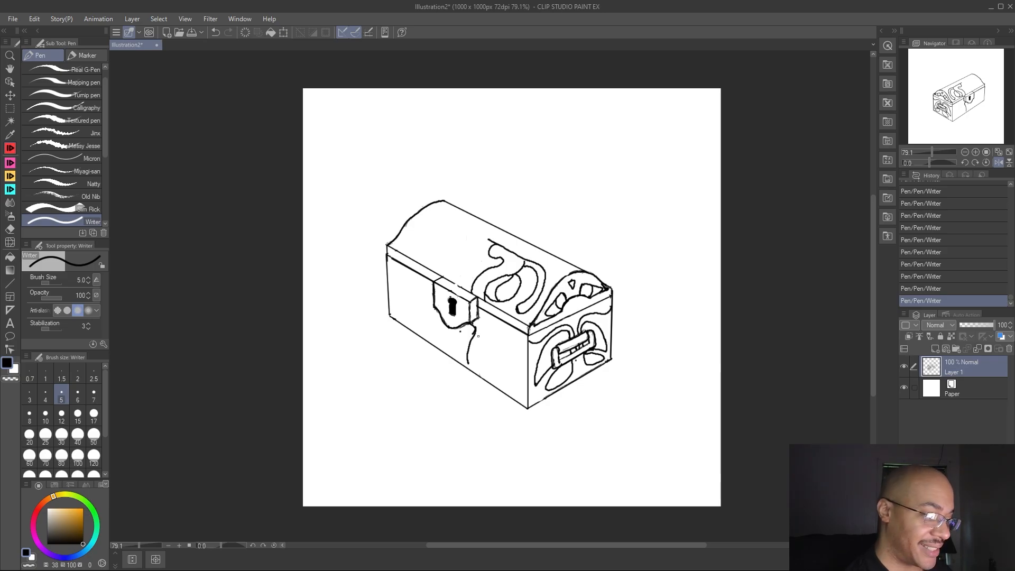
{"action": "left_click_drag", "start_coordinate": [475, 335], "coordinate": [507, 367]}
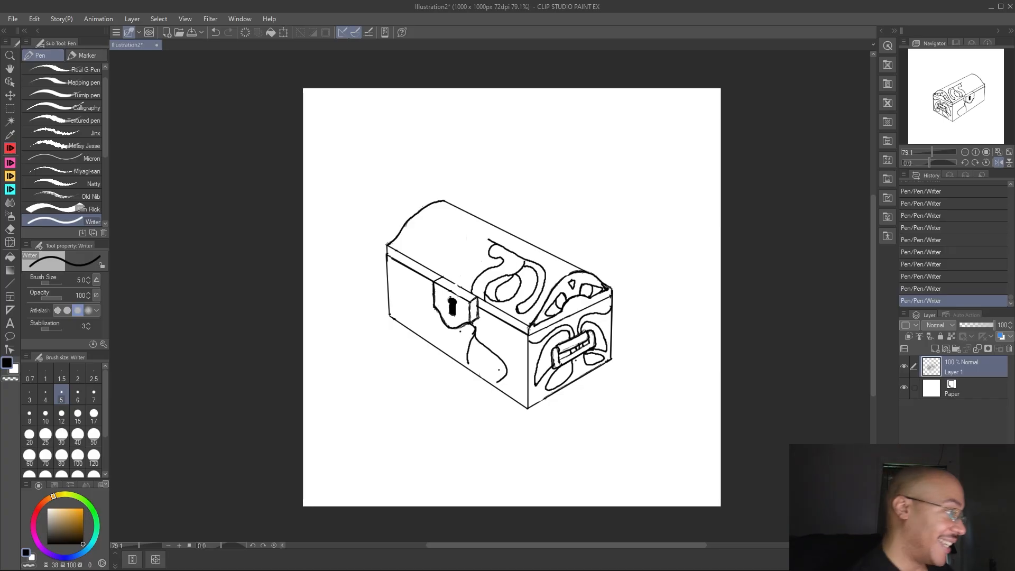
Erase the excess where the curves meet the latch and draw a wavy line from there to the chest's near corner
{"action": "key", "text": "e"}
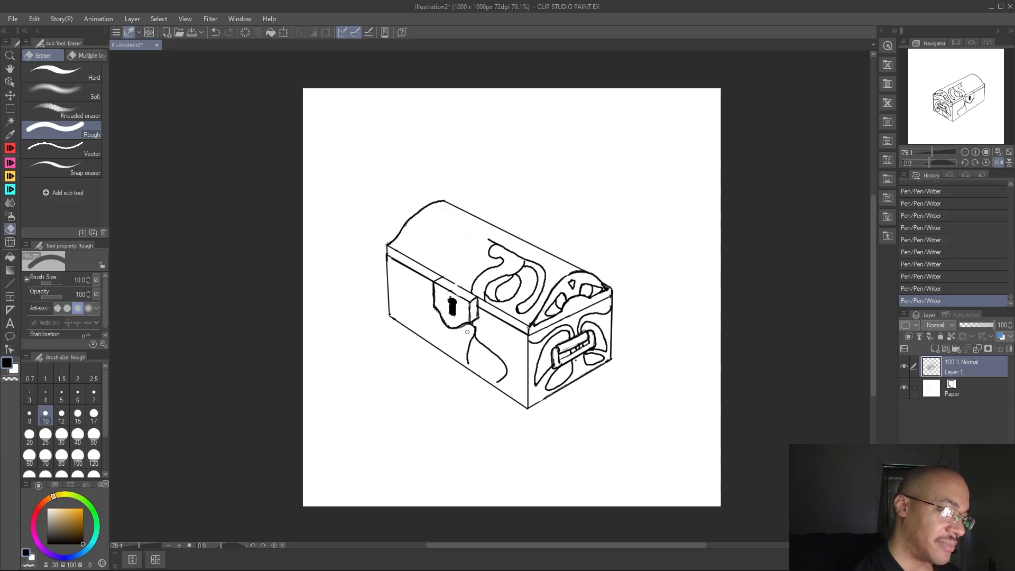
{"action": "mouse_move", "coordinate": [472, 333]}
{"action": "left_mouse_down"}
{"action": "mouse_move", "coordinate": [485, 320]}
{"action": "mouse_move", "coordinate": [477, 324]}
{"action": "left_mouse_up"}
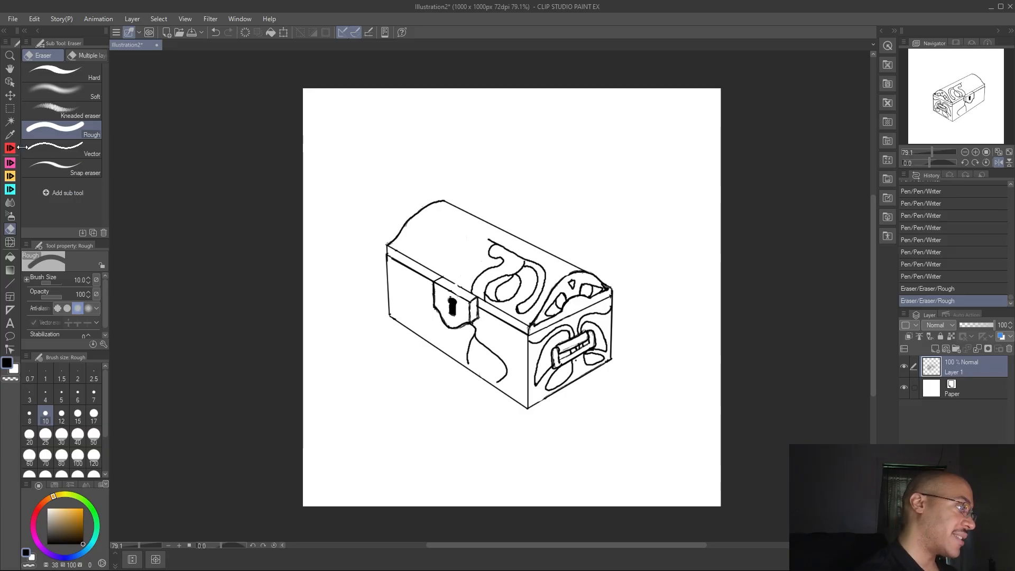
{"action": "key", "text": "p"}
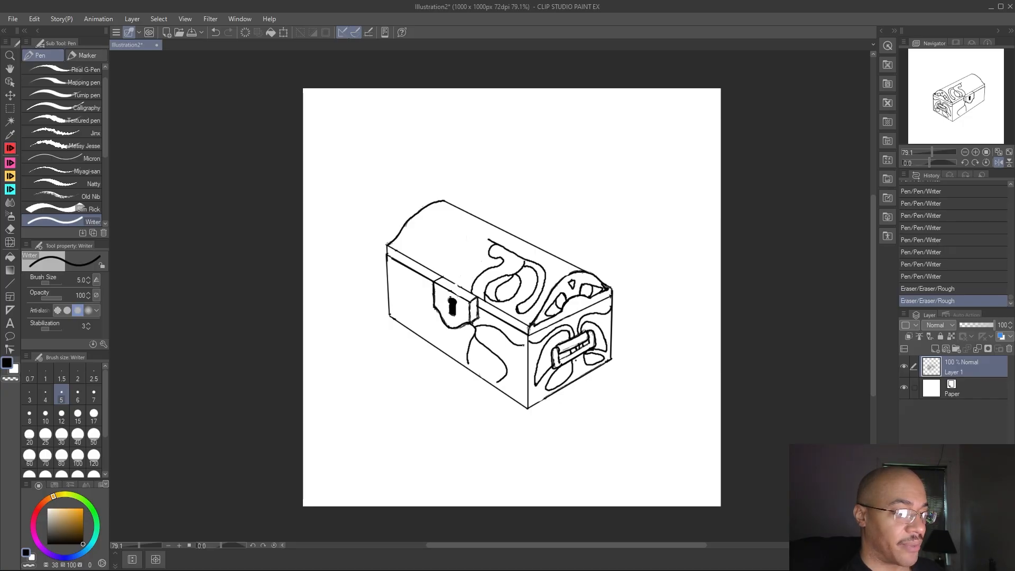
{"action": "left_click_drag", "start_coordinate": [527, 342], "coordinate": [529, 329]}
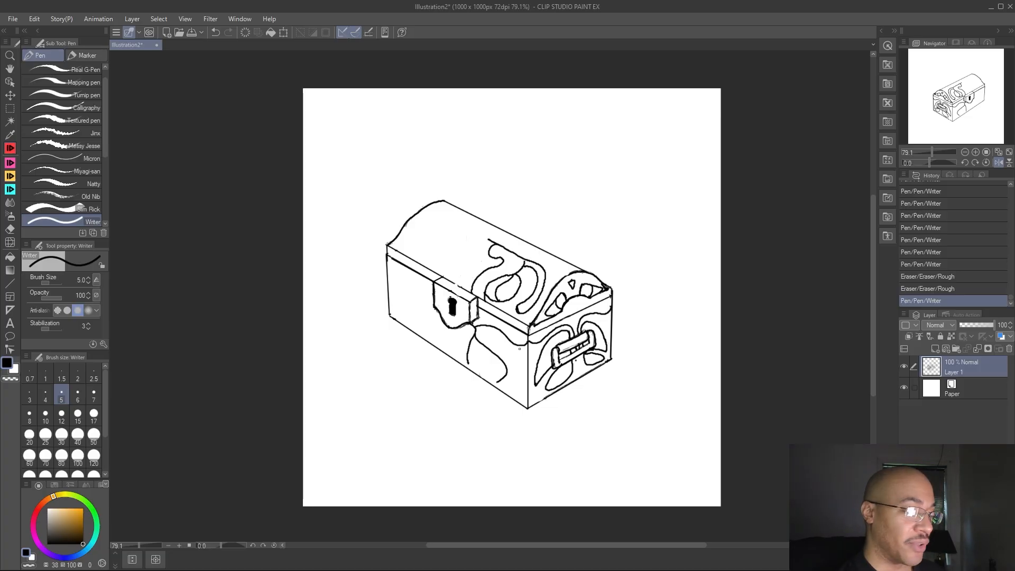
Draw a hooked leaf curve near the lower near corner of the front panel and clean its tip with the Rough eraser
{"action": "left_click", "coordinate": [519, 385]}
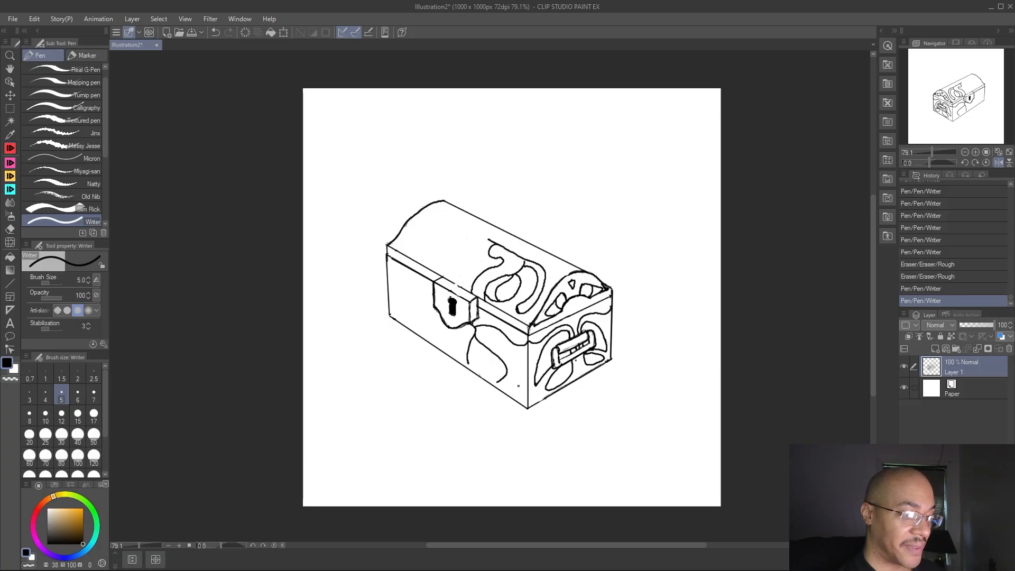
{"action": "left_click_drag", "start_coordinate": [520, 386], "coordinate": [523, 379]}
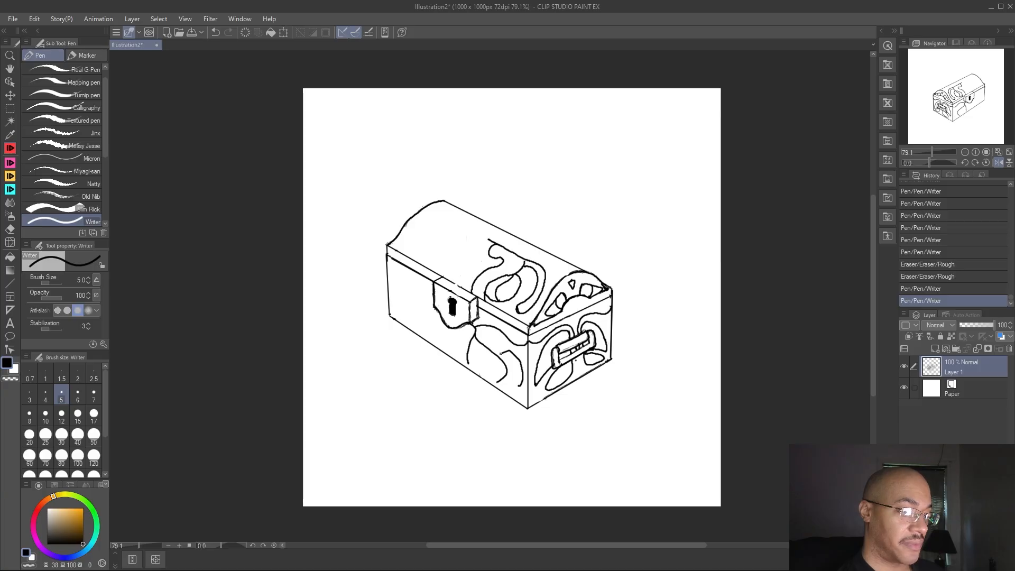
{"action": "left_click_drag", "start_coordinate": [499, 357], "coordinate": [499, 356]}
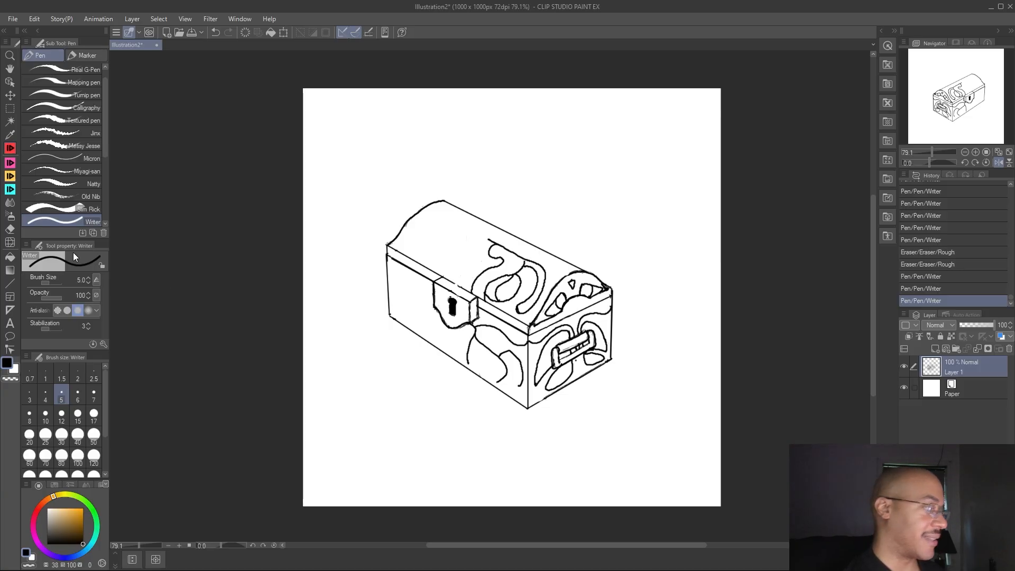
{"action": "key", "text": "e"}
{"action": "left_click_drag", "start_coordinate": [509, 351], "coordinate": [503, 351]}
{"action": "key", "text": "p"}
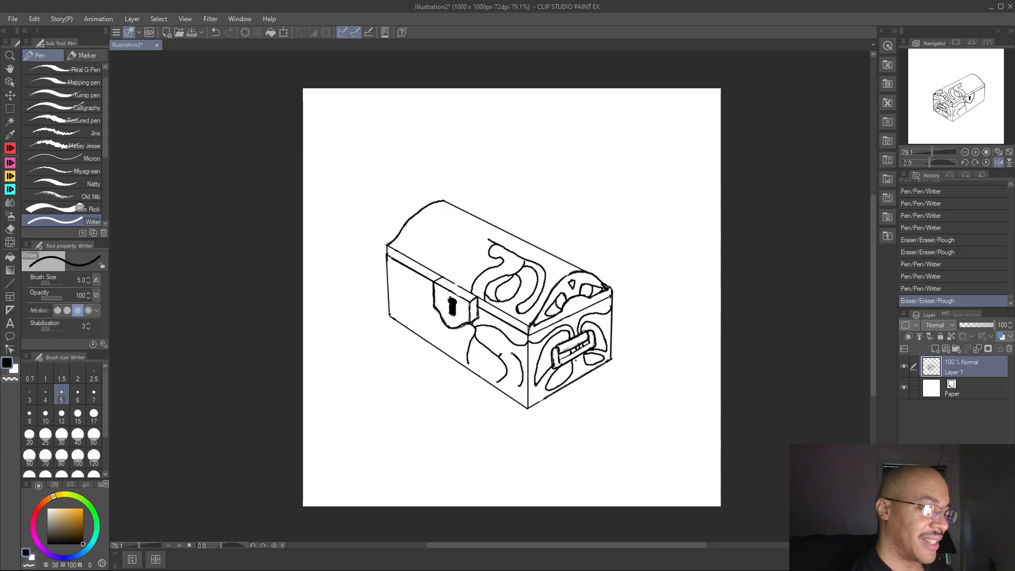
{"action": "left_click_drag", "start_coordinate": [501, 356], "coordinate": [501, 354]}
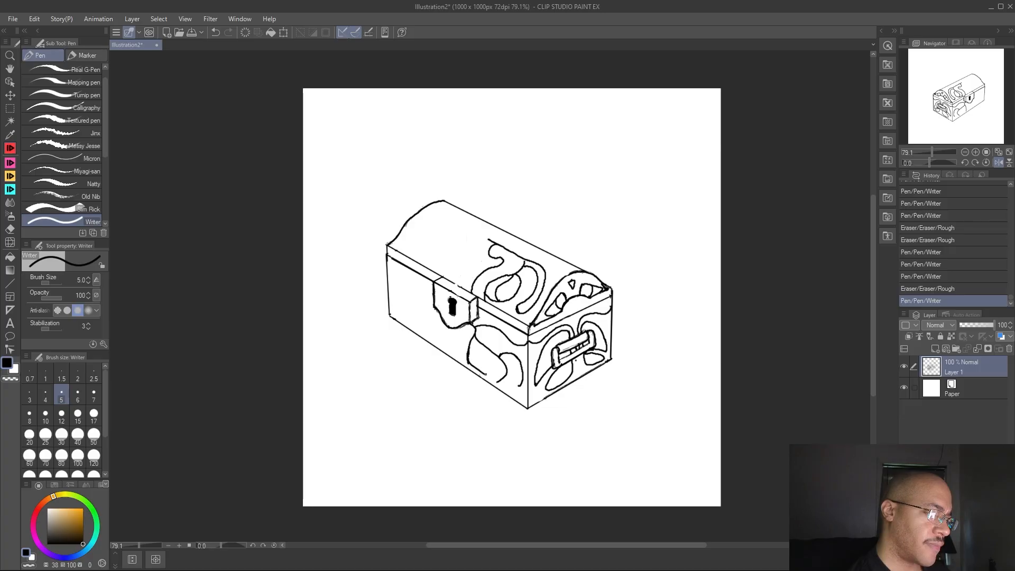
Erase and redraw the outer line of the scroll below the latch as a rounded curve, and add its inner contour
{"action": "mouse_move", "coordinate": [493, 376]}
{"action": "left_mouse_down"}
{"action": "mouse_move", "coordinate": [502, 378]}
{"action": "mouse_move", "coordinate": [467, 358]}
{"action": "left_mouse_up"}
{"action": "left_click", "coordinate": [11, 229]}
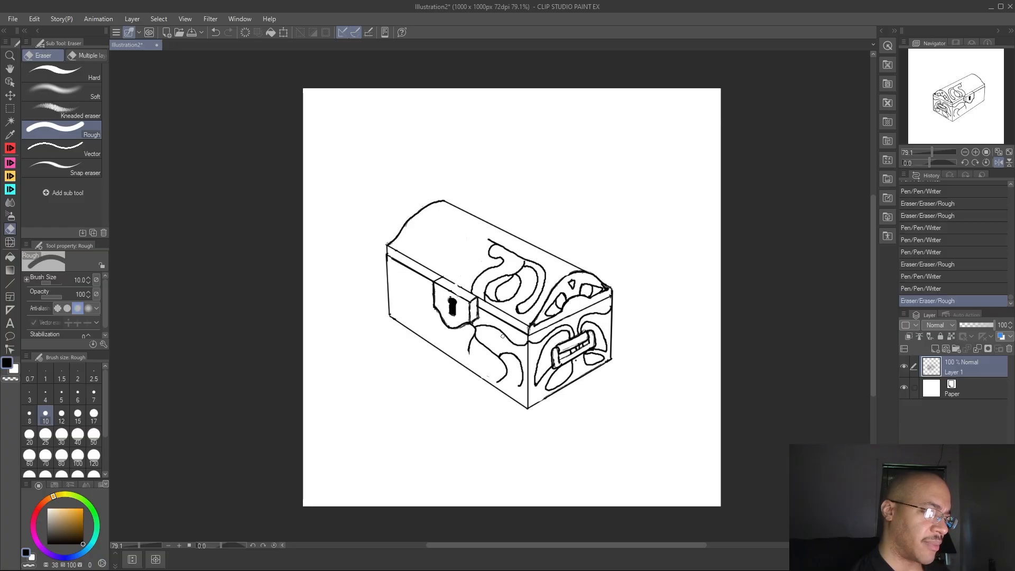
{"action": "left_click", "coordinate": [10, 148]}
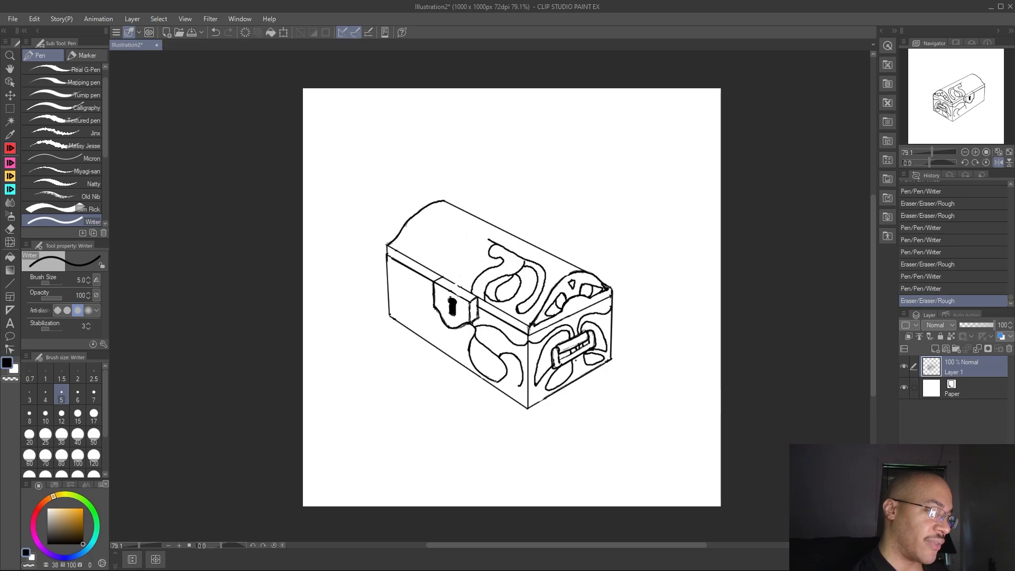
{"action": "left_click_drag", "start_coordinate": [498, 382], "coordinate": [500, 381]}
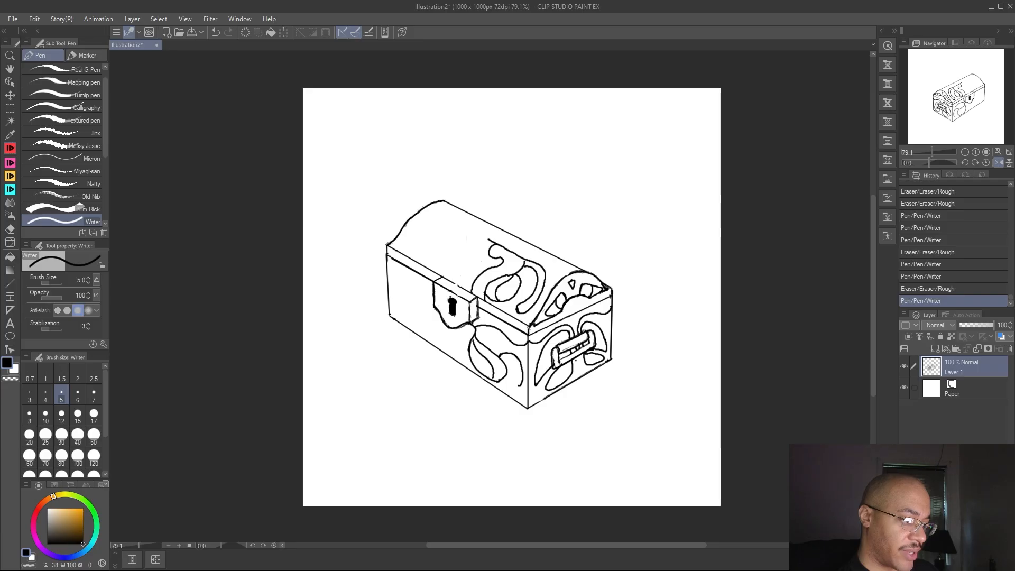
{"action": "left_click_drag", "start_coordinate": [491, 368], "coordinate": [503, 379]}
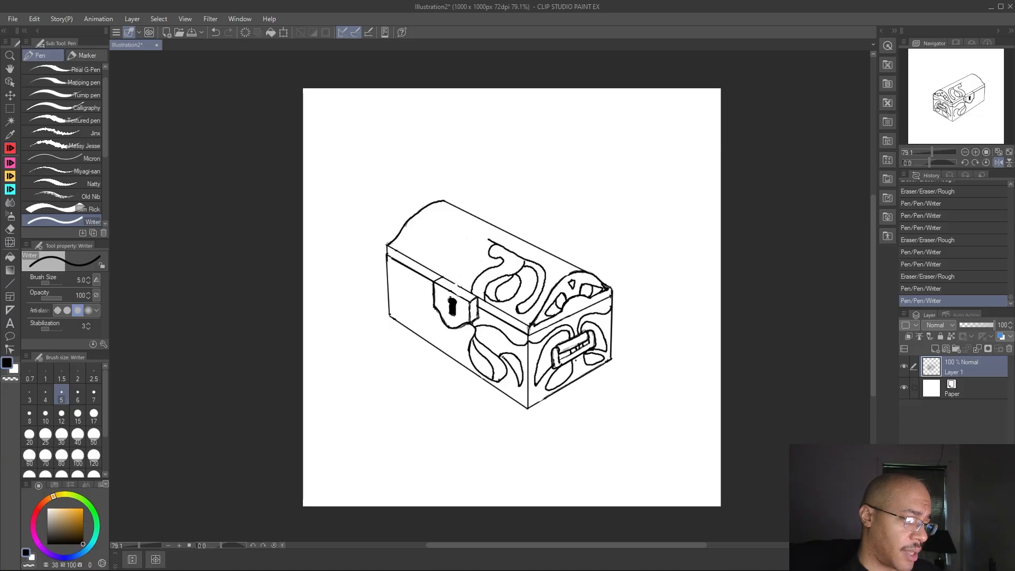
Add a short curved accent beneath the wavy line on the front panel with the Writer pen
{"action": "left_click", "coordinate": [513, 340]}
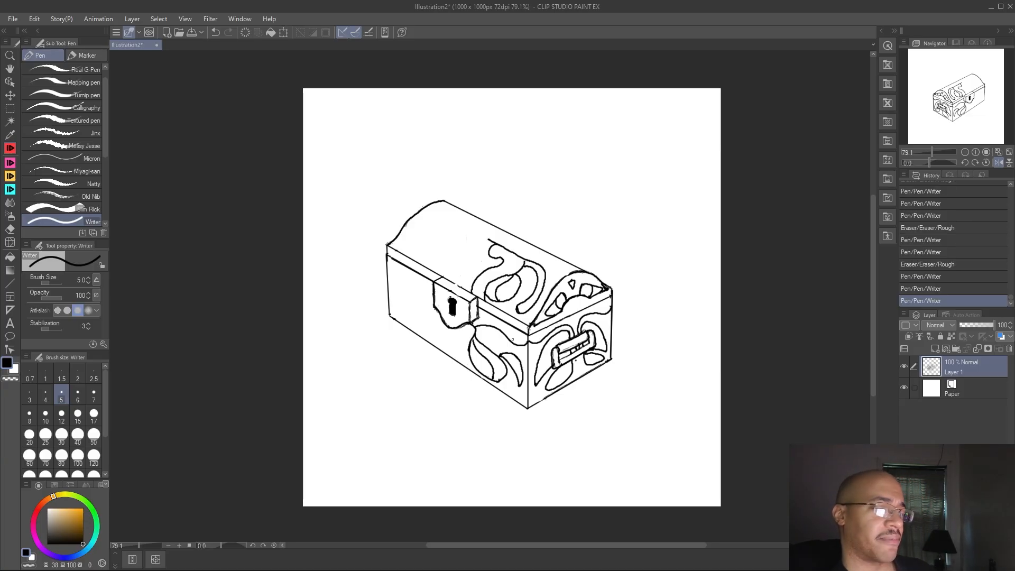
{"action": "scroll", "coordinate": [439, 315], "scroll_direction": "down", "scroll_amount": 3}
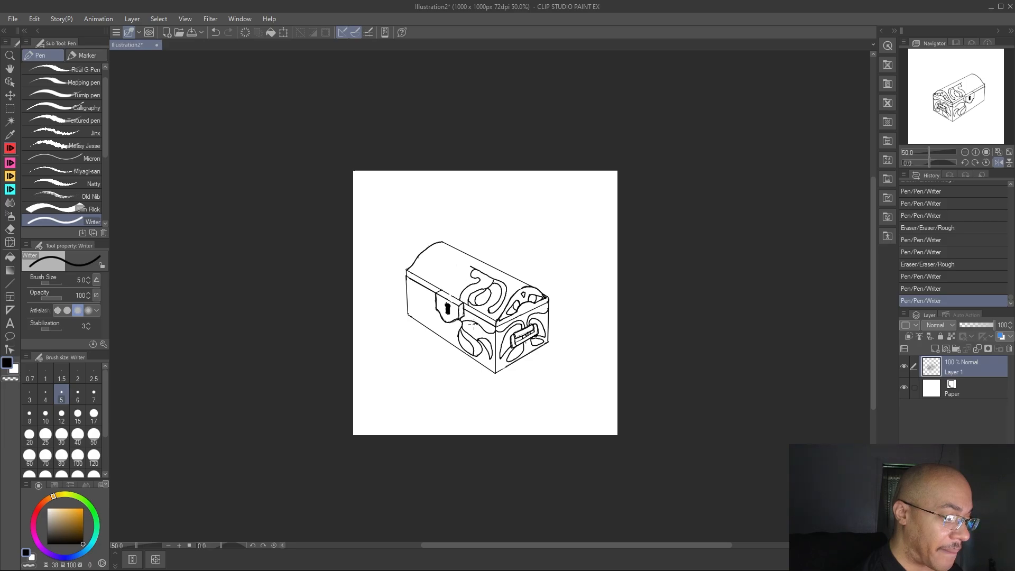
{"action": "left_click_drag", "start_coordinate": [468, 328], "coordinate": [482, 317]}
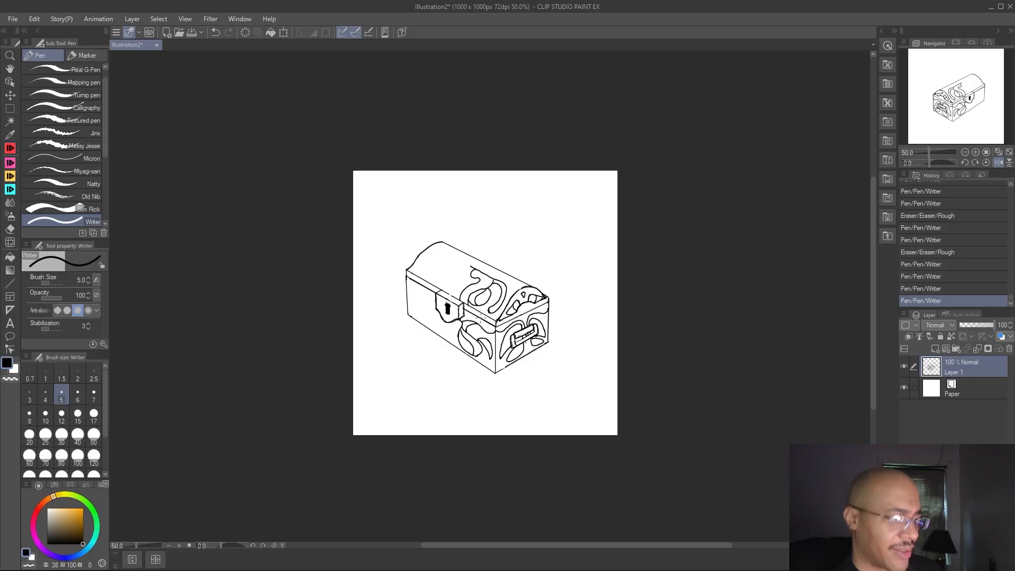
Bring the treasure chest reference images over the canvas, study their ornamentation, and move them back out of the way
{"action": "scroll", "coordinate": [452, 309], "scroll_direction": "down", "scroll_amount": 1}
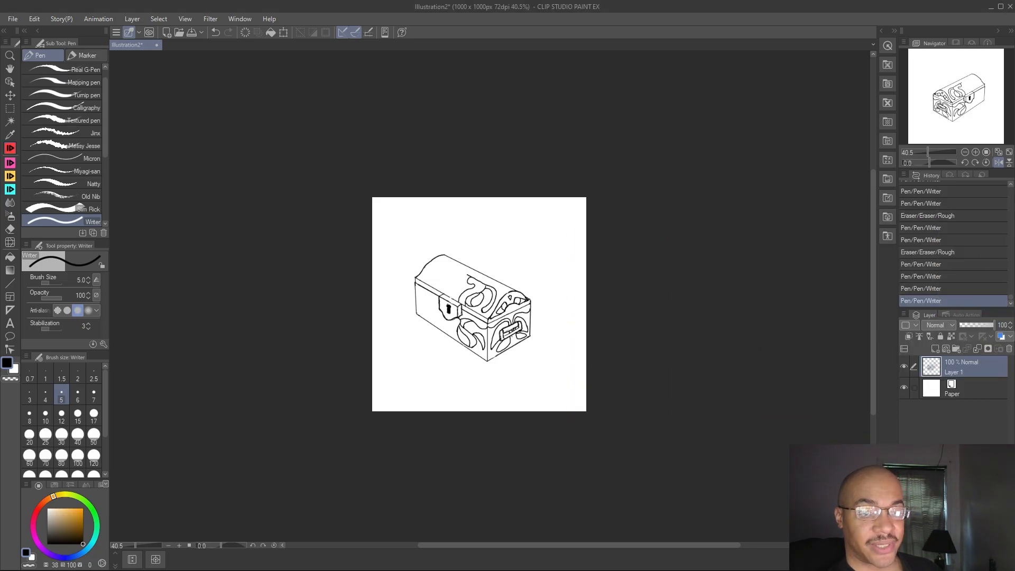
{"action": "left_click_drag", "start_coordinate": [1014, 317], "coordinate": [767, 340]}
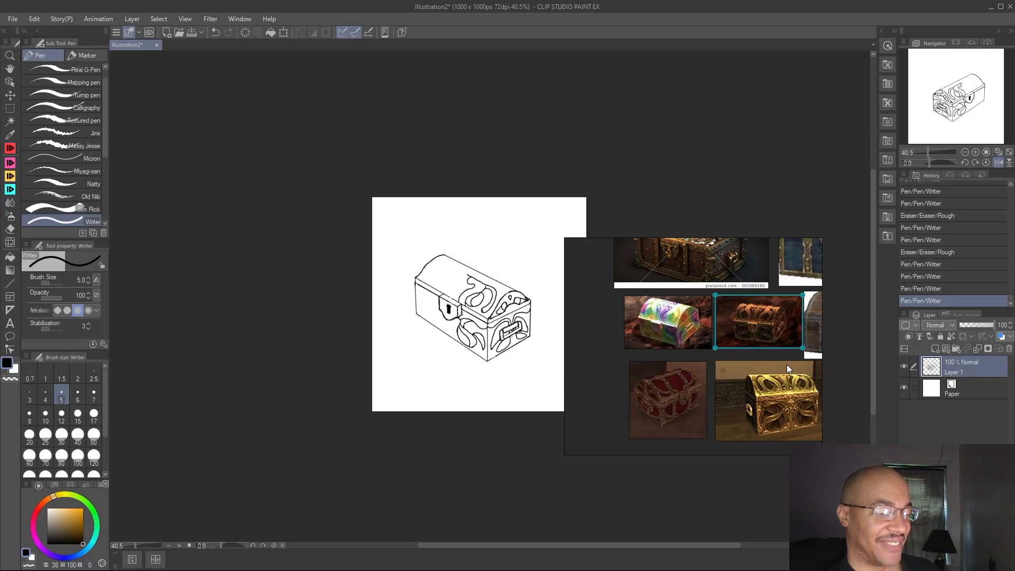
{"action": "scroll", "coordinate": [791, 363], "scroll_direction": "down", "scroll_amount": 1}
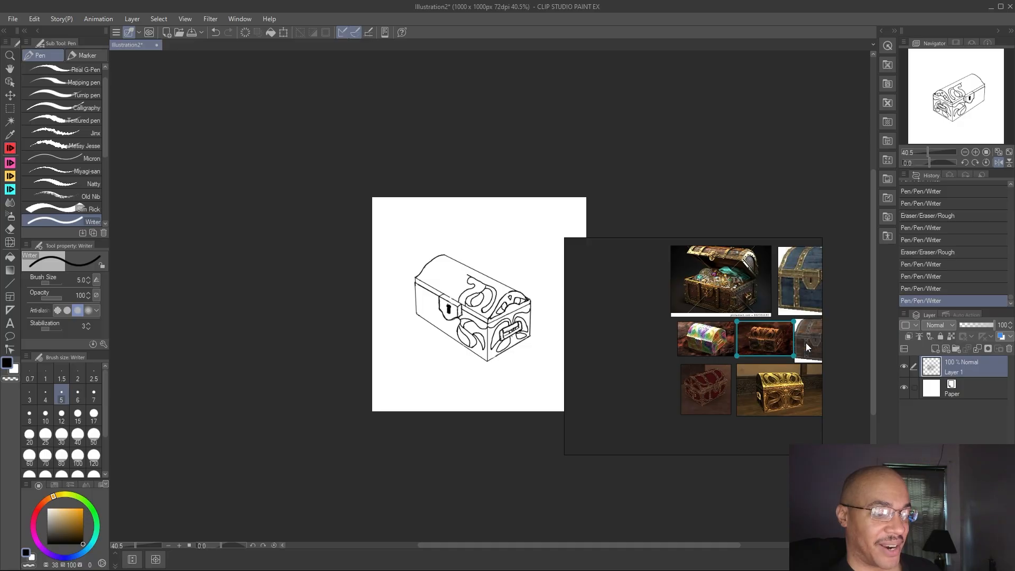
{"action": "left_click_drag", "start_coordinate": [791, 338], "coordinate": [1014, 301]}
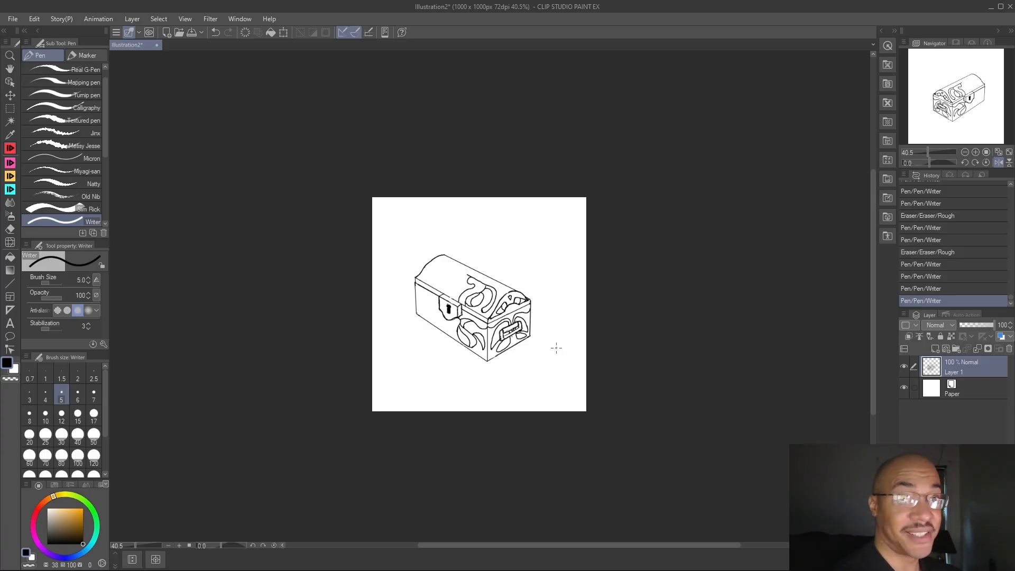
Draw two scroll curves on the front panel between the latch and the far corner, one reaching up to the lid rim
{"action": "scroll", "coordinate": [483, 286], "scroll_direction": "up", "scroll_amount": 4}
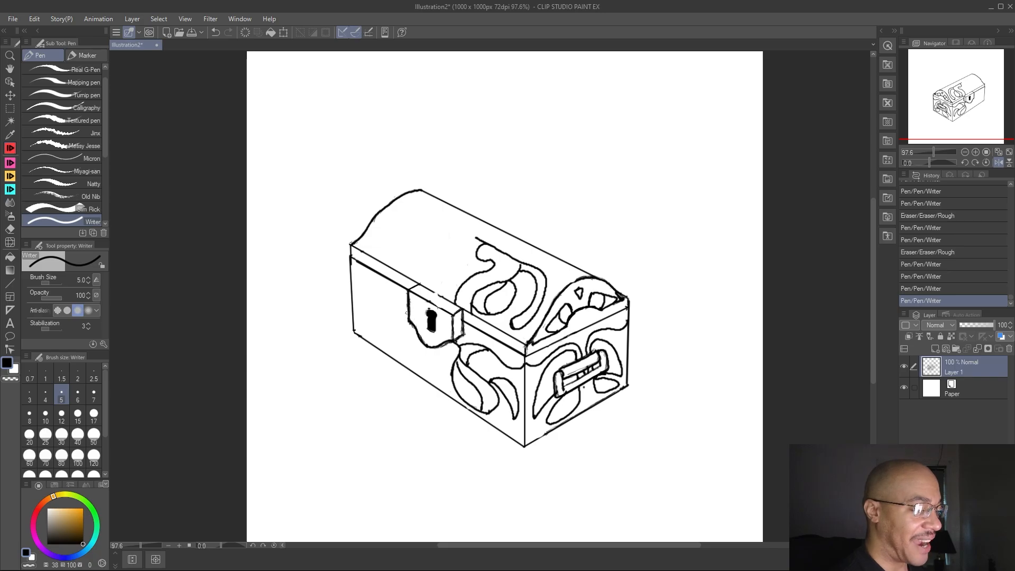
{"action": "mouse_move", "coordinate": [406, 317]}
{"action": "left_mouse_down"}
{"action": "mouse_move", "coordinate": [373, 315]}
{"action": "mouse_move", "coordinate": [365, 325]}
{"action": "left_mouse_up"}
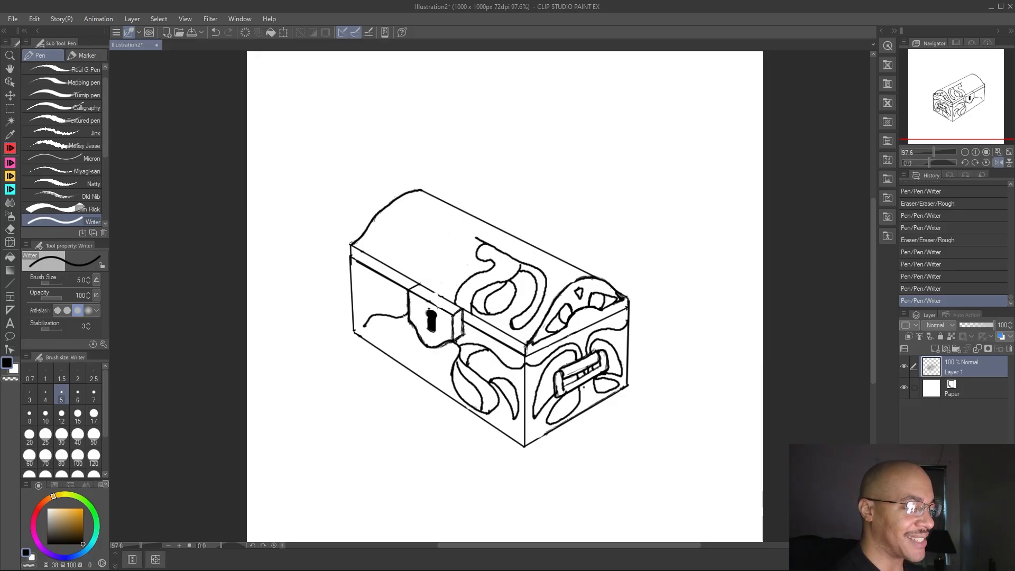
{"action": "left_click_drag", "start_coordinate": [405, 315], "coordinate": [408, 313]}
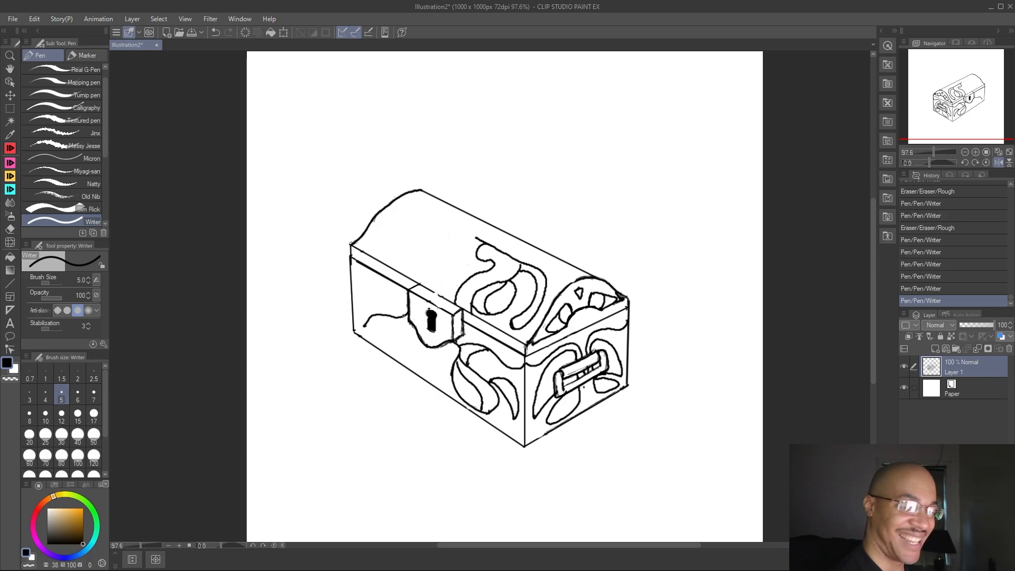
{"action": "mouse_move", "coordinate": [404, 316]}
{"action": "left_mouse_down"}
{"action": "mouse_move", "coordinate": [373, 290]}
{"action": "mouse_move", "coordinate": [359, 260]}
{"action": "left_mouse_up"}
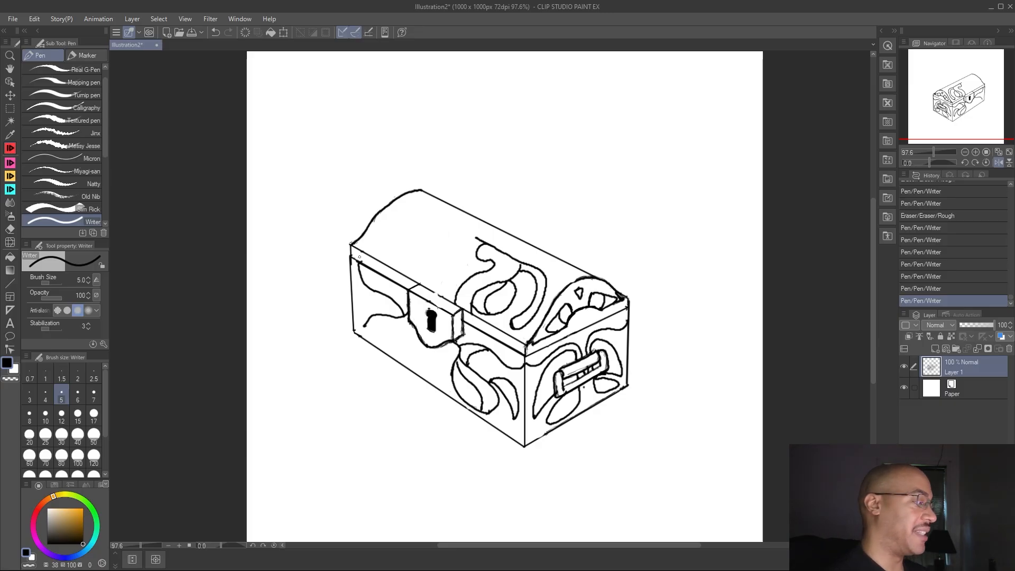
Erase the stray dot below the handle and tidy the far end of the lid rim with the Writer pen and Rough eraser
{"action": "left_click", "coordinate": [9, 232]}
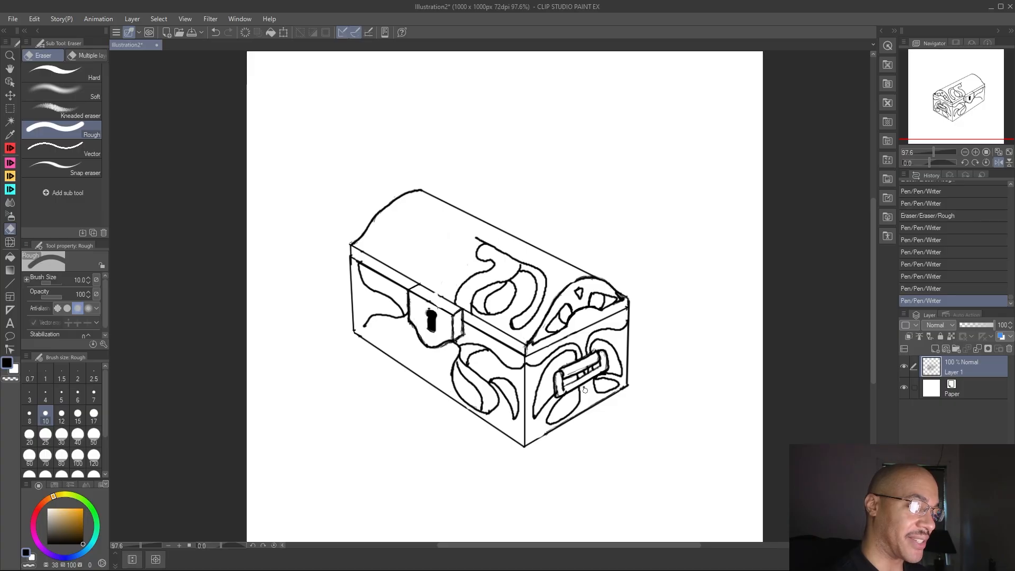
{"action": "left_click_drag", "start_coordinate": [585, 388], "coordinate": [581, 390]}
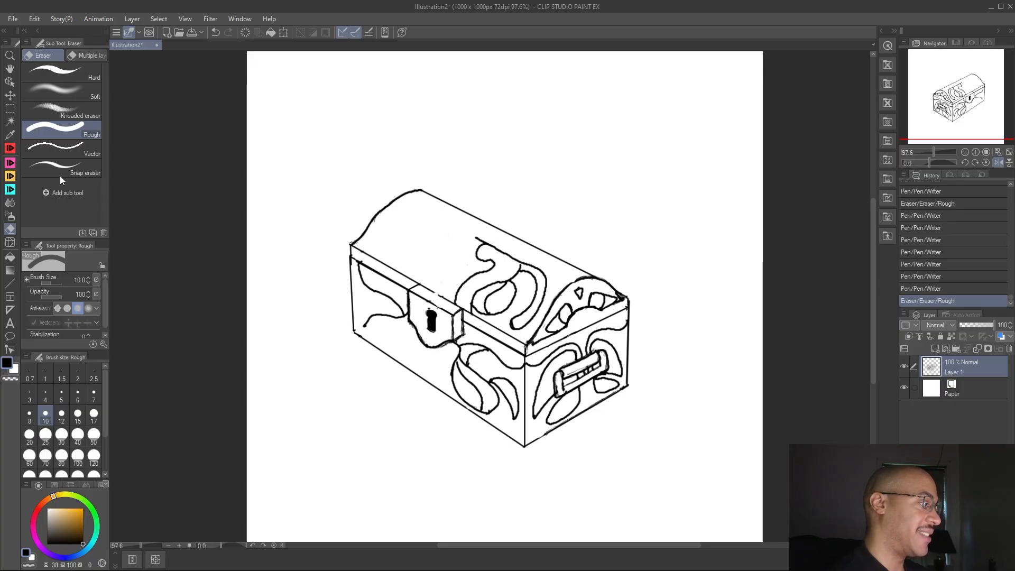
{"action": "left_click", "coordinate": [11, 150]}
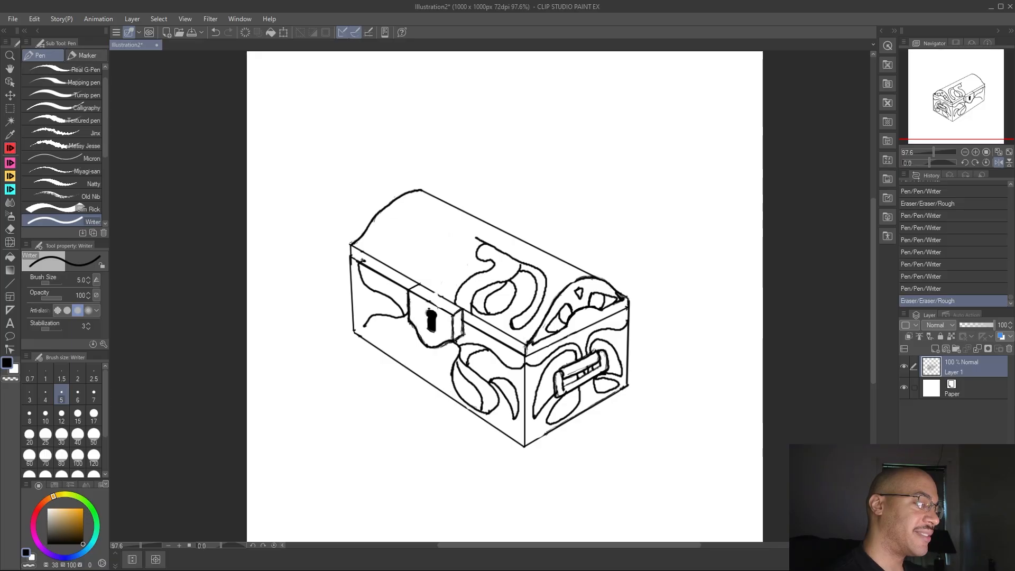
{"action": "left_click", "coordinate": [363, 261]}
{"action": "key", "text": "e"}
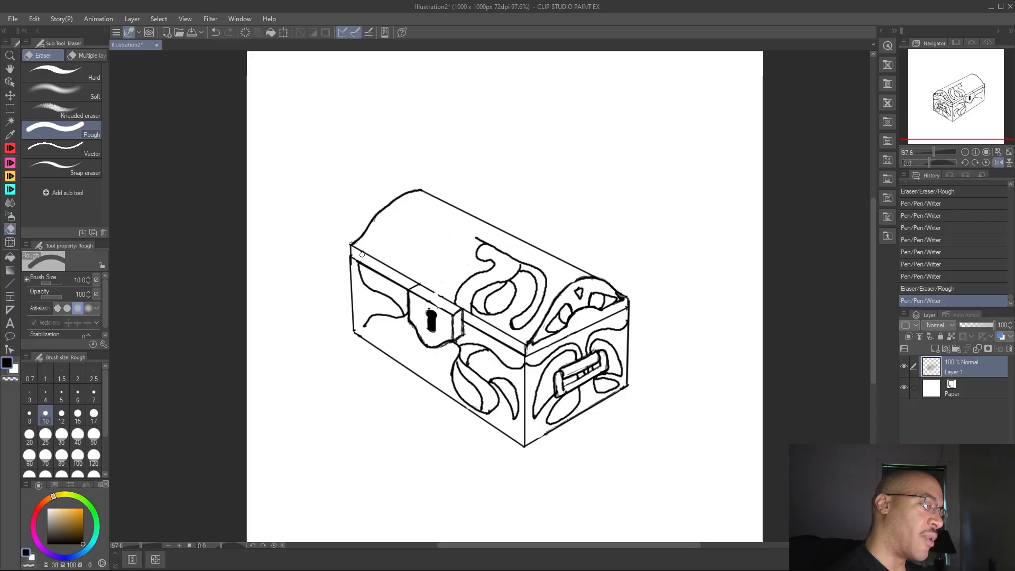
{"action": "left_click", "coordinate": [362, 255]}
{"action": "left_click", "coordinate": [353, 242]}
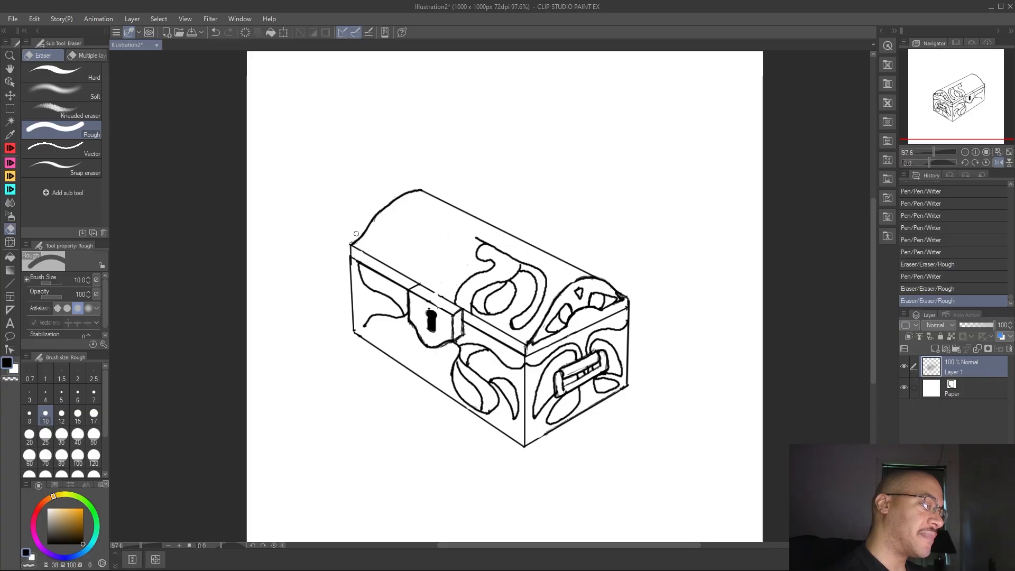
Clean up the lid's far corner, arched edge and near front corner with the Rough eraser
{"action": "left_click", "coordinate": [352, 241]}
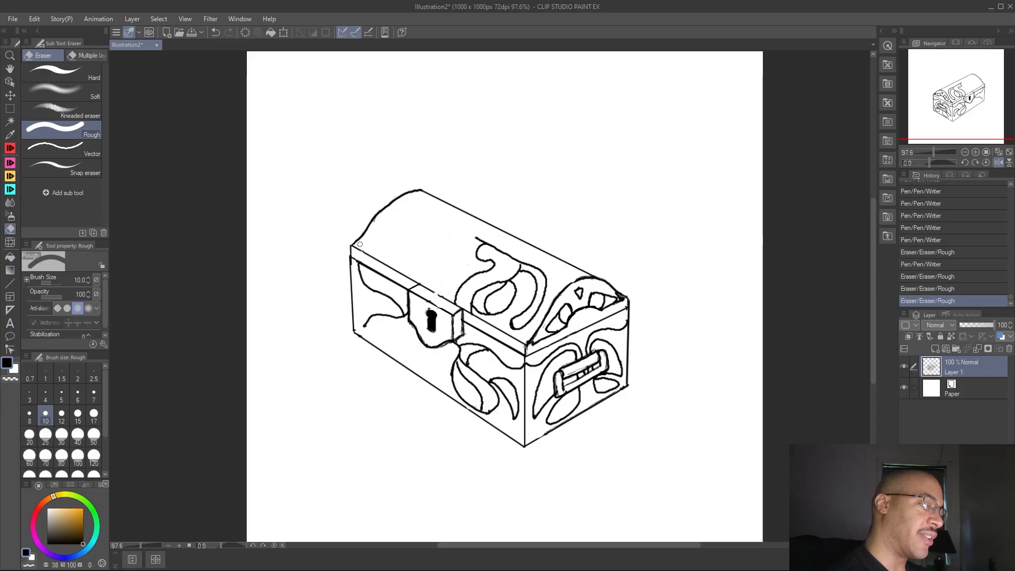
{"action": "left_click", "coordinate": [382, 214]}
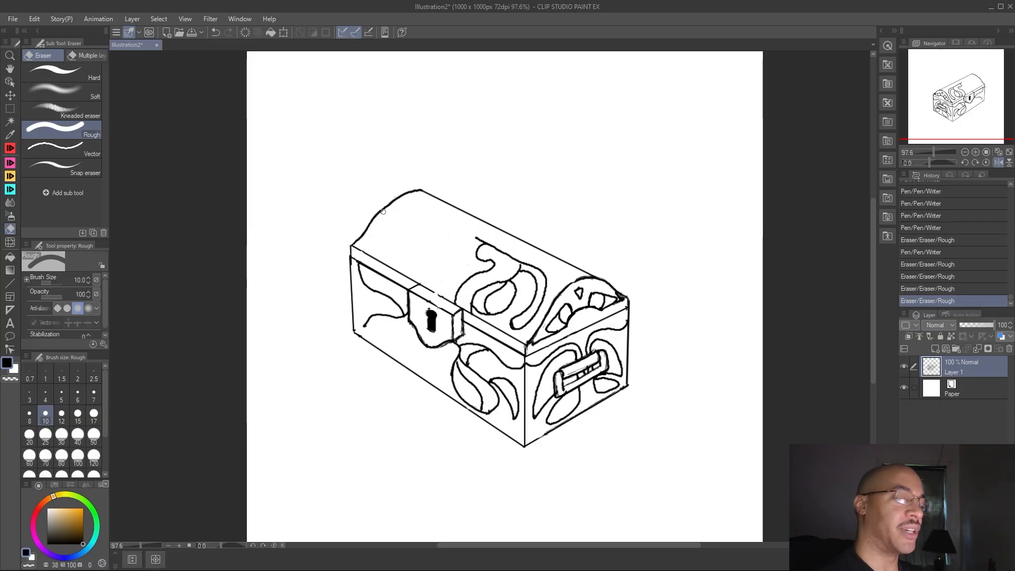
{"action": "left_click_drag", "start_coordinate": [527, 340], "coordinate": [529, 348]}
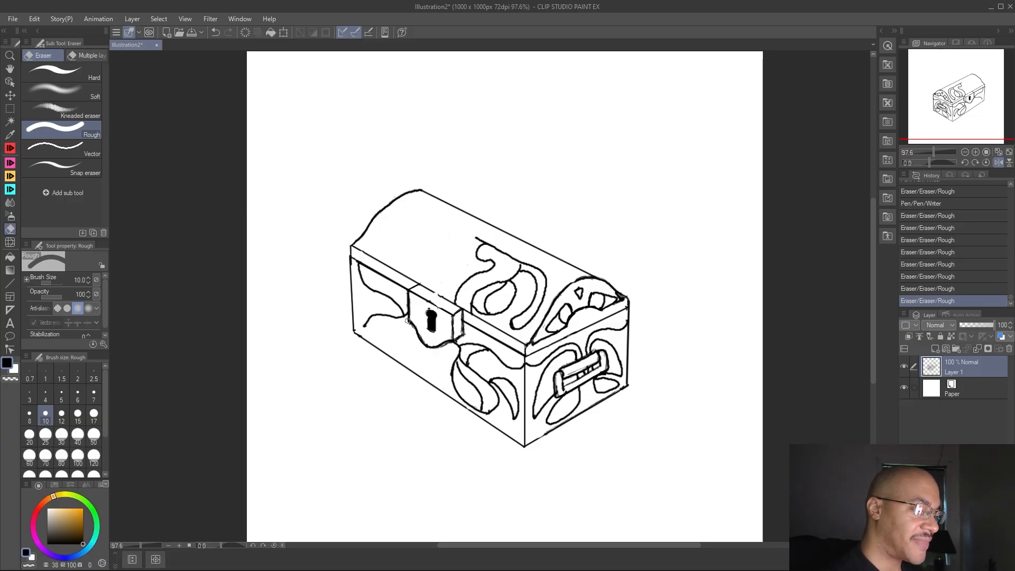
Draw short curves on the front panel beside the latch with the Writer pen, trimming the lowest one with the Rough eraser
{"action": "left_click", "coordinate": [11, 149]}
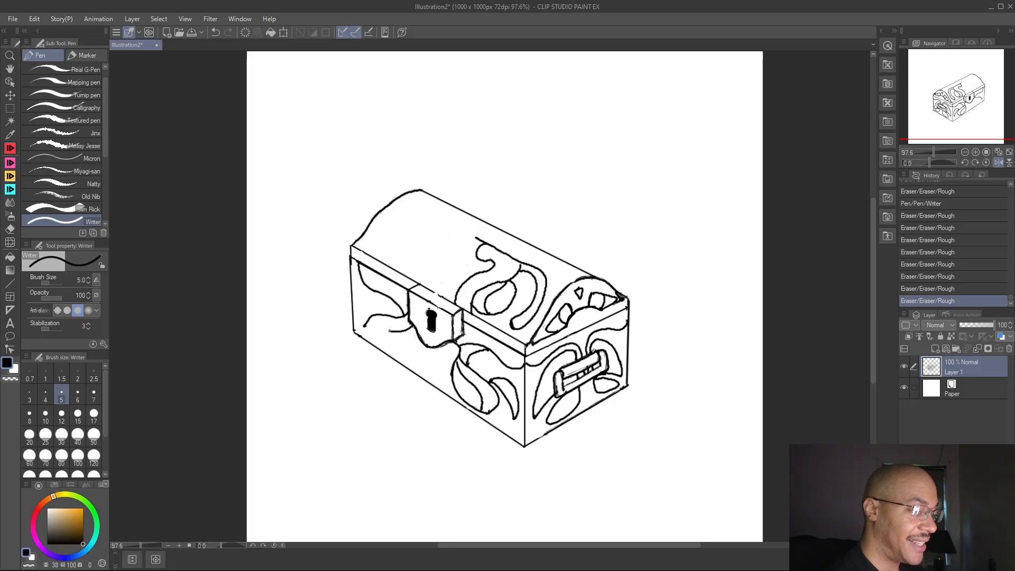
{"action": "mouse_move", "coordinate": [379, 335]}
{"action": "left_mouse_down"}
{"action": "mouse_move", "coordinate": [386, 329]}
{"action": "mouse_move", "coordinate": [369, 320]}
{"action": "left_mouse_up"}
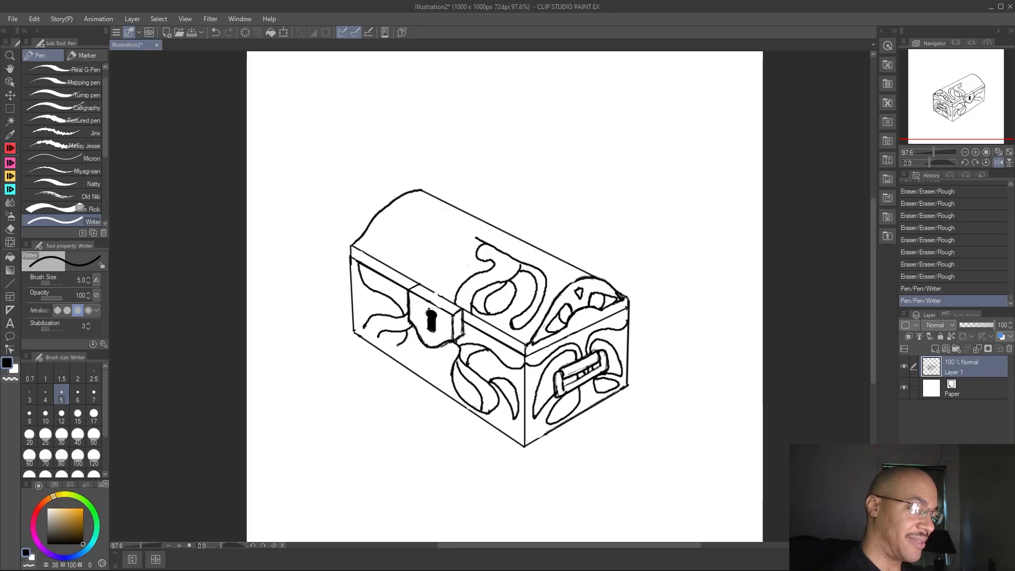
{"action": "left_click_drag", "start_coordinate": [386, 348], "coordinate": [407, 338]}
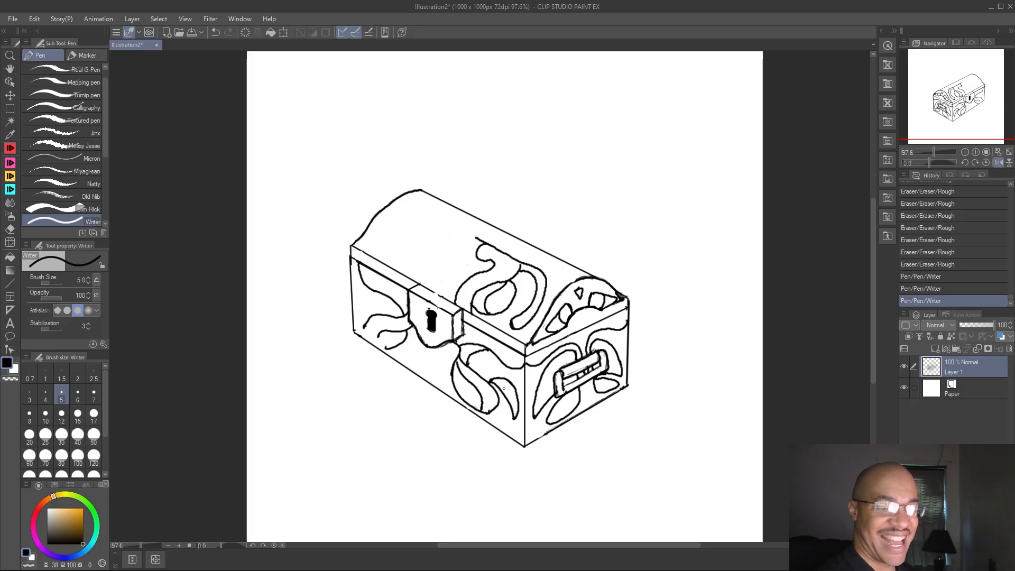
{"action": "left_click", "coordinate": [10, 229]}
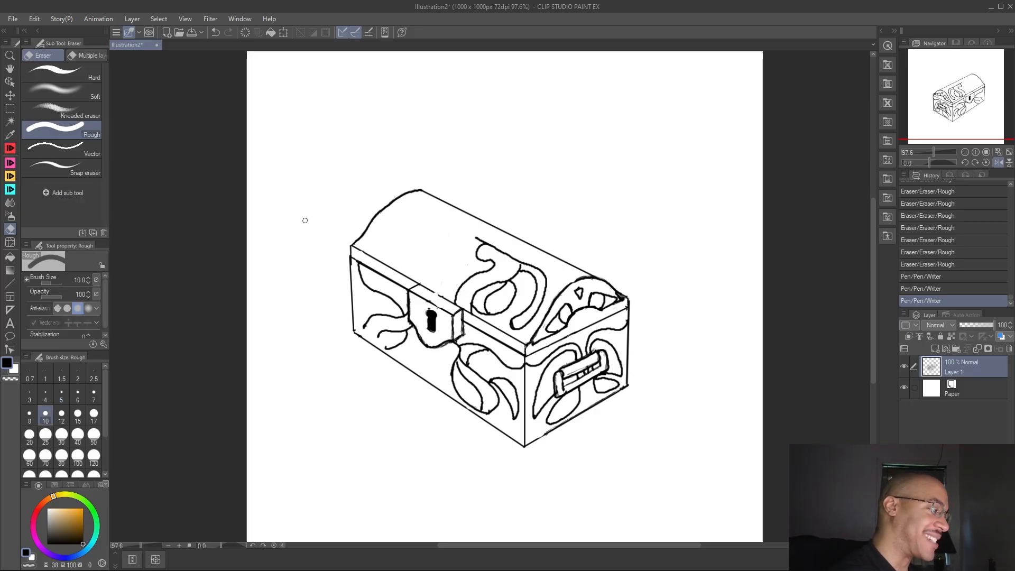
{"action": "left_click_drag", "start_coordinate": [393, 350], "coordinate": [390, 348]}
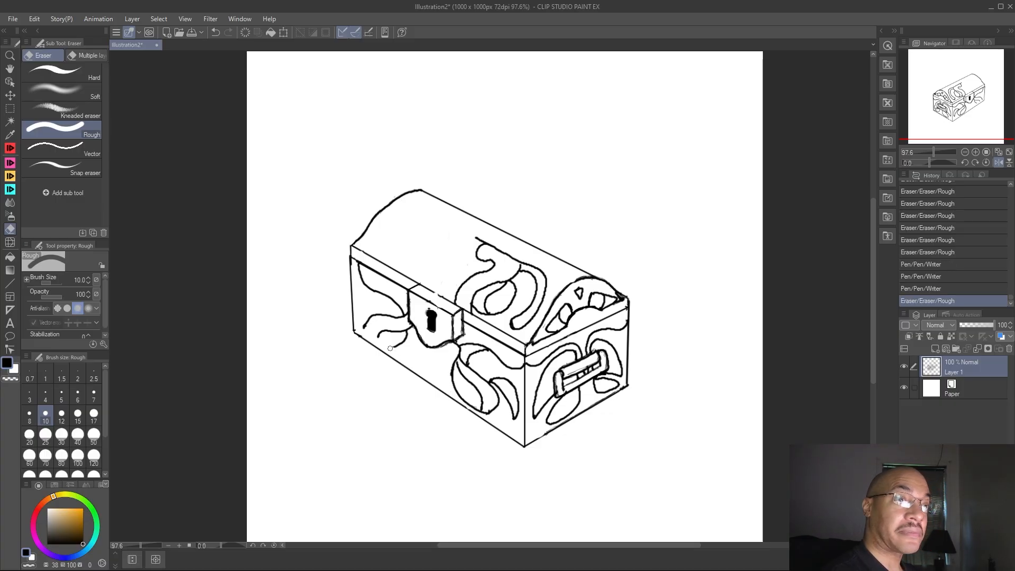
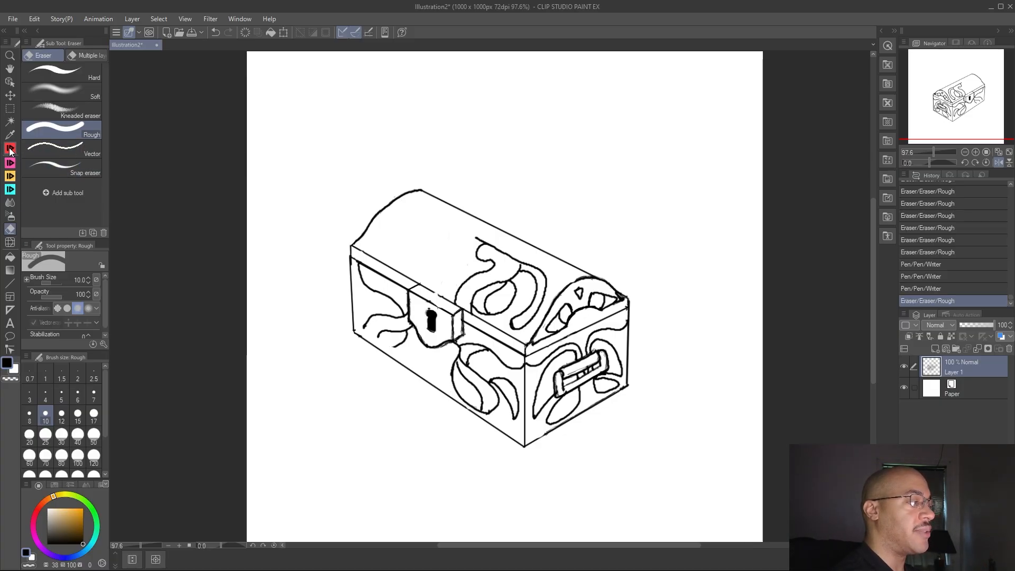
Fill the gaps in the latch's upper edge with the Writer pen
{"action": "key", "text": "p"}
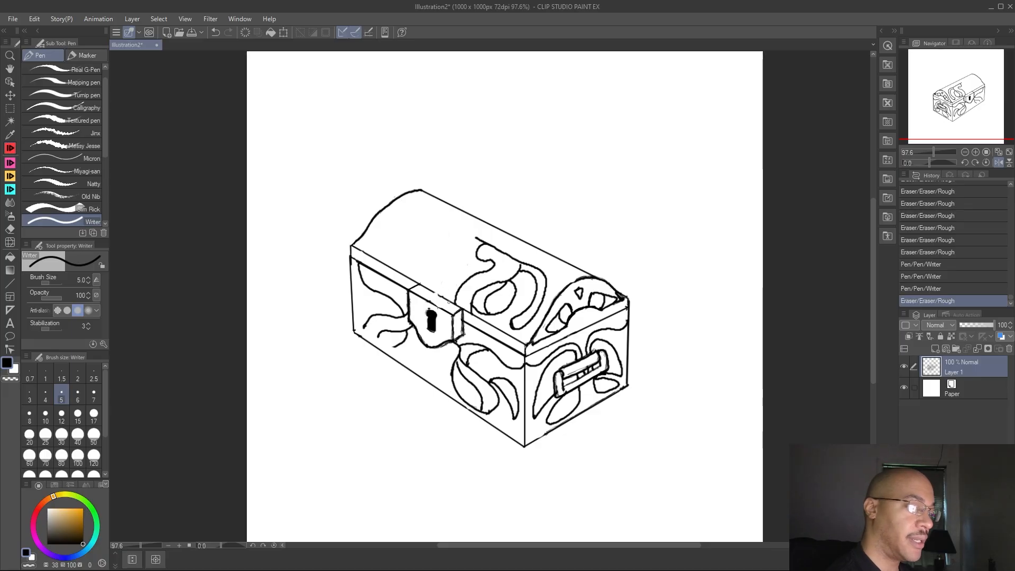
{"action": "left_click_drag", "start_coordinate": [444, 299], "coordinate": [434, 292]}
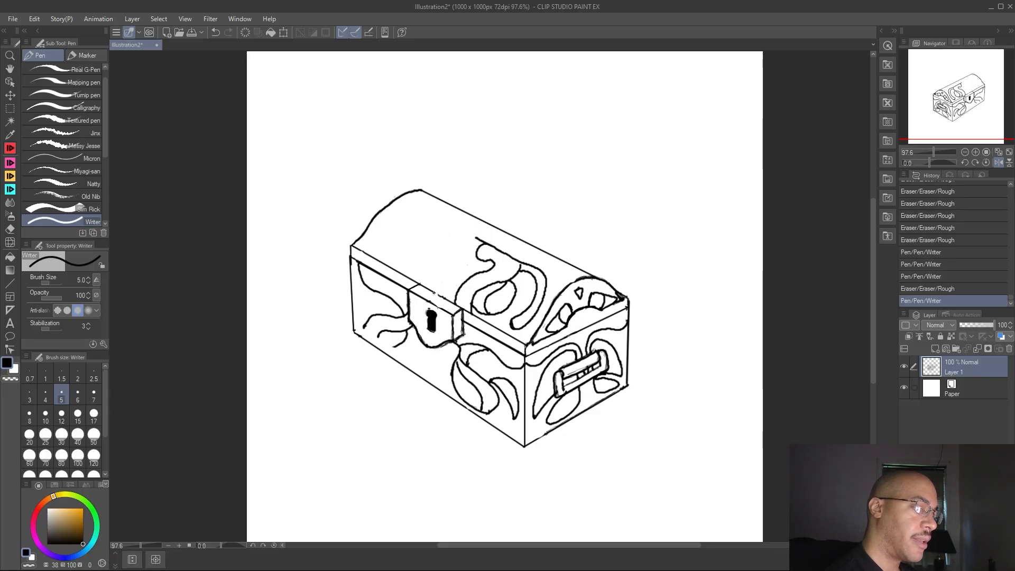
{"action": "left_click_drag", "start_coordinate": [444, 298], "coordinate": [454, 304]}
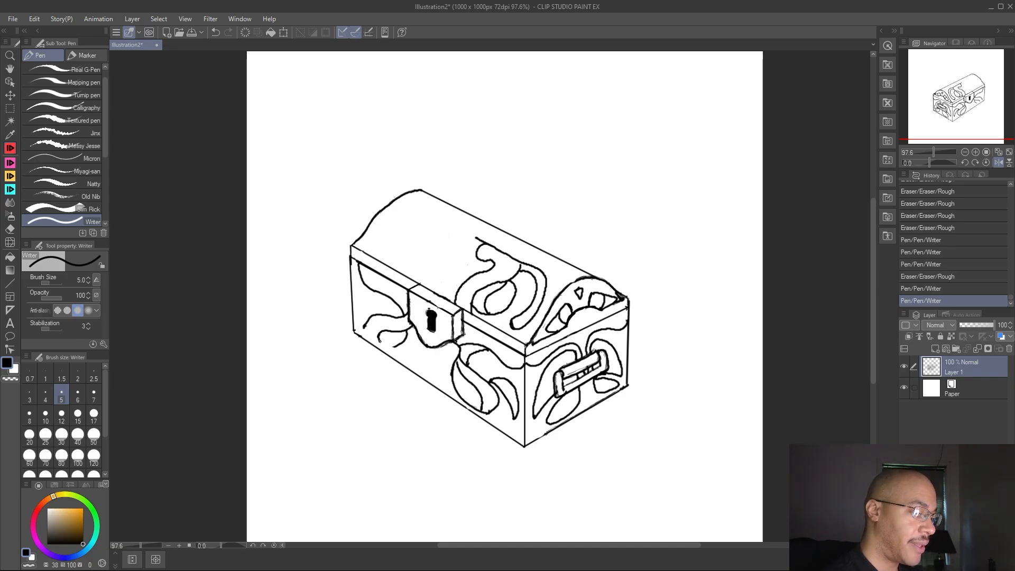
Close the rounded leaf below the latch's far side, and clean up the lid's scroll lines with the Rough eraser
{"action": "left_click_drag", "start_coordinate": [389, 347], "coordinate": [395, 347]}
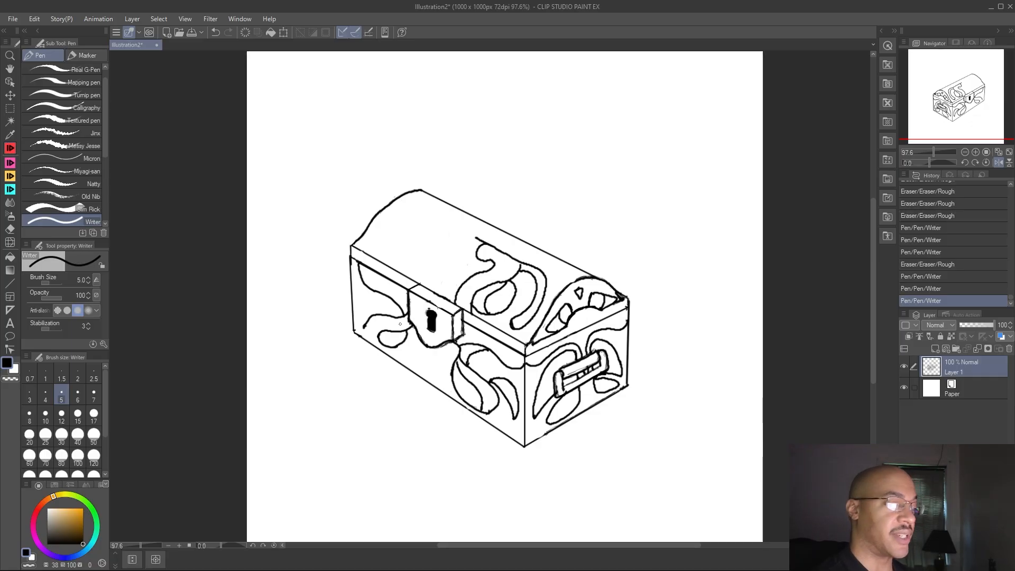
{"action": "left_click", "coordinate": [10, 229]}
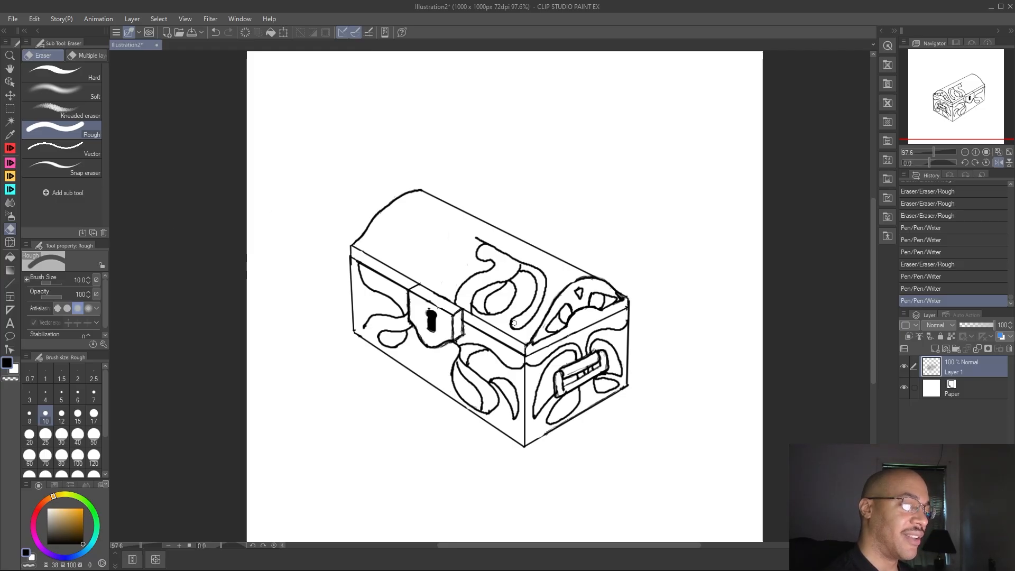
{"action": "mouse_move", "coordinate": [515, 324]}
{"action": "left_mouse_down"}
{"action": "mouse_move", "coordinate": [510, 331]}
{"action": "mouse_move", "coordinate": [500, 299]}
{"action": "left_mouse_up"}
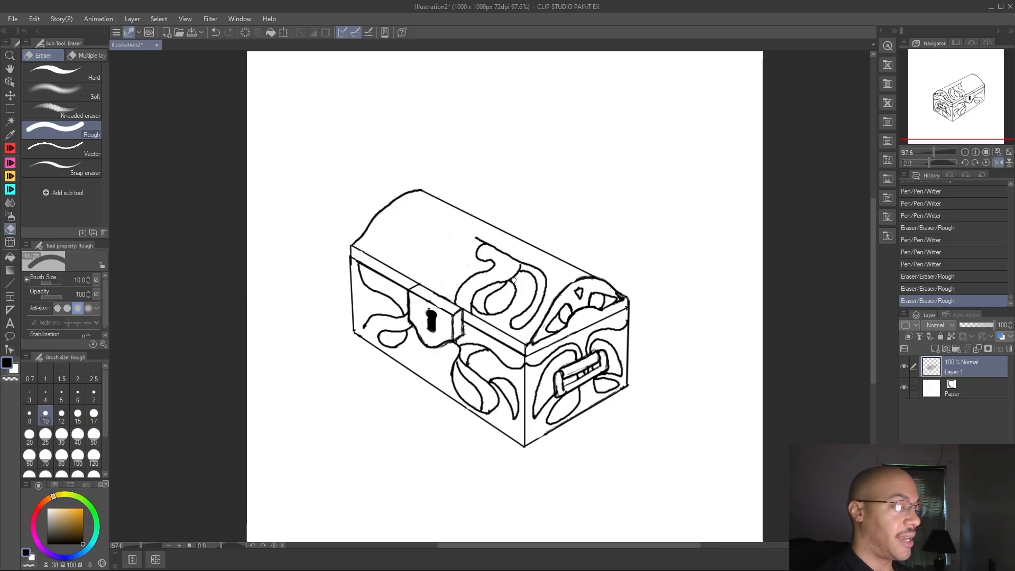
Draw a pointed leaf outline near the front panel's far edge with the Writer pen, cleaning its tip with the Rough eraser
{"action": "left_click", "coordinate": [9, 135]}
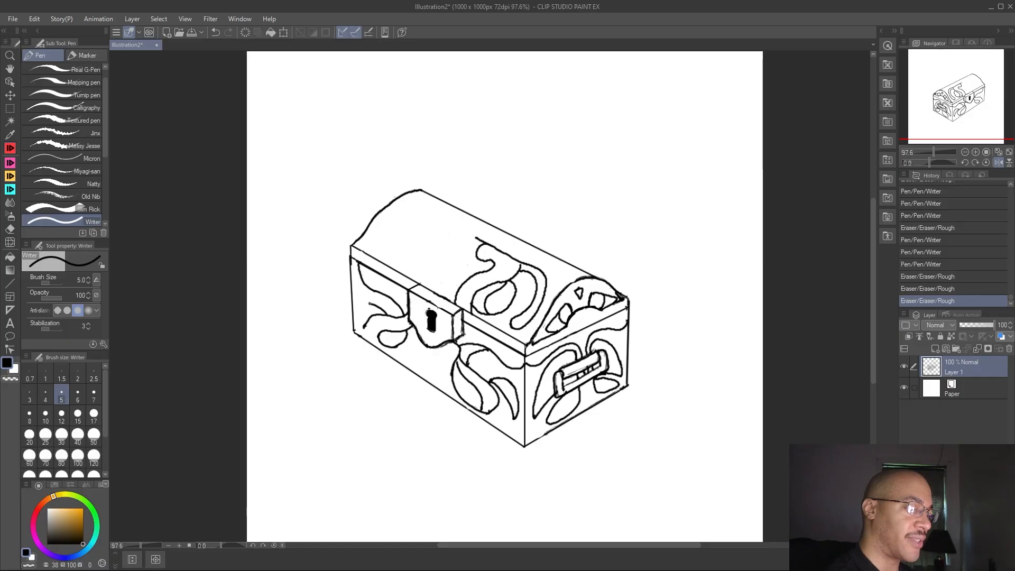
{"action": "left_click_drag", "start_coordinate": [361, 297], "coordinate": [379, 308]}
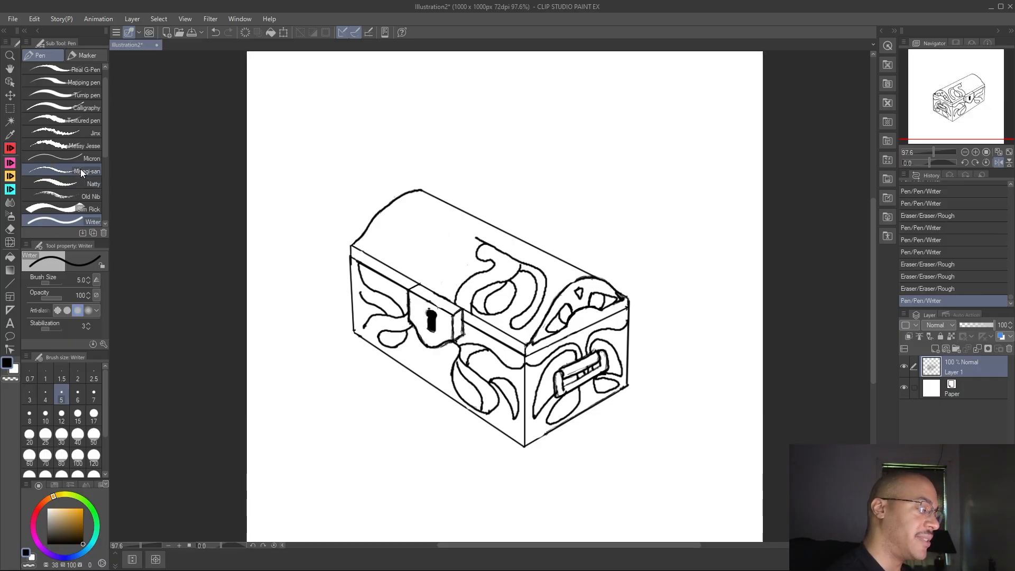
{"action": "key", "text": "e"}
{"action": "left_click_drag", "start_coordinate": [363, 292], "coordinate": [364, 300]}
{"action": "key", "text": "p"}
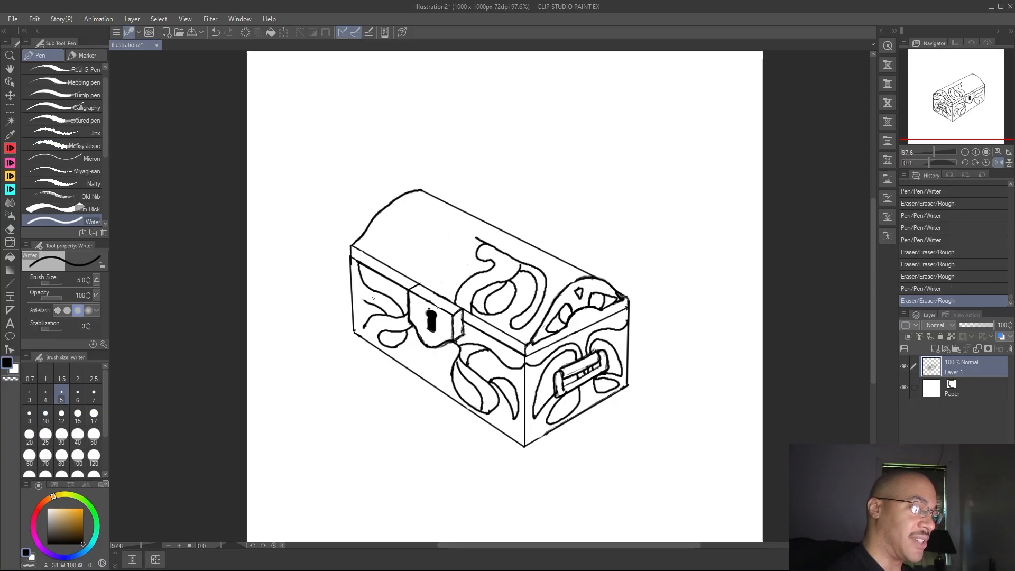
{"action": "left_click_drag", "start_coordinate": [362, 300], "coordinate": [362, 320]}
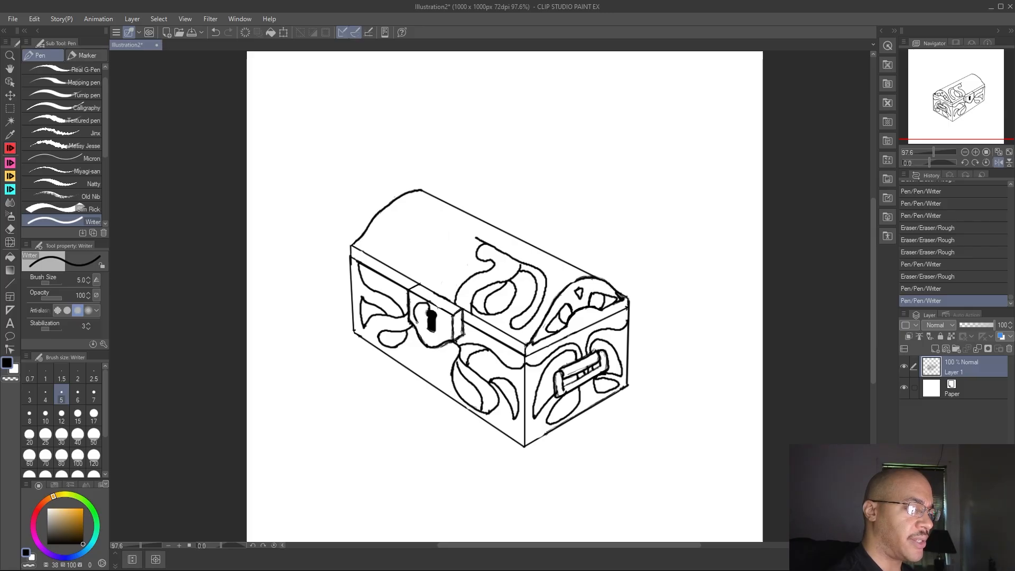
Draw curved inner contours on the latch plate on both sides of the keyhole
{"action": "left_click_drag", "start_coordinate": [423, 331], "coordinate": [428, 318]}
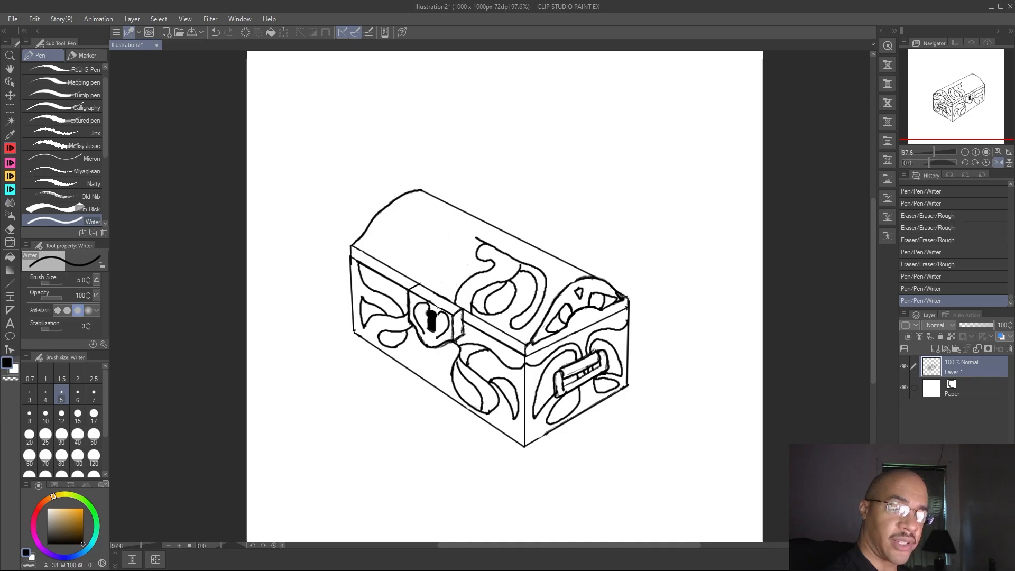
{"action": "left_click_drag", "start_coordinate": [431, 319], "coordinate": [427, 331]}
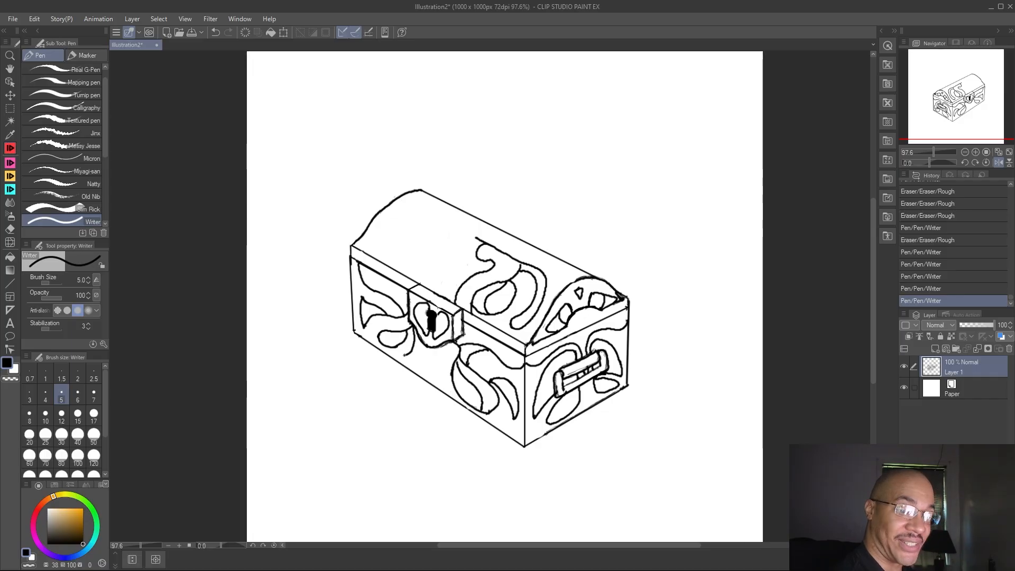
Add outer scroll lines on the front panel beneath the latch, along the near scrollwork and up to the lid rim
{"action": "mouse_move", "coordinate": [395, 351]}
{"action": "left_mouse_down"}
{"action": "mouse_move", "coordinate": [444, 349]}
{"action": "mouse_move", "coordinate": [439, 363]}
{"action": "left_mouse_up"}
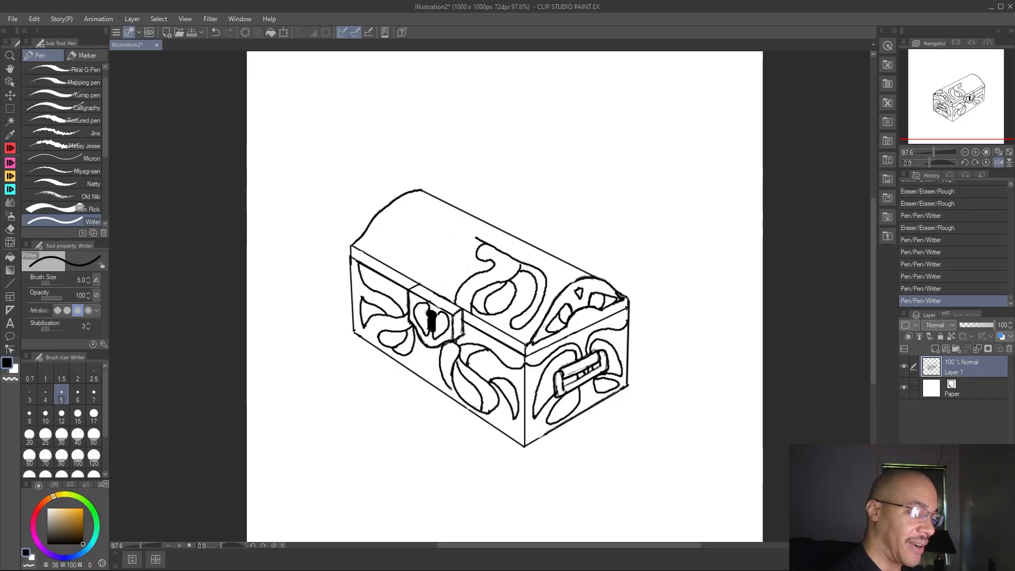
{"action": "left_click_drag", "start_coordinate": [454, 390], "coordinate": [456, 376]}
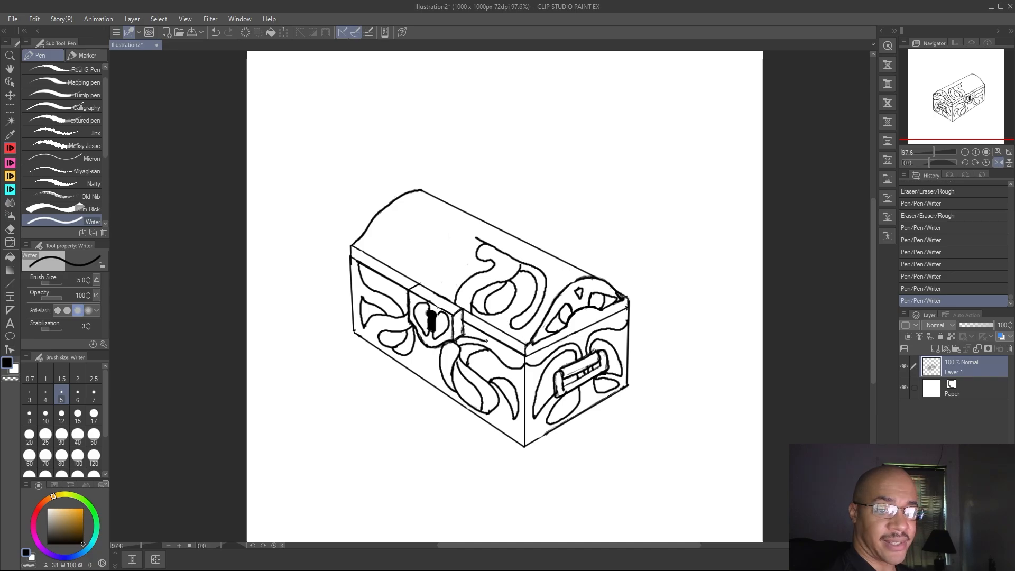
{"action": "left_click_drag", "start_coordinate": [486, 341], "coordinate": [495, 342]}
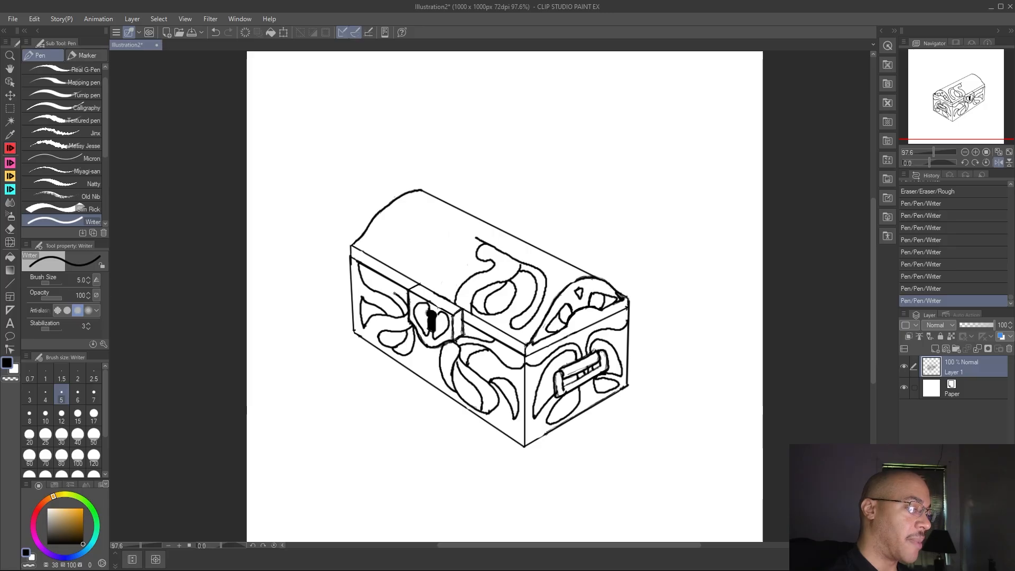
{"action": "left_click_drag", "start_coordinate": [378, 270], "coordinate": [377, 261]}
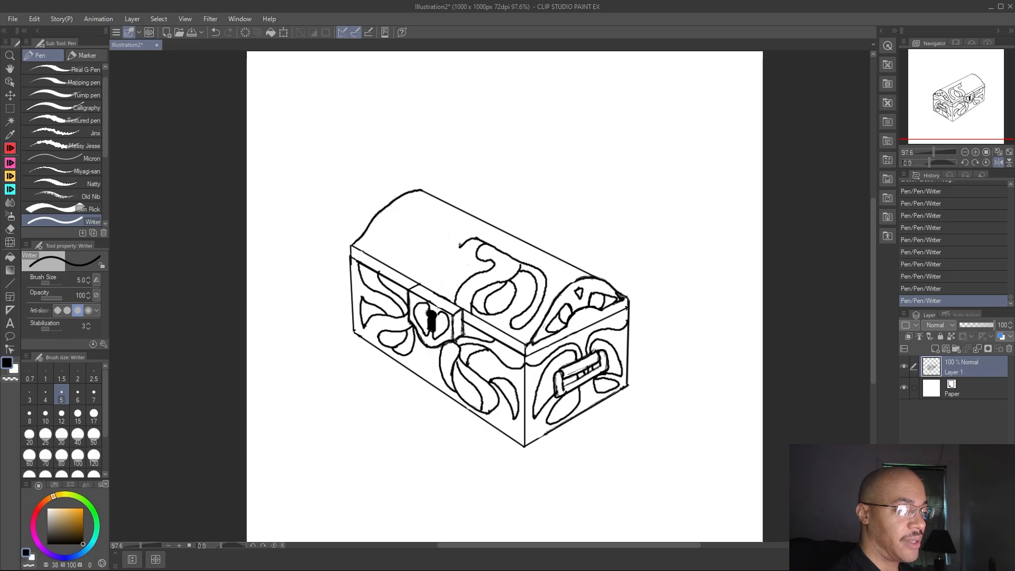
Draw a curved flick extending the lid's scroll toward the far end, erasing and redrawing where it joins the scroll
{"action": "left_click_drag", "start_coordinate": [452, 229], "coordinate": [460, 246]}
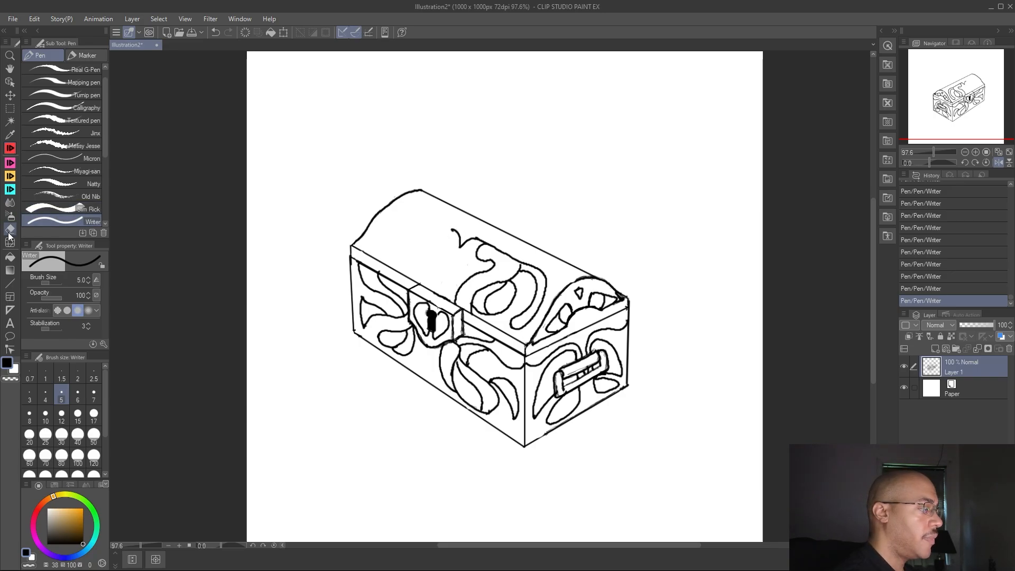
{"action": "key", "text": "e"}
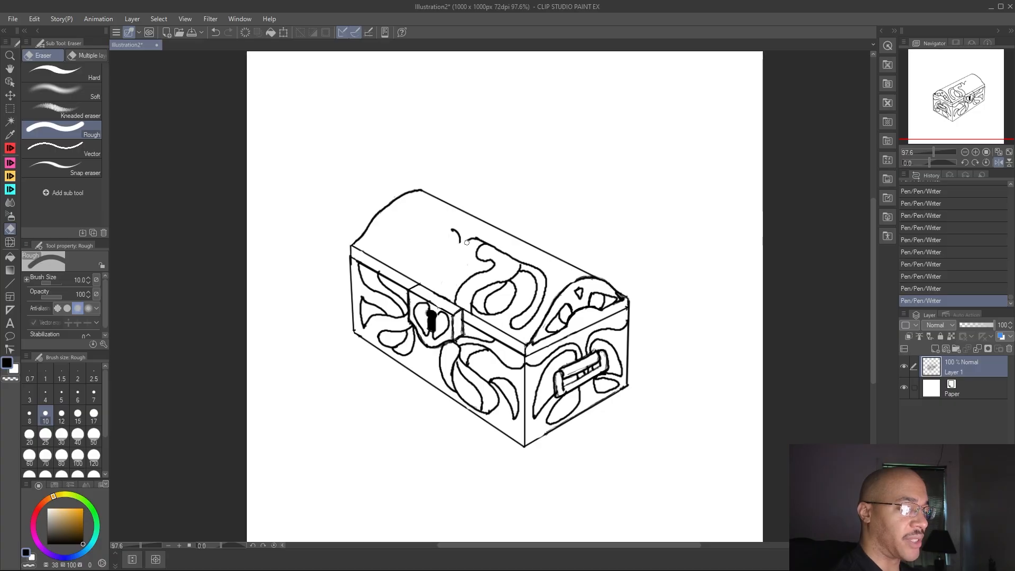
{"action": "mouse_move", "coordinate": [469, 239]}
{"action": "left_mouse_down"}
{"action": "mouse_move", "coordinate": [463, 221]}
{"action": "mouse_move", "coordinate": [444, 228]}
{"action": "left_mouse_up"}
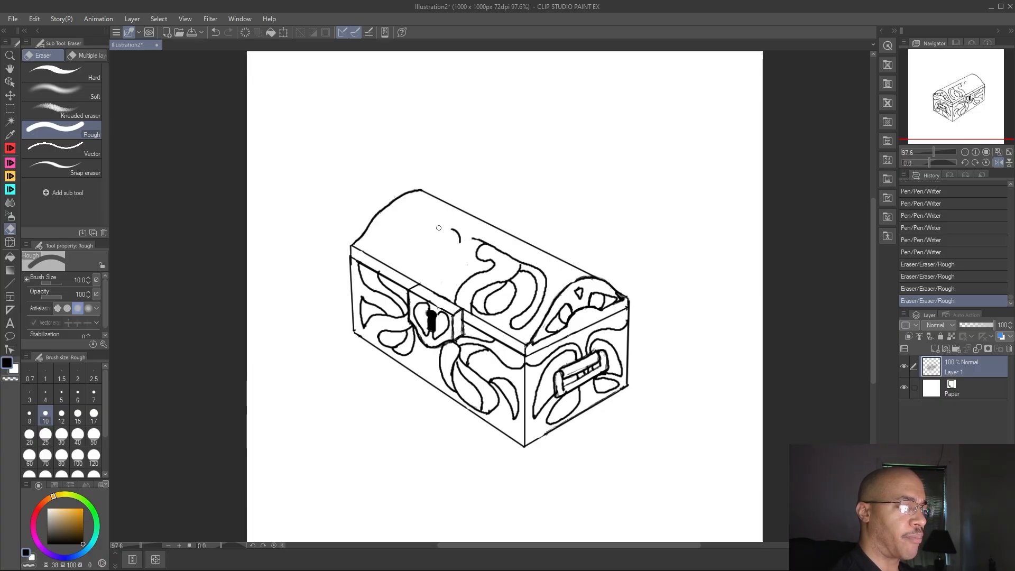
{"action": "key", "text": "p"}
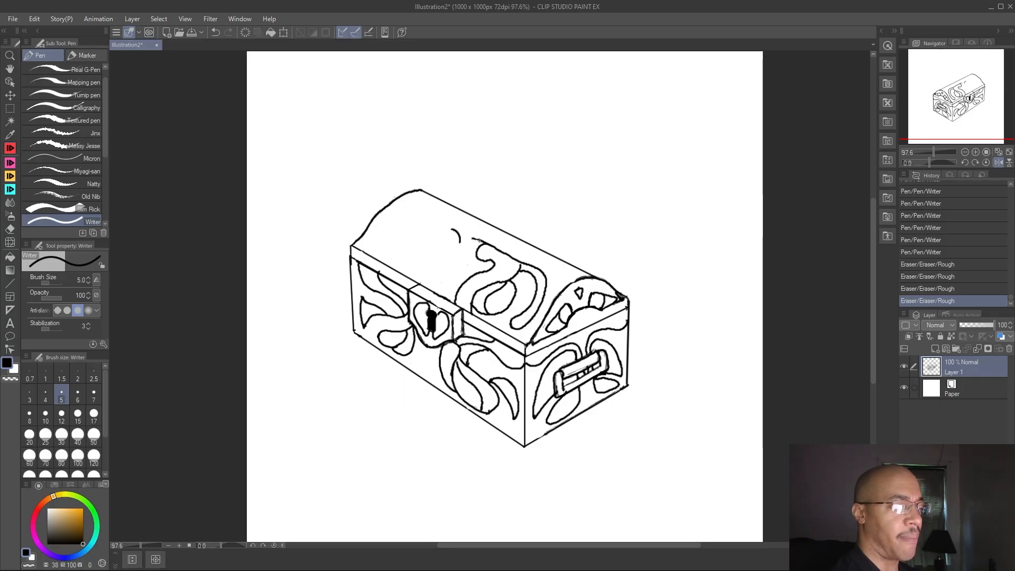
{"action": "left_click_drag", "start_coordinate": [470, 240], "coordinate": [470, 240]}
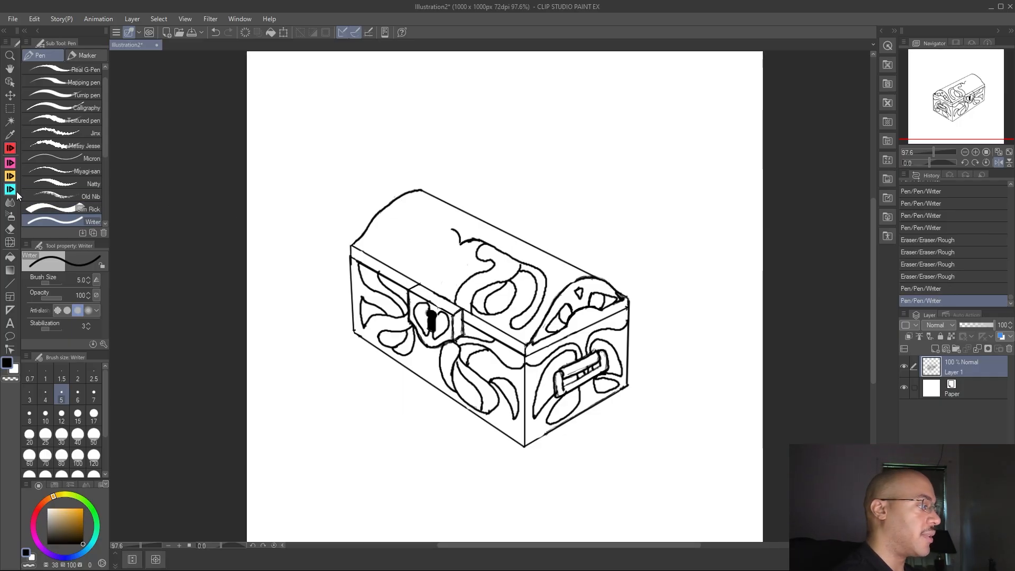
Thin the scroll line at the lid flick's join with the Rough eraser and extend the flick's tip with the Writer pen
{"action": "left_click", "coordinate": [10, 230]}
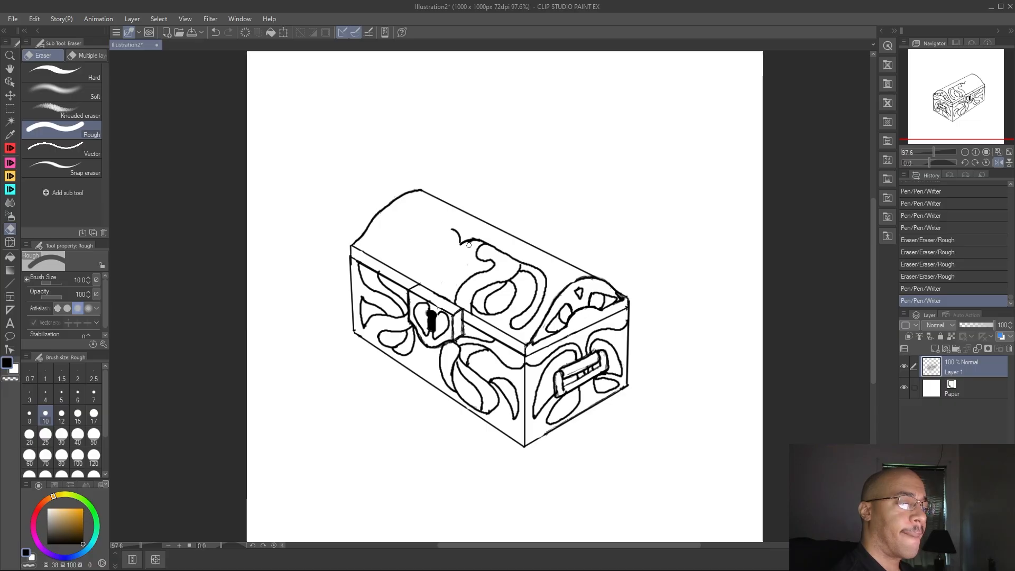
{"action": "left_click_drag", "start_coordinate": [470, 243], "coordinate": [496, 239]}
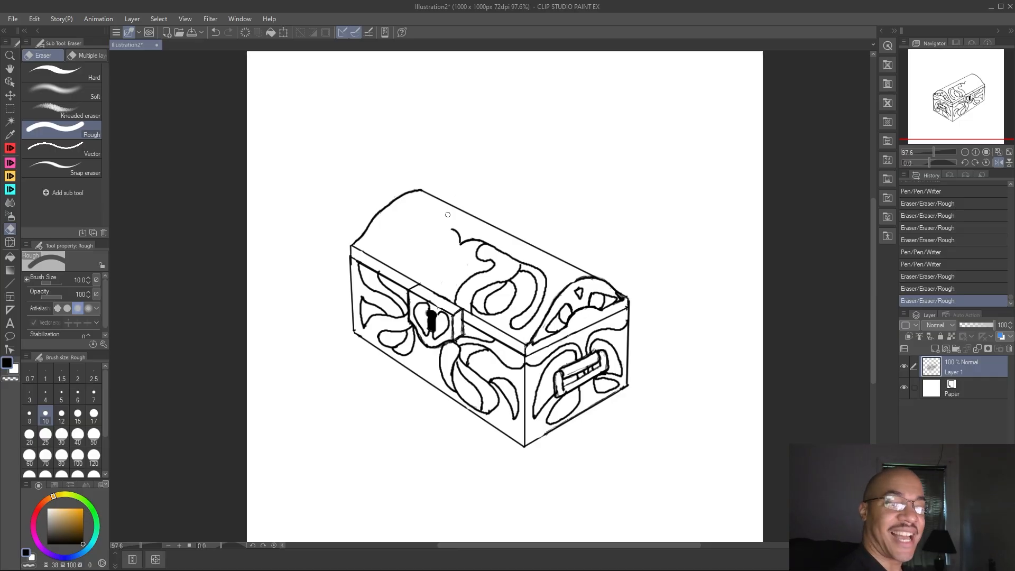
{"action": "left_click", "coordinate": [11, 149]}
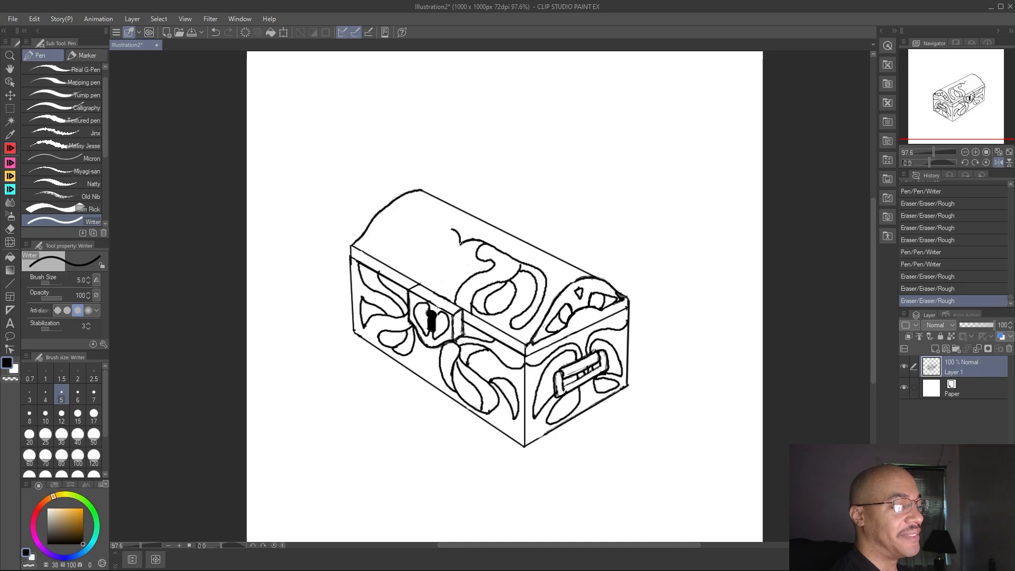
{"action": "left_click_drag", "start_coordinate": [456, 232], "coordinate": [460, 239]}
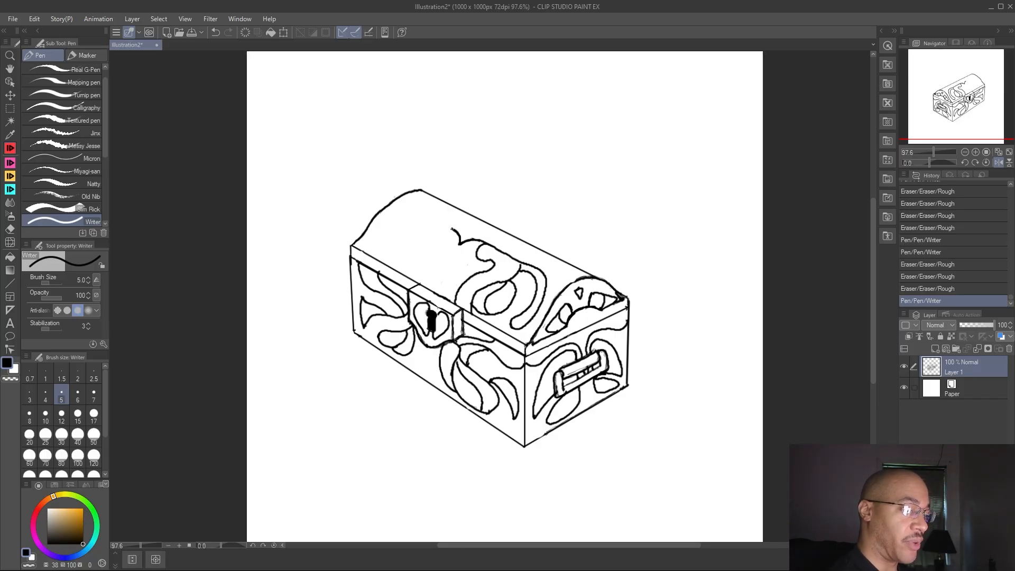
{"action": "left_click_drag", "start_coordinate": [448, 228], "coordinate": [445, 229]}
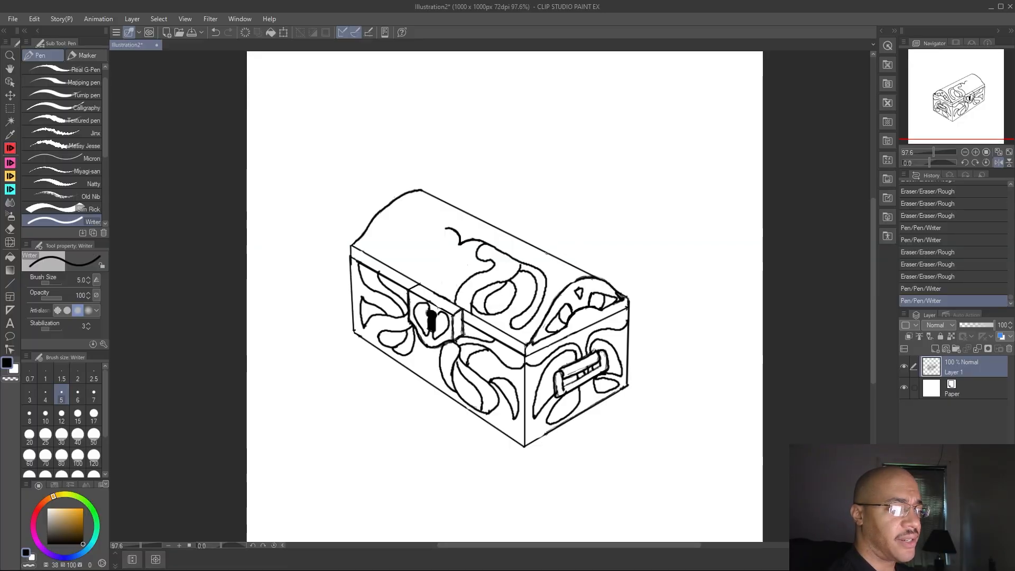
Draw a narrow inset strip along the middle of the lid's top edge with the Writer pen, and clean its ends with the Rough eraser
{"action": "left_click_drag", "start_coordinate": [548, 252], "coordinate": [454, 213]}
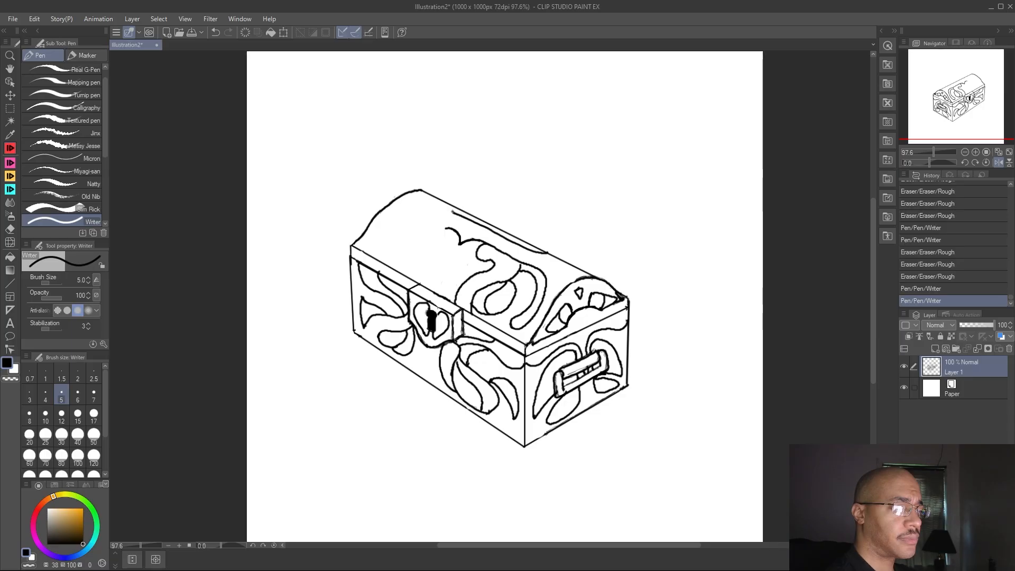
{"action": "left_click_drag", "start_coordinate": [456, 207], "coordinate": [455, 206]}
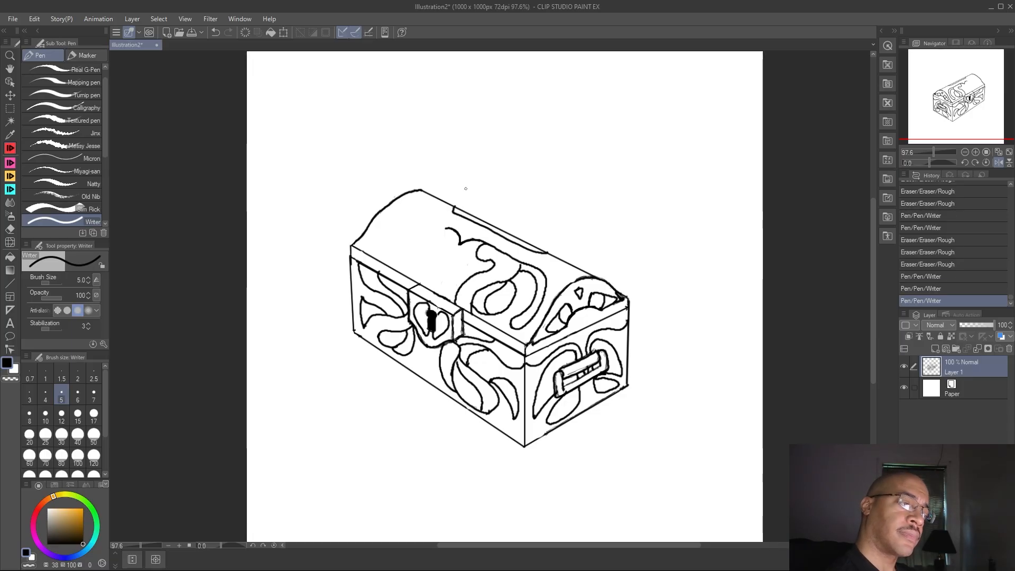
{"action": "left_click", "coordinate": [10, 228]}
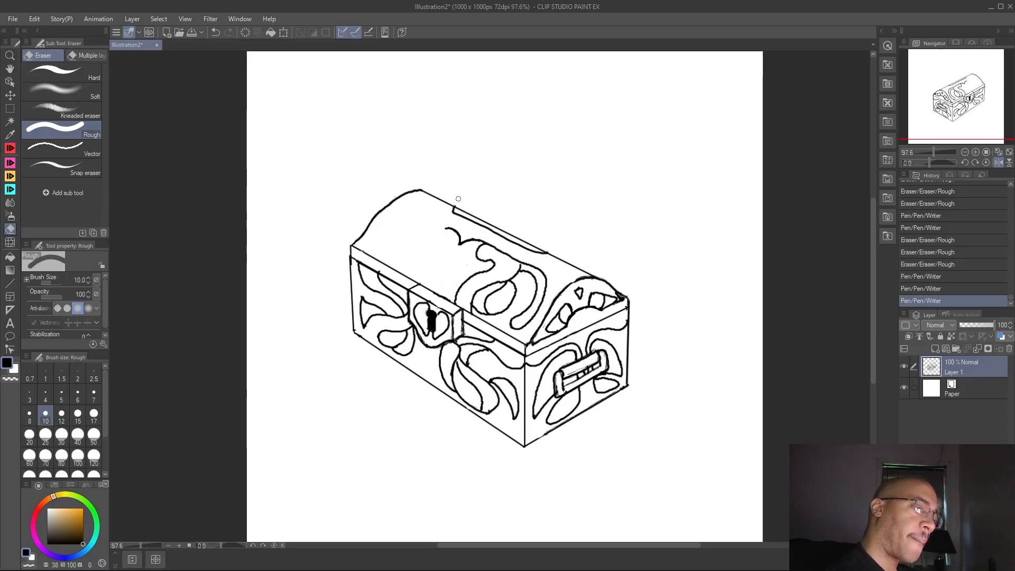
{"action": "left_click_drag", "start_coordinate": [459, 204], "coordinate": [455, 203]}
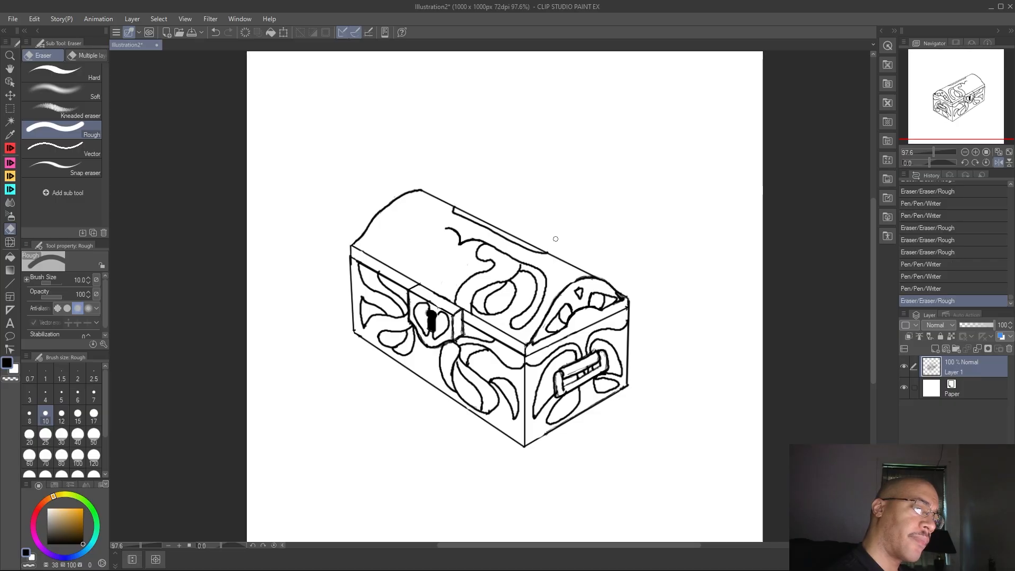
{"action": "left_click_drag", "start_coordinate": [550, 250], "coordinate": [548, 252]}
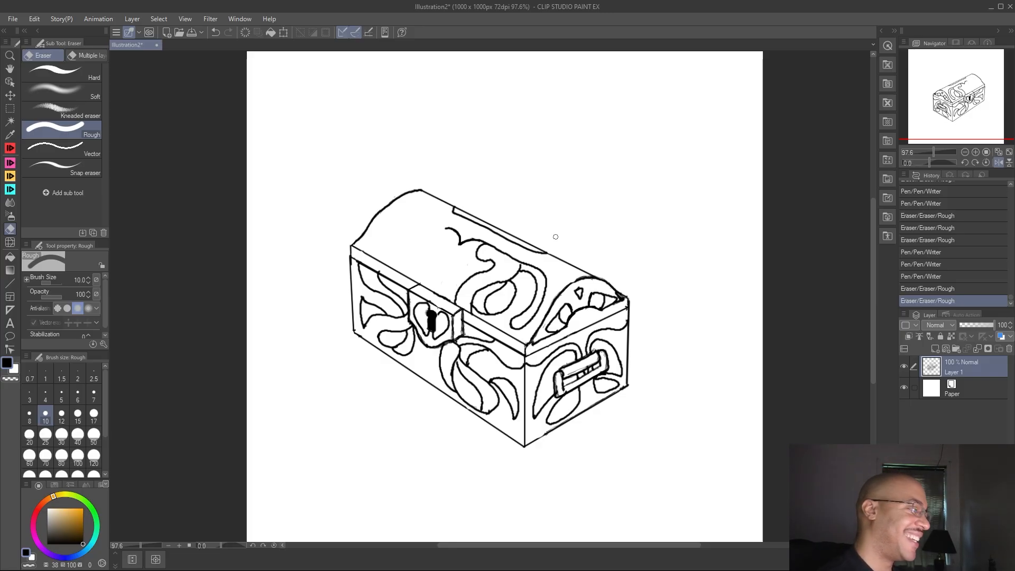
Draw a small half-round notch near each end of the lid's top edge with the Writer pen, and erase the excess line
{"action": "left_click", "coordinate": [10, 147]}
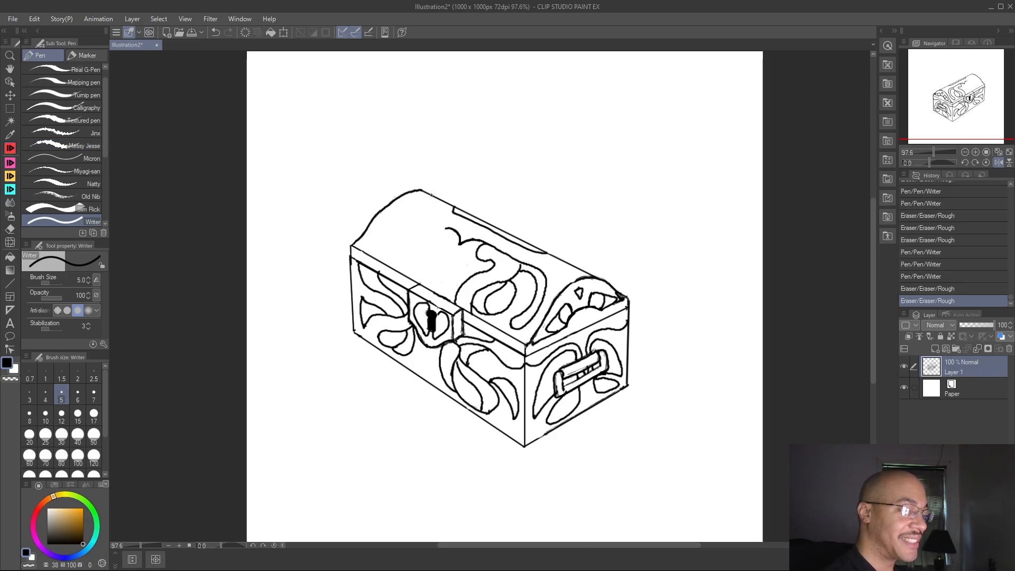
{"action": "left_click_drag", "start_coordinate": [430, 197], "coordinate": [446, 204]}
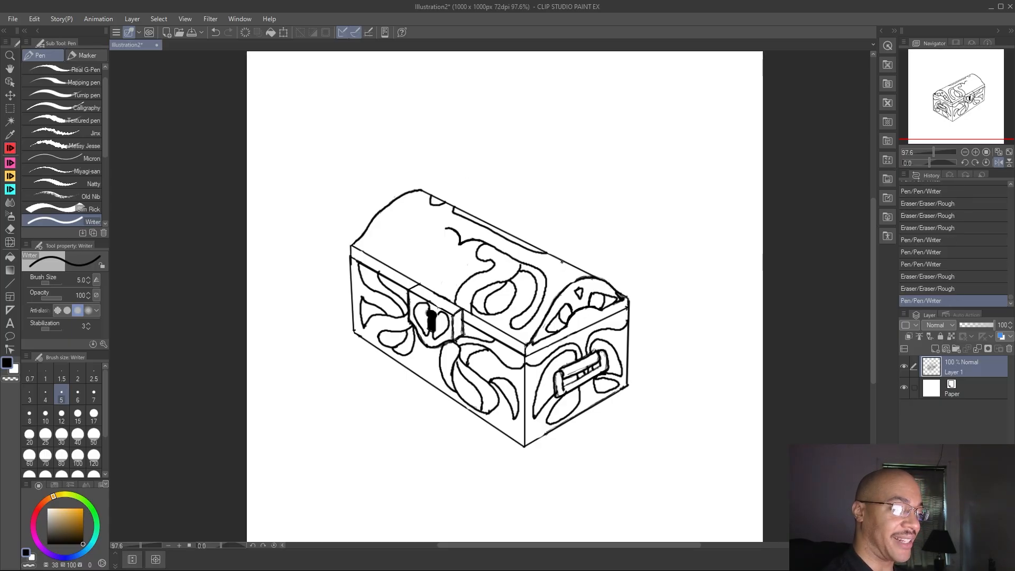
{"action": "left_click_drag", "start_coordinate": [562, 266], "coordinate": [571, 271]}
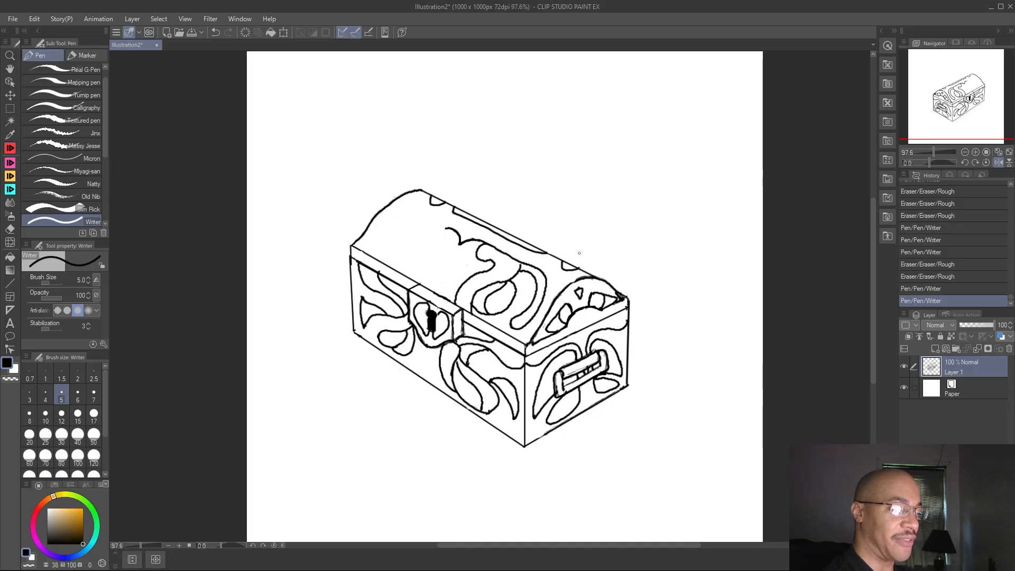
{"action": "key", "text": "e"}
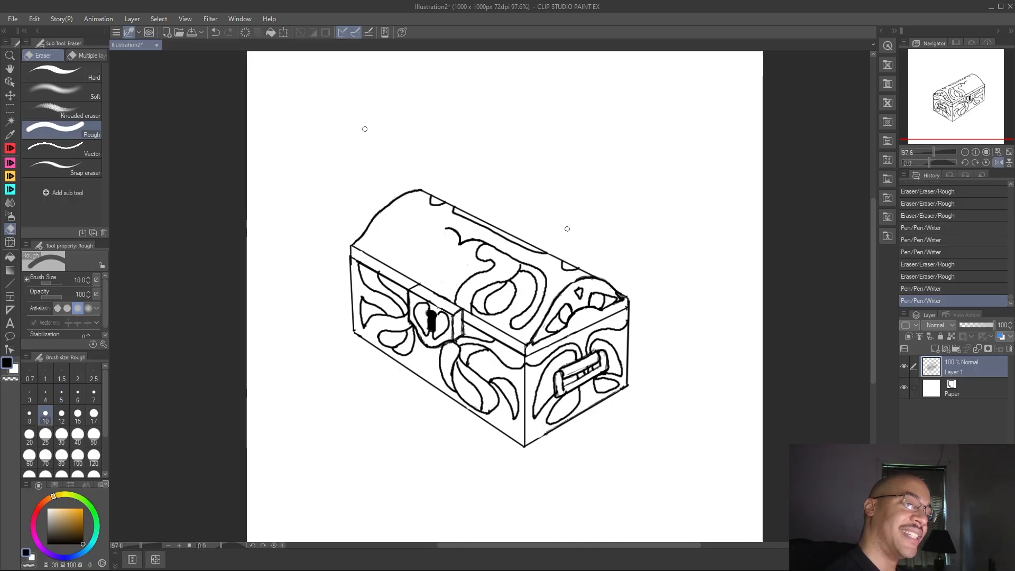
{"action": "left_click_drag", "start_coordinate": [581, 266], "coordinate": [580, 265]}
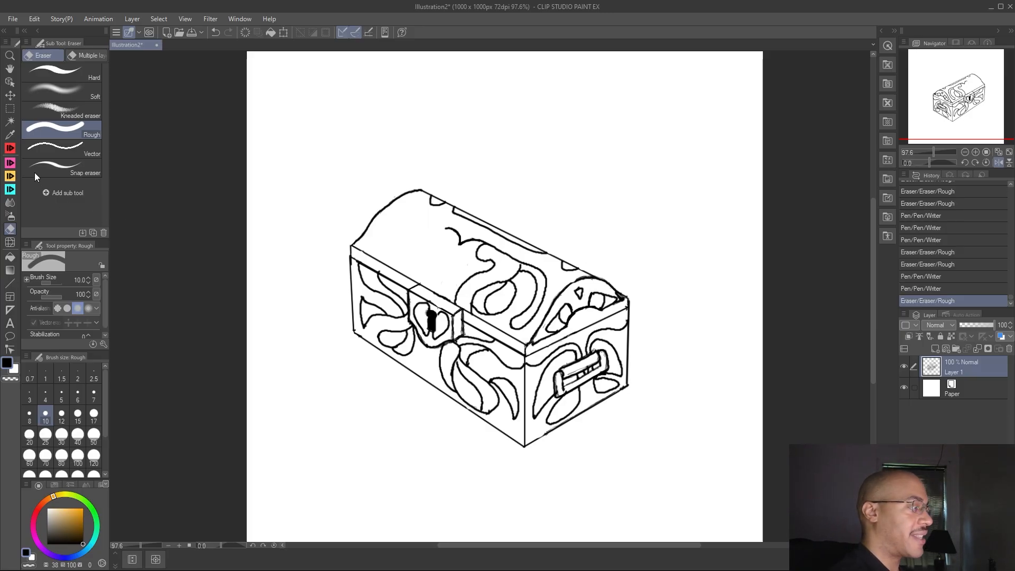
Rework the tip of the lid scroll's flick, extending it with the Writer pen and trimming it back with the Rough eraser
{"action": "key", "text": "p"}
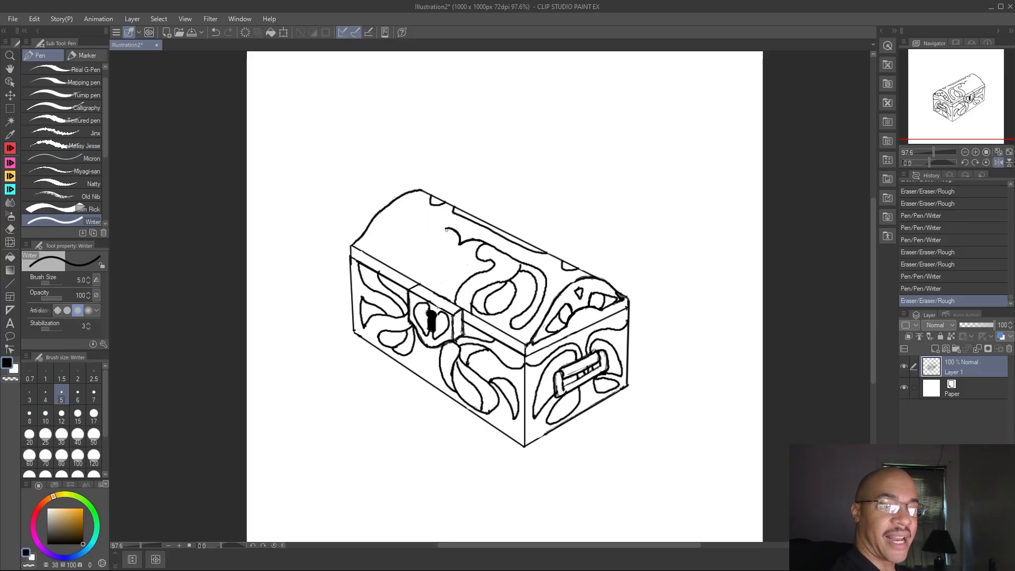
{"action": "left_click_drag", "start_coordinate": [443, 228], "coordinate": [454, 233]}
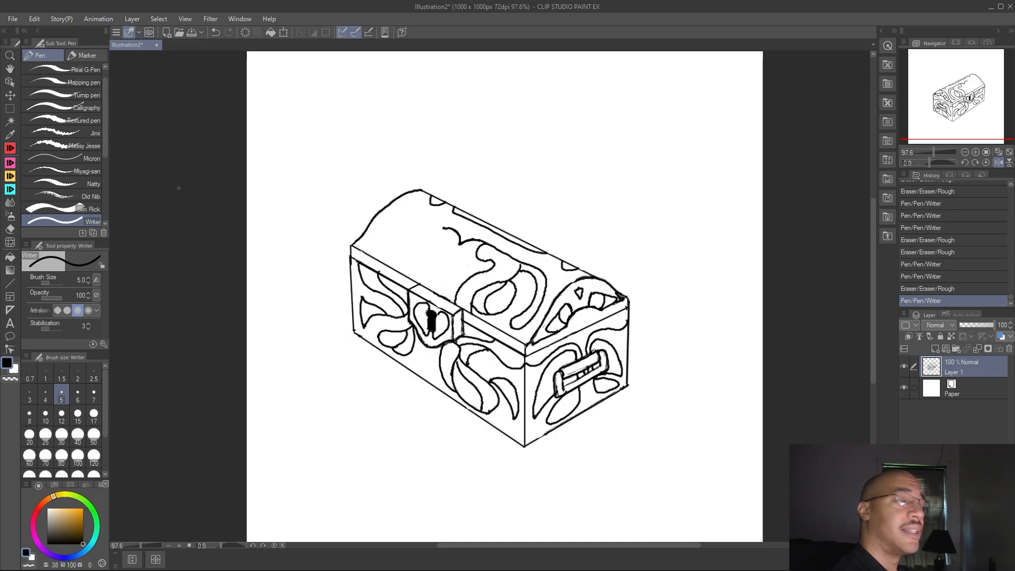
{"action": "left_click", "coordinate": [9, 229]}
{"action": "left_click", "coordinate": [442, 230]}
{"action": "left_click", "coordinate": [443, 231]}
{"action": "left_click", "coordinate": [443, 231]}
{"action": "left_click", "coordinate": [444, 231]}
{"action": "left_click", "coordinate": [446, 231]}
{"action": "left_click", "coordinate": [450, 230]}
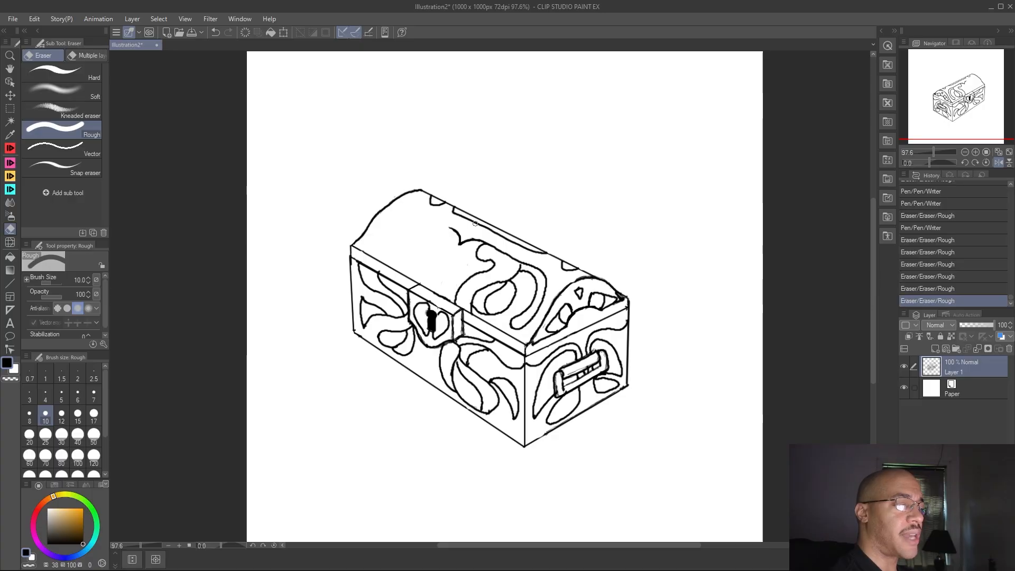
{"action": "left_click", "coordinate": [9, 148]}
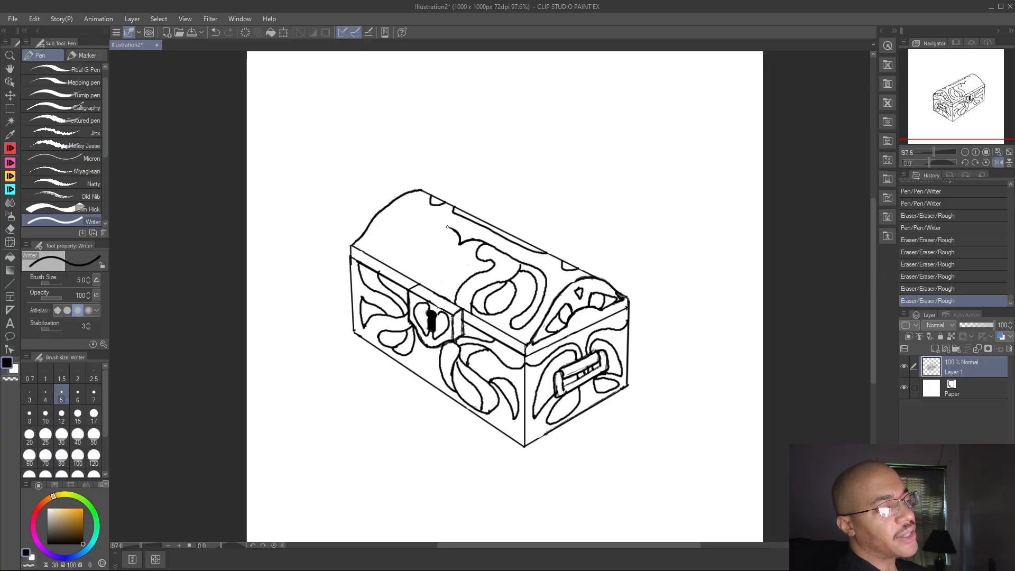
Extend the scroll outline toward the lid's far-left end with small curls using the Writer pen, and erase the excess downward tail
{"action": "left_click_drag", "start_coordinate": [446, 223], "coordinate": [449, 231]}
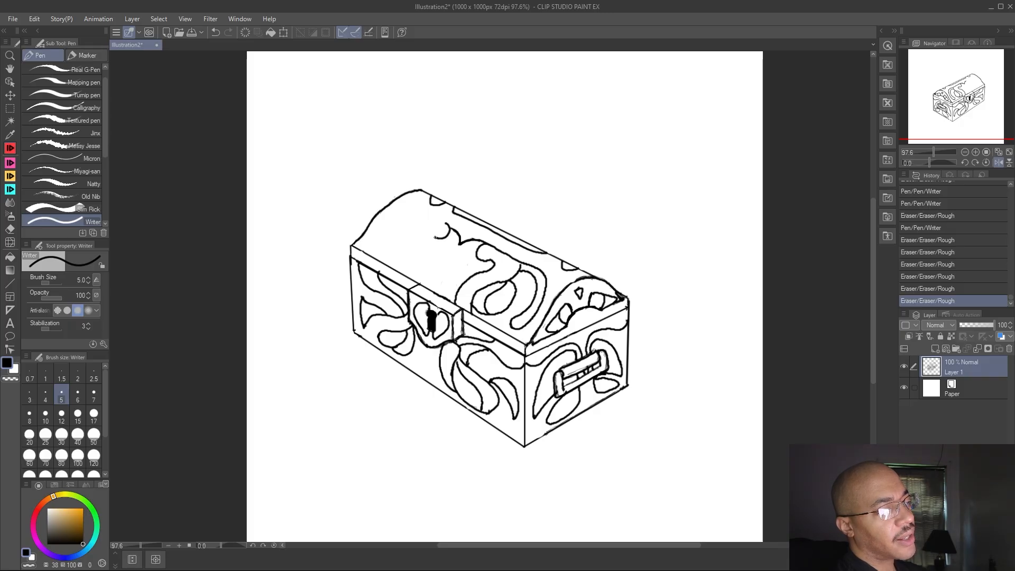
{"action": "left_click_drag", "start_coordinate": [430, 235], "coordinate": [431, 234]}
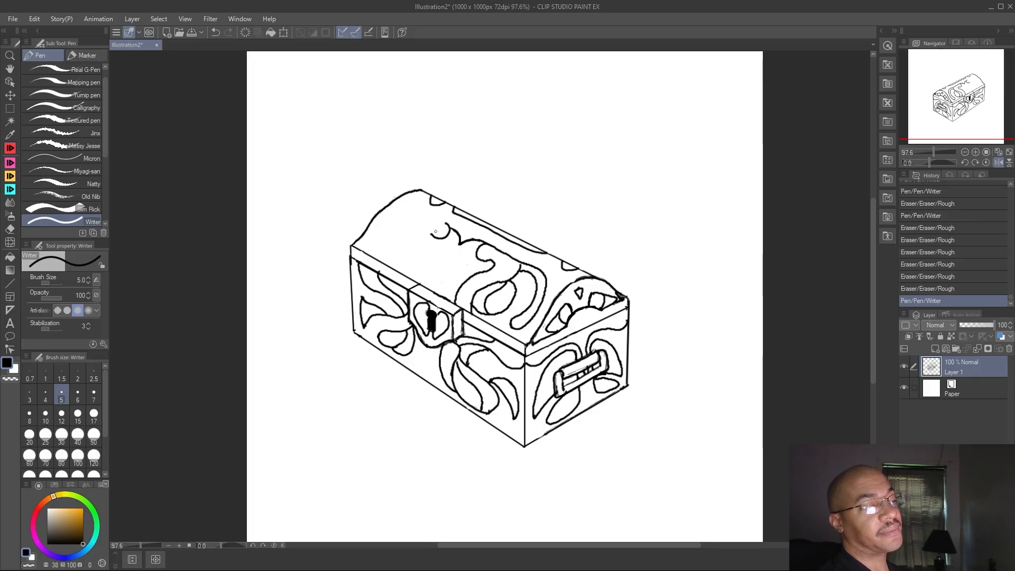
{"action": "left_click_drag", "start_coordinate": [457, 202], "coordinate": [453, 210]}
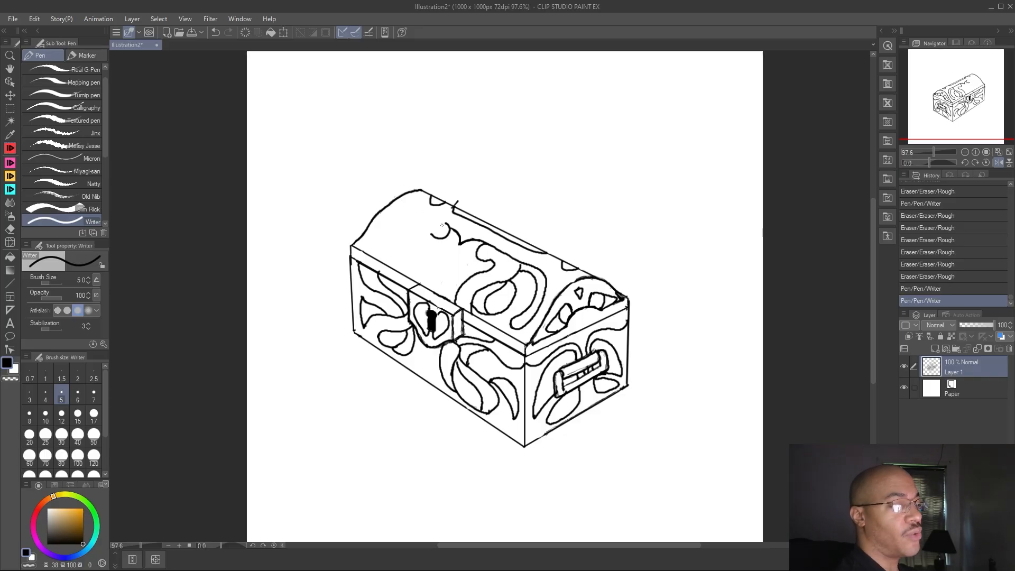
{"action": "key", "text": "ctrl+z"}
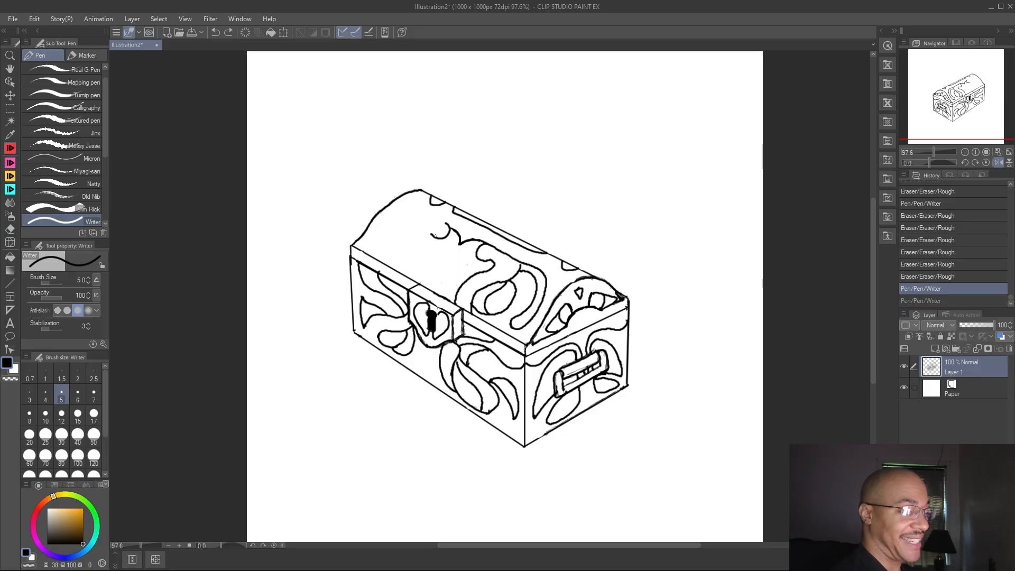
{"action": "key", "text": "ctrl+y"}
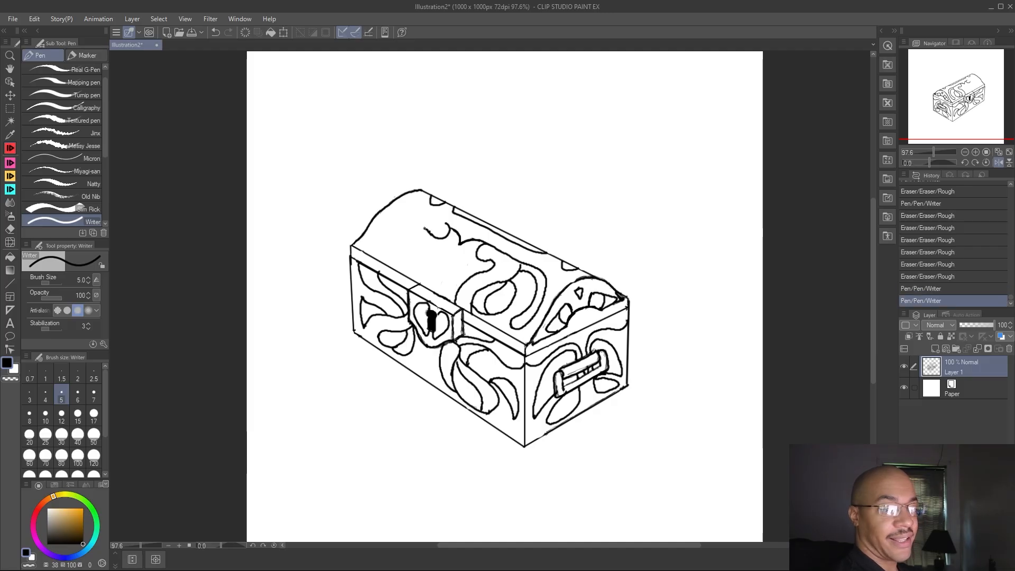
{"action": "left_click_drag", "start_coordinate": [418, 230], "coordinate": [416, 249]}
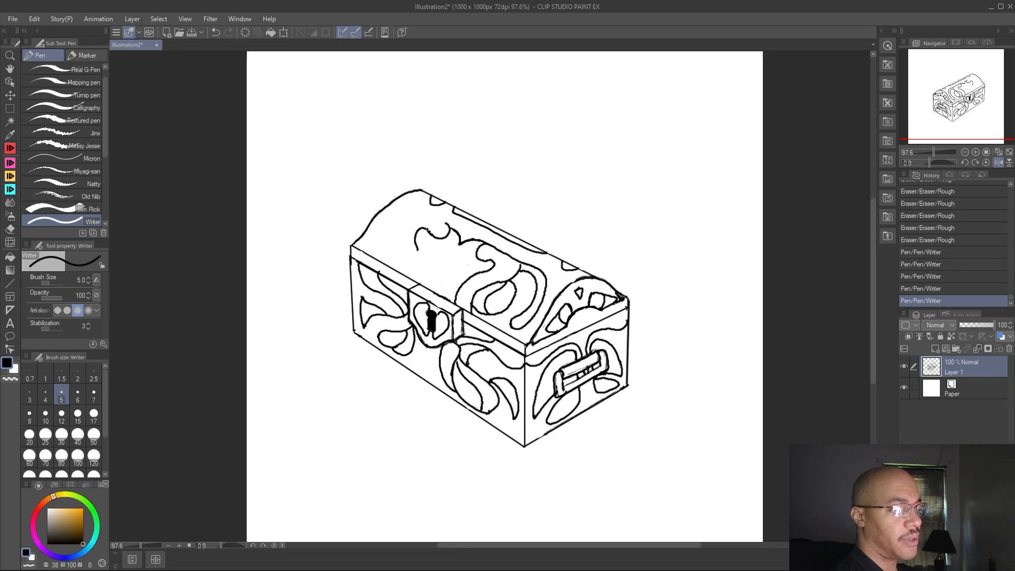
{"action": "key", "text": "e"}
{"action": "left_click_drag", "start_coordinate": [415, 249], "coordinate": [414, 239]}
{"action": "left_click", "coordinate": [10, 149]}
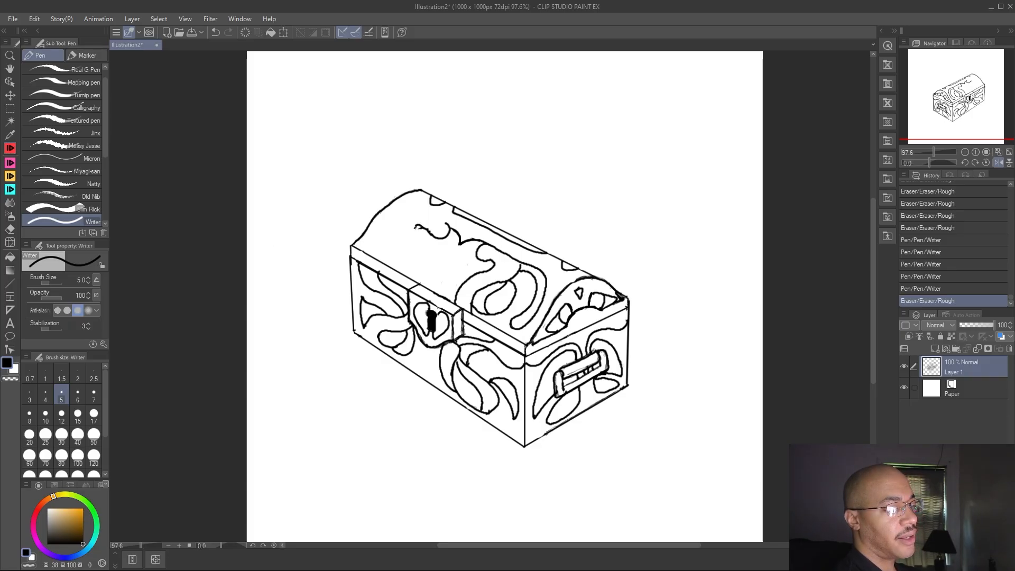
{"action": "left_click_drag", "start_coordinate": [416, 233], "coordinate": [421, 256]}
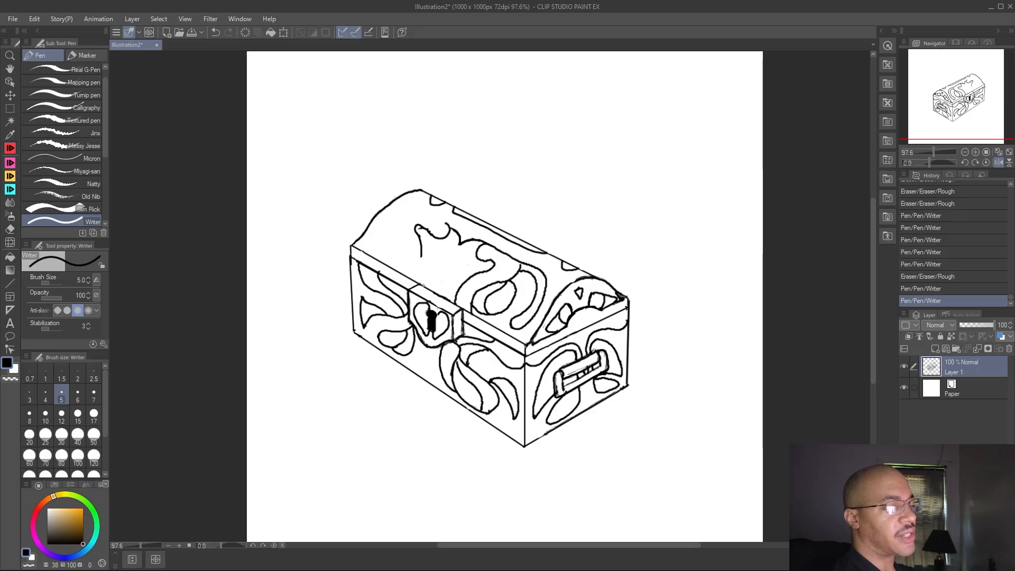
{"action": "left_click_drag", "start_coordinate": [426, 277], "coordinate": [421, 247]}
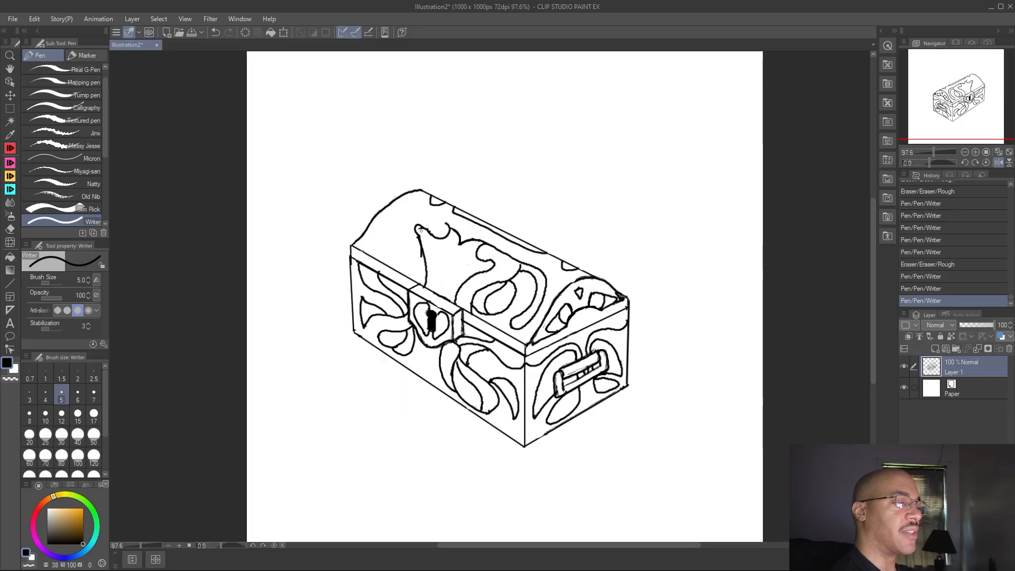
{"action": "key", "text": "e"}
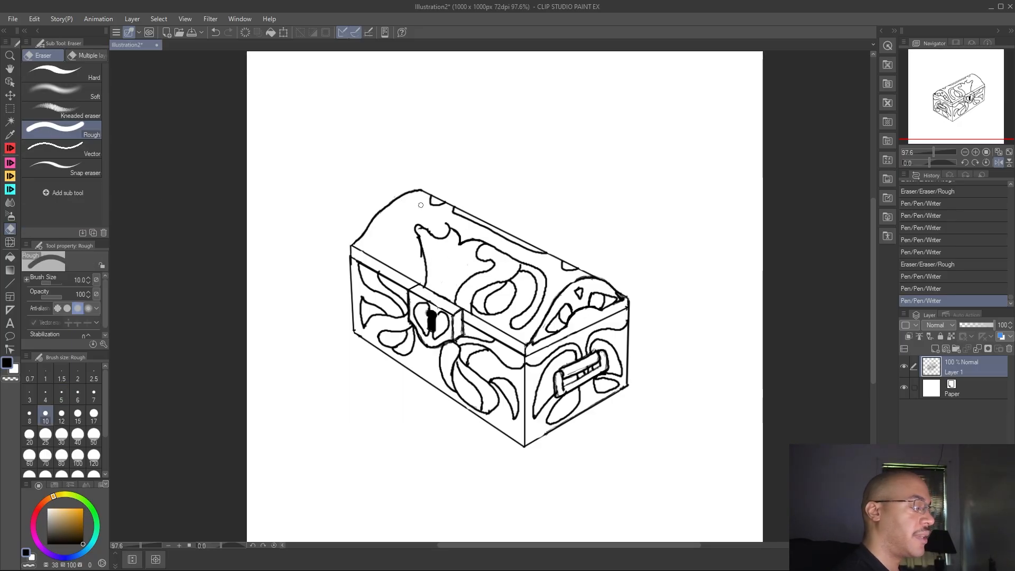
{"action": "left_click_drag", "start_coordinate": [417, 251], "coordinate": [423, 235]}
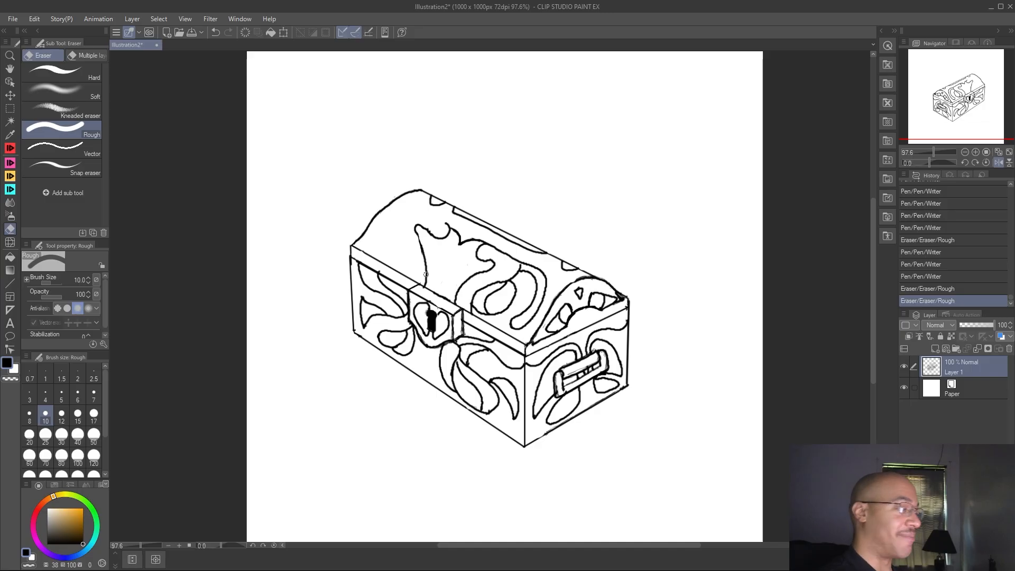
{"action": "mouse_move", "coordinate": [447, 224]}
{"action": "left_mouse_down"}
{"action": "mouse_move", "coordinate": [419, 235]}
{"action": "mouse_move", "coordinate": [423, 254]}
{"action": "mouse_move", "coordinate": [416, 238]}
{"action": "mouse_move", "coordinate": [430, 232]}
{"action": "left_mouse_up"}
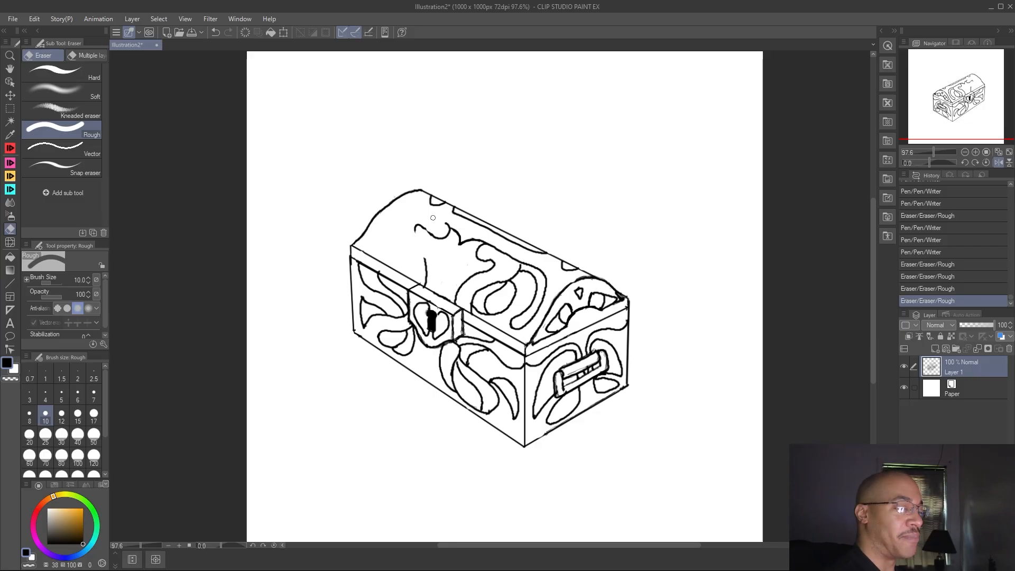
{"action": "left_click_drag", "start_coordinate": [449, 222], "coordinate": [445, 223]}
Draw a second contour line above the curled scroll outline, running toward the lid's upper-left corner
{"action": "key", "text": "p"}
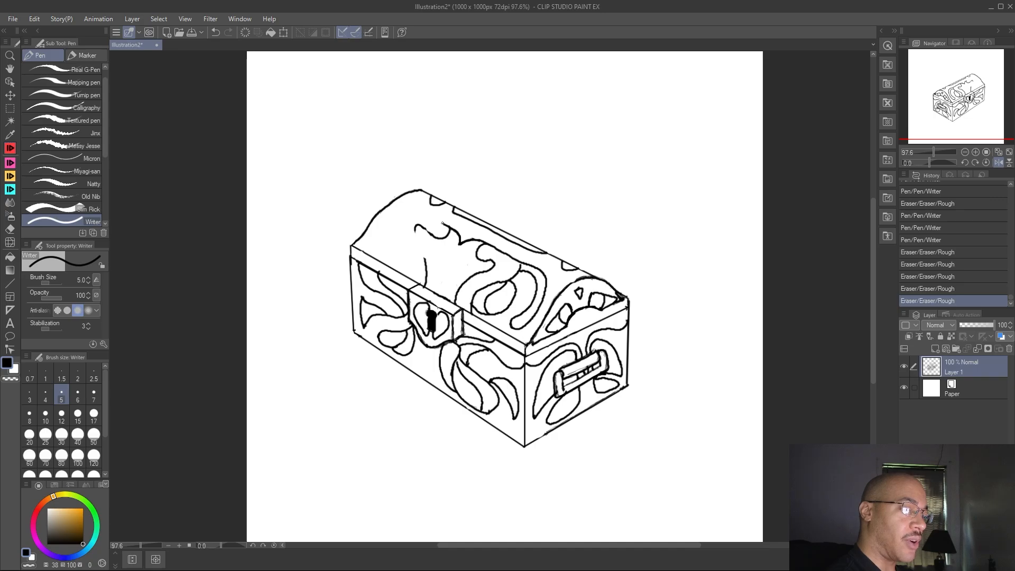
{"action": "left_click_drag", "start_coordinate": [427, 213], "coordinate": [443, 221]}
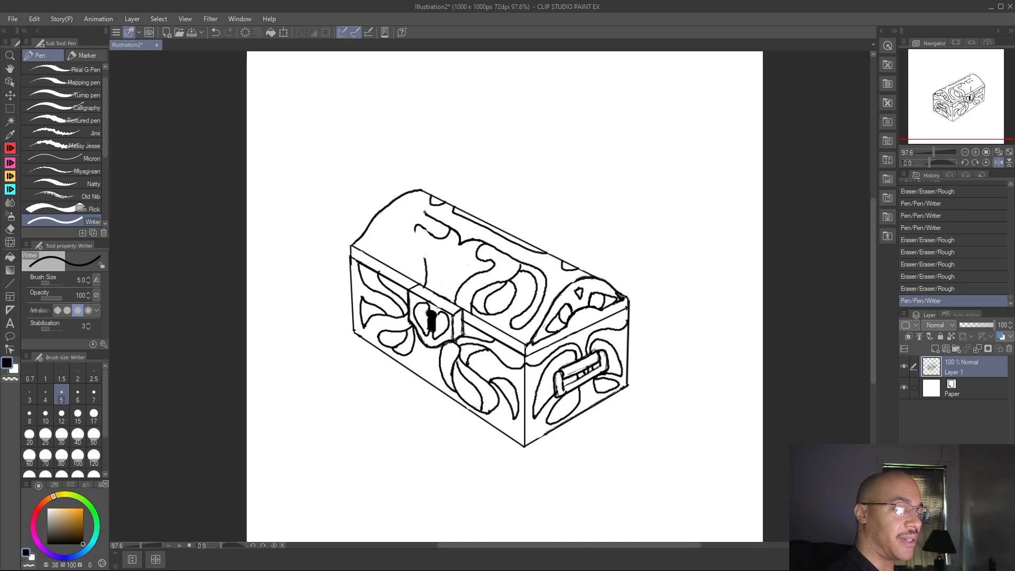
{"action": "left_click_drag", "start_coordinate": [413, 206], "coordinate": [426, 211]}
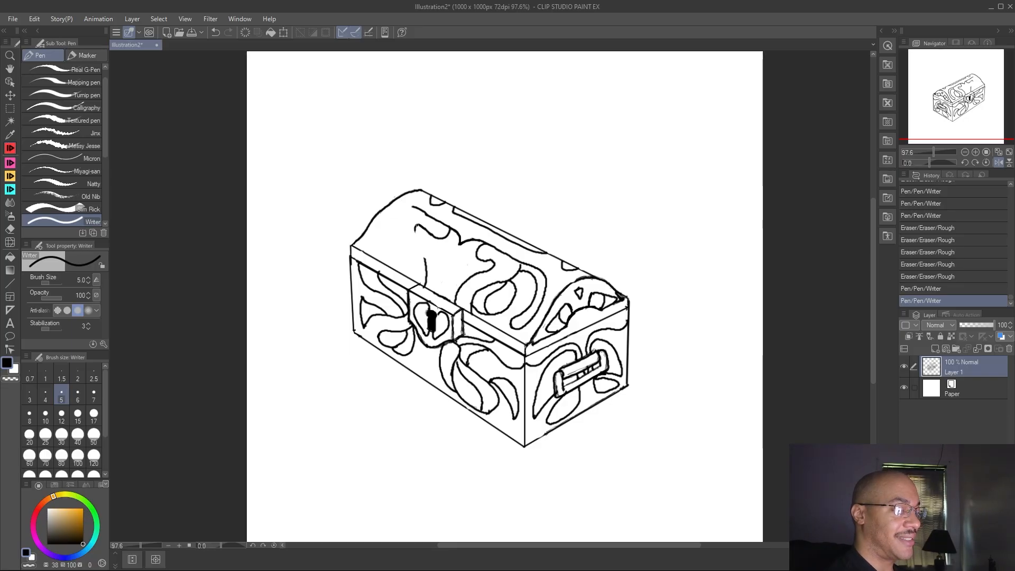
{"action": "left_click_drag", "start_coordinate": [416, 233], "coordinate": [425, 256]}
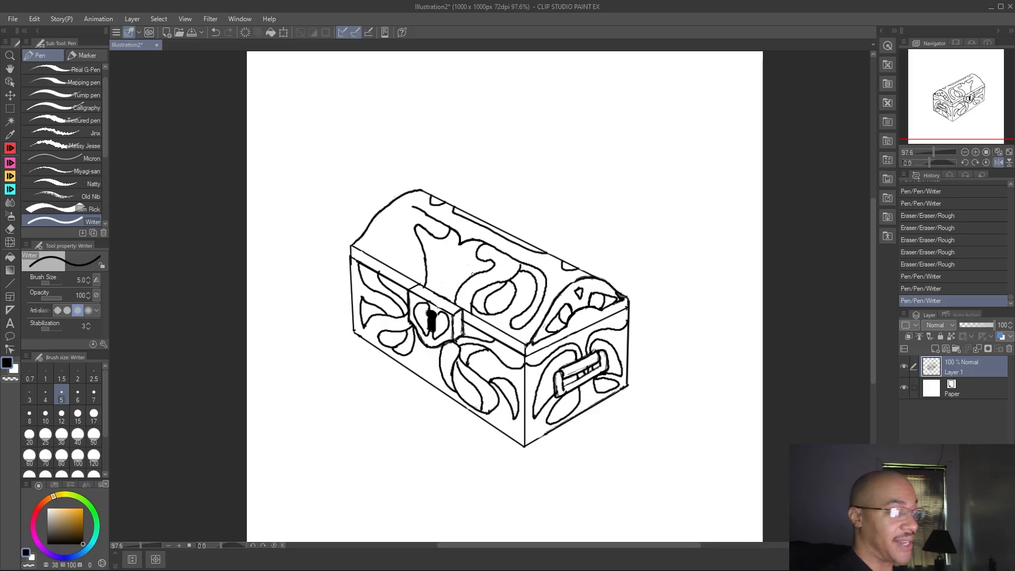
{"action": "key", "text": "e"}
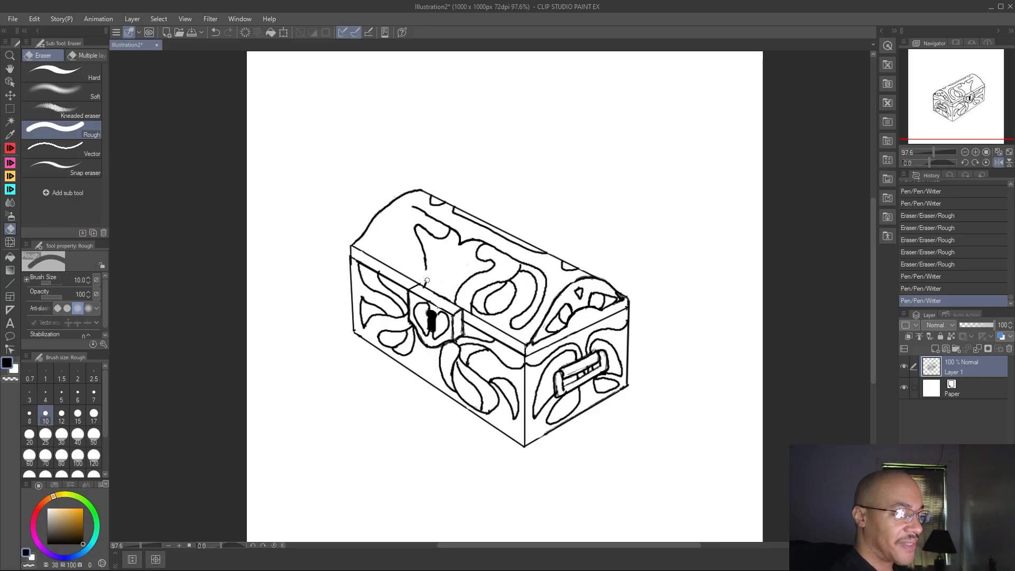
{"action": "left_click_drag", "start_coordinate": [425, 284], "coordinate": [418, 241]}
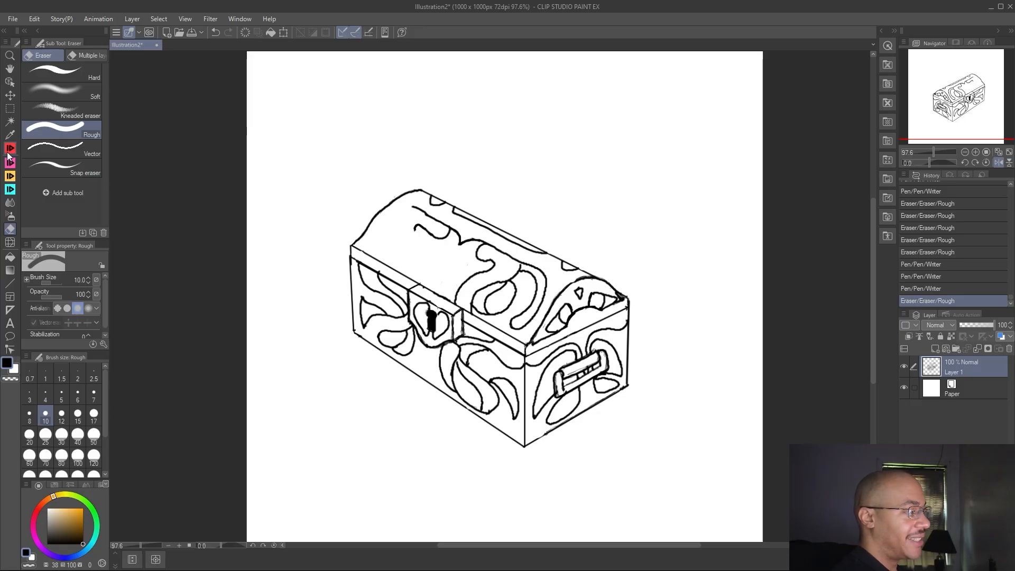
Draw both sides of the scroll's stem from the curl down to the lock plate, plus the adjoining band's left edge
{"action": "key", "text": "p"}
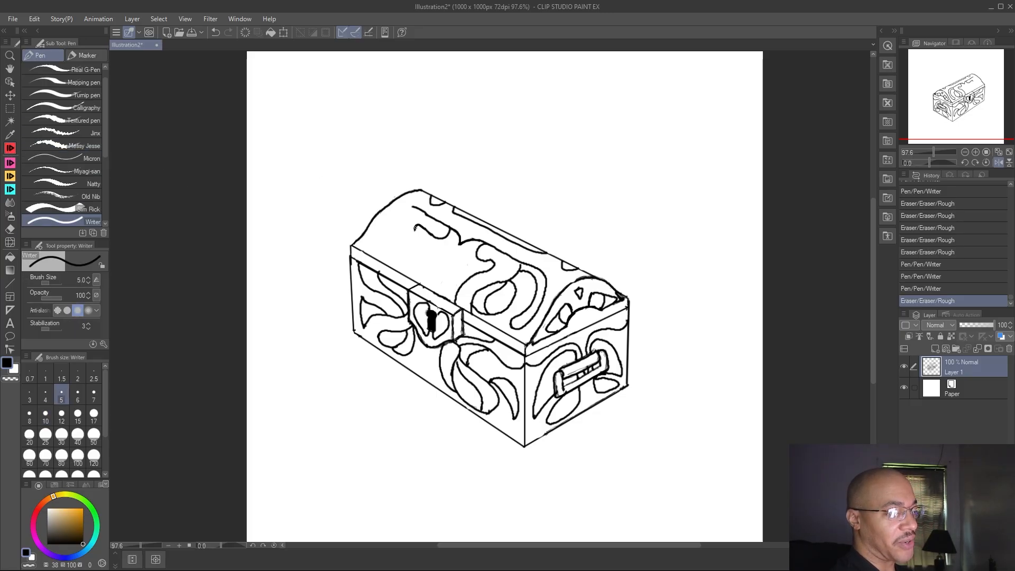
{"action": "left_click_drag", "start_coordinate": [416, 232], "coordinate": [421, 282]}
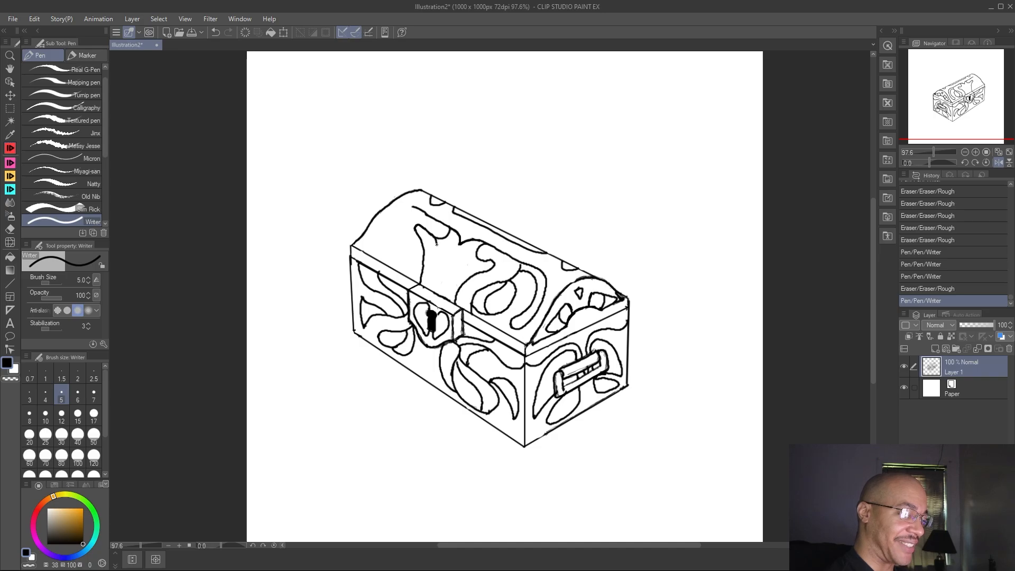
{"action": "left_click_drag", "start_coordinate": [437, 253], "coordinate": [432, 288]}
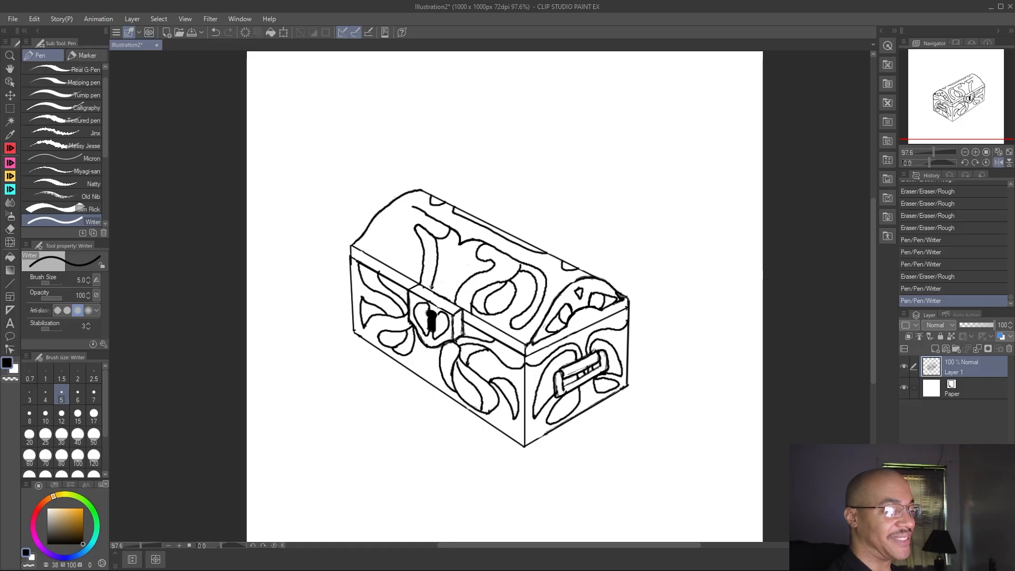
{"action": "left_click_drag", "start_coordinate": [430, 289], "coordinate": [433, 287]}
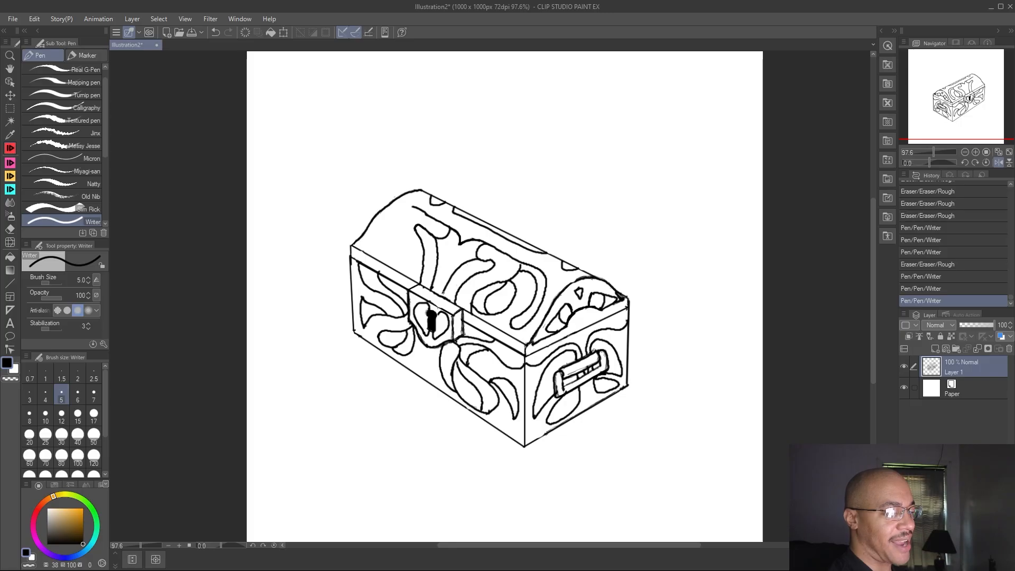
{"action": "left_click_drag", "start_coordinate": [441, 298], "coordinate": [442, 299]}
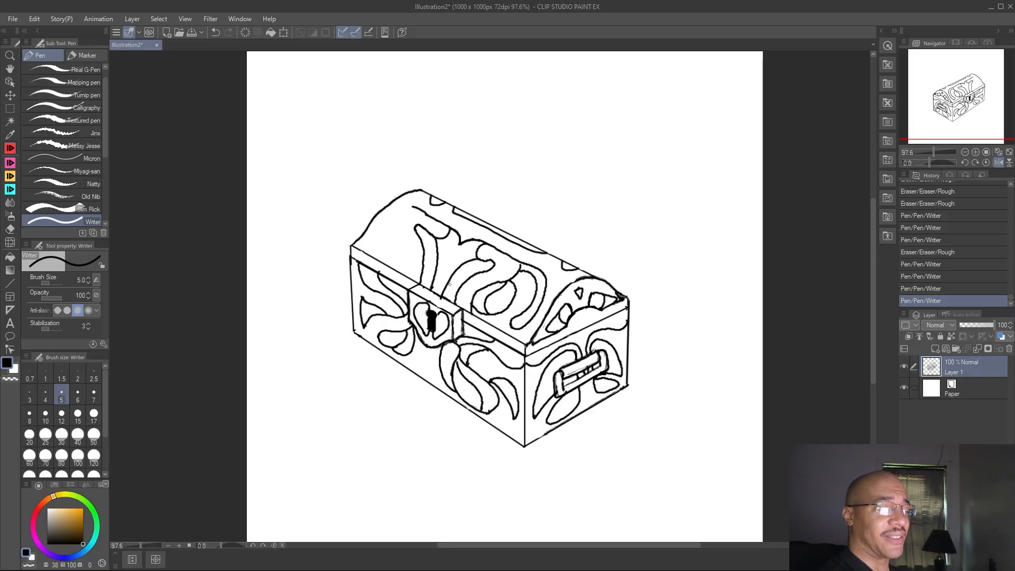
Erase the stem and band lines that overrun the lid's lower edge above the lock plate with the Rough eraser
{"action": "key", "text": "e"}
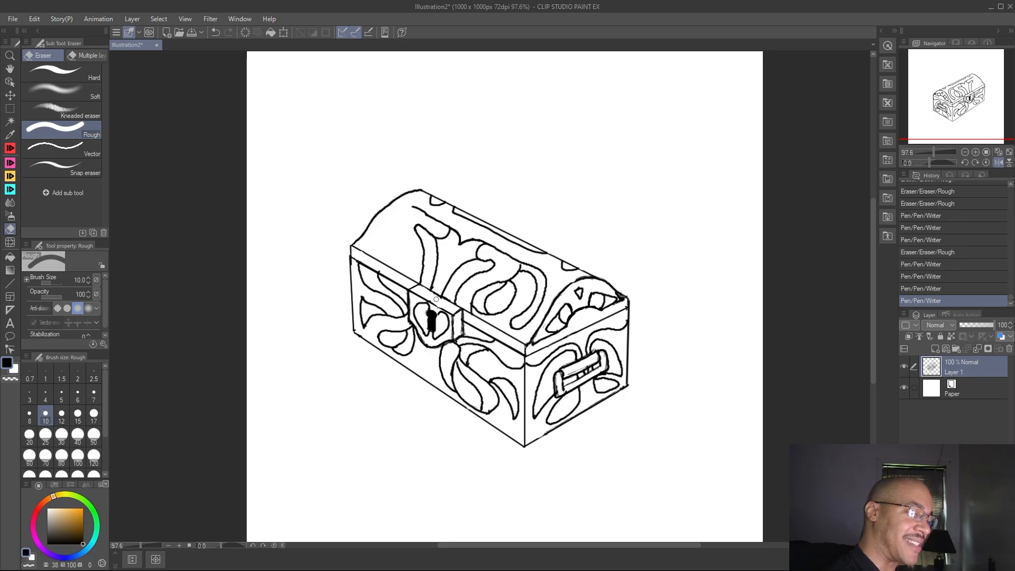
{"action": "left_click_drag", "start_coordinate": [438, 300], "coordinate": [442, 286]}
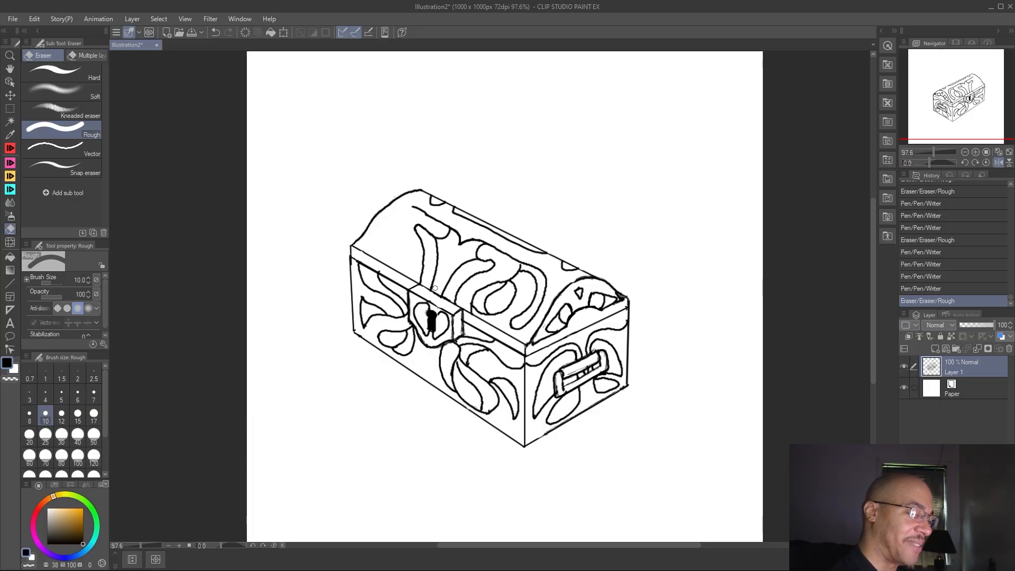
{"action": "left_click_drag", "start_coordinate": [435, 288], "coordinate": [435, 285]}
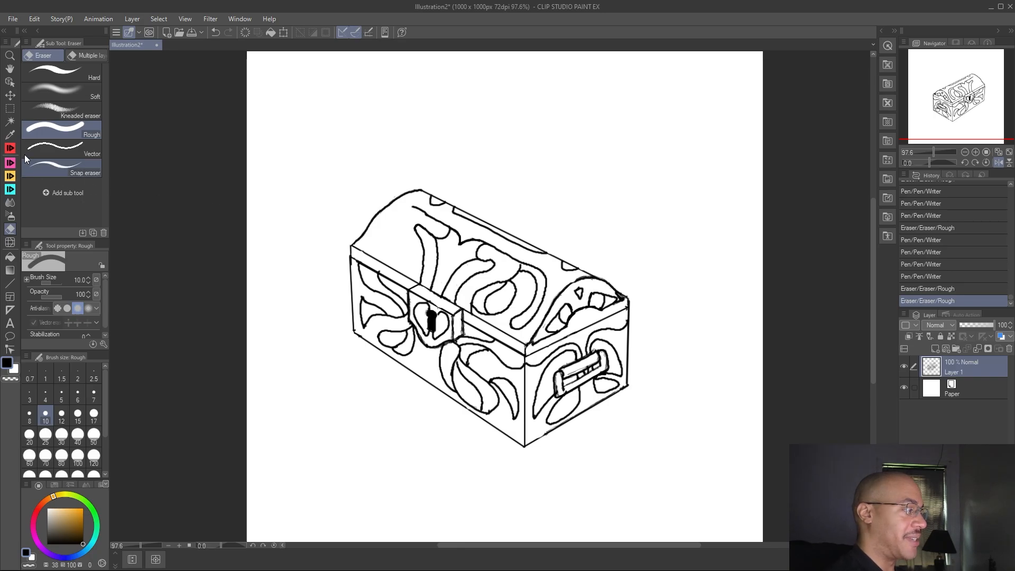
Draw the scroll's outer contour curving down to the lid's lower edge left of the lock, and erase stray marks along that edge
{"action": "left_click", "coordinate": [10, 148]}
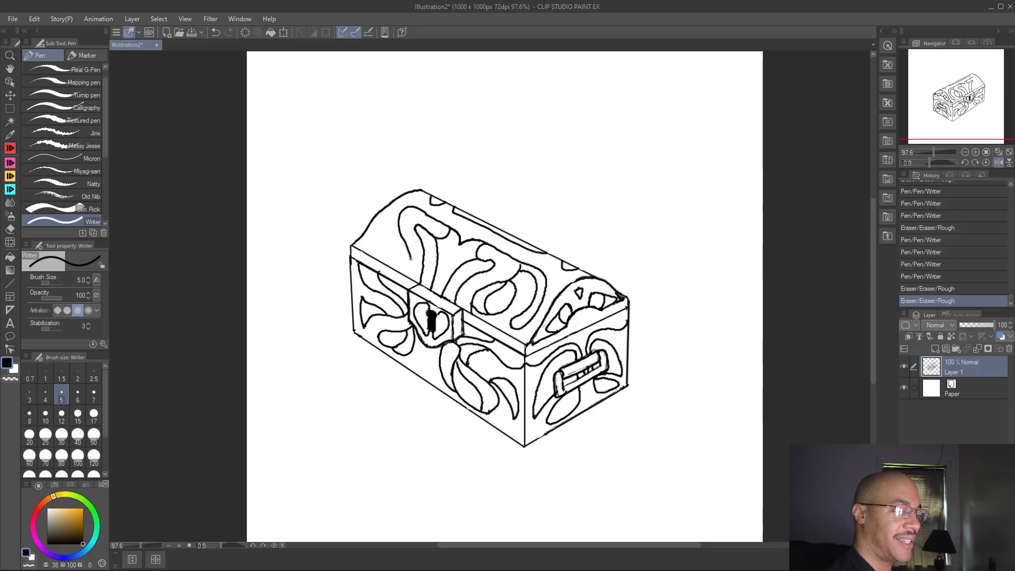
{"action": "left_click_drag", "start_coordinate": [412, 270], "coordinate": [410, 278]}
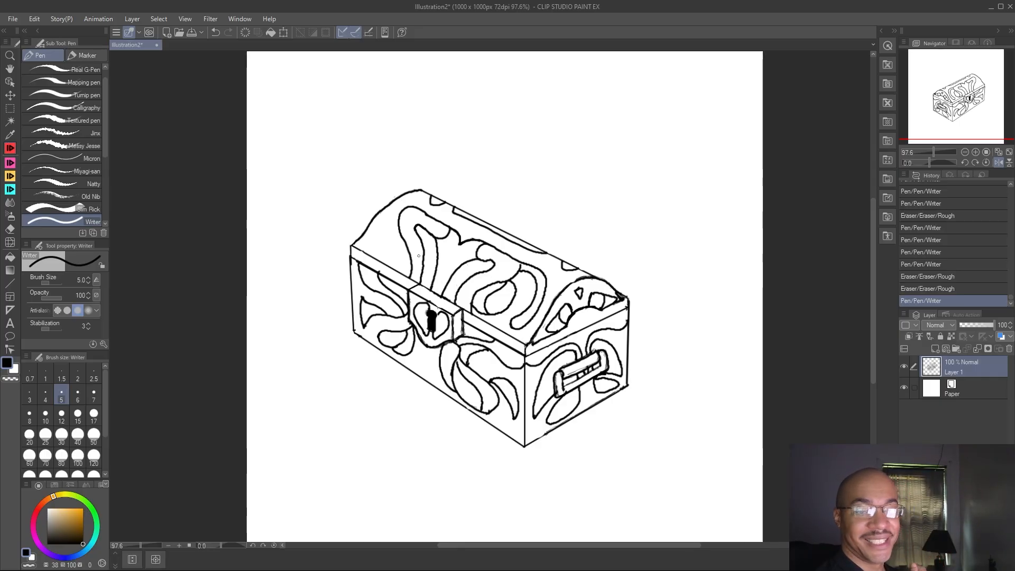
{"action": "key", "text": "e"}
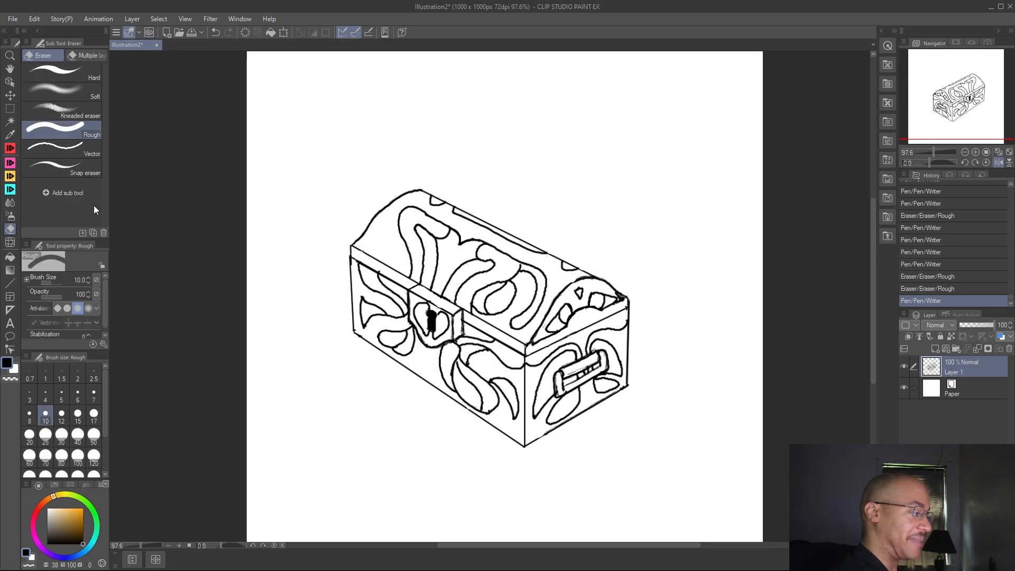
{"action": "left_click", "coordinate": [382, 271]}
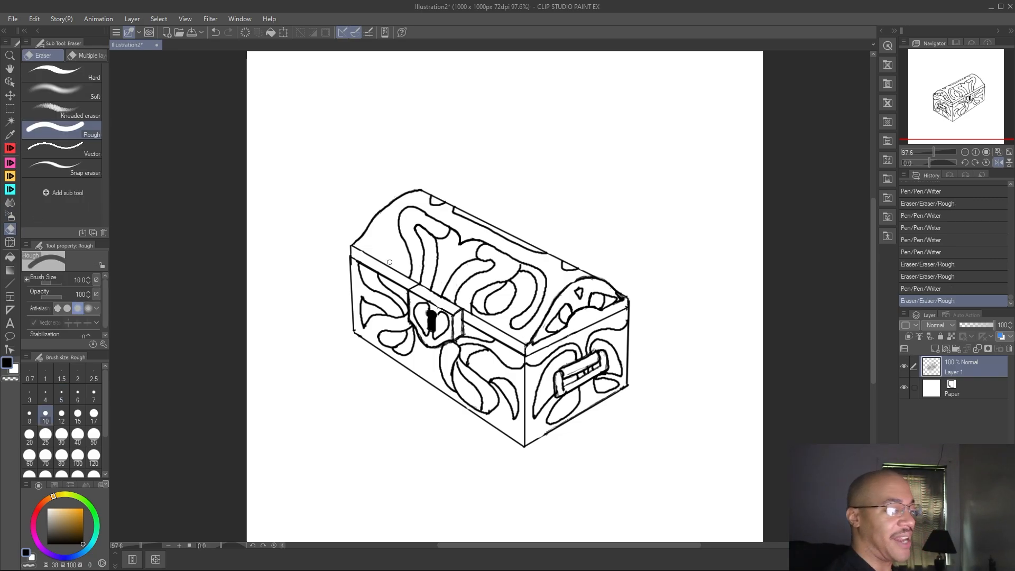
{"action": "left_click", "coordinate": [10, 150]}
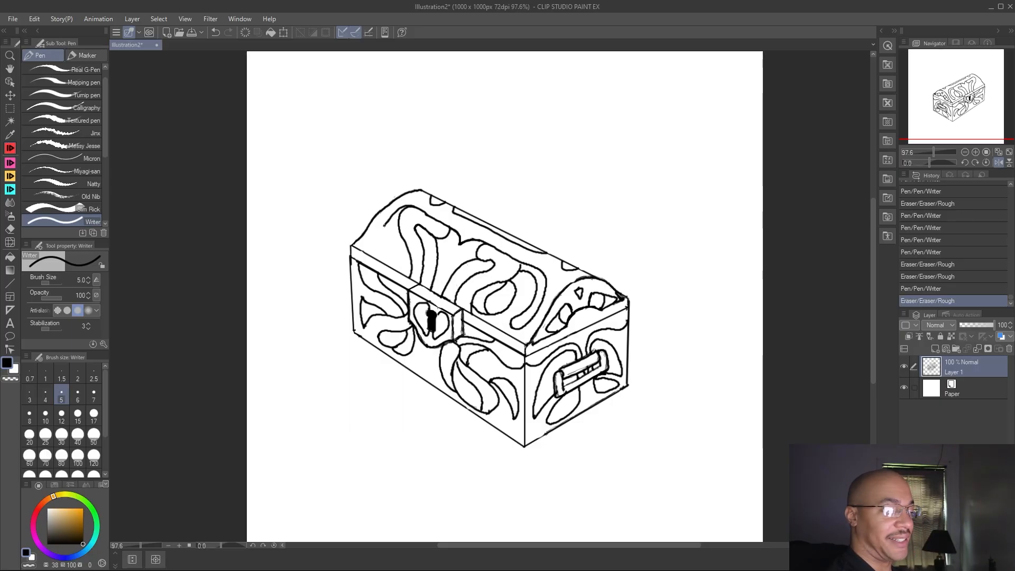
{"action": "left_click_drag", "start_coordinate": [376, 234], "coordinate": [372, 243]}
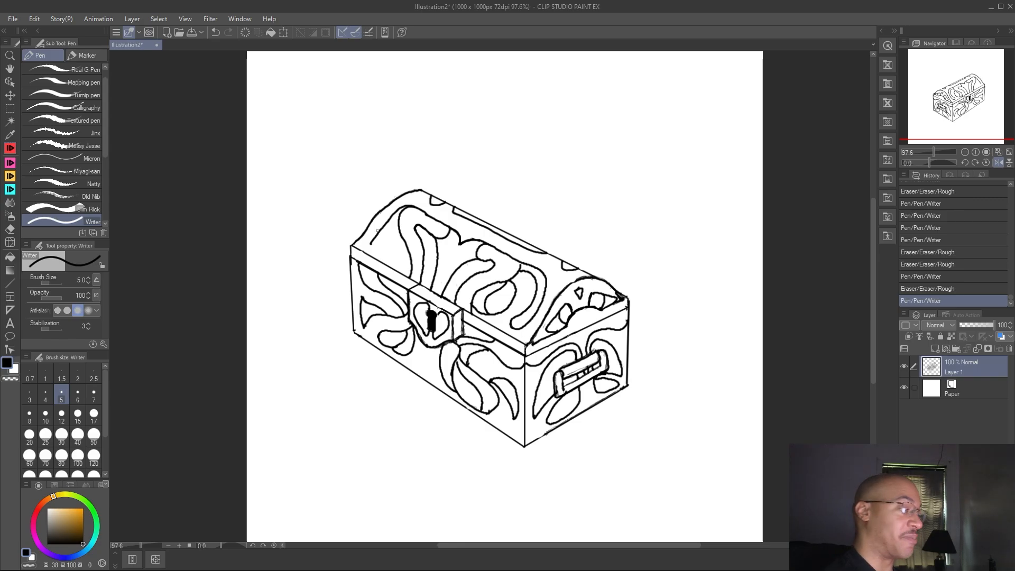
{"action": "key", "text": "e"}
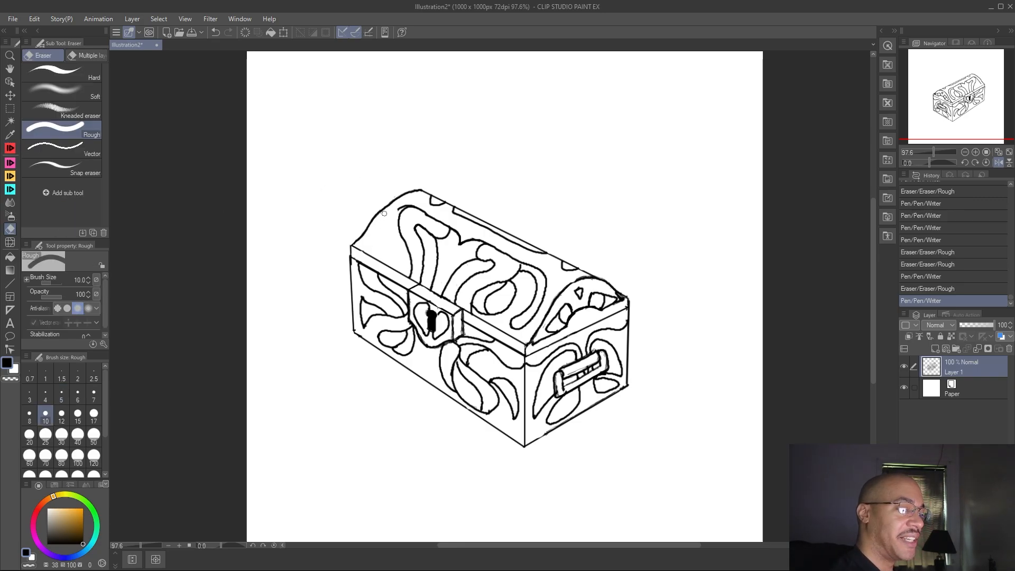
{"action": "left_click_drag", "start_coordinate": [380, 222], "coordinate": [372, 205]}
Draw an arc parallel to the lid's curved left end, finishing in a small hook near the lower corner
{"action": "key", "text": "p"}
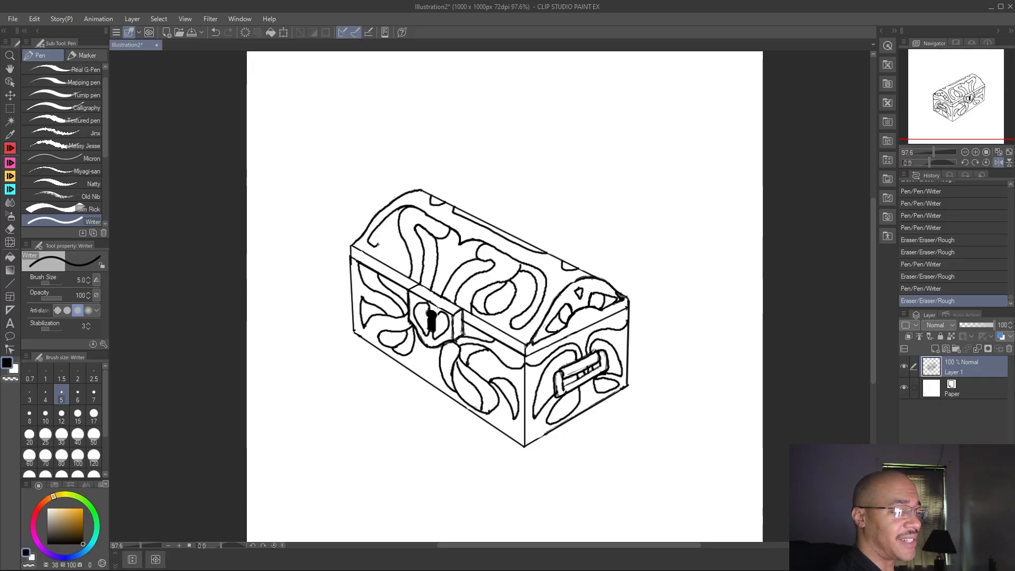
{"action": "left_click_drag", "start_coordinate": [368, 237], "coordinate": [378, 244]}
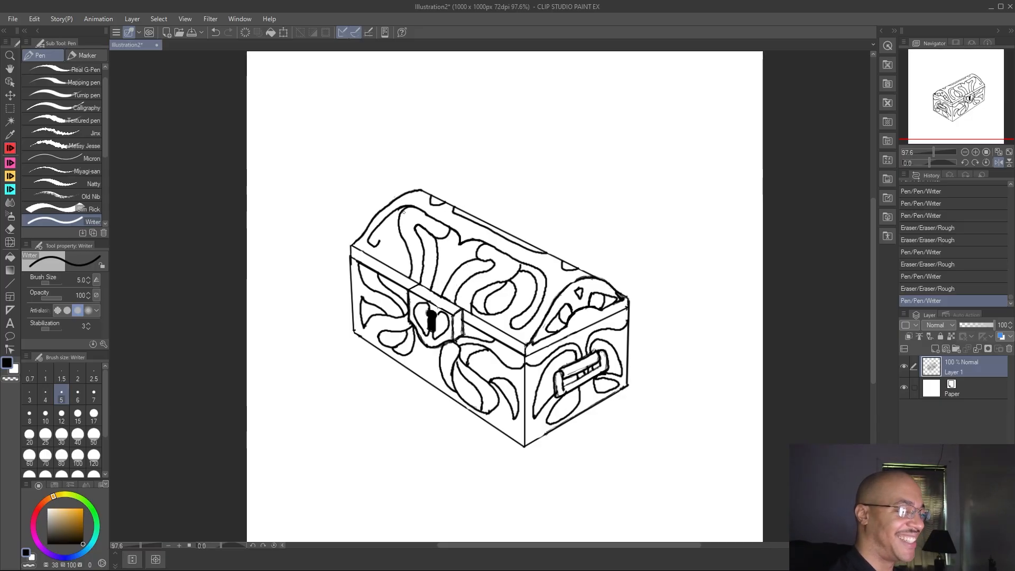
Draw a second arc beside the one along the lid's curved left end to close a narrow band, cleaning it with the Rough eraser
{"action": "left_click", "coordinate": [401, 212]}
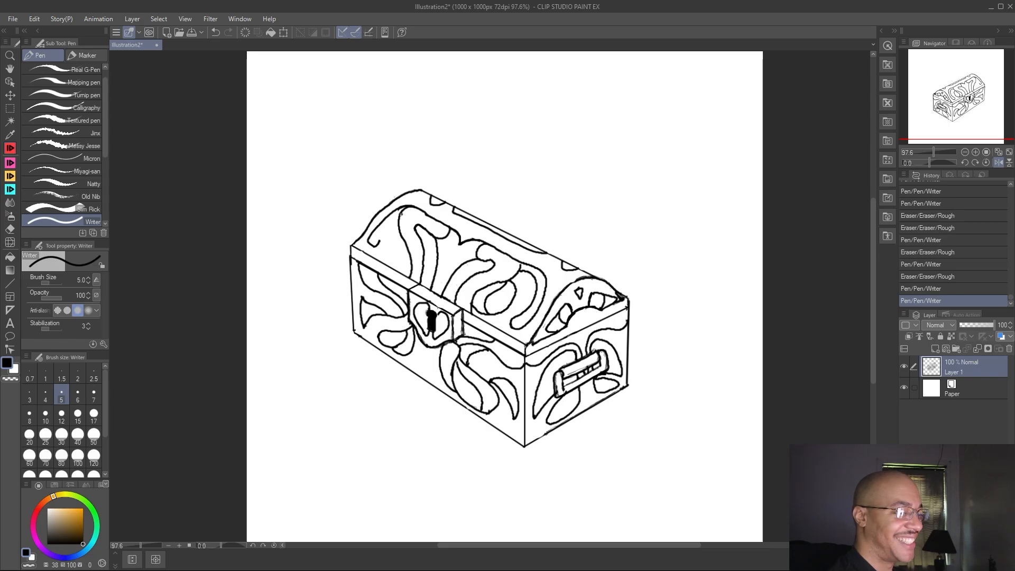
{"action": "mouse_move", "coordinate": [382, 234]}
{"action": "left_mouse_down"}
{"action": "mouse_move", "coordinate": [389, 254]}
{"action": "mouse_move", "coordinate": [375, 243]}
{"action": "mouse_move", "coordinate": [383, 233]}
{"action": "mouse_move", "coordinate": [373, 243]}
{"action": "mouse_move", "coordinate": [399, 212]}
{"action": "left_mouse_up"}
{"action": "key", "text": "e"}
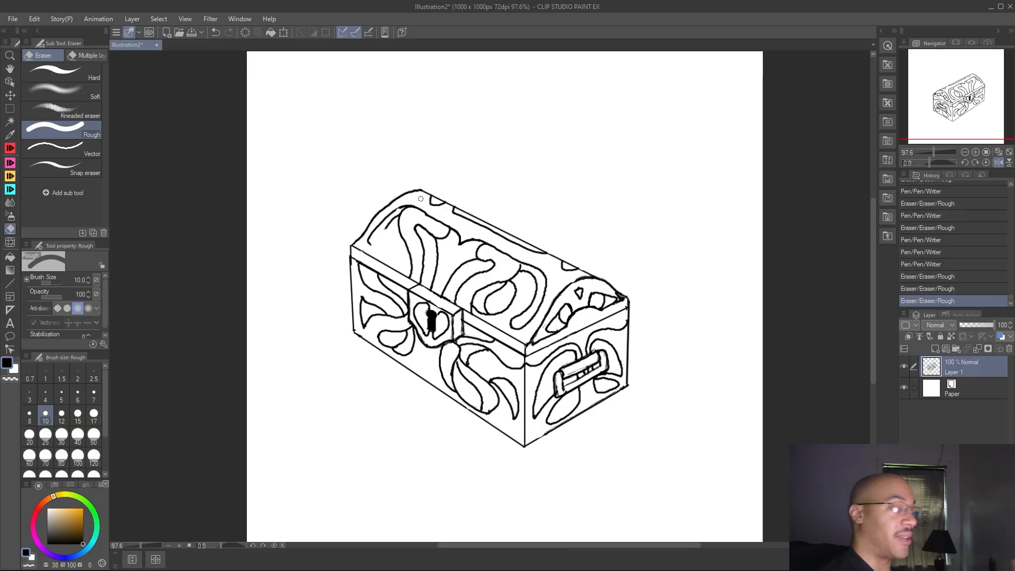
{"action": "key", "text": "p"}
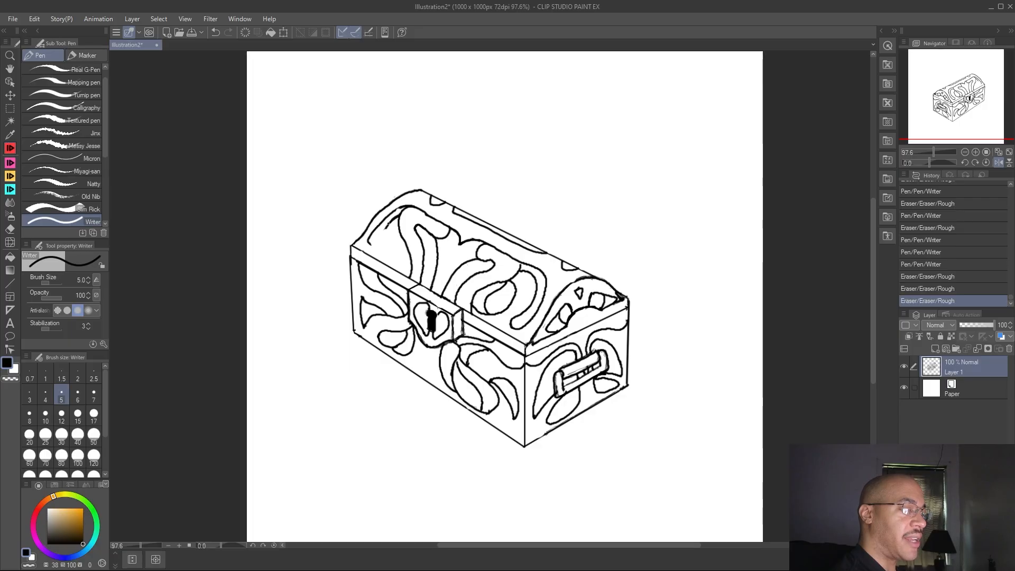
{"action": "left_click_drag", "start_coordinate": [380, 235], "coordinate": [390, 216]}
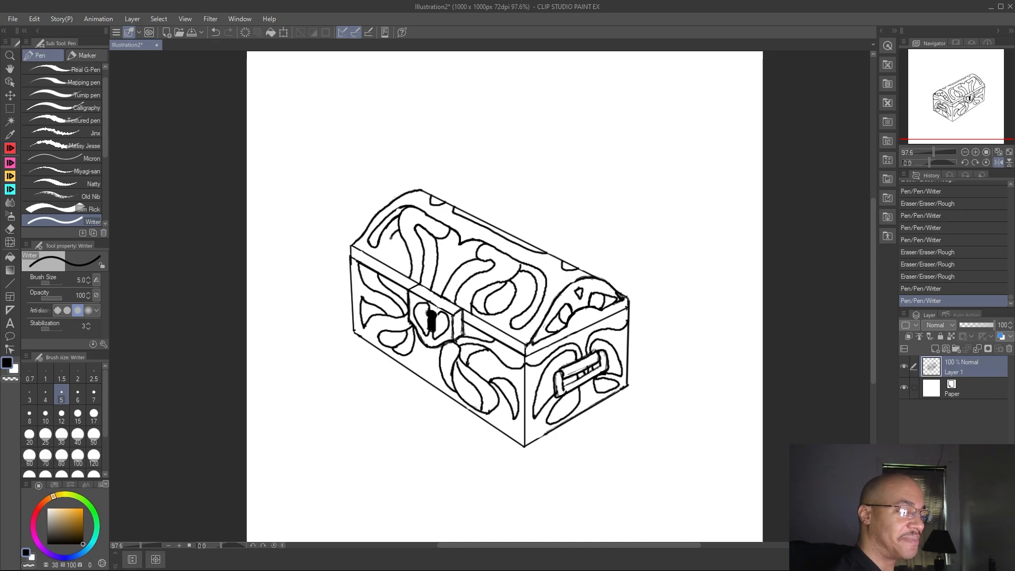
Draw a teardrop-shaped scroll between the left-end band and the tall scroll, with a small curl inside it
{"action": "left_click_drag", "start_coordinate": [395, 225], "coordinate": [390, 261]}
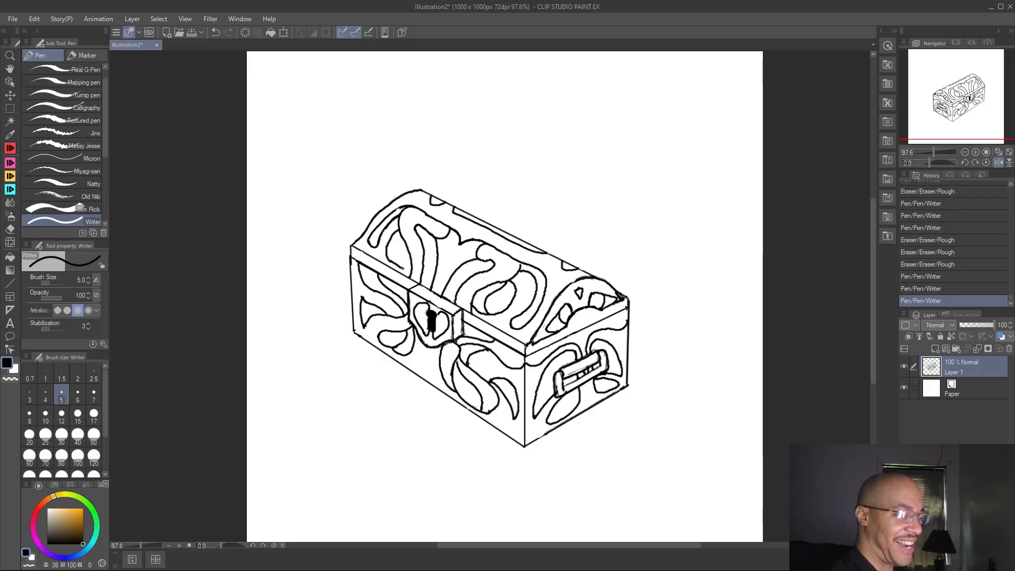
{"action": "left_click_drag", "start_coordinate": [411, 270], "coordinate": [415, 260]}
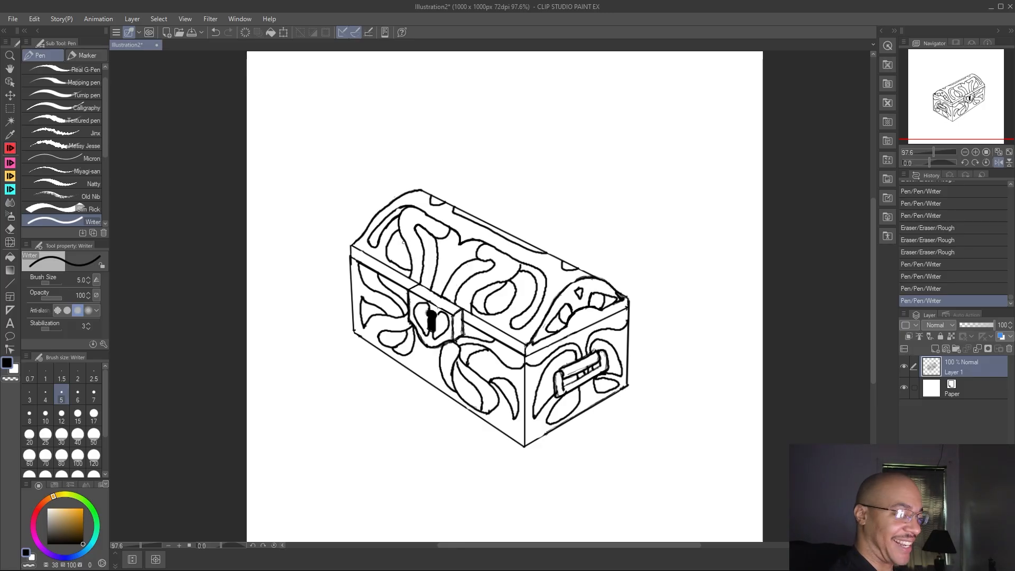
{"action": "left_click_drag", "start_coordinate": [401, 251], "coordinate": [401, 244]}
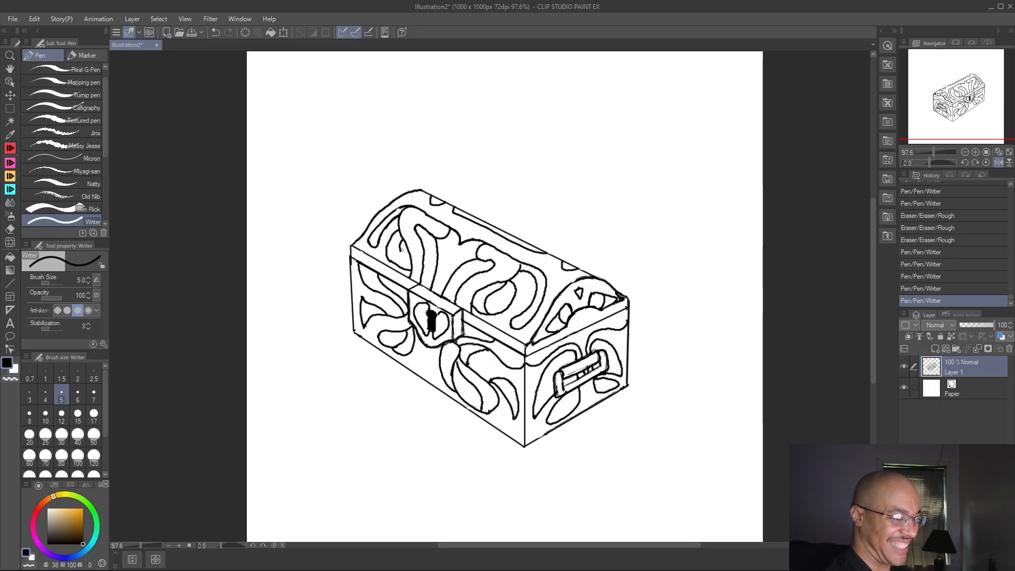
{"action": "left_click_drag", "start_coordinate": [398, 258], "coordinate": [393, 247]}
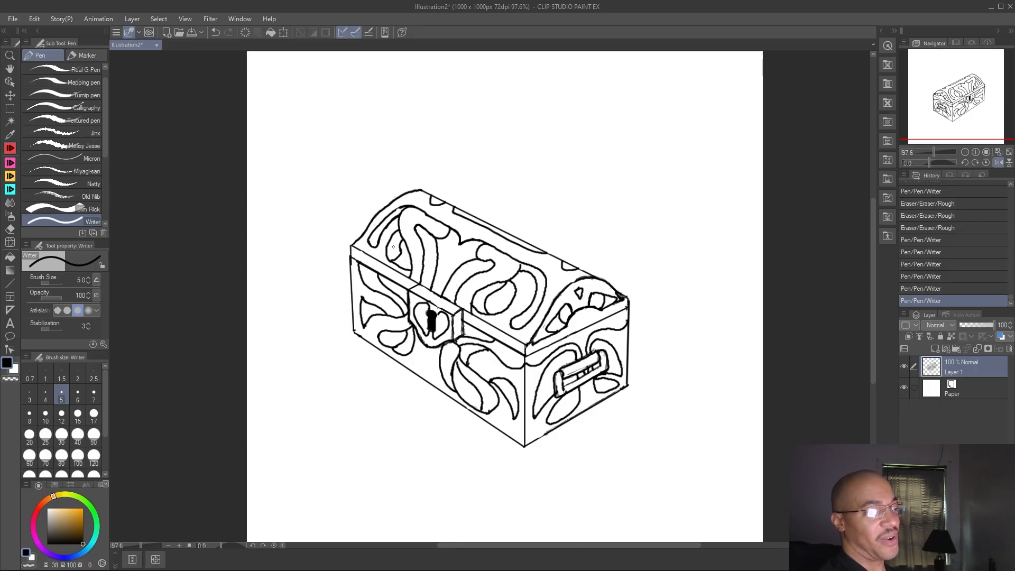
Erase the small curl inside the lid's left teardrop with the Rough eraser and redraw it with the Writer pen
{"action": "left_click", "coordinate": [5, 231]}
{"action": "mouse_move", "coordinate": [399, 254]}
{"action": "left_mouse_down"}
{"action": "mouse_move", "coordinate": [400, 245]}
{"action": "mouse_move", "coordinate": [397, 257]}
{"action": "left_mouse_up"}
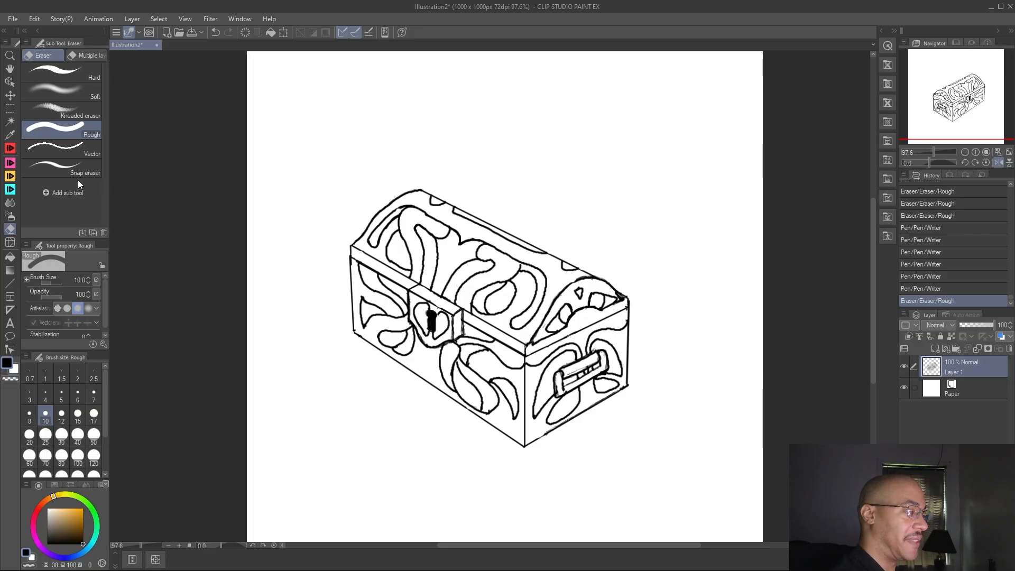
{"action": "key", "text": "p"}
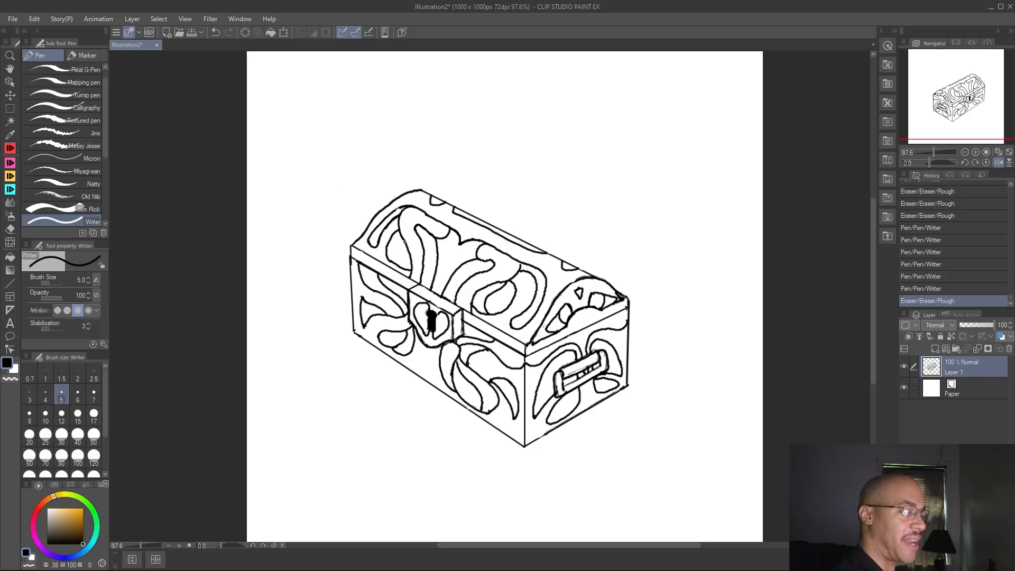
{"action": "left_click_drag", "start_coordinate": [405, 241], "coordinate": [402, 238]}
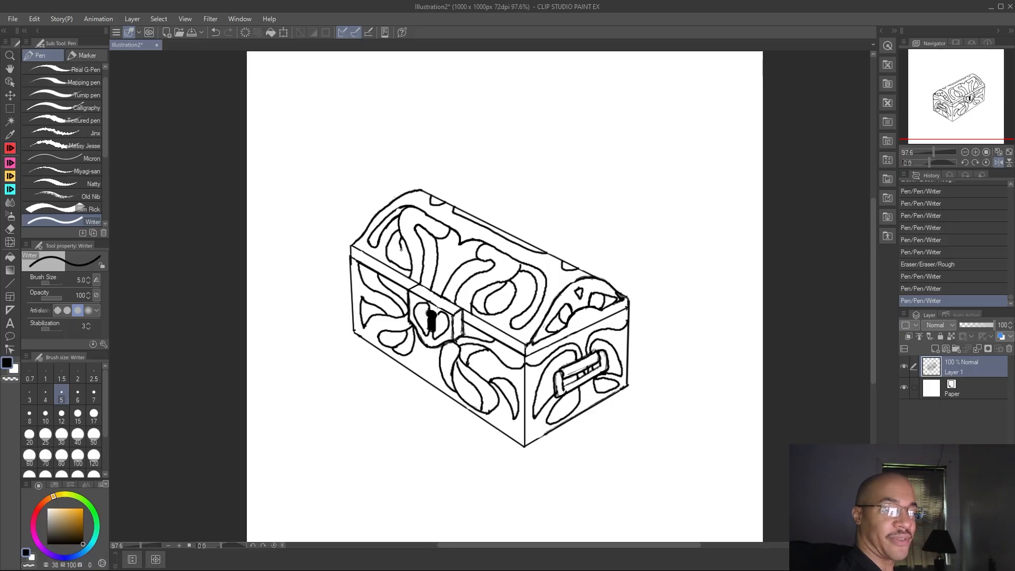
{"action": "left_click_drag", "start_coordinate": [397, 257], "coordinate": [394, 246]}
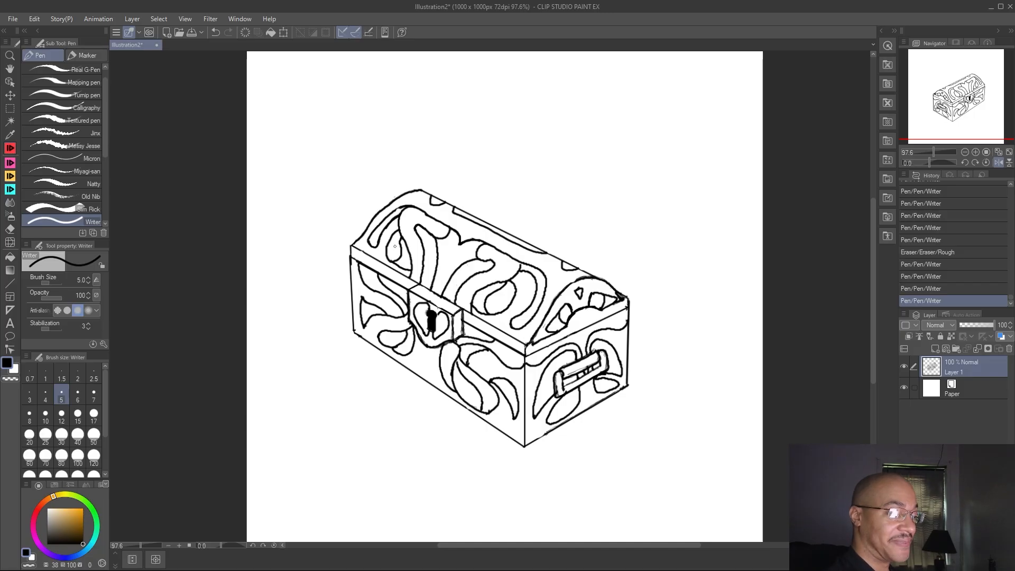
Draw curved lines fanning up from the lid edge above the lock plate between the tall scroll and the central scroll
{"action": "left_click_drag", "start_coordinate": [446, 238], "coordinate": [446, 244]}
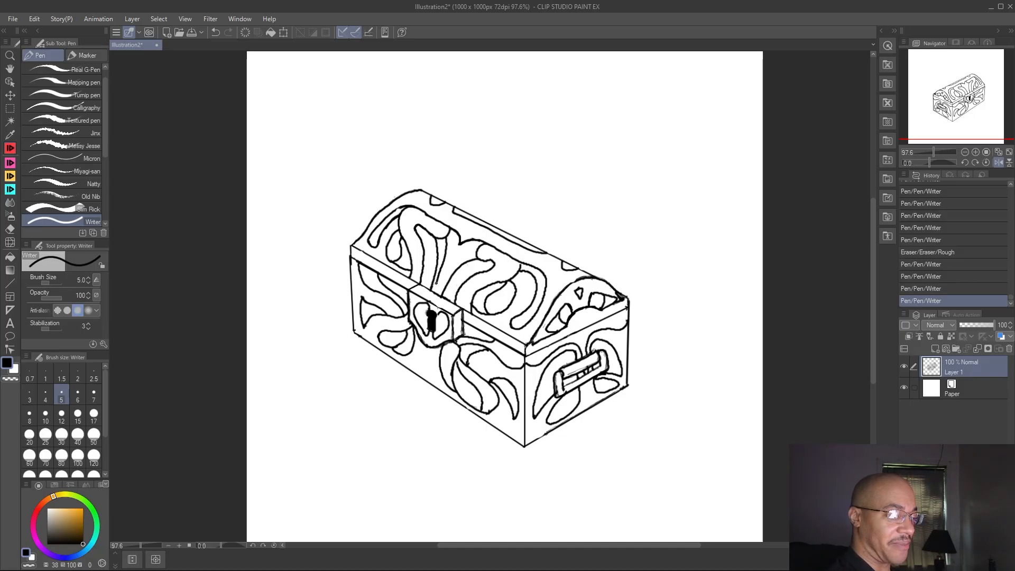
{"action": "left_click_drag", "start_coordinate": [434, 288], "coordinate": [464, 261]}
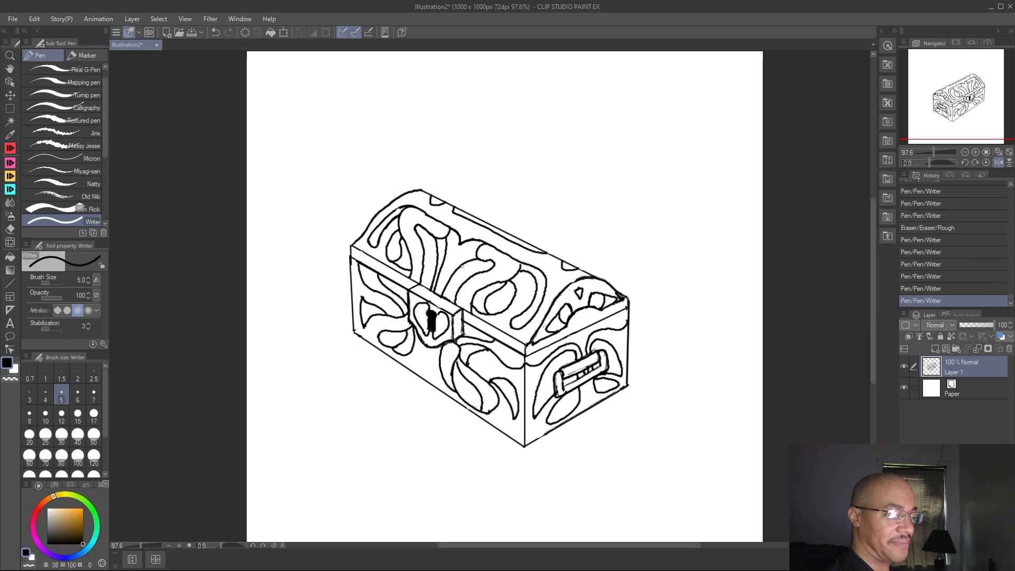
{"action": "left_click_drag", "start_coordinate": [439, 294], "coordinate": [477, 241]}
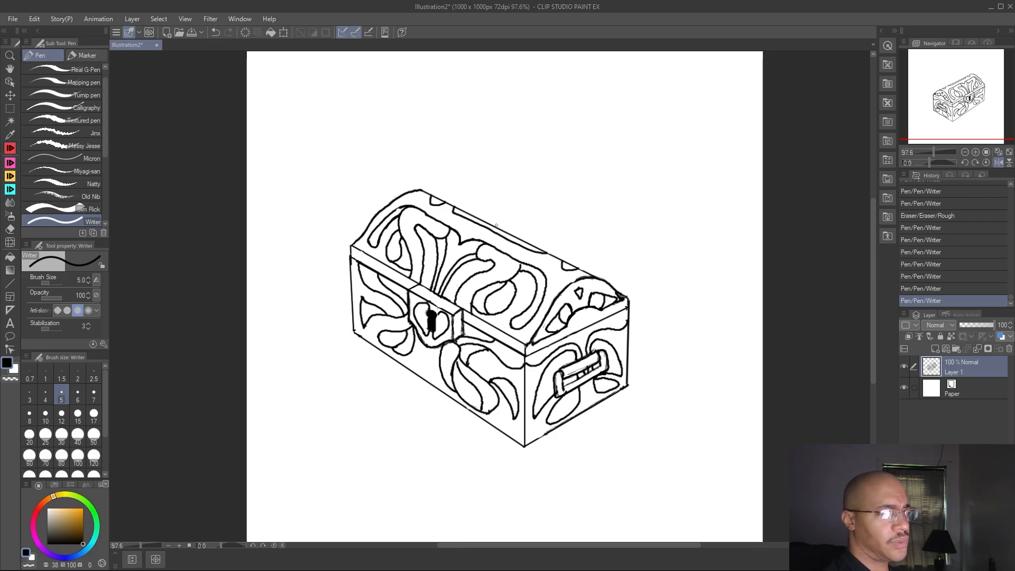
Erase part of the doubled line along the middle of the lid's back edge with the Rough eraser
{"action": "left_click", "coordinate": [10, 228]}
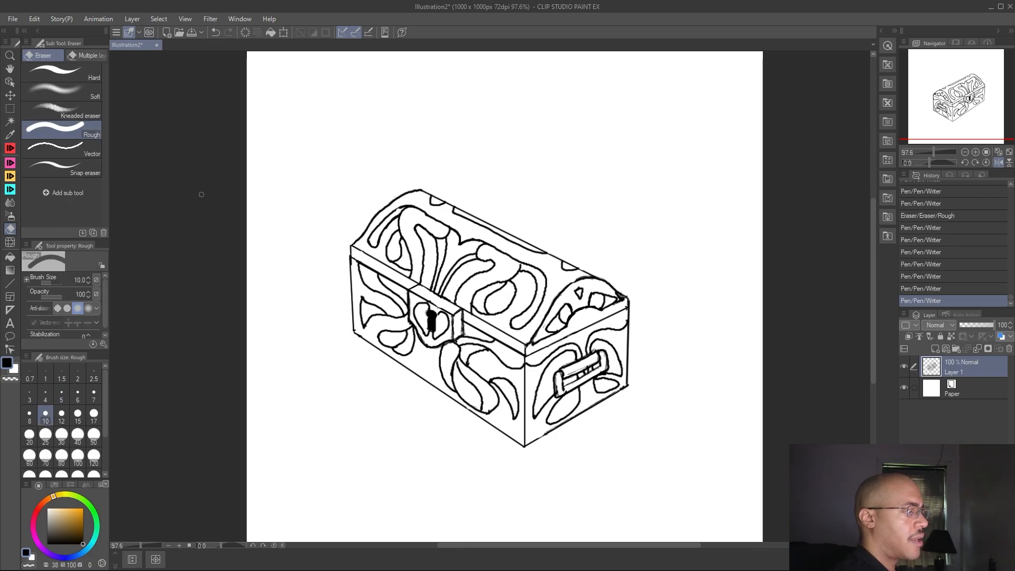
{"action": "left_click", "coordinate": [481, 230]}
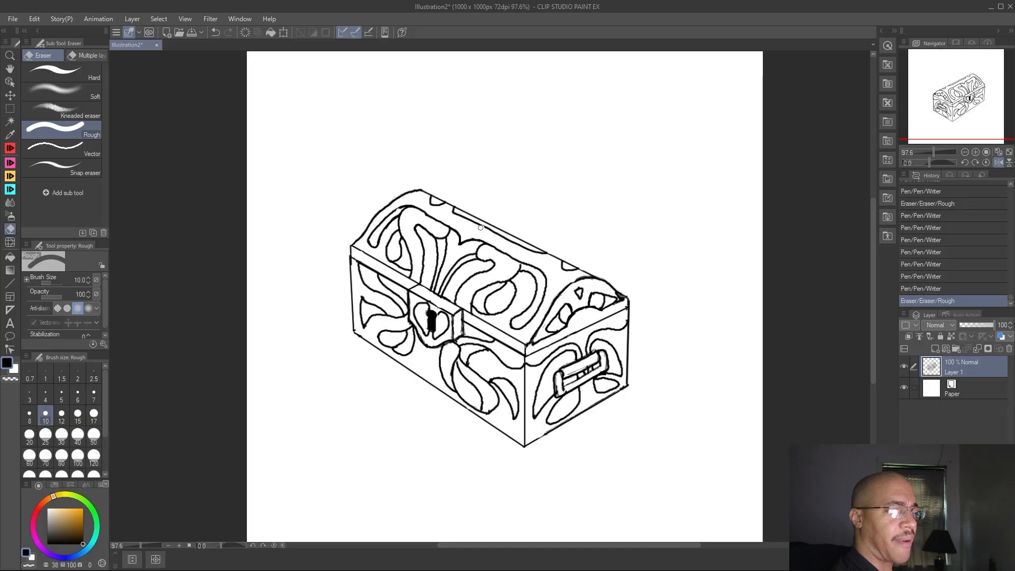
{"action": "left_click", "coordinate": [485, 230]}
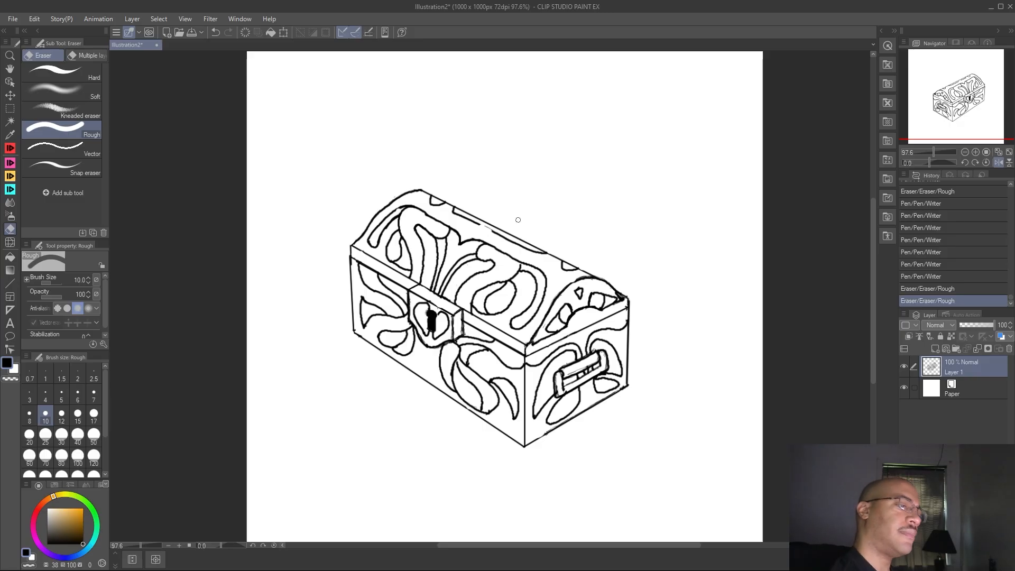
Ink short strokes with the Writer pen across the erased gap in the lid's back edge
{"action": "scroll", "coordinate": [518, 219], "scroll_direction": "down", "scroll_amount": 3}
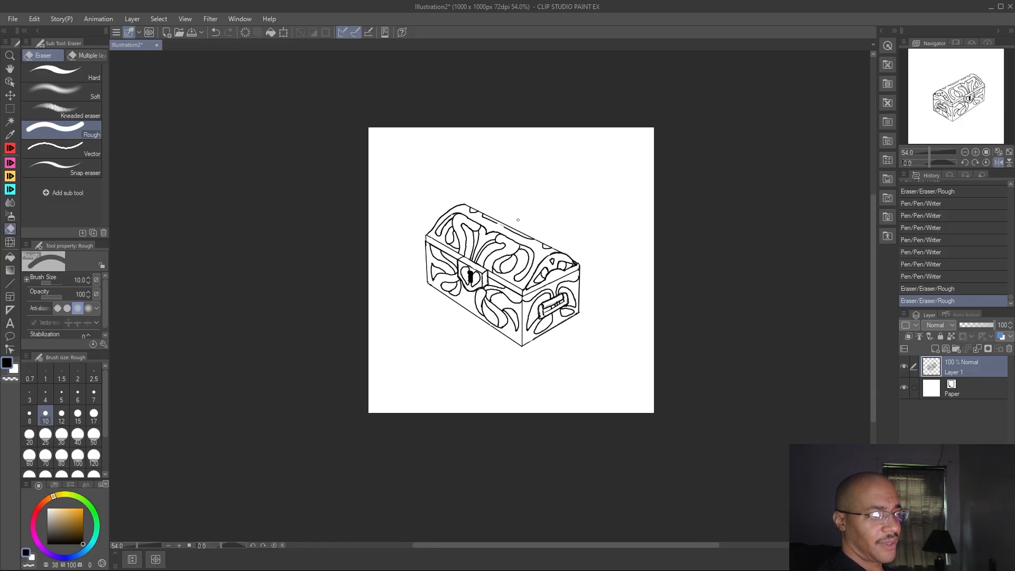
{"action": "scroll", "coordinate": [518, 219], "scroll_direction": "up", "scroll_amount": 1}
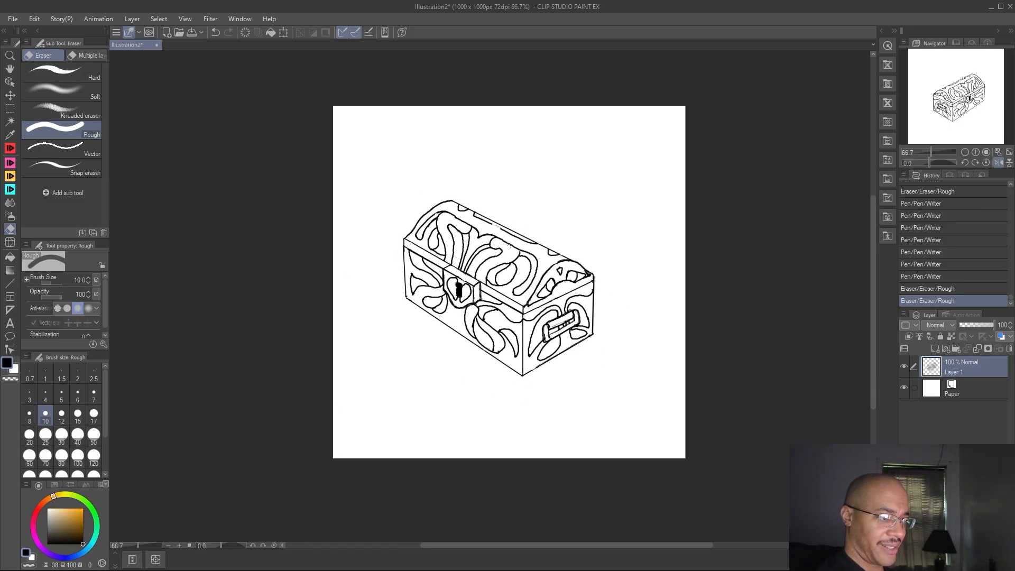
{"action": "scroll", "coordinate": [506, 251], "scroll_direction": "up", "scroll_amount": 1}
{"action": "scroll", "coordinate": [508, 254], "scroll_direction": "down", "scroll_amount": 2}
{"action": "scroll", "coordinate": [511, 264], "scroll_direction": "up", "scroll_amount": 3}
{"action": "scroll", "coordinate": [513, 274], "scroll_direction": "down", "scroll_amount": 2}
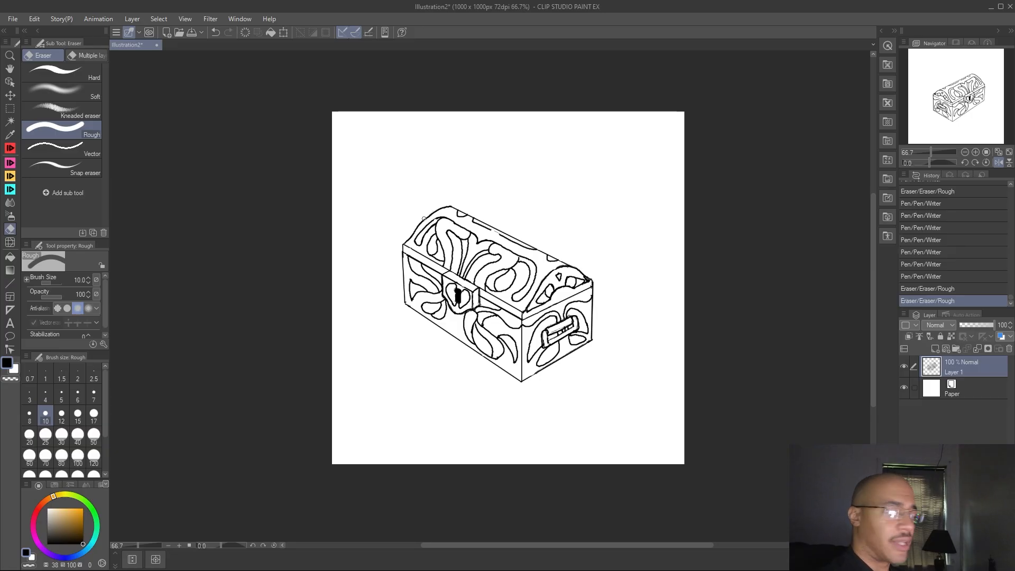
{"action": "key", "text": "p"}
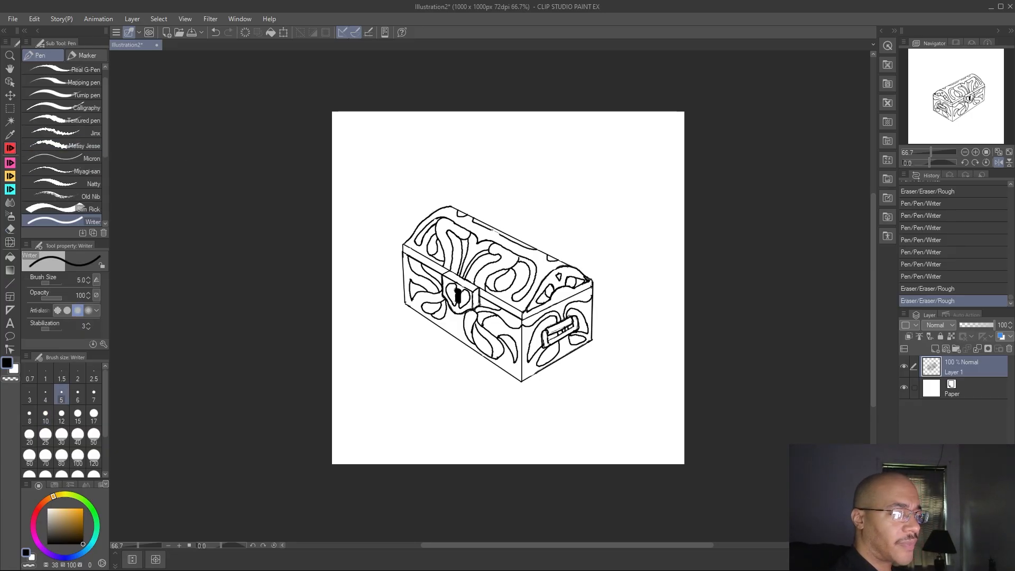
{"action": "mouse_move", "coordinate": [491, 228]}
{"action": "left_mouse_down"}
{"action": "mouse_move", "coordinate": [512, 236]}
{"action": "mouse_move", "coordinate": [494, 227]}
{"action": "left_mouse_up"}
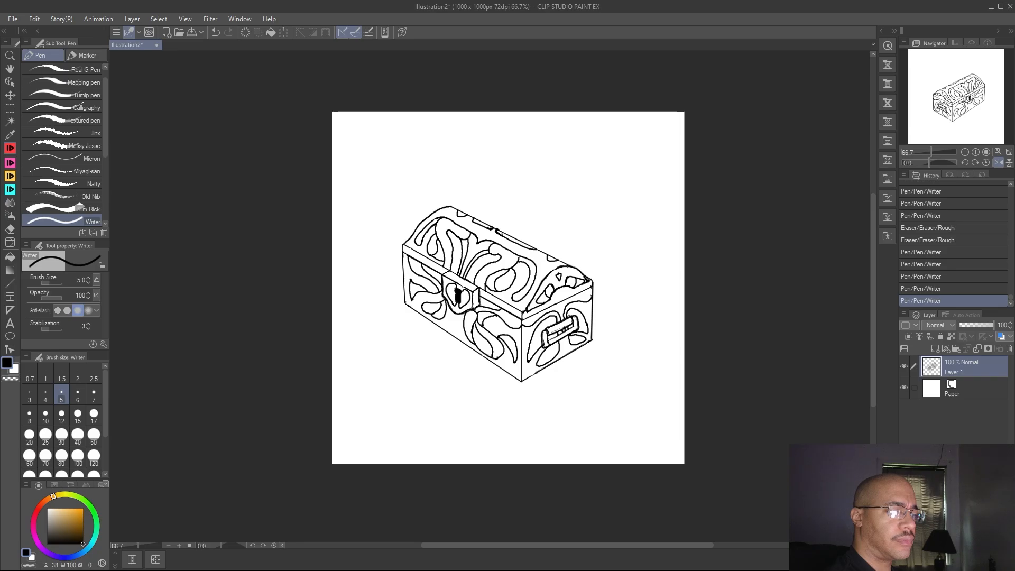
{"action": "left_click_drag", "start_coordinate": [499, 231], "coordinate": [503, 233]}
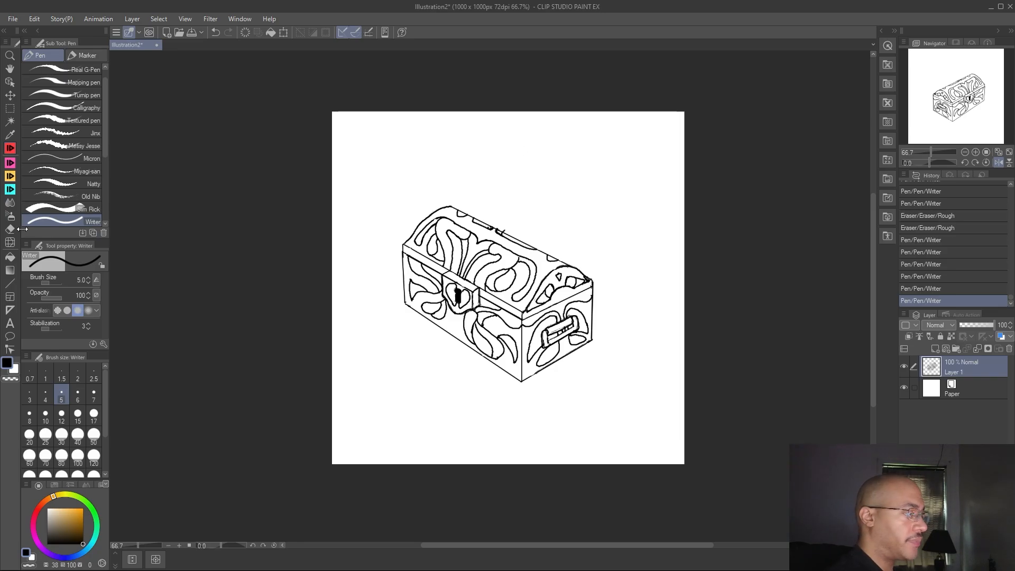
Erase the excess of the short strokes around the lid's back edge with the Rough eraser
{"action": "left_click", "coordinate": [10, 229]}
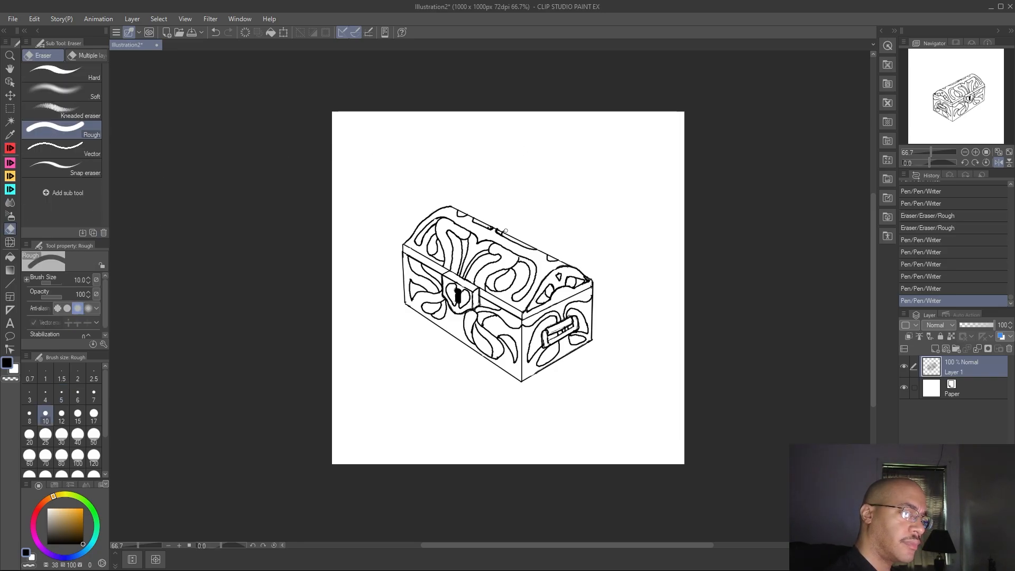
{"action": "left_click_drag", "start_coordinate": [505, 231], "coordinate": [491, 221]}
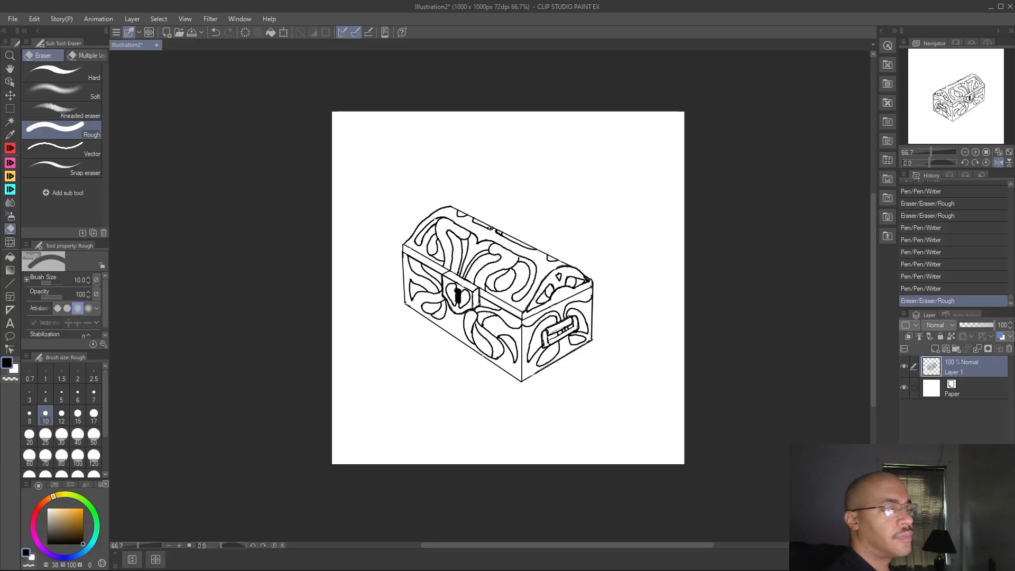
{"action": "left_click_drag", "start_coordinate": [490, 228], "coordinate": [502, 244]}
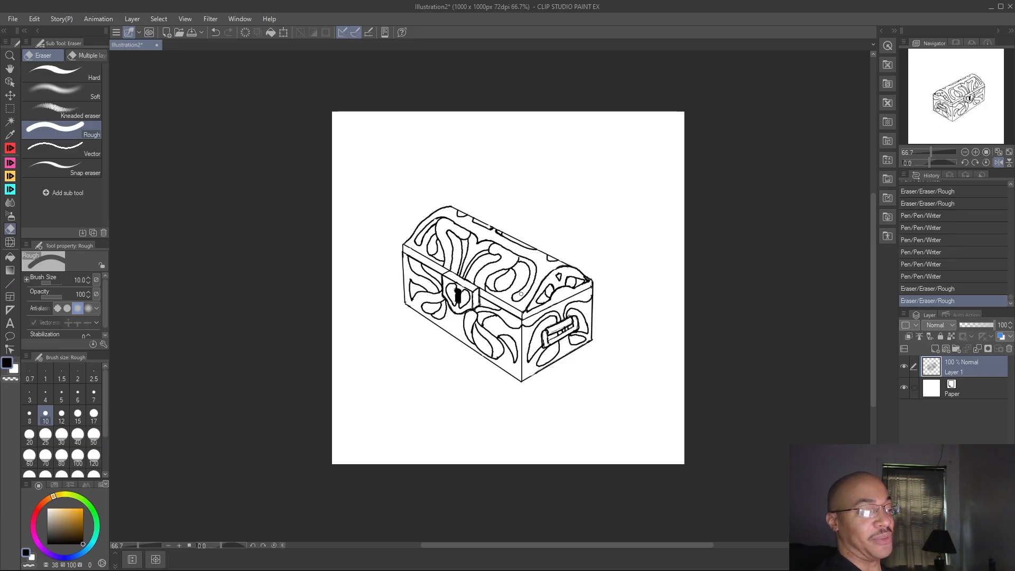
Draw short curved strokes on the chest's front panel among the scrolls below and left of the lock plate
{"action": "key", "text": "p"}
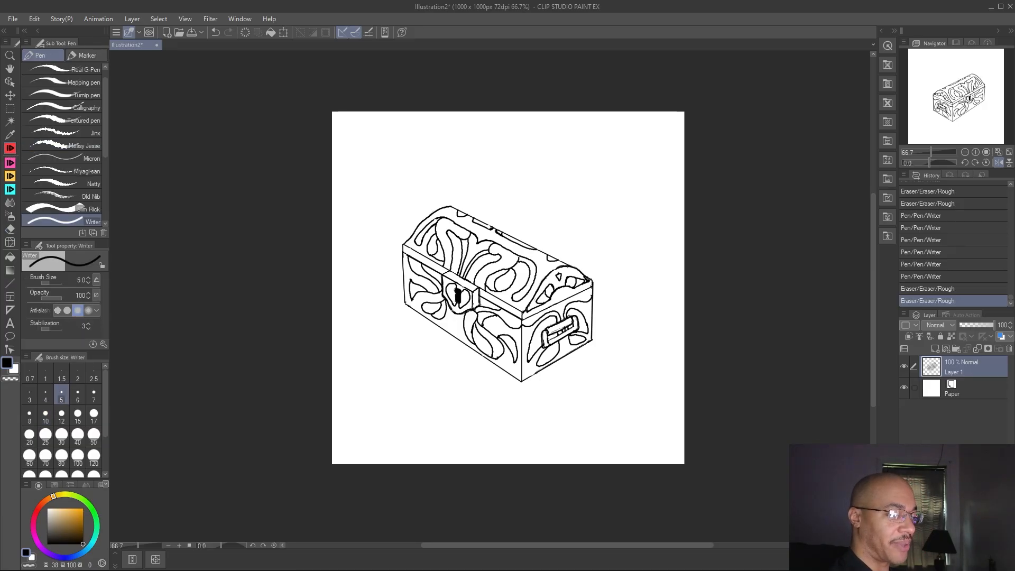
{"action": "left_click_drag", "start_coordinate": [447, 318], "coordinate": [440, 325]}
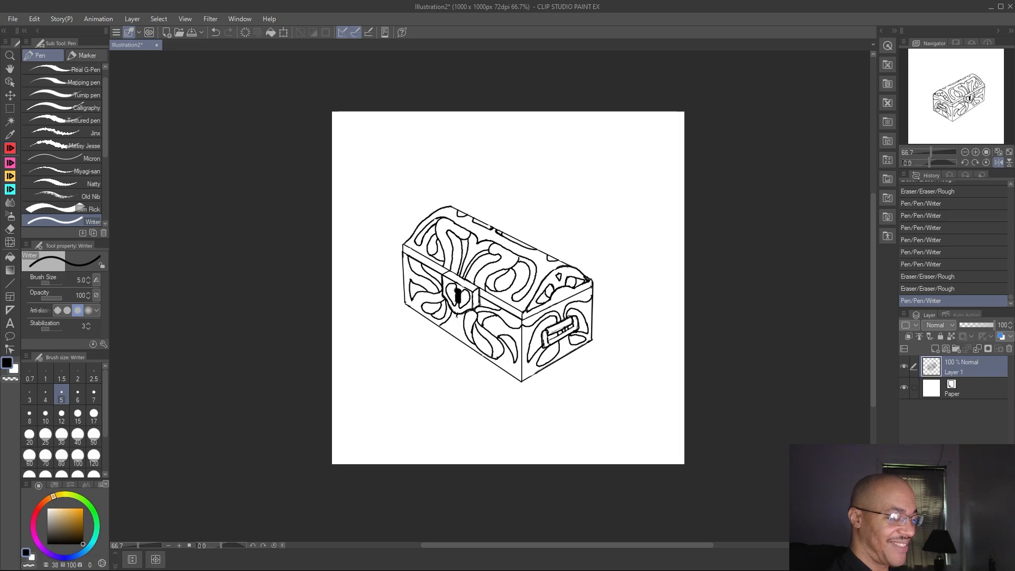
{"action": "left_click_drag", "start_coordinate": [436, 310], "coordinate": [440, 313]}
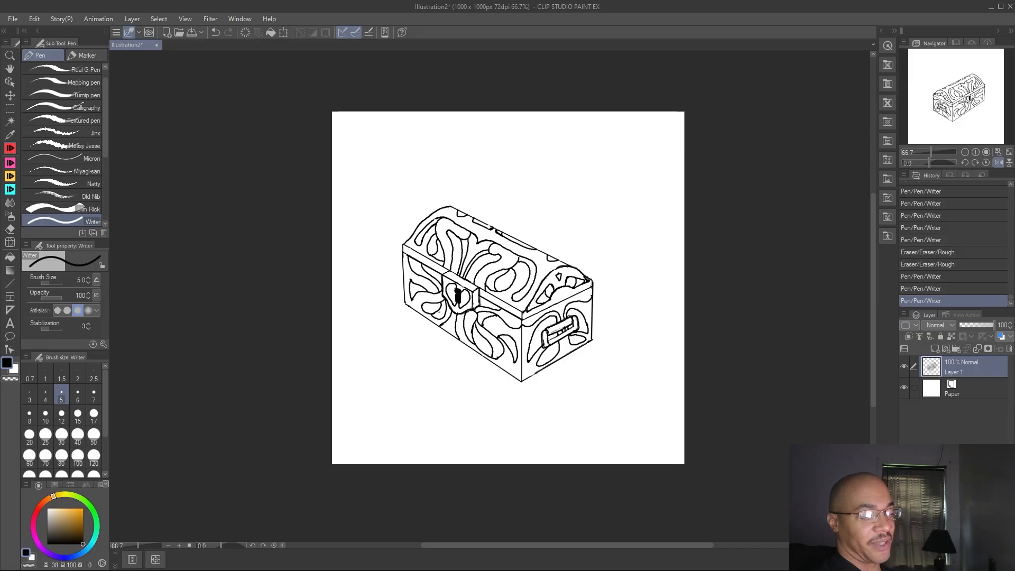
Clean up the line beneath the lock plate with the Rough eraser and add short pen strokes below and right of the plate
{"action": "key", "text": "e"}
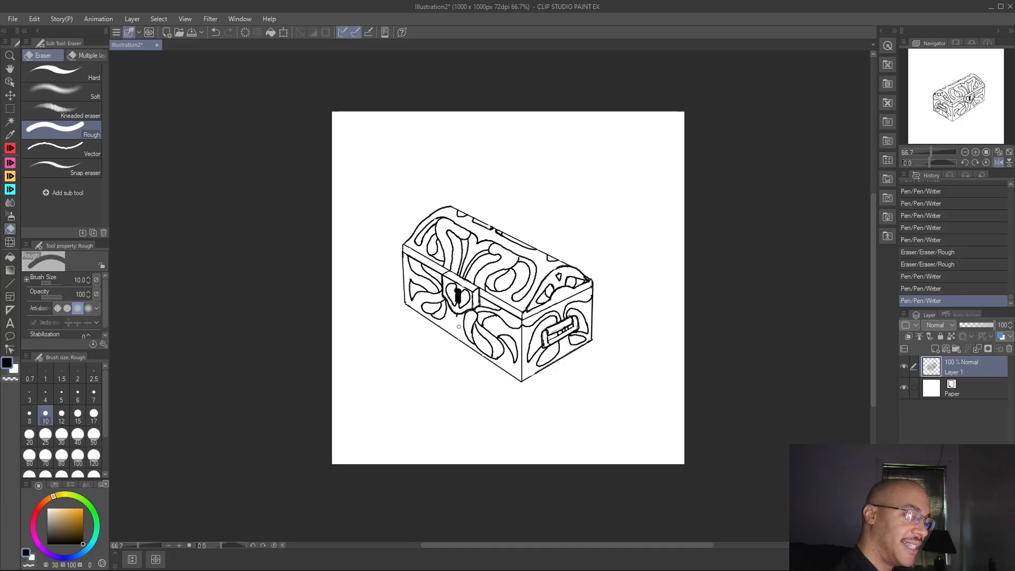
{"action": "left_click_drag", "start_coordinate": [456, 316], "coordinate": [461, 319]}
{"action": "key", "text": "p"}
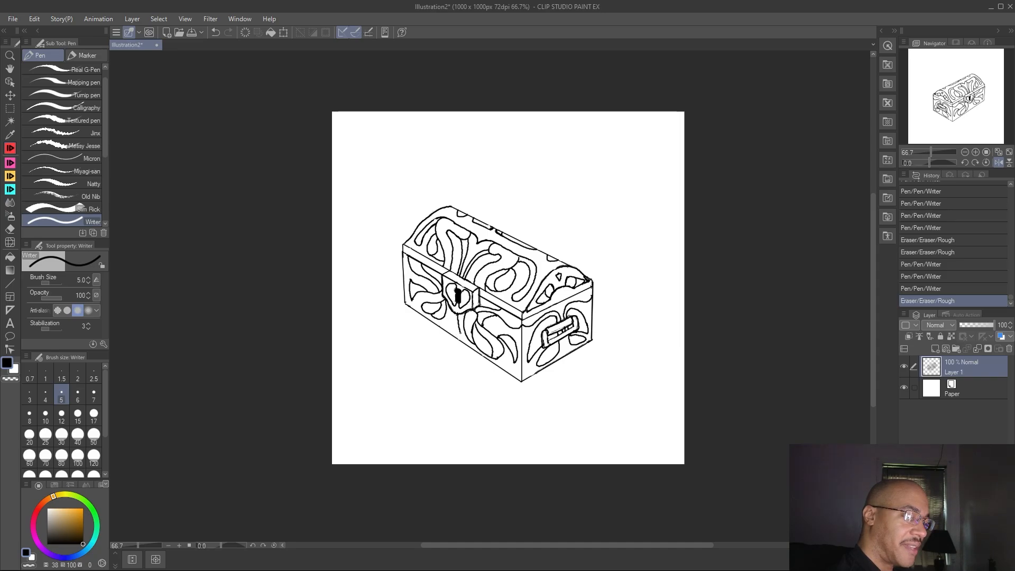
{"action": "left_click_drag", "start_coordinate": [461, 333], "coordinate": [464, 341]}
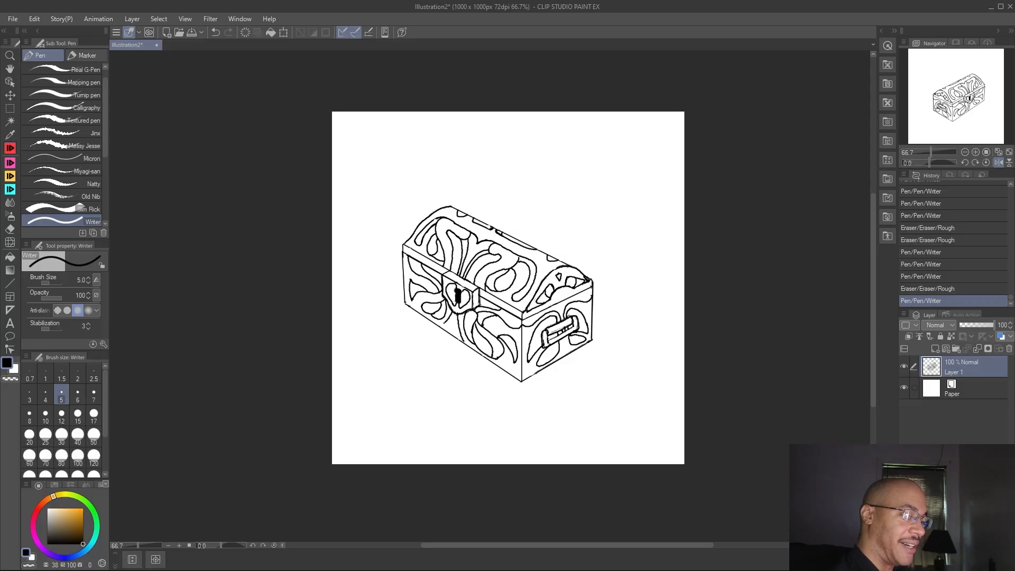
{"action": "left_click_drag", "start_coordinate": [480, 311], "coordinate": [491, 312]}
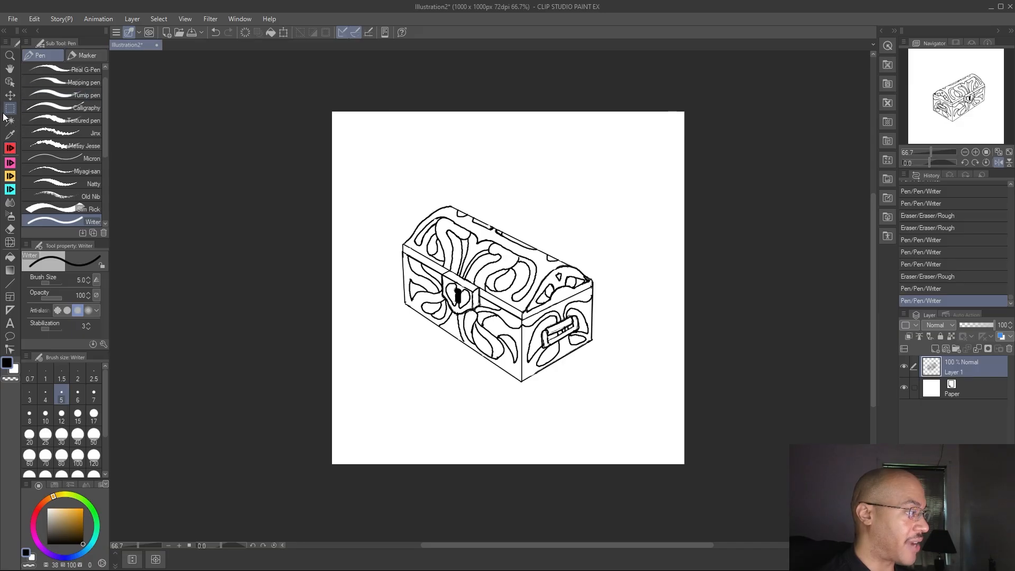
{"action": "key", "text": "m"}
{"action": "left_click_drag", "start_coordinate": [359, 161], "coordinate": [325, 220]}
{"action": "key", "text": "ctrl+z"}
Move the chest drawing's layer slightly to the right and up on the canvas
{"action": "key", "text": "k"}
{"action": "left_click_drag", "start_coordinate": [475, 258], "coordinate": [492, 256]}
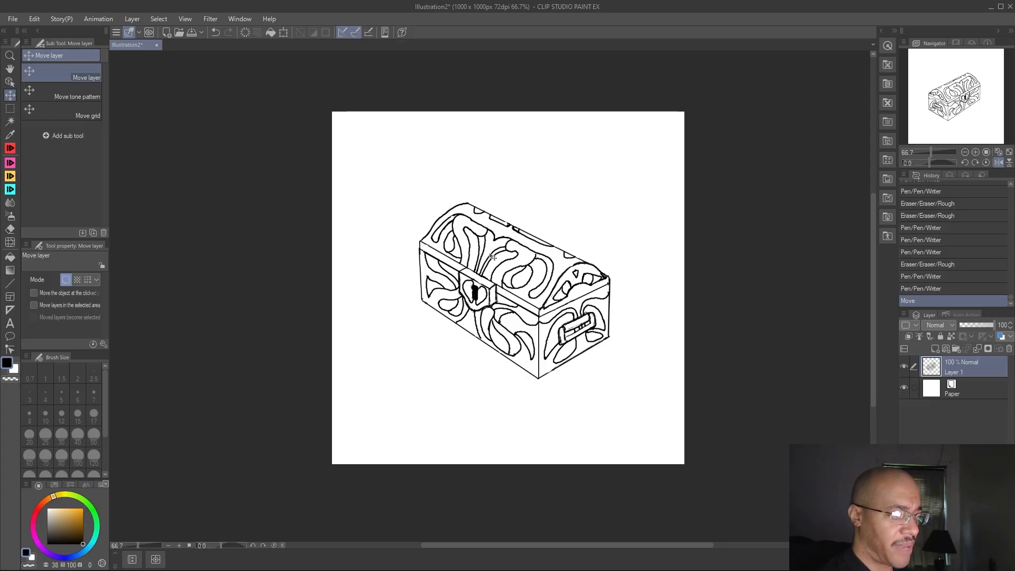
Save the chest illustration under the file name ChestClosed
{"action": "scroll", "coordinate": [670, 253], "scroll_direction": "down", "scroll_amount": 1}
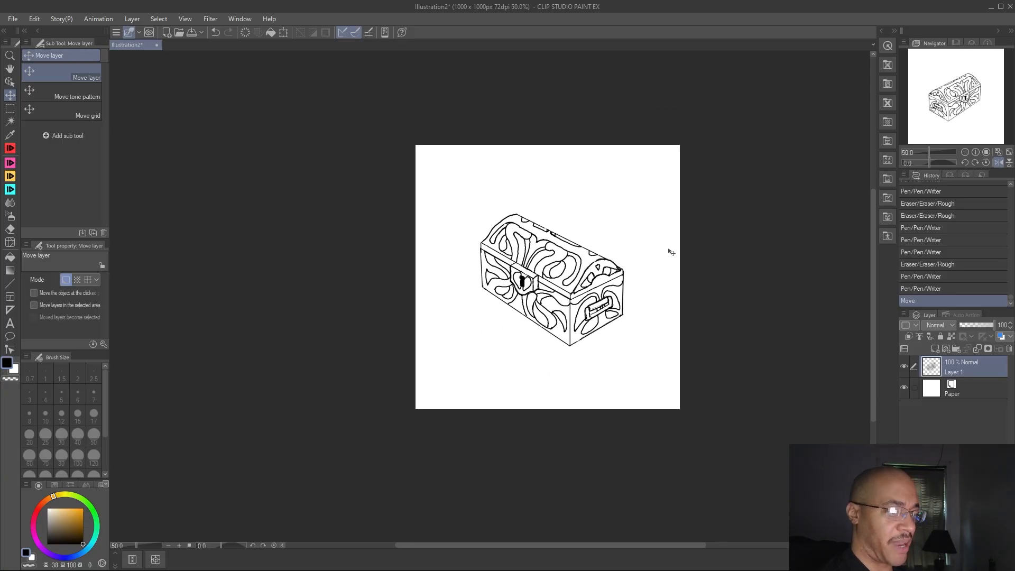
{"action": "scroll", "coordinate": [692, 256], "scroll_direction": "up", "scroll_amount": 1}
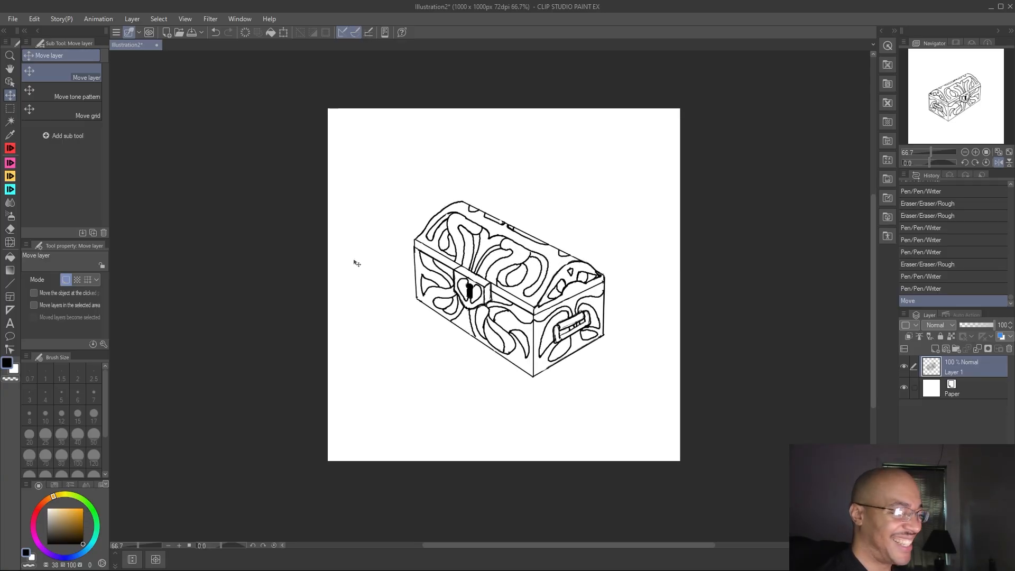
{"action": "left_click", "coordinate": [20, 20]}
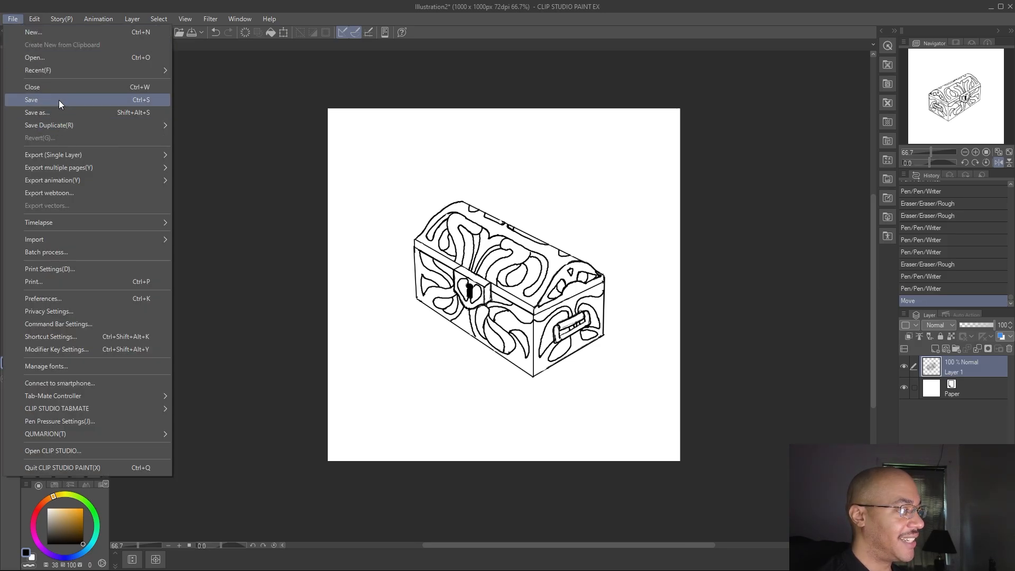
{"action": "left_click", "coordinate": [59, 100]}
{"action": "left_click_drag", "start_coordinate": [258, 1], "coordinate": [1014, 42]}
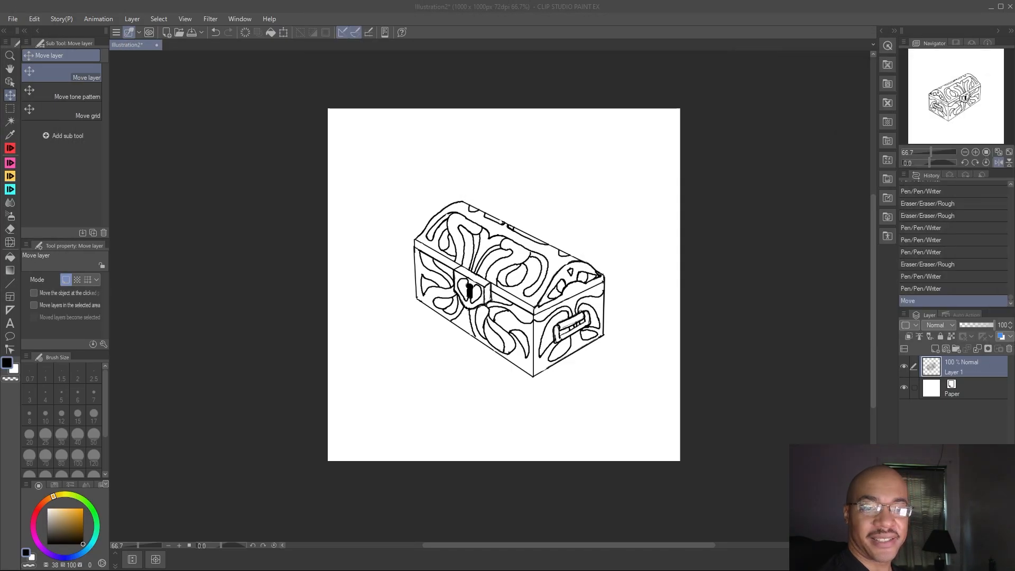
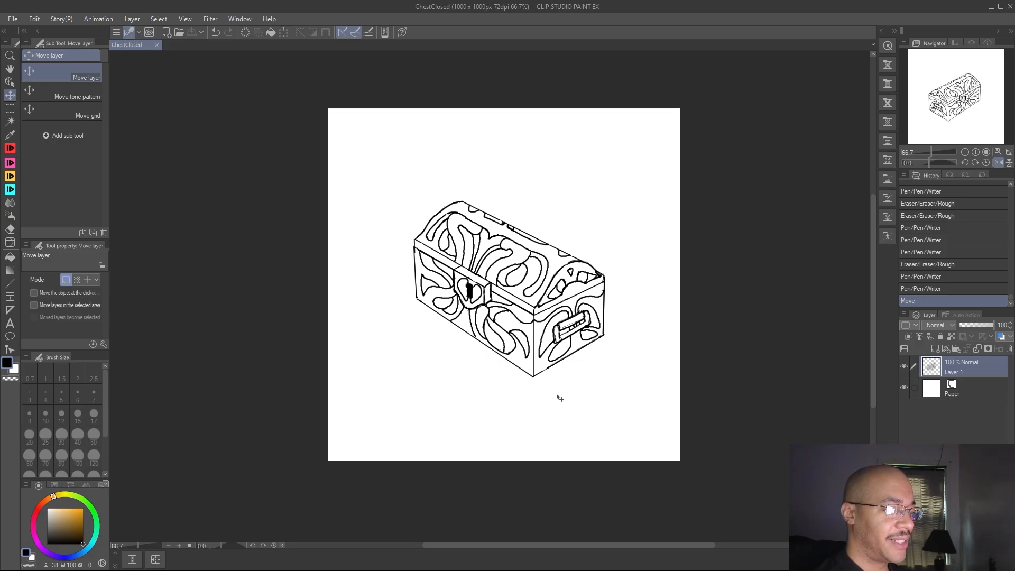
Erase the stray marks inside and around the handle on the chest's end panel with the Rough eraser at size 10
{"action": "scroll", "coordinate": [543, 332], "scroll_direction": "up", "scroll_amount": 3}
{"action": "scroll", "coordinate": [543, 332], "scroll_direction": "down", "scroll_amount": 4}
{"action": "scroll", "coordinate": [543, 332], "scroll_direction": "up", "scroll_amount": 3}
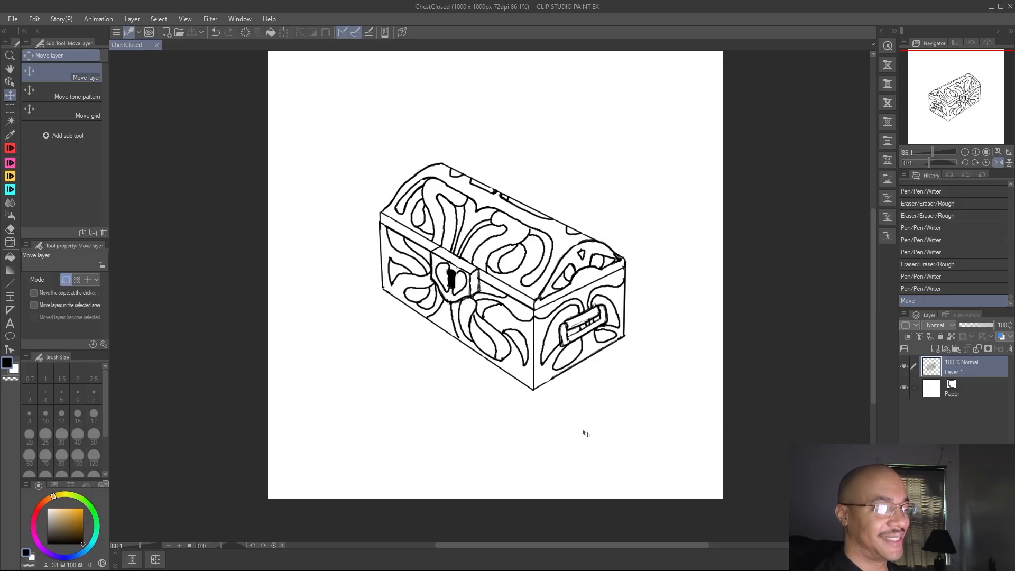
{"action": "scroll", "coordinate": [490, 379], "scroll_direction": "down", "scroll_amount": 1}
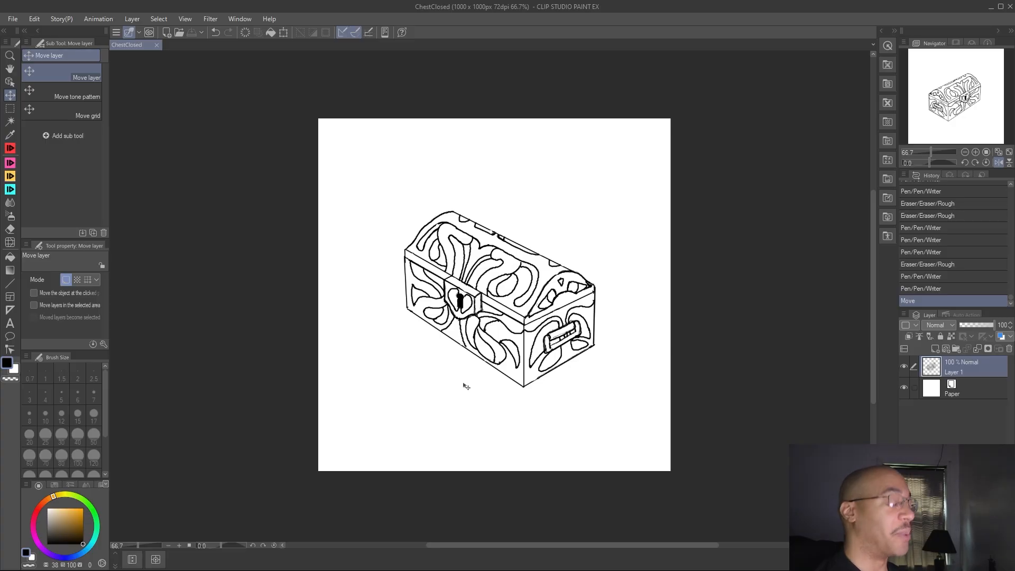
{"action": "scroll", "coordinate": [463, 381], "scroll_direction": "down", "scroll_amount": 1}
{"action": "scroll", "coordinate": [463, 381], "scroll_direction": "up", "scroll_amount": 3}
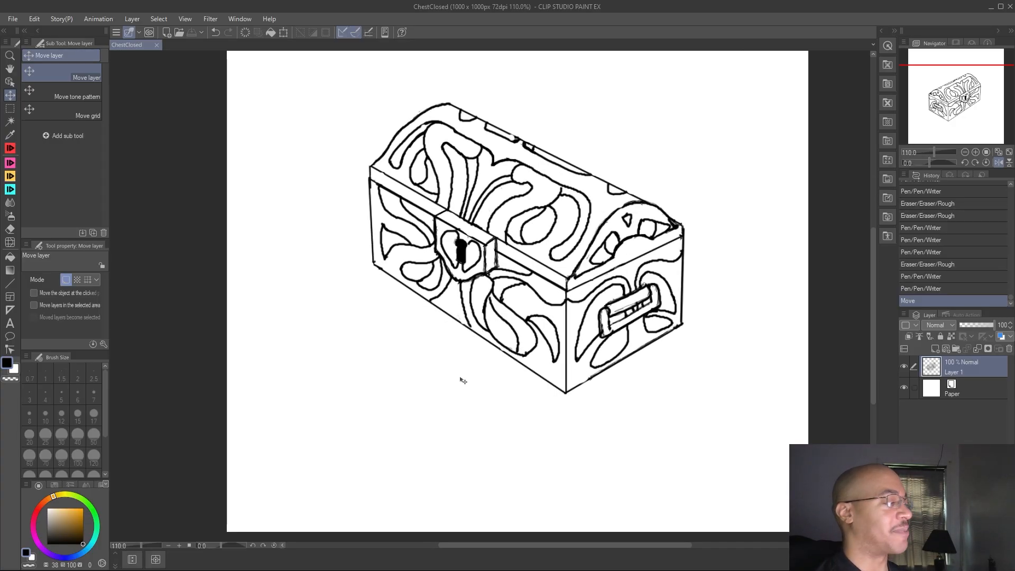
{"action": "key", "text": "e"}
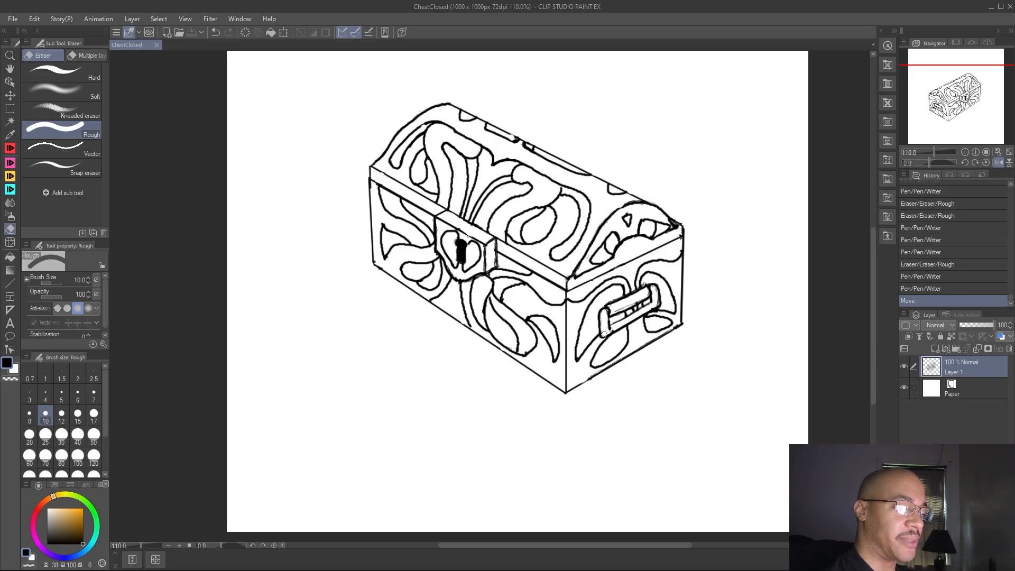
{"action": "left_click", "coordinate": [614, 329]}
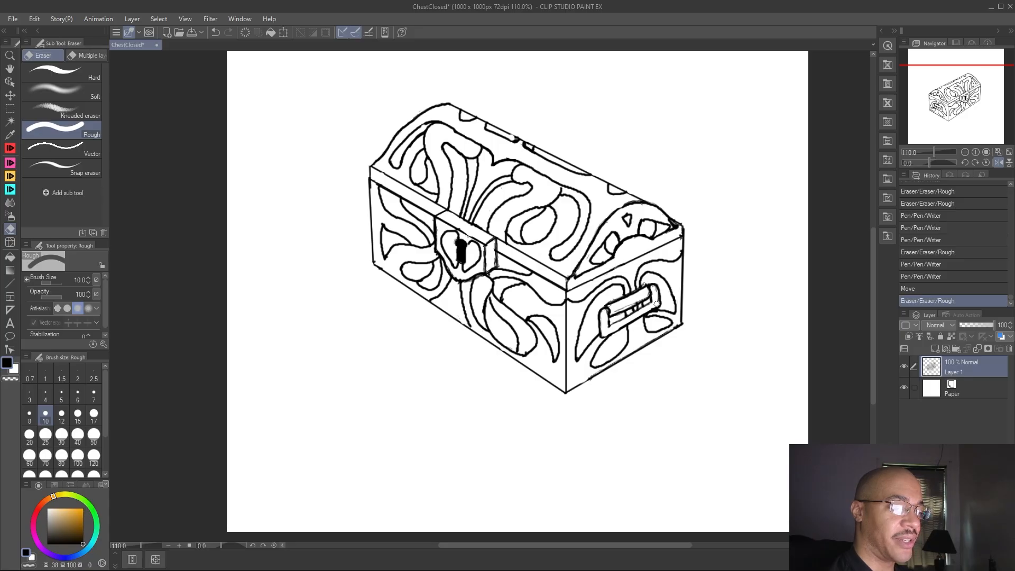
{"action": "left_click", "coordinate": [653, 291]}
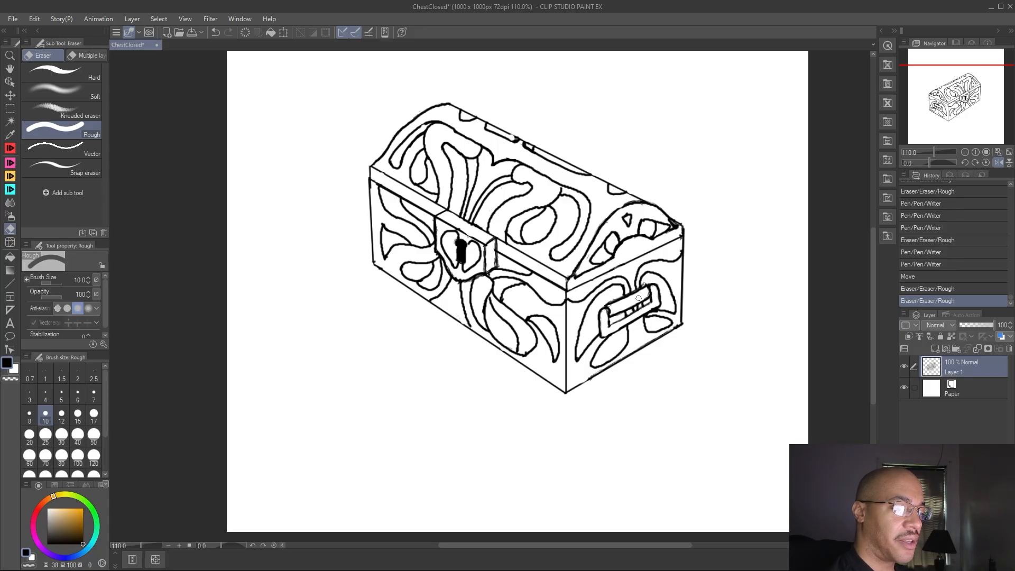
{"action": "left_click", "coordinate": [647, 294]}
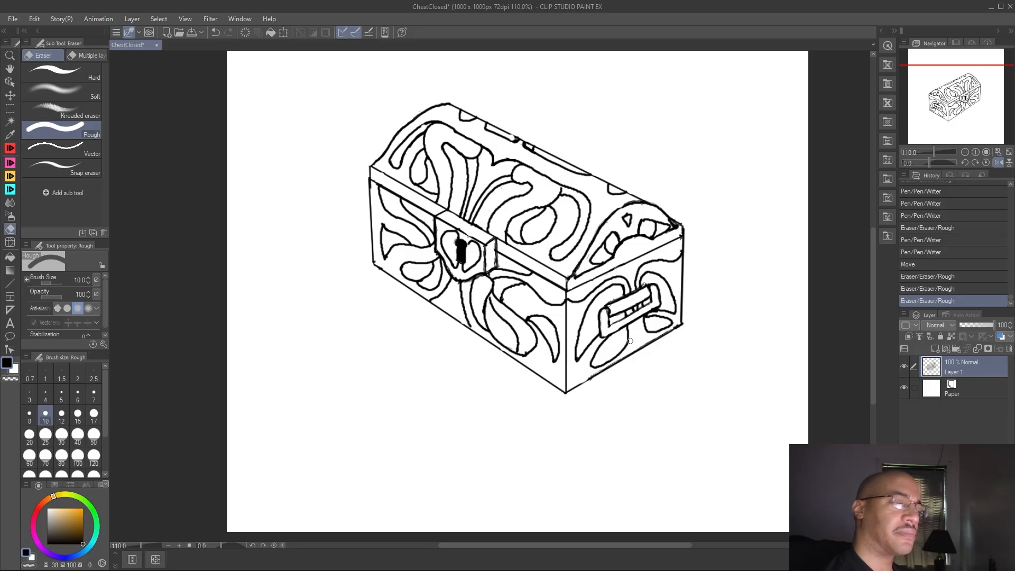
Lower the chest line layer's opacity to 50% and add a new raster layer above it
{"action": "scroll", "coordinate": [630, 341], "scroll_direction": "down", "scroll_amount": 4}
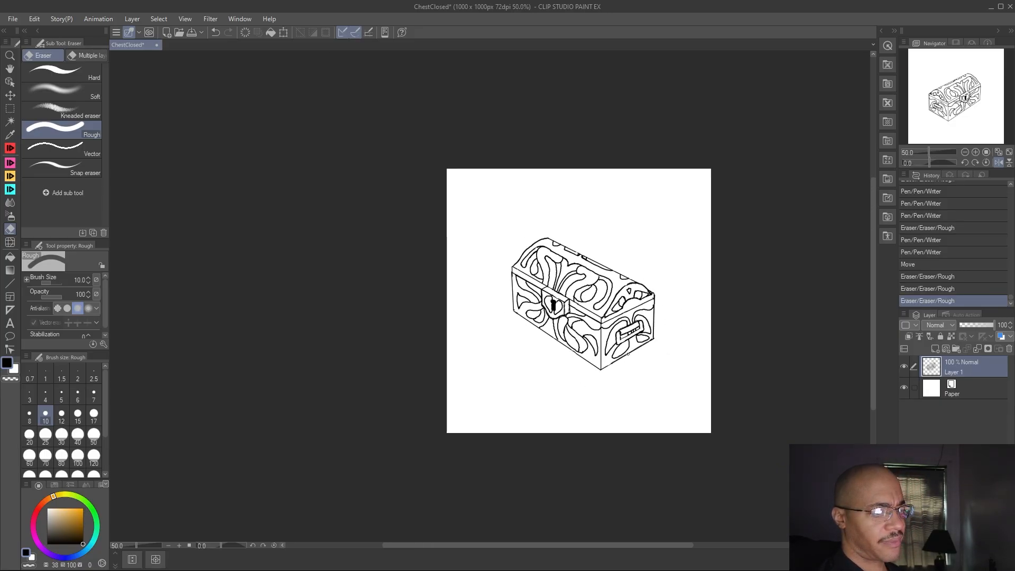
{"action": "scroll", "coordinate": [628, 351], "scroll_direction": "up", "scroll_amount": 2}
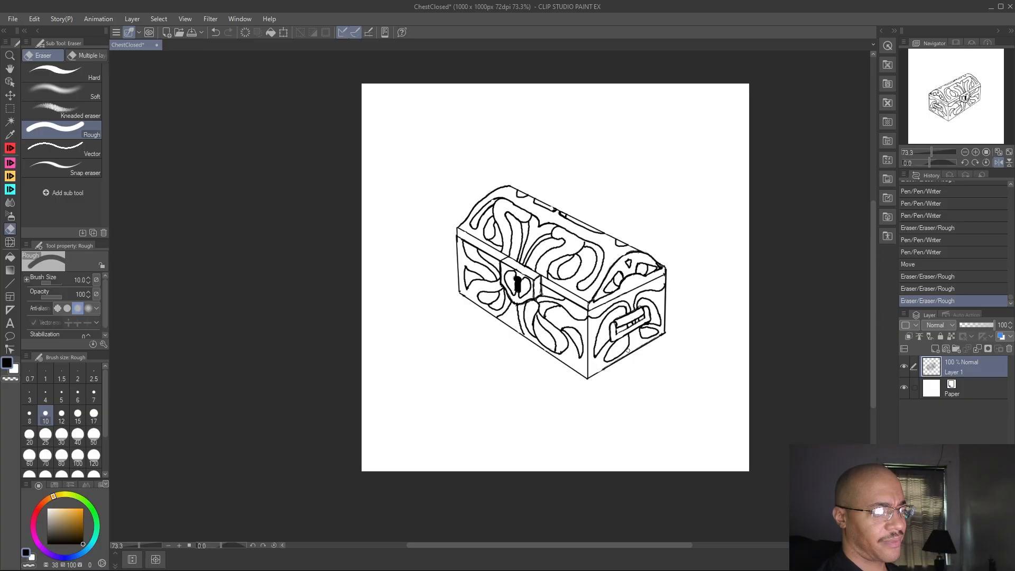
{"action": "scroll", "coordinate": [628, 350], "scroll_direction": "up", "scroll_amount": 1}
{"action": "scroll", "coordinate": [628, 350], "scroll_direction": "down", "scroll_amount": 1}
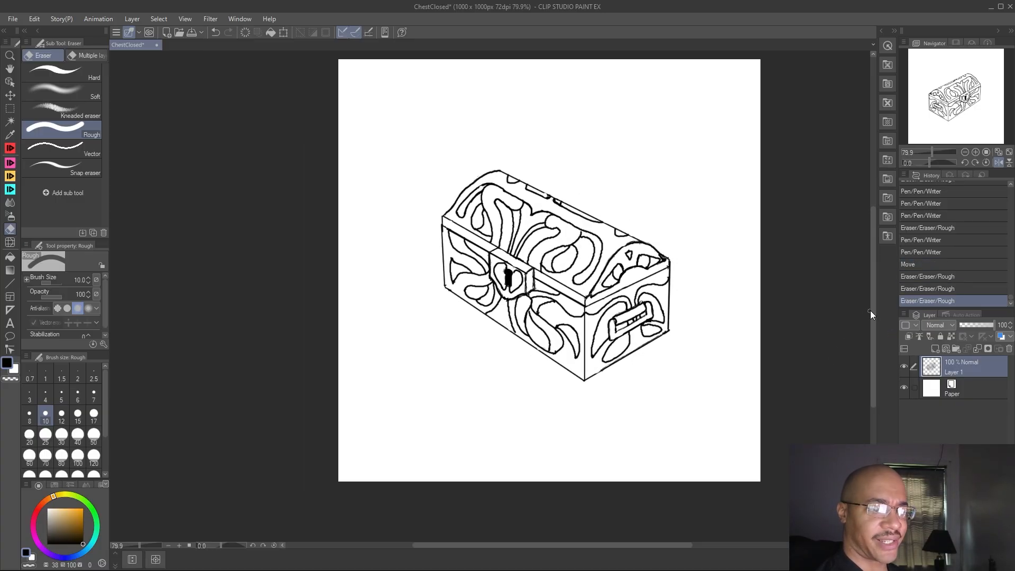
{"action": "scroll", "coordinate": [872, 309], "scroll_direction": "up", "scroll_amount": 2}
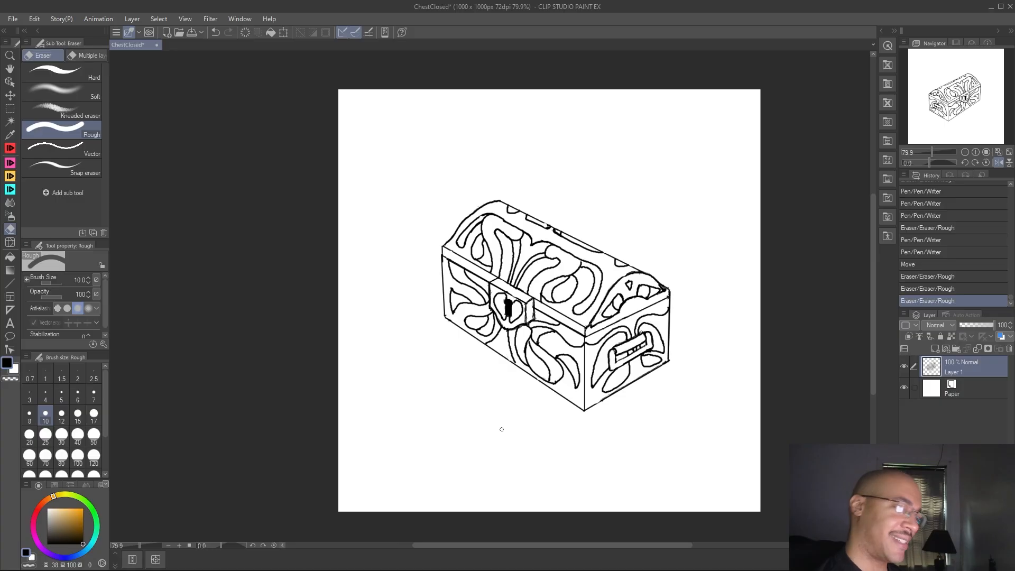
{"action": "scroll", "coordinate": [505, 423], "scroll_direction": "down", "scroll_amount": 1}
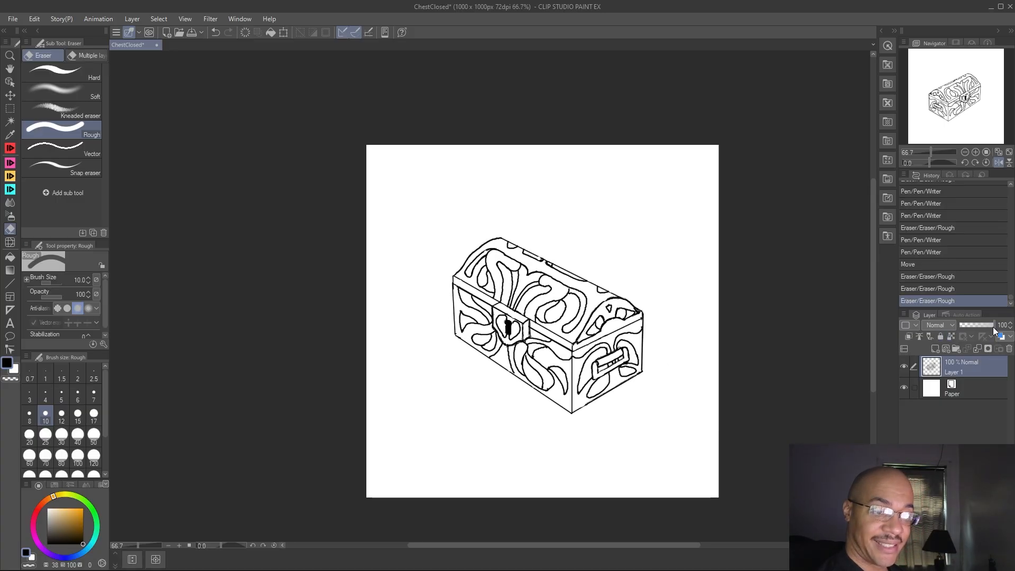
{"action": "left_click_drag", "start_coordinate": [993, 326], "coordinate": [976, 326]}
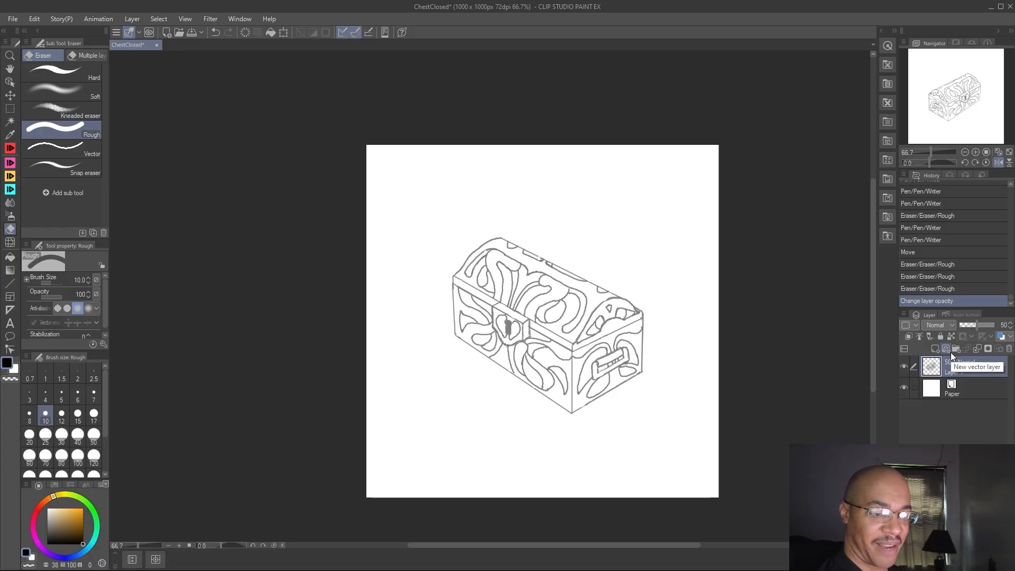
{"action": "left_click", "coordinate": [934, 350]}
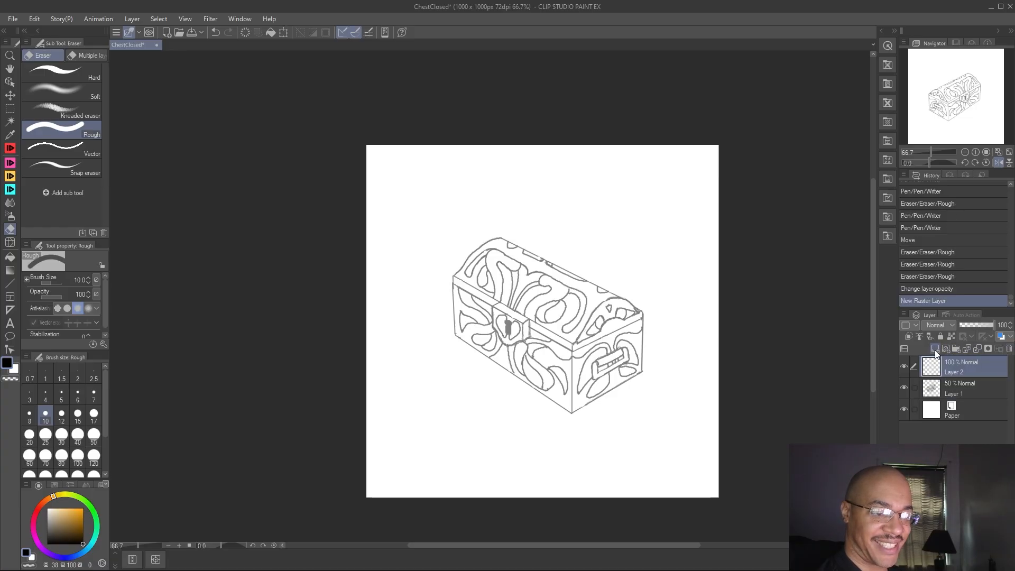
Try a size 10 Writer pen stroke along the lid's back edge, undo it and set the brush size to 7
{"action": "scroll", "coordinate": [707, 440], "scroll_direction": "up", "scroll_amount": 1}
{"action": "left_click_drag", "start_coordinate": [591, 545], "coordinate": [597, 544]}
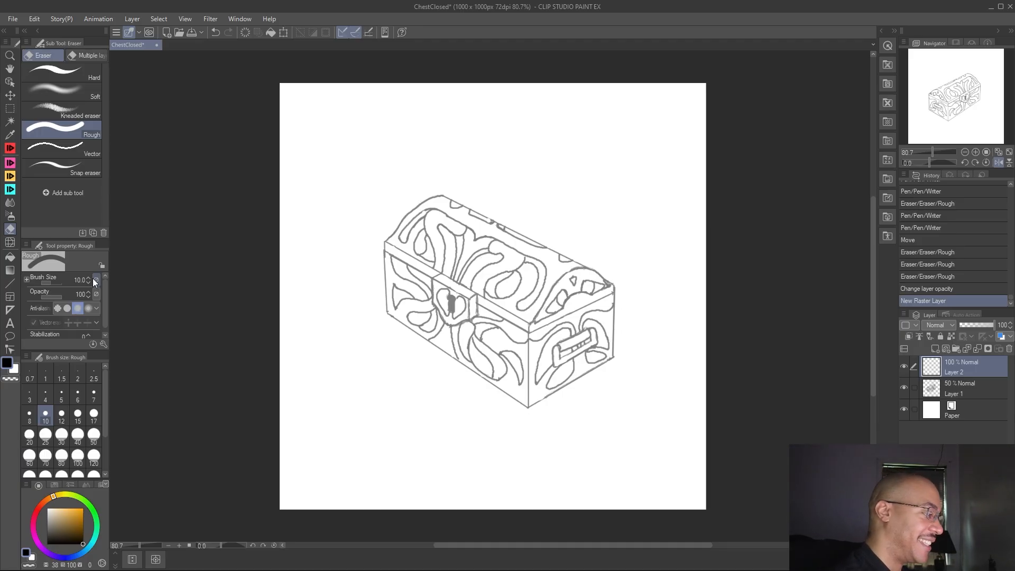
{"action": "left_click", "coordinate": [9, 134]}
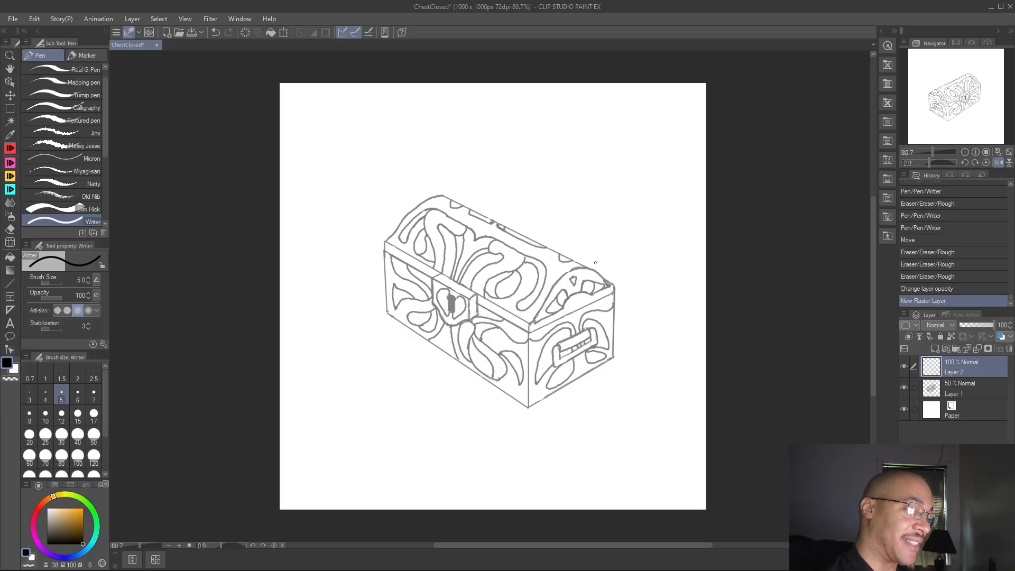
{"action": "left_click", "coordinate": [89, 277]}
{"action": "left_click", "coordinate": [89, 278]}
{"action": "left_click", "coordinate": [88, 277]}
{"action": "left_click", "coordinate": [89, 277]}
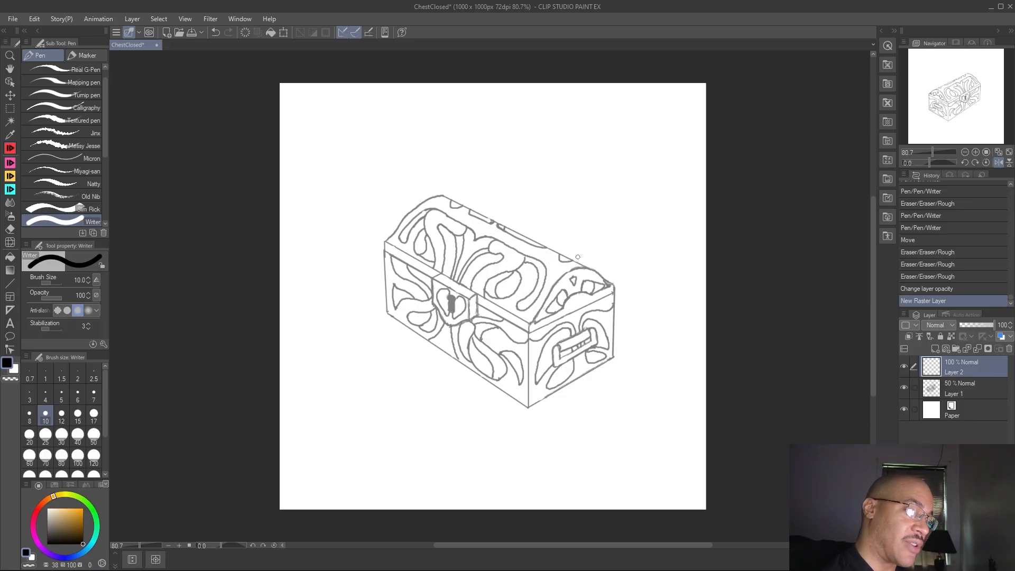
{"action": "left_click_drag", "start_coordinate": [442, 195], "coordinate": [507, 233]}
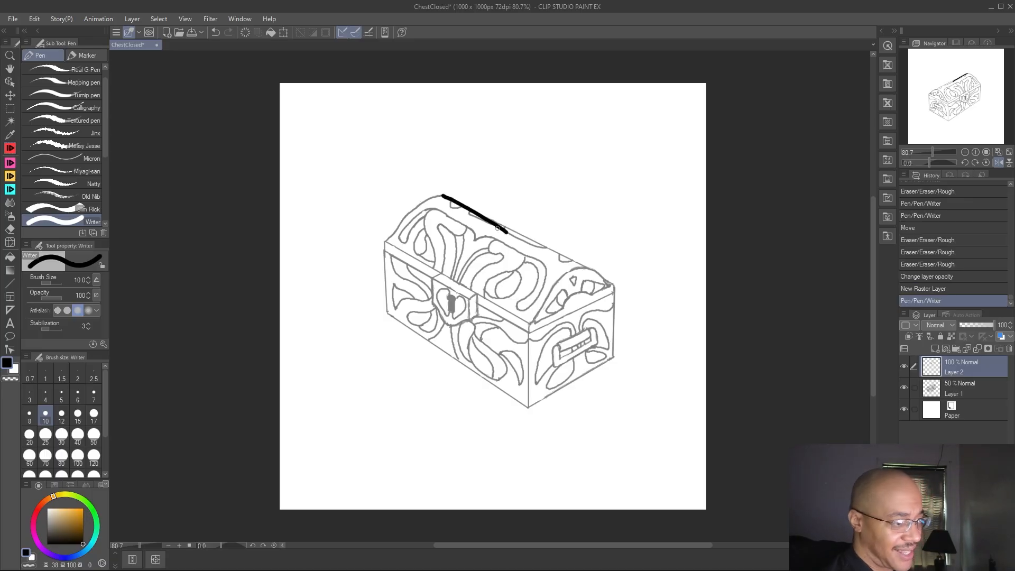
{"action": "key", "text": "ctrl+z"}
{"action": "left_click", "coordinate": [89, 283]}
{"action": "left_click", "coordinate": [89, 283]}
{"action": "left_click", "coordinate": [90, 284]}
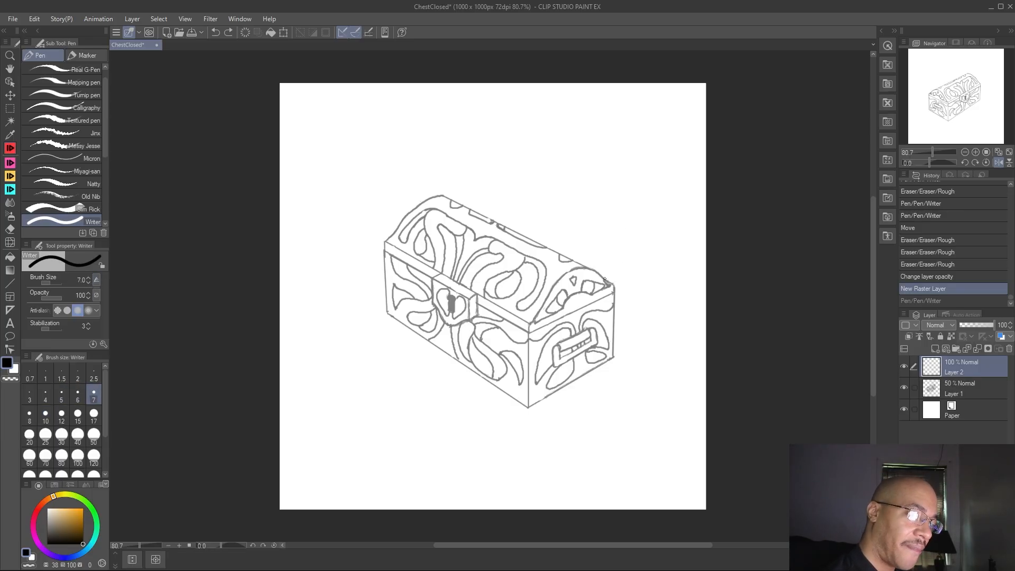
{"action": "left_click_drag", "start_coordinate": [611, 282], "coordinate": [615, 286]}
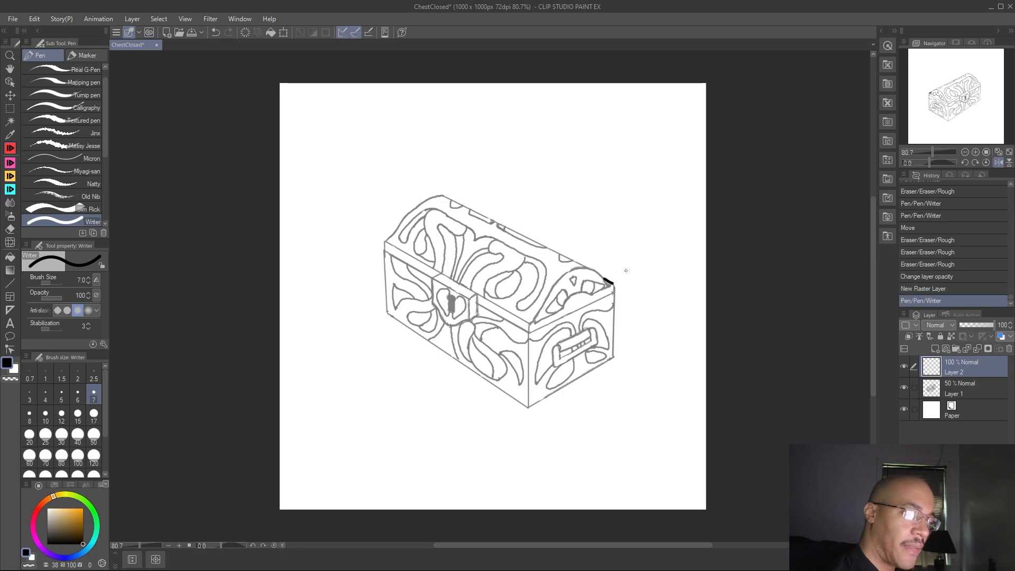
{"action": "key", "text": "ctrl+z"}
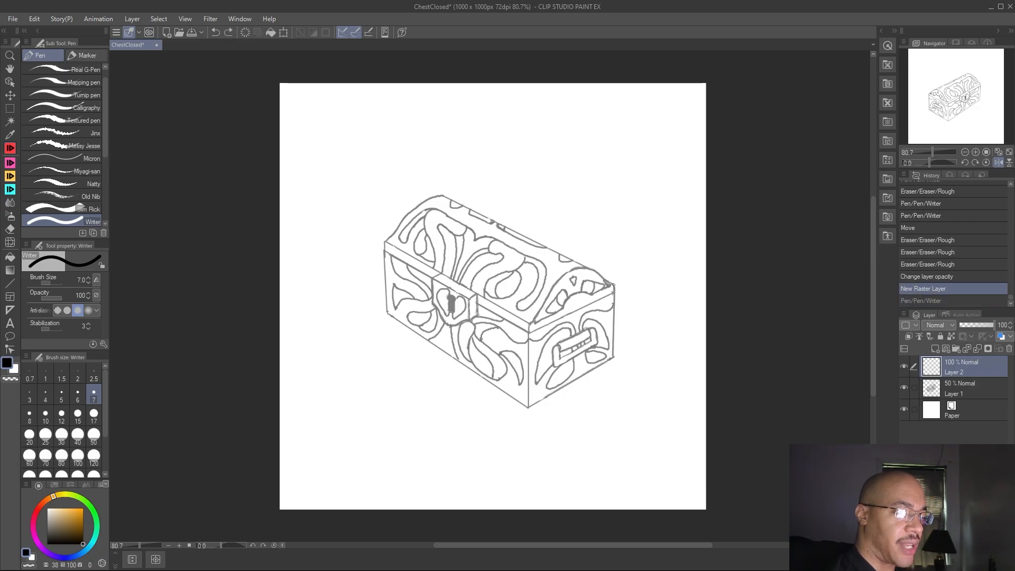
{"action": "mouse_move", "coordinate": [613, 287]}
{"action": "left_mouse_down"}
{"action": "mouse_move", "coordinate": [615, 321]}
{"action": "mouse_move", "coordinate": [614, 285]}
{"action": "mouse_move", "coordinate": [614, 346]}
{"action": "left_mouse_up"}
{"action": "key", "text": "ctrl+z"}
{"action": "key", "text": "ctrl+z"}
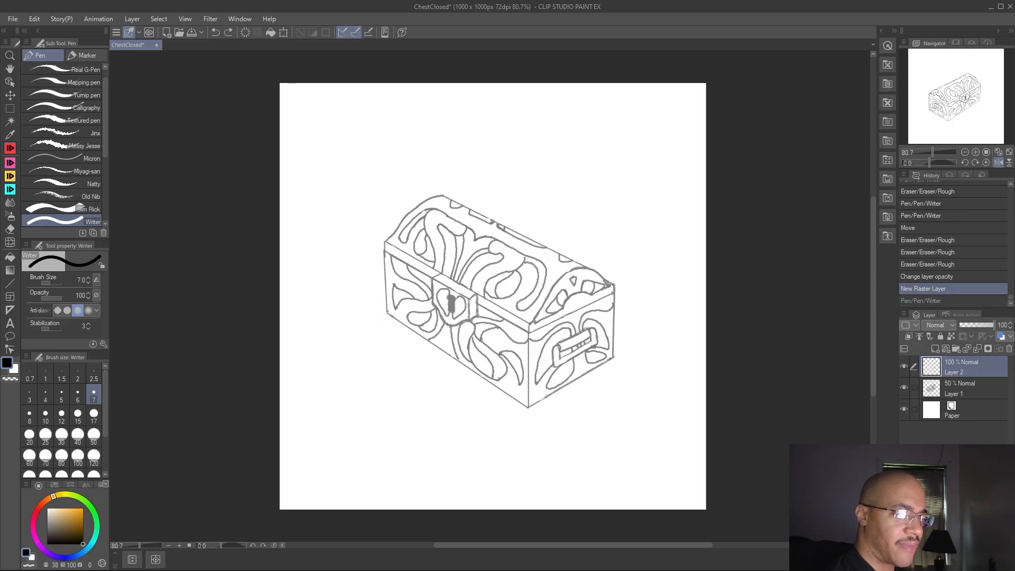
{"action": "mouse_move", "coordinate": [614, 285]}
{"action": "left_mouse_down"}
{"action": "mouse_move", "coordinate": [613, 337]}
{"action": "mouse_move", "coordinate": [613, 341]}
{"action": "left_mouse_up"}
{"action": "key", "text": "ctrl+z"}
{"action": "key", "text": "ctrl+z"}
{"action": "key", "text": "ctrl+z"}
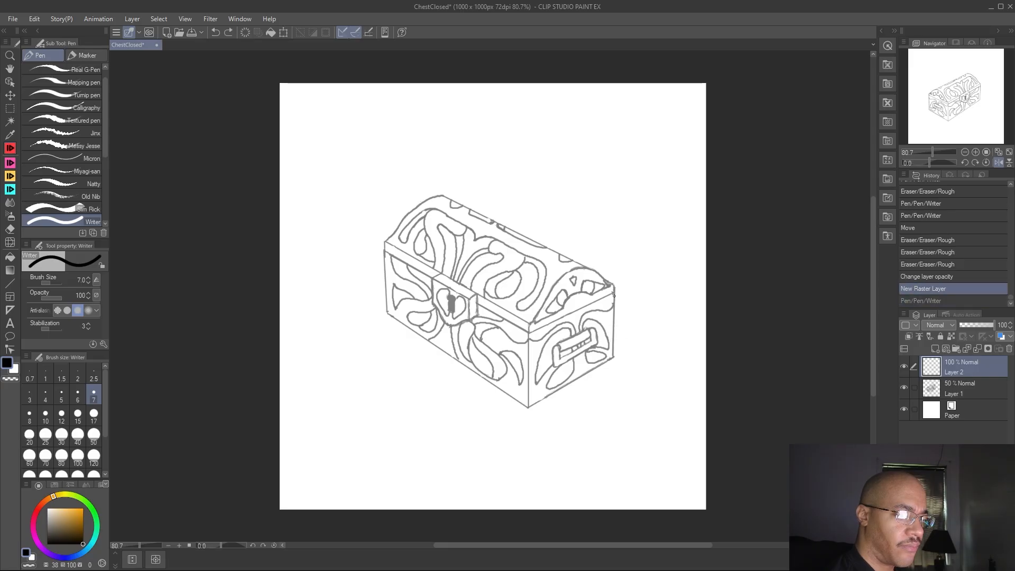
Ink the end panel's rear vertical and bottom edges and the lid's end arch on the new layer, trimming the arch's tip with the eraser
{"action": "left_click_drag", "start_coordinate": [614, 285], "coordinate": [614, 358]}
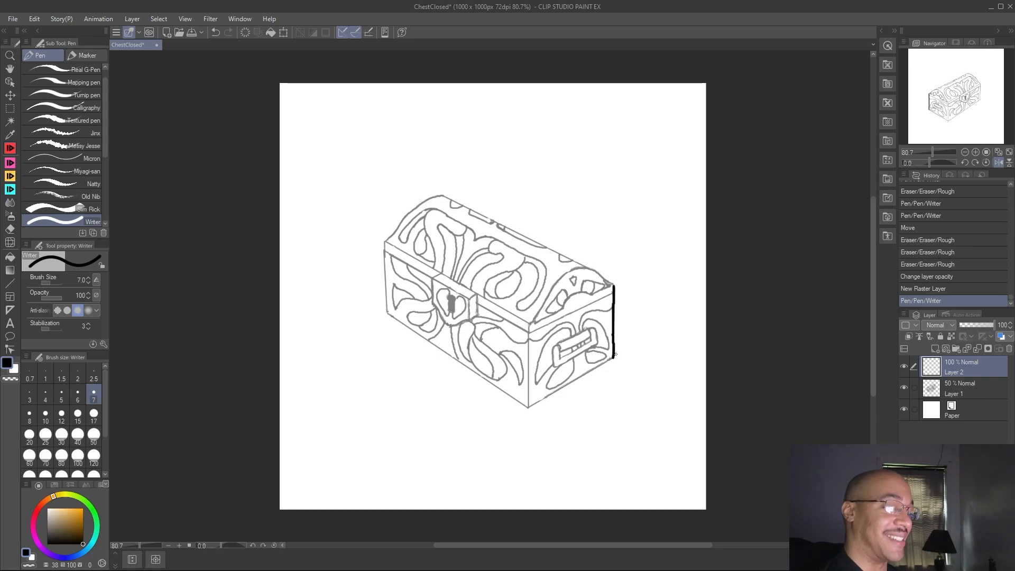
{"action": "left_click_drag", "start_coordinate": [614, 358], "coordinate": [534, 404]}
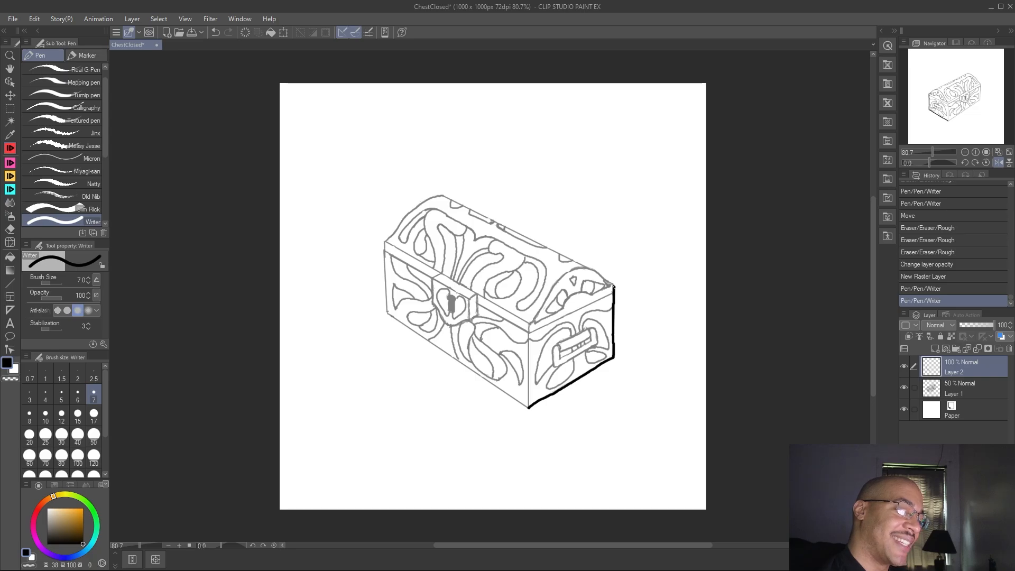
{"action": "mouse_move", "coordinate": [608, 284]}
{"action": "left_mouse_down"}
{"action": "mouse_move", "coordinate": [576, 266]}
{"action": "mouse_move", "coordinate": [555, 285]}
{"action": "left_mouse_up"}
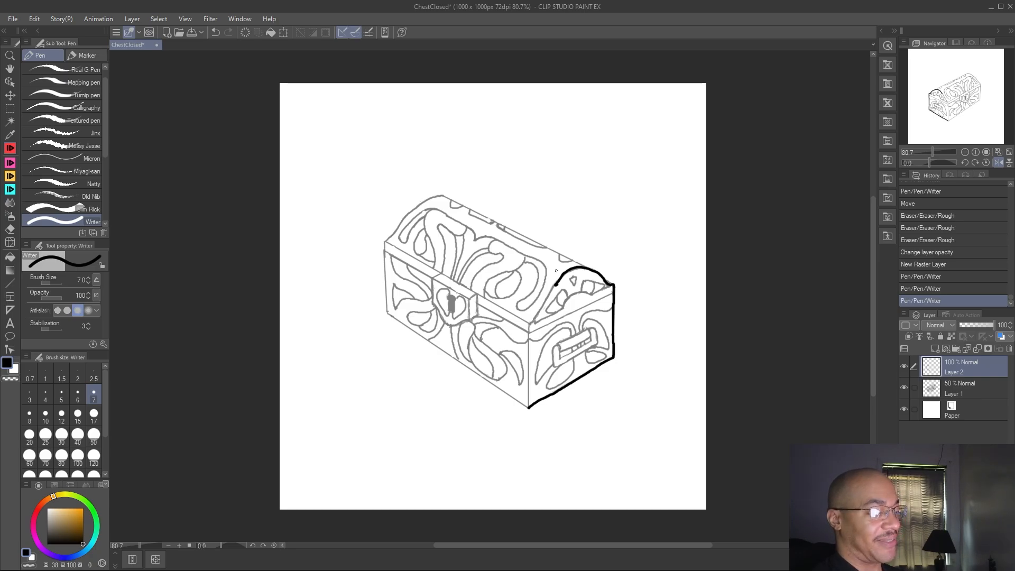
{"action": "left_click", "coordinate": [9, 229]}
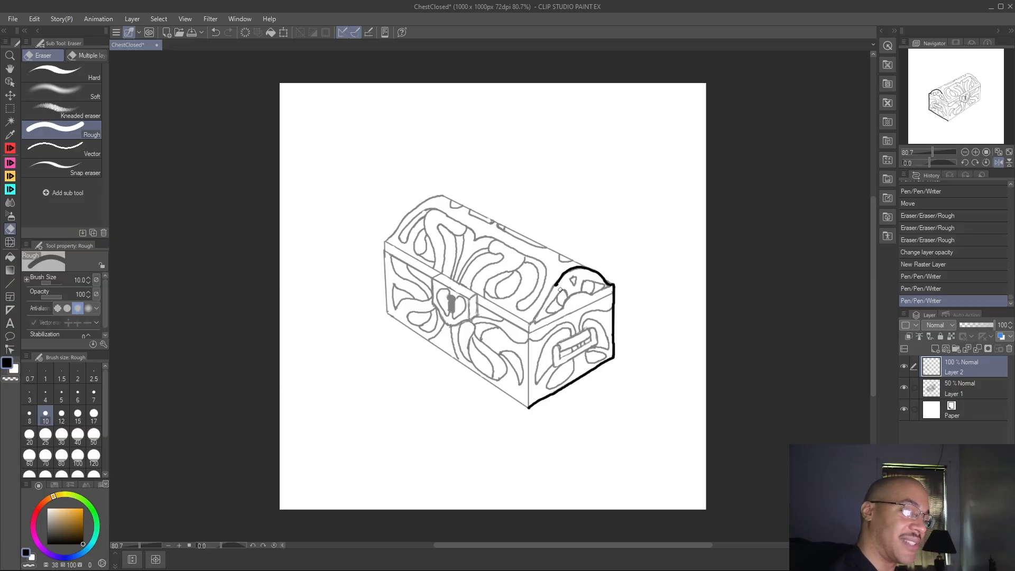
{"action": "left_click_drag", "start_coordinate": [559, 285], "coordinate": [559, 276]}
Ink the lid's front end slope, the front corner edge, the lid seam across the end panel and the handle's upper edge with the Writer pen
{"action": "key", "text": "p"}
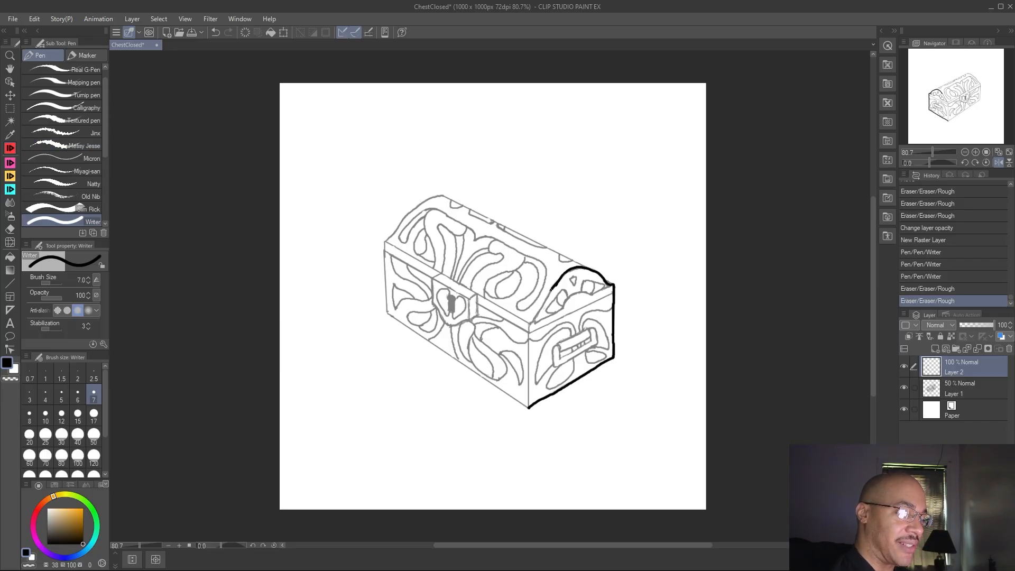
{"action": "mouse_move", "coordinate": [552, 288]}
{"action": "left_mouse_down"}
{"action": "mouse_move", "coordinate": [529, 323]}
{"action": "mouse_move", "coordinate": [530, 396]}
{"action": "left_mouse_up"}
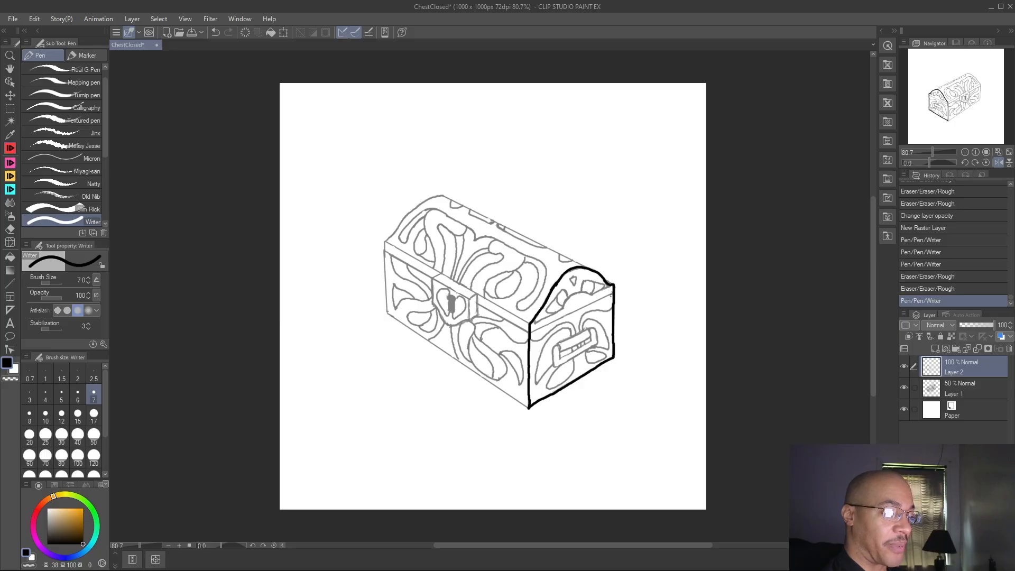
{"action": "left_click_drag", "start_coordinate": [612, 293], "coordinate": [530, 333]}
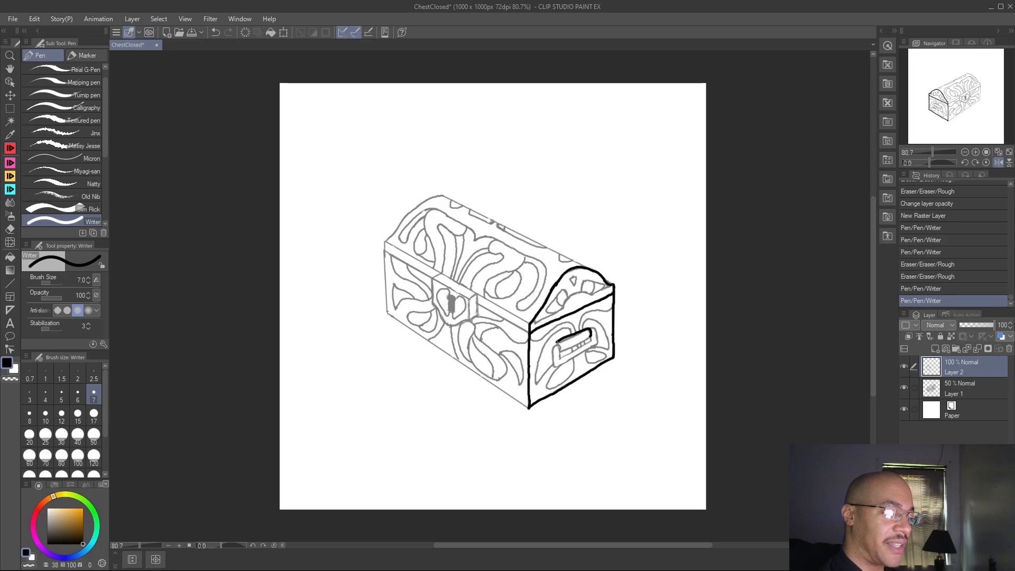
Ink the handle's near end and the front panel's full bottom edge with the Writer pen, trimming uneven stretches with the eraser
{"action": "left_click_drag", "start_coordinate": [556, 342], "coordinate": [556, 342]}
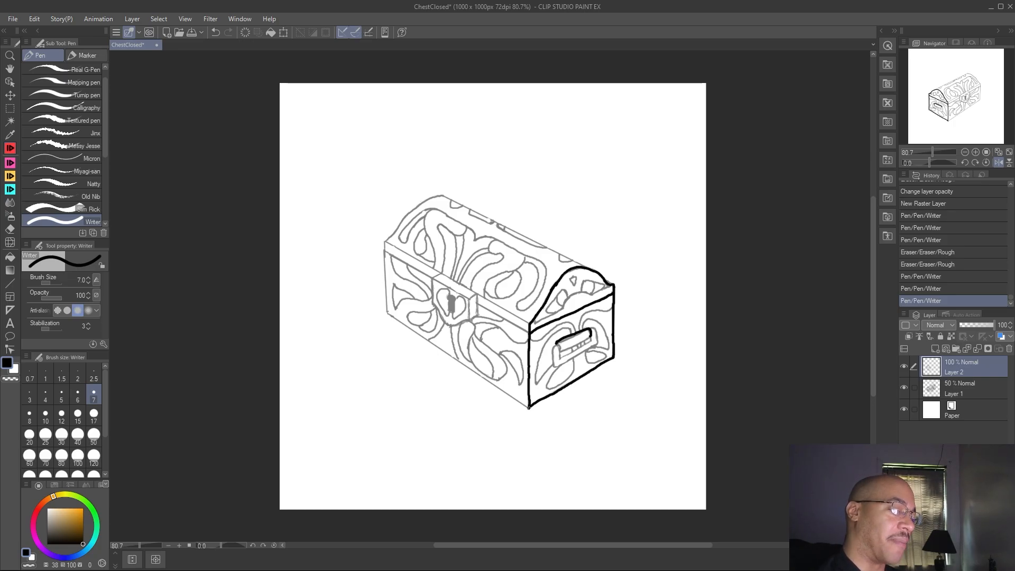
{"action": "left_click_drag", "start_coordinate": [509, 395], "coordinate": [462, 365]}
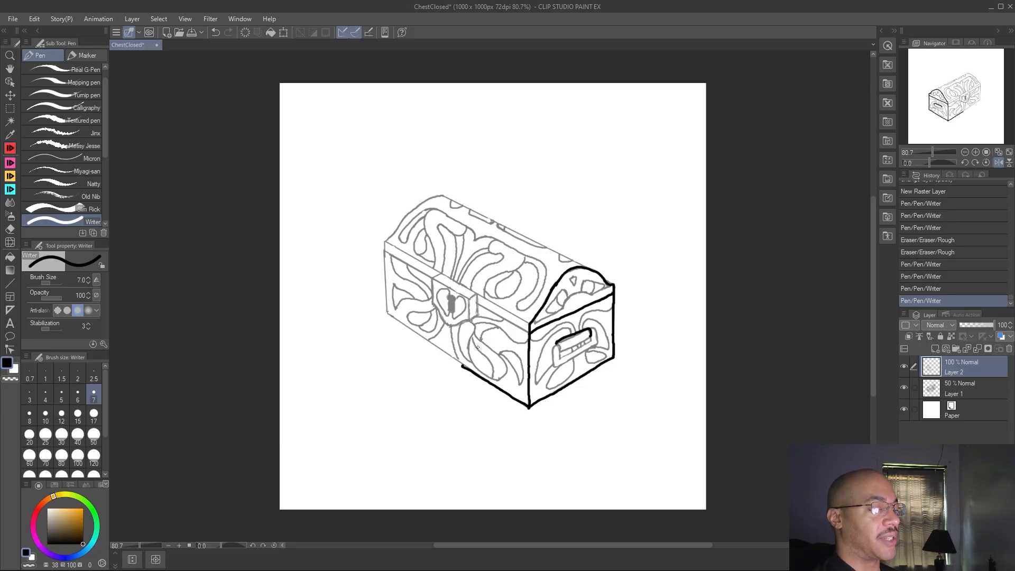
{"action": "left_click", "coordinate": [10, 229]}
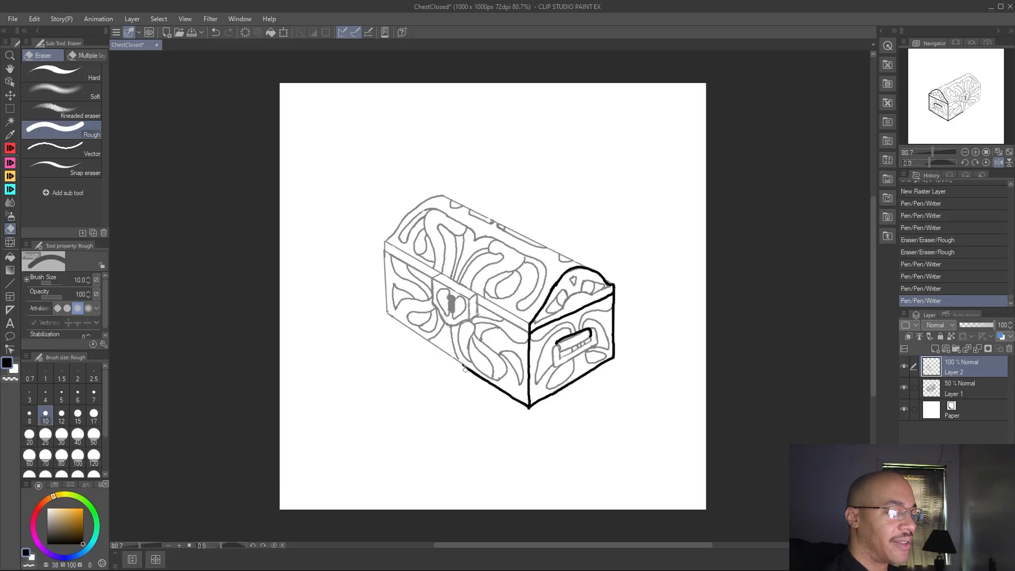
{"action": "left_click_drag", "start_coordinate": [465, 367], "coordinate": [479, 378]}
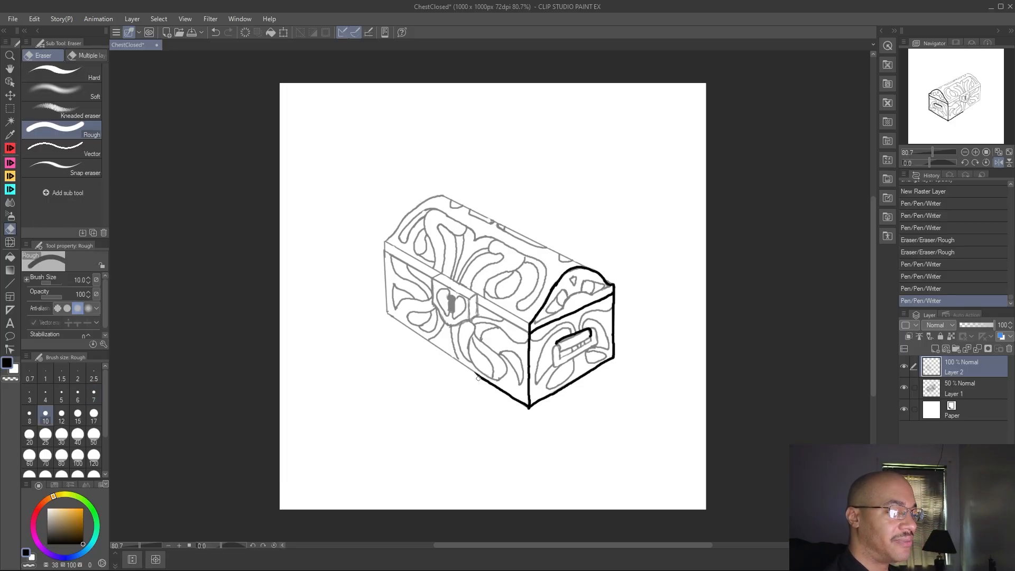
{"action": "left_click", "coordinate": [9, 135]}
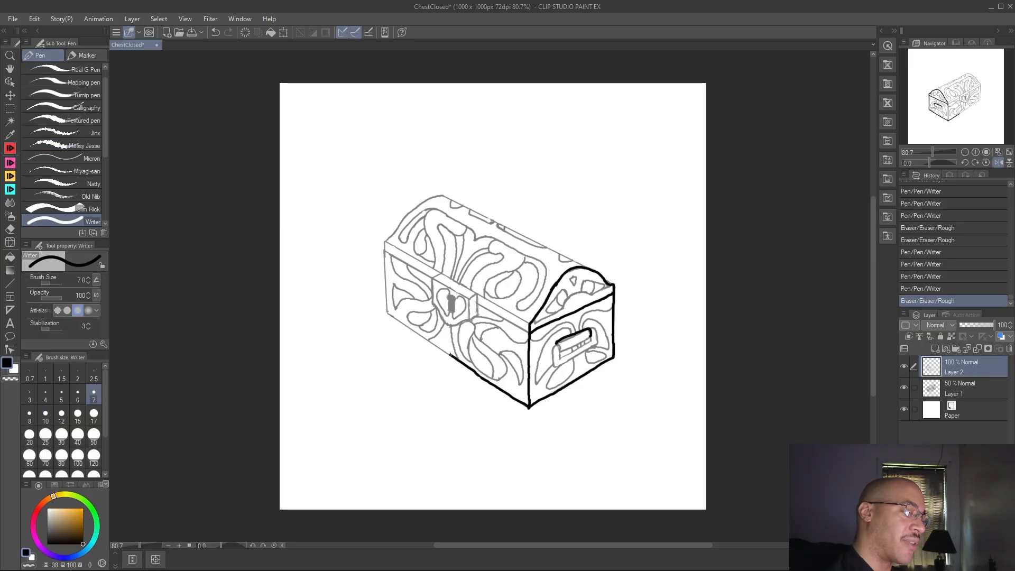
{"action": "mouse_move", "coordinate": [441, 348]}
{"action": "left_mouse_down"}
{"action": "mouse_move", "coordinate": [482, 375]}
{"action": "mouse_move", "coordinate": [457, 359]}
{"action": "mouse_move", "coordinate": [481, 376]}
{"action": "left_mouse_up"}
{"action": "left_click", "coordinate": [9, 229]}
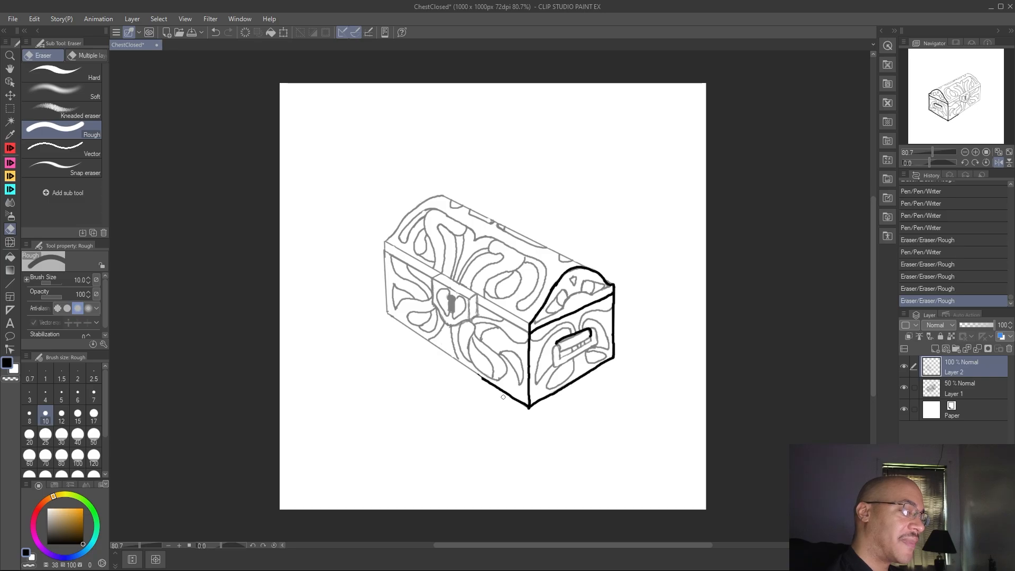
{"action": "key", "text": "p"}
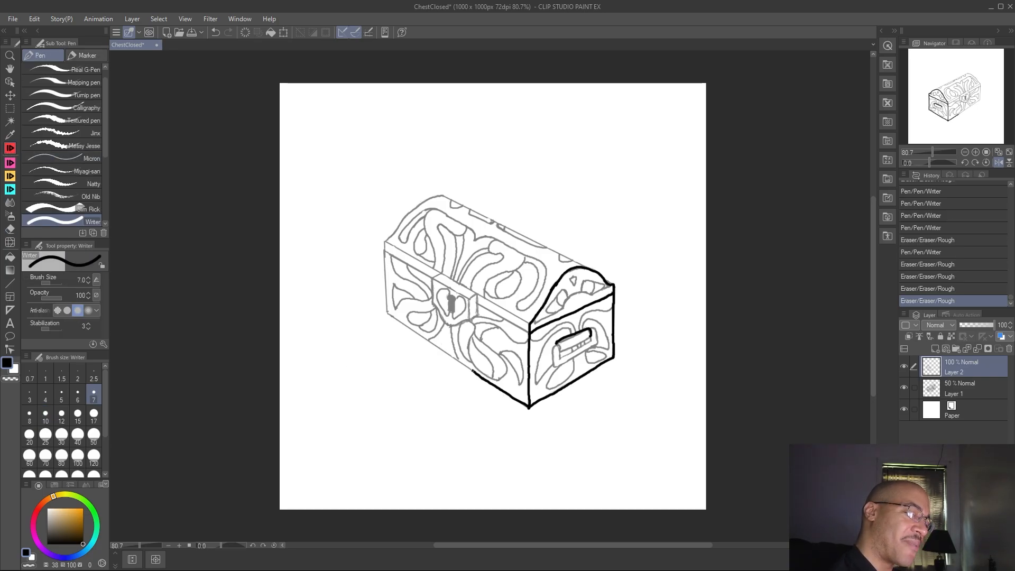
{"action": "left_click_drag", "start_coordinate": [466, 365], "coordinate": [420, 334]}
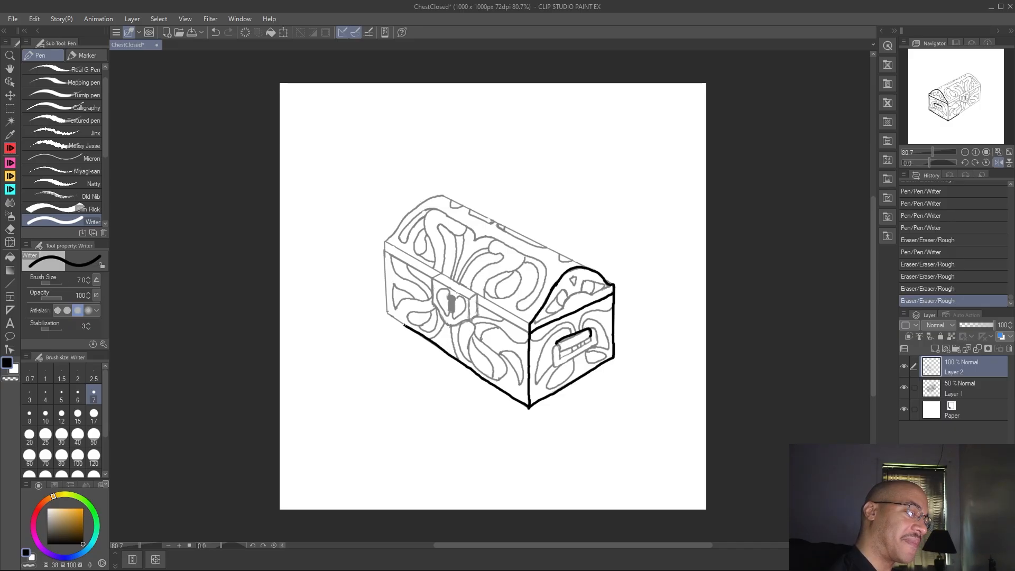
{"action": "left_click_drag", "start_coordinate": [389, 315], "coordinate": [386, 312]}
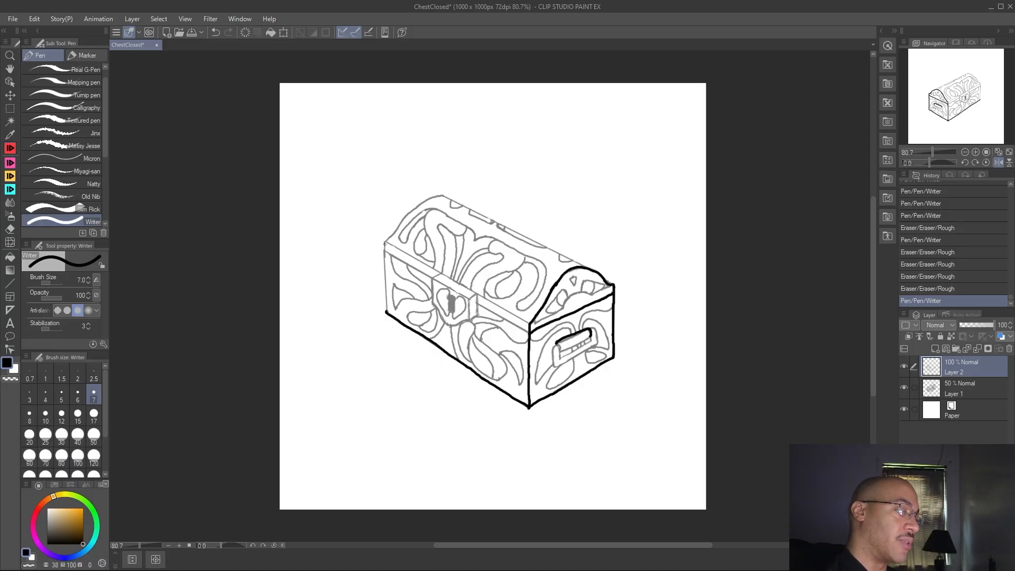
Ink the front panel's far vertical edge, cleaning its bottom corner and the lid's far peak with the eraser
{"action": "left_click_drag", "start_coordinate": [385, 242], "coordinate": [387, 315]}
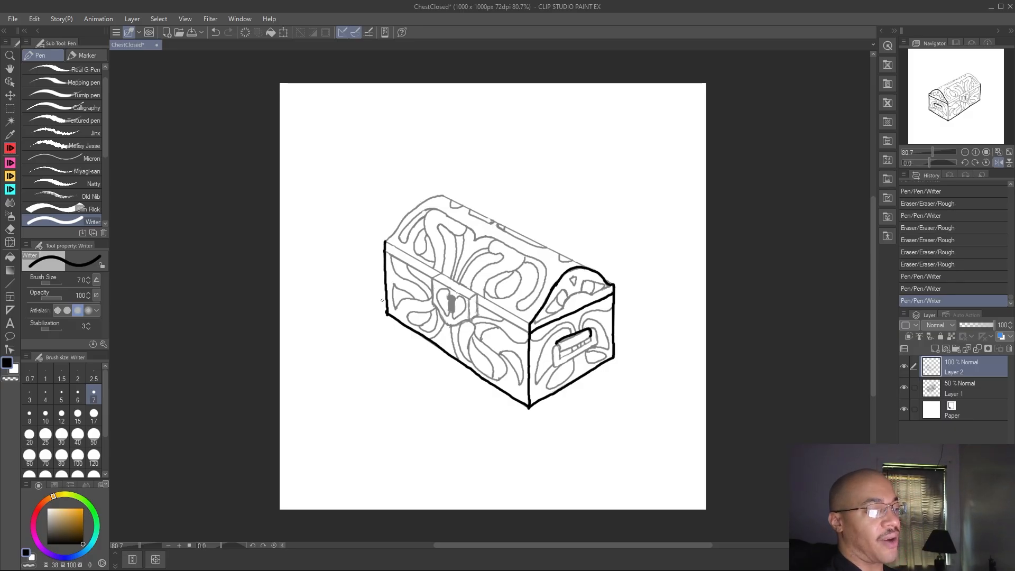
{"action": "left_click", "coordinate": [9, 229]}
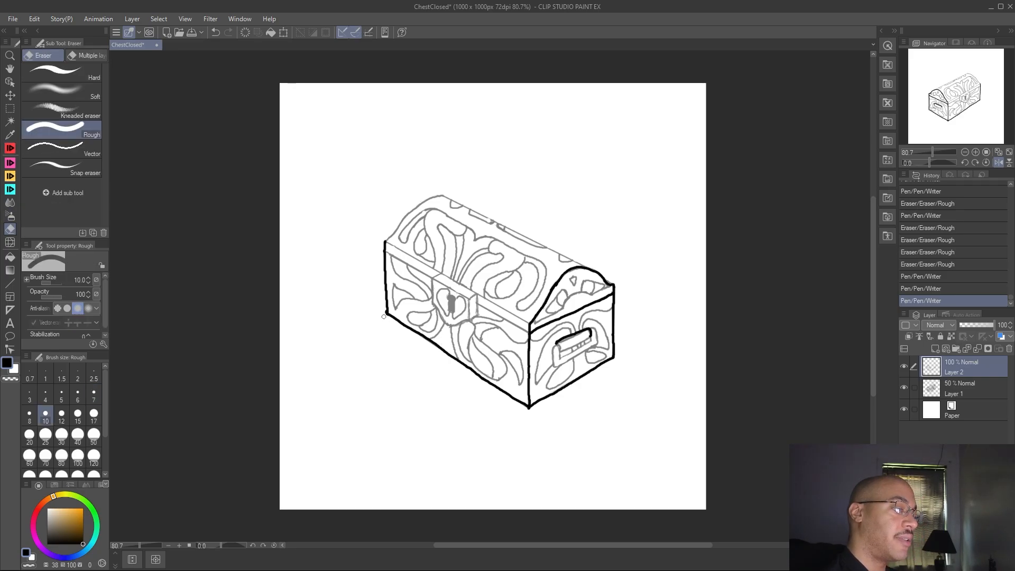
{"action": "left_click_drag", "start_coordinate": [384, 316], "coordinate": [381, 306]}
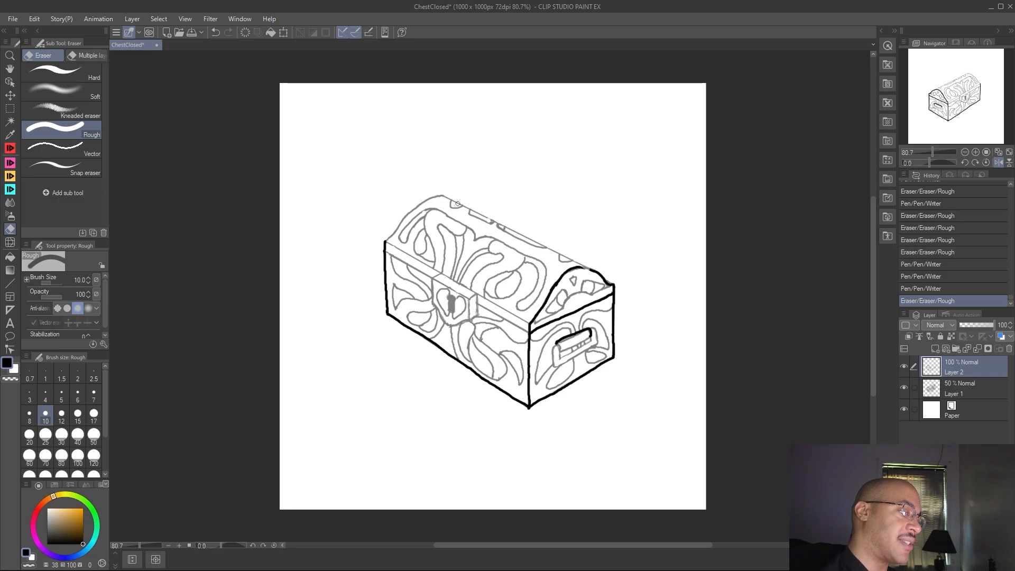
{"action": "left_click_drag", "start_coordinate": [449, 200], "coordinate": [442, 195]}
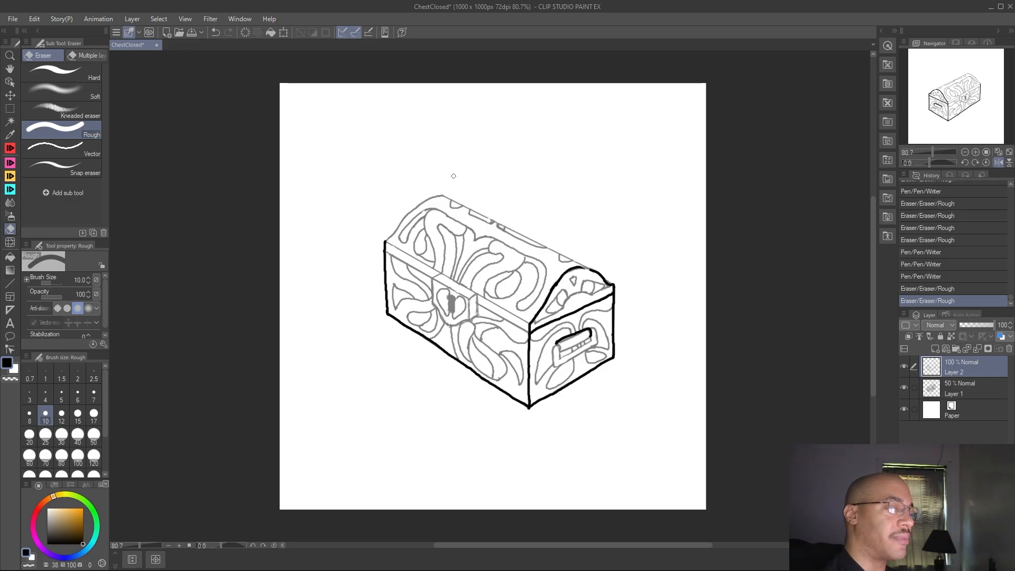
Touch up the peak of the lid's end arch with the pen, and erase rough spots along the arch and at the far corner
{"action": "key", "text": "p"}
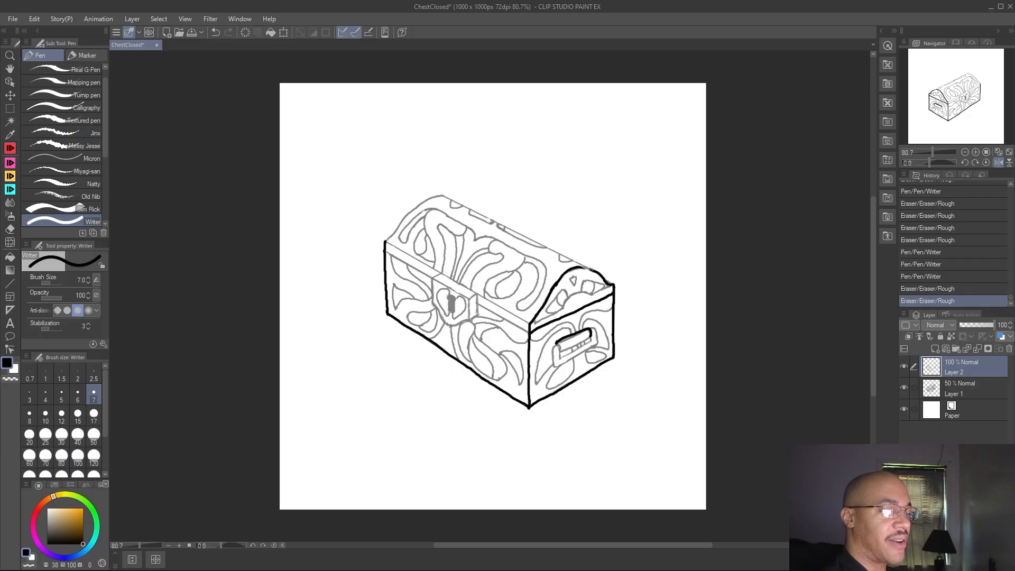
{"action": "left_click_drag", "start_coordinate": [582, 267], "coordinate": [575, 266]}
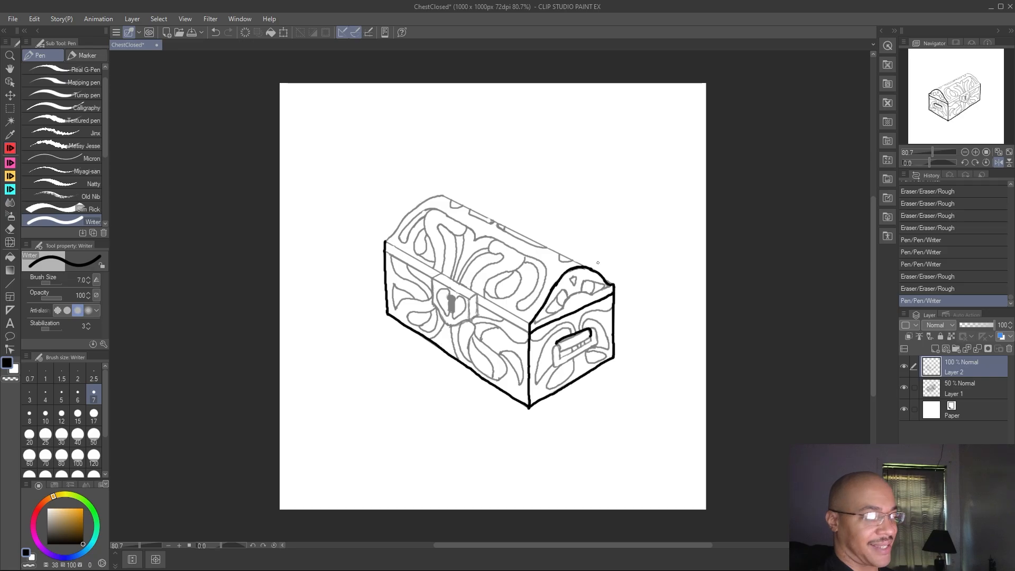
{"action": "key", "text": "e"}
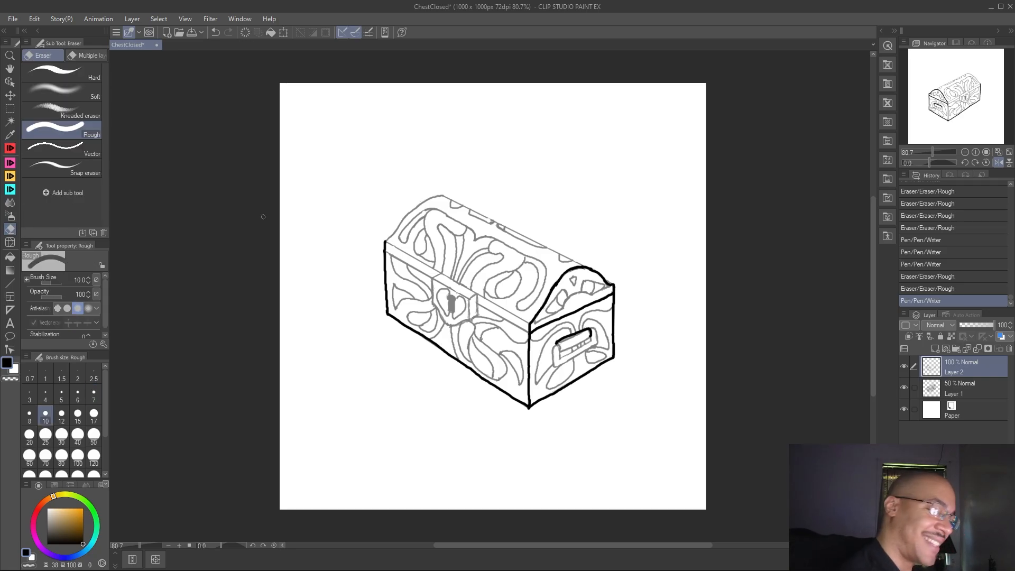
{"action": "left_click", "coordinate": [559, 285]}
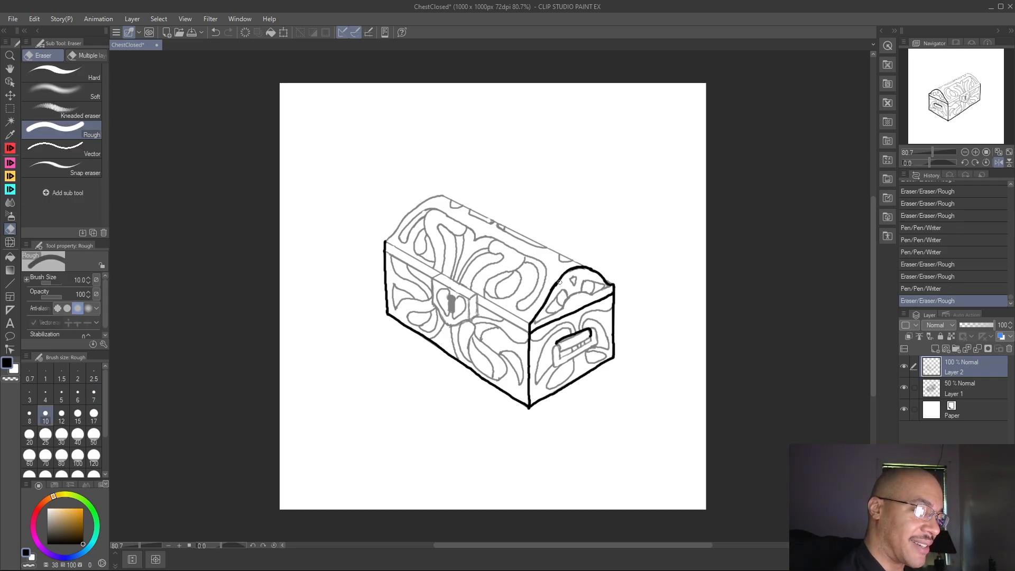
{"action": "mouse_move", "coordinate": [554, 280]}
{"action": "left_mouse_down"}
{"action": "mouse_move", "coordinate": [546, 294]}
{"action": "mouse_move", "coordinate": [560, 282]}
{"action": "left_mouse_up"}
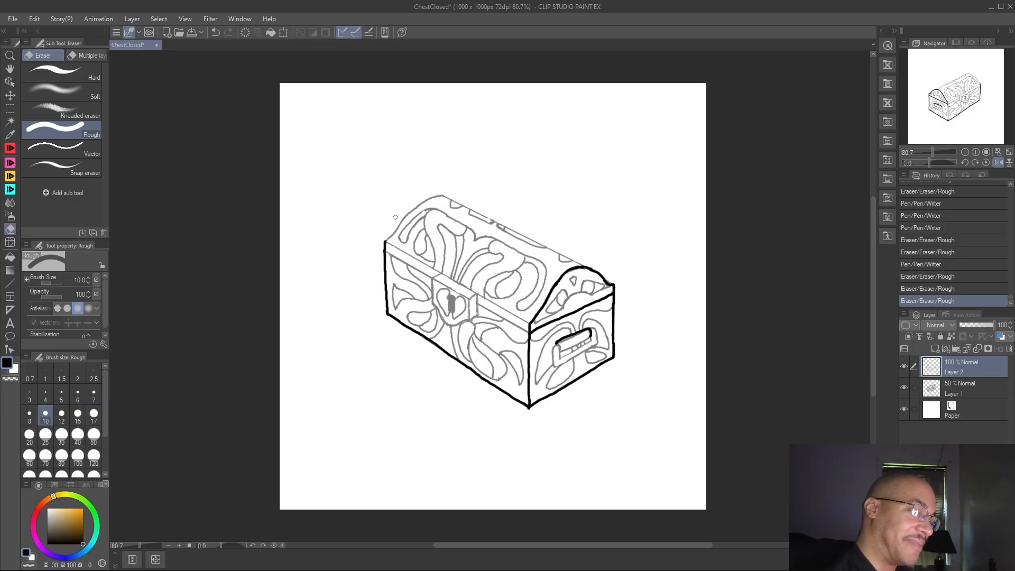
{"action": "left_click_drag", "start_coordinate": [390, 237], "coordinate": [392, 234]}
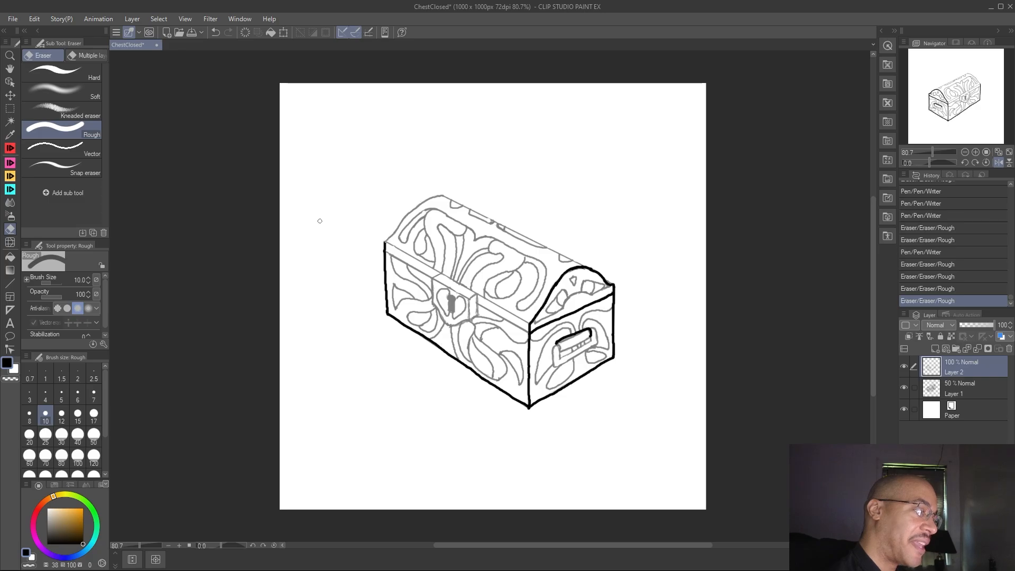
Ink the lid's far end curve and its long back edge with the Writer pen
{"action": "left_click", "coordinate": [13, 159]}
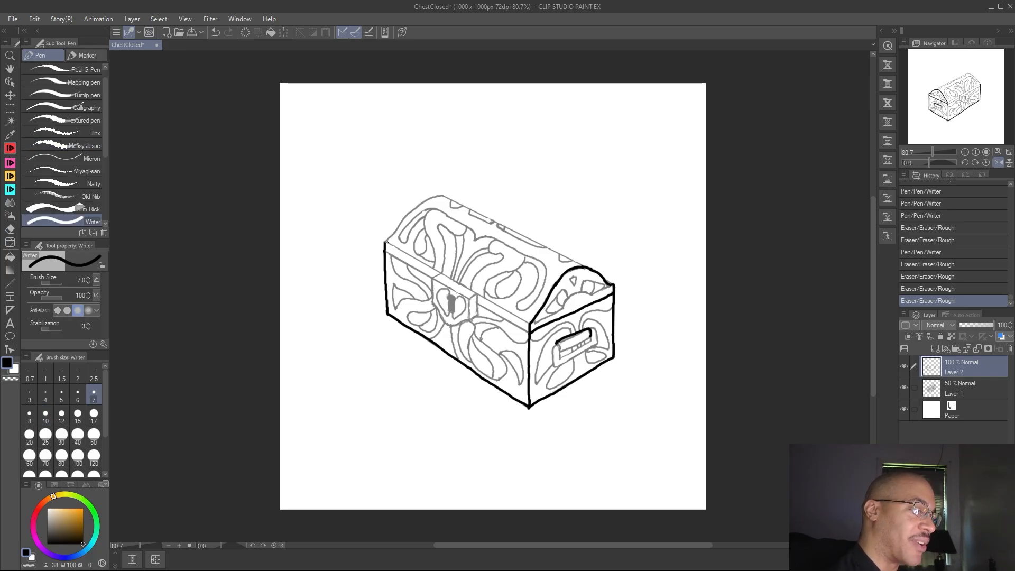
{"action": "left_click_drag", "start_coordinate": [387, 238], "coordinate": [444, 195]}
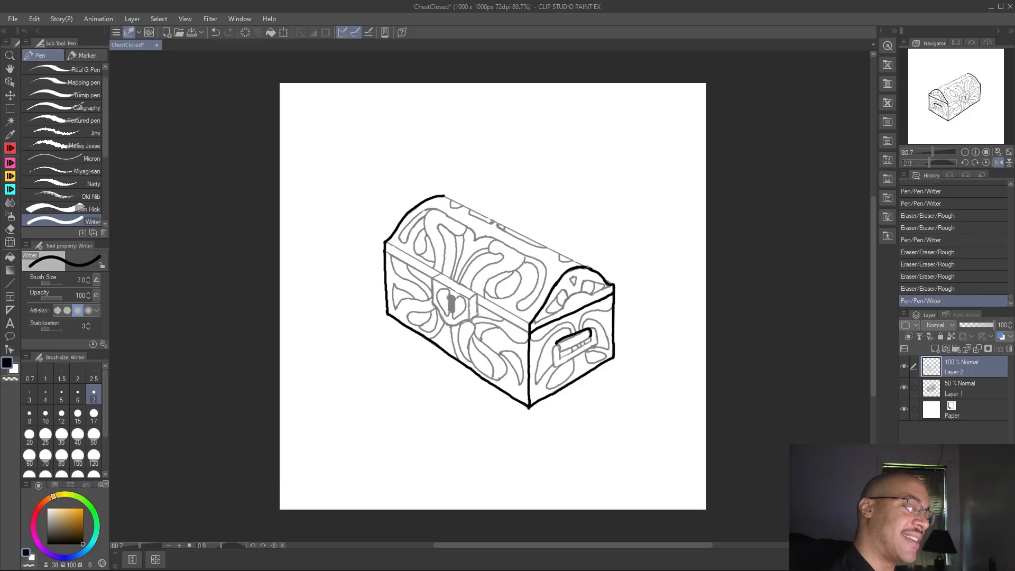
{"action": "left_click_drag", "start_coordinate": [579, 263], "coordinate": [444, 196]}
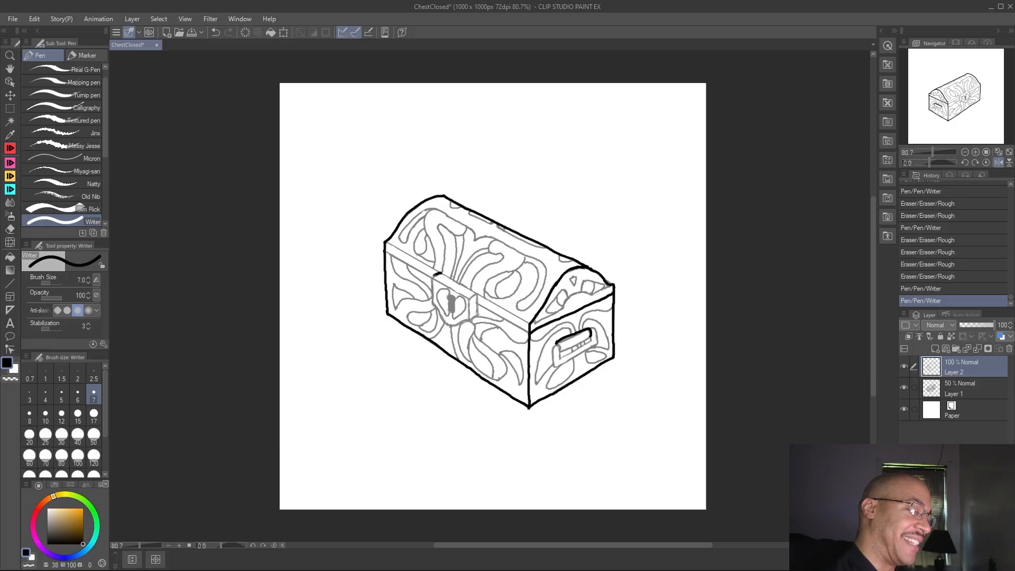
Ink the lock plate's pointed front outline, its side face and its top face on the front panel
{"action": "left_click_drag", "start_coordinate": [432, 274], "coordinate": [433, 304]}
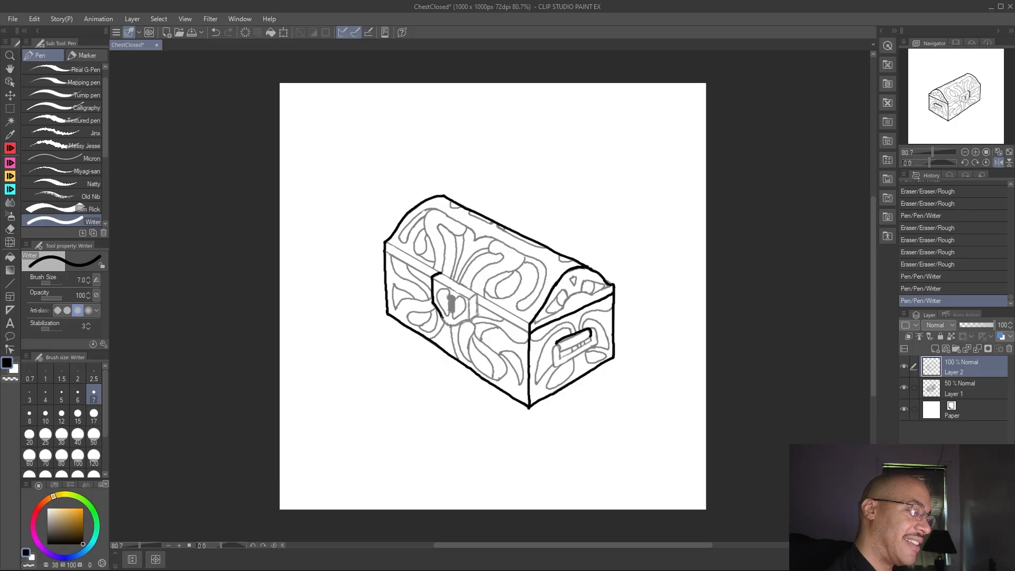
{"action": "mouse_move", "coordinate": [445, 322]}
{"action": "left_mouse_down"}
{"action": "mouse_move", "coordinate": [479, 313]}
{"action": "mouse_move", "coordinate": [469, 299]}
{"action": "left_mouse_up"}
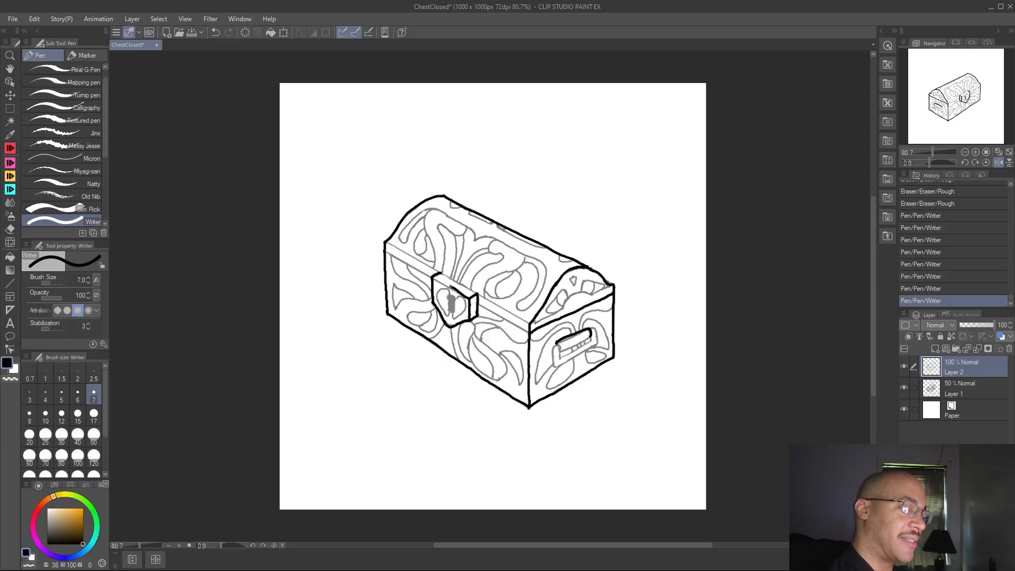
{"action": "left_click_drag", "start_coordinate": [445, 284], "coordinate": [440, 280]}
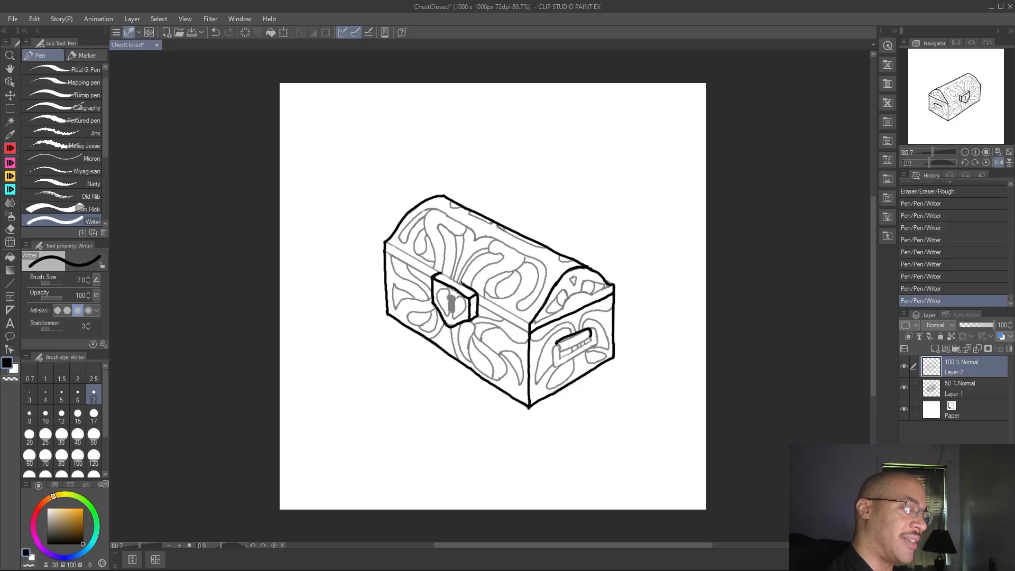
{"action": "left_click_drag", "start_coordinate": [448, 276], "coordinate": [442, 273]}
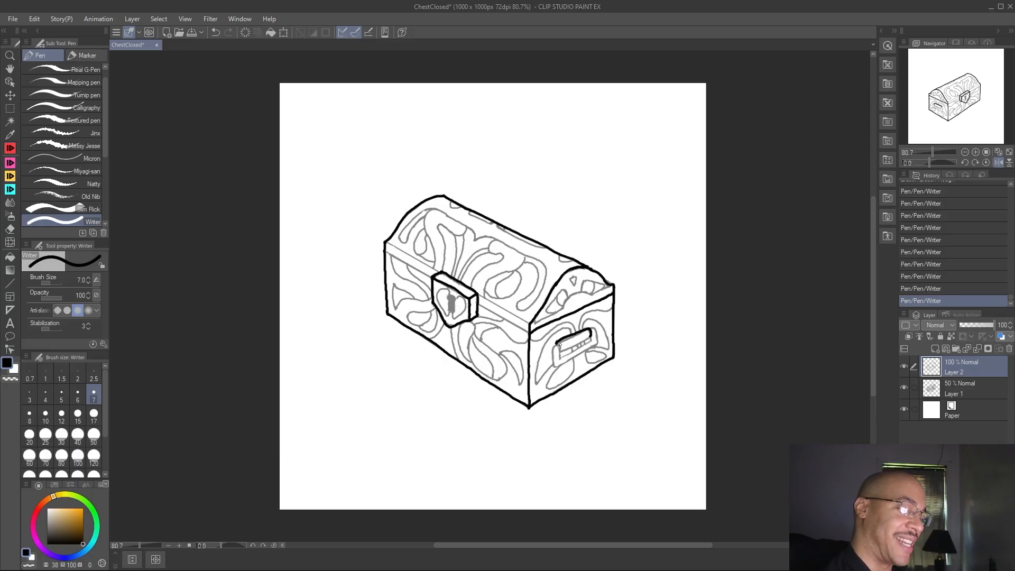
Ink the handle grip's lower edge and the outline of the plate around it on the end panel
{"action": "left_click_drag", "start_coordinate": [560, 345], "coordinate": [583, 343]}
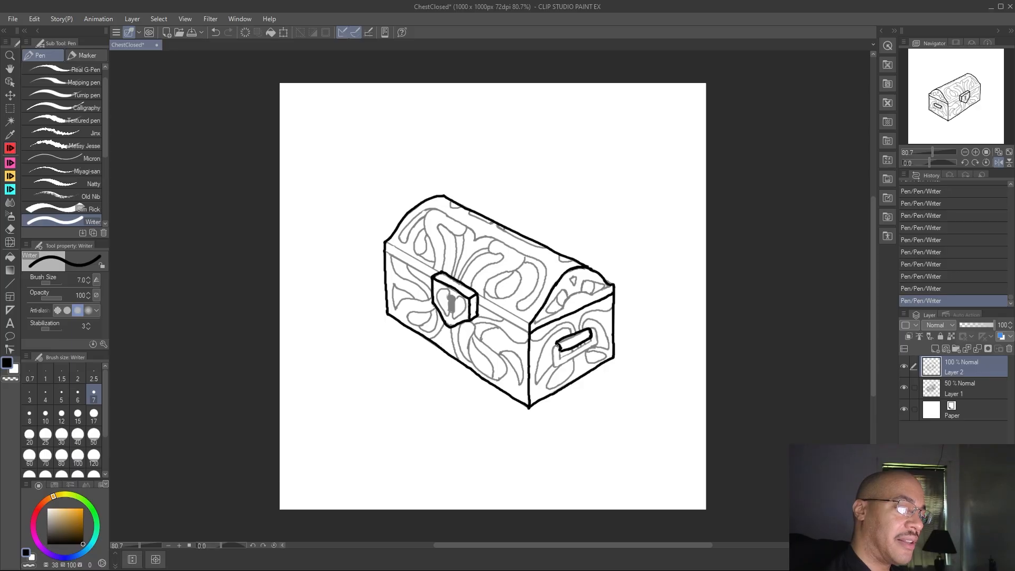
{"action": "mouse_move", "coordinate": [554, 347]}
{"action": "left_mouse_down"}
{"action": "mouse_move", "coordinate": [568, 361]}
{"action": "mouse_move", "coordinate": [592, 346]}
{"action": "mouse_move", "coordinate": [596, 329]}
{"action": "mouse_move", "coordinate": [565, 354]}
{"action": "left_mouse_up"}
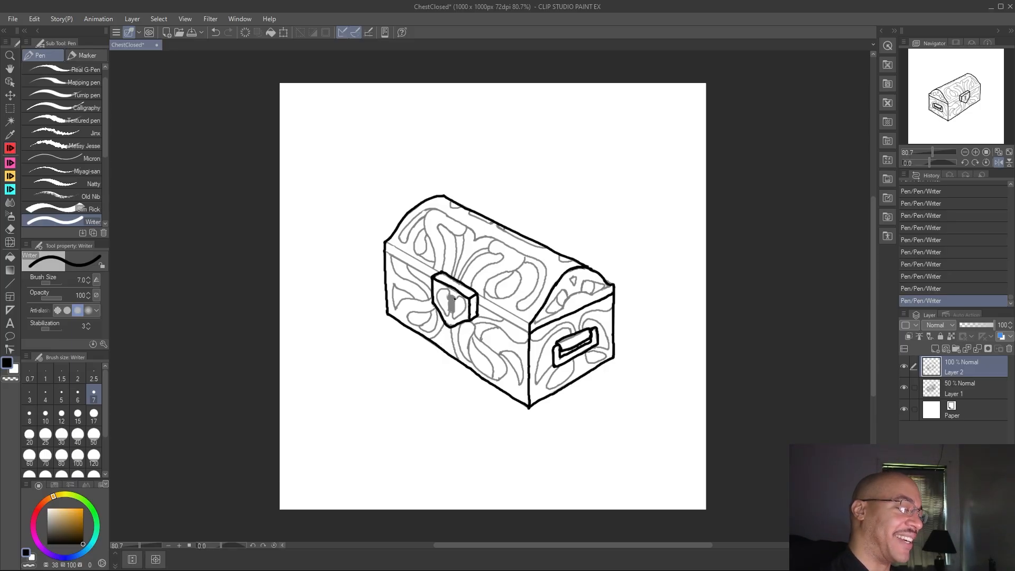
Ink the keyhole and the lid seam from the lock plate to the front corner, erasing the overlap beside the plate
{"action": "left_click_drag", "start_coordinate": [451, 297], "coordinate": [451, 311]}
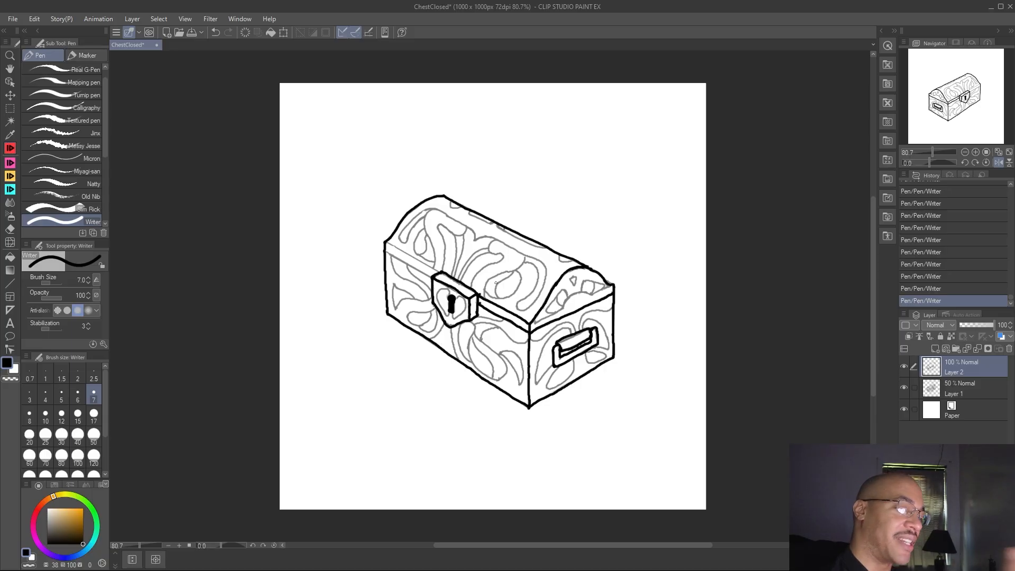
{"action": "left_click", "coordinate": [10, 229]}
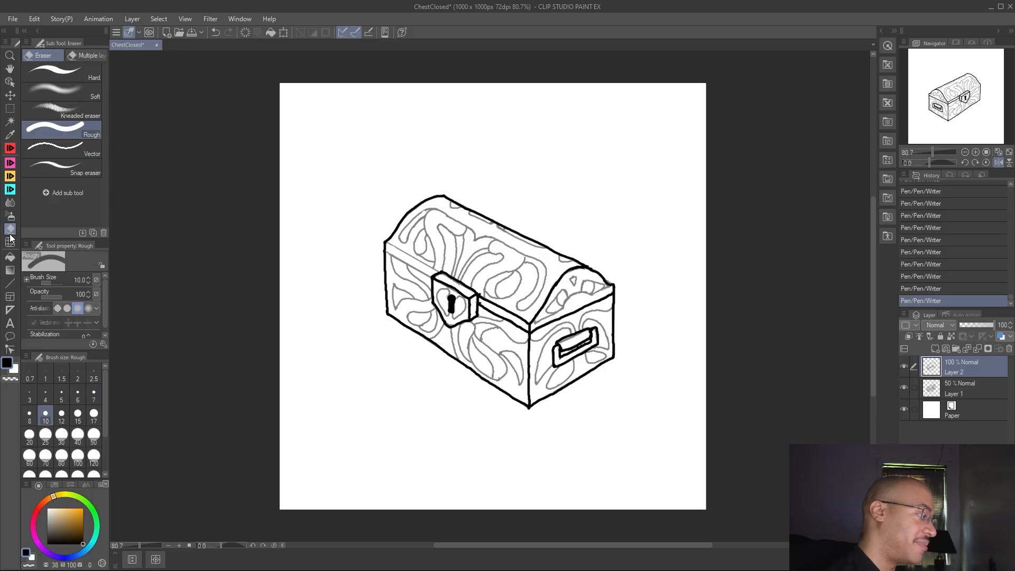
{"action": "left_click", "coordinate": [481, 301]}
{"action": "left_click_drag", "start_coordinate": [482, 291], "coordinate": [501, 285]}
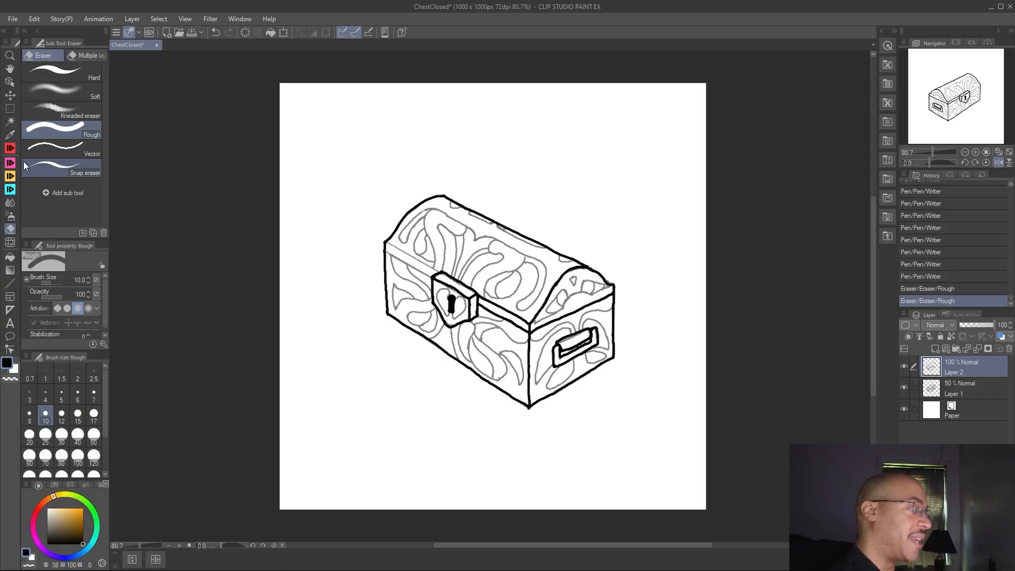
{"action": "left_click", "coordinate": [10, 148]}
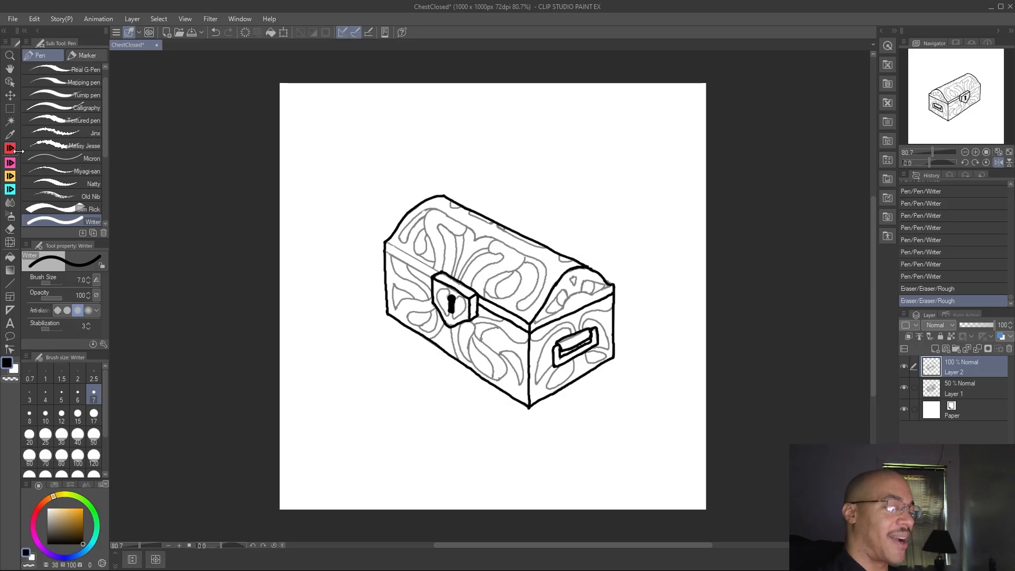
{"action": "left_click_drag", "start_coordinate": [524, 410], "coordinate": [531, 412]}
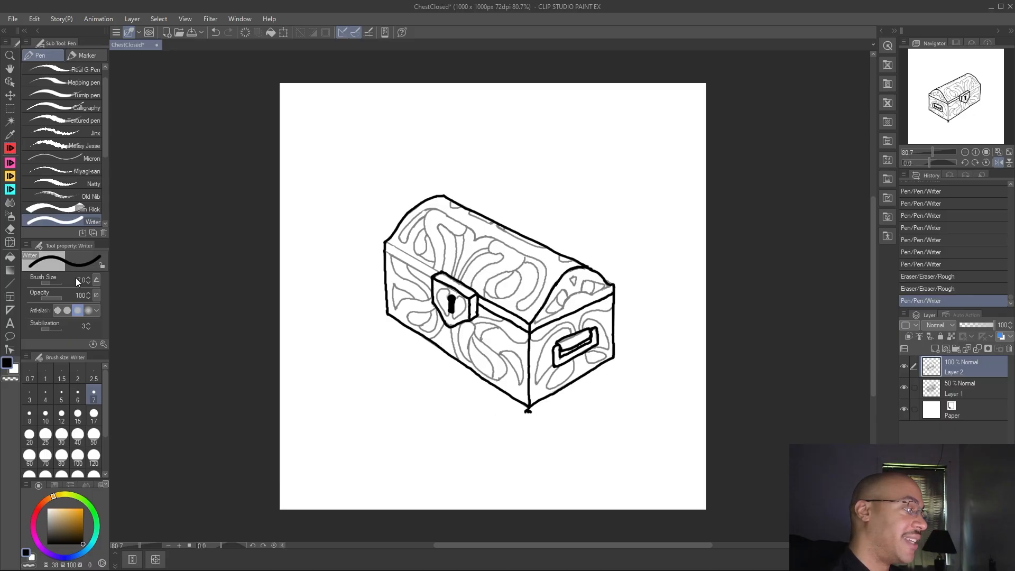
{"action": "key", "text": "e"}
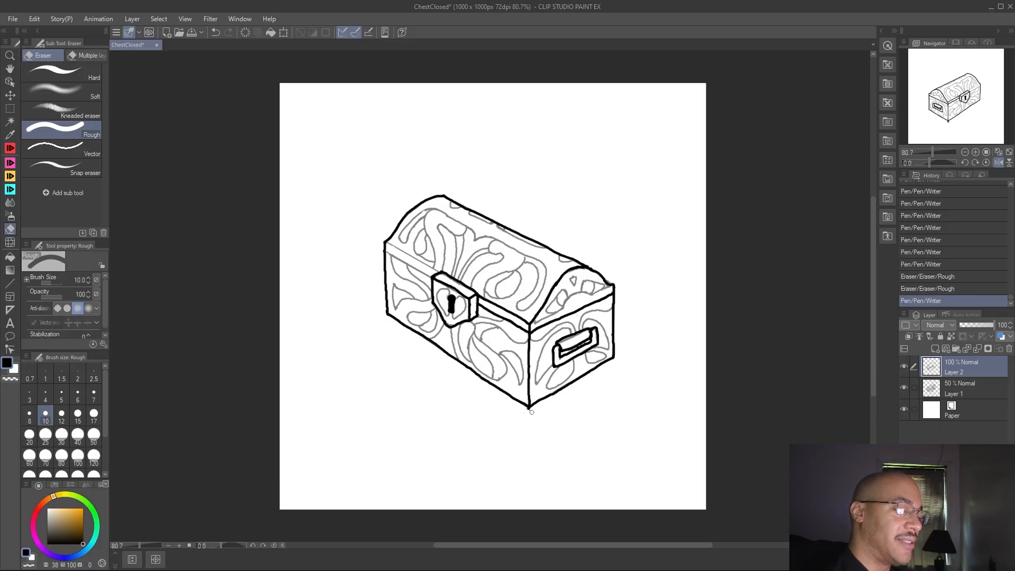
{"action": "left_click_drag", "start_coordinate": [531, 414], "coordinate": [527, 412]}
{"action": "left_click", "coordinate": [10, 150]}
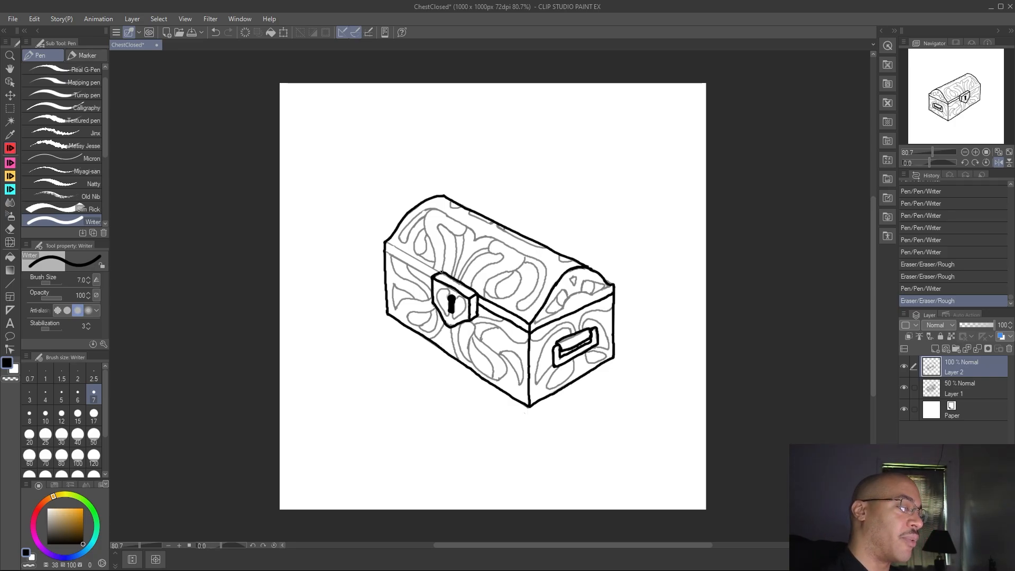
{"action": "left_click_drag", "start_coordinate": [428, 264], "coordinate": [385, 241]}
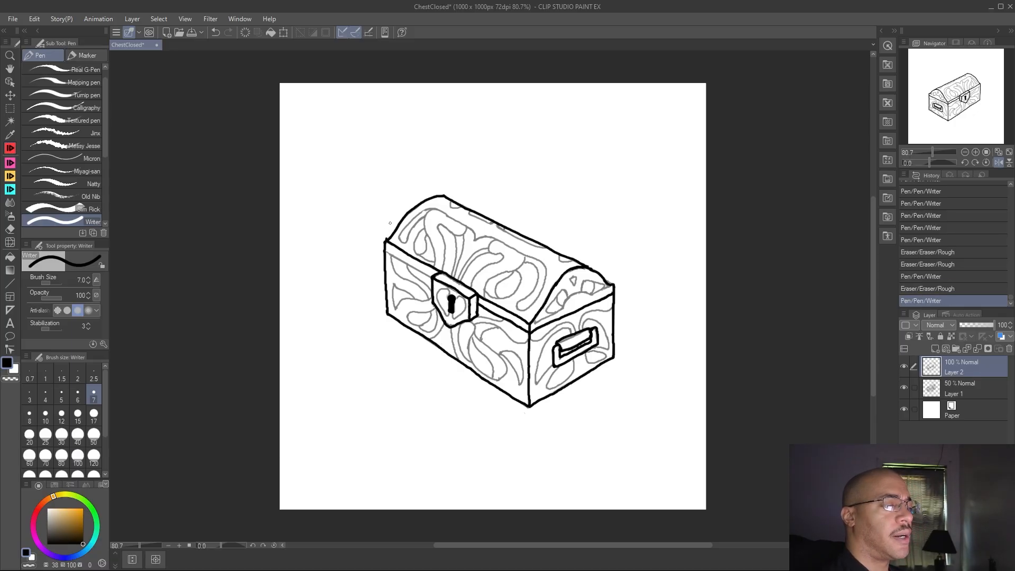
{"action": "key", "text": "e"}
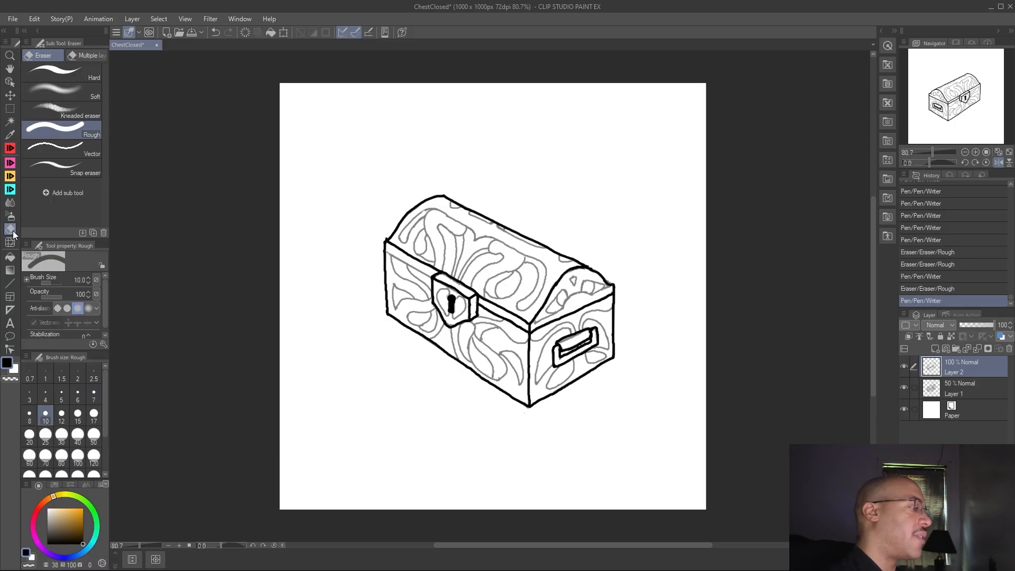
{"action": "left_click_drag", "start_coordinate": [387, 232], "coordinate": [386, 230]}
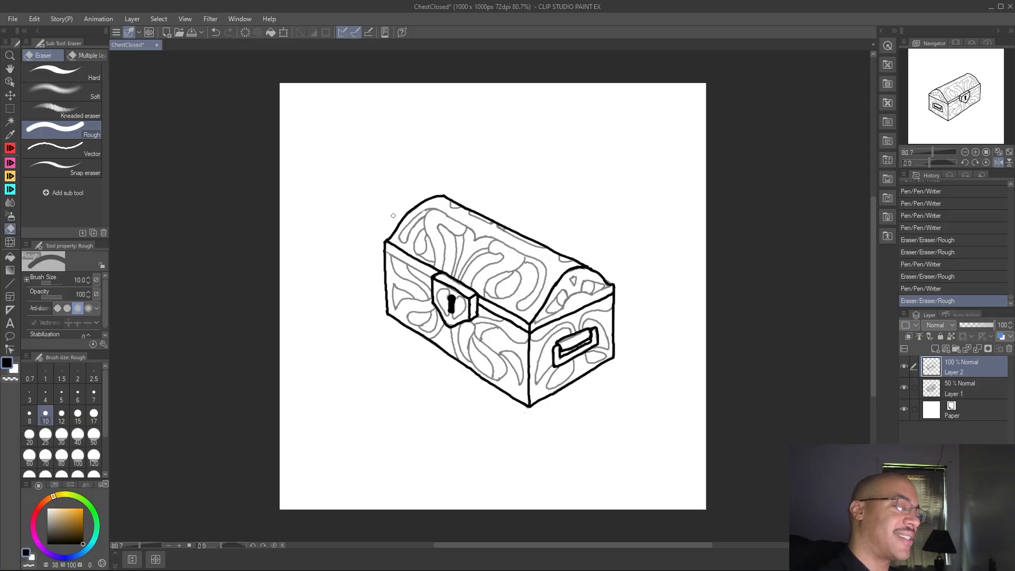
{"action": "left_click", "coordinate": [15, 149]}
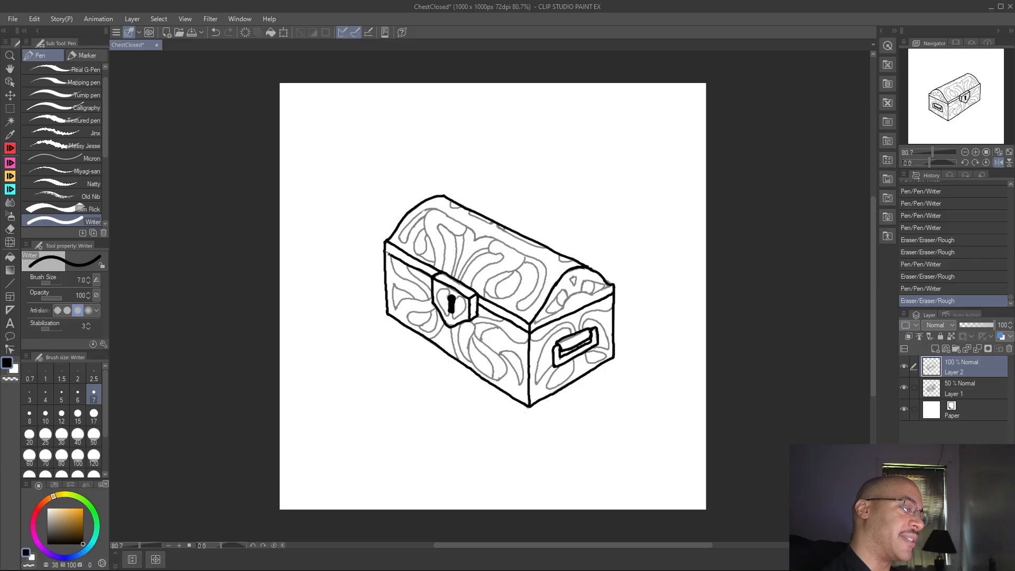
{"action": "left_click_drag", "start_coordinate": [386, 253], "coordinate": [385, 244]}
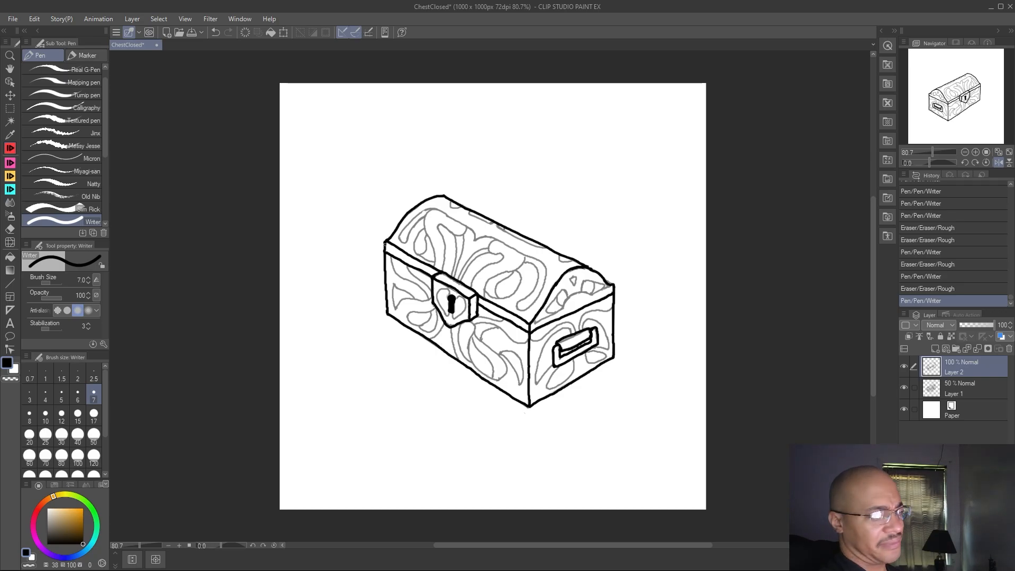
Undo the recent strokes and erasures along the lid seam, including the lower seam line between the lock plate and the front corner
{"action": "key", "text": "ctrl+z"}
{"action": "key", "text": "ctrl+z"}
{"action": "key", "text": "ctrl+z"}
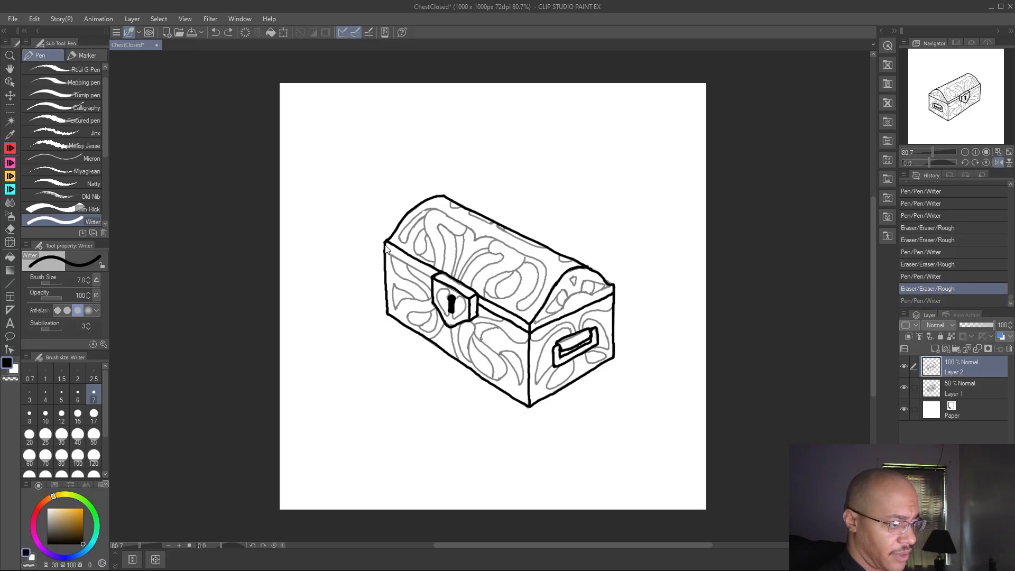
{"action": "key", "text": "ctrl+z"}
{"action": "key", "text": "ctrl+z"}
{"action": "key", "text": "ctrl+z"}
{"action": "key", "text": "ctrl+z"}
{"action": "key", "text": "ctrl+z"}
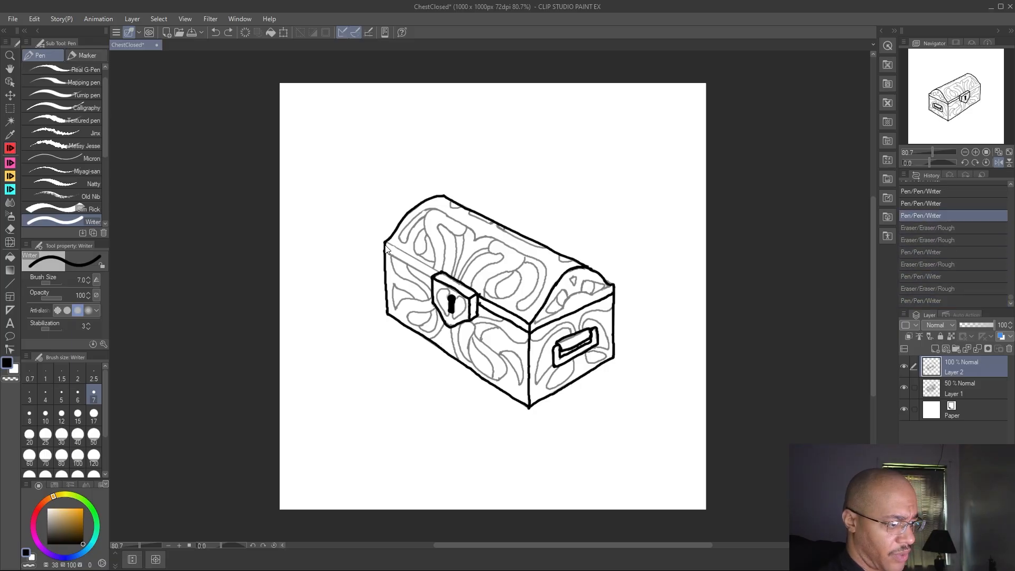
{"action": "key", "text": "ctrl+z"}
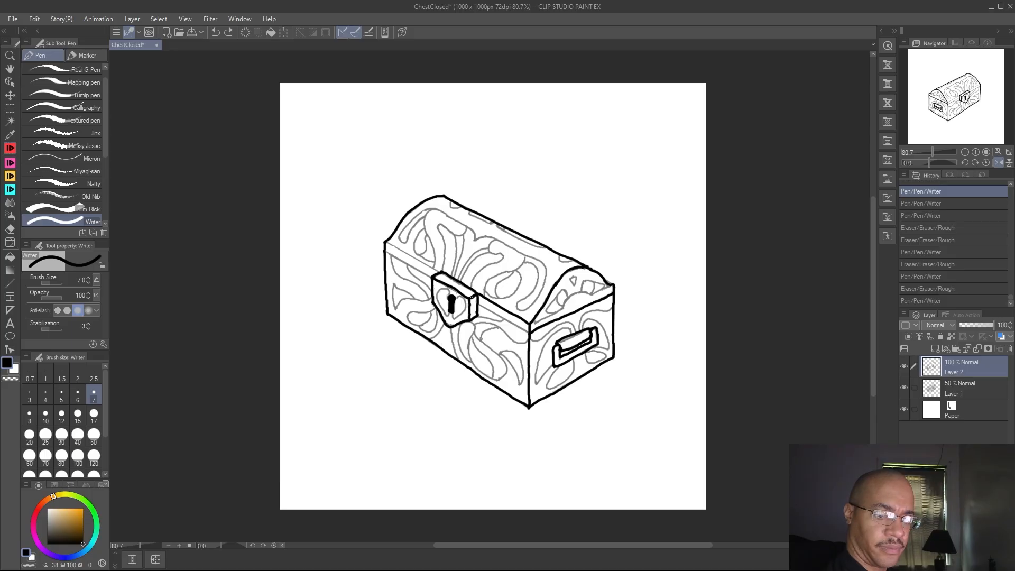
Ink both parallel lid seam lines on either side of the lock plate with the Writer pen, and erase the excess ink above the plate
{"action": "left_click_drag", "start_coordinate": [471, 300], "coordinate": [468, 298]}
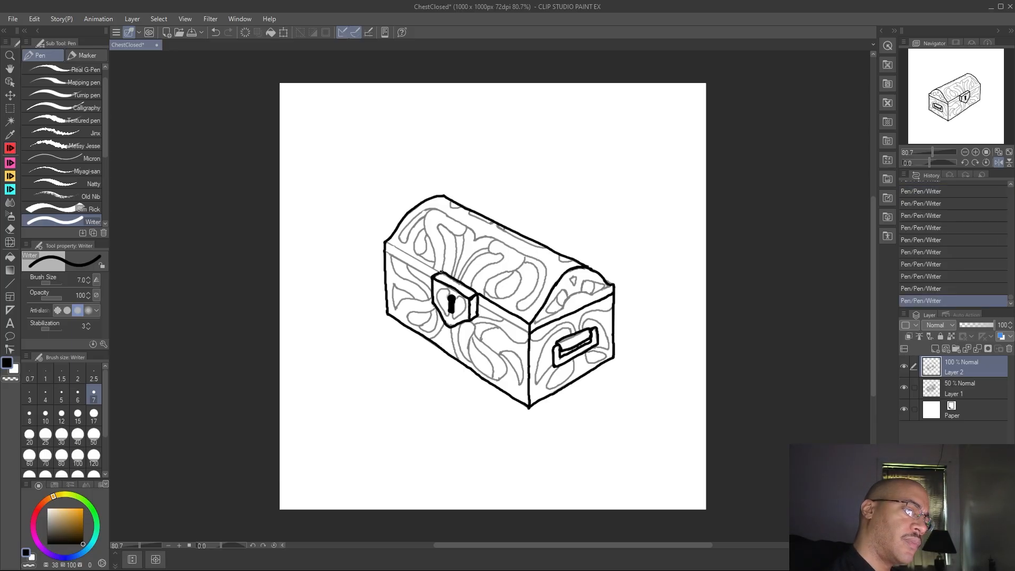
{"action": "left_click_drag", "start_coordinate": [437, 271], "coordinate": [392, 246]}
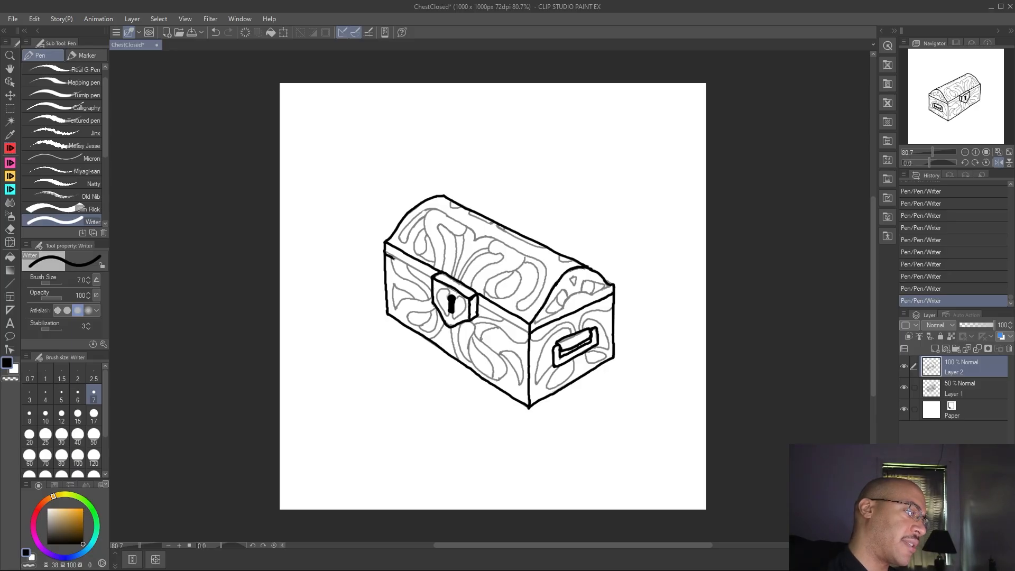
{"action": "left_click_drag", "start_coordinate": [399, 261], "coordinate": [427, 276]}
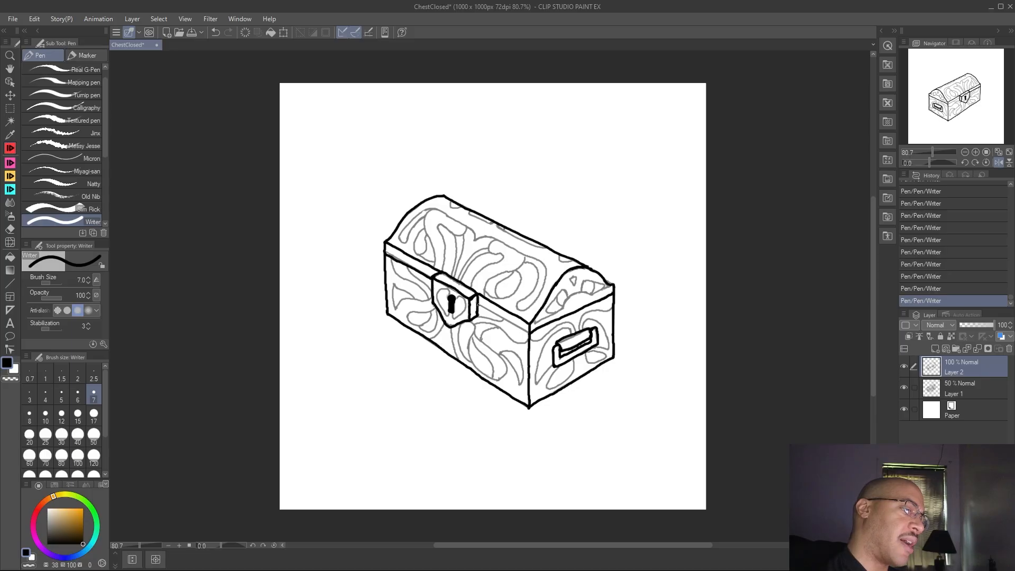
{"action": "left_click_drag", "start_coordinate": [483, 308], "coordinate": [521, 330]}
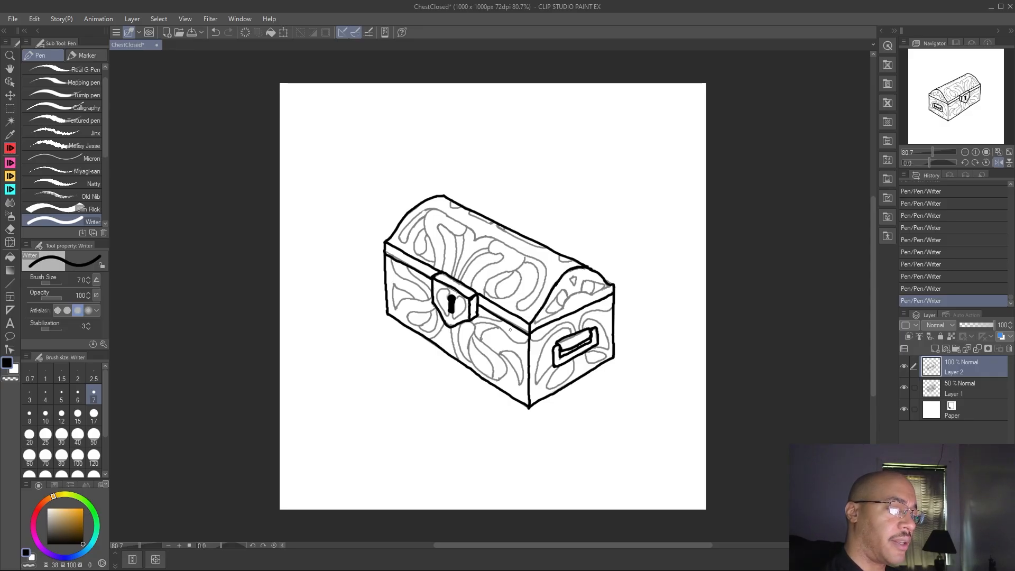
{"action": "left_click", "coordinate": [10, 229]}
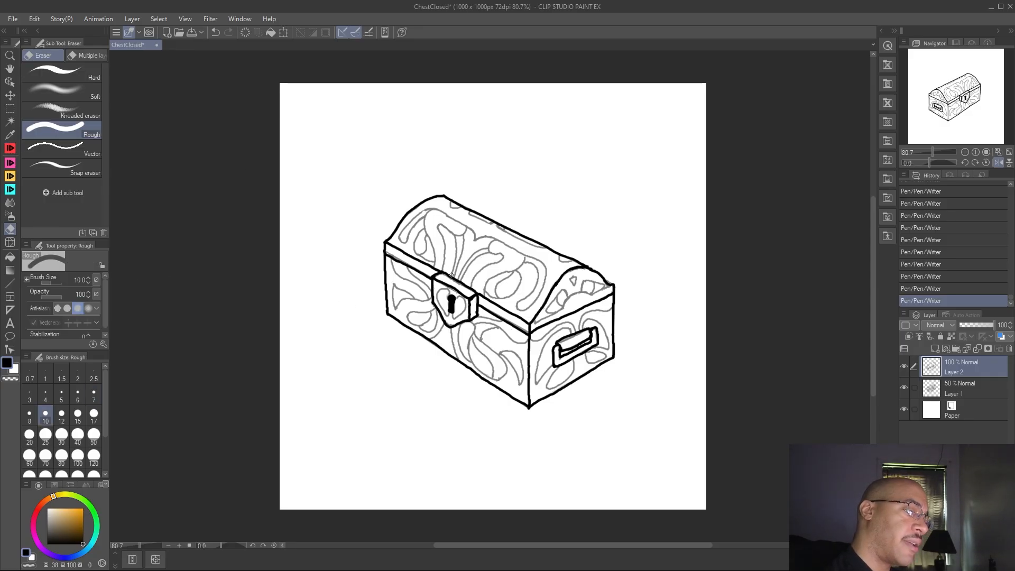
{"action": "mouse_move", "coordinate": [465, 285]}
{"action": "left_mouse_down"}
{"action": "mouse_move", "coordinate": [473, 289]}
{"action": "mouse_move", "coordinate": [468, 280]}
{"action": "left_mouse_up"}
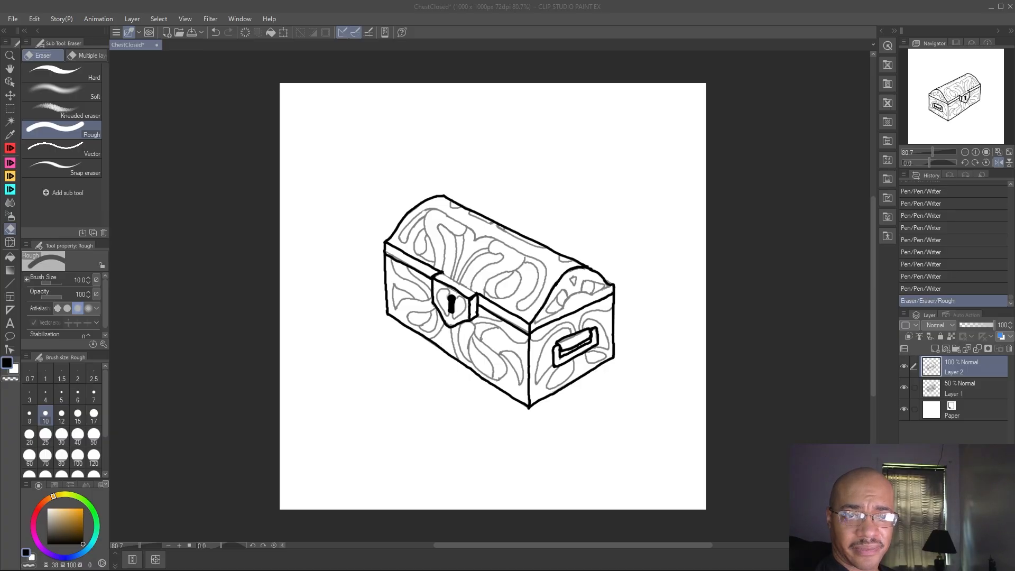
Switch to the web browser to view the Excadrill results and Pokédex page and the Toxtricity picture, returning to the drawing
{"action": "left_click_drag", "start_coordinate": [1014, 16], "coordinate": [689, 73]}
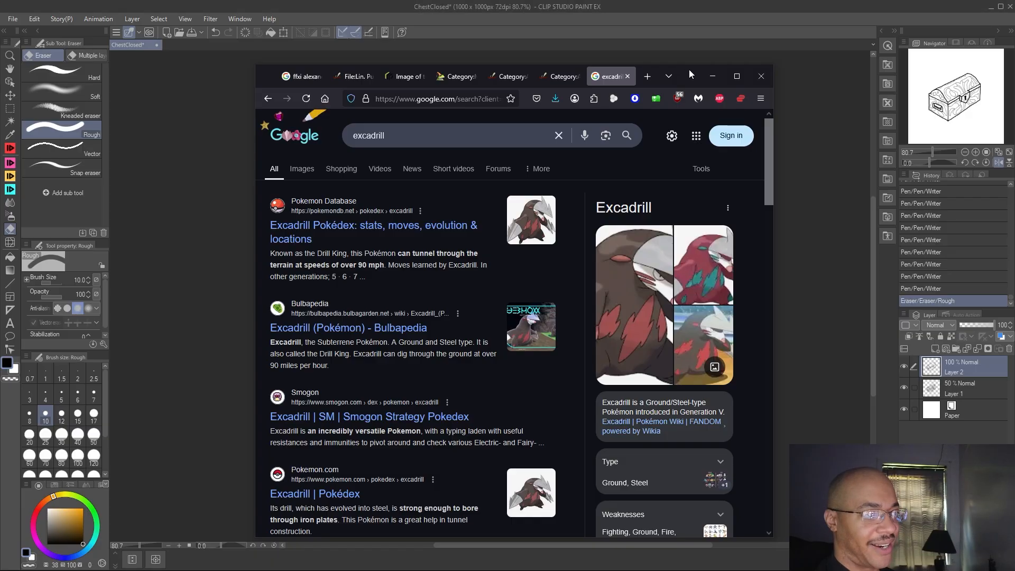
{"action": "left_click", "coordinate": [713, 76]}
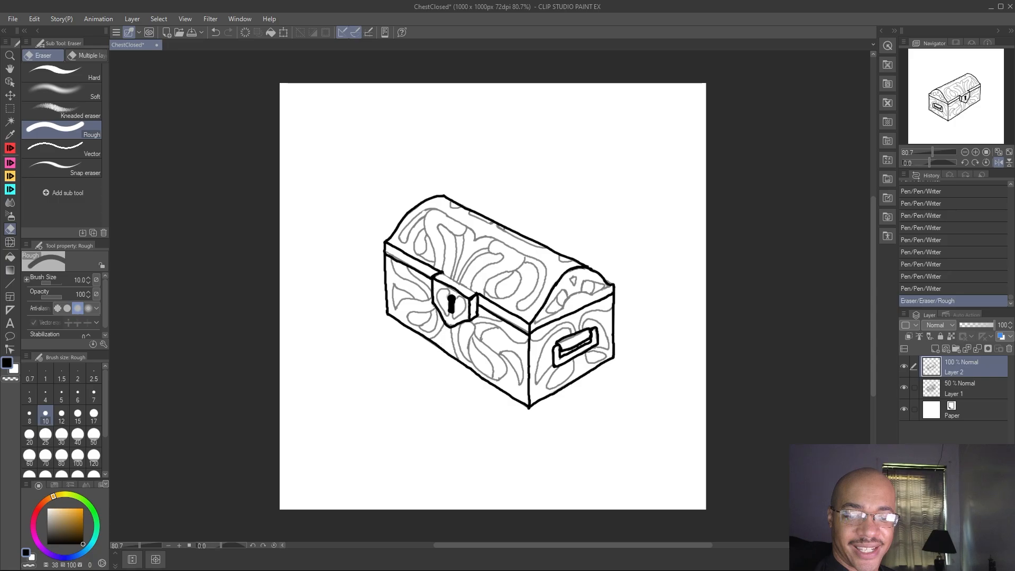
{"action": "left_click_drag", "start_coordinate": [1014, 15], "coordinate": [789, 74]}
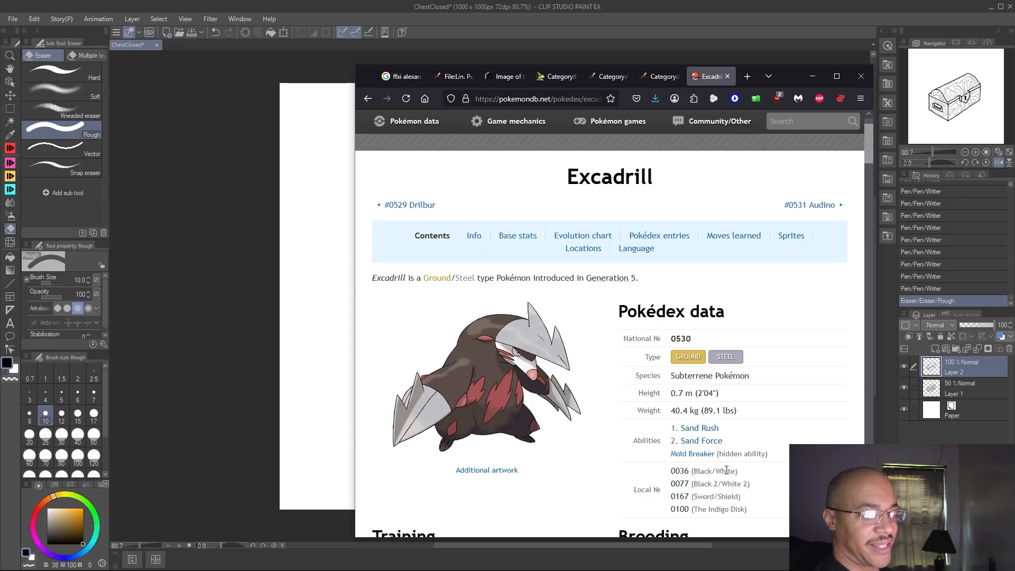
{"action": "left_click_drag", "start_coordinate": [781, 75], "coordinate": [1014, 74]}
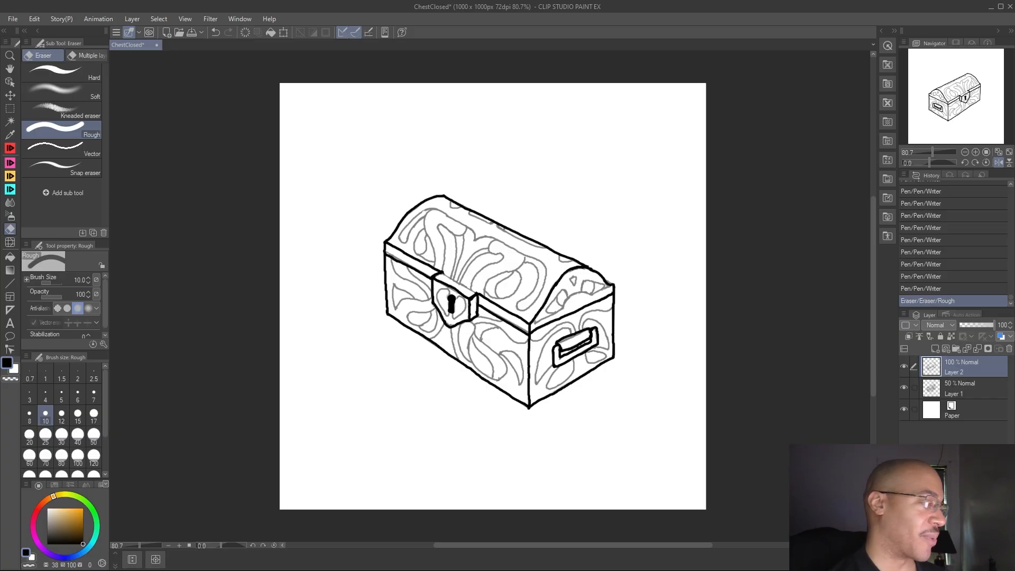
{"action": "left_click", "coordinate": [10, 148]}
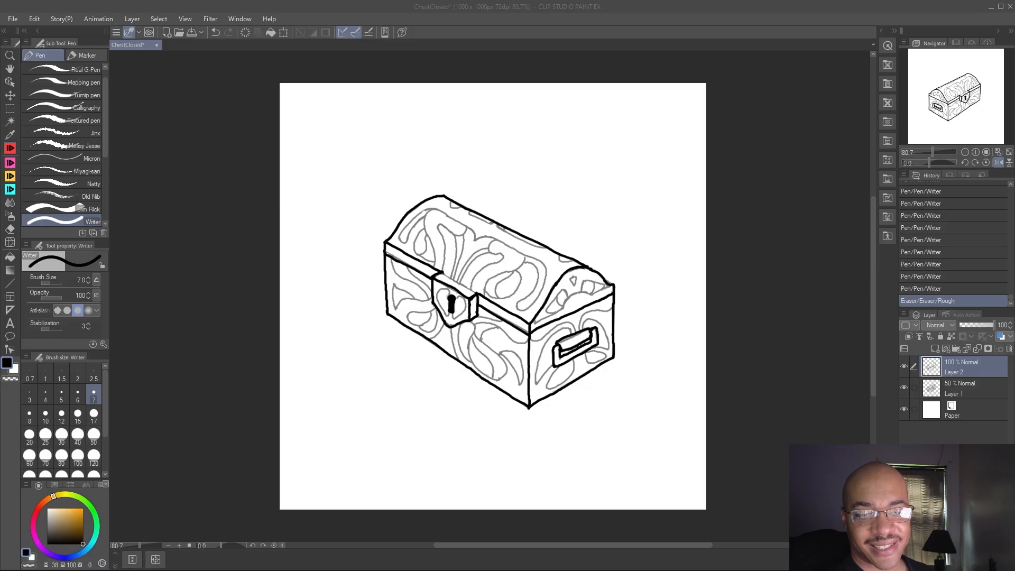
{"action": "left_click_drag", "start_coordinate": [1014, 38], "coordinate": [908, 54]}
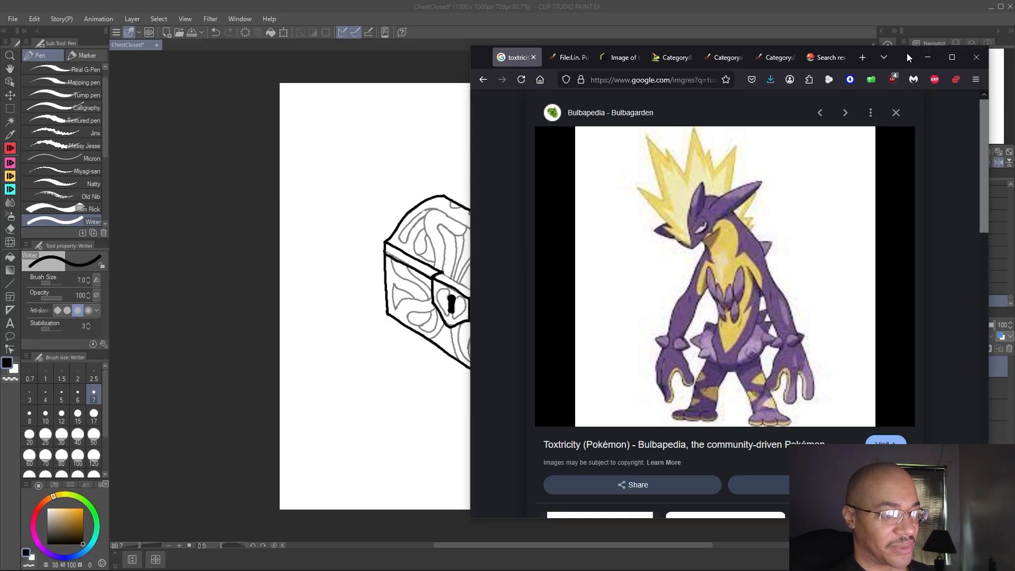
{"action": "left_click", "coordinate": [928, 57]}
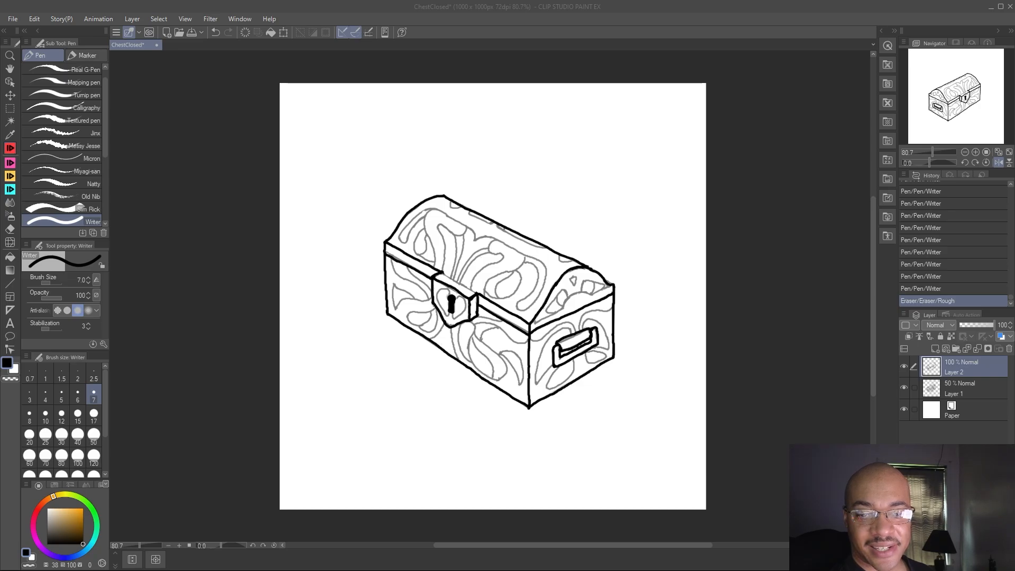
{"action": "mouse_move", "coordinate": [1014, 84]}
{"action": "left_mouse_down"}
{"action": "mouse_move", "coordinate": [760, 144]}
{"action": "mouse_move", "coordinate": [804, 40]}
{"action": "mouse_move", "coordinate": [1014, 39]}
{"action": "left_mouse_up"}
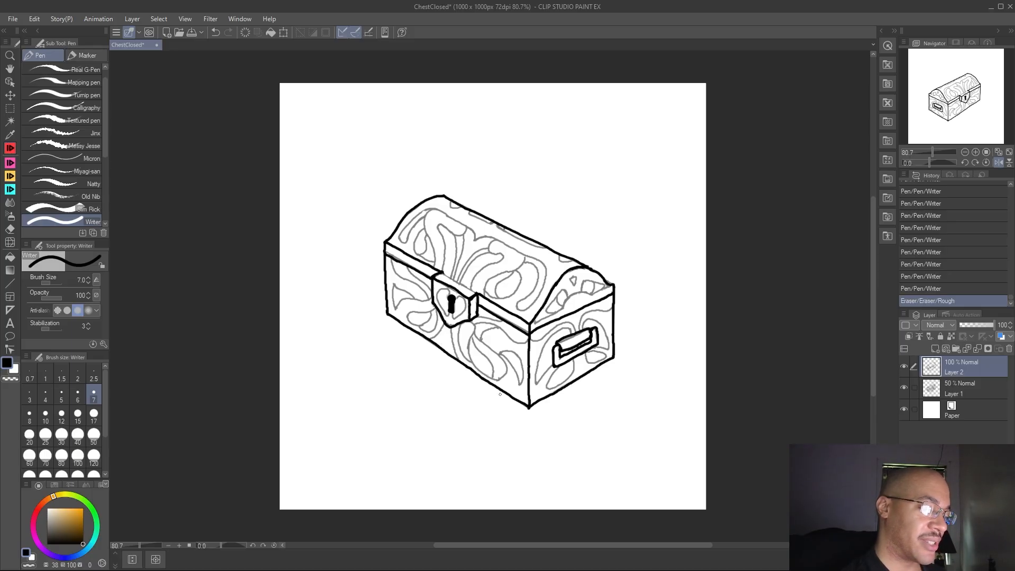
Erase the stray ink below the chest's front bottom corner with the Rough eraser
{"action": "left_click", "coordinate": [10, 229]}
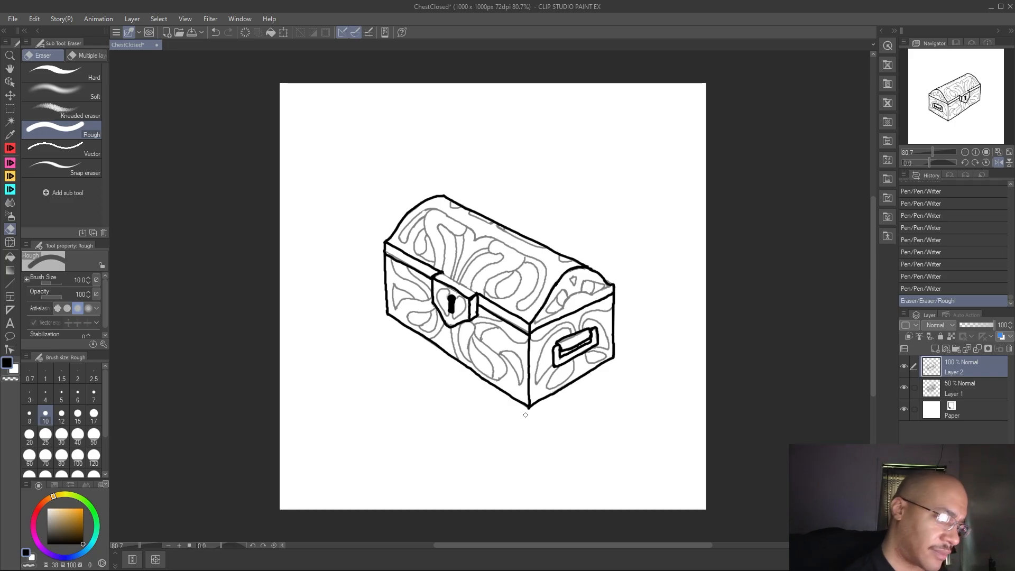
{"action": "left_click_drag", "start_coordinate": [525, 410], "coordinate": [529, 412]}
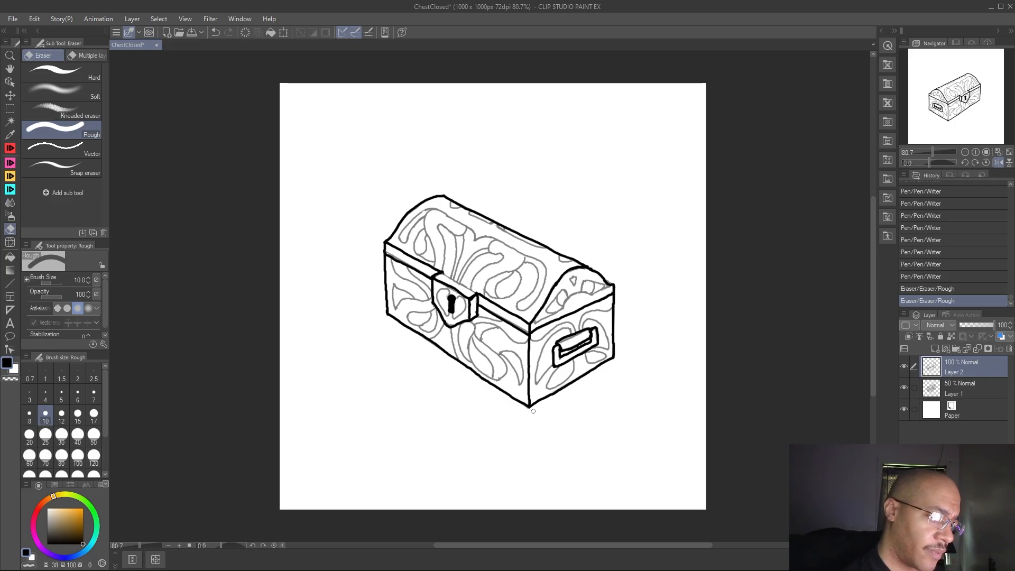
{"action": "left_click", "coordinate": [533, 411]}
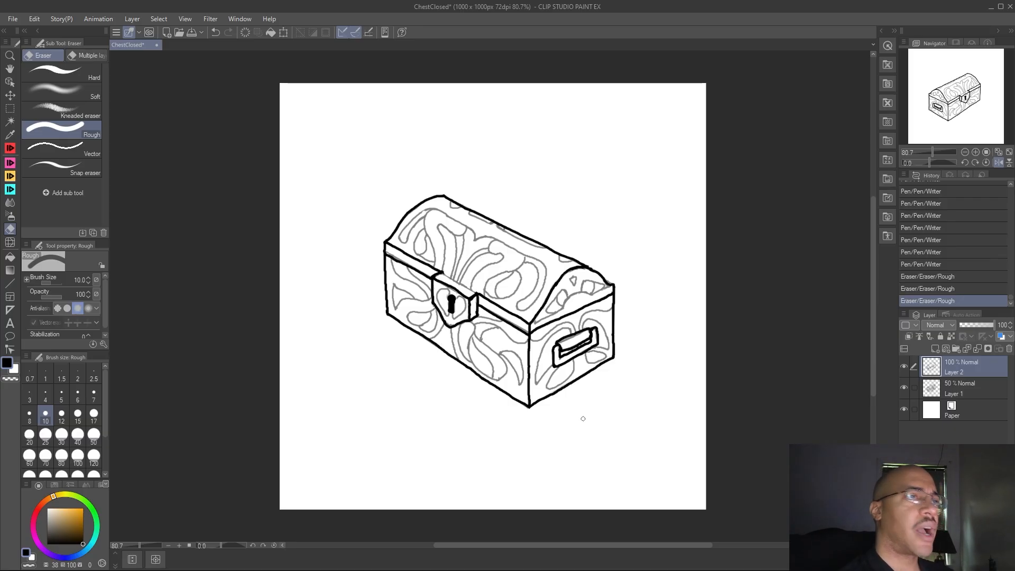
Return to the Writer pen and set its brush size to 5
{"action": "left_click", "coordinate": [9, 134]}
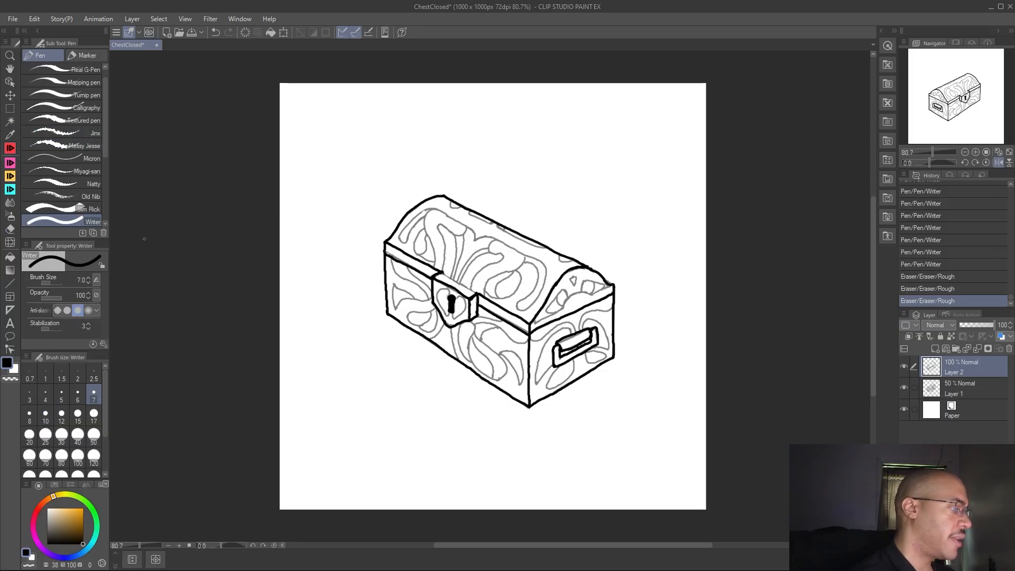
{"action": "left_click", "coordinate": [90, 284]}
{"action": "left_click", "coordinate": [90, 284]}
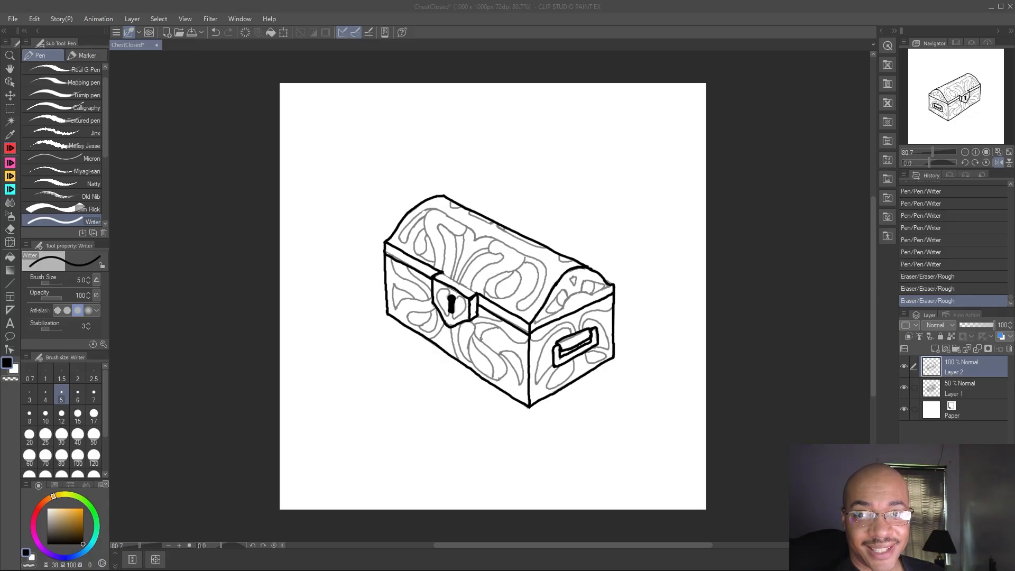
View the Toxtricity image results in the web browser and return to the drawing
{"action": "left_click_drag", "start_coordinate": [766, 570], "coordinate": [768, 62]}
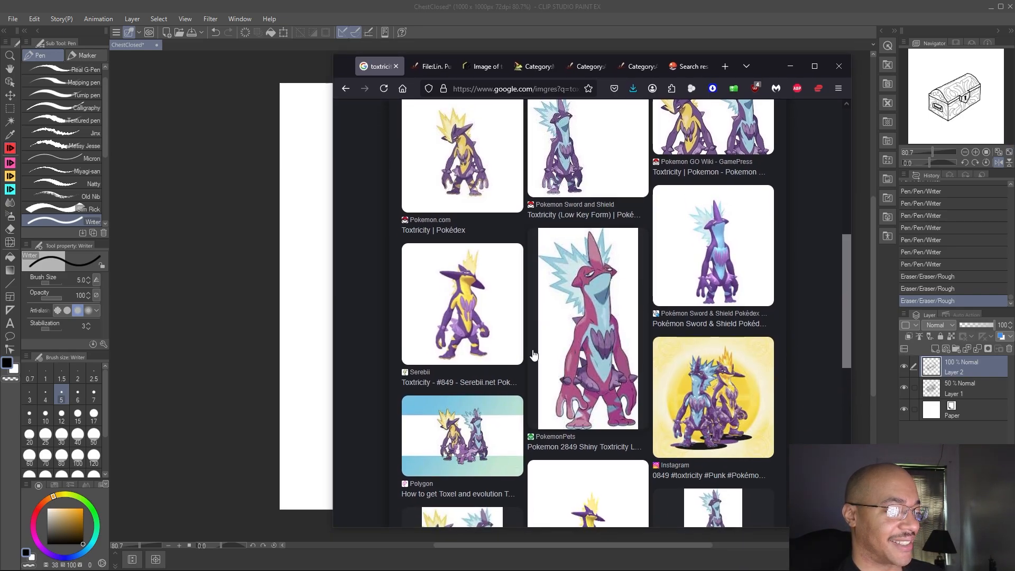
{"action": "left_click_drag", "start_coordinate": [768, 62], "coordinate": [768, 62]}
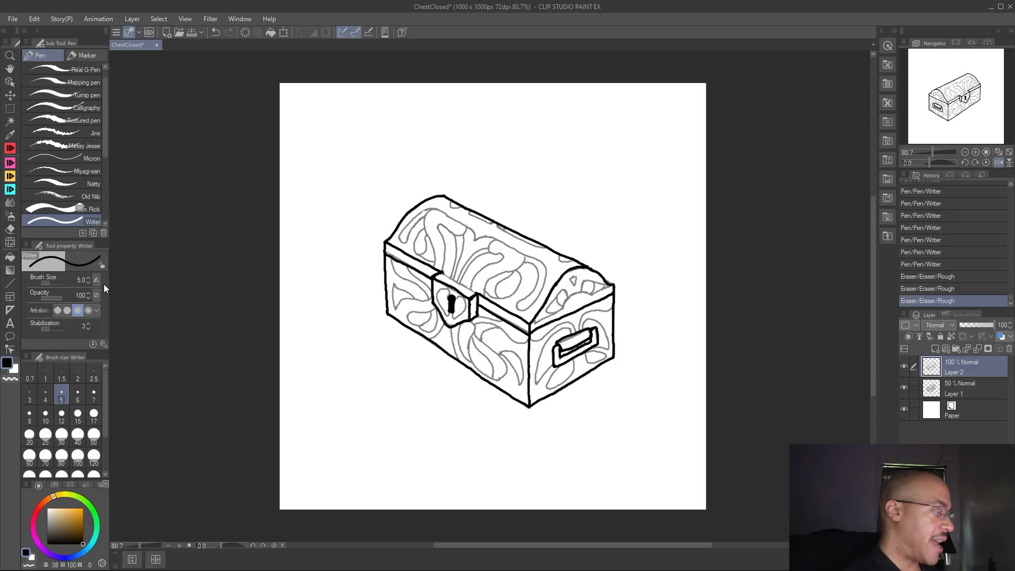
Set the Writer brush size to 4 and ink the small ornament shapes on the near end of the curved lid
{"action": "key", "text": "bracketleft"}
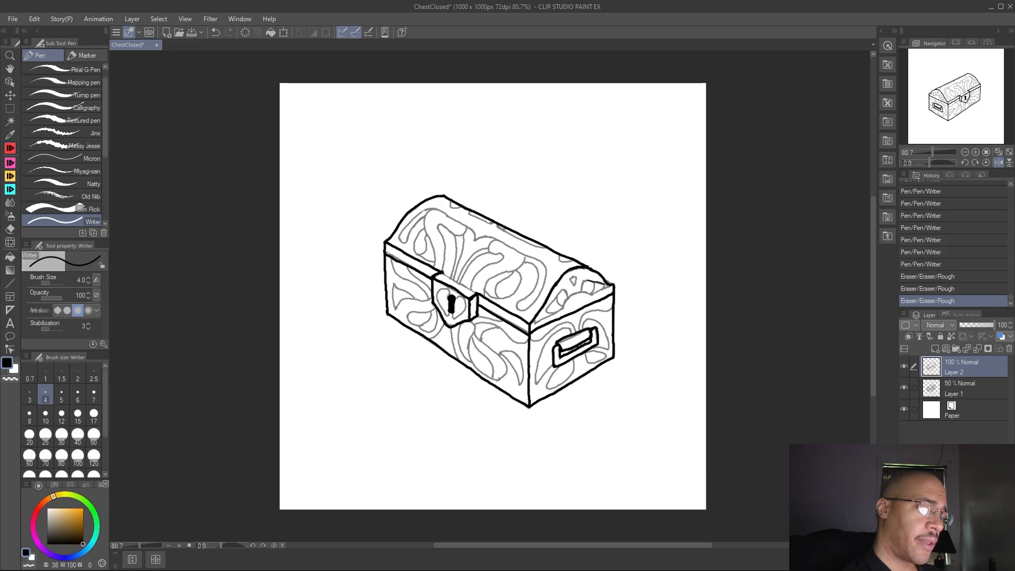
{"action": "left_click_drag", "start_coordinate": [581, 288], "coordinate": [589, 277]}
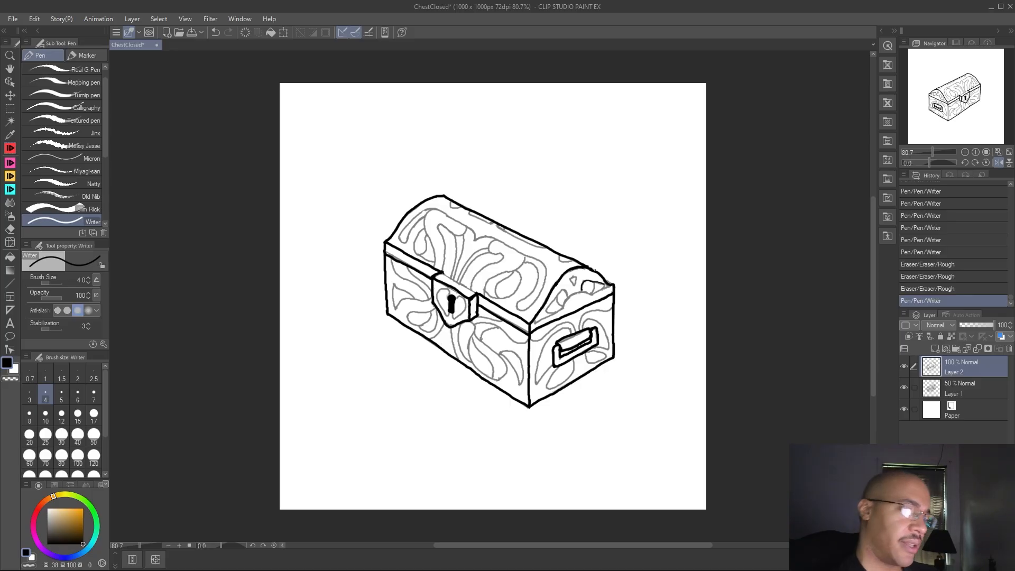
{"action": "left_click_drag", "start_coordinate": [602, 284], "coordinate": [606, 290]}
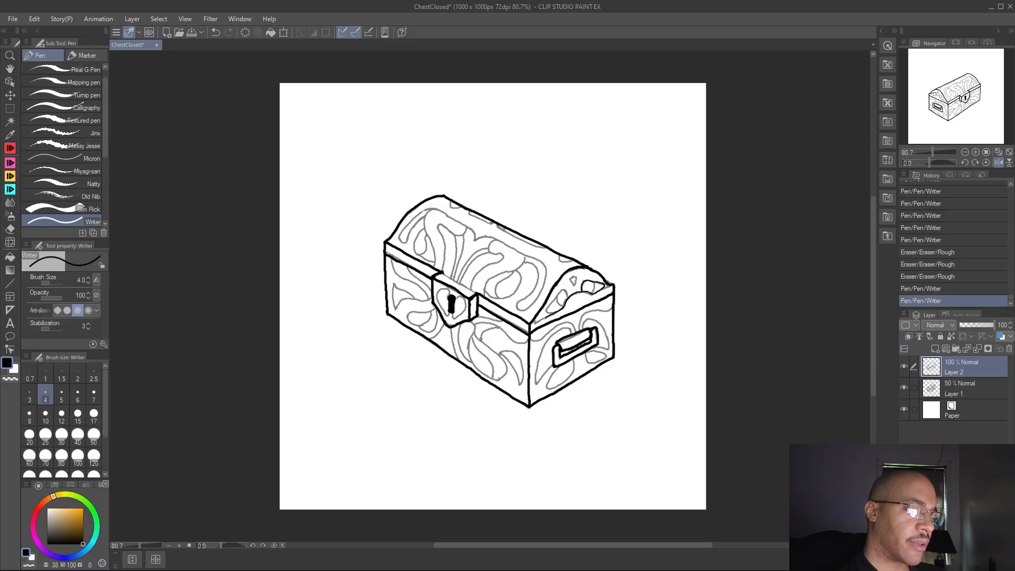
{"action": "left_click_drag", "start_coordinate": [572, 278], "coordinate": [575, 282]}
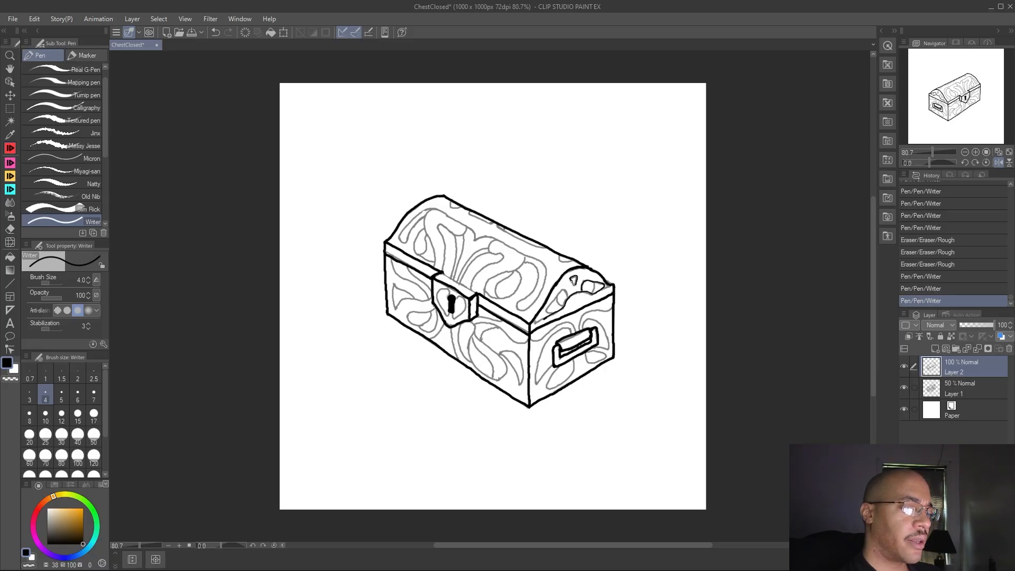
{"action": "left_click", "coordinate": [573, 281]}
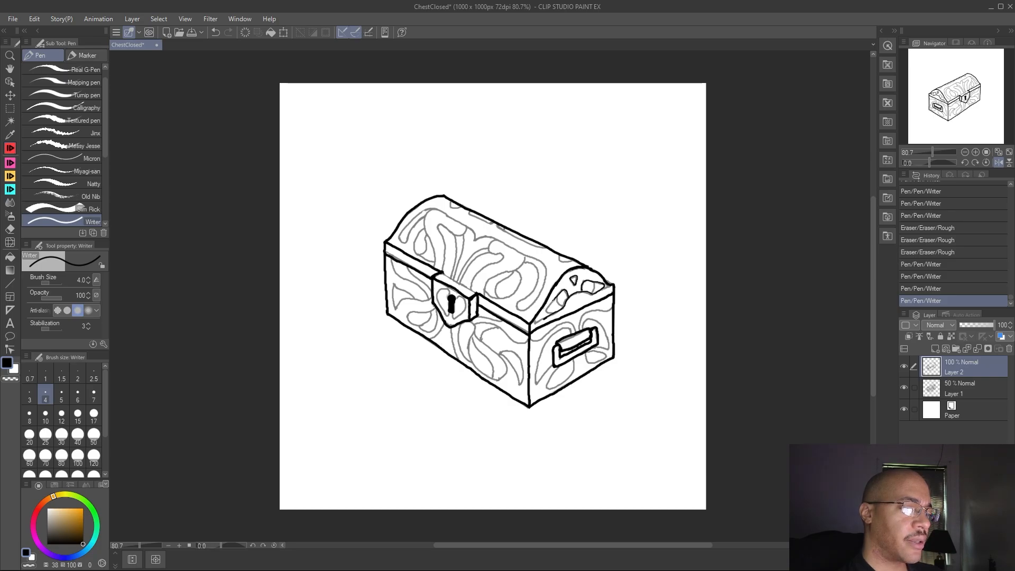
{"action": "left_click_drag", "start_coordinate": [554, 312], "coordinate": [557, 309]}
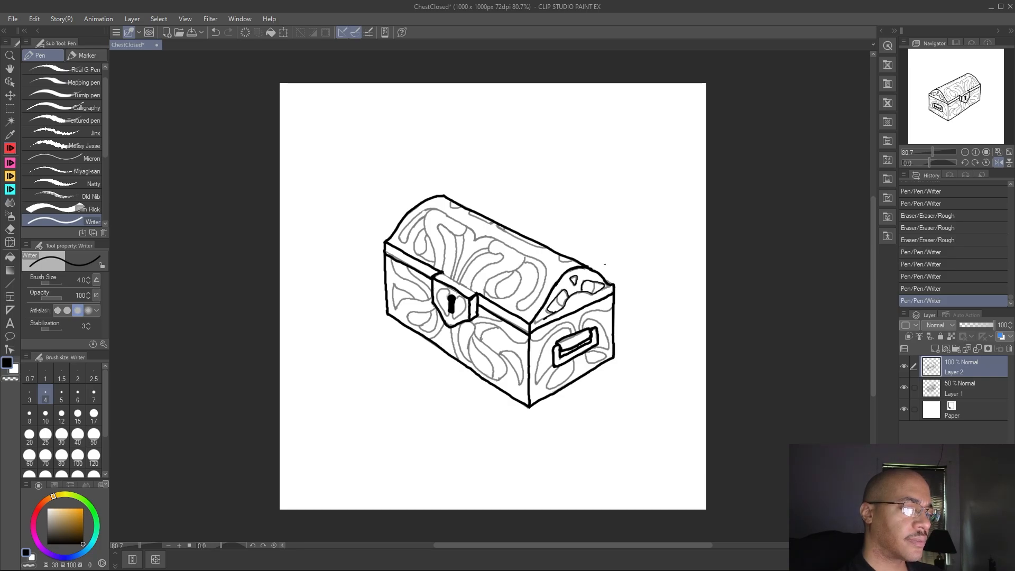
Ink the remaining small ornament outlines on the near end of the curved lid with the Writer pen
{"action": "left_click", "coordinate": [559, 298]}
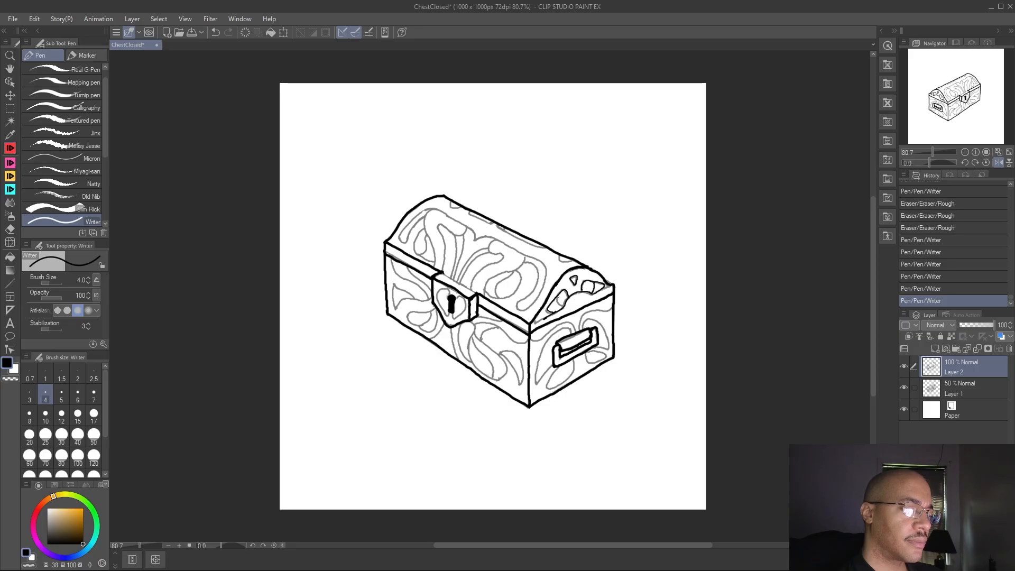
{"action": "left_click", "coordinate": [566, 291]}
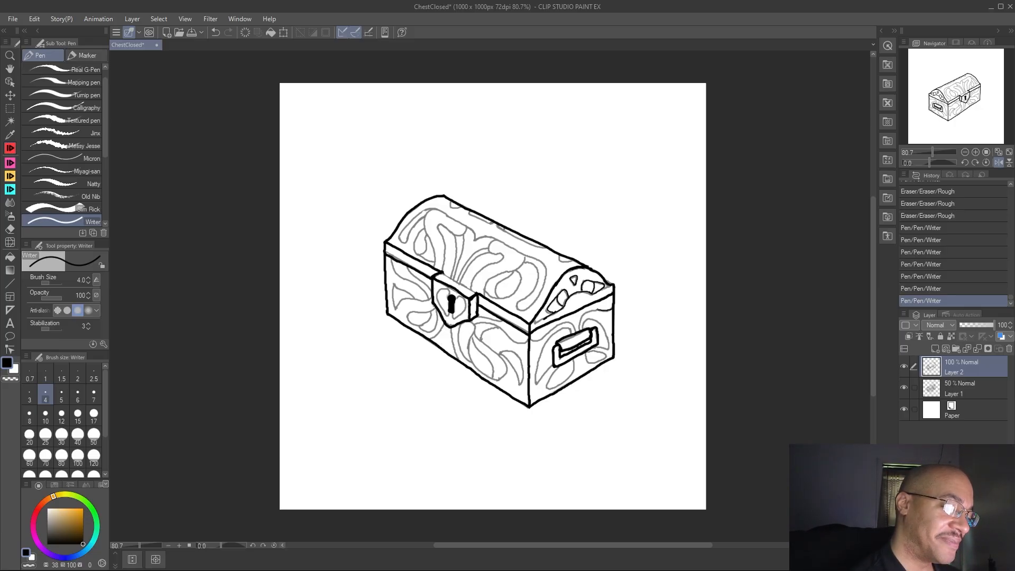
{"action": "left_click_drag", "start_coordinate": [594, 286], "coordinate": [599, 290]}
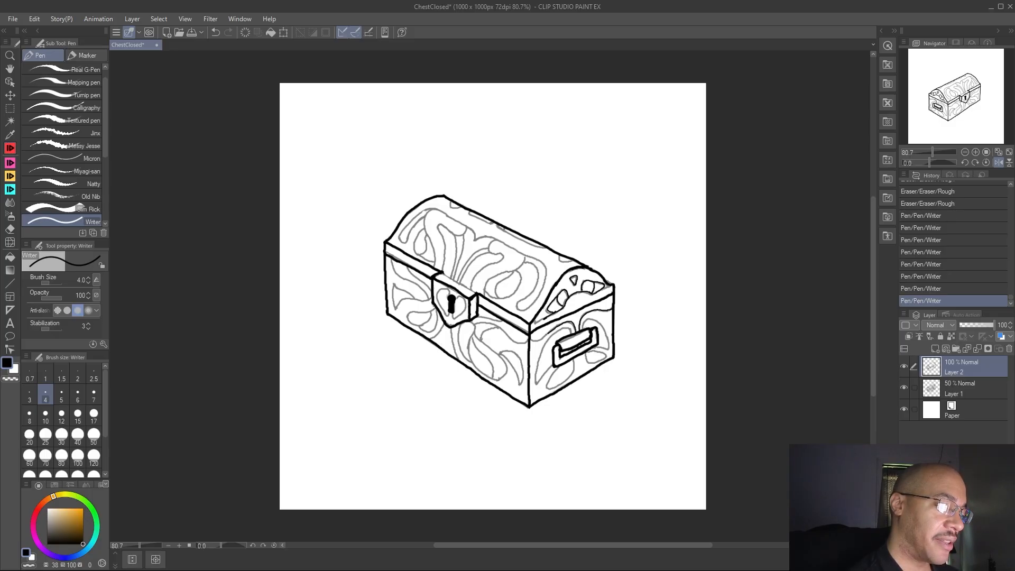
Ink the ornament line along the upper edge of the end panel and trim stray ink near the corner with the Rough eraser
{"action": "left_click_drag", "start_coordinate": [533, 340], "coordinate": [556, 327]}
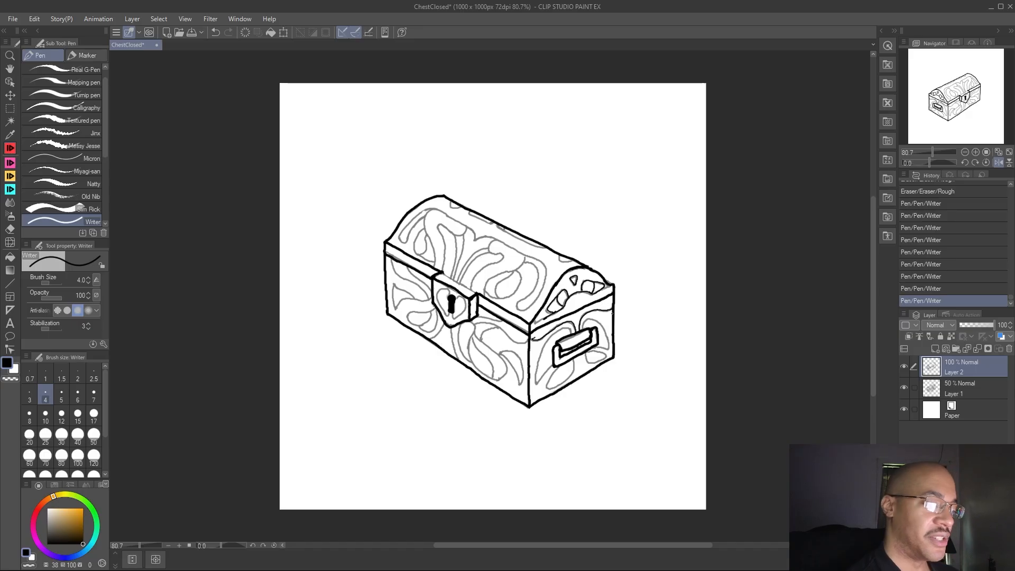
{"action": "left_click", "coordinate": [10, 229]}
{"action": "left_click_drag", "start_coordinate": [536, 336], "coordinate": [549, 322]}
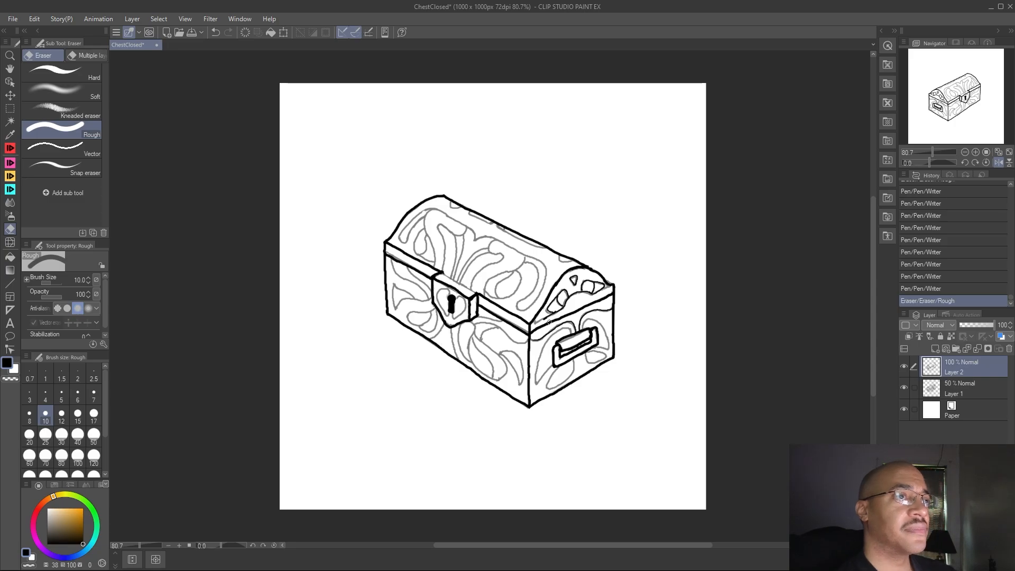
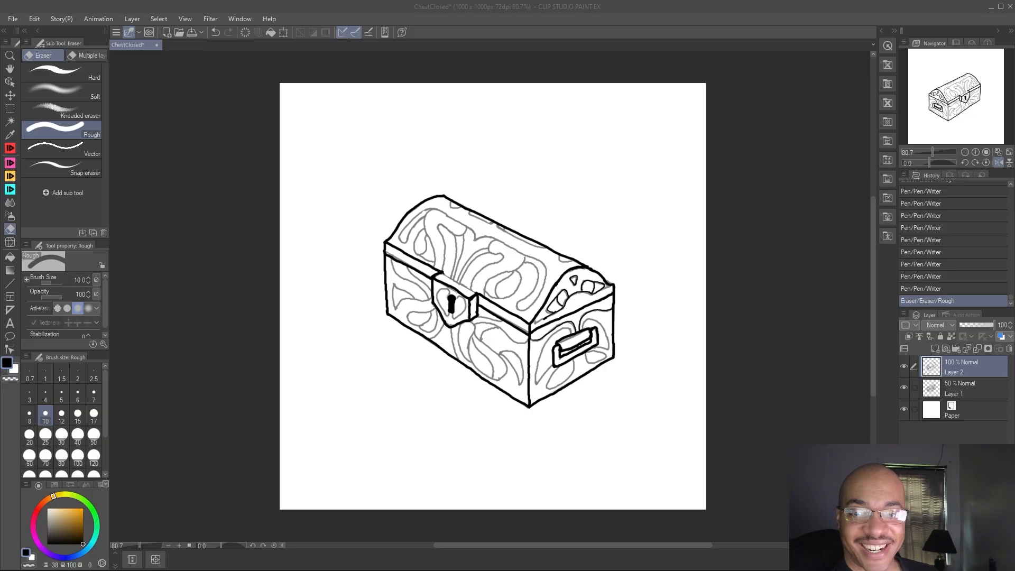
View the Dedenne Pokédex page in the web browser and return to the drawing
{"action": "left_click_drag", "start_coordinate": [1014, 108], "coordinate": [742, 28]}
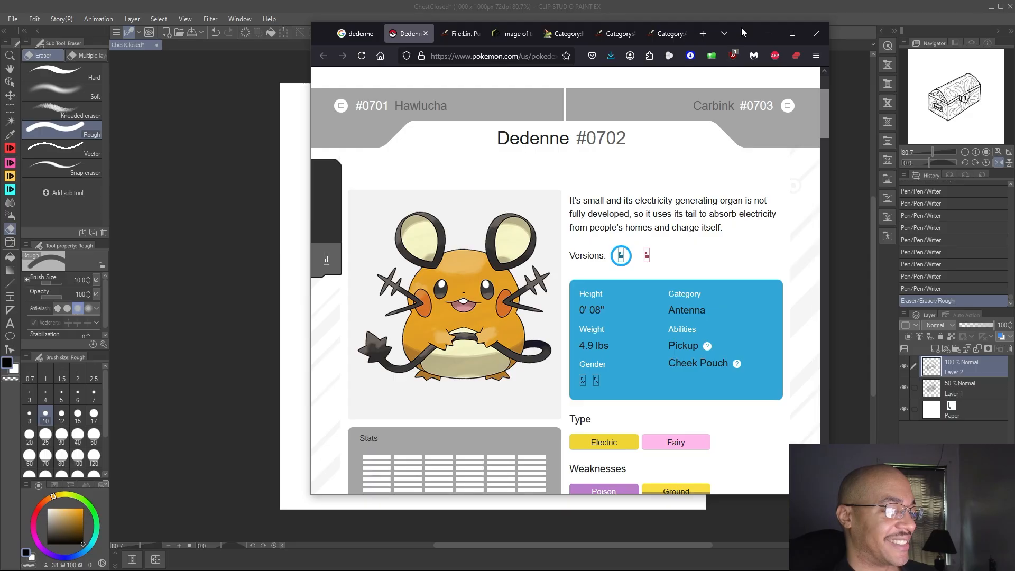
{"action": "left_click_drag", "start_coordinate": [741, 27], "coordinate": [1014, 28]}
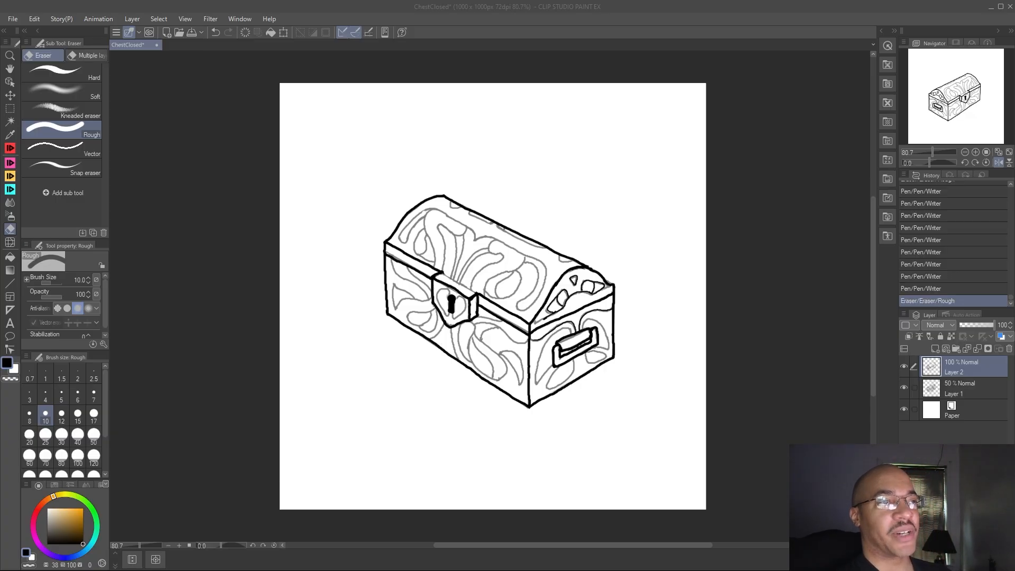
Switch back to the Writer pen and ink the leaf-shaped ornaments around the handle on the chest's end panel
{"action": "left_click", "coordinate": [574, 334]}
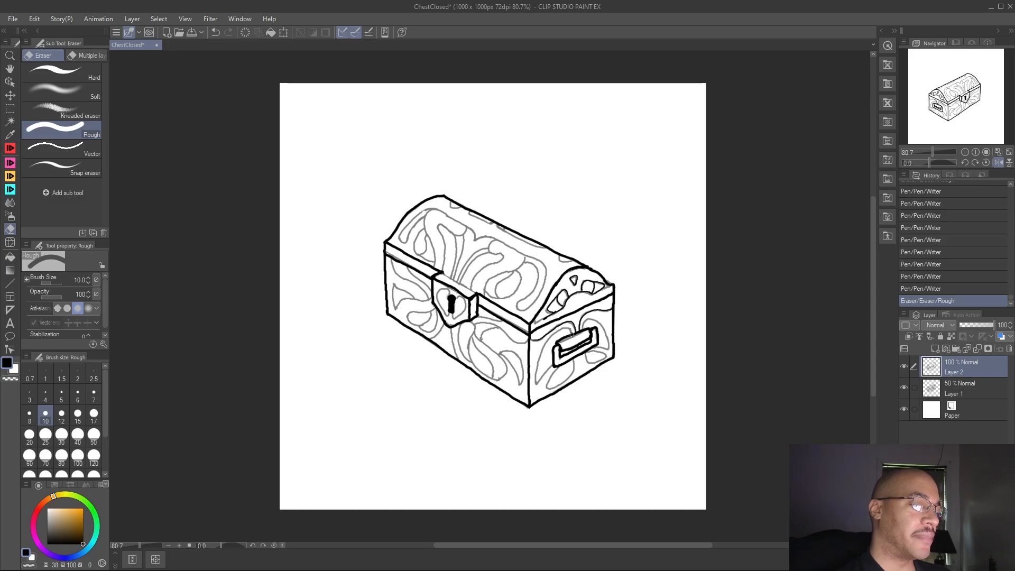
{"action": "key", "text": "p"}
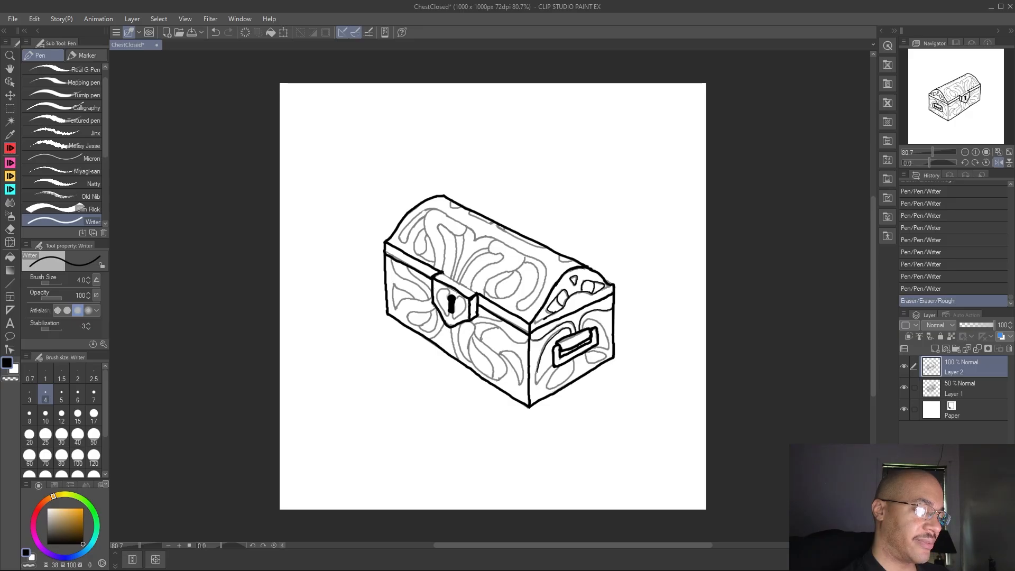
{"action": "left_click_drag", "start_coordinate": [553, 365], "coordinate": [563, 369]}
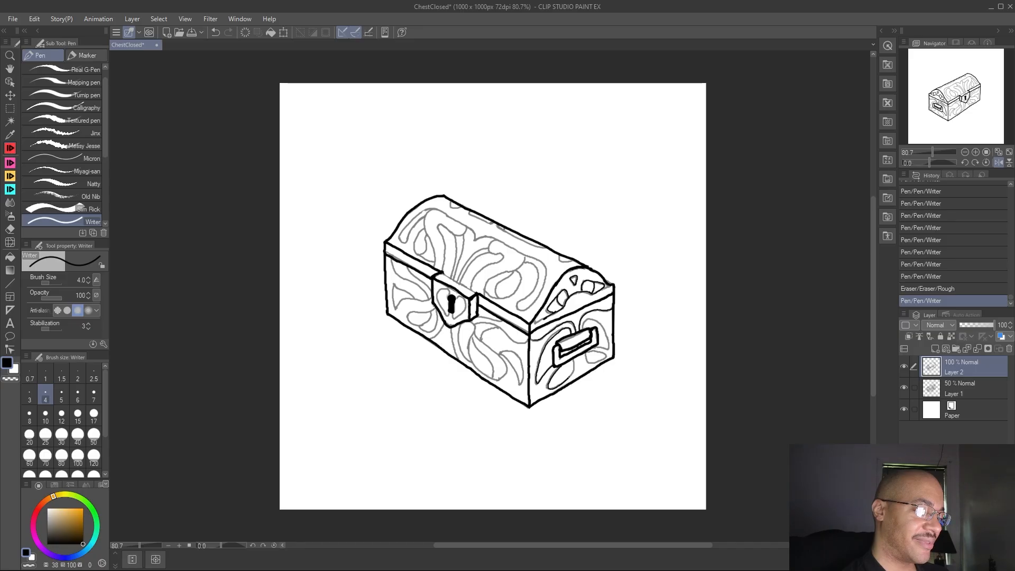
{"action": "left_click_drag", "start_coordinate": [574, 360], "coordinate": [574, 359]}
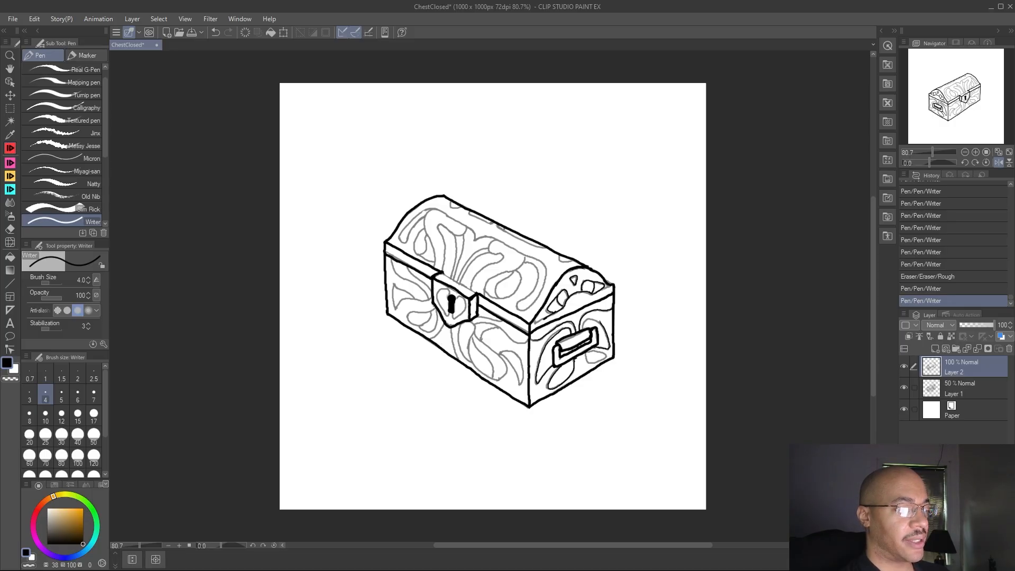
{"action": "left_click", "coordinate": [587, 317]}
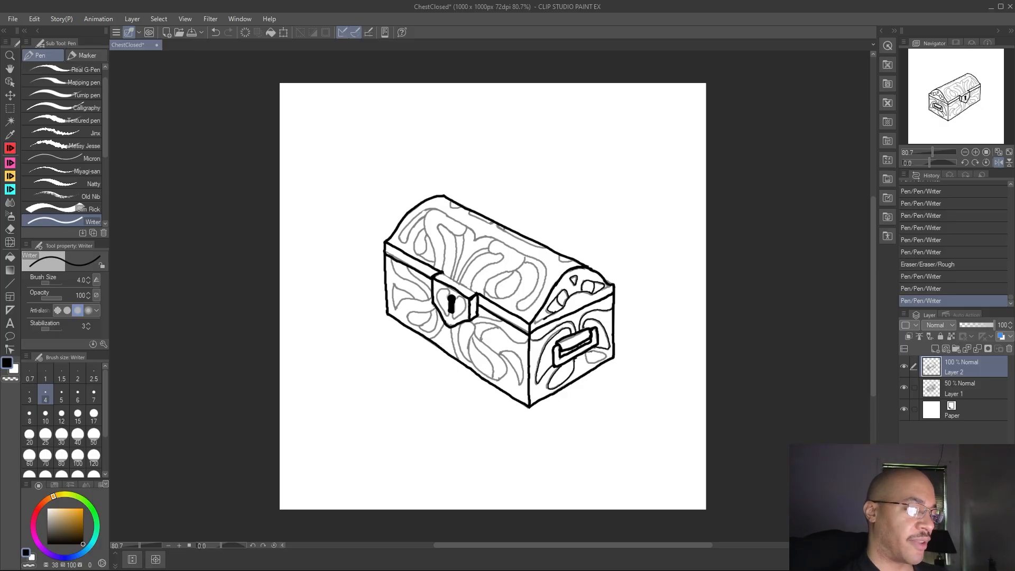
{"action": "left_click", "coordinate": [590, 350]}
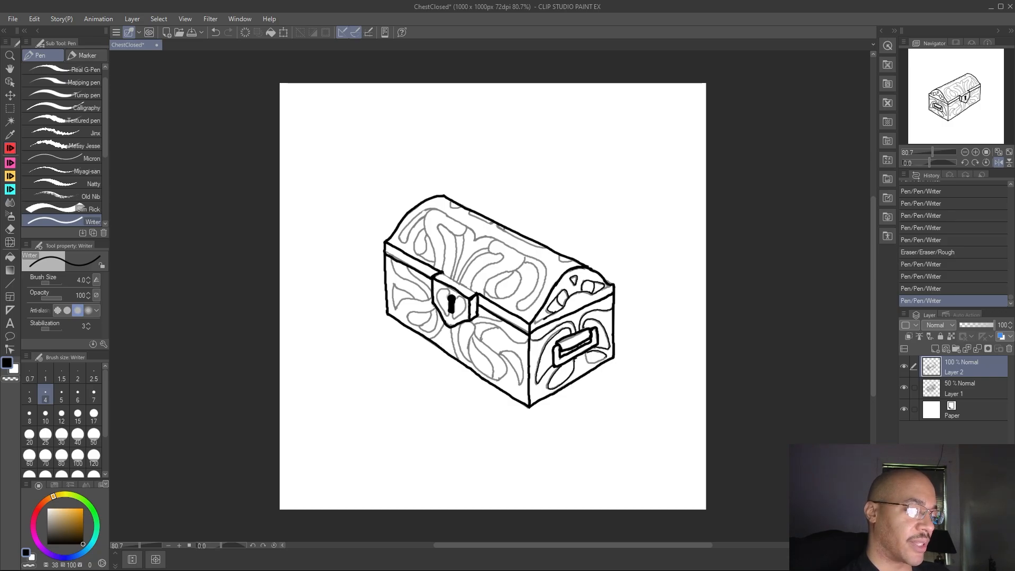
{"action": "left_click", "coordinate": [599, 331]}
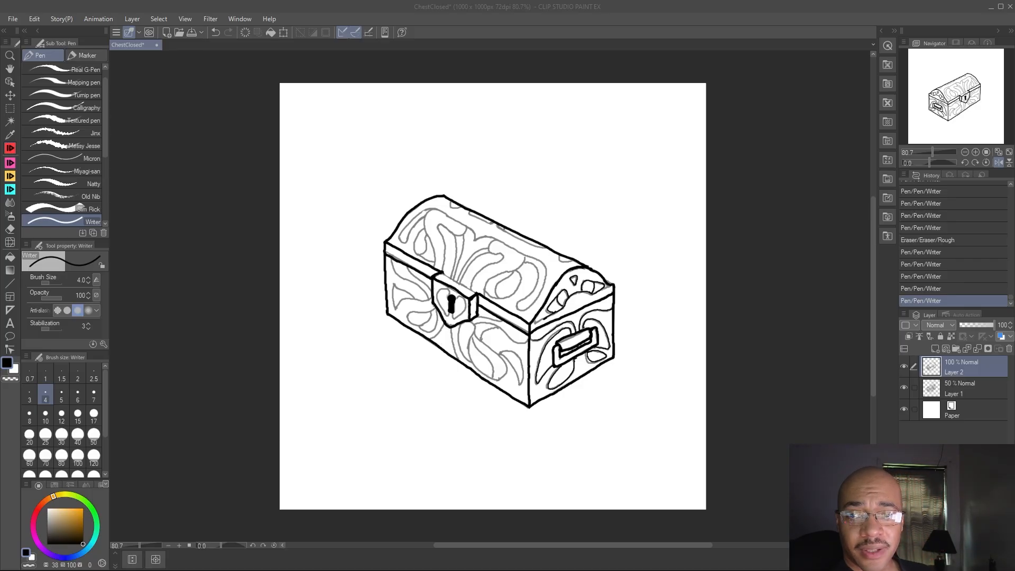
View the CBR image from the "3rd pikachu evolution" results in the web browser and return to the drawing
{"action": "key", "text": "alt+Tab"}
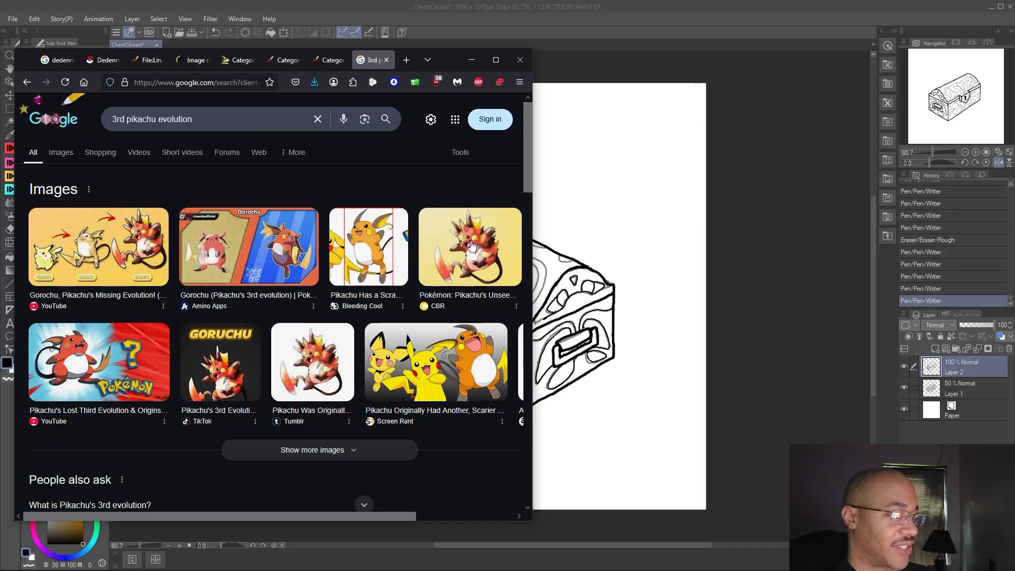
{"action": "left_click", "coordinate": [471, 244]}
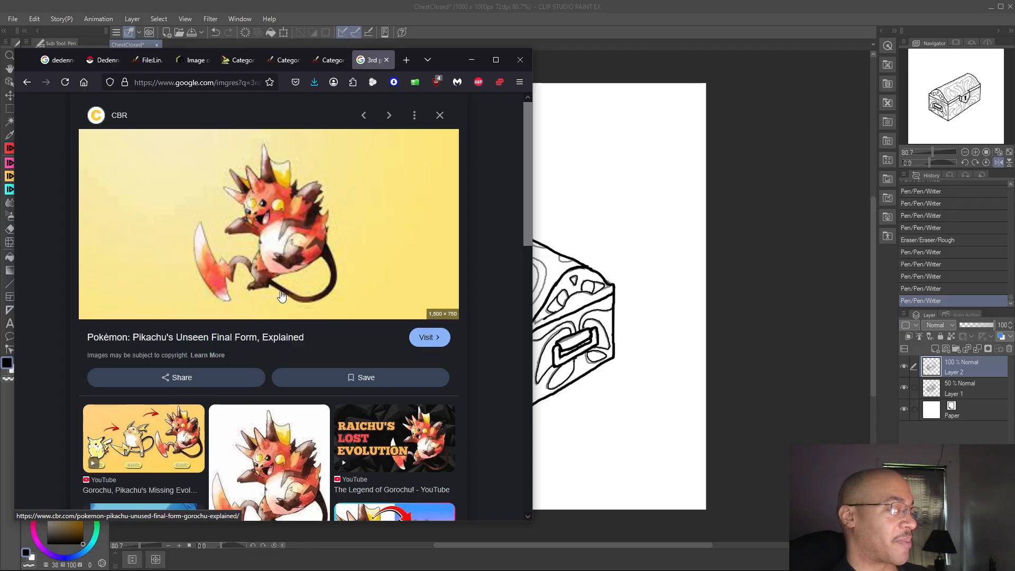
{"action": "left_click_drag", "start_coordinate": [446, 59], "coordinate": [448, 59]}
{"action": "left_click", "coordinate": [474, 59]}
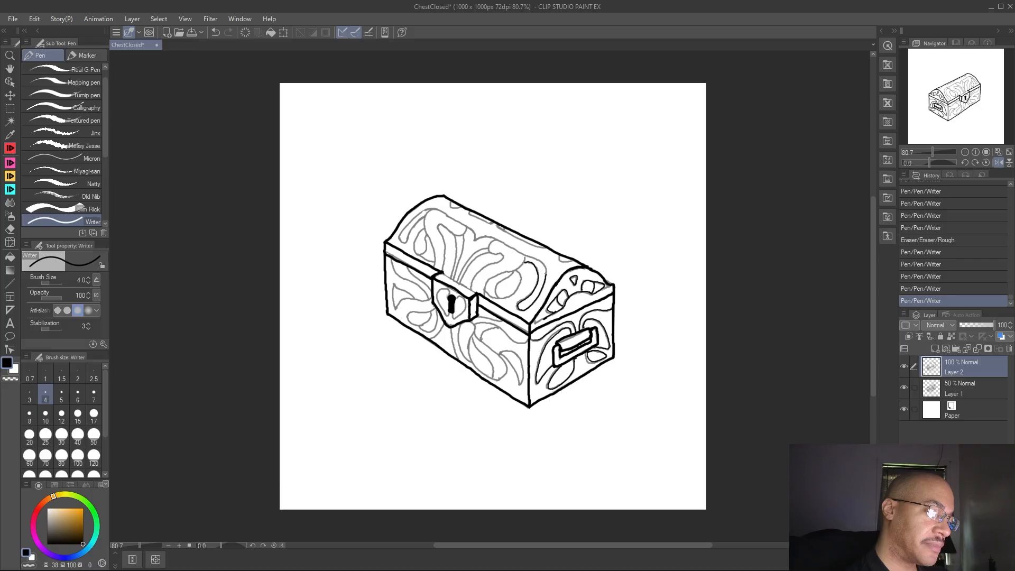
Ink the tip of the large curved ornament at the near end of the lid's top
{"action": "left_click_drag", "start_coordinate": [537, 258], "coordinate": [525, 254]}
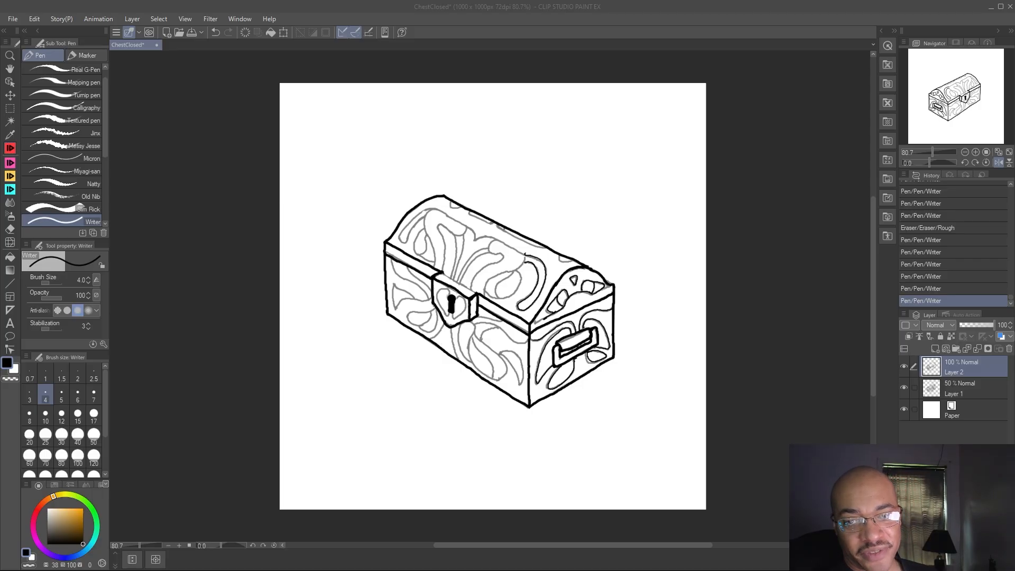
Examine Rotom's forms and types on its Bulbapedia page, open its Smogon page, and return to the drawing
{"action": "left_click_drag", "start_coordinate": [1014, 119], "coordinate": [792, 56]}
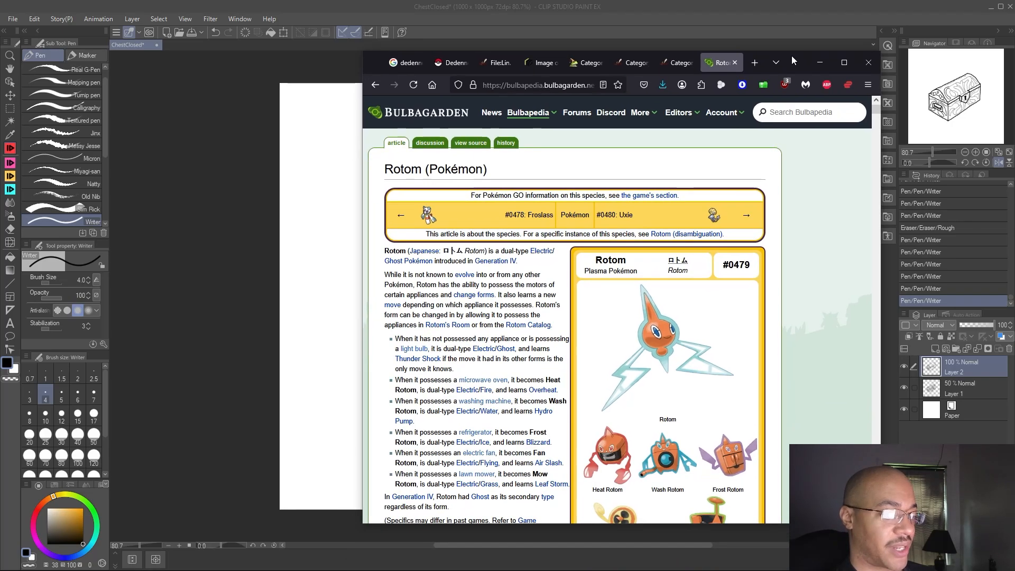
{"action": "scroll", "coordinate": [709, 378], "scroll_direction": "down", "scroll_amount": 2}
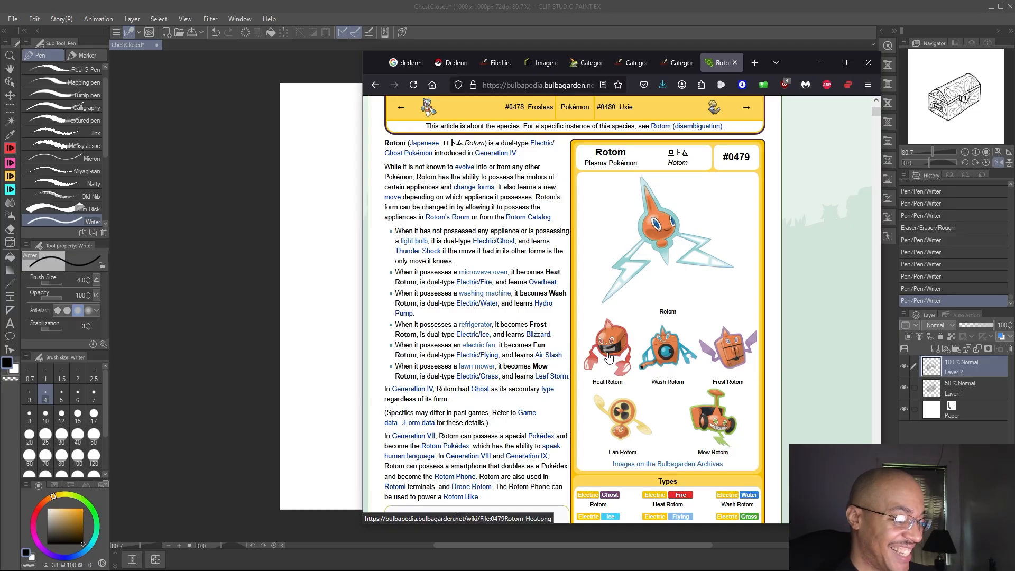
{"action": "scroll", "coordinate": [649, 286], "scroll_direction": "down", "scroll_amount": 5}
{"action": "scroll", "coordinate": [649, 287], "scroll_direction": "up", "scroll_amount": 4}
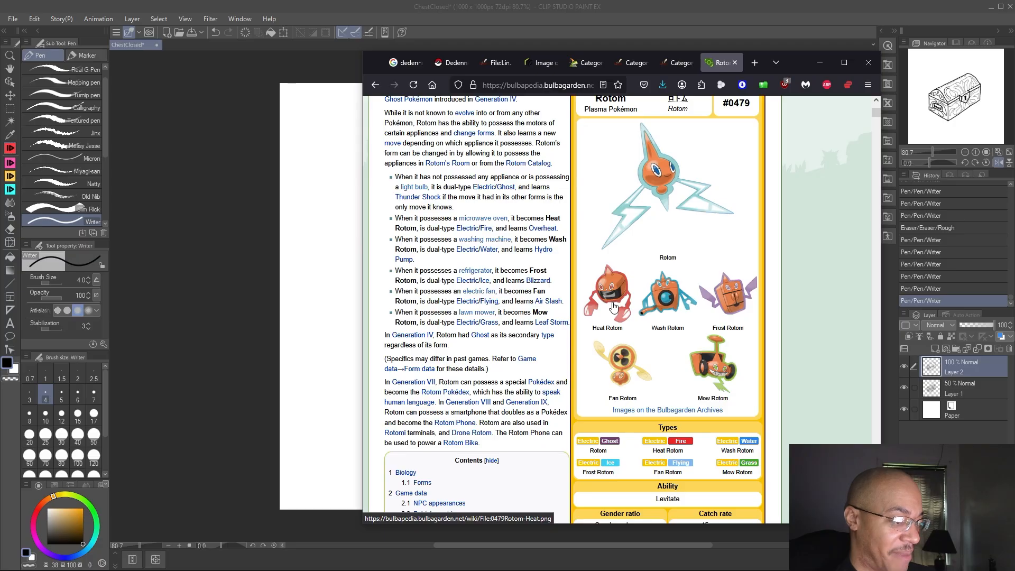
{"action": "scroll", "coordinate": [653, 262], "scroll_direction": "down", "scroll_amount": 3}
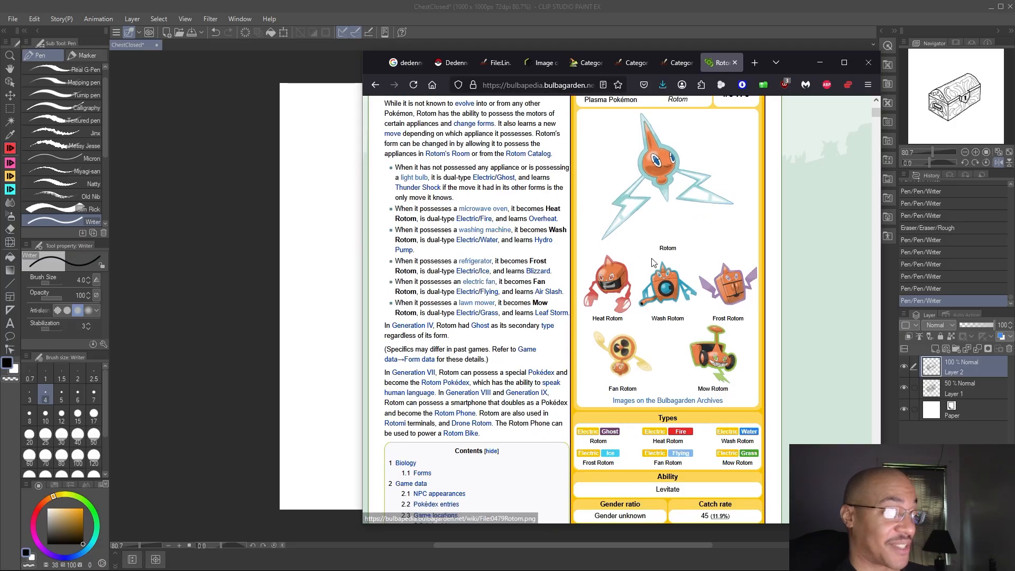
{"action": "scroll", "coordinate": [653, 262], "scroll_direction": "up", "scroll_amount": 4}
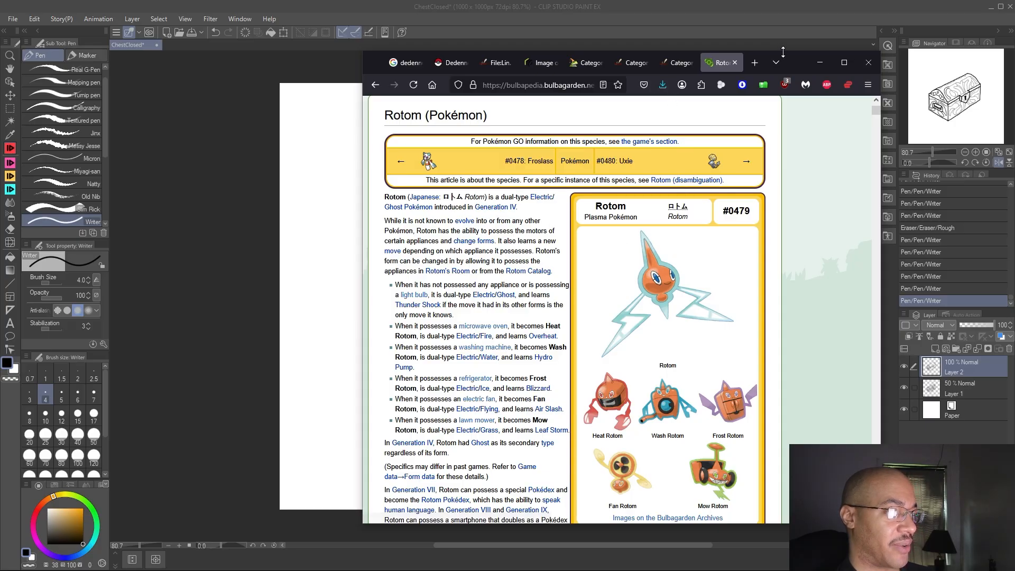
{"action": "left_click_drag", "start_coordinate": [795, 56], "coordinate": [797, 61]}
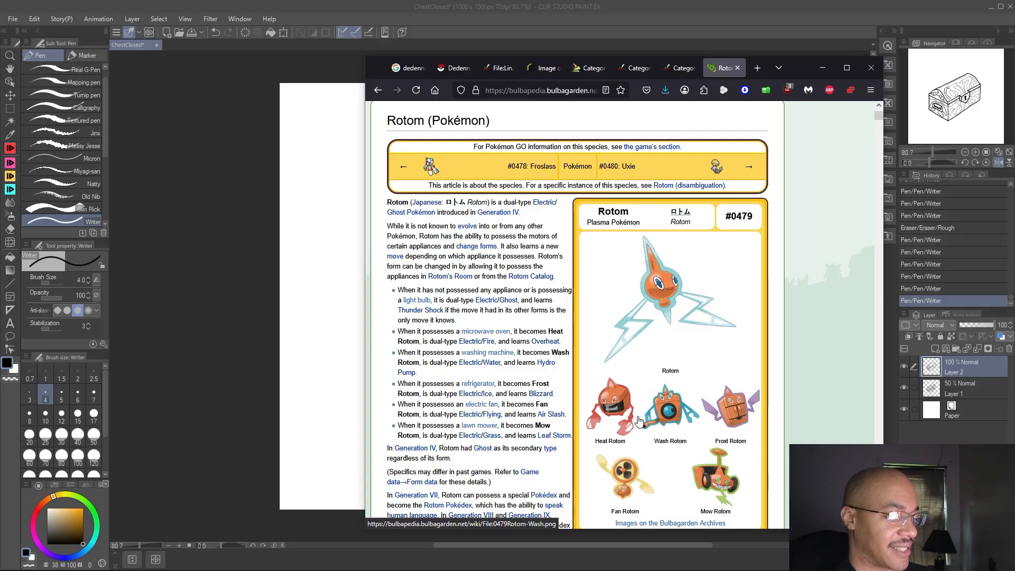
{"action": "scroll", "coordinate": [700, 434], "scroll_direction": "down", "scroll_amount": 2}
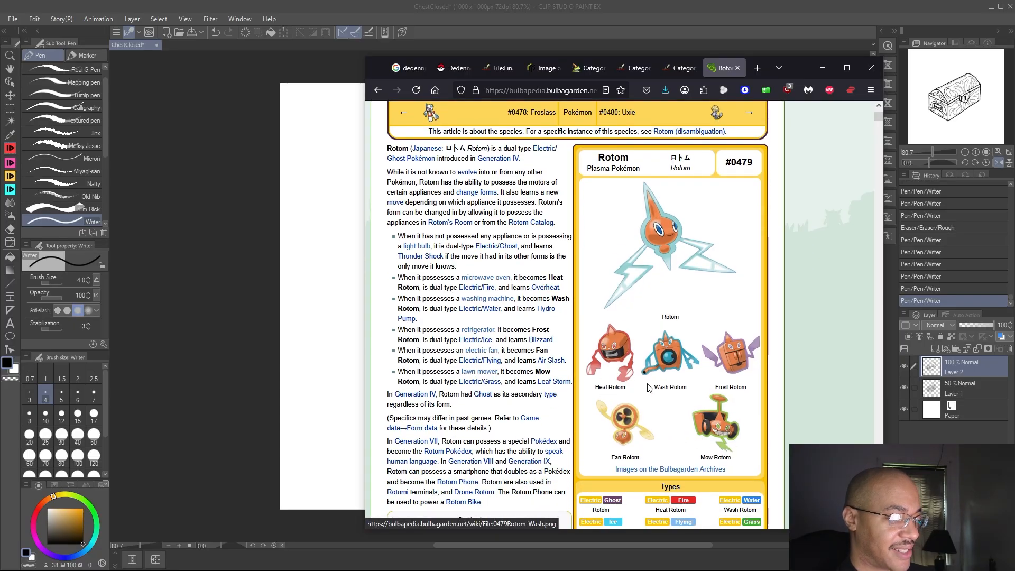
{"action": "scroll", "coordinate": [730, 386], "scroll_direction": "down", "scroll_amount": 15}
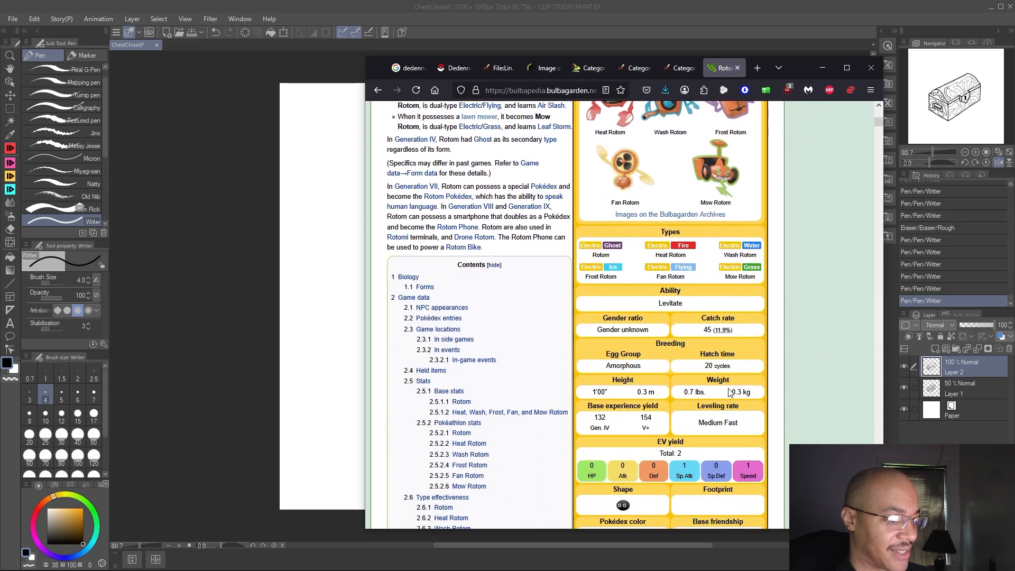
{"action": "scroll", "coordinate": [678, 333], "scroll_direction": "up", "scroll_amount": 2}
{"action": "left_click", "coordinate": [635, 290]}
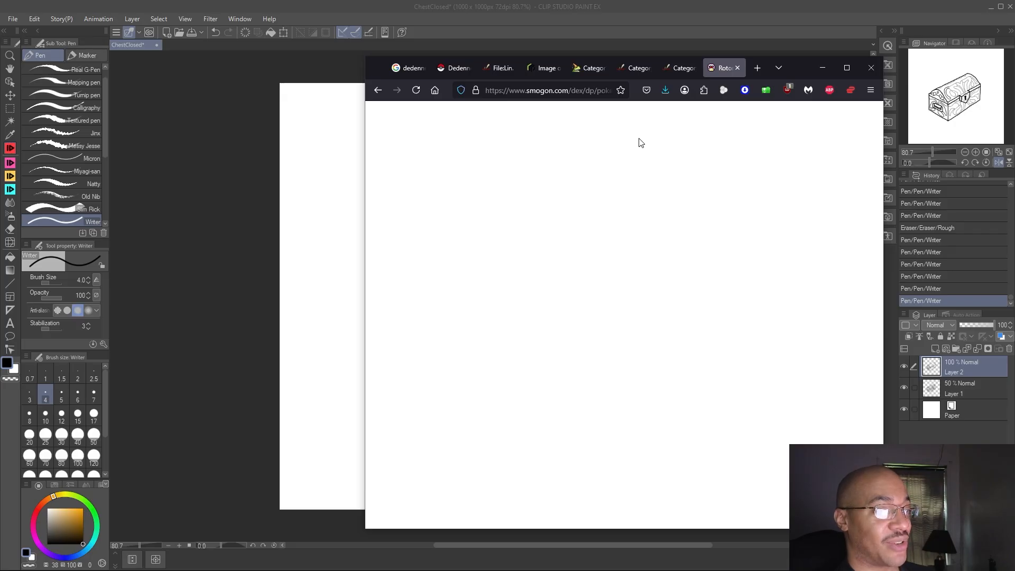
{"action": "left_click", "coordinate": [823, 68]}
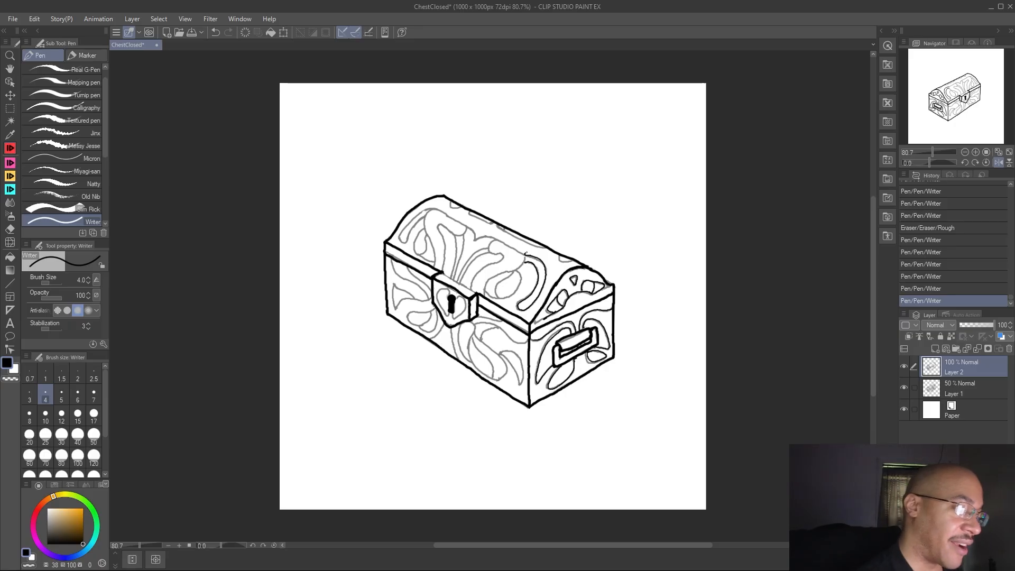
Trim the excess ink at the tip of the lid's large curved ornament with the Rough eraser
{"action": "left_click", "coordinate": [11, 228]}
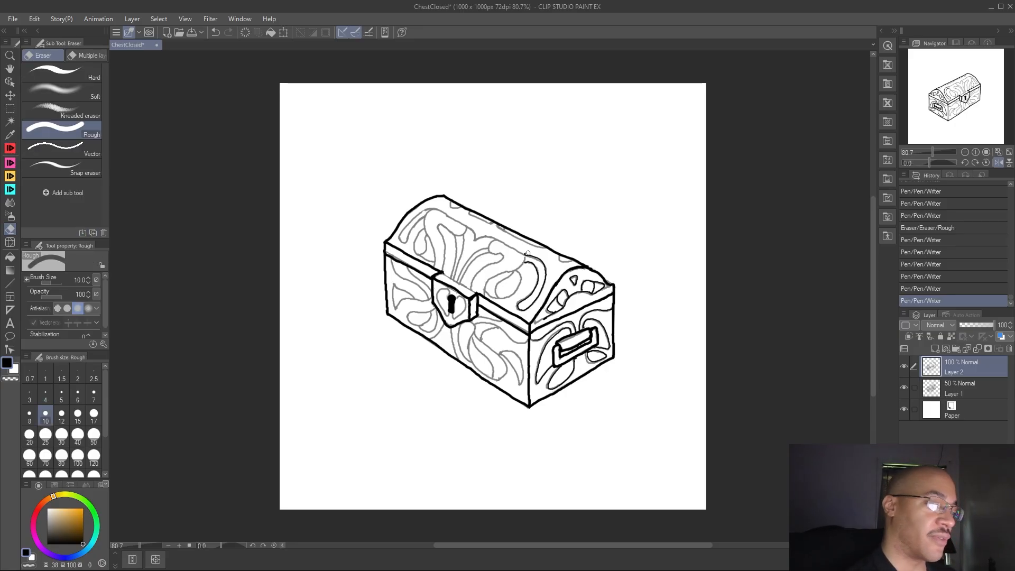
{"action": "left_click_drag", "start_coordinate": [531, 258], "coordinate": [543, 257]}
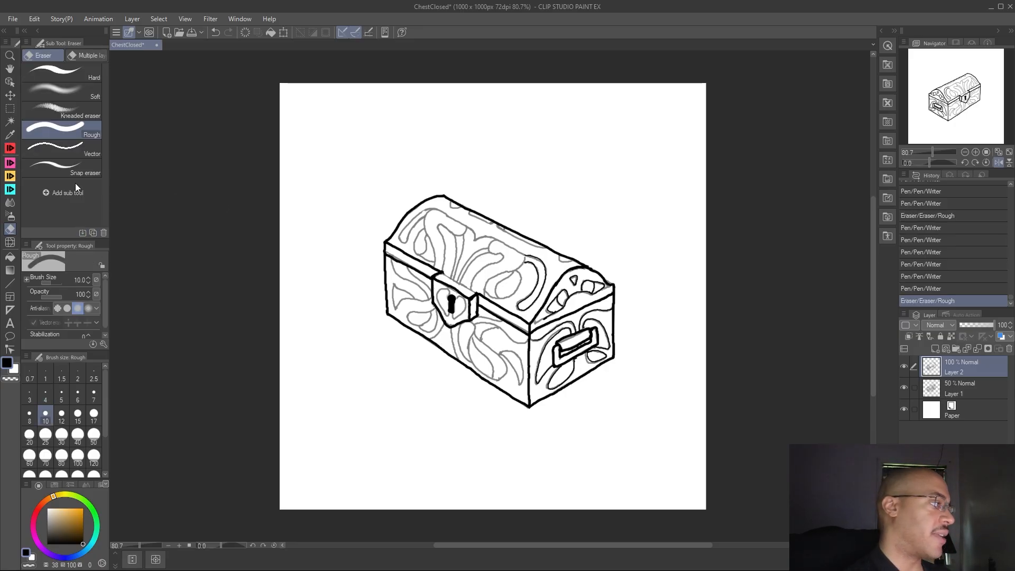
Ink the upper ornament contour and the round swirl on the lid with the Writer pen, cleaning stray ink with the Rough eraser
{"action": "left_click", "coordinate": [12, 150]}
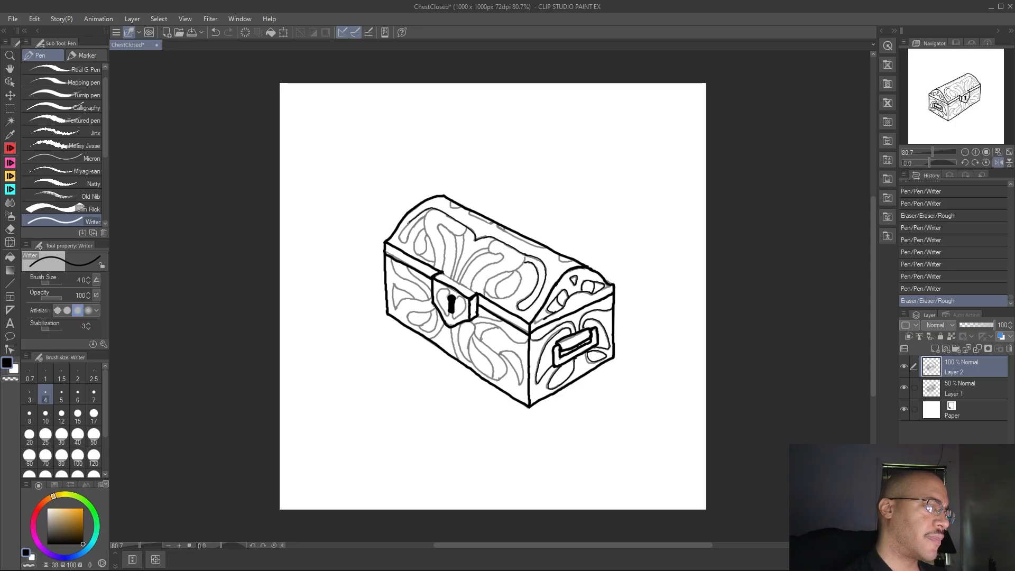
{"action": "left_click_drag", "start_coordinate": [411, 220], "coordinate": [405, 229]}
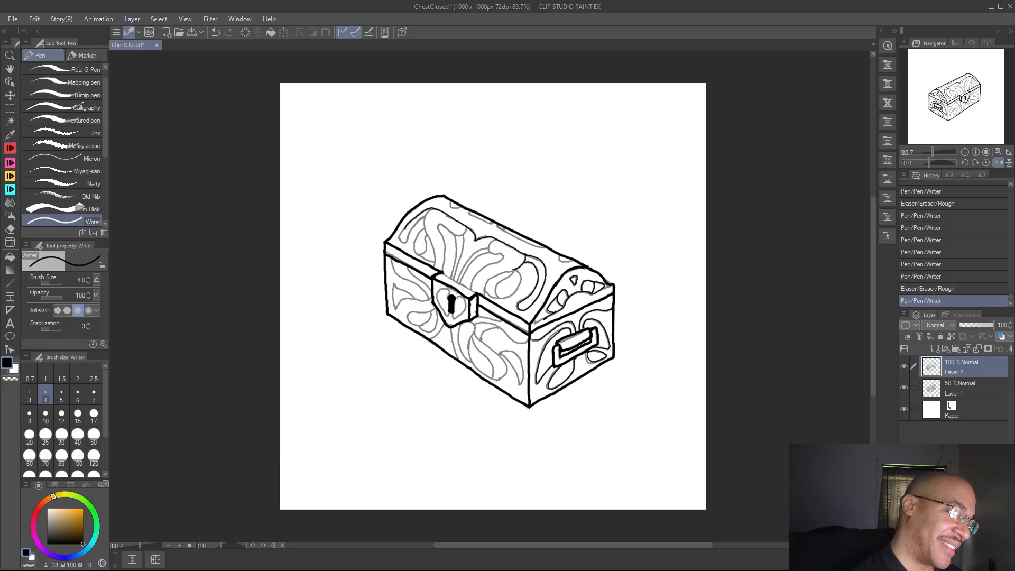
{"action": "left_click_drag", "start_coordinate": [531, 256], "coordinate": [542, 252]}
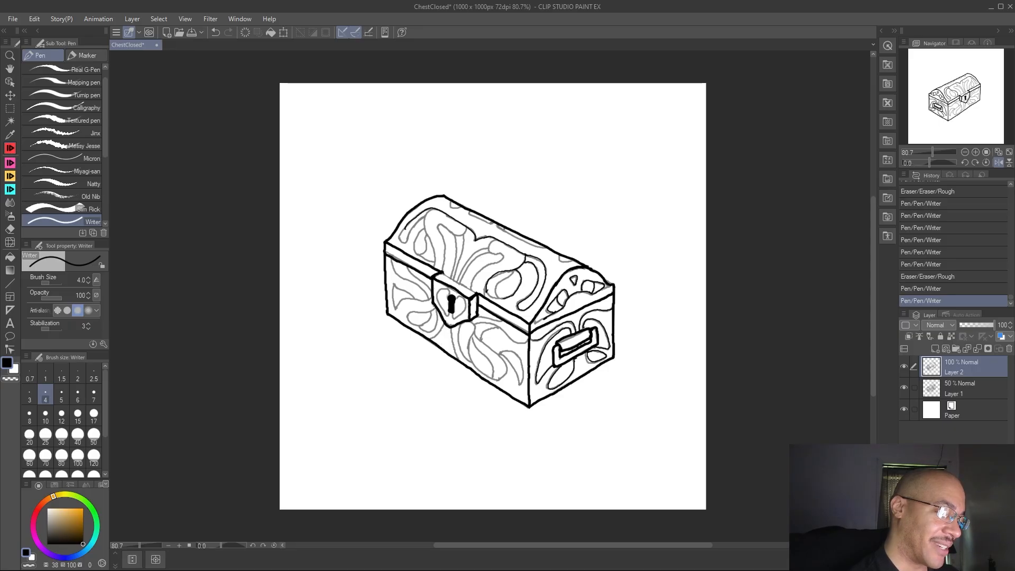
{"action": "mouse_move", "coordinate": [488, 292]}
{"action": "left_mouse_down"}
{"action": "mouse_move", "coordinate": [500, 269]}
{"action": "mouse_move", "coordinate": [491, 295]}
{"action": "left_mouse_up"}
{"action": "key", "text": "e"}
{"action": "key", "text": "p"}
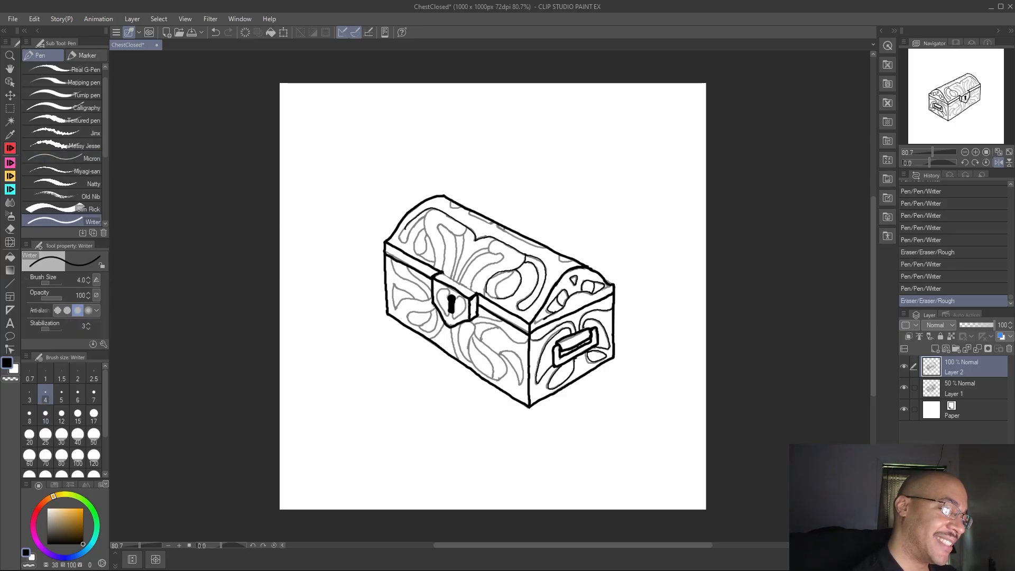
Ink the branching scroll ornament in the middle of the lid and the upper curl of the neighbouring ornament with the Writer pen at size 4
{"action": "left_click_drag", "start_coordinate": [487, 293], "coordinate": [495, 276]}
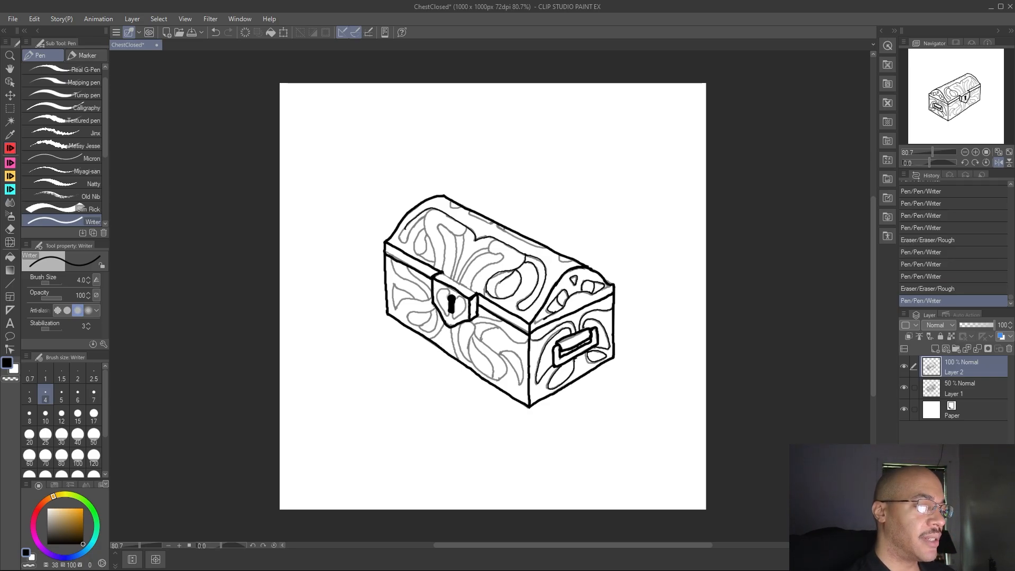
{"action": "left_click_drag", "start_coordinate": [500, 299], "coordinate": [504, 285]}
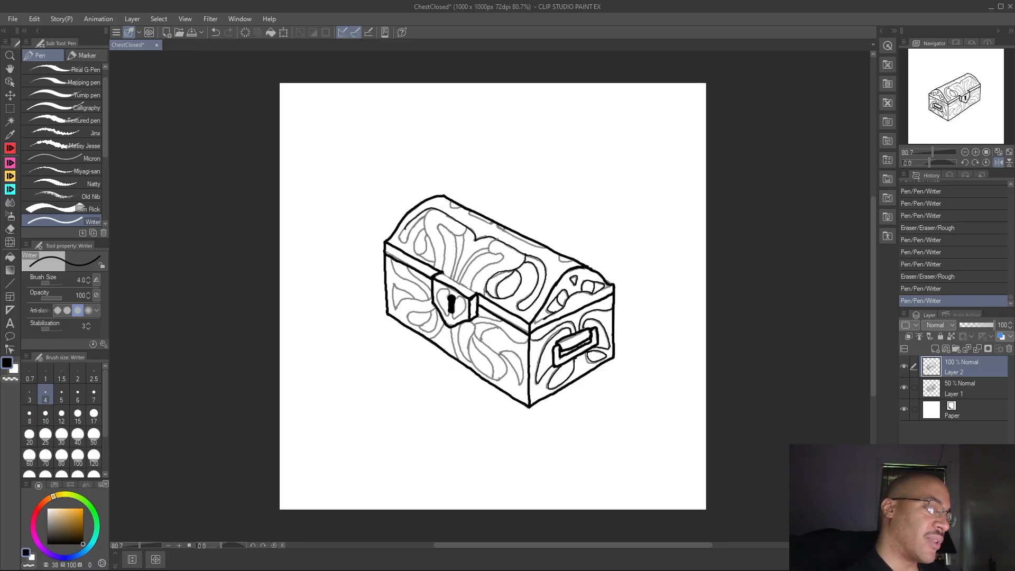
{"action": "left_click_drag", "start_coordinate": [495, 240], "coordinate": [496, 253]}
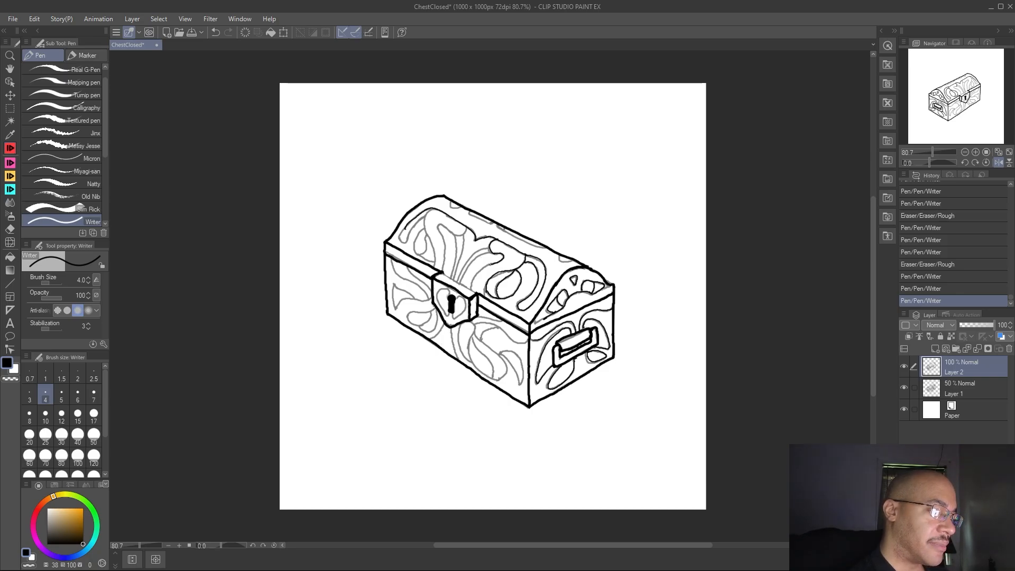
{"action": "left_click_drag", "start_coordinate": [472, 289], "coordinate": [473, 289]}
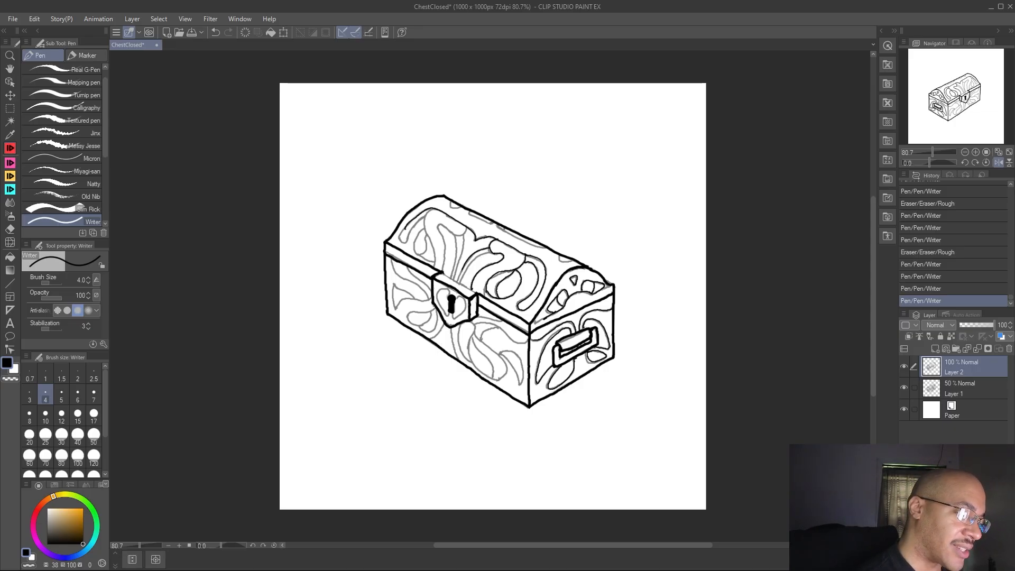
{"action": "left_click_drag", "start_coordinate": [491, 241], "coordinate": [502, 249]}
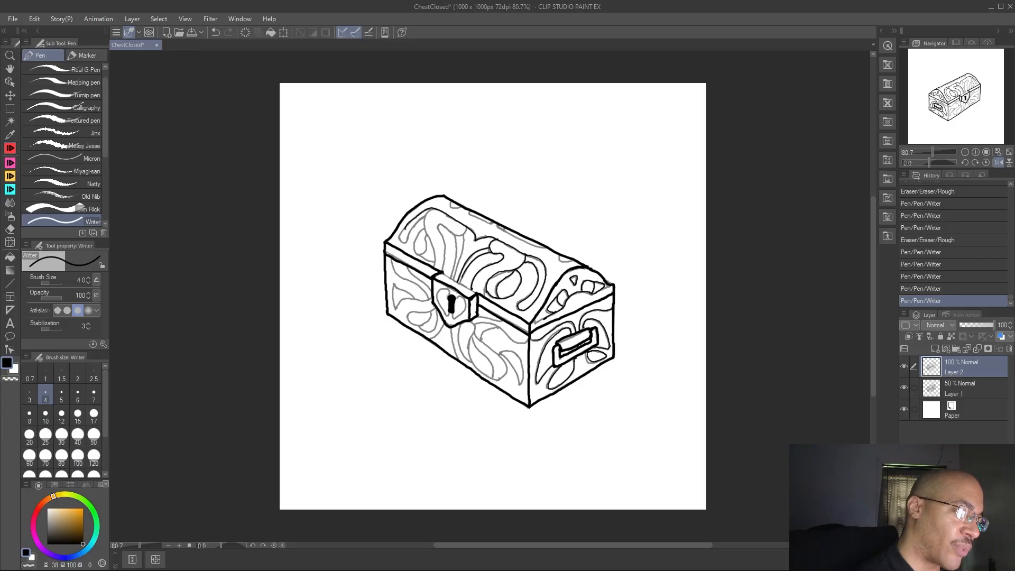
{"action": "left_click_drag", "start_coordinate": [458, 284], "coordinate": [459, 276]}
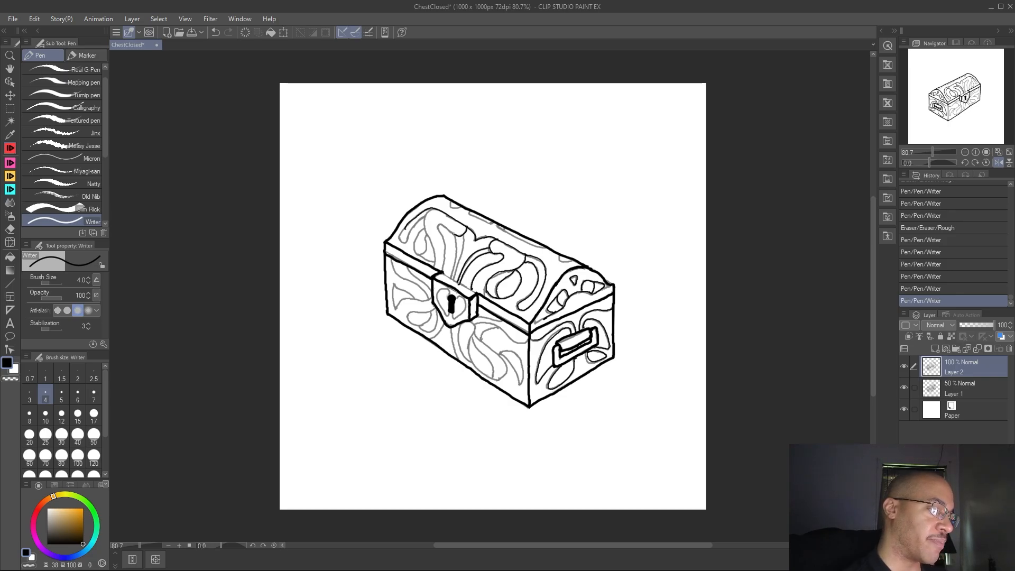
{"action": "left_click_drag", "start_coordinate": [441, 226], "coordinate": [459, 233]}
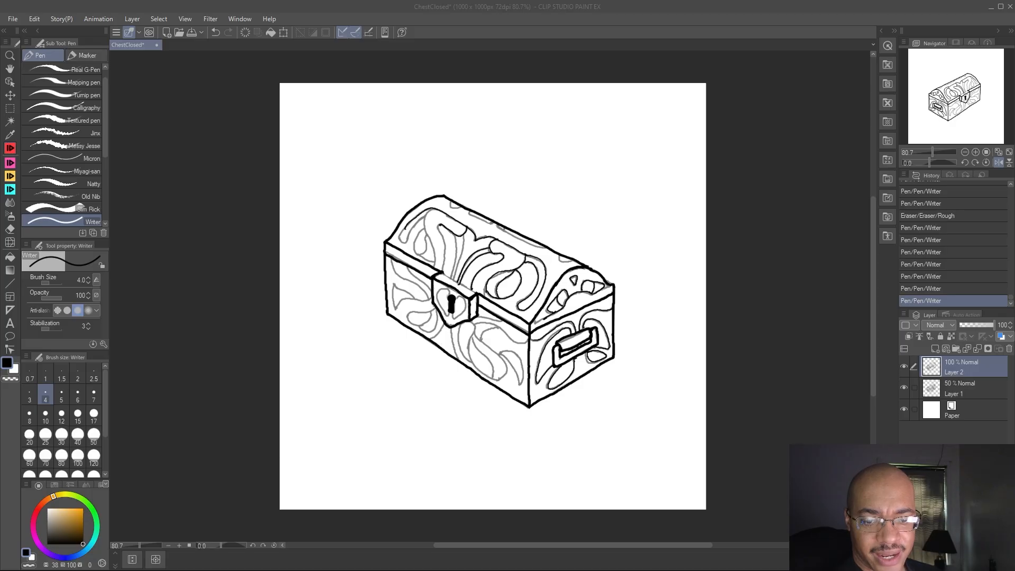
View the Bulbagarden artwork of Bulbasaur RB, Gigantamax Charizard and Mega Blastoise in the browser, and return to the drawing
{"action": "left_click_drag", "start_coordinate": [1014, 80], "coordinate": [843, 78]}
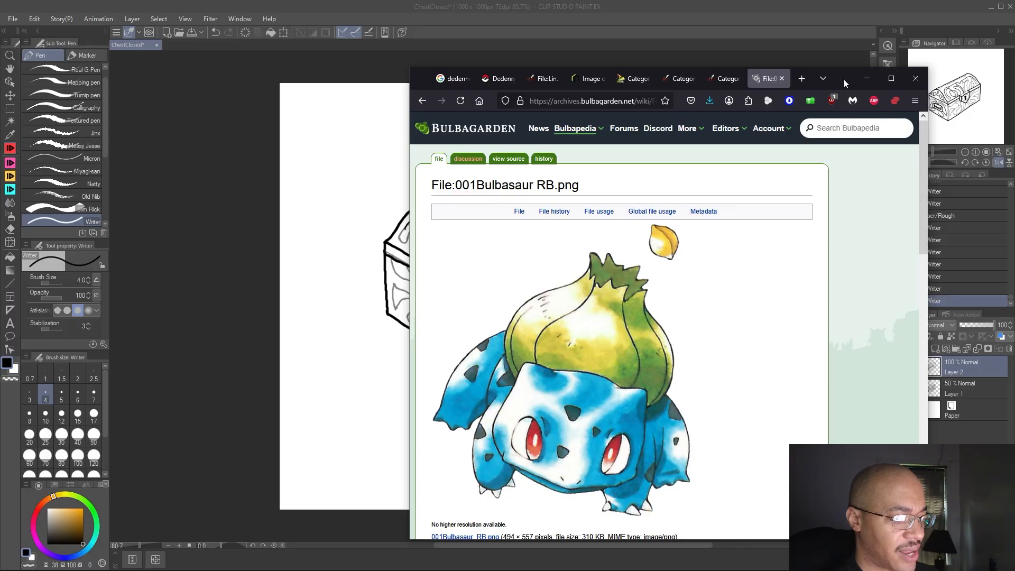
{"action": "left_click_drag", "start_coordinate": [843, 78], "coordinate": [843, 60]}
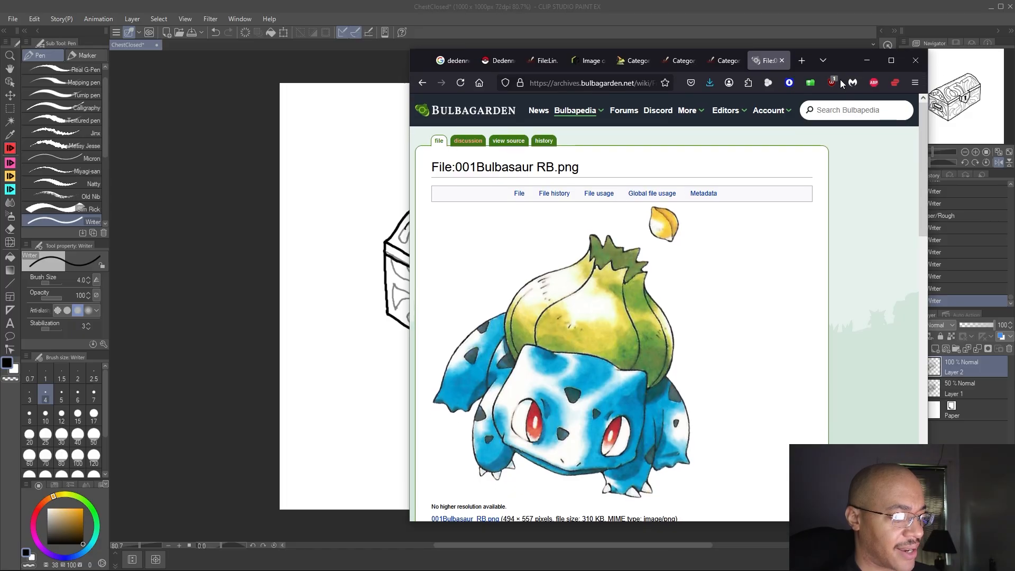
{"action": "scroll", "coordinate": [776, 317], "scroll_direction": "down", "scroll_amount": 3}
{"action": "scroll", "coordinate": [776, 317], "scroll_direction": "up", "scroll_amount": 2}
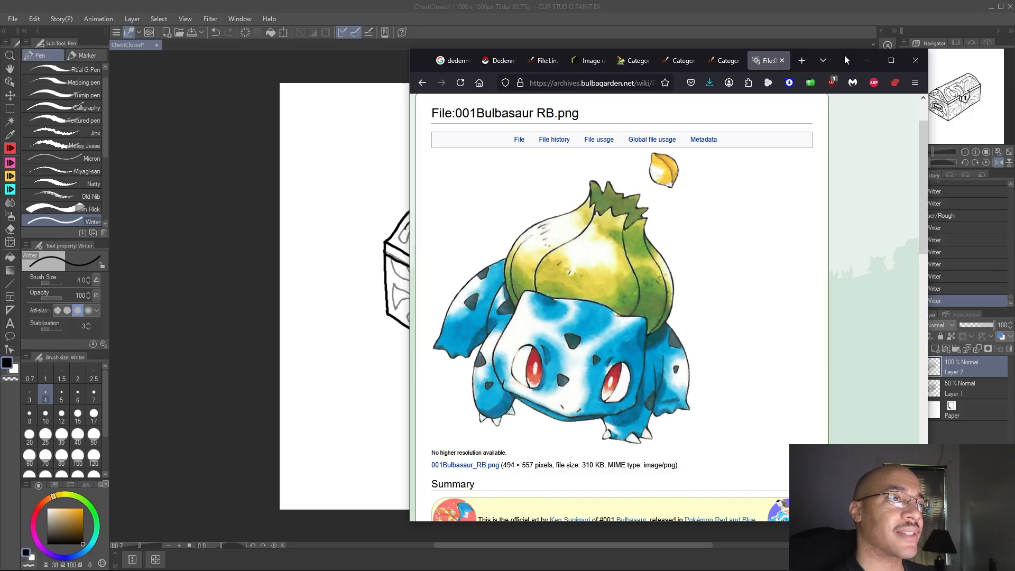
{"action": "left_click", "coordinate": [868, 60]}
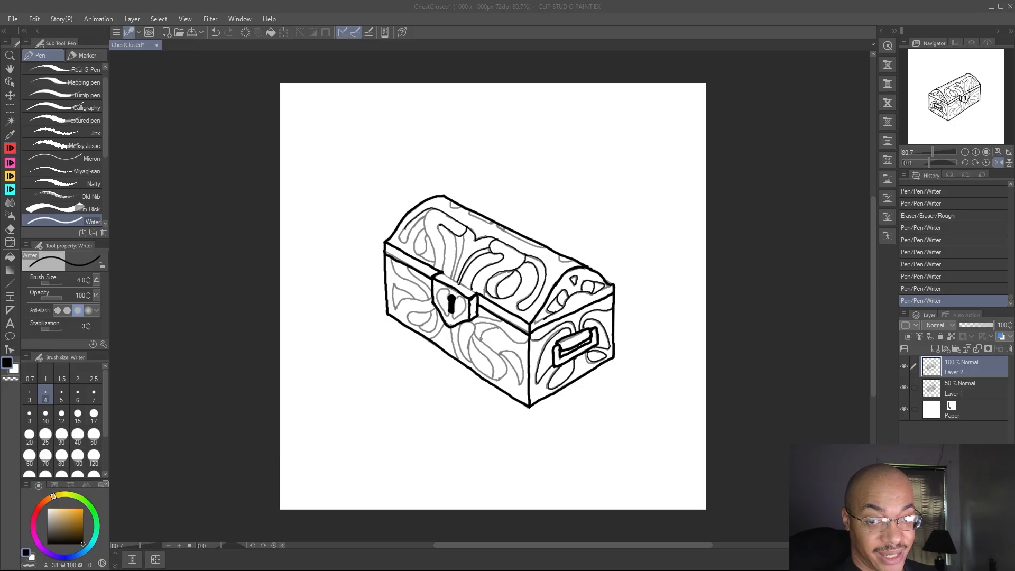
{"action": "left_click_drag", "start_coordinate": [1014, 109], "coordinate": [821, 64]}
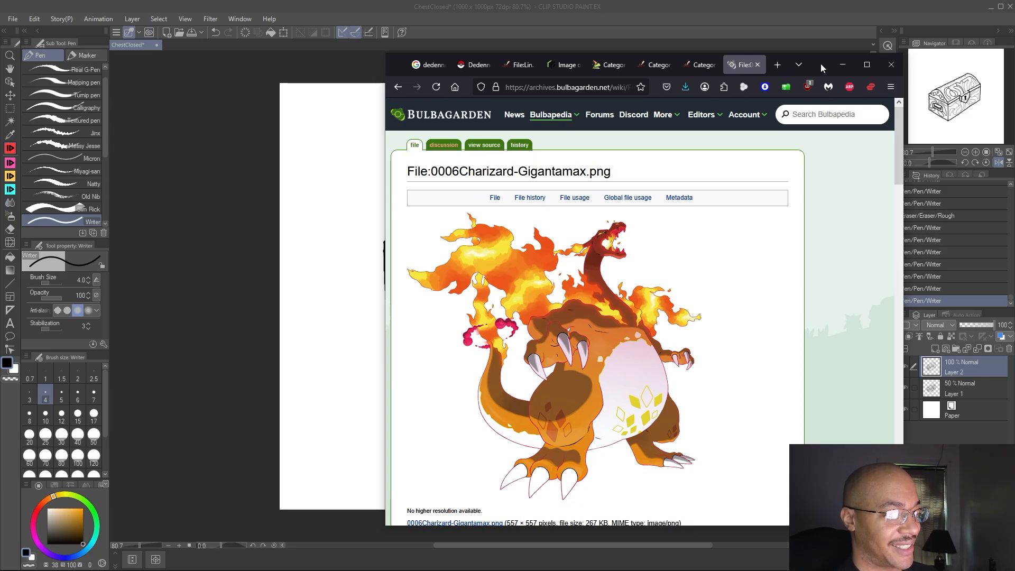
{"action": "left_click_drag", "start_coordinate": [821, 64], "coordinate": [1014, 63]}
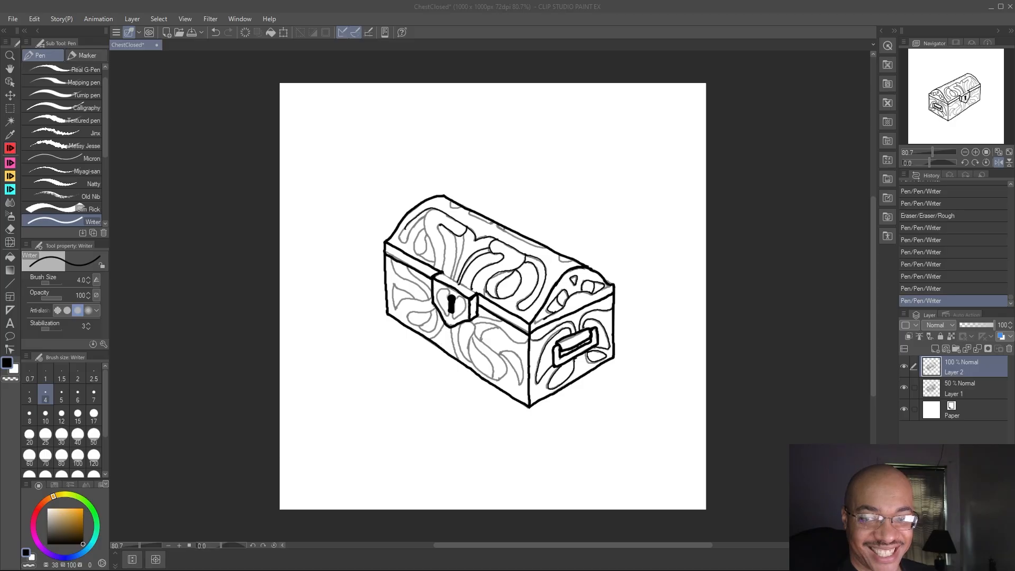
{"action": "left_click_drag", "start_coordinate": [1014, 74], "coordinate": [782, 75]}
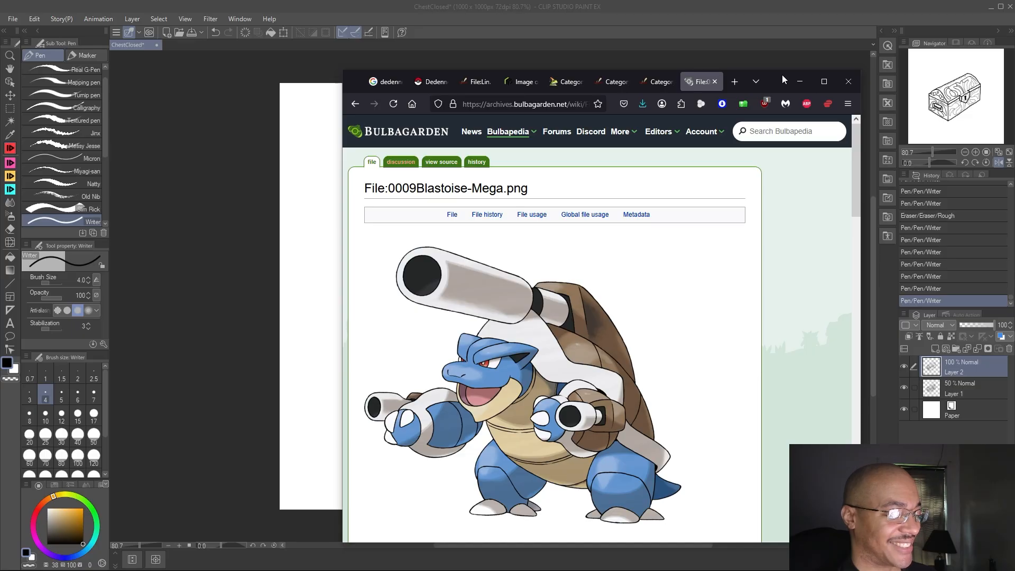
{"action": "left_click", "coordinate": [800, 81]}
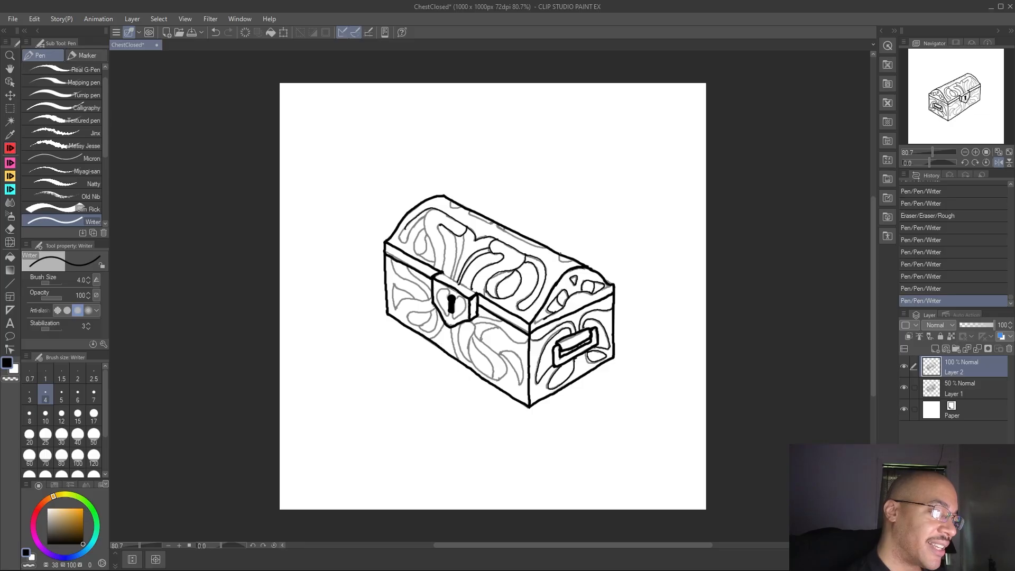
Ink the small ornament arcs along the lid's rear upper edge with the Writer pen
{"action": "left_click_drag", "start_coordinate": [563, 263], "coordinate": [576, 259]}
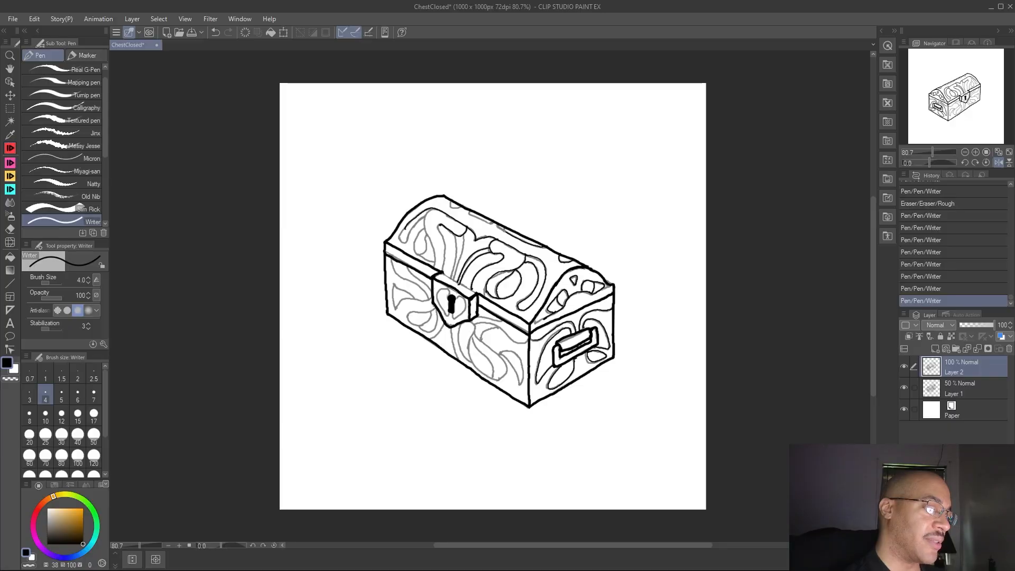
{"action": "left_click_drag", "start_coordinate": [499, 225], "coordinate": [516, 232]}
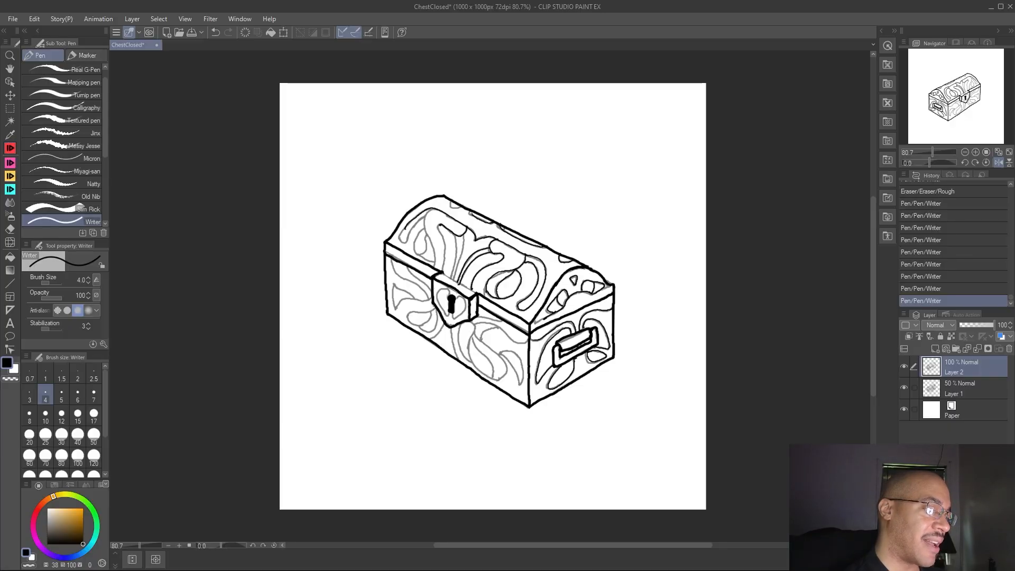
{"action": "left_click_drag", "start_coordinate": [472, 210], "coordinate": [469, 213]}
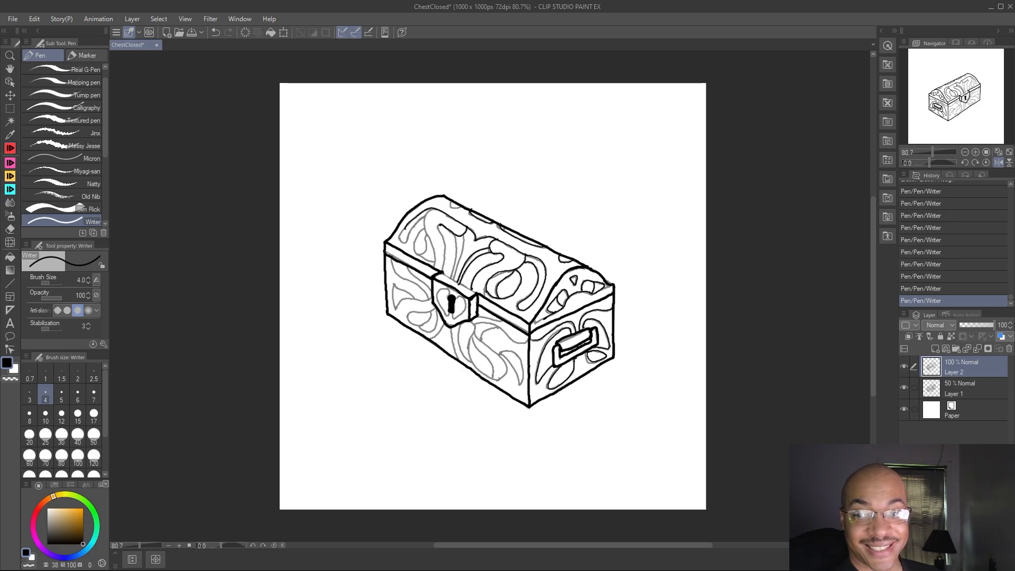
Compare the regular Blastoise and Mega Blastoise artwork on Bulbagarden in the browser, and return to the drawing
{"action": "left_click_drag", "start_coordinate": [1014, 101], "coordinate": [814, 65]}
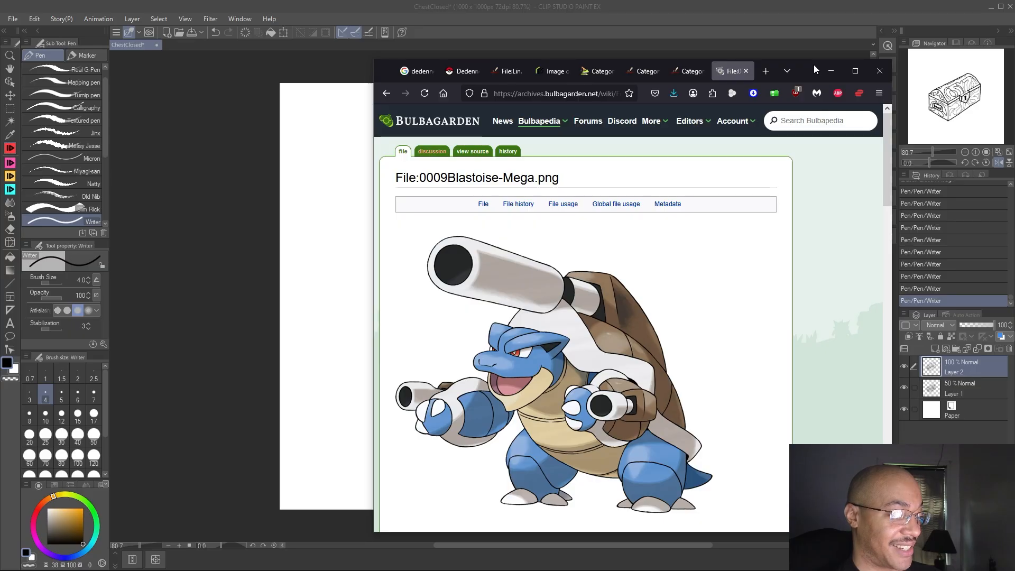
{"action": "left_click_drag", "start_coordinate": [814, 65], "coordinate": [1014, 66]}
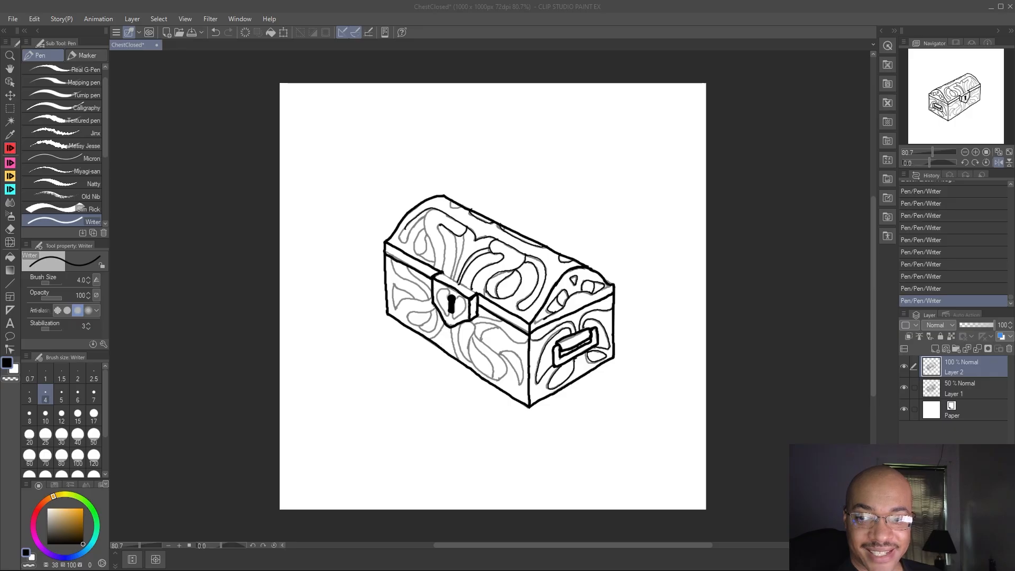
{"action": "left_click_drag", "start_coordinate": [1014, 114], "coordinate": [787, 82]}
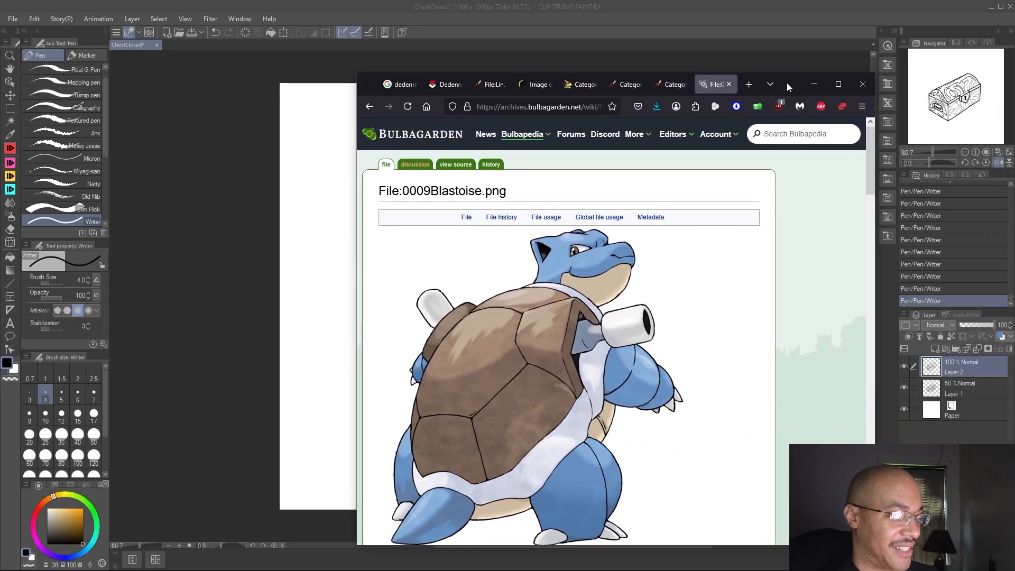
{"action": "scroll", "coordinate": [640, 321], "scroll_direction": "down", "scroll_amount": 1}
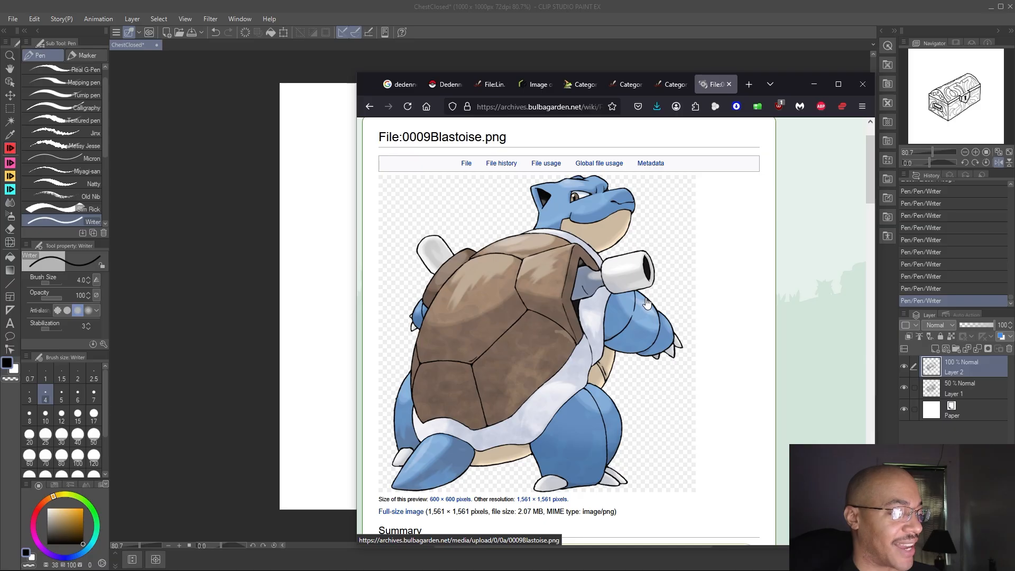
{"action": "left_click", "coordinate": [814, 84]}
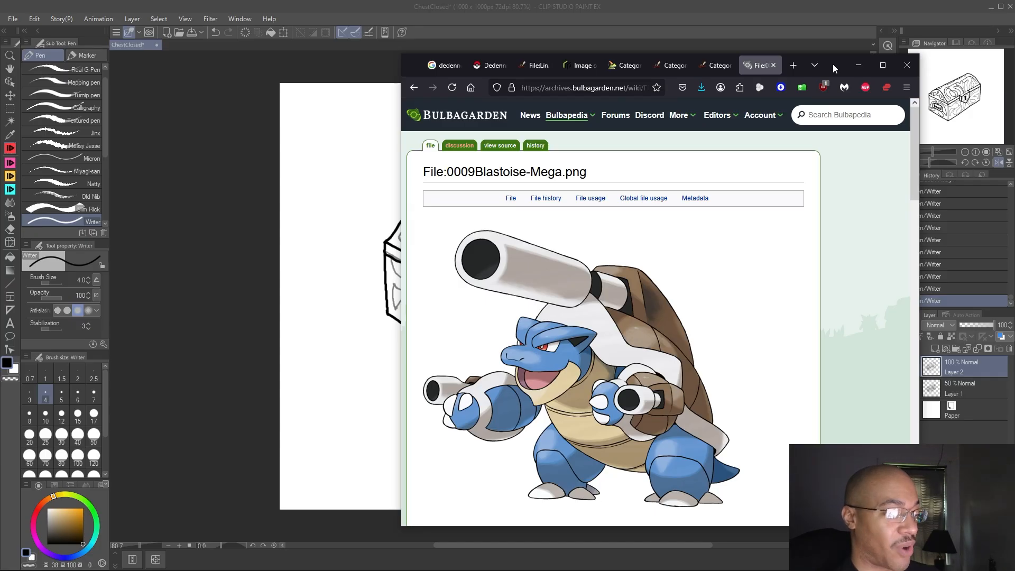
{"action": "left_click_drag", "start_coordinate": [833, 64], "coordinate": [882, 64]}
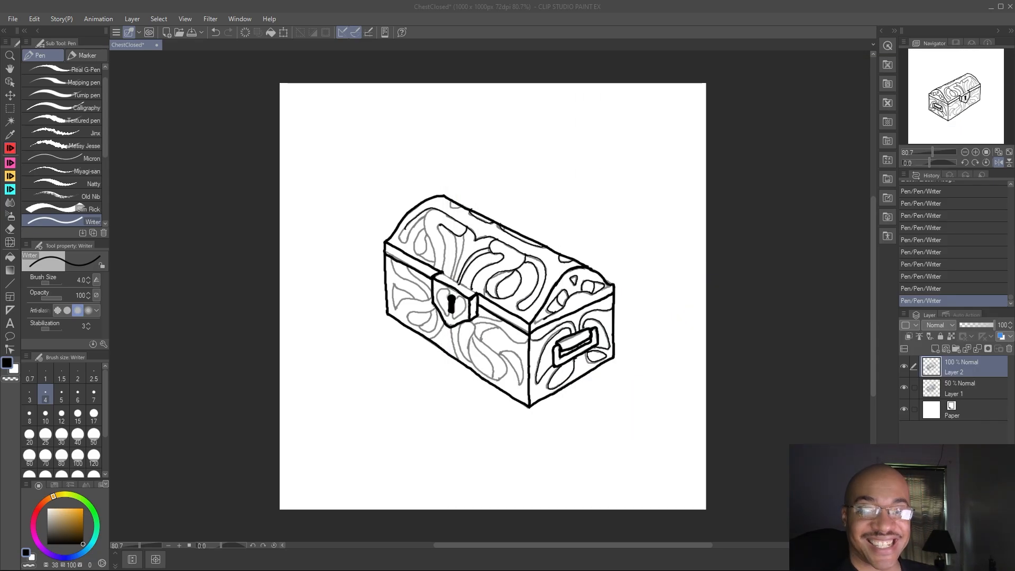
{"action": "key", "text": "alt+Tab"}
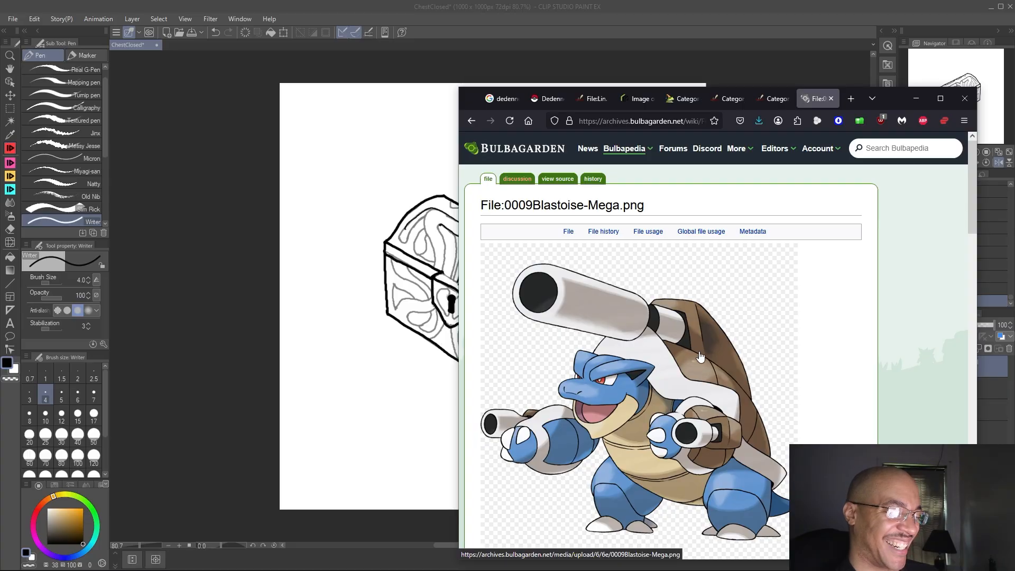
{"action": "key", "text": "alt+Tab"}
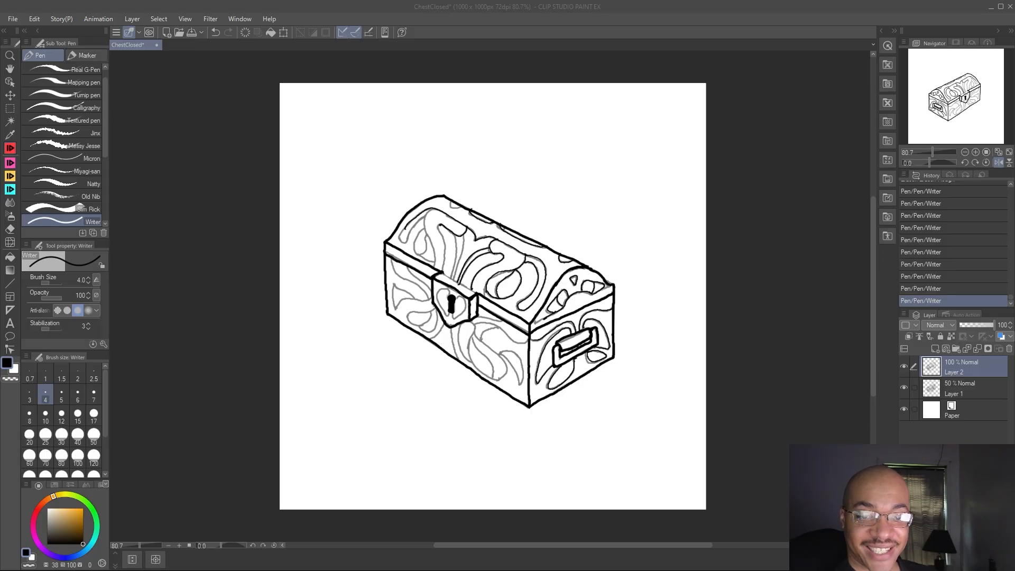
View the Bulbagarden artwork of Gigantamax Blastoise, Blastoise RB and Charizard Mega Y in the browser, and return to the drawing
{"action": "key", "text": "alt+Tab"}
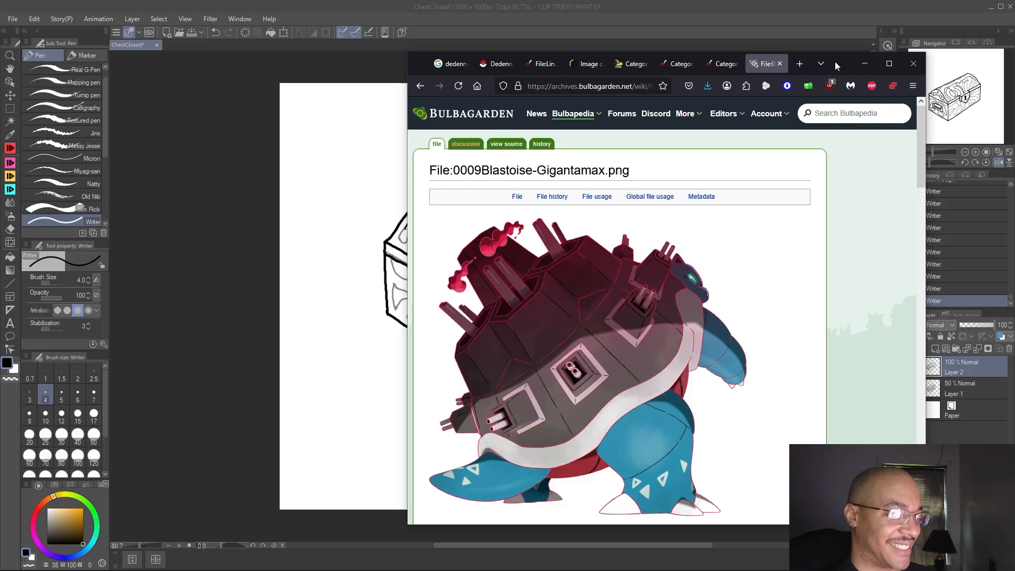
{"action": "left_click", "coordinate": [864, 64]}
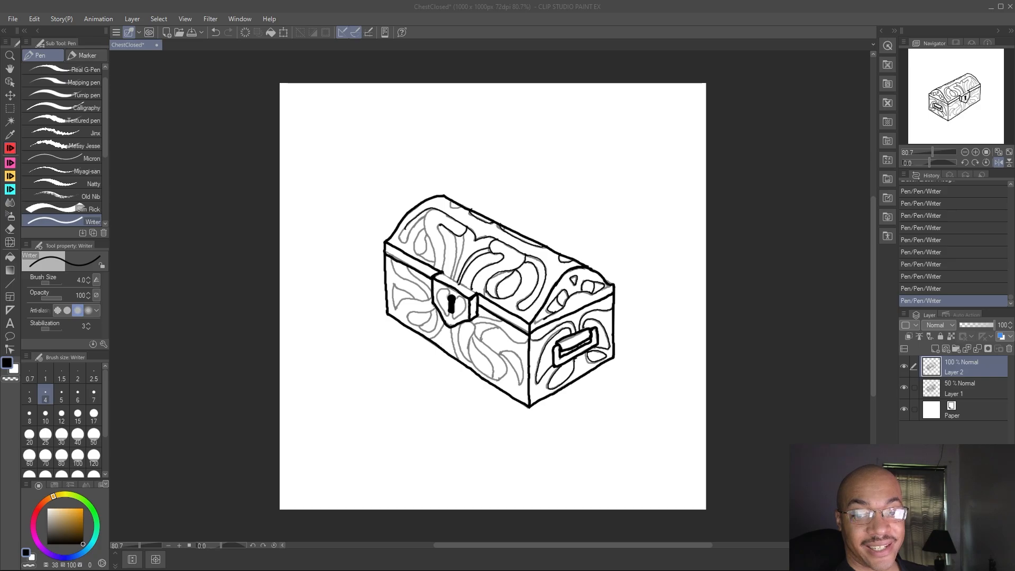
{"action": "left_click_drag", "start_coordinate": [1014, 85], "coordinate": [793, 64]}
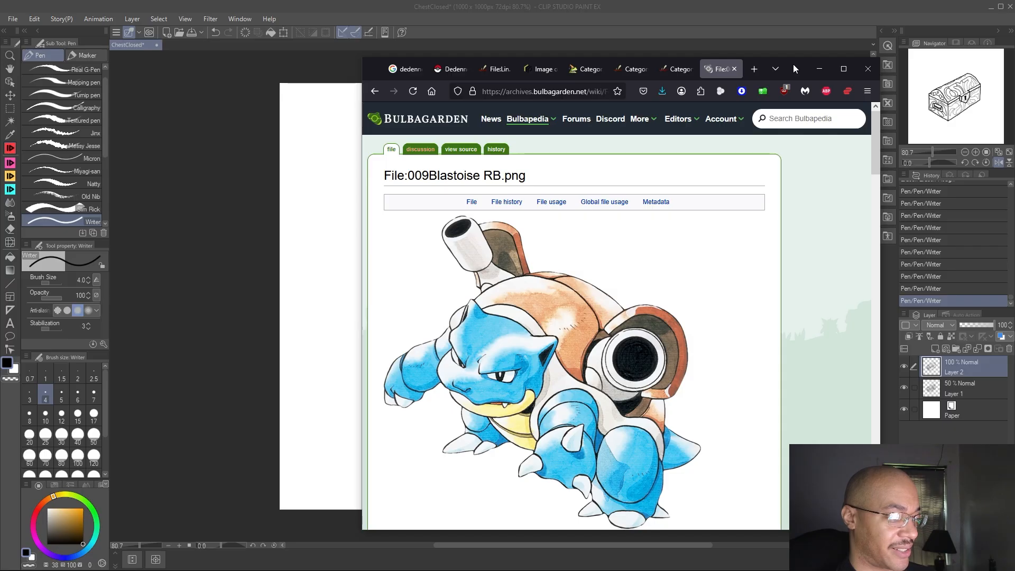
{"action": "left_click_drag", "start_coordinate": [793, 64], "coordinate": [800, 58]}
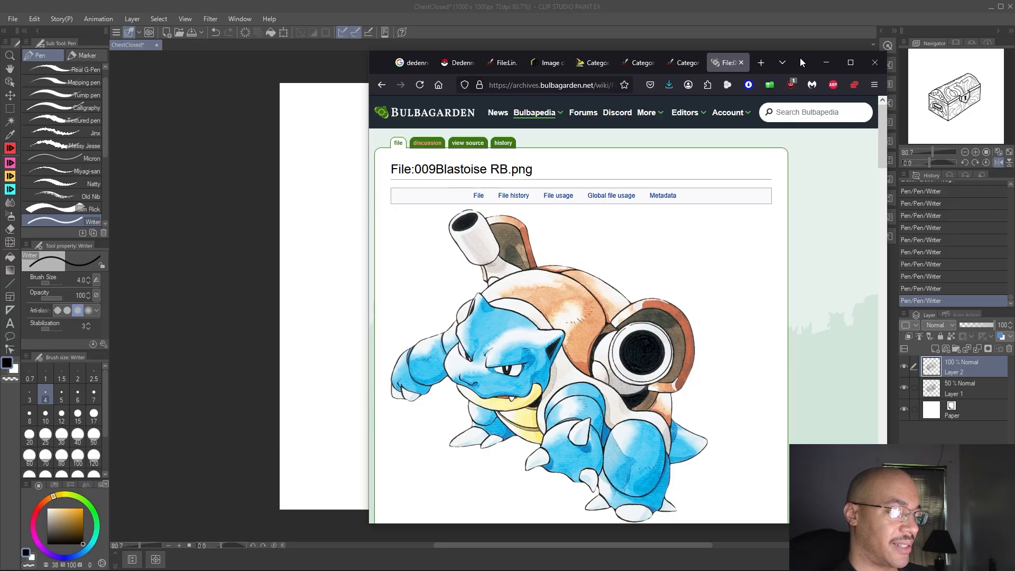
{"action": "left_click_drag", "start_coordinate": [800, 58], "coordinate": [1014, 59]}
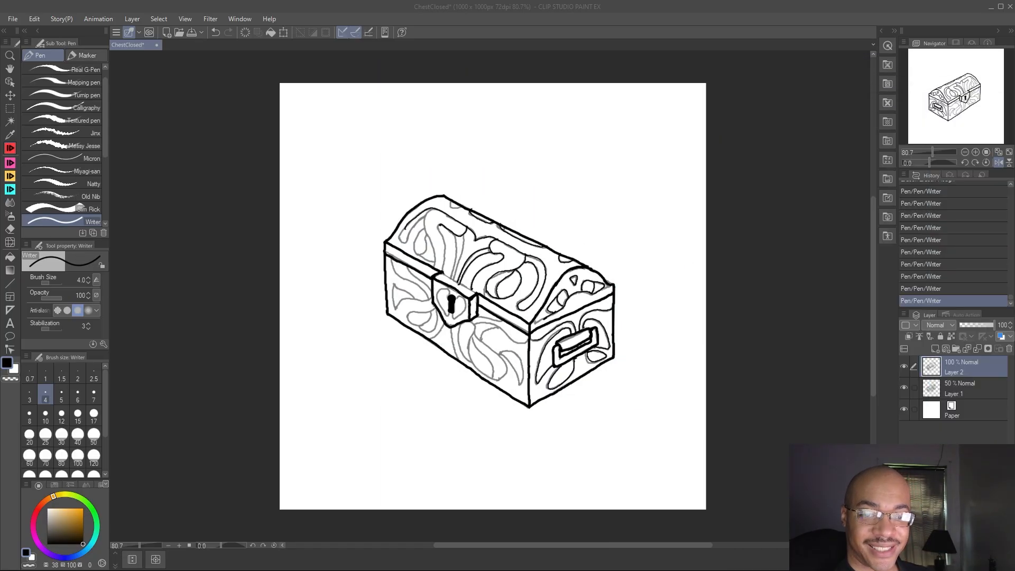
{"action": "mouse_move", "coordinate": [1014, 63]}
{"action": "left_mouse_down"}
{"action": "mouse_move", "coordinate": [682, 63]}
{"action": "mouse_move", "coordinate": [692, 49]}
{"action": "mouse_move", "coordinate": [696, 60]}
{"action": "mouse_move", "coordinate": [700, 41]}
{"action": "left_mouse_up"}
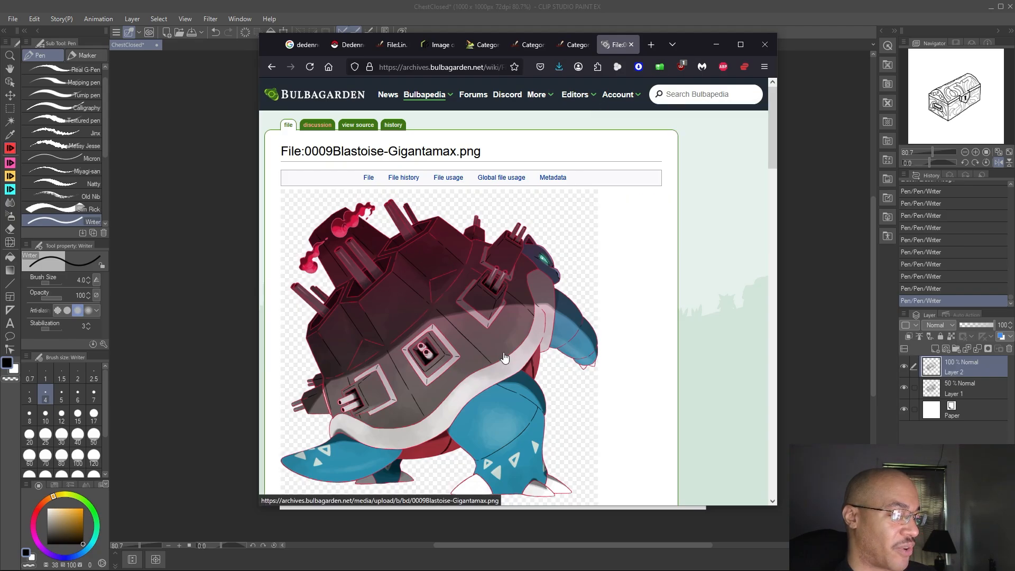
{"action": "left_click", "coordinate": [717, 44]}
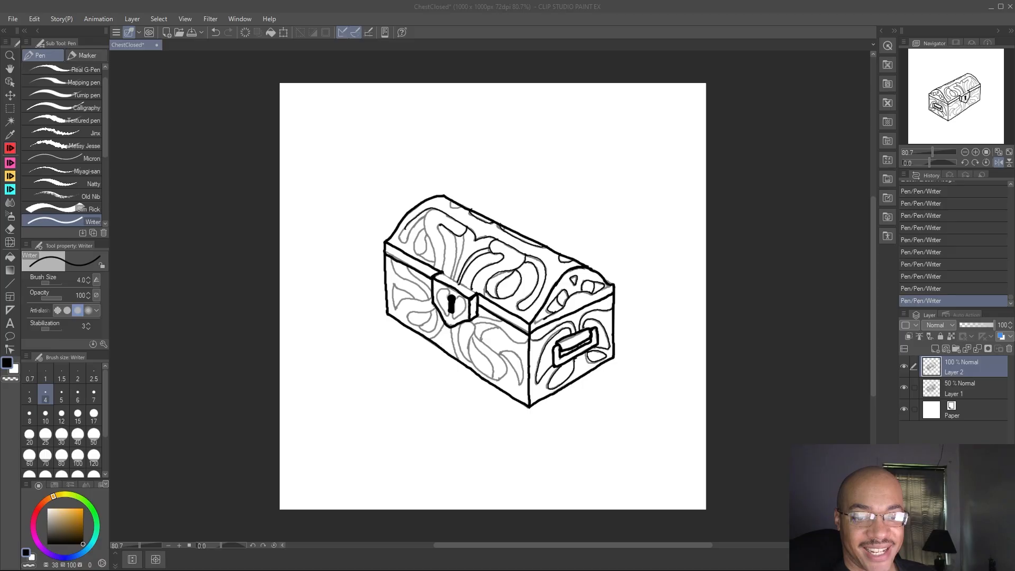
{"action": "left_click_drag", "start_coordinate": [1014, 37], "coordinate": [848, 61]}
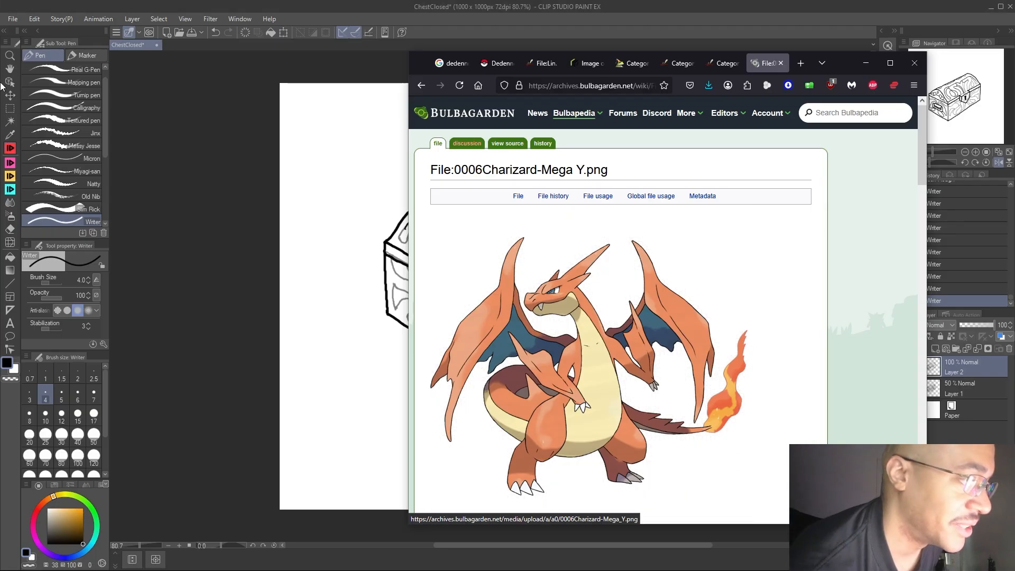
{"action": "left_click_drag", "start_coordinate": [838, 59], "coordinate": [1014, 108]}
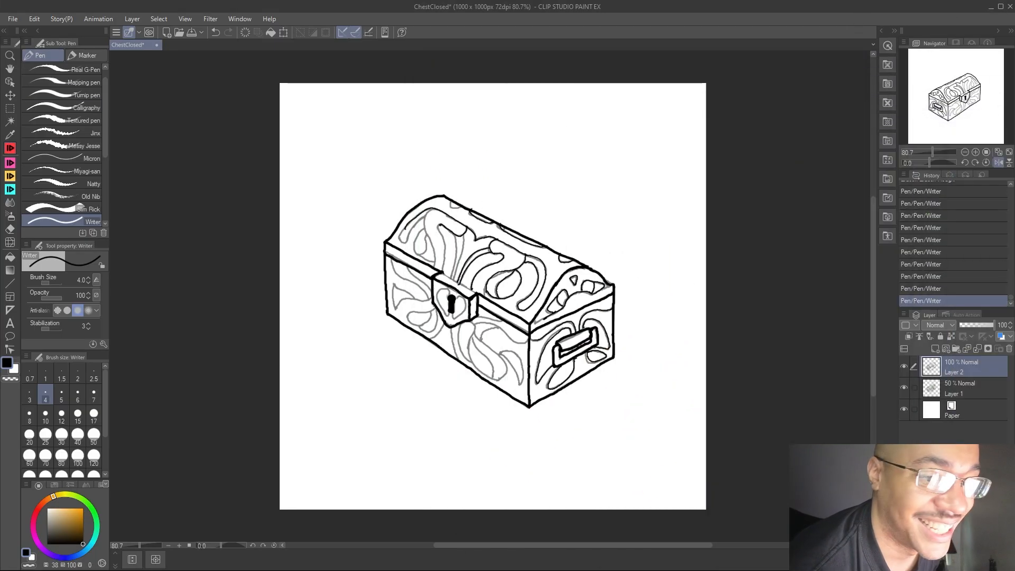
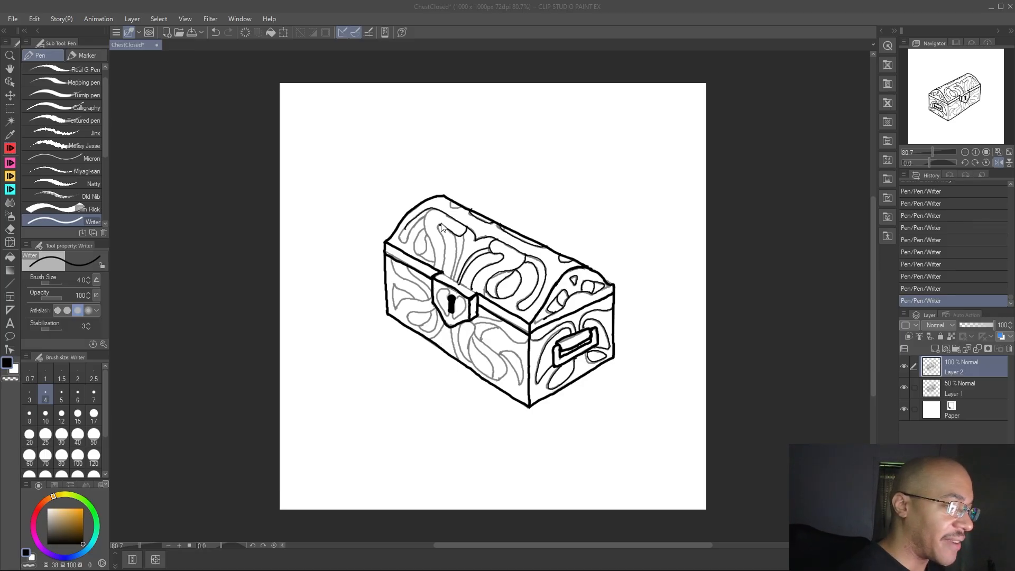
Ink the scroll on the lid above the lock and the heart-shaped curves on the lock plate with the Writer pen
{"action": "left_click", "coordinate": [454, 216]}
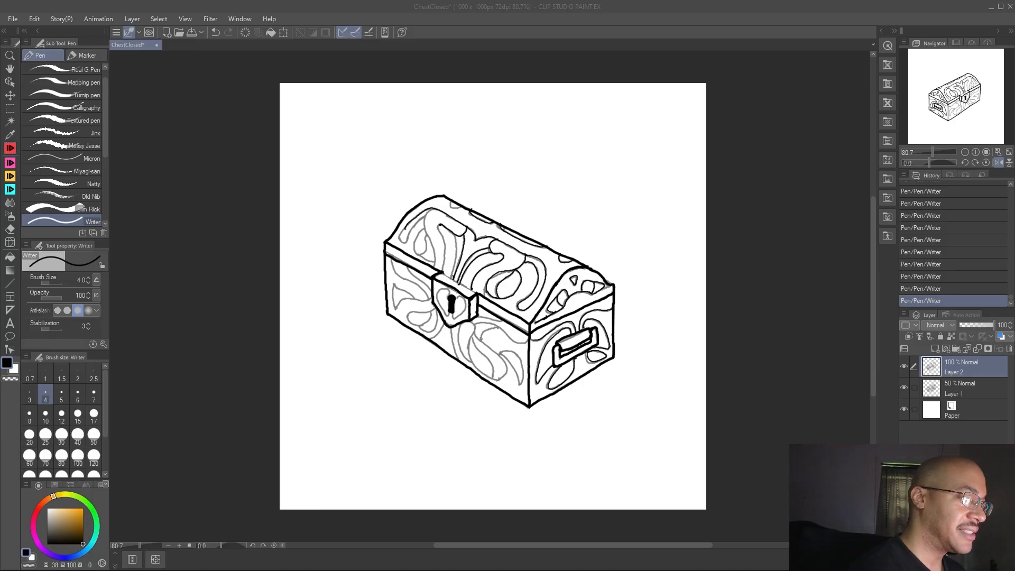
{"action": "left_click", "coordinate": [441, 227]}
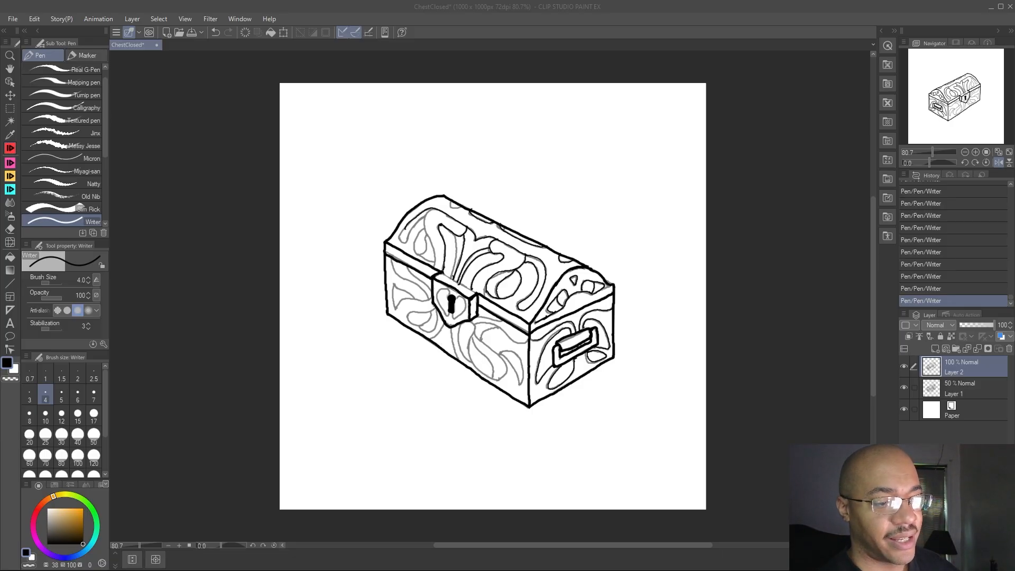
{"action": "left_click", "coordinate": [356, 263]}
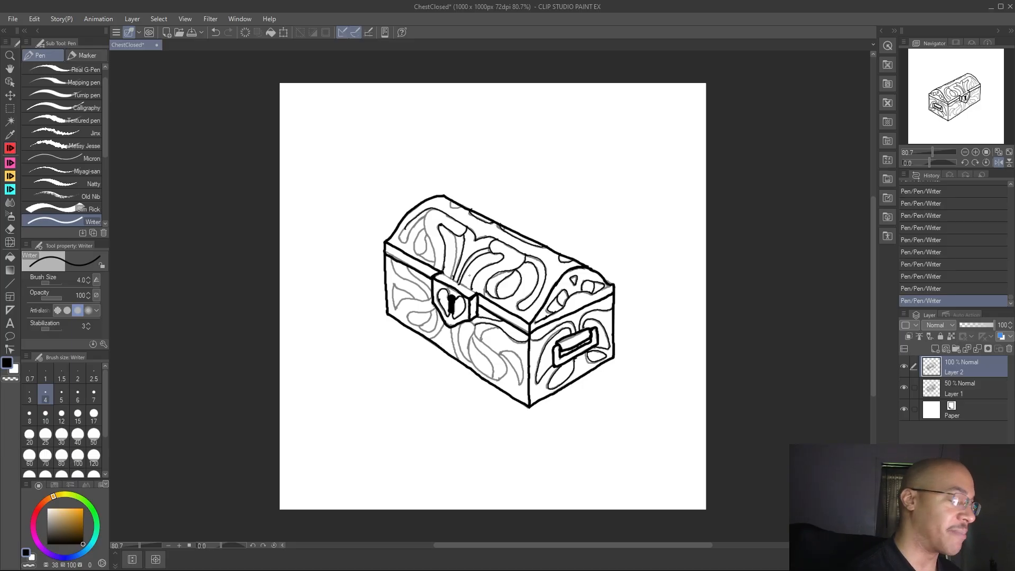
Clean up the line overshoots on the lock plate and the lid scroll above it with the Rough eraser
{"action": "key", "text": "e"}
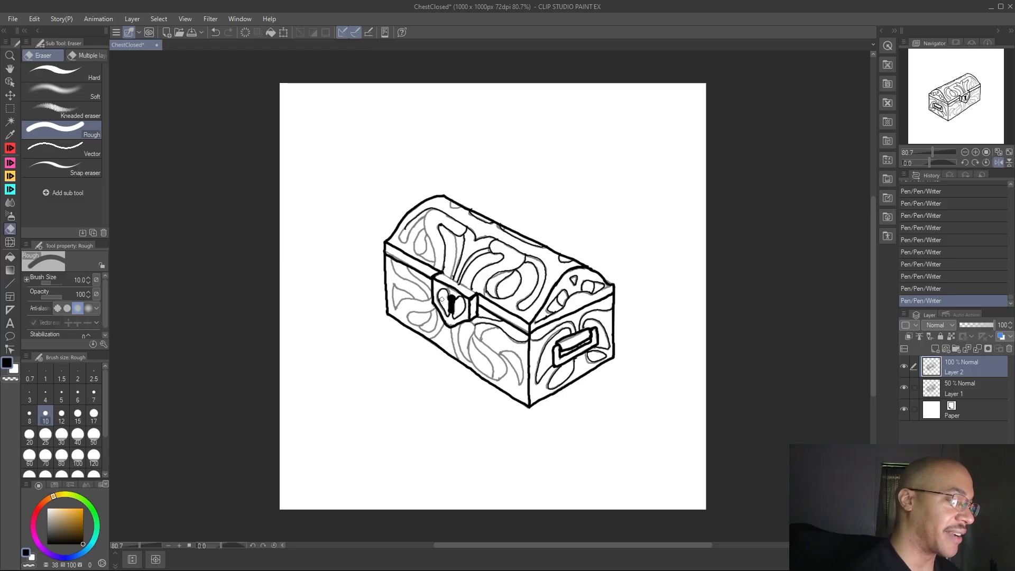
{"action": "left_click_drag", "start_coordinate": [442, 300], "coordinate": [443, 303]}
{"action": "left_click_drag", "start_coordinate": [454, 269], "coordinate": [452, 275]}
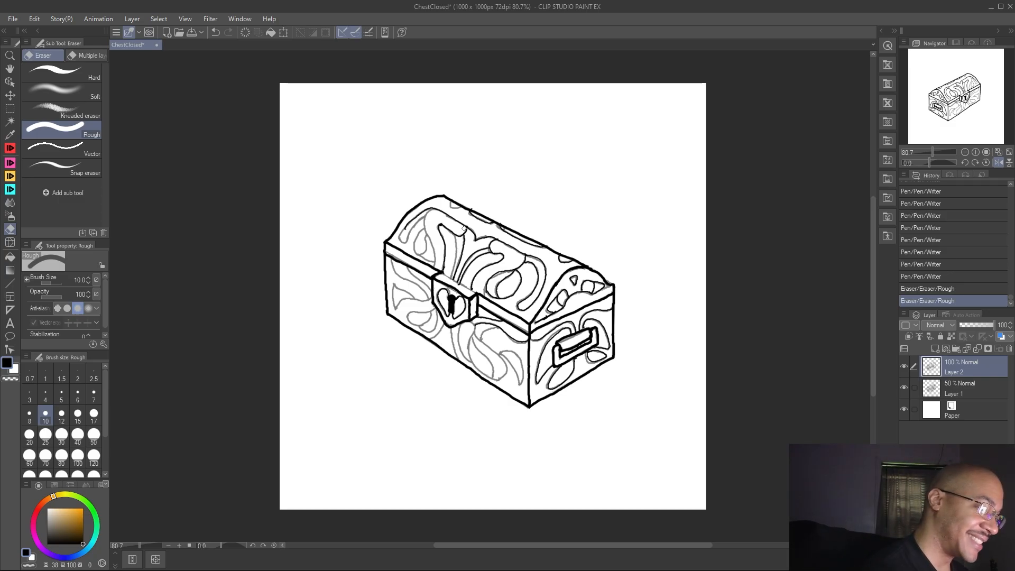
{"action": "left_click", "coordinate": [452, 234]}
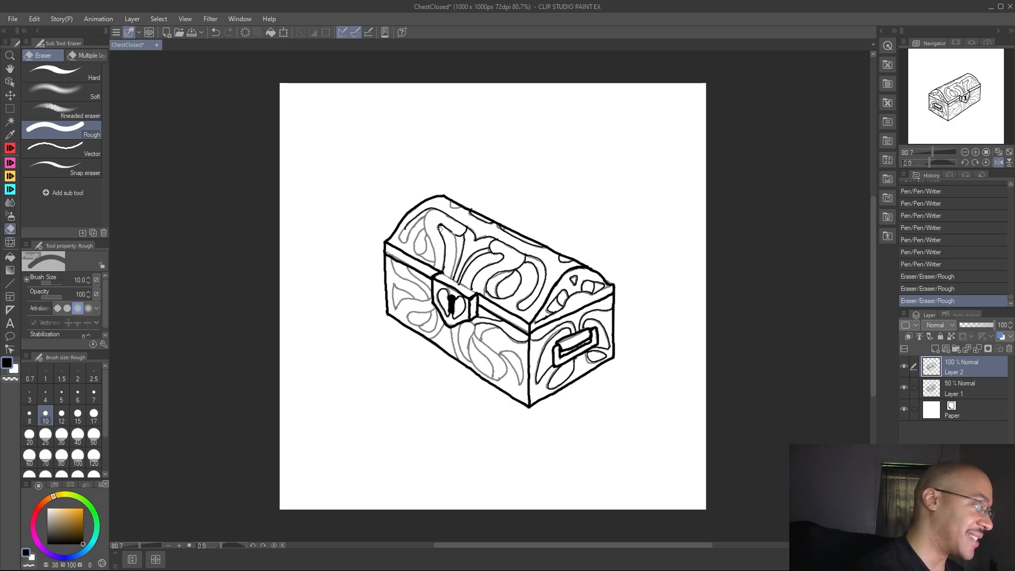
Ink the remaining scroll lines above the lock and at the lid's left end with the size 4 Writer pen
{"action": "left_click", "coordinate": [10, 135]}
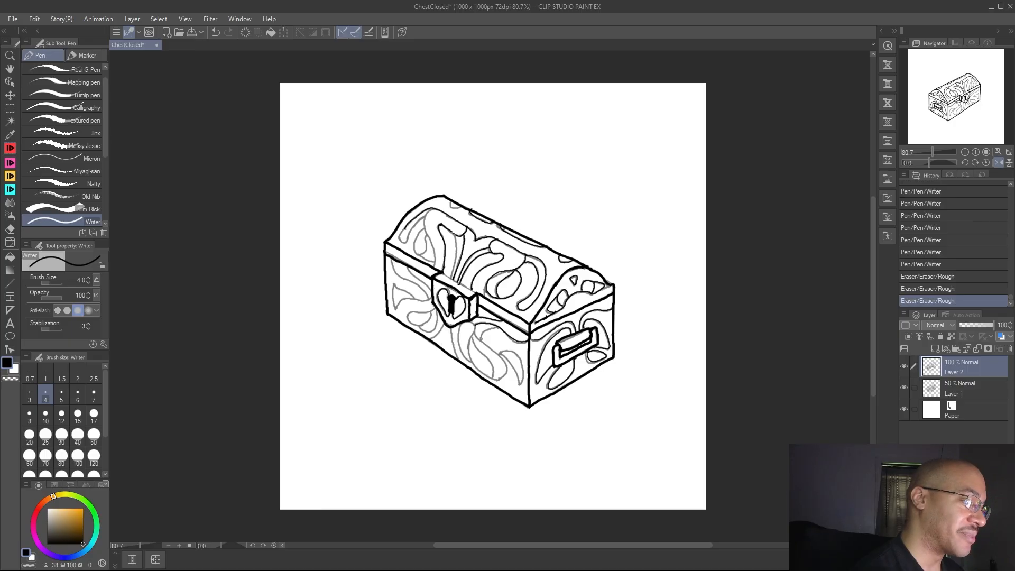
{"action": "left_click_drag", "start_coordinate": [451, 231], "coordinate": [455, 239]}
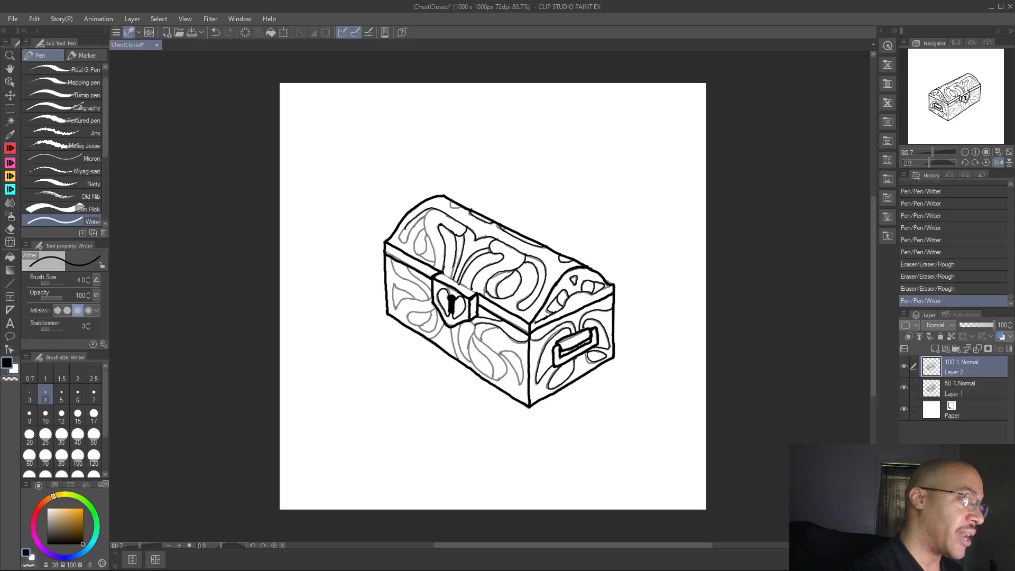
{"action": "left_click_drag", "start_coordinate": [450, 275], "coordinate": [447, 266]}
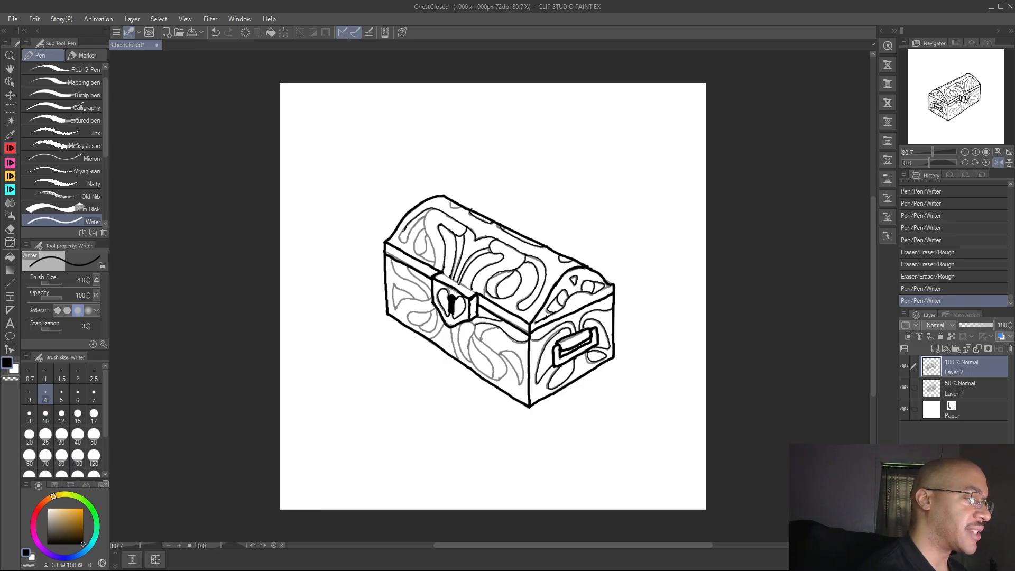
{"action": "left_click_drag", "start_coordinate": [403, 230], "coordinate": [433, 211]}
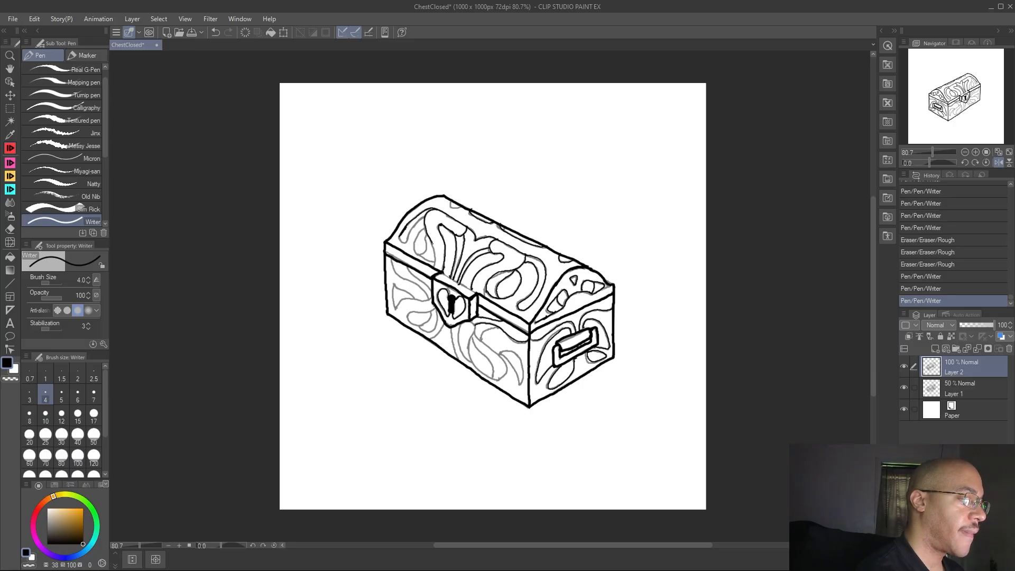
{"action": "left_click_drag", "start_coordinate": [433, 262], "coordinate": [444, 249]}
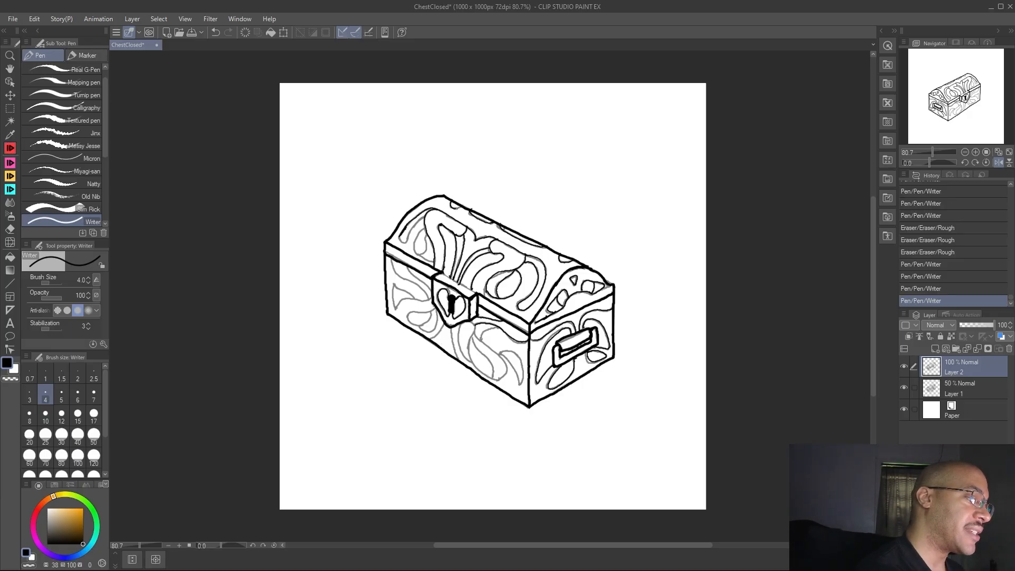
{"action": "left_click", "coordinate": [469, 190]}
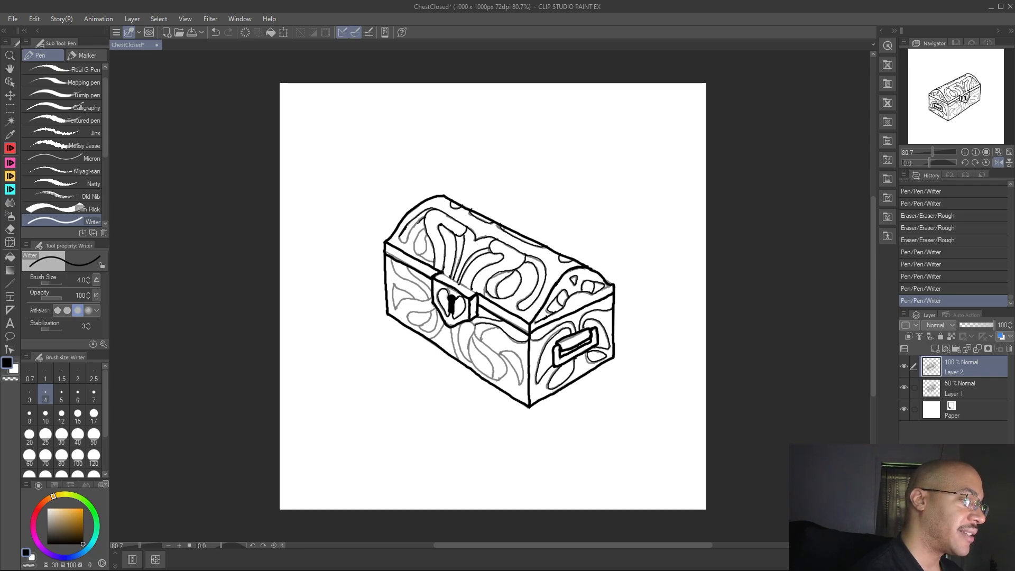
{"action": "left_click_drag", "start_coordinate": [408, 239], "coordinate": [427, 209]}
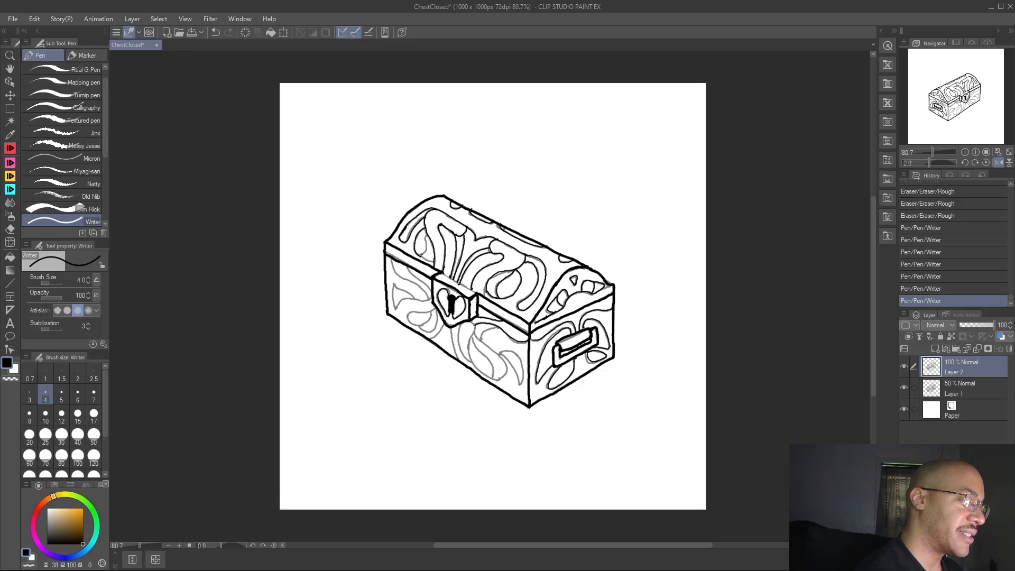
{"action": "left_click_drag", "start_coordinate": [458, 235], "coordinate": [467, 230]}
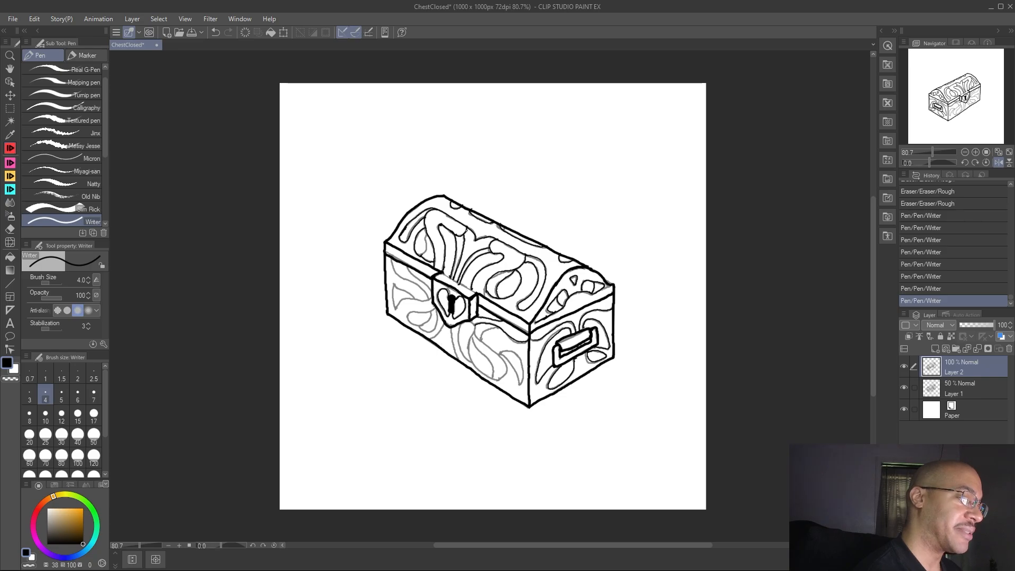
Trim the teardrop ornament at the lid's left end with the Rough eraser and redraw its line with the Writer pen
{"action": "left_click", "coordinate": [10, 229]}
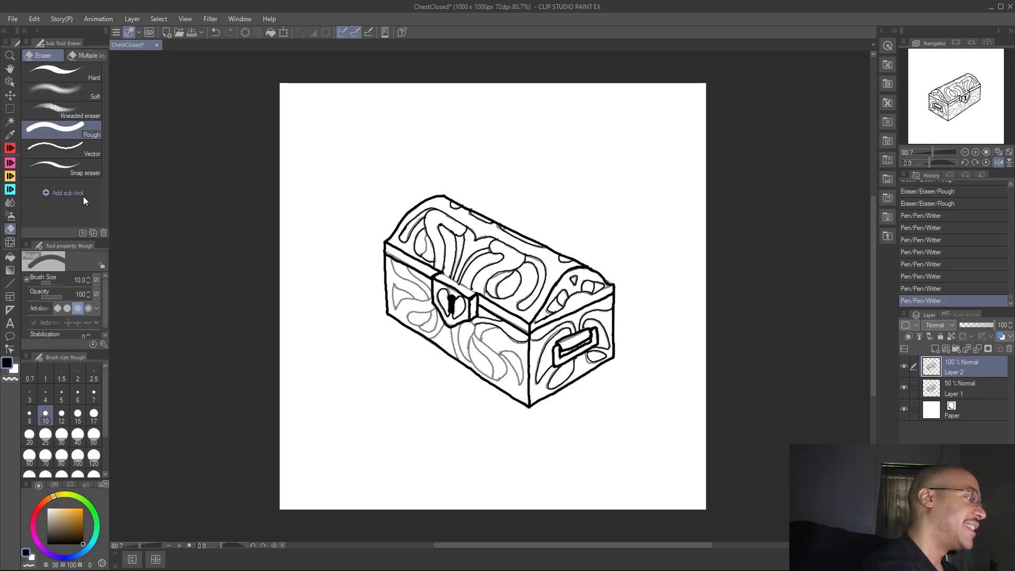
{"action": "left_click_drag", "start_coordinate": [422, 255], "coordinate": [426, 243]}
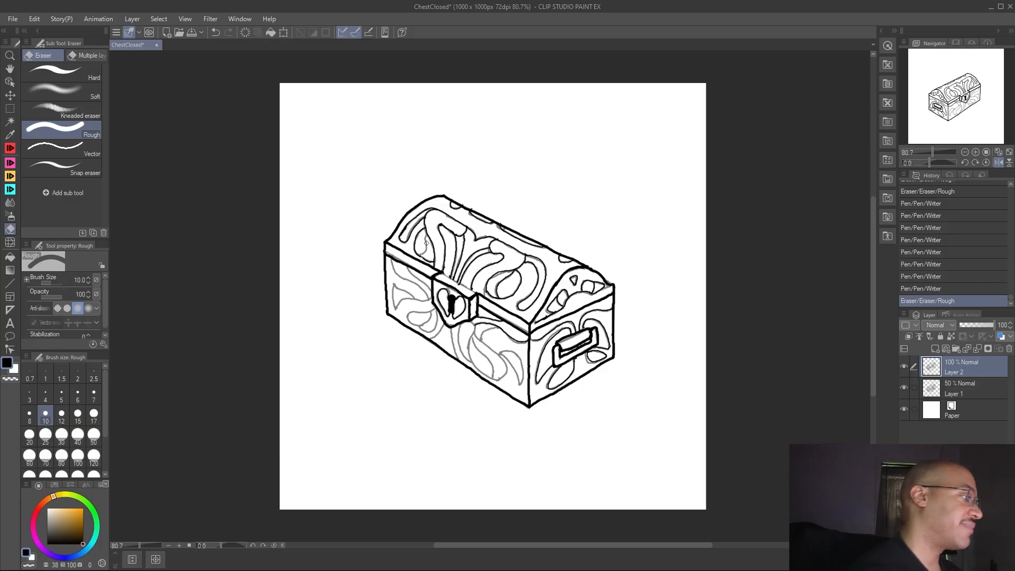
{"action": "key", "text": "p"}
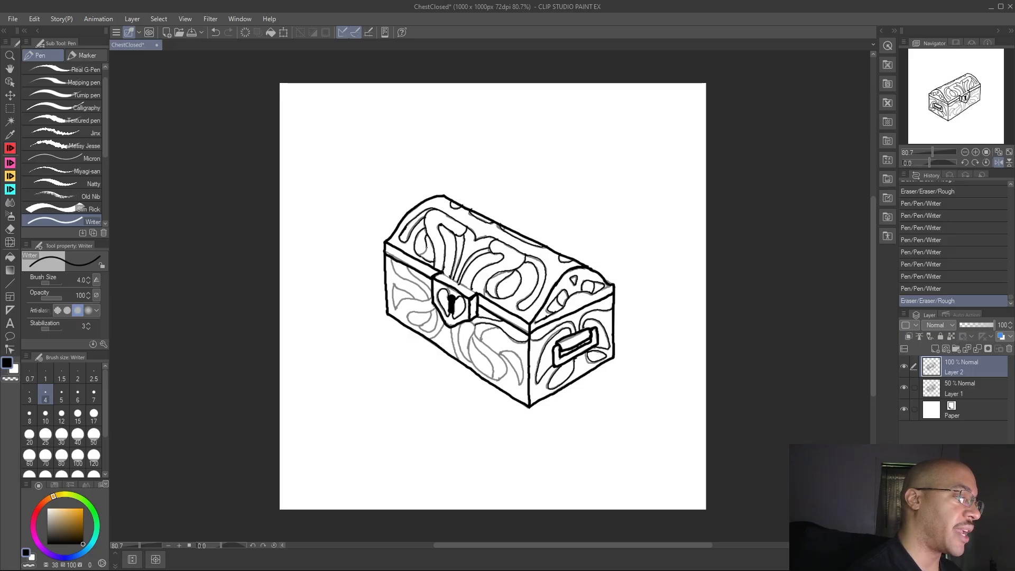
{"action": "left_click_drag", "start_coordinate": [418, 254], "coordinate": [421, 243]}
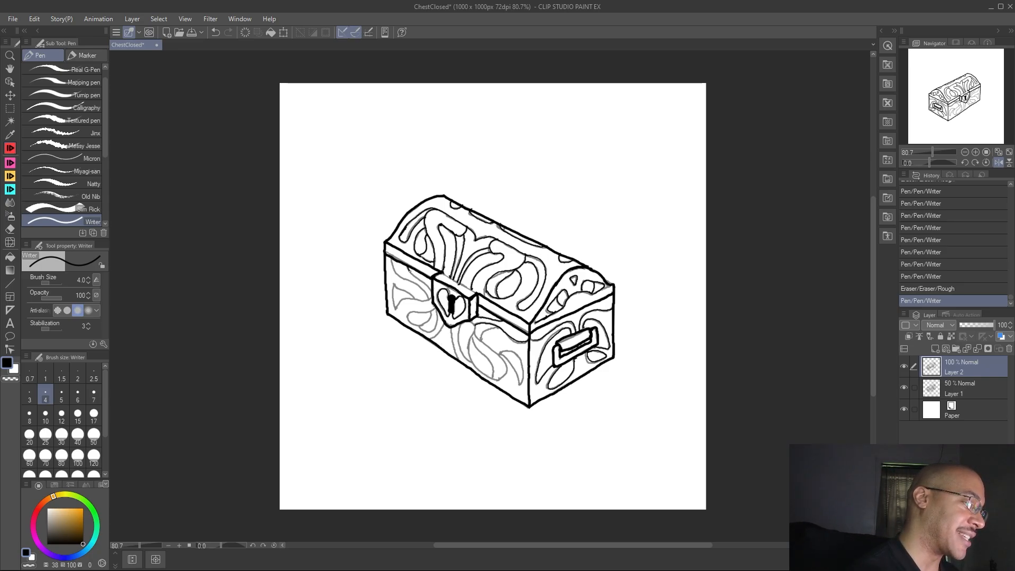
Ink the ornament curve beneath the rim on the front panel left of the lock, trimming its overlap with the Rough eraser
{"action": "left_click_drag", "start_coordinate": [427, 285], "coordinate": [432, 292]}
{"action": "left_click", "coordinate": [10, 228]}
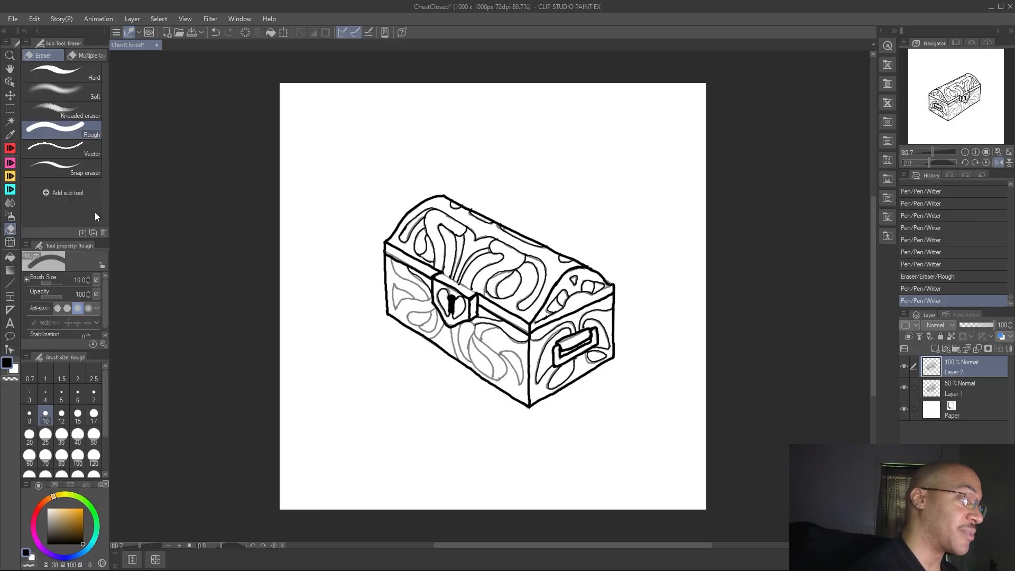
{"action": "left_click_drag", "start_coordinate": [414, 273], "coordinate": [422, 270]}
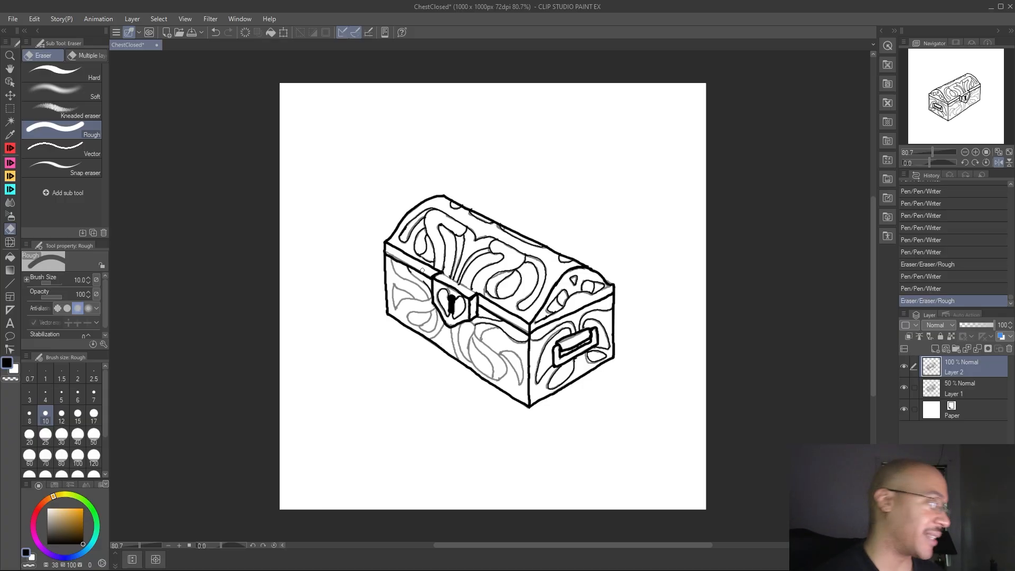
{"action": "left_click", "coordinate": [10, 148]}
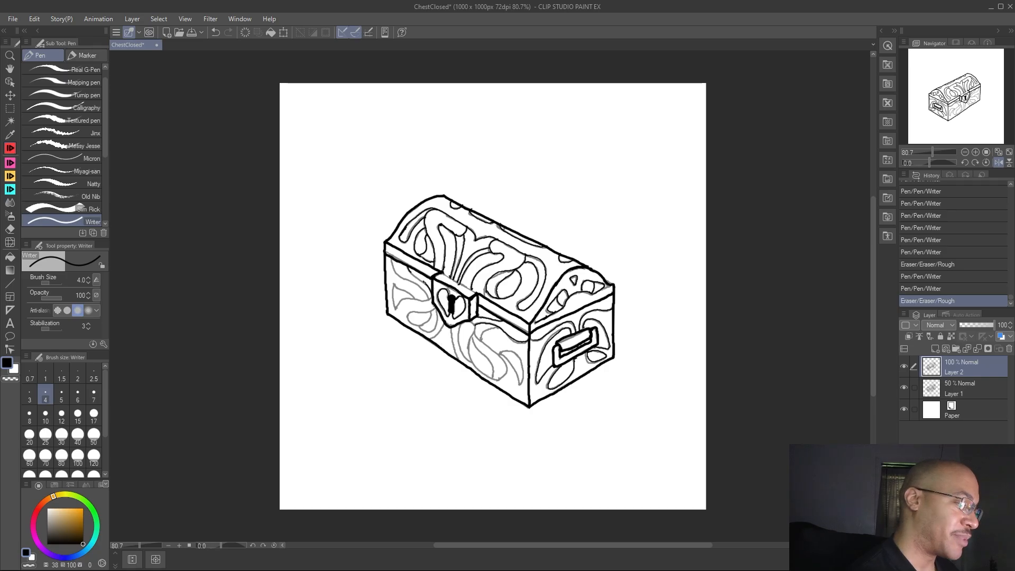
{"action": "left_click_drag", "start_coordinate": [414, 274], "coordinate": [431, 288]}
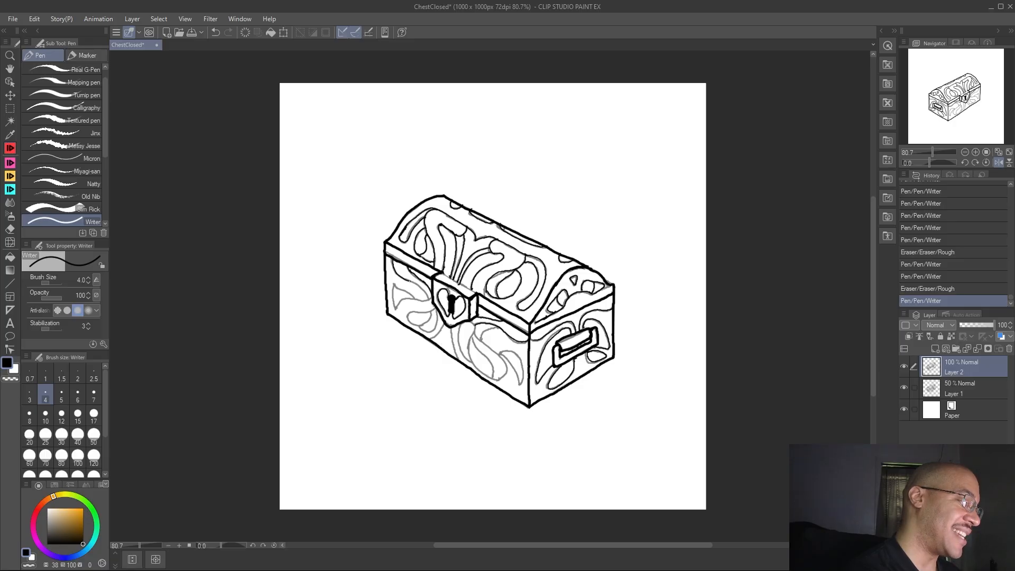
Ink the leaf and teardrop swirls on the front panel left of and below the lock with the Writer pen
{"action": "left_click_drag", "start_coordinate": [422, 290], "coordinate": [430, 300]}
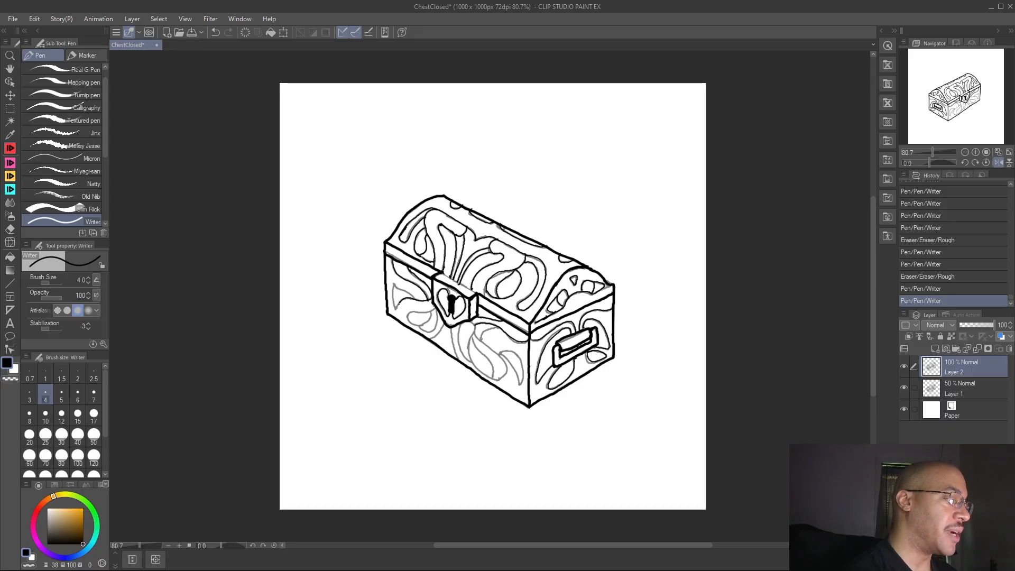
{"action": "left_click_drag", "start_coordinate": [396, 307], "coordinate": [418, 297]}
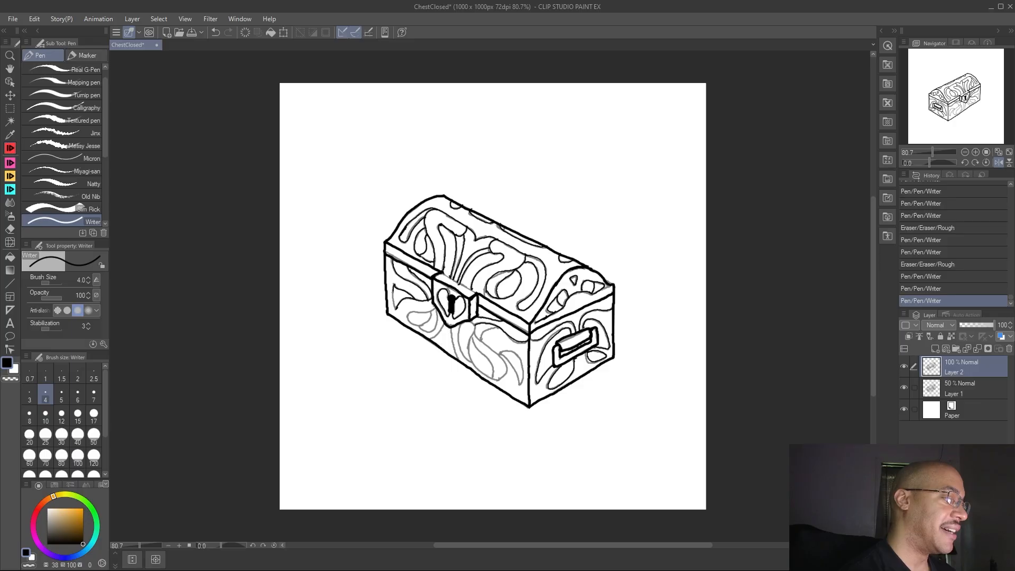
{"action": "left_click_drag", "start_coordinate": [394, 307], "coordinate": [432, 310]}
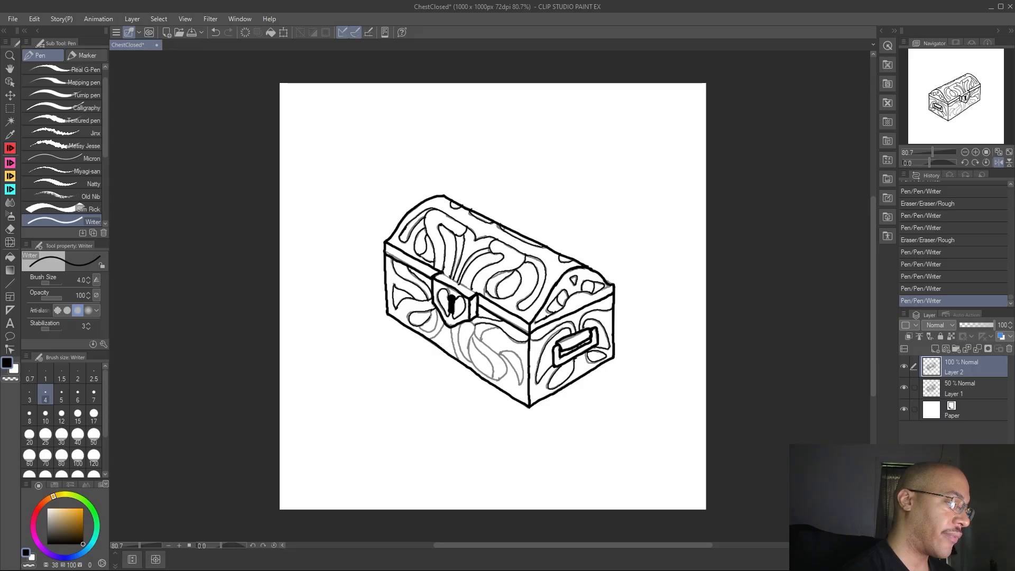
{"action": "left_click_drag", "start_coordinate": [431, 311], "coordinate": [437, 307]}
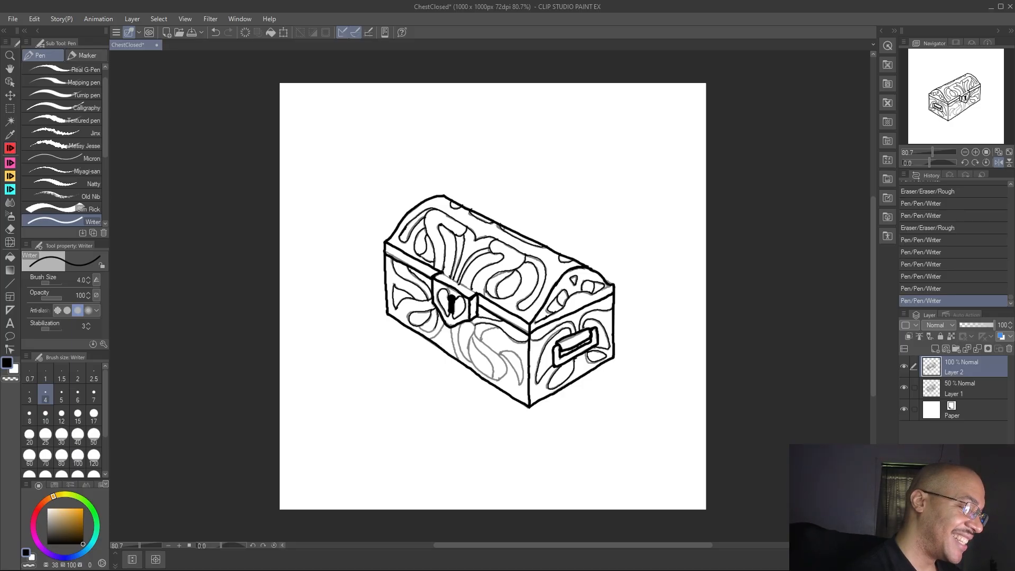
{"action": "mouse_move", "coordinate": [426, 331]}
{"action": "left_mouse_down"}
{"action": "mouse_move", "coordinate": [450, 313]}
{"action": "mouse_move", "coordinate": [457, 355]}
{"action": "mouse_move", "coordinate": [479, 331]}
{"action": "left_mouse_up"}
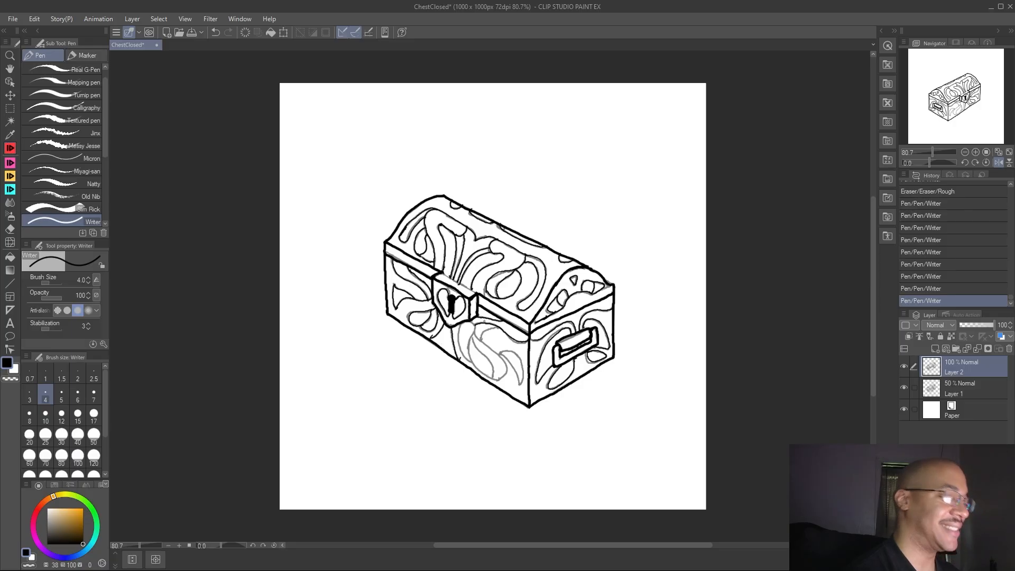
Erase the ornament overshoots along the front panel's bottom edge and below the lock with the Rough eraser
{"action": "key", "text": "e"}
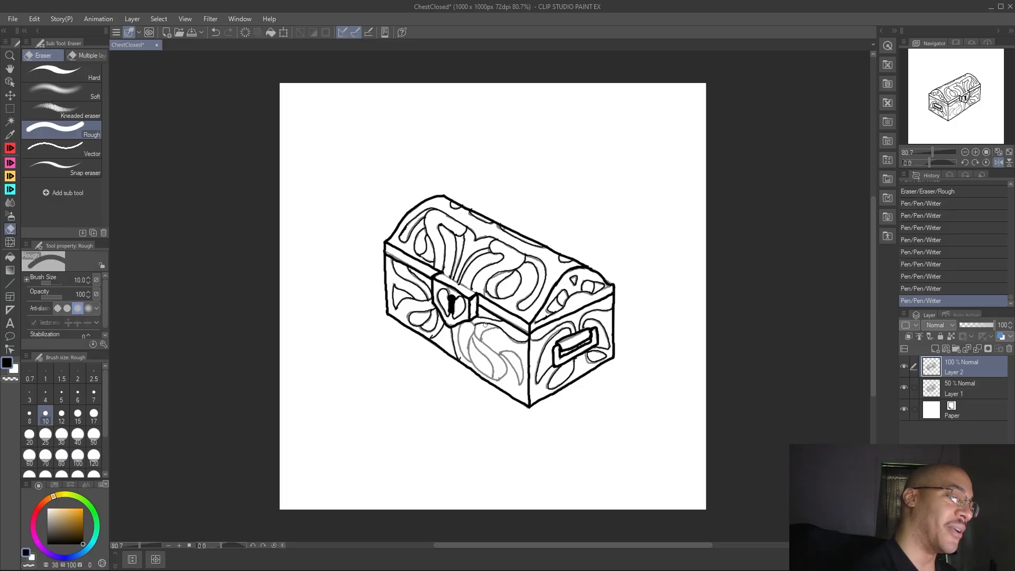
{"action": "left_click", "coordinate": [461, 358]}
{"action": "left_click", "coordinate": [434, 332]}
{"action": "left_click", "coordinate": [431, 318]}
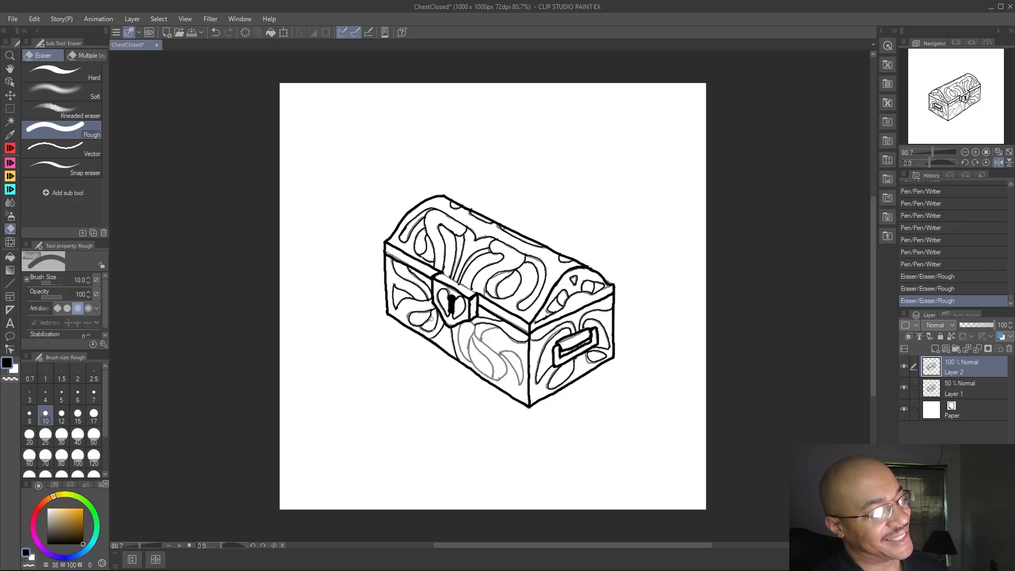
Ink the ornament swirl curves beneath the rim on the front panel right of the lock with the size 4 Writer pen
{"action": "key", "text": "p"}
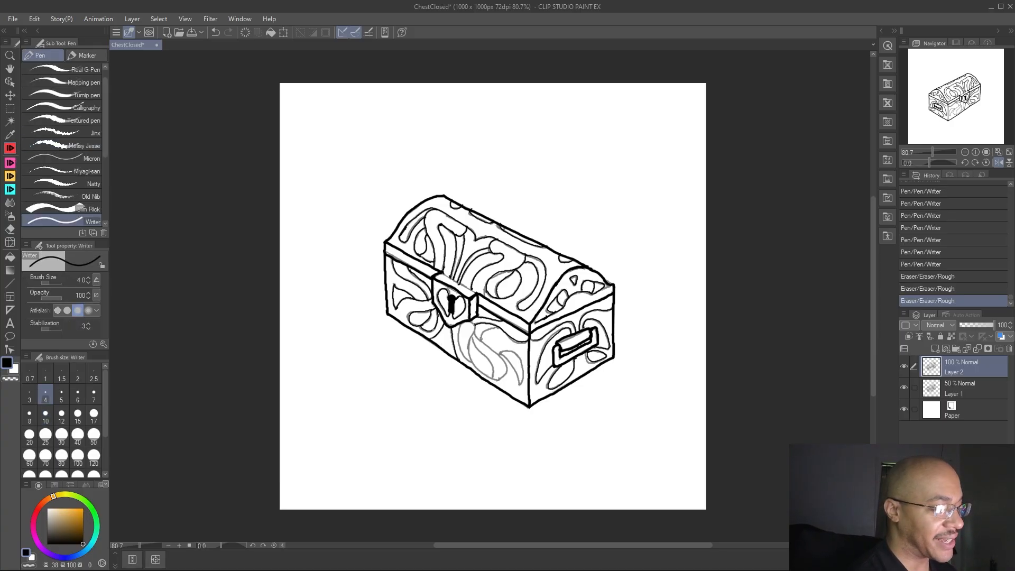
{"action": "left_click_drag", "start_coordinate": [474, 364], "coordinate": [476, 328]}
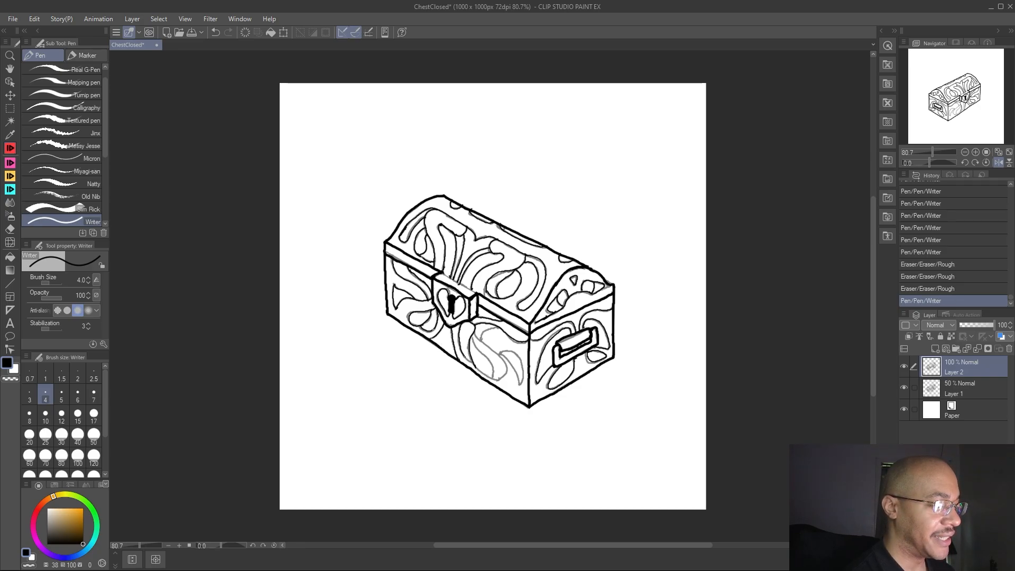
{"action": "left_click_drag", "start_coordinate": [472, 361], "coordinate": [478, 350]}
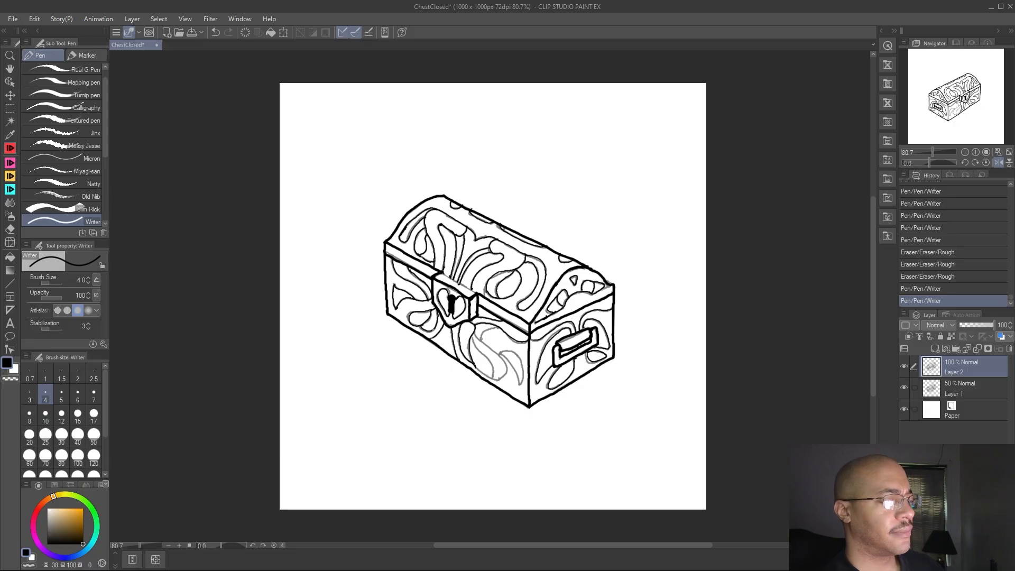
{"action": "scroll", "coordinate": [666, 336], "scroll_direction": "down", "scroll_amount": 1}
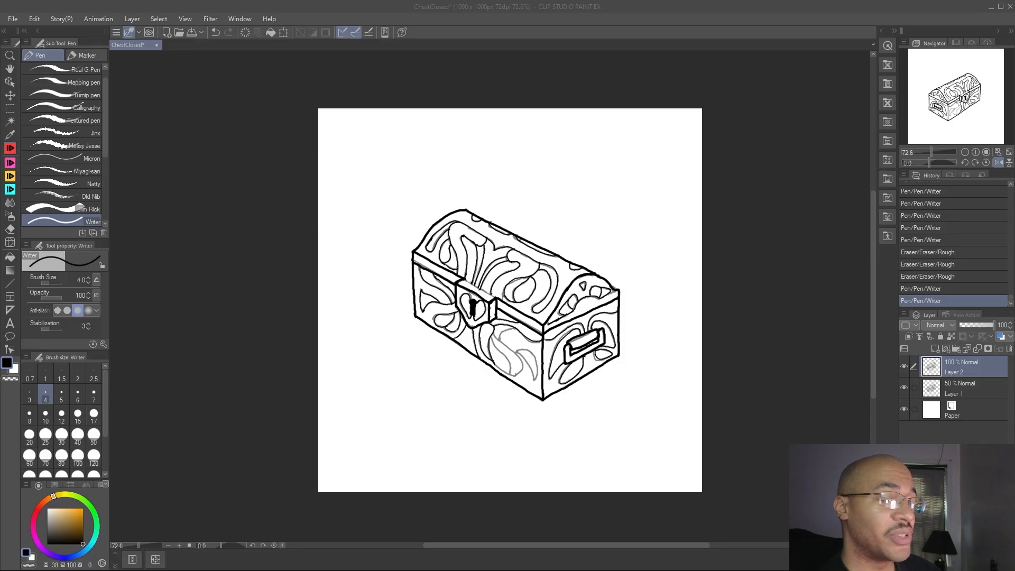
{"action": "left_click", "coordinate": [517, 332]}
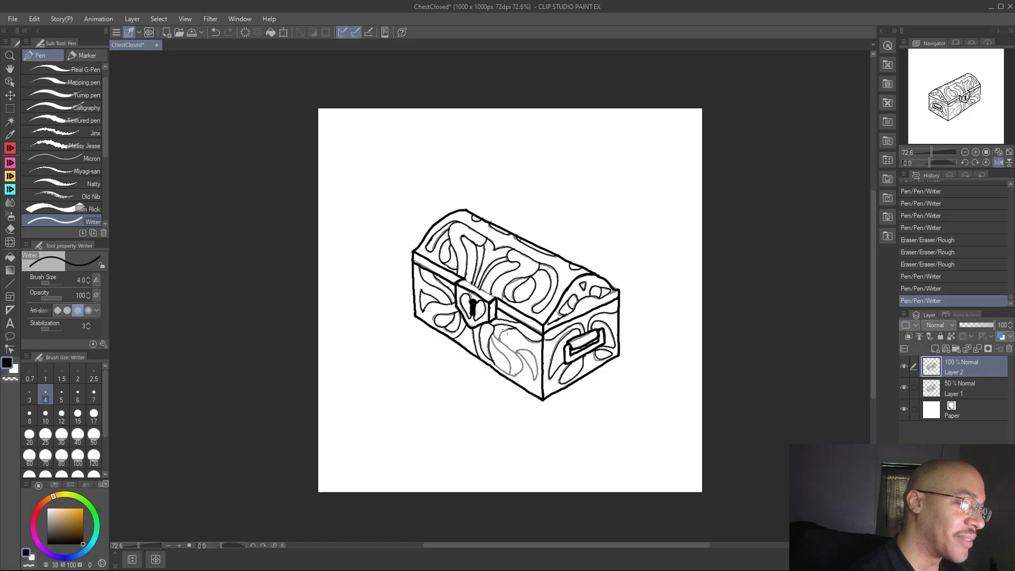
{"action": "left_click", "coordinate": [499, 334]}
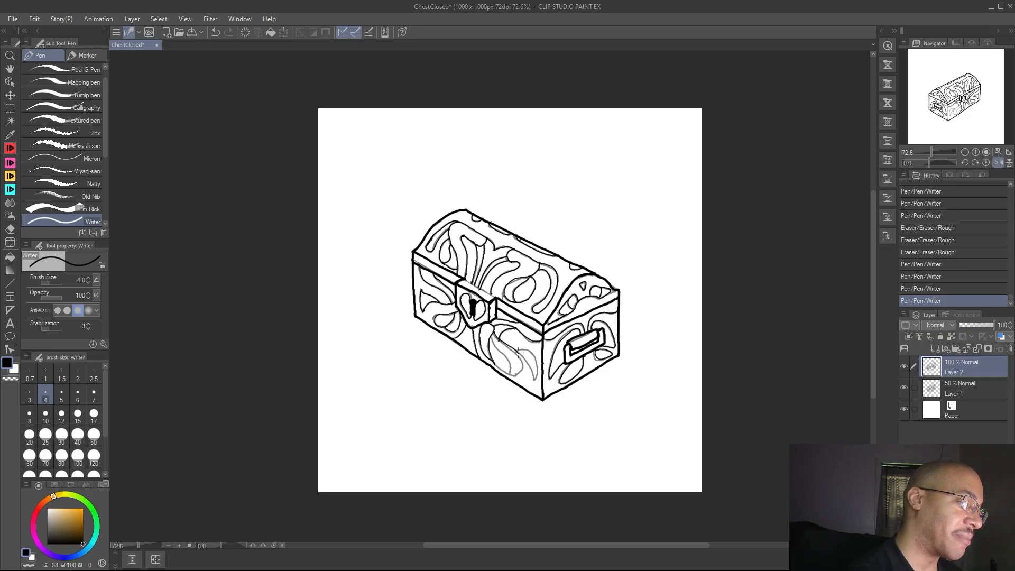
{"action": "left_click_drag", "start_coordinate": [521, 359], "coordinate": [523, 366]}
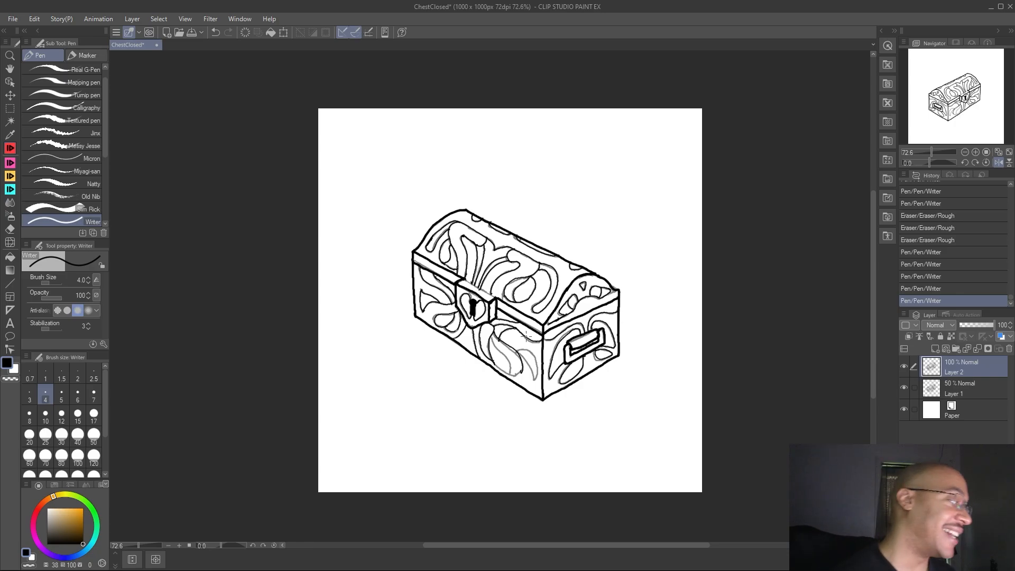
Trim the swirl lines beneath the rim on the front panel right of the lock with the Rough eraser
{"action": "key", "text": "e"}
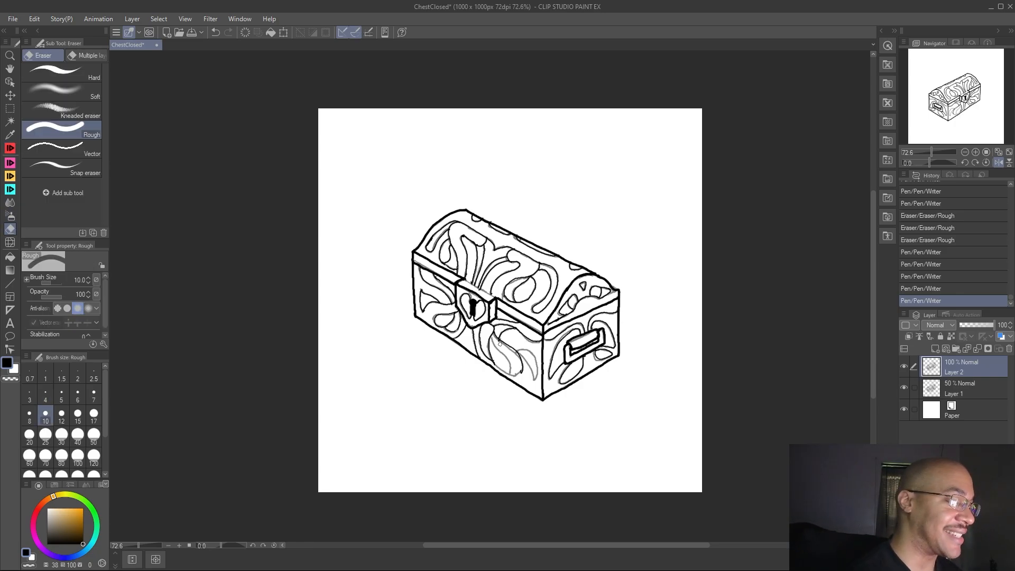
{"action": "mouse_move", "coordinate": [497, 342]}
{"action": "left_mouse_down"}
{"action": "mouse_move", "coordinate": [518, 339]}
{"action": "mouse_move", "coordinate": [522, 378]}
{"action": "mouse_move", "coordinate": [499, 351]}
{"action": "mouse_move", "coordinate": [497, 359]}
{"action": "mouse_move", "coordinate": [526, 334]}
{"action": "left_mouse_up"}
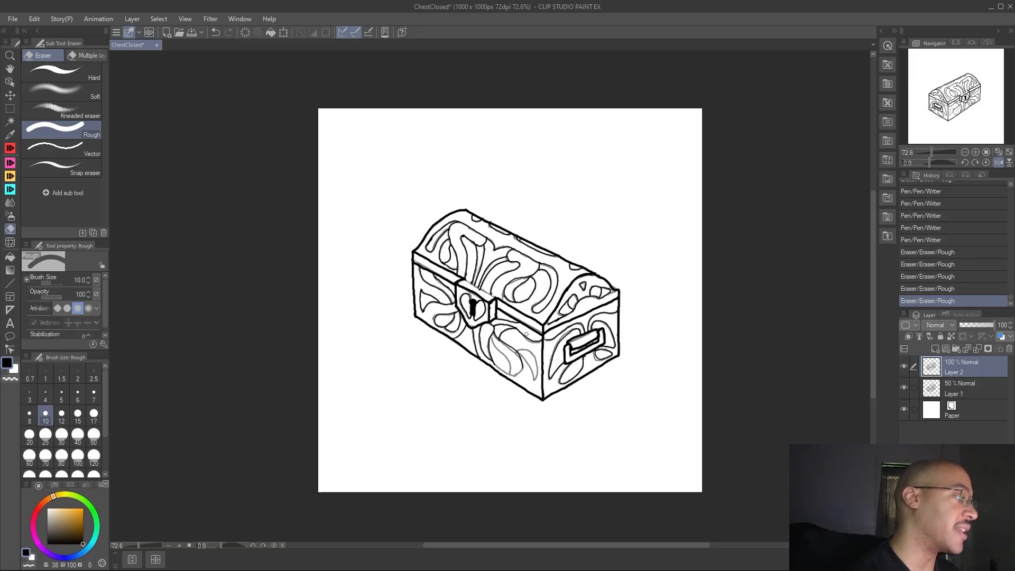
{"action": "left_click", "coordinate": [14, 148]}
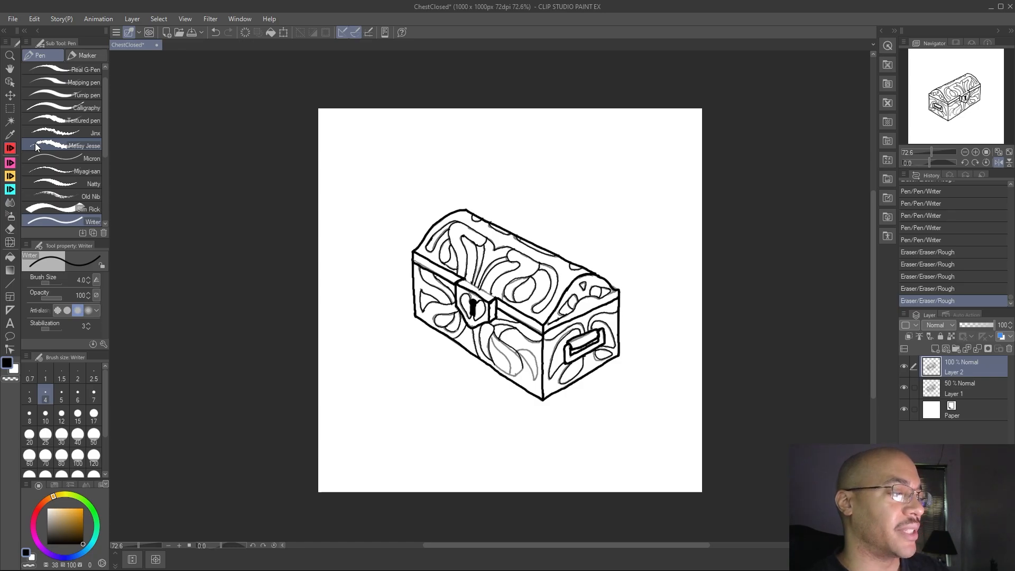
{"action": "key", "text": "e"}
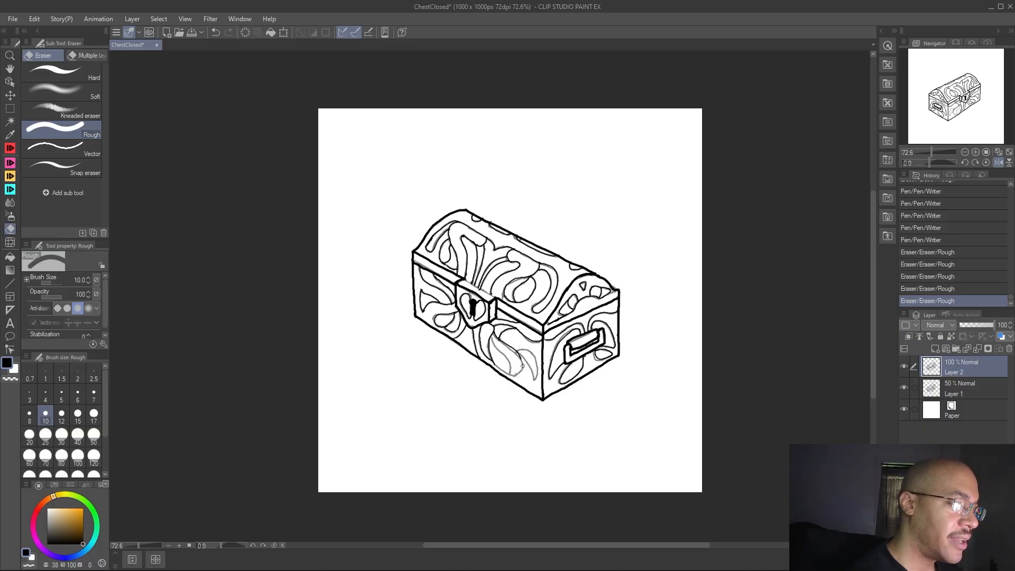
{"action": "left_click_drag", "start_coordinate": [507, 343], "coordinate": [515, 319]}
Ink the large teardrop leaf and the curve beside it on the front panel right of the lock with the Writer pen
{"action": "key", "text": "p"}
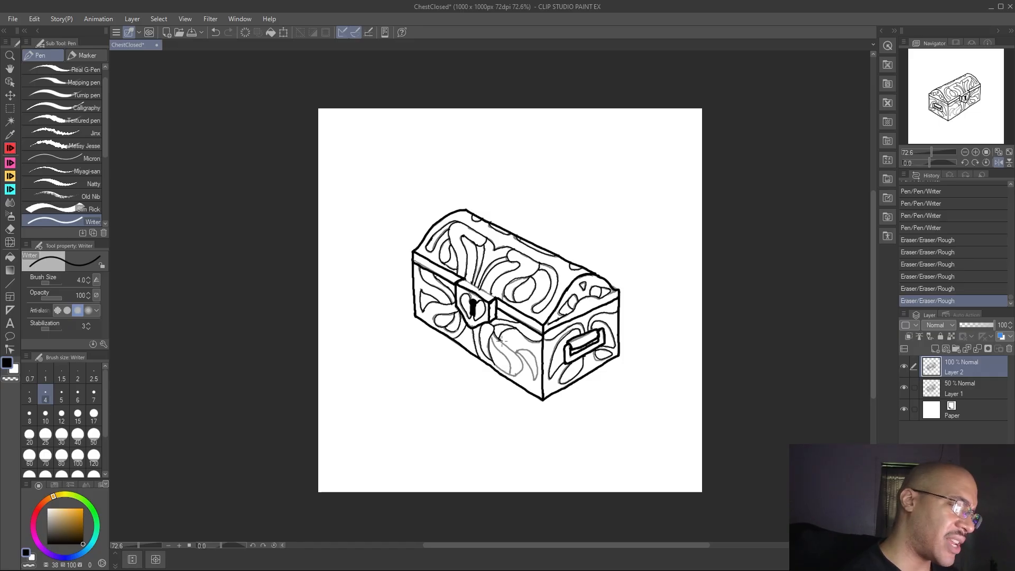
{"action": "mouse_move", "coordinate": [512, 348]}
{"action": "left_mouse_down"}
{"action": "mouse_move", "coordinate": [522, 377]}
{"action": "mouse_move", "coordinate": [491, 359]}
{"action": "left_mouse_up"}
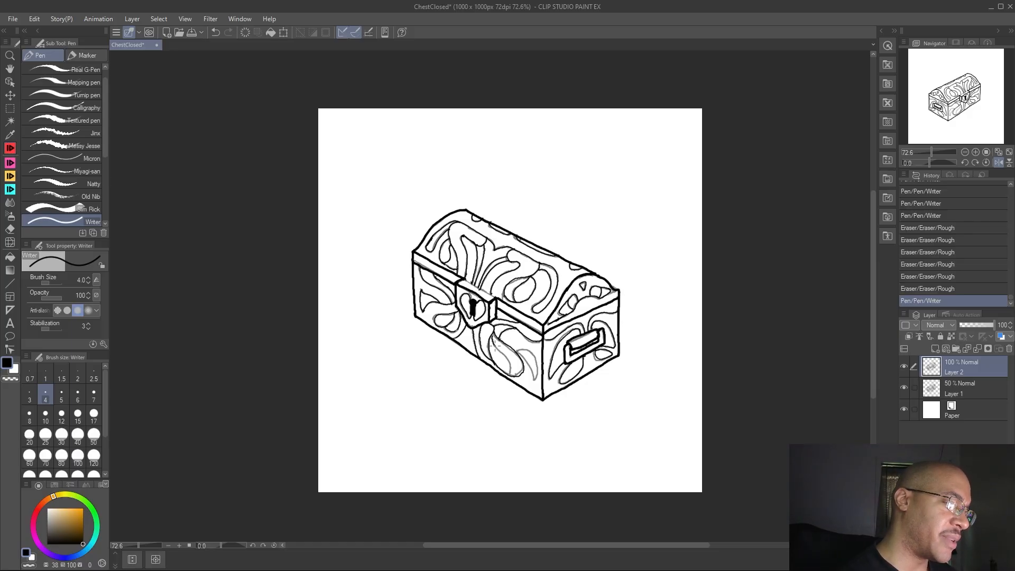
{"action": "left_click_drag", "start_coordinate": [502, 352], "coordinate": [508, 381]}
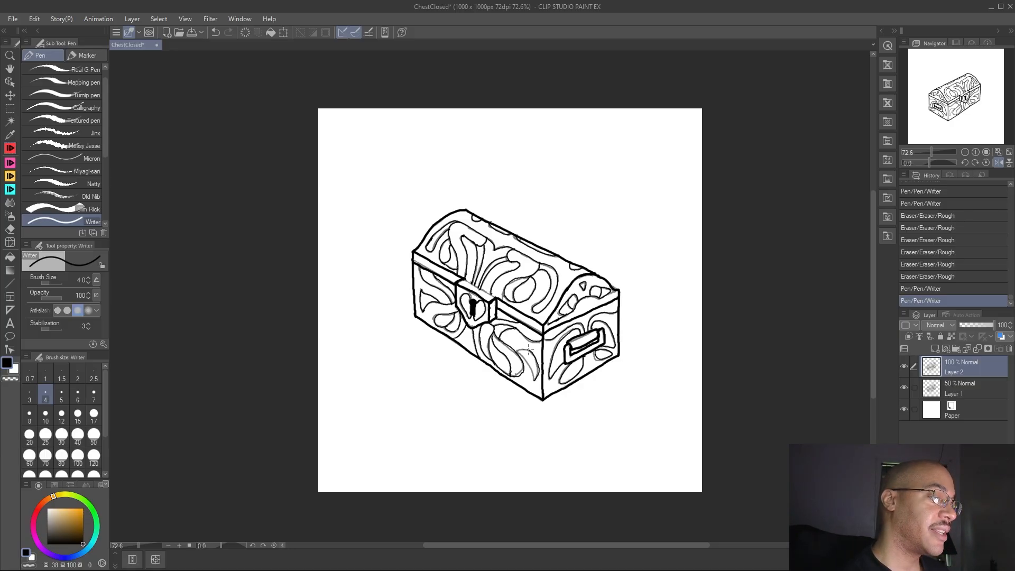
{"action": "left_click_drag", "start_coordinate": [520, 347], "coordinate": [517, 345]}
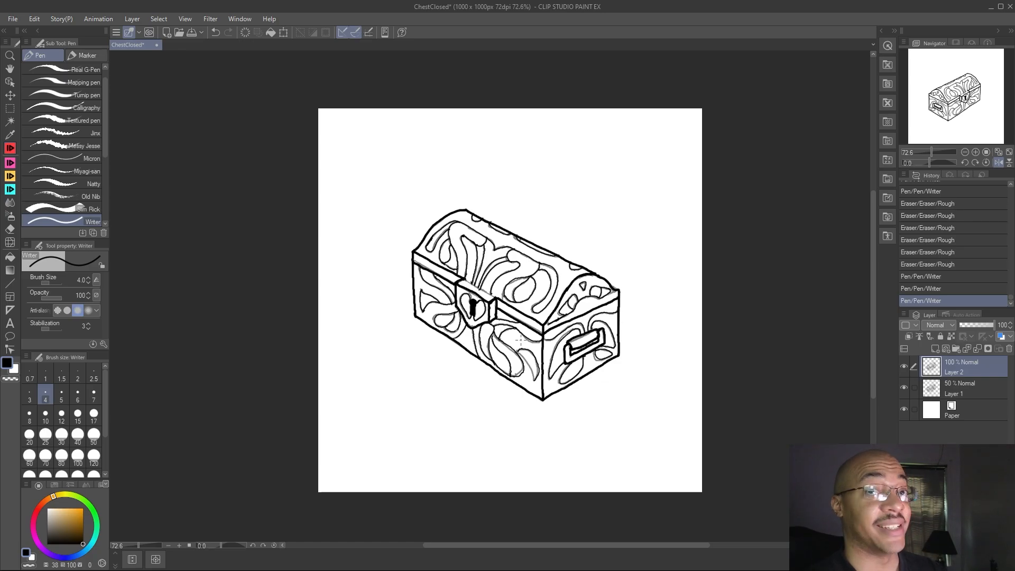
Trim the ornament curve beside the chest's front corner with the Rough eraser and redraw its line with the Writer pen
{"action": "left_click", "coordinate": [9, 228]}
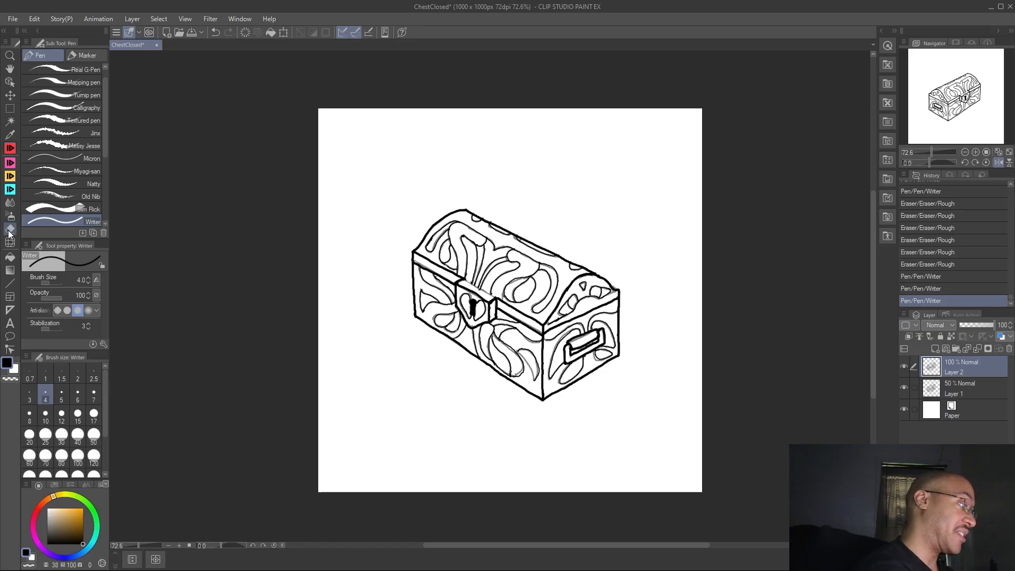
{"action": "left_click_drag", "start_coordinate": [538, 372], "coordinate": [536, 361]}
{"action": "left_click", "coordinate": [10, 148]}
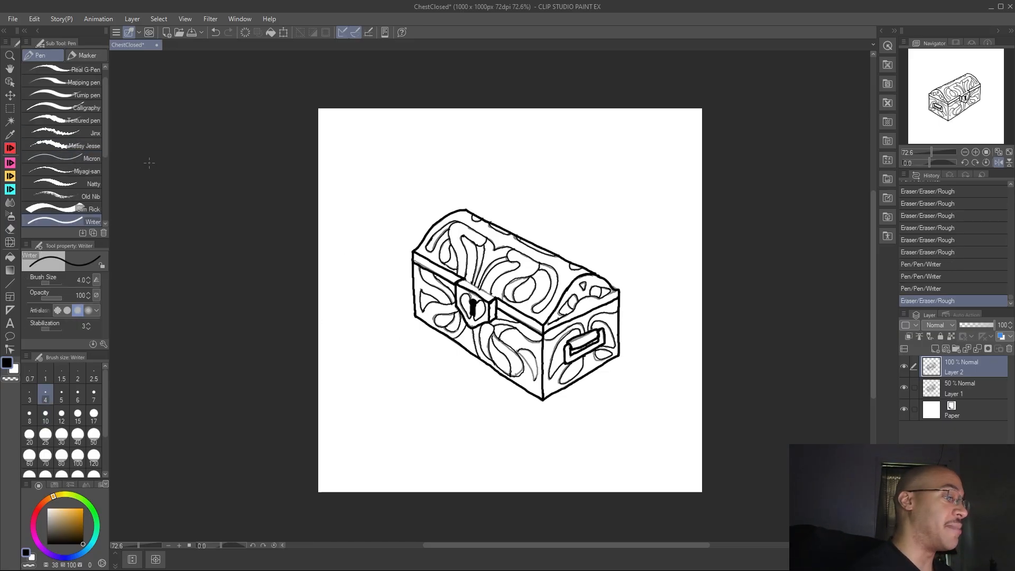
{"action": "mouse_move", "coordinate": [534, 355]}
{"action": "left_mouse_down"}
{"action": "mouse_move", "coordinate": [535, 382]}
{"action": "mouse_move", "coordinate": [520, 346]}
{"action": "left_mouse_up"}
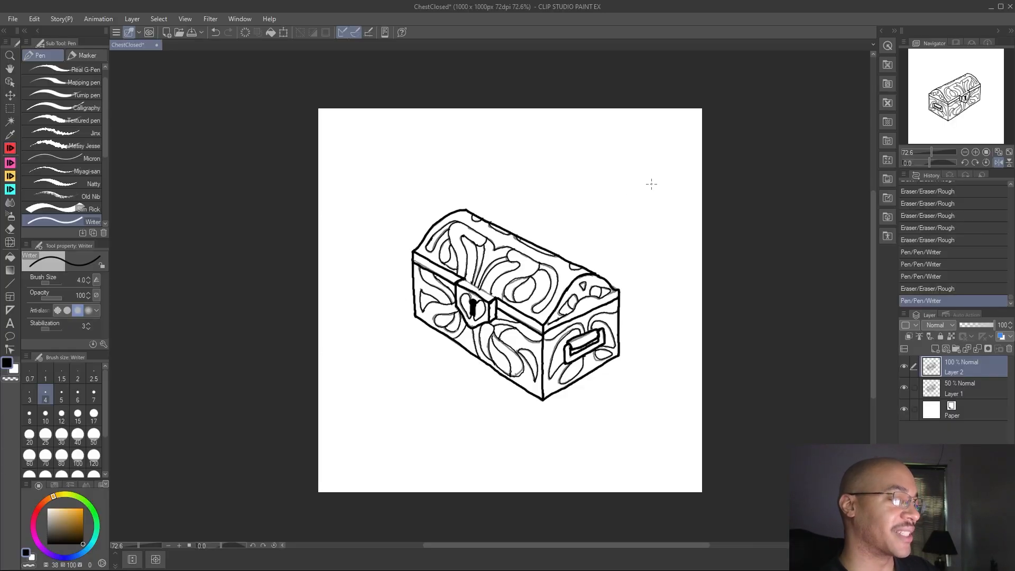
Erase the ornament overshoots along the lid's back edge with the Rough eraser
{"action": "left_click", "coordinate": [10, 229]}
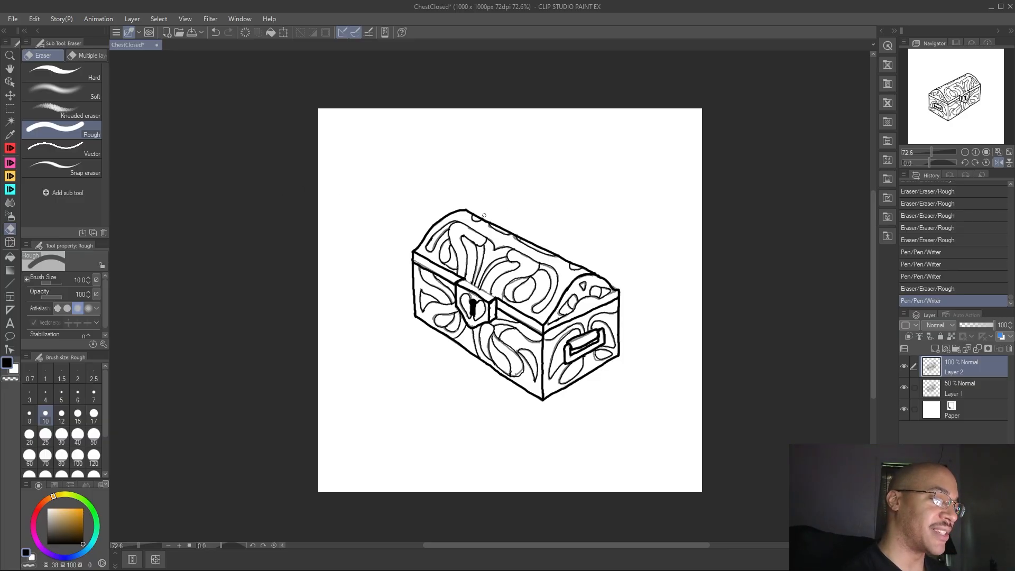
{"action": "mouse_move", "coordinate": [483, 216]}
{"action": "left_mouse_down"}
{"action": "mouse_move", "coordinate": [516, 231]}
{"action": "mouse_move", "coordinate": [489, 219]}
{"action": "left_mouse_up"}
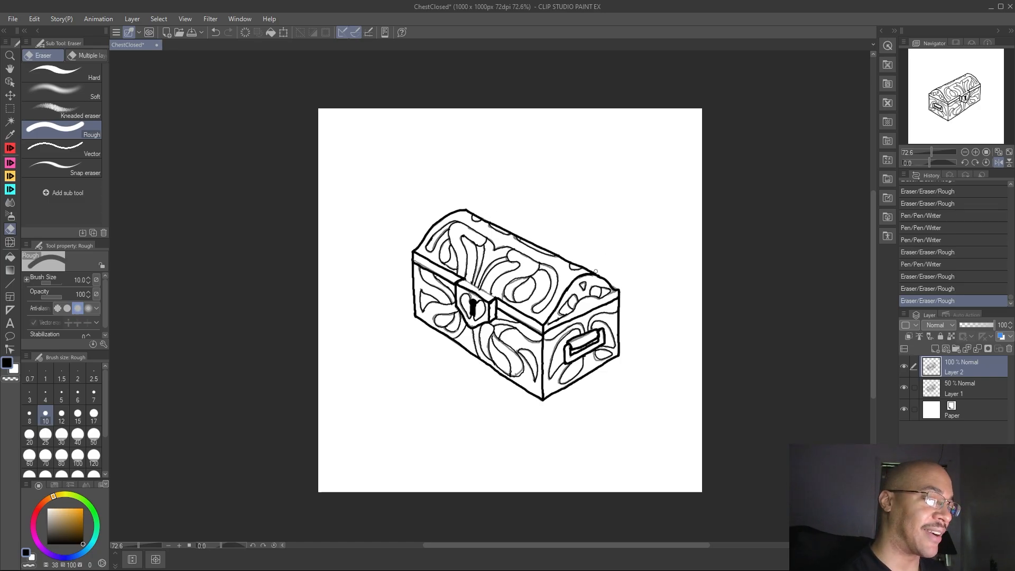
{"action": "left_click_drag", "start_coordinate": [601, 275], "coordinate": [612, 267]}
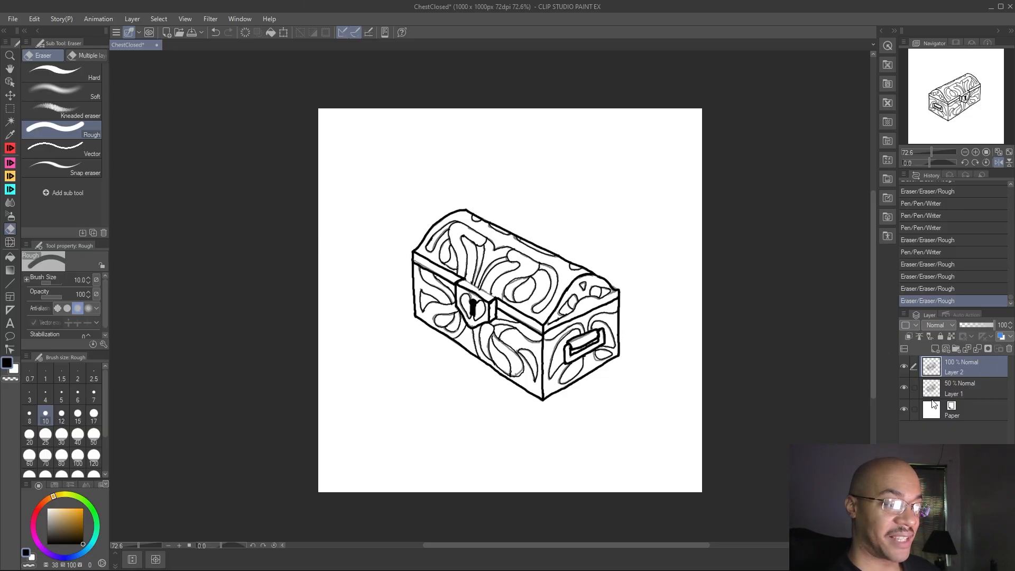
Check the line art without the Layer 1 sketch, and add a short Writer pen stroke at the lock plate's right edge
{"action": "left_click", "coordinate": [904, 388]}
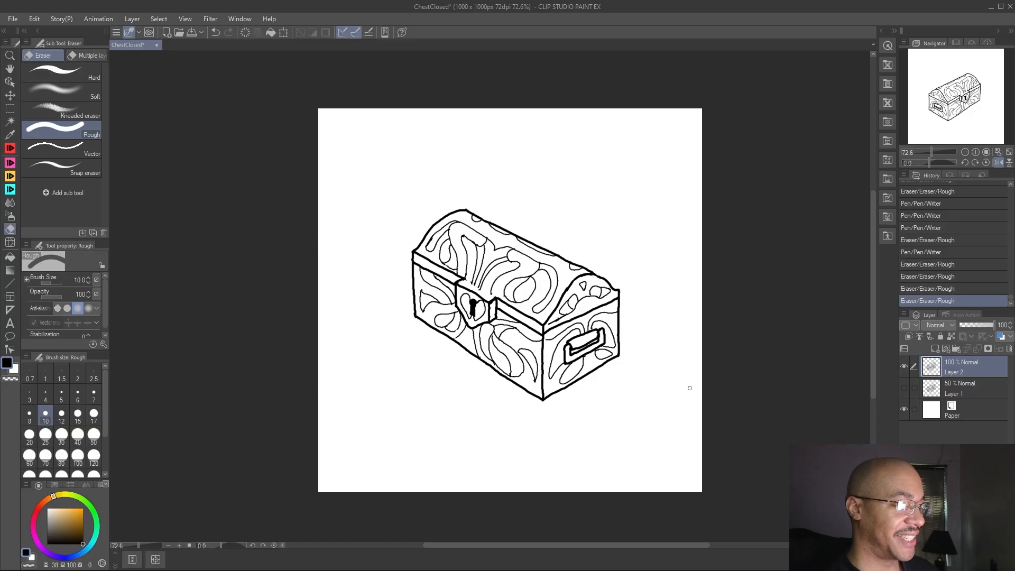
{"action": "left_click", "coordinate": [904, 388]}
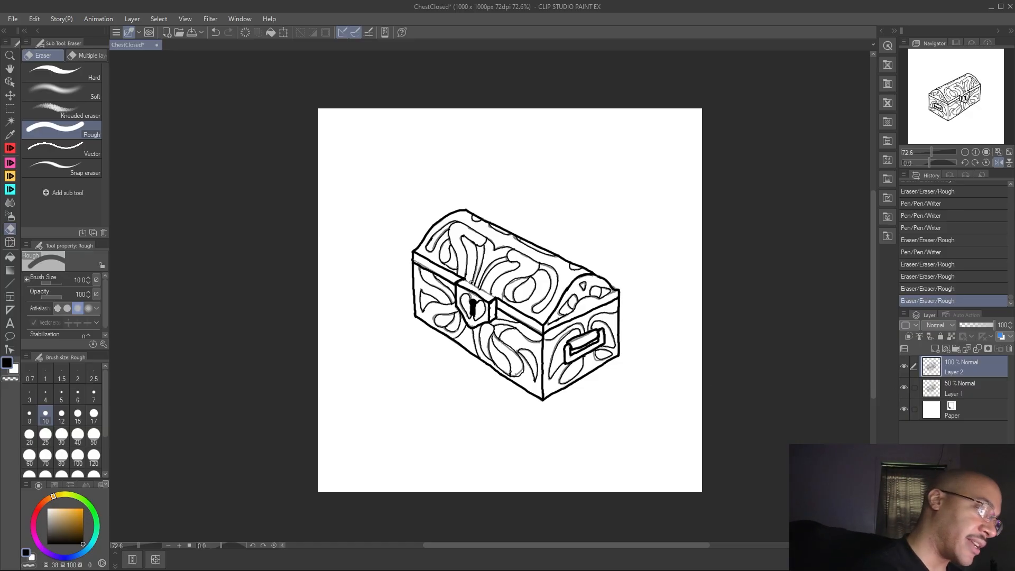
{"action": "key", "text": "p"}
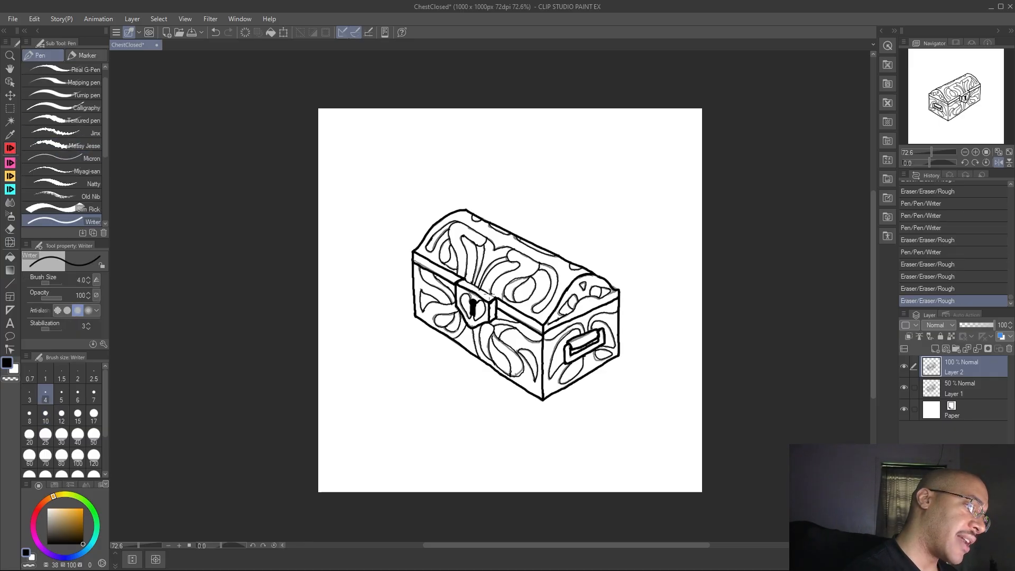
{"action": "left_click_drag", "start_coordinate": [494, 297], "coordinate": [501, 299]}
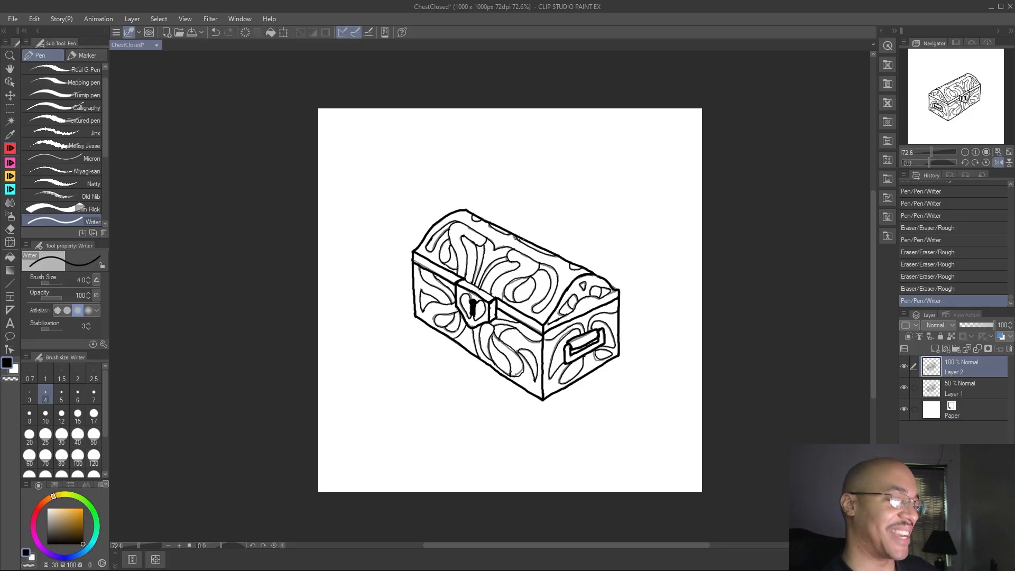
Look over the whole chest and save the drawing
{"action": "scroll", "coordinate": [473, 277], "scroll_direction": "down", "scroll_amount": 3}
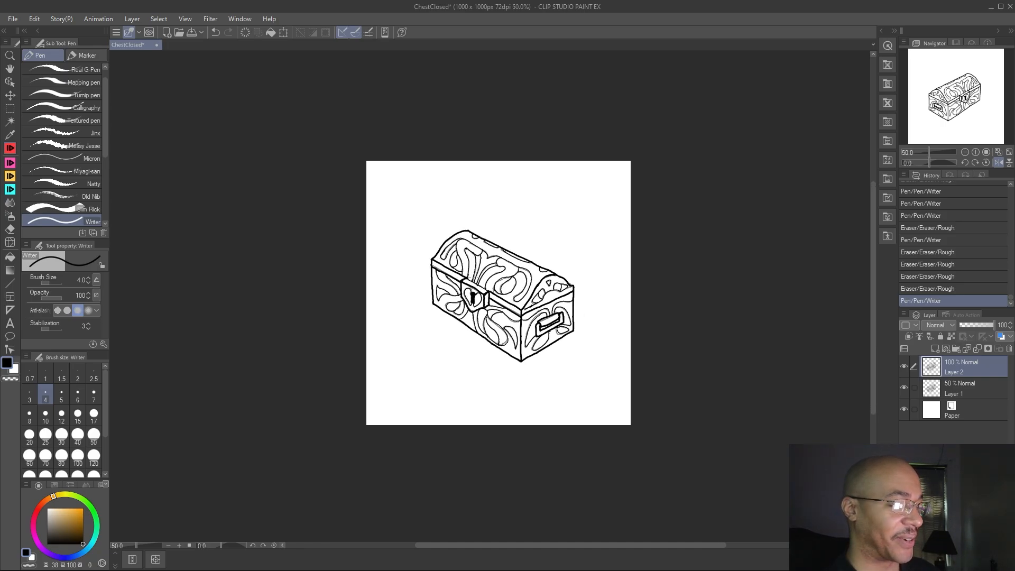
{"action": "scroll", "coordinate": [610, 280], "scroll_direction": "down", "scroll_amount": 1}
{"action": "scroll", "coordinate": [610, 280], "scroll_direction": "up", "scroll_amount": 3}
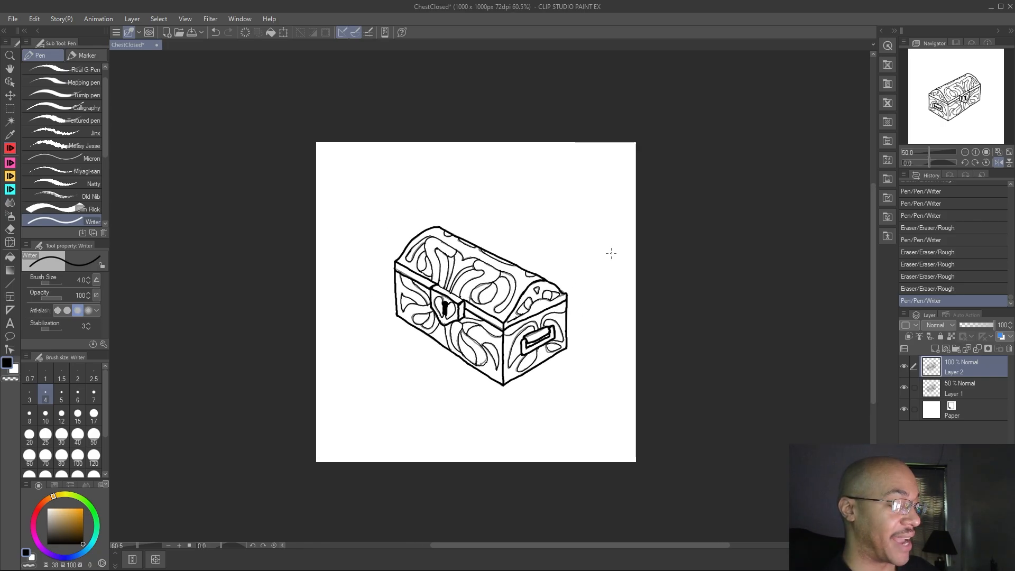
{"action": "scroll", "coordinate": [455, 424], "scroll_direction": "up", "scroll_amount": 1}
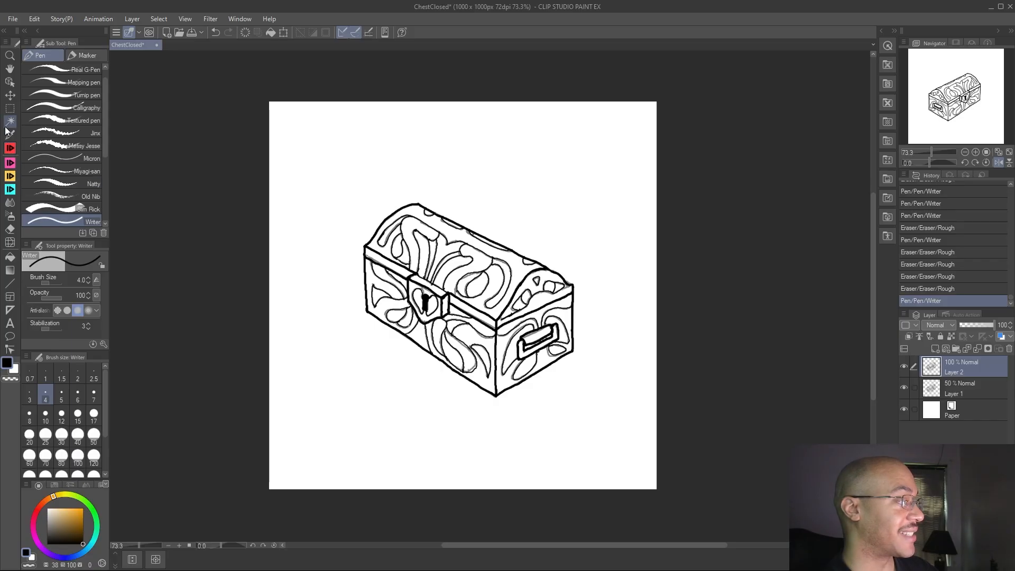
{"action": "left_click", "coordinate": [11, 20]}
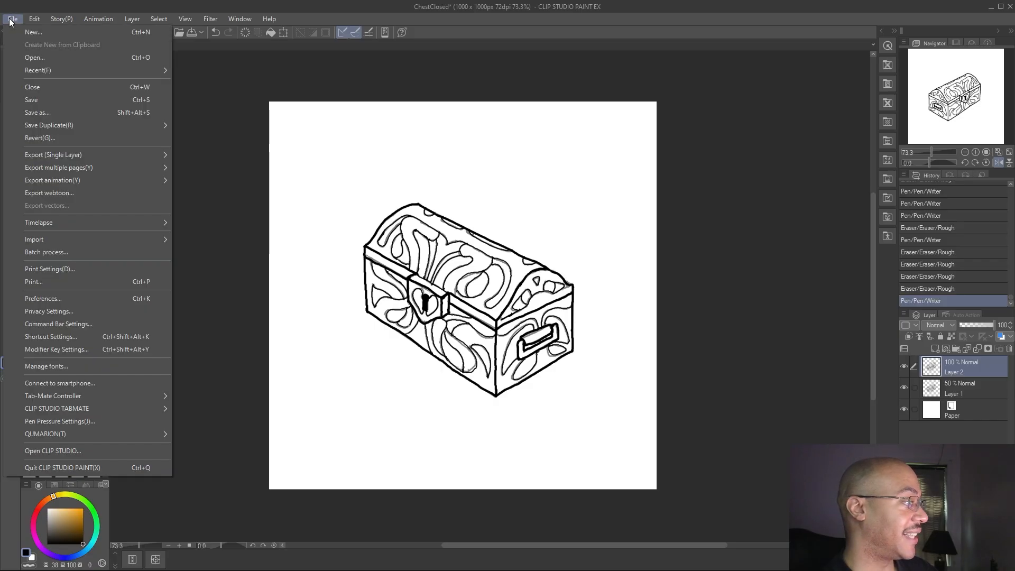
{"action": "left_click", "coordinate": [46, 99]}
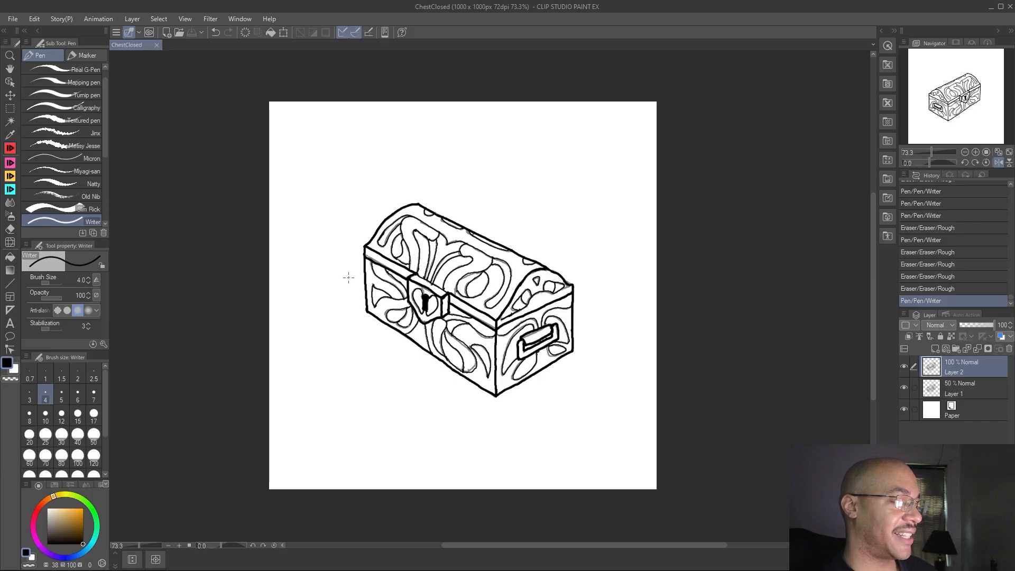
Hide the Layer 1 sketch and erase stray marks above the lock and at the lid's left end with the Rough eraser
{"action": "key", "text": "e"}
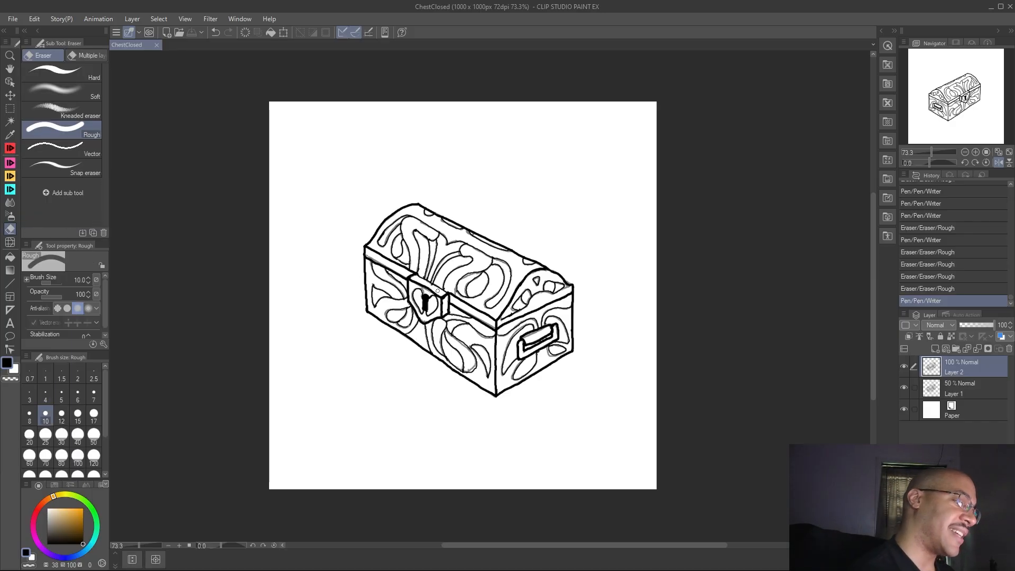
{"action": "left_click", "coordinate": [430, 286]}
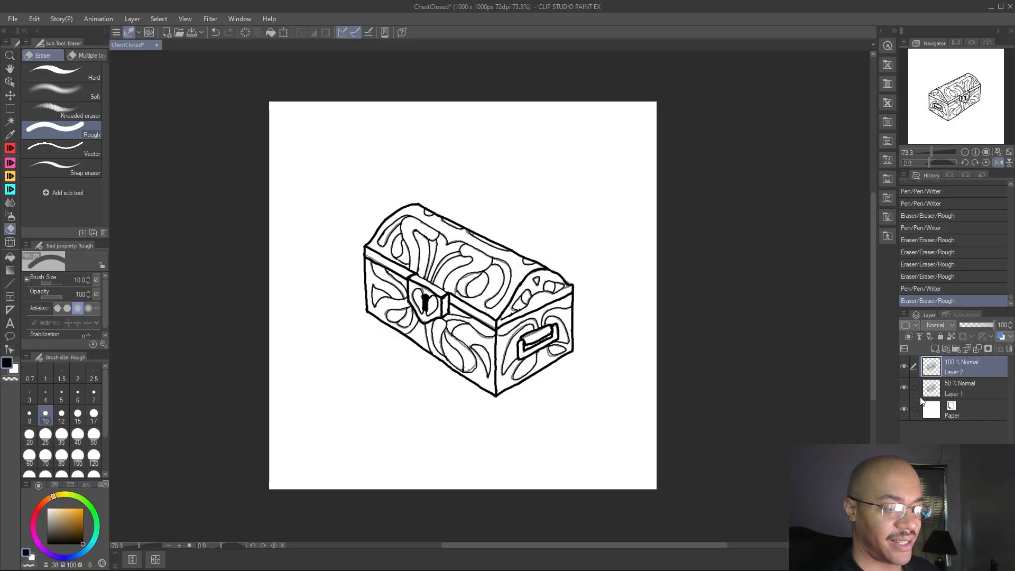
{"action": "left_click", "coordinate": [904, 388]}
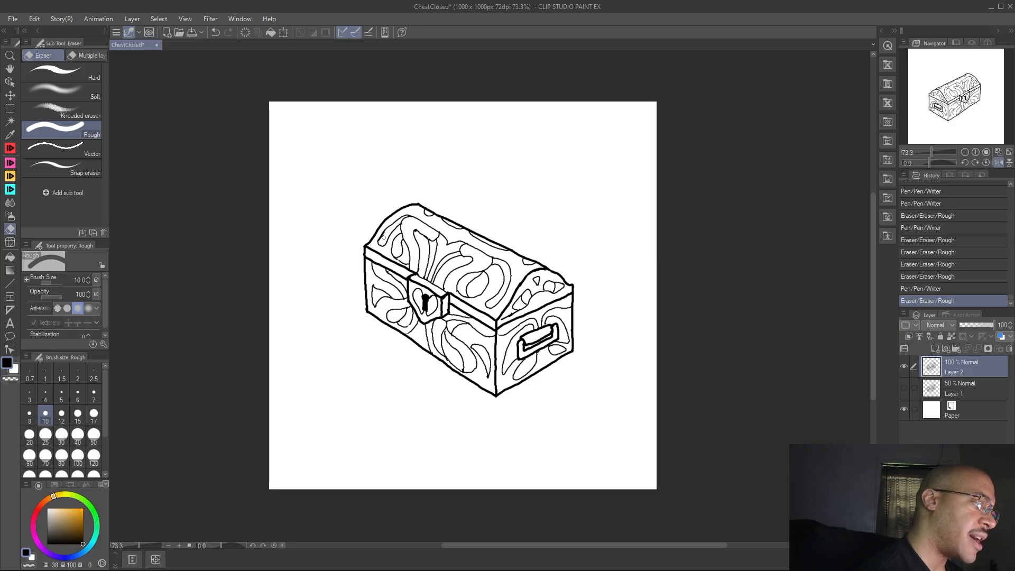
{"action": "left_click", "coordinate": [387, 231]}
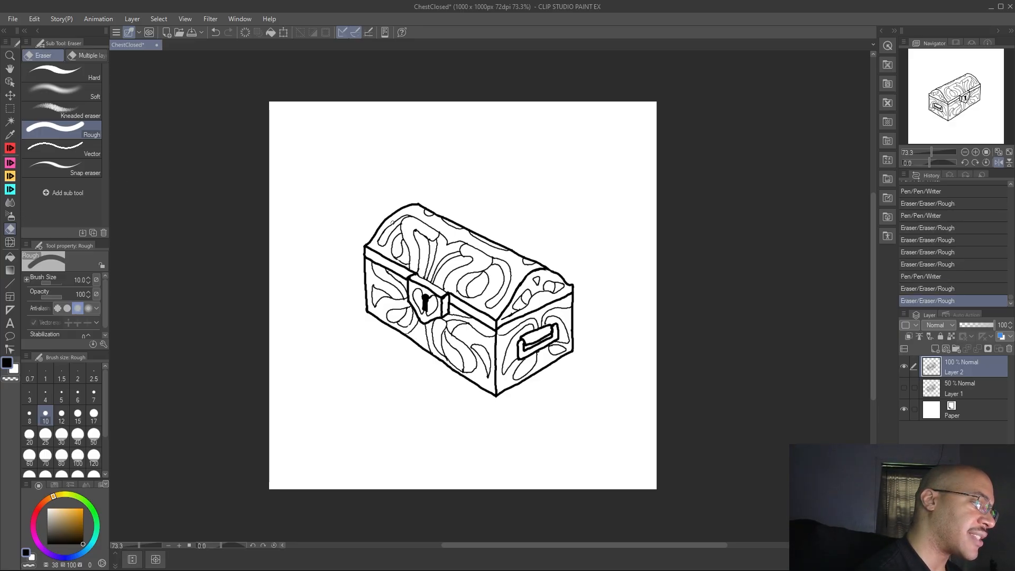
{"action": "scroll", "coordinate": [371, 298], "scroll_direction": "down", "scroll_amount": 2}
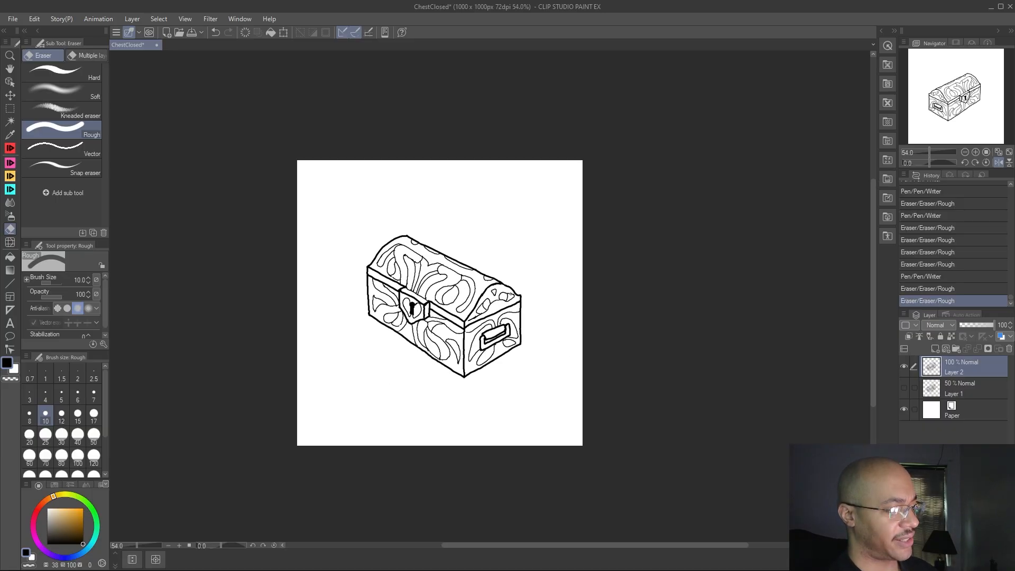
Save the cleaned-up treasure chest line art in the ChestClosed file, keeping the Layer 1 sketch hidden
{"action": "scroll", "coordinate": [454, 332], "scroll_direction": "down", "scroll_amount": 1}
{"action": "scroll", "coordinate": [449, 348], "scroll_direction": "up", "scroll_amount": 1}
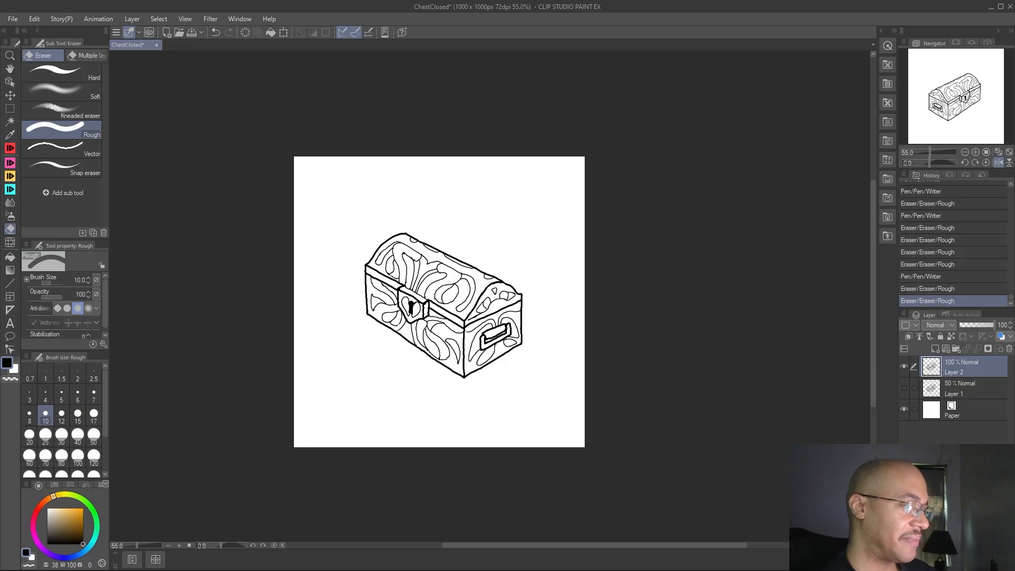
{"action": "scroll", "coordinate": [554, 418], "scroll_direction": "up", "scroll_amount": 2}
{"action": "scroll", "coordinate": [791, 402], "scroll_direction": "down", "scroll_amount": 2}
{"action": "left_click_drag", "start_coordinate": [694, 545], "coordinate": [673, 544]}
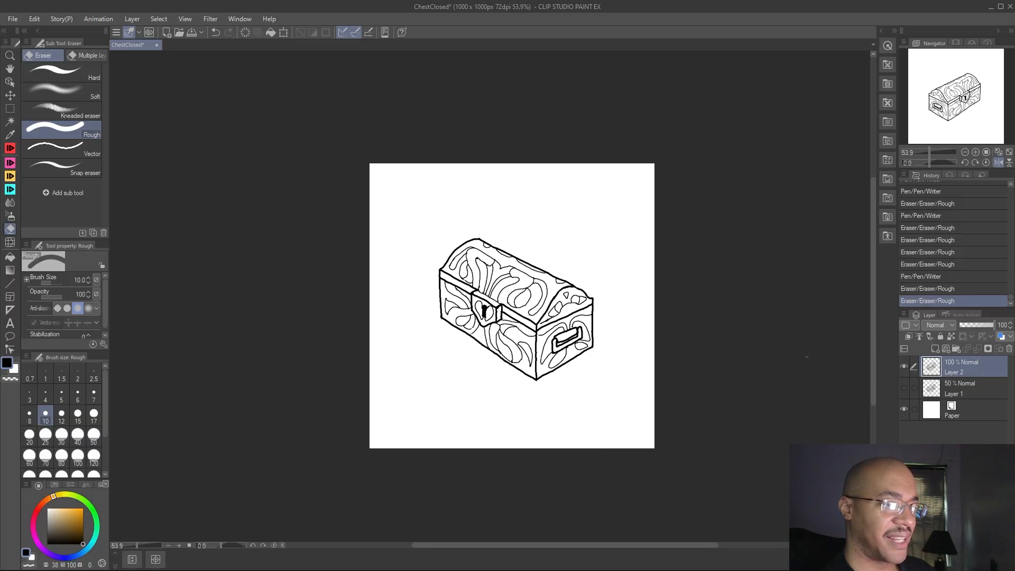
{"action": "left_click_drag", "start_coordinate": [876, 294], "coordinate": [871, 290]}
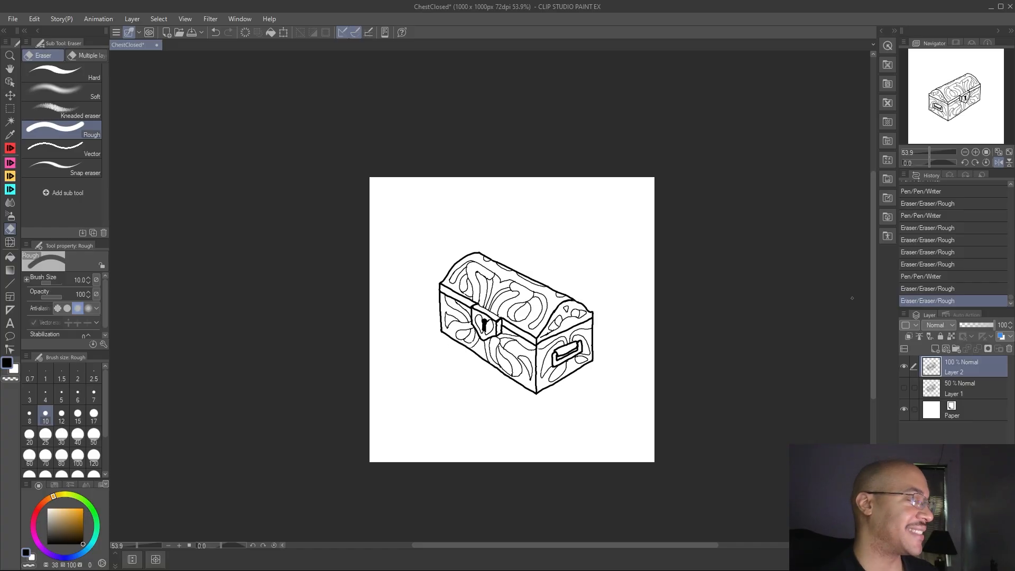
{"action": "left_click", "coordinate": [16, 23]}
{"action": "left_click", "coordinate": [33, 98]}
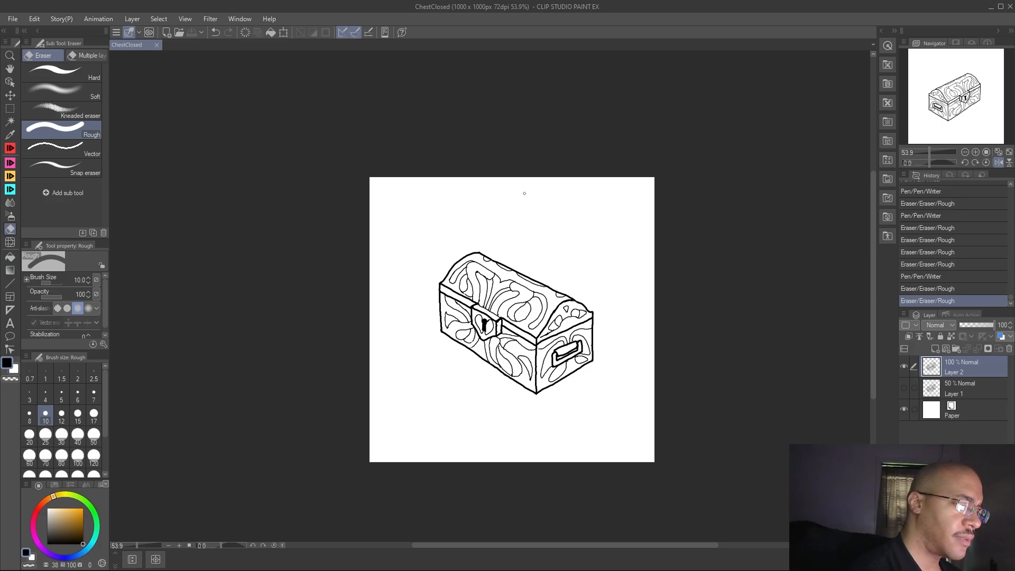
{"action": "scroll", "coordinate": [550, 248], "scroll_direction": "down", "scroll_amount": 1}
{"action": "scroll", "coordinate": [600, 324], "scroll_direction": "up", "scroll_amount": 1}
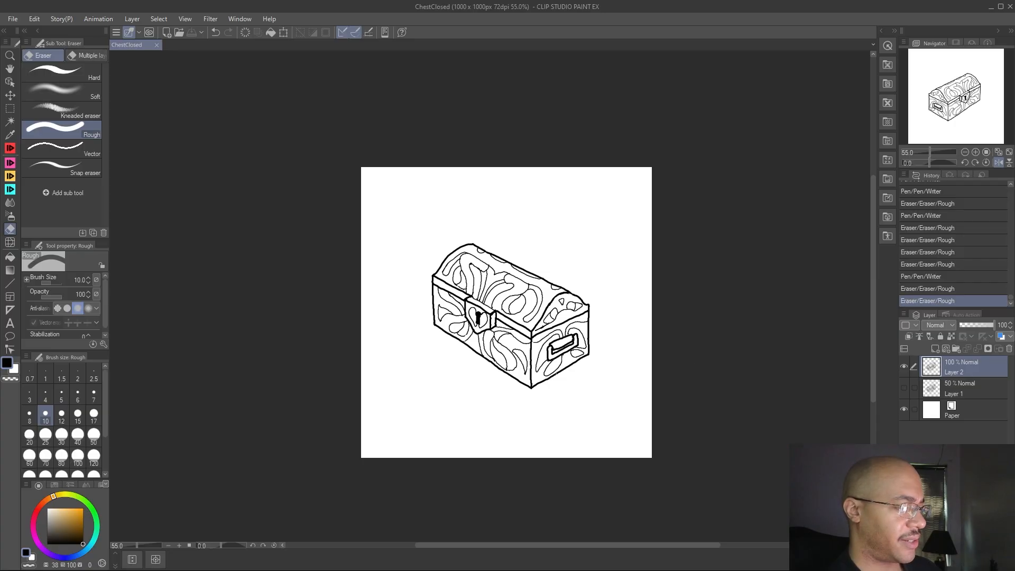
{"action": "scroll", "coordinate": [546, 374], "scroll_direction": "up", "scroll_amount": 1}
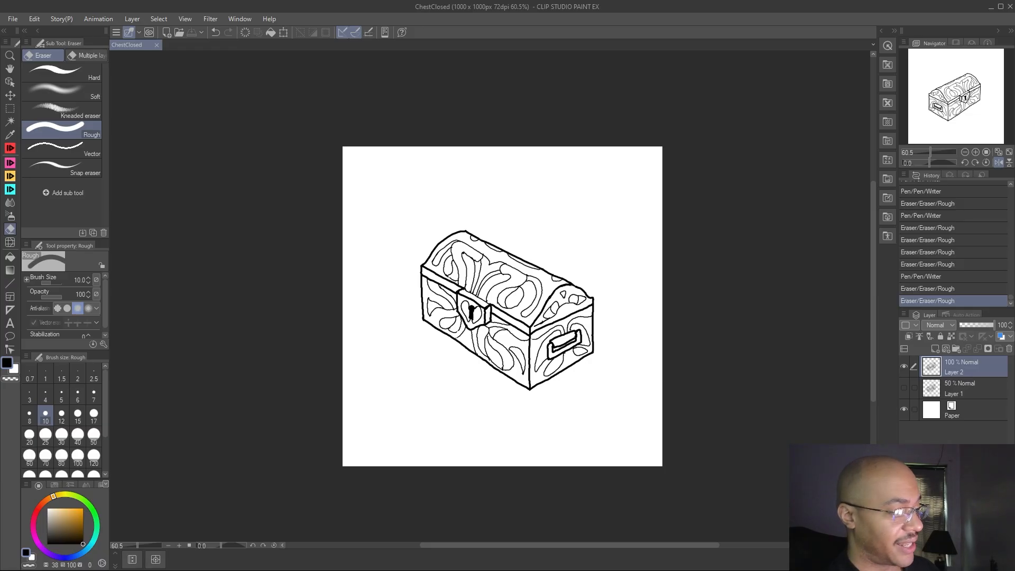
{"action": "scroll", "coordinate": [573, 363], "scroll_direction": "down", "scroll_amount": 1}
{"action": "scroll", "coordinate": [573, 364], "scroll_direction": "up", "scroll_amount": 3}
{"action": "scroll", "coordinate": [573, 363], "scroll_direction": "down", "scroll_amount": 2}
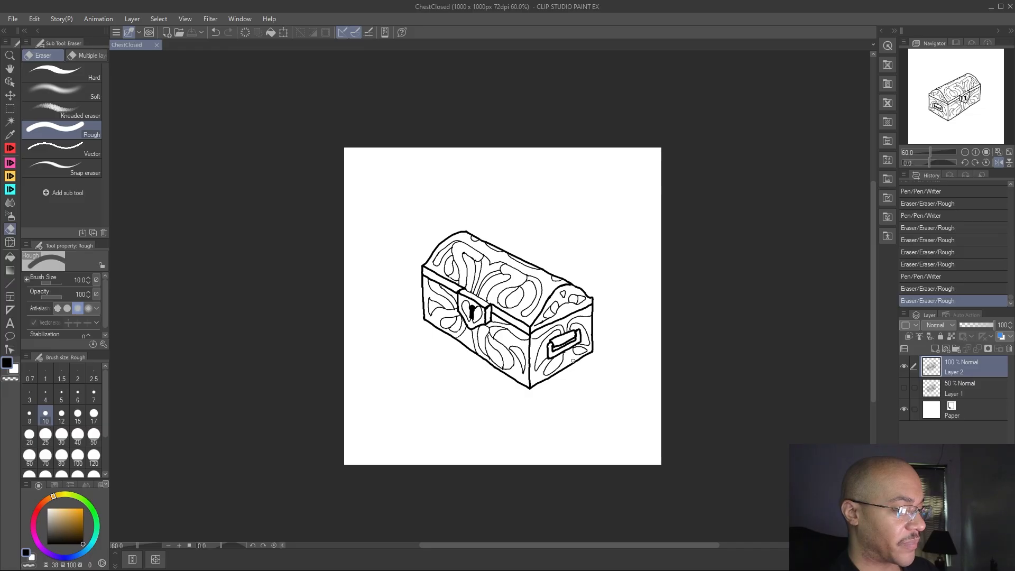
{"action": "mouse_move", "coordinate": [497, 544]}
{"action": "left_mouse_down"}
{"action": "mouse_move", "coordinate": [486, 541]}
{"action": "mouse_move", "coordinate": [502, 538]}
{"action": "left_mouse_up"}
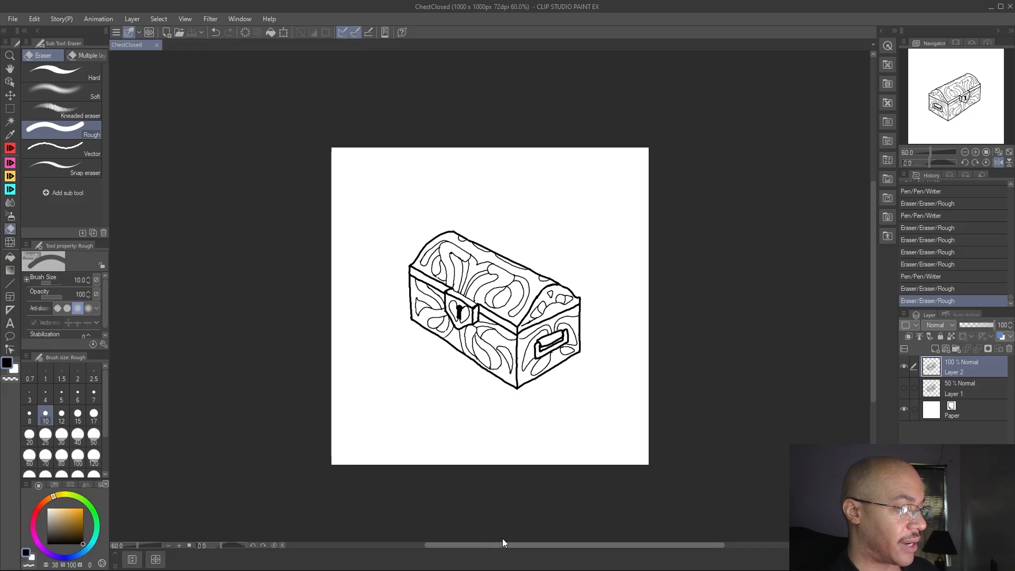